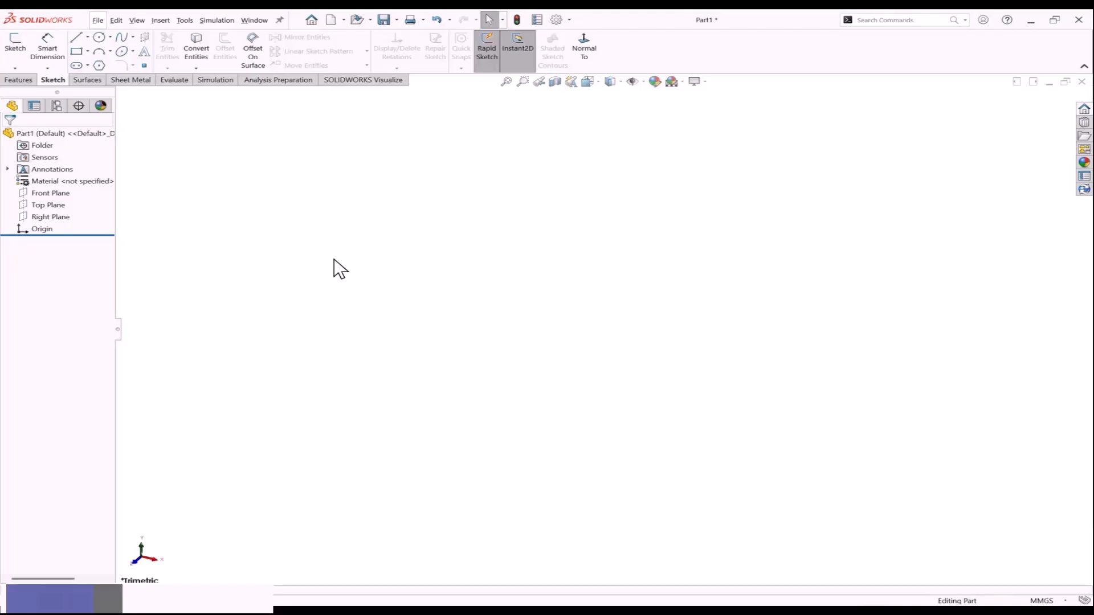
{"action": "key", "text": "alt+f"}
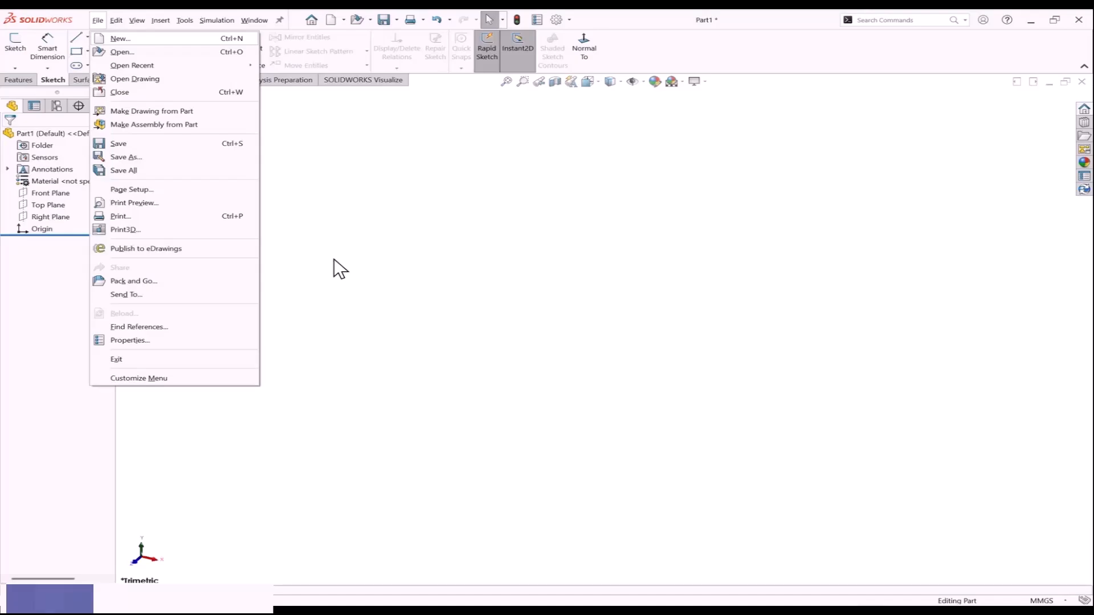
{"action": "key", "text": "n"}
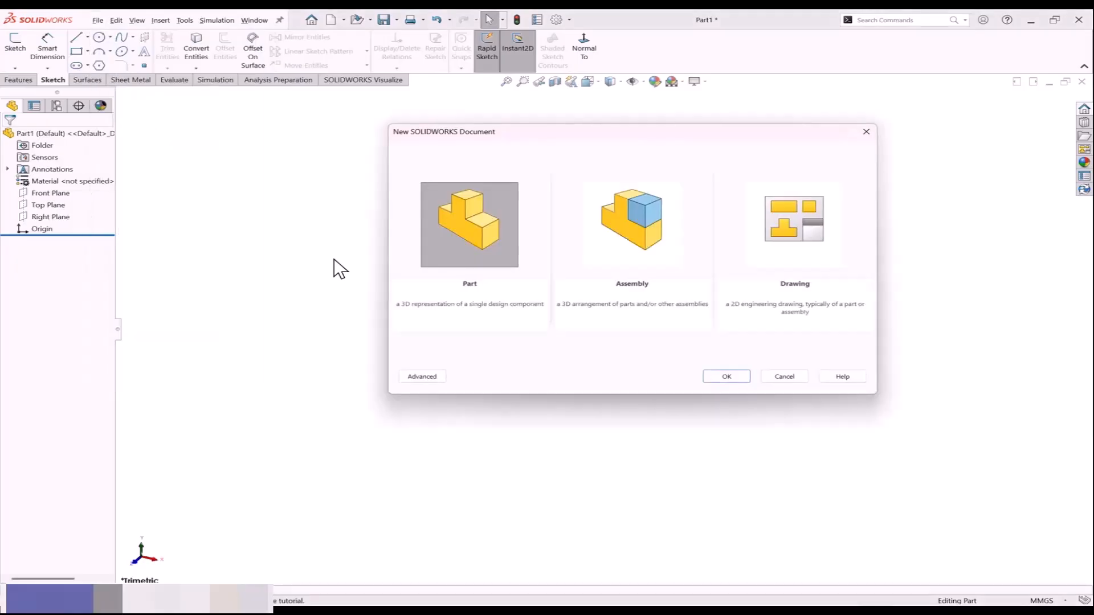
{"action": "left_click", "coordinate": [790, 376]}
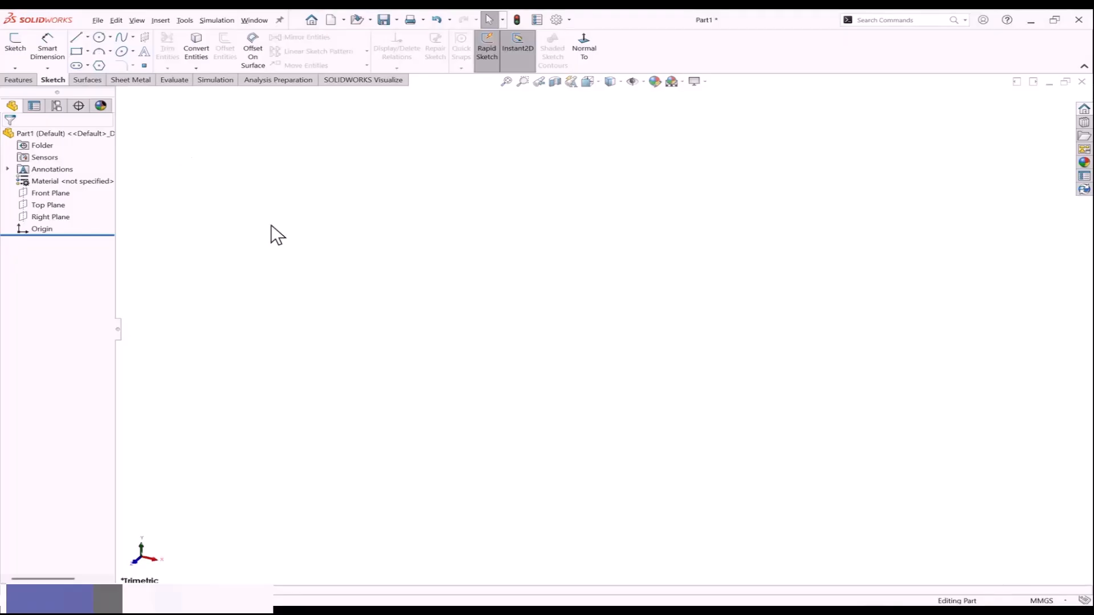
Start an extruded boss on the Front Plane and sketch a corner rectangle from the origin, about 69 mm wide and 46 mm high.
{"action": "key", "text": "alt+i"}
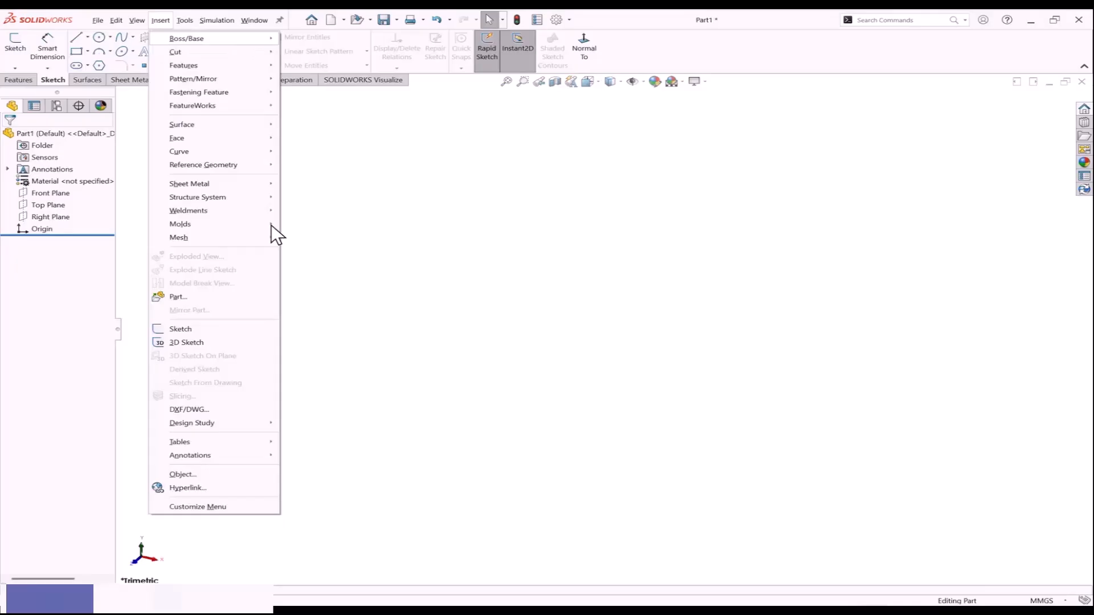
{"action": "key", "text": "b"}
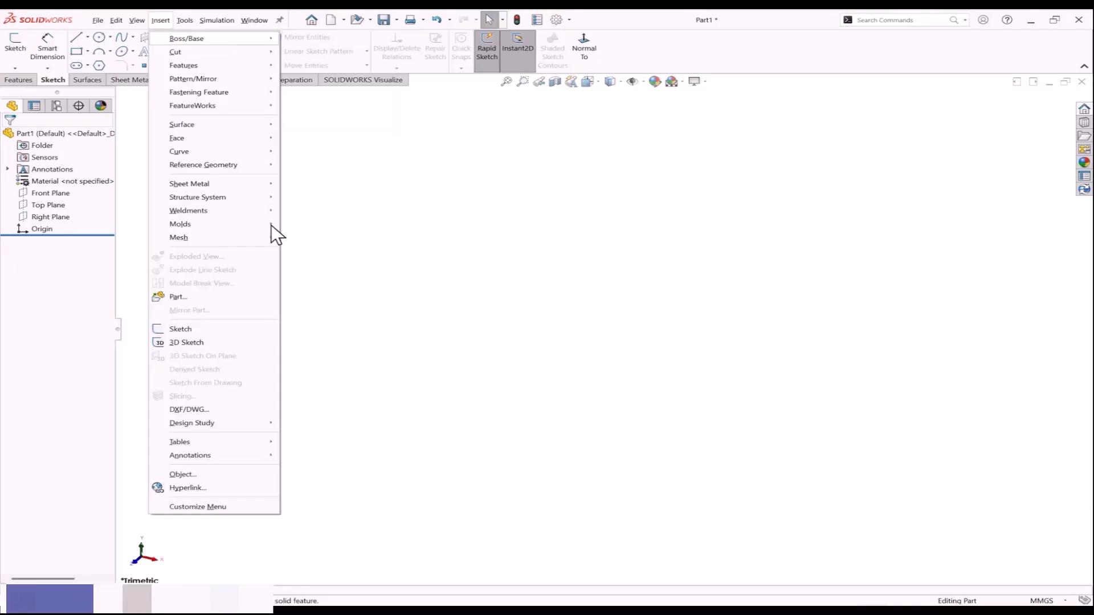
{"action": "key", "text": "e"}
{"action": "left_click", "coordinate": [385, 195]}
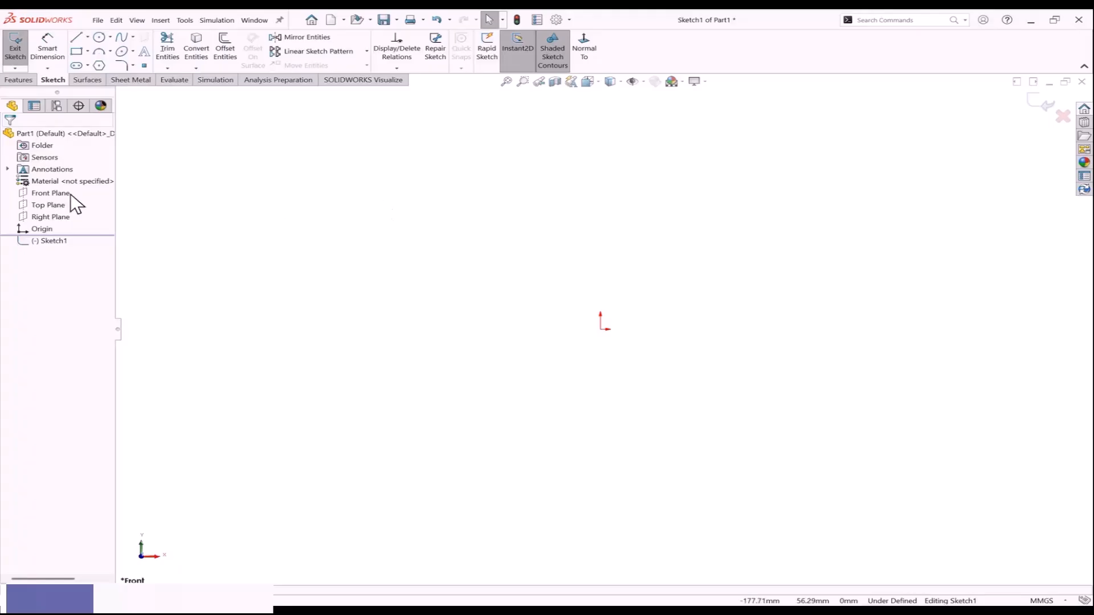
{"action": "left_click", "coordinate": [54, 241]}
{"action": "left_click", "coordinate": [76, 51]}
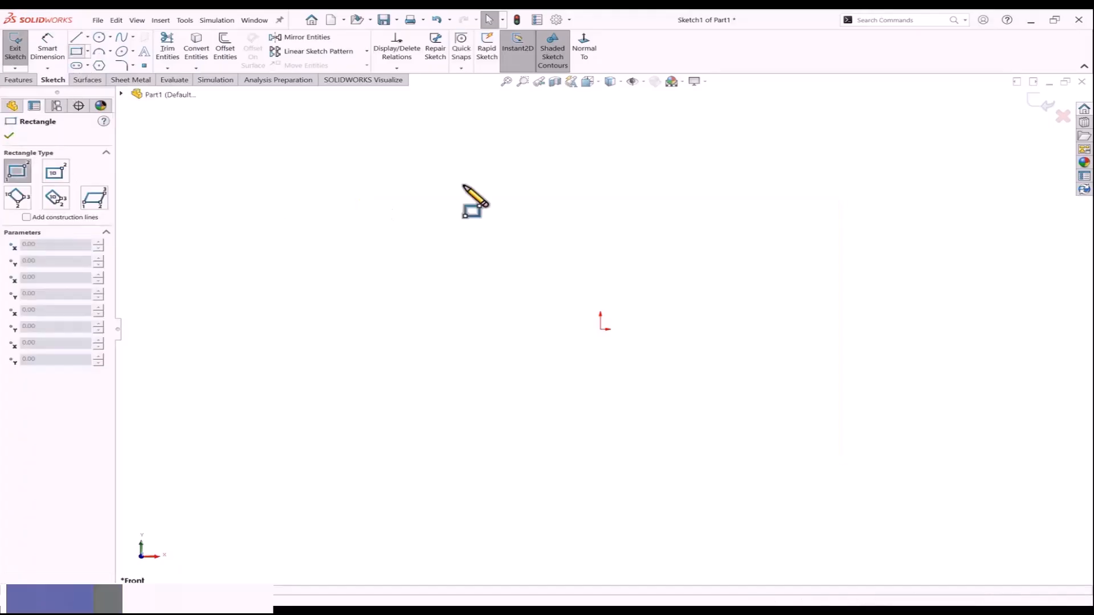
{"action": "left_click", "coordinate": [600, 329]}
{"action": "left_click", "coordinate": [788, 219]}
{"action": "scroll", "coordinate": [635, 322], "scroll_direction": "up", "scroll_amount": 3}
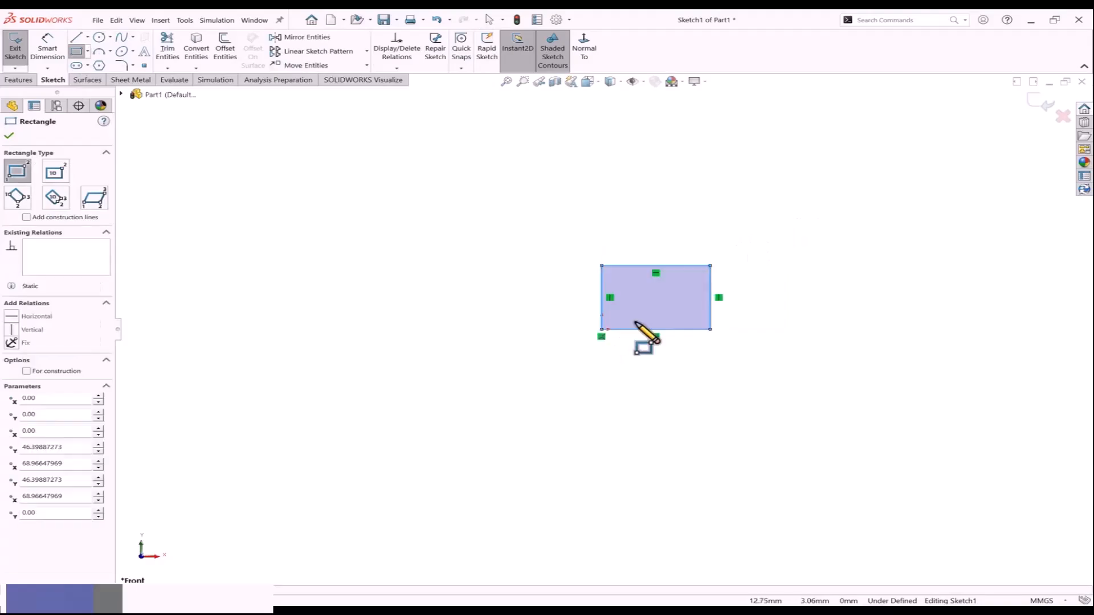
{"action": "scroll", "coordinate": [735, 313], "scroll_direction": "down", "scroll_amount": 3}
{"action": "key", "text": "Escape"}
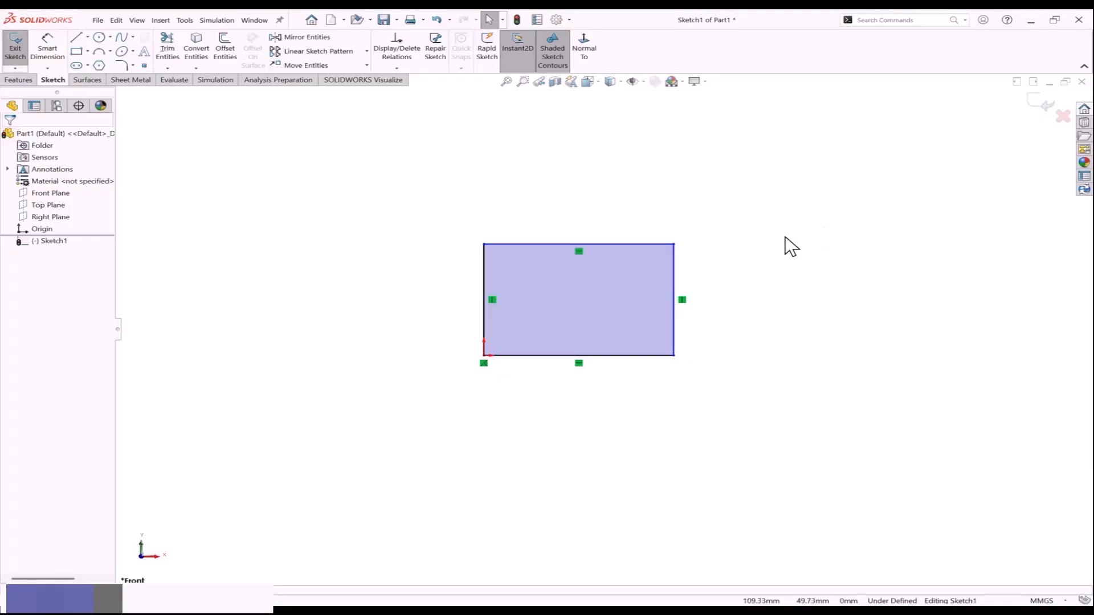
Finish the sketch and extrude the rectangle 10 mm with the Blind end condition.
{"action": "left_click", "coordinate": [1045, 108]}
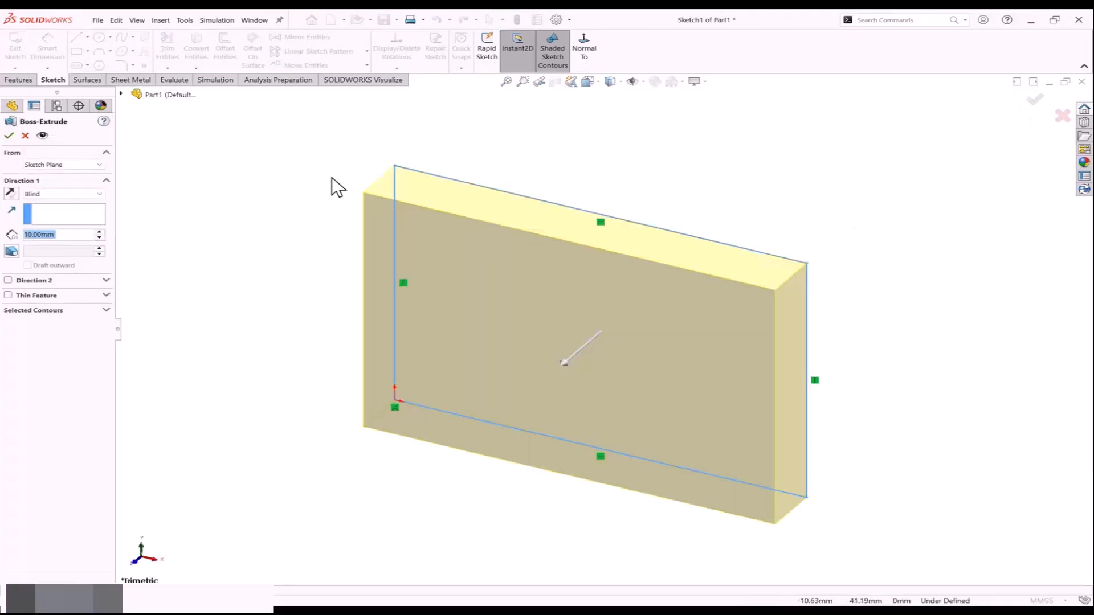
{"action": "left_click", "coordinate": [18, 80]}
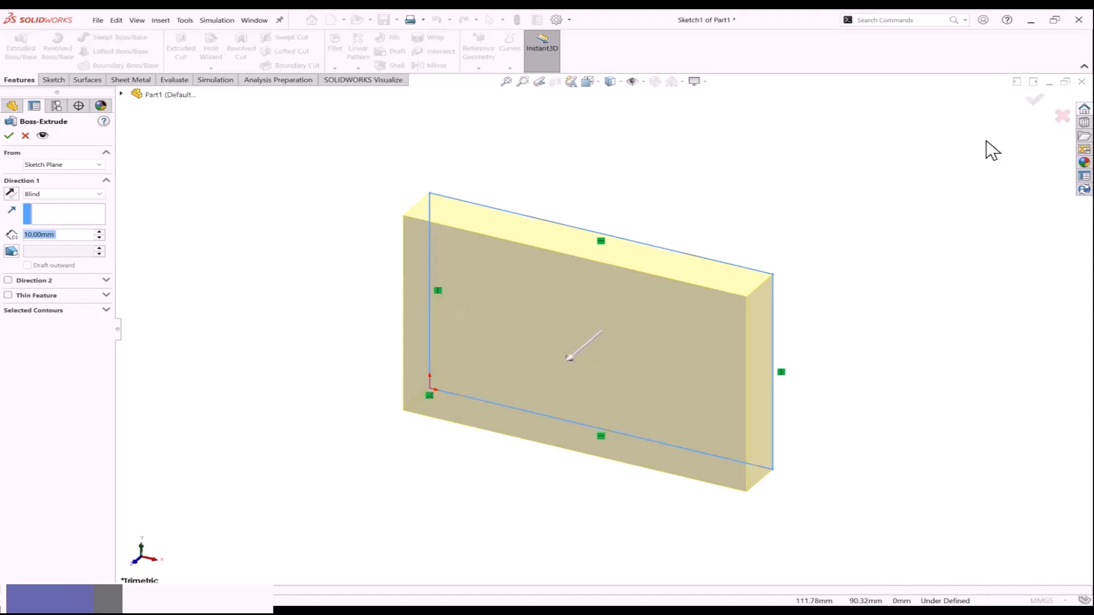
{"action": "left_click", "coordinate": [1035, 101]}
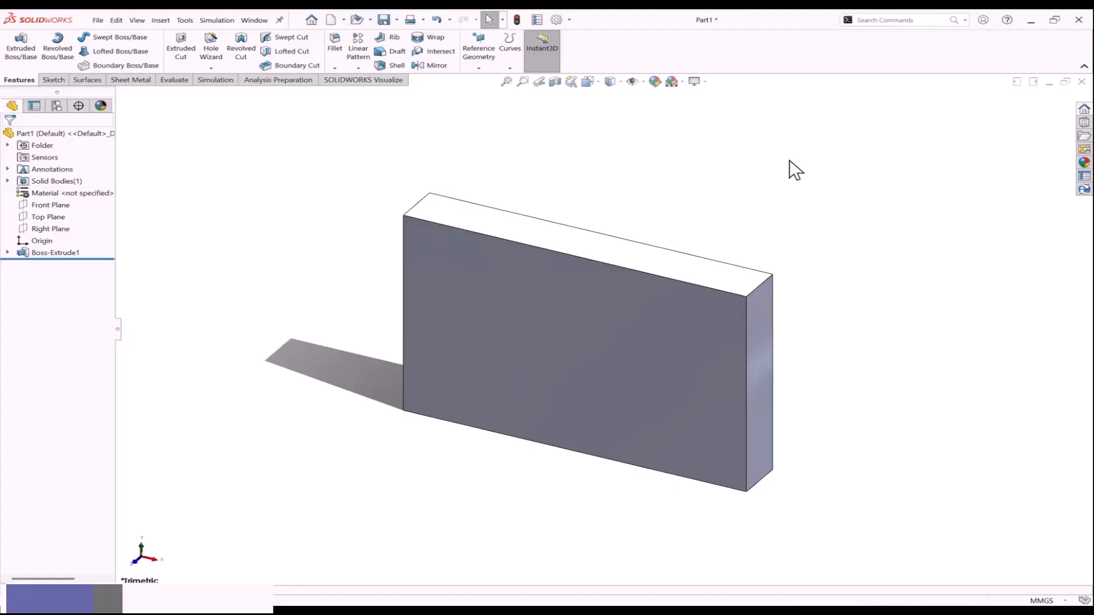
Edit the extruded boss to a depth of 32 mm in Direction 1 and 36 mm in Direction 2.
{"action": "left_click", "coordinate": [64, 253]}
{"action": "left_click", "coordinate": [71, 223]}
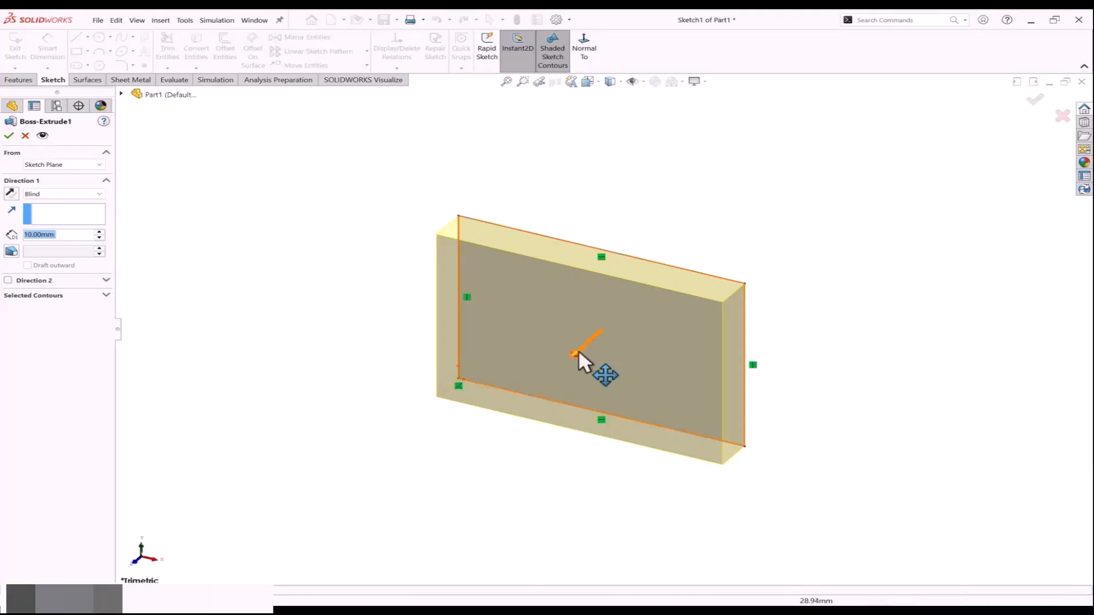
{"action": "mouse_move", "coordinate": [575, 354]}
{"action": "left_mouse_down"}
{"action": "mouse_move", "coordinate": [519, 395]}
{"action": "mouse_move", "coordinate": [565, 361]}
{"action": "mouse_move", "coordinate": [530, 393]}
{"action": "mouse_move", "coordinate": [547, 377]}
{"action": "left_mouse_up"}
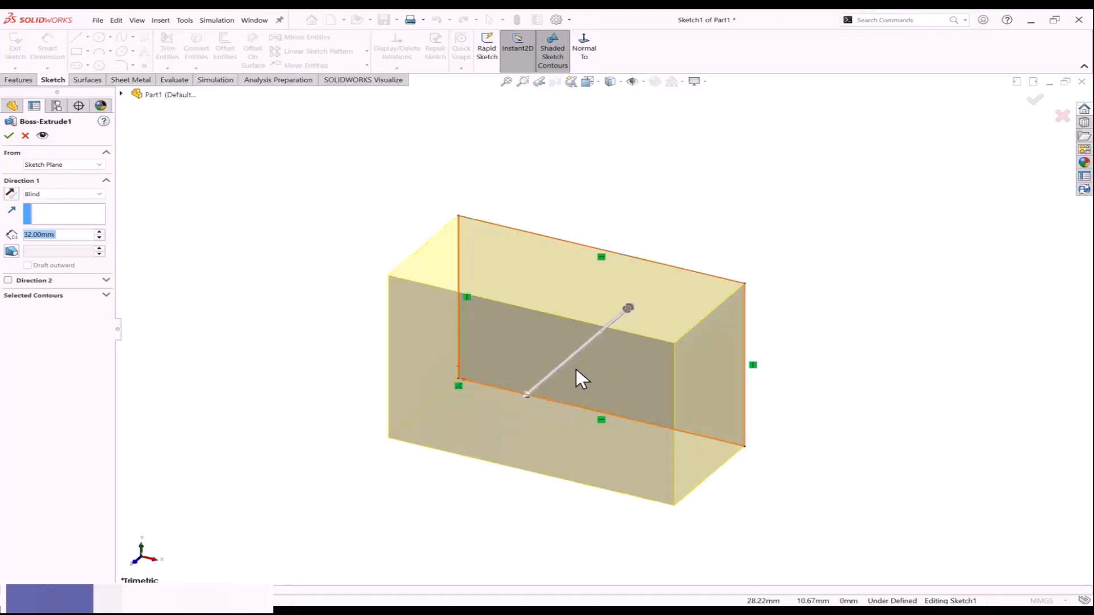
{"action": "mouse_move", "coordinate": [623, 313]}
{"action": "left_mouse_down"}
{"action": "mouse_move", "coordinate": [680, 281]}
{"action": "mouse_move", "coordinate": [638, 319]}
{"action": "mouse_move", "coordinate": [658, 289]}
{"action": "mouse_move", "coordinate": [708, 330]}
{"action": "left_mouse_up"}
{"action": "mouse_move", "coordinate": [708, 330]}
{"action": "middle_mouse_down"}
{"action": "mouse_move", "coordinate": [706, 353]}
{"action": "mouse_move", "coordinate": [637, 336]}
{"action": "mouse_move", "coordinate": [701, 360]}
{"action": "middle_mouse_up"}
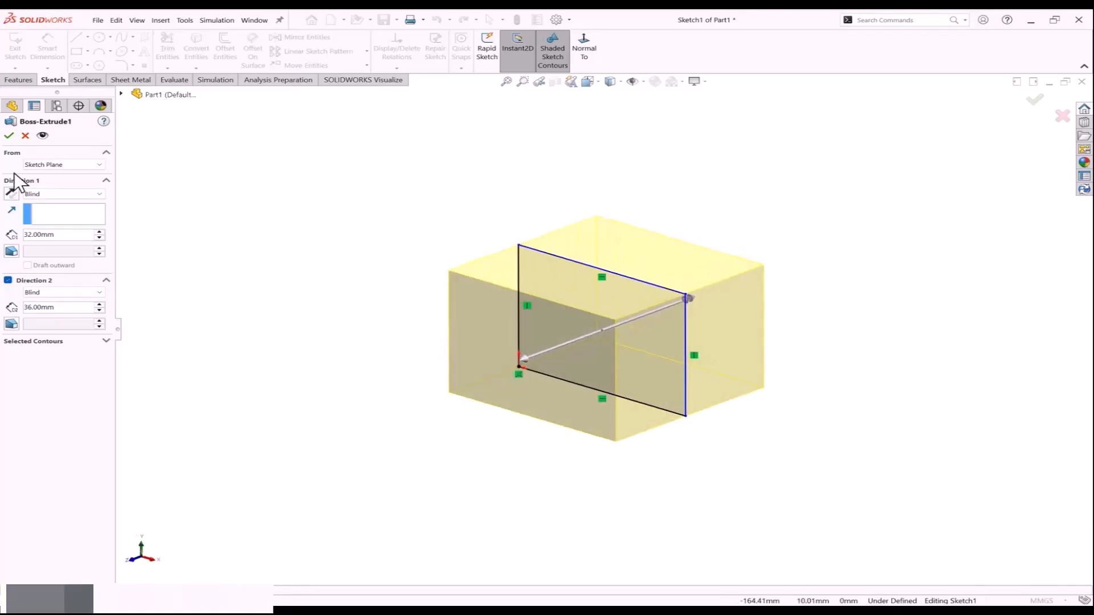
{"action": "left_click", "coordinate": [9, 138]}
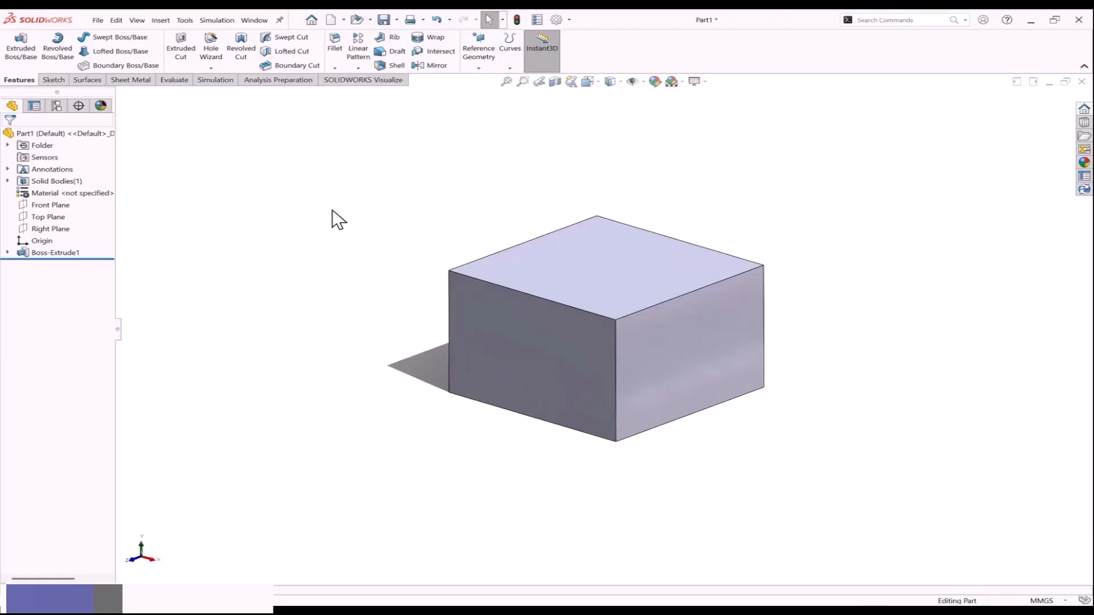
Chamfer the upper front edge of the block with a 10 mm distance and a 45-degree angle.
{"action": "left_click", "coordinate": [334, 68]}
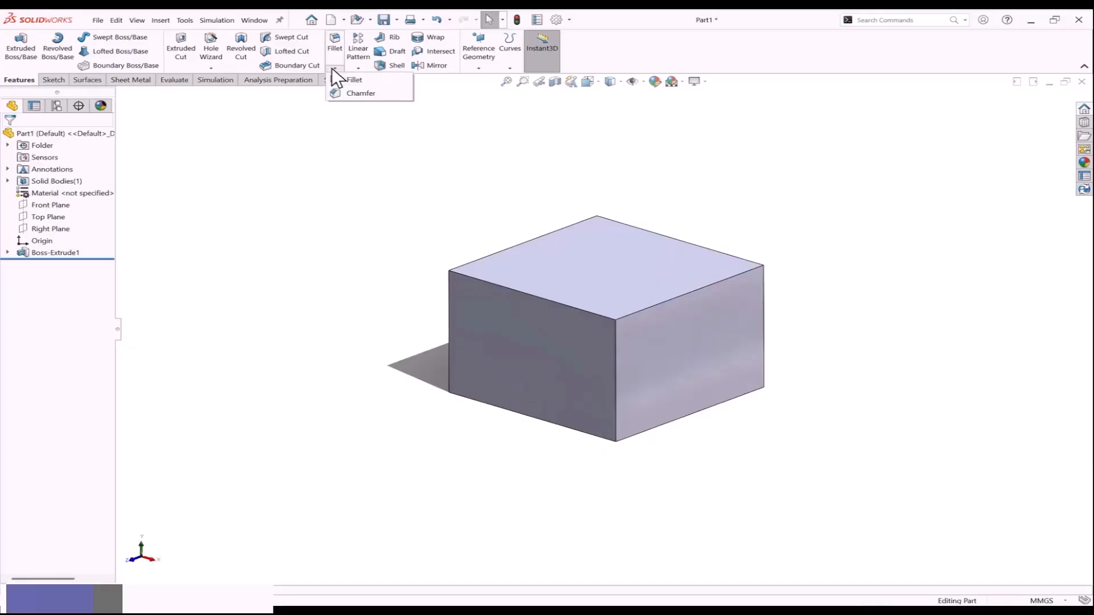
{"action": "left_click", "coordinate": [359, 93]}
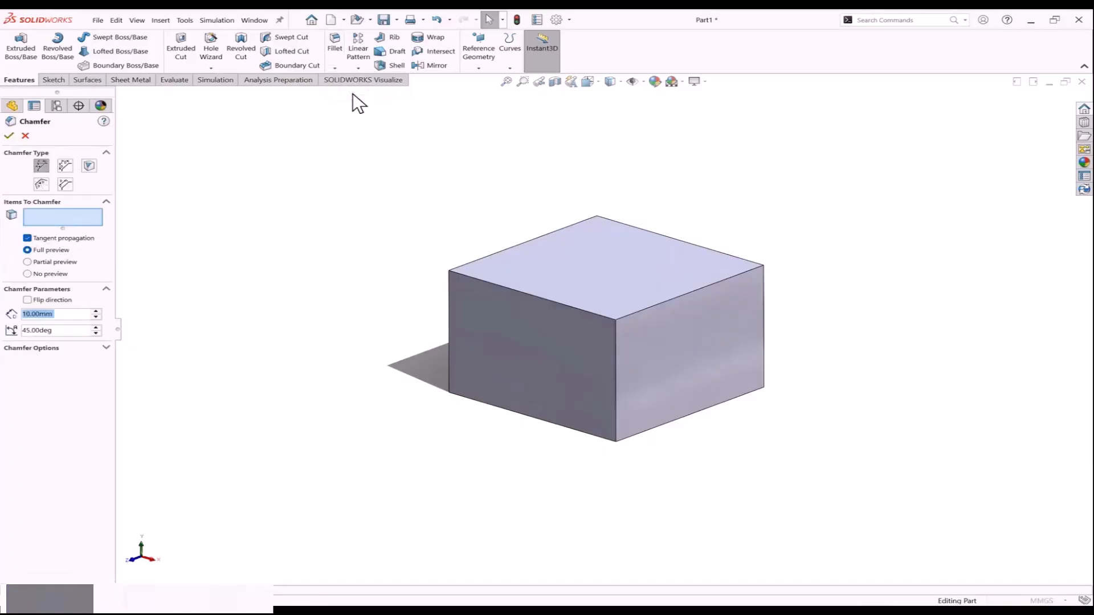
{"action": "left_click", "coordinate": [466, 275]}
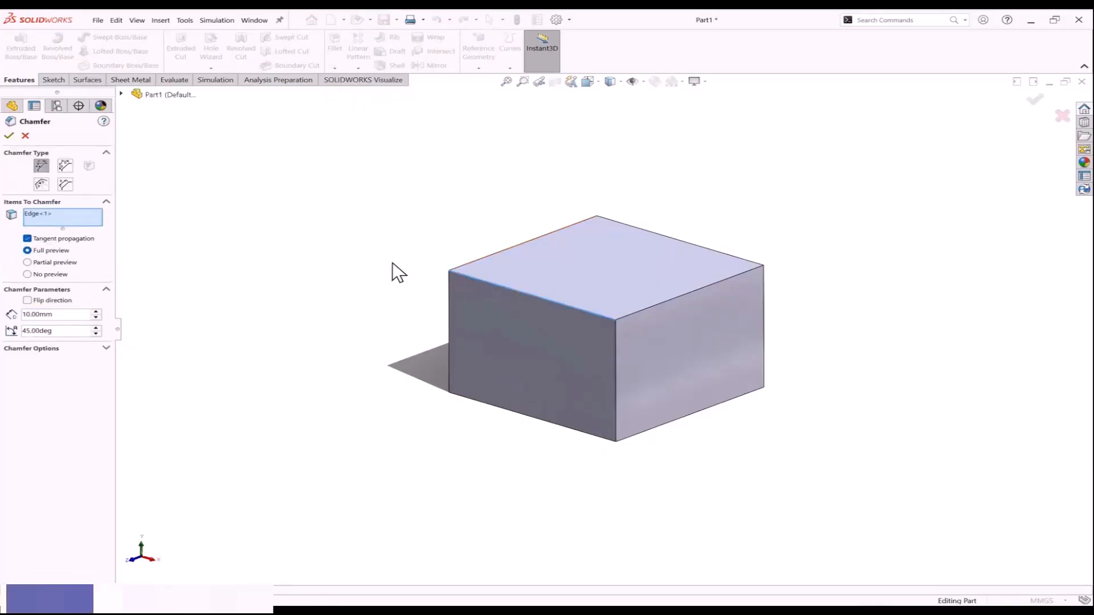
{"action": "left_click_drag", "start_coordinate": [353, 297], "coordinate": [319, 231]}
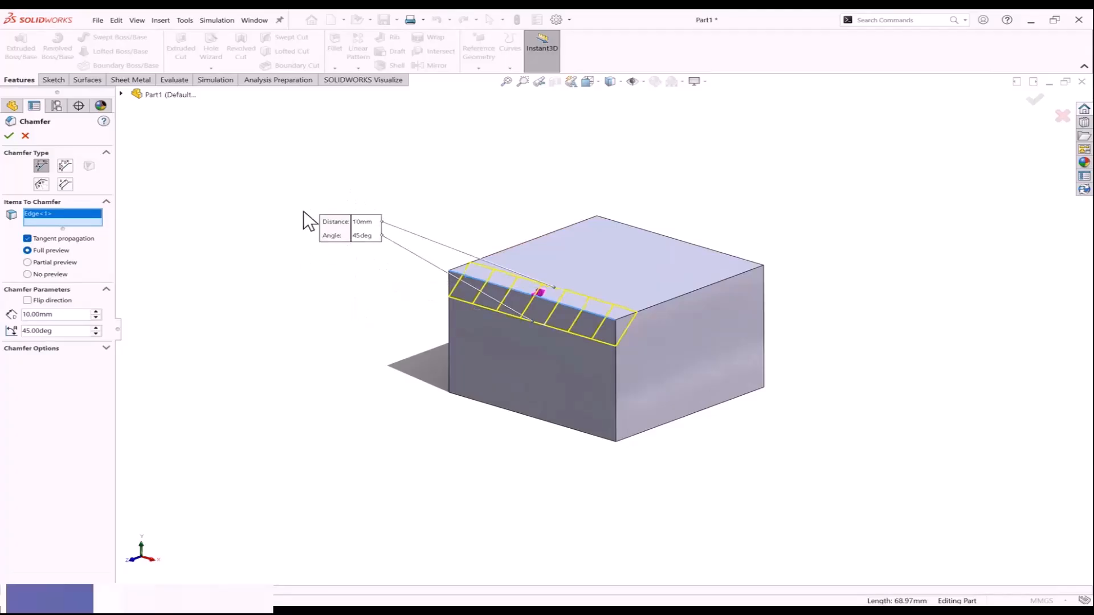
{"action": "left_click", "coordinate": [366, 231]}
{"action": "left_click_drag", "start_coordinate": [76, 314], "coordinate": [27, 315]}
{"action": "left_click", "coordinate": [66, 330]}
{"action": "left_click", "coordinate": [9, 136]}
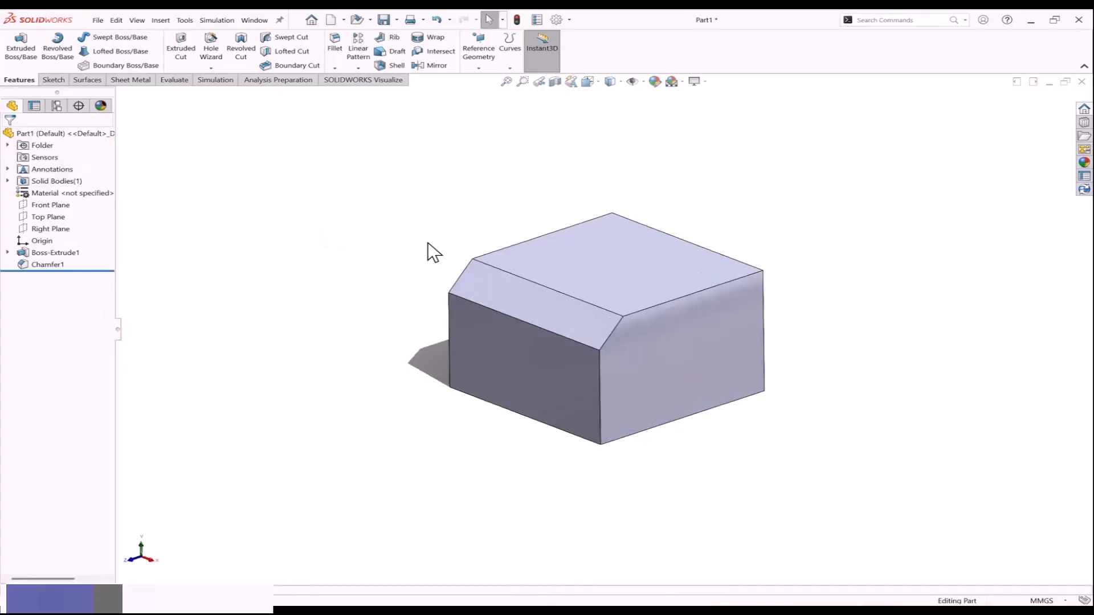
Examine the chamfered block from different distances and angles, including the side opposite the current view.
{"action": "scroll", "coordinate": [427, 242], "scroll_direction": "up", "scroll_amount": 2}
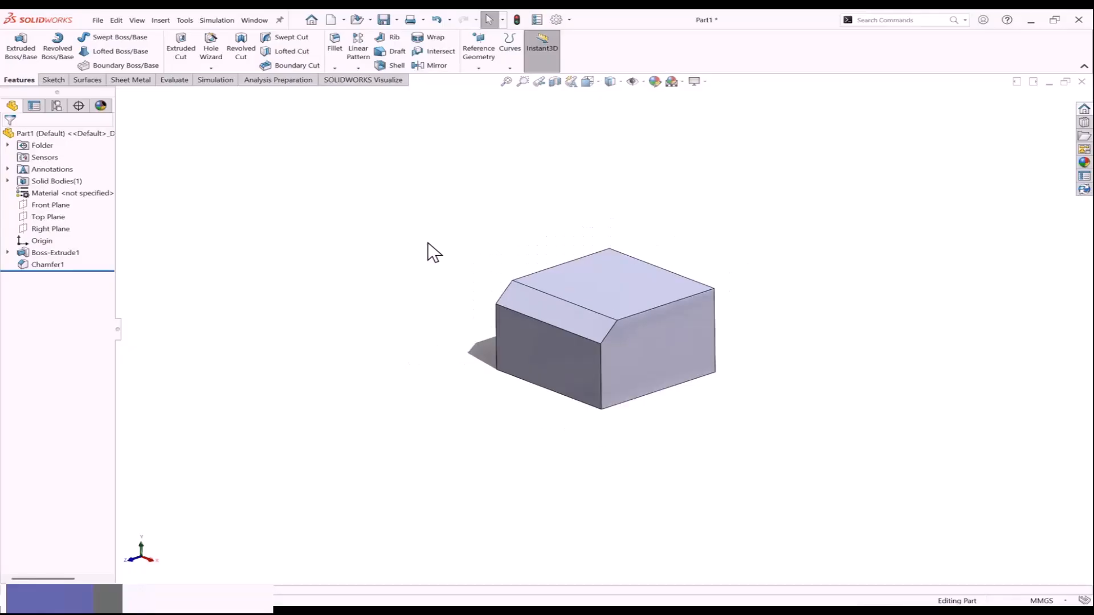
{"action": "scroll", "coordinate": [620, 341], "scroll_direction": "up", "scroll_amount": 6}
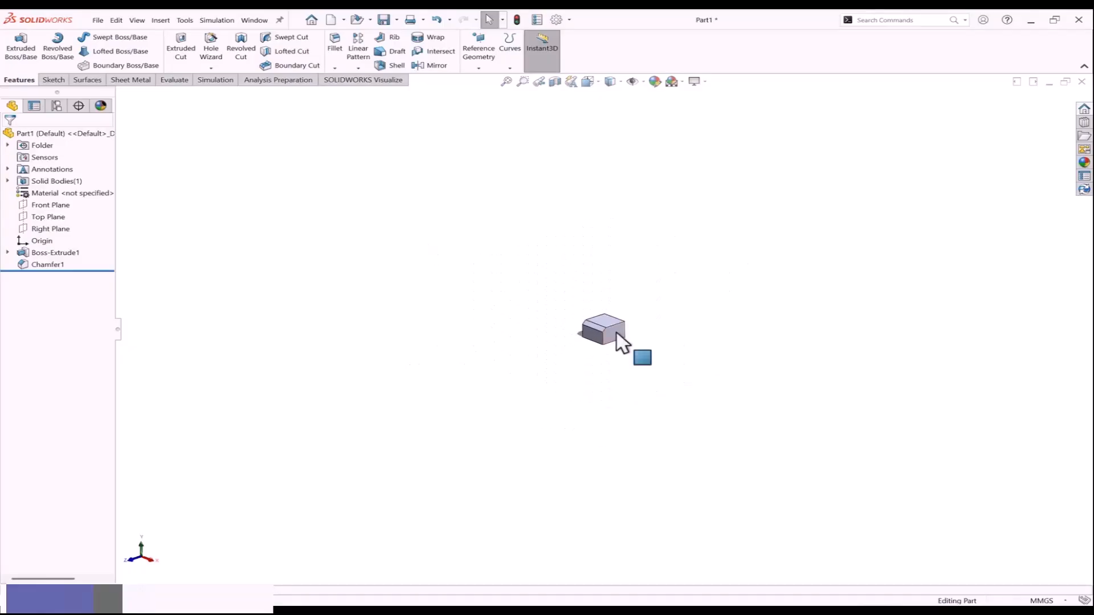
{"action": "scroll", "coordinate": [621, 341], "scroll_direction": "down", "scroll_amount": 5}
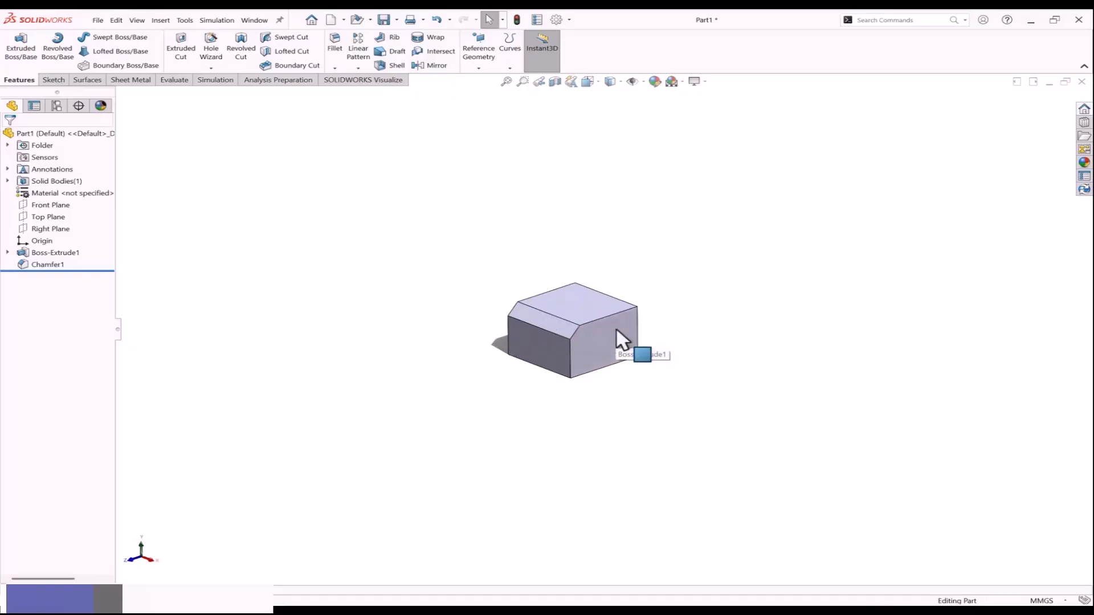
{"action": "scroll", "coordinate": [621, 340], "scroll_direction": "down", "scroll_amount": 5}
{"action": "scroll", "coordinate": [621, 340], "scroll_direction": "up", "scroll_amount": 6}
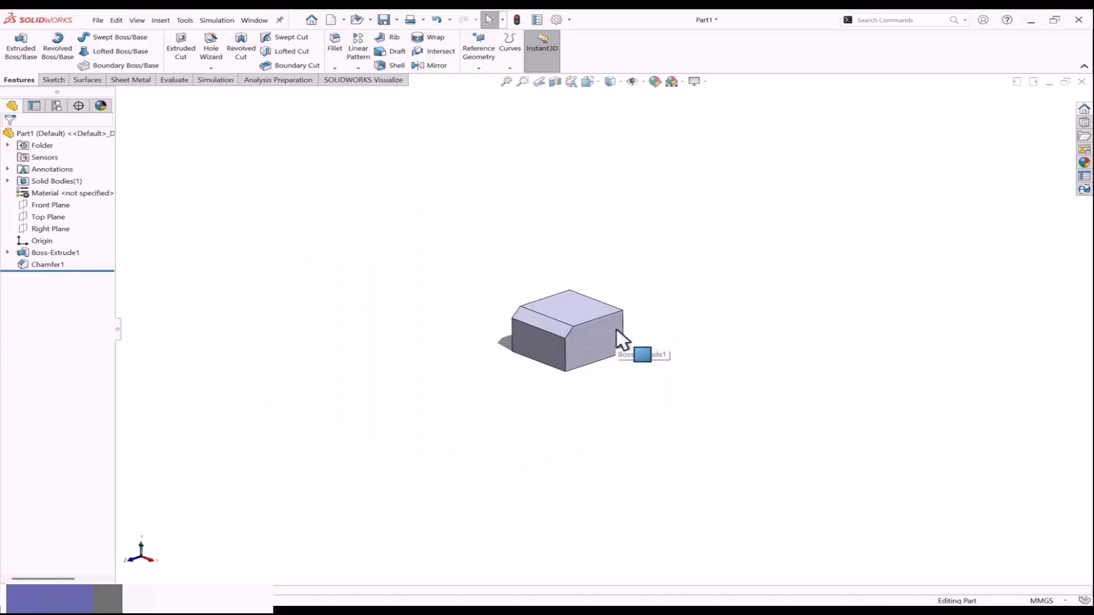
{"action": "scroll", "coordinate": [621, 341], "scroll_direction": "down", "scroll_amount": 1}
{"action": "scroll", "coordinate": [621, 341], "scroll_direction": "down", "scroll_amount": 4}
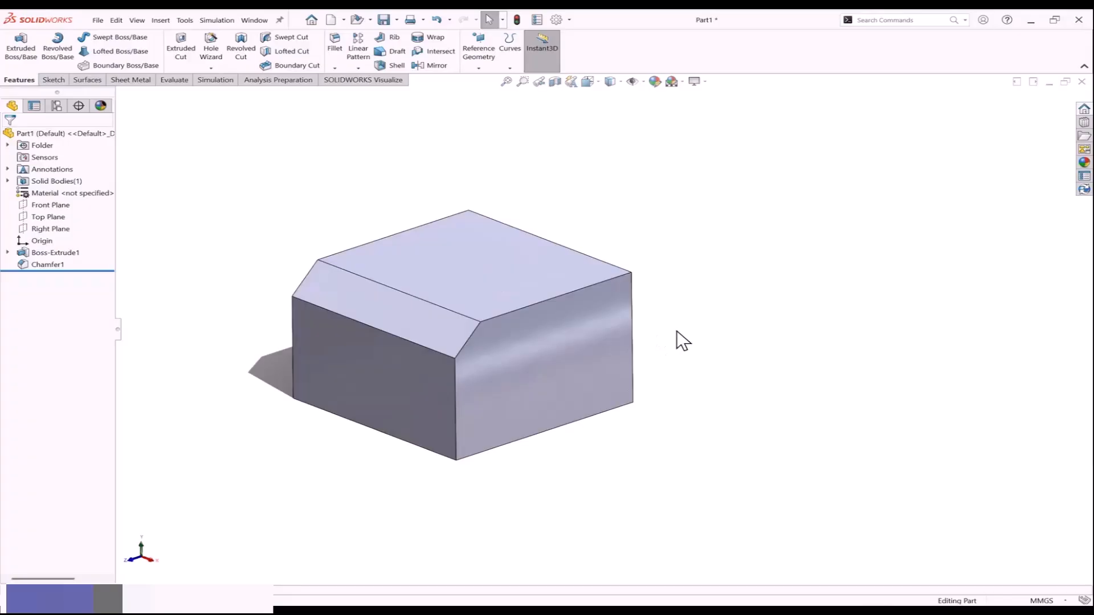
{"action": "middle_click_drag", "start_coordinate": [670, 334], "coordinate": [599, 359], "text": "ctrl"}
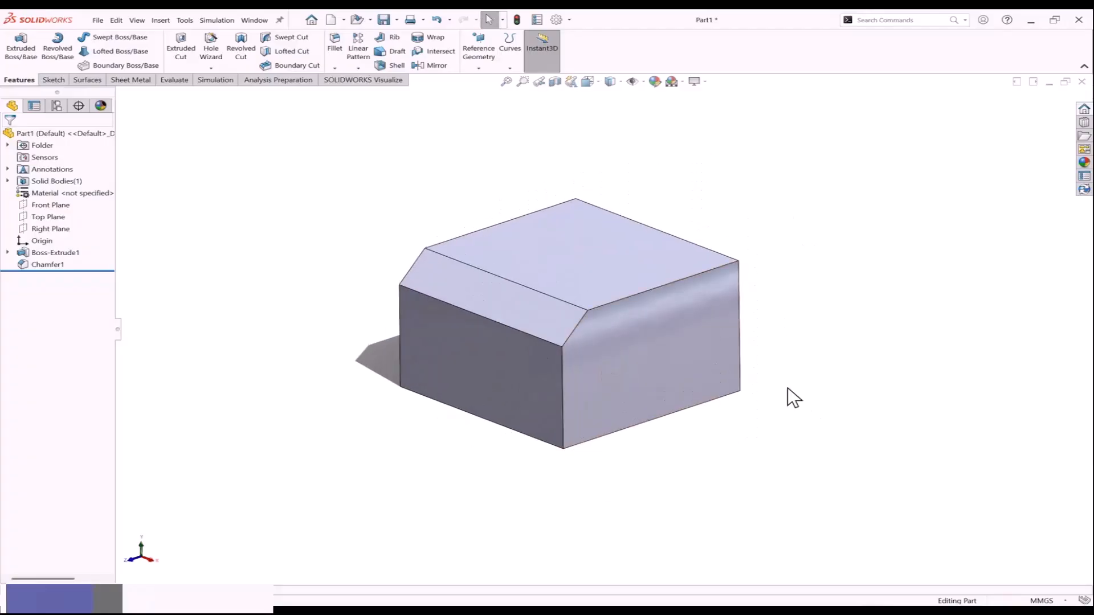
{"action": "middle_click_drag", "start_coordinate": [804, 354], "coordinate": [610, 449]}
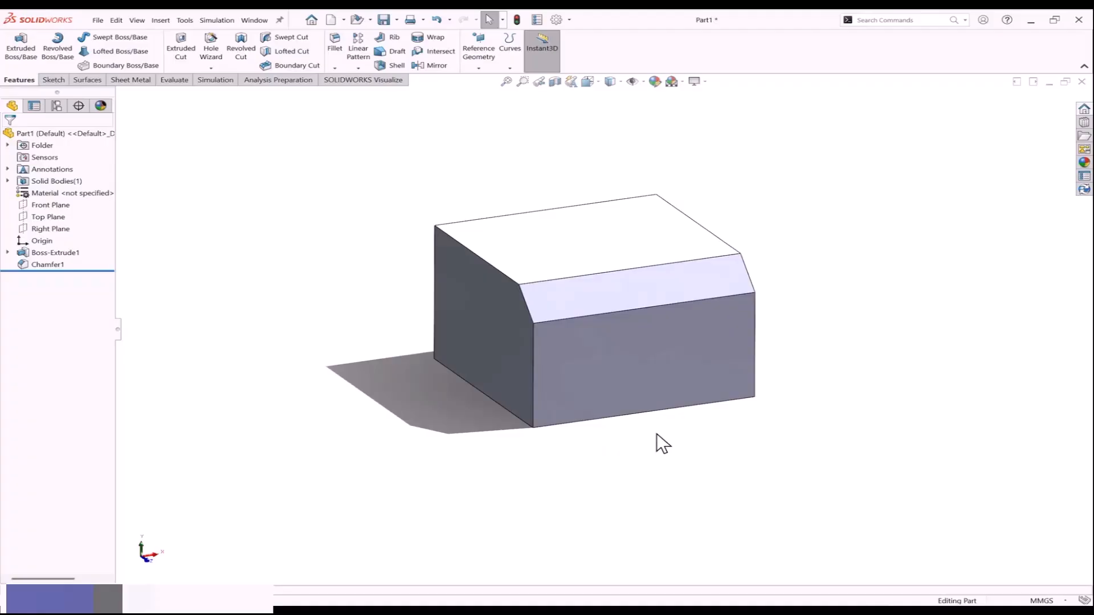
Select the block's front, side, chamfer and top faces individually and as a group, and clear the selection.
{"action": "left_click", "coordinate": [659, 393]}
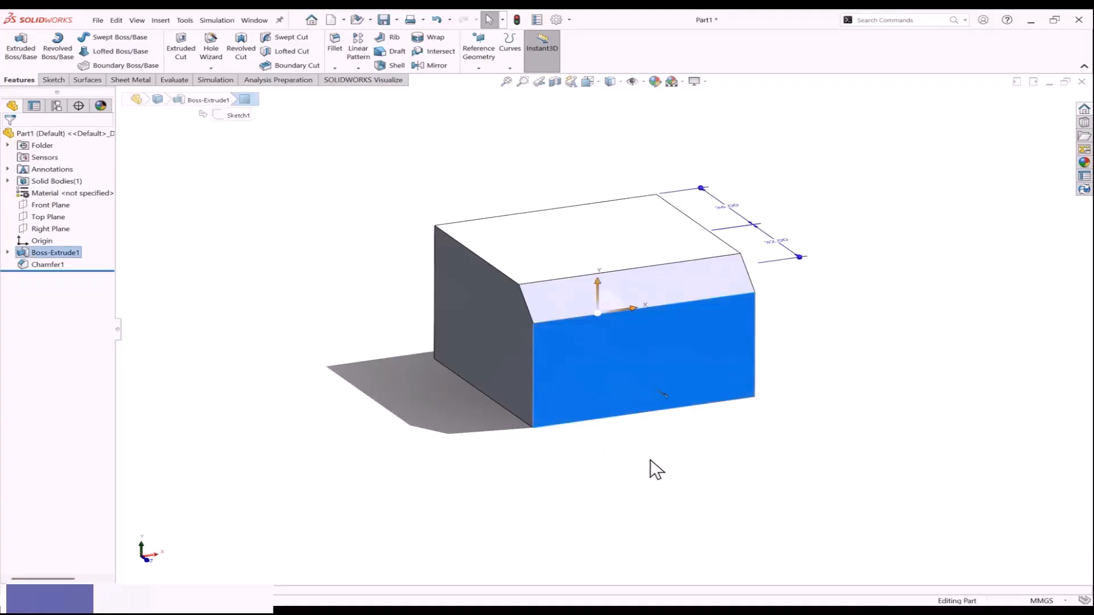
{"action": "left_click", "coordinate": [546, 297]}
{"action": "left_click", "coordinate": [505, 263]}
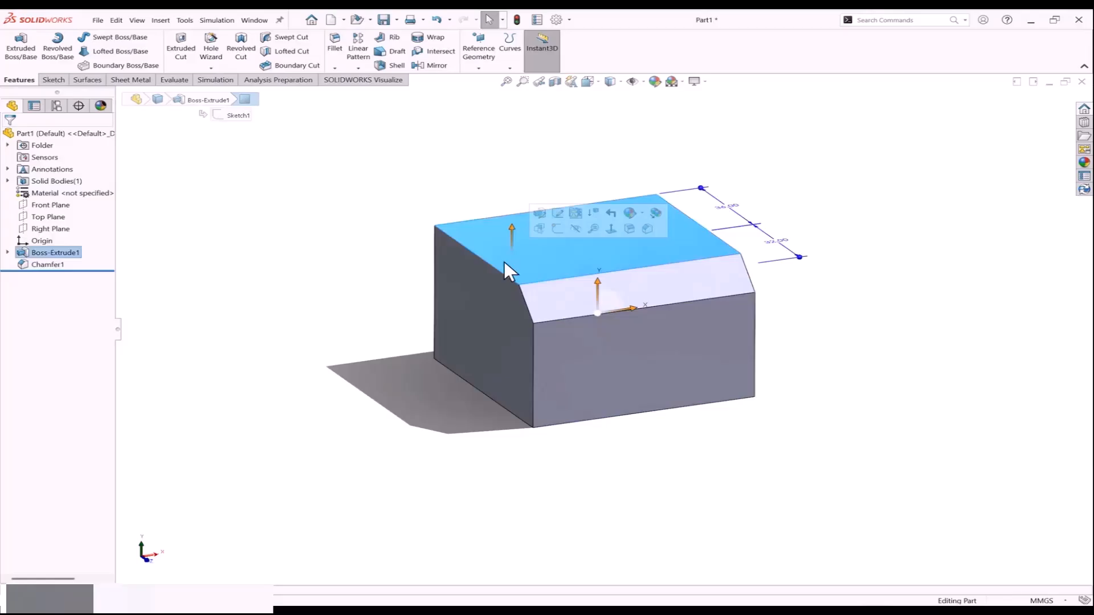
{"action": "left_click", "coordinate": [586, 391]}
{"action": "left_click", "coordinate": [552, 306]}
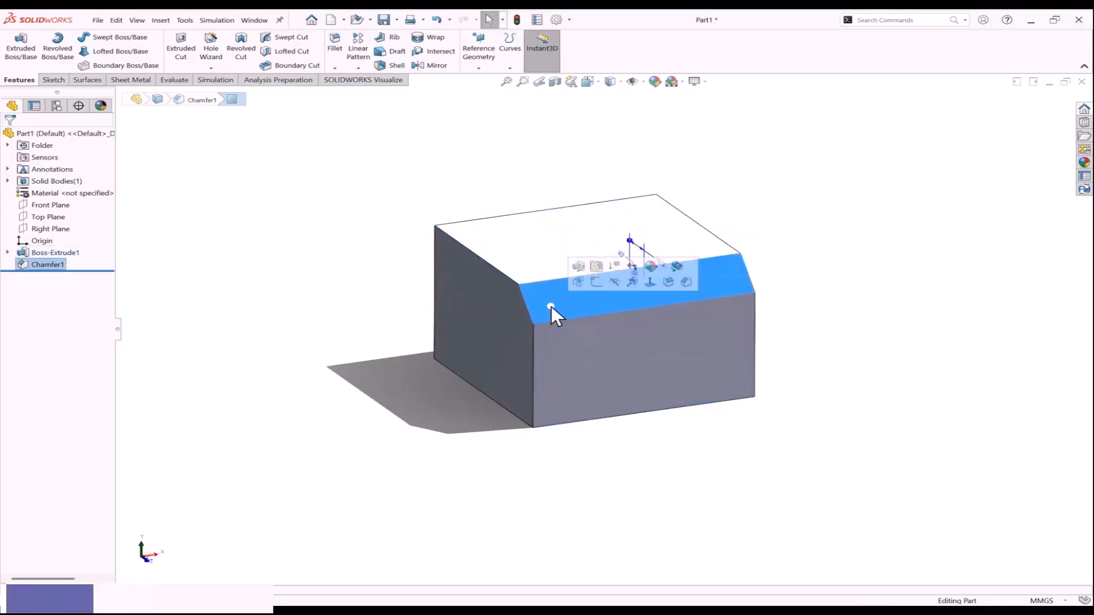
{"action": "left_click", "coordinate": [579, 378]}
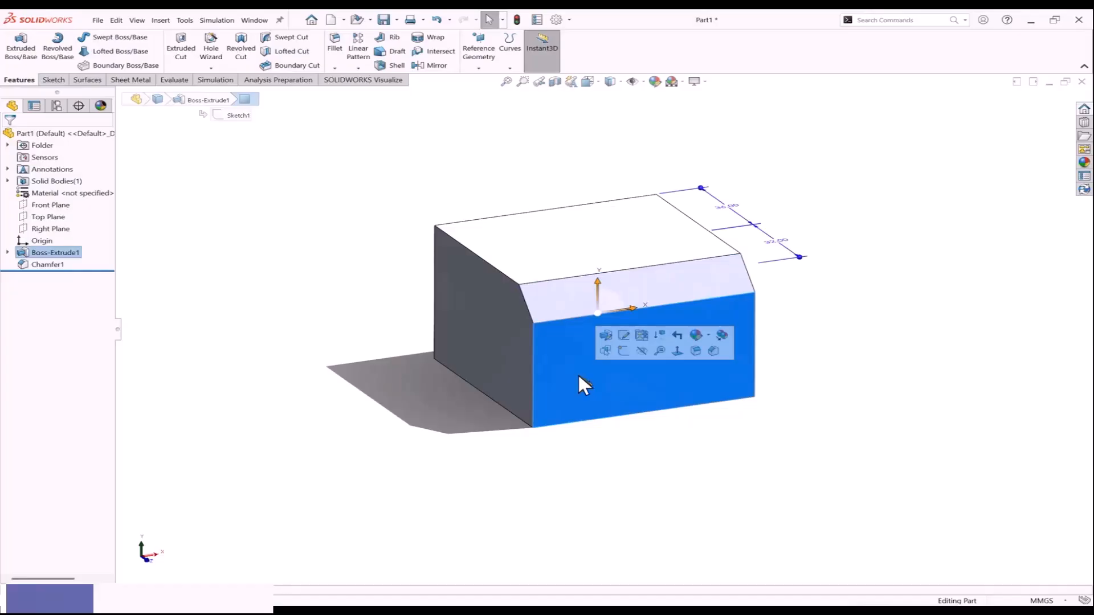
{"action": "left_click", "coordinate": [493, 367], "text": "ctrl"}
{"action": "left_click", "coordinate": [549, 309], "text": "ctrl"}
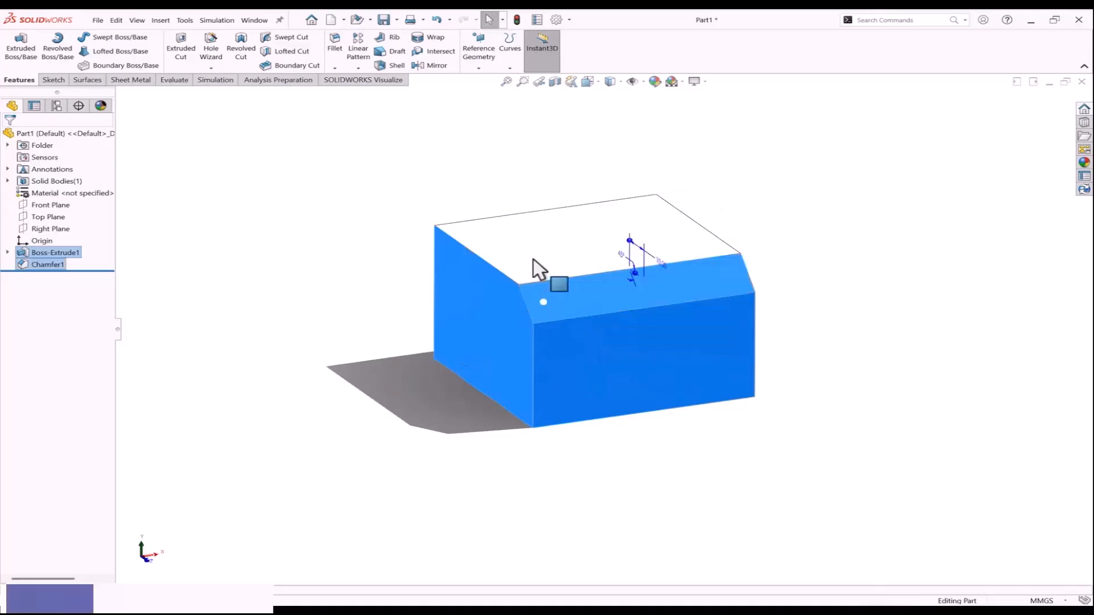
{"action": "left_click", "coordinate": [537, 268], "text": "ctrl"}
{"action": "middle_click_drag", "start_coordinate": [468, 302], "coordinate": [392, 341]}
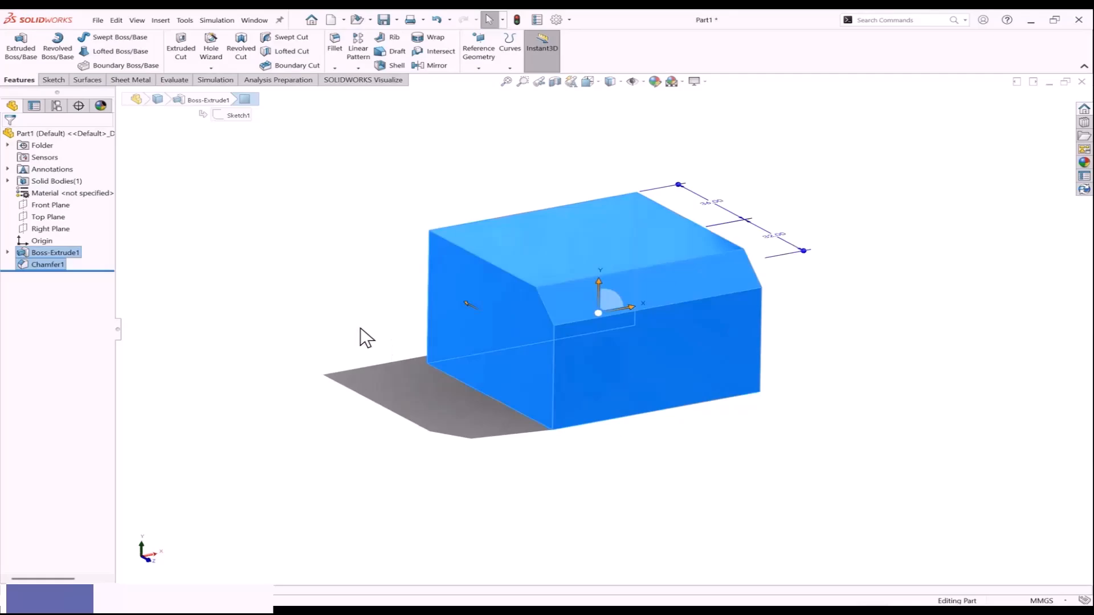
{"action": "key", "text": "Escape"}
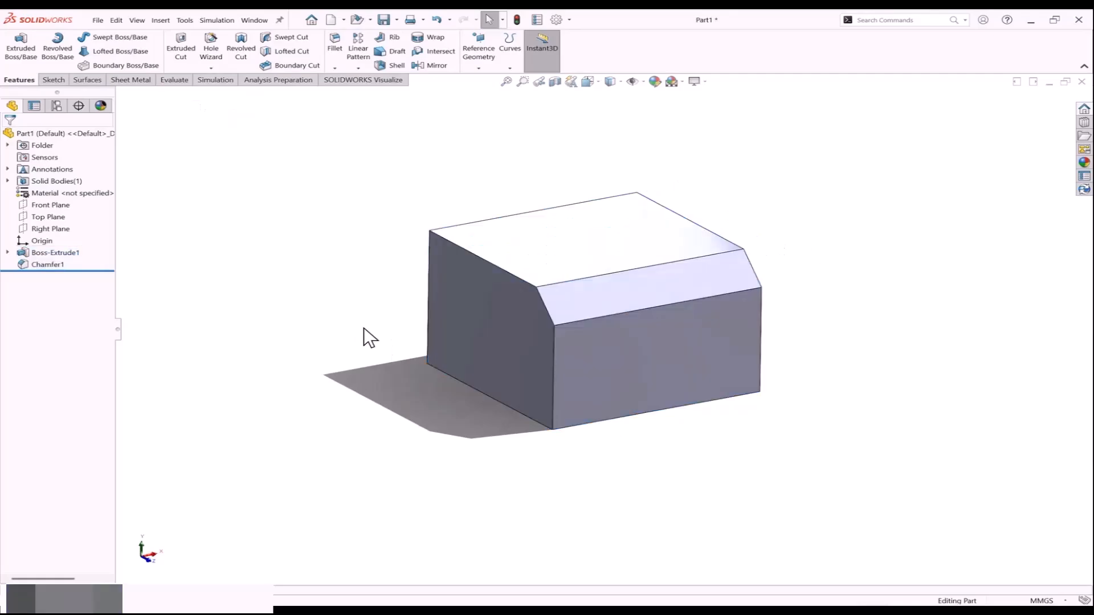
Fit the whole block to the graphics area with Zoom to Fit.
{"action": "scroll", "coordinate": [361, 311], "scroll_direction": "up", "scroll_amount": 1}
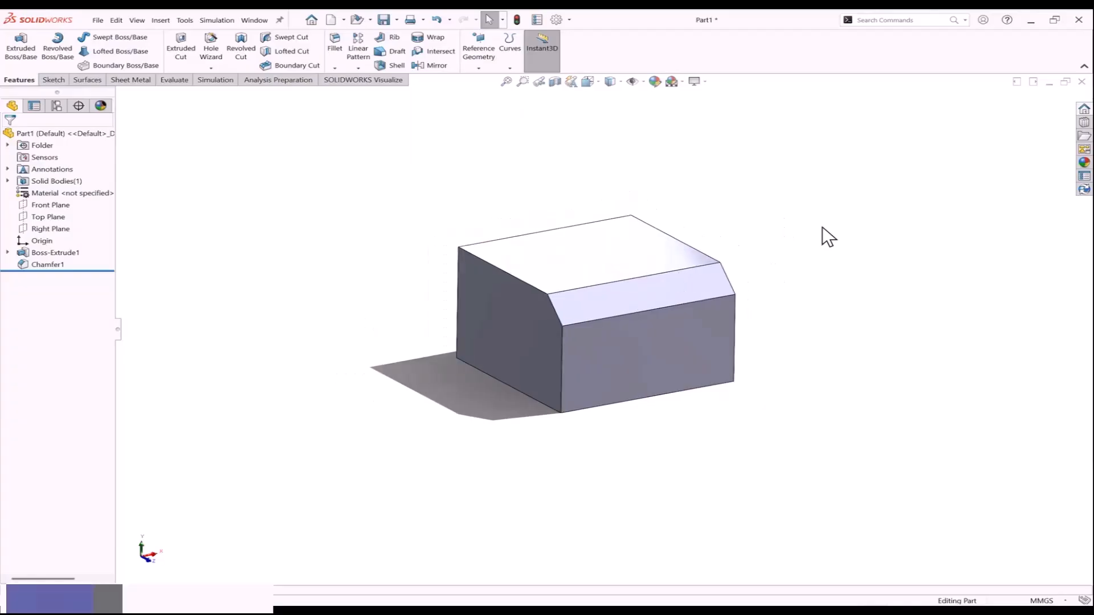
{"action": "right_click", "coordinate": [781, 241]}
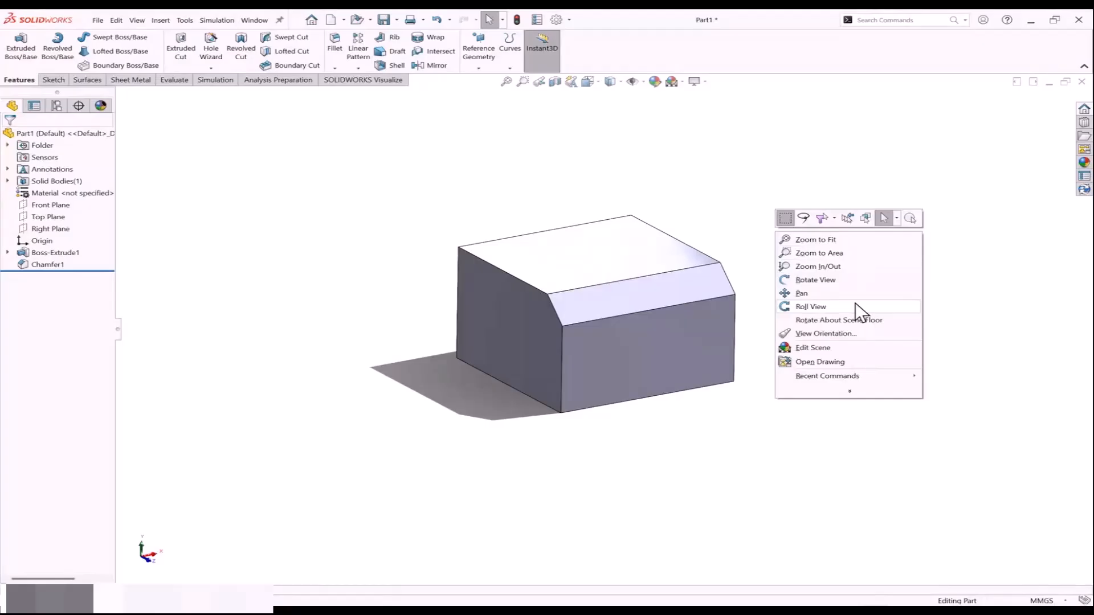
{"action": "left_click", "coordinate": [844, 237]}
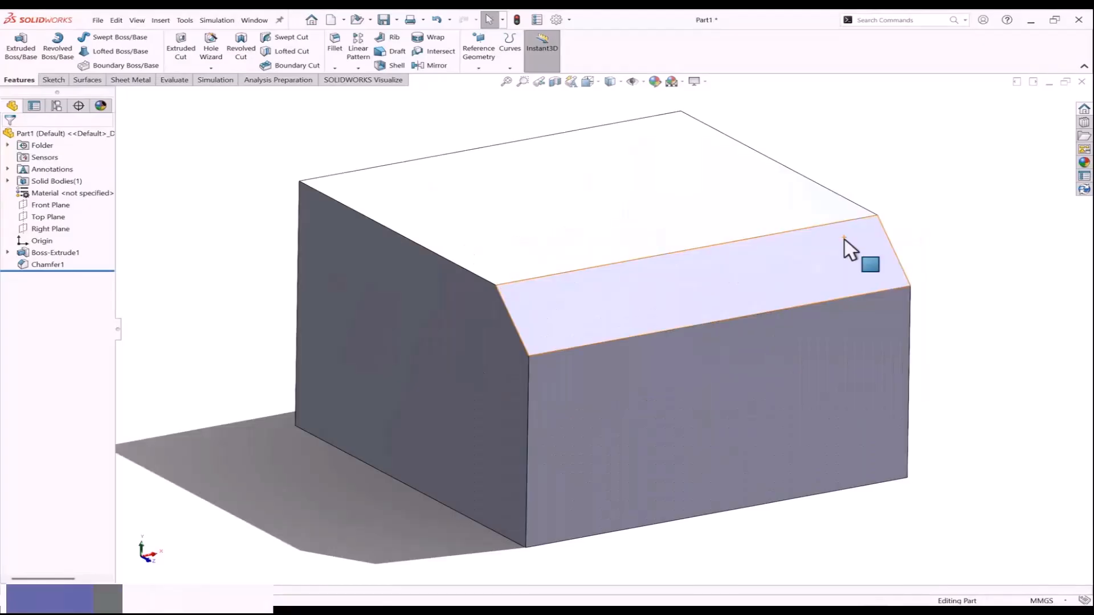
Magnify the far end of the block's chamfer with Zoom to Area, and shrink the view with Zoom In/Out.
{"action": "right_click", "coordinate": [893, 180]}
{"action": "left_click", "coordinate": [922, 198]}
{"action": "left_click_drag", "start_coordinate": [901, 188], "coordinate": [763, 328]}
{"action": "right_click", "coordinate": [890, 213]}
{"action": "left_click", "coordinate": [925, 259]}
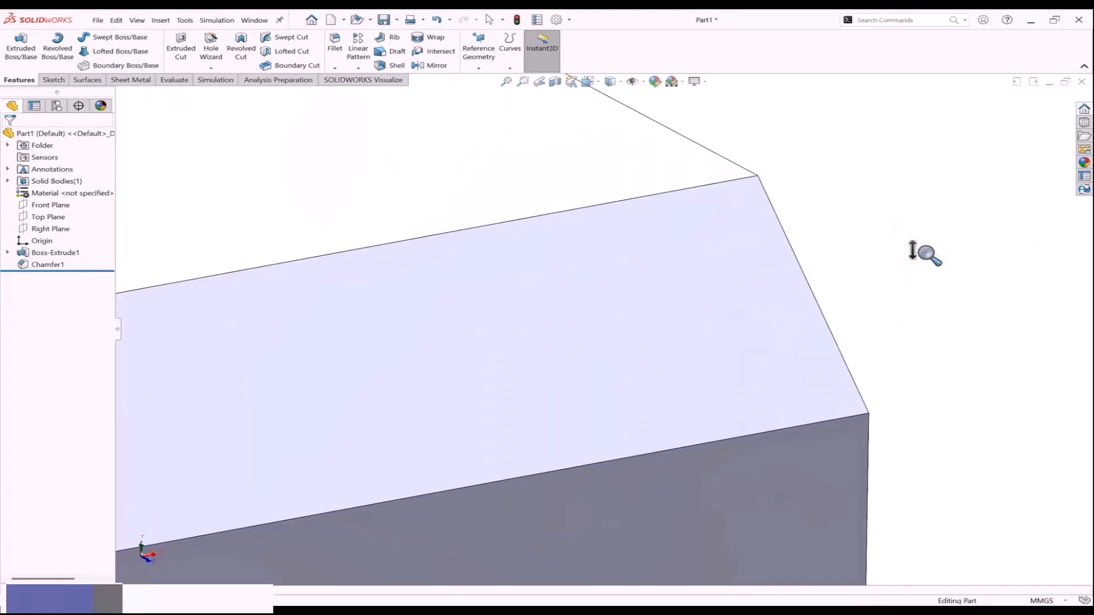
{"action": "left_click_drag", "start_coordinate": [923, 253], "coordinate": [903, 342]}
Turn the block slightly with Rotate View, leave that mode, and orbit it freely to a slightly different angle.
{"action": "right_click", "coordinate": [785, 240]}
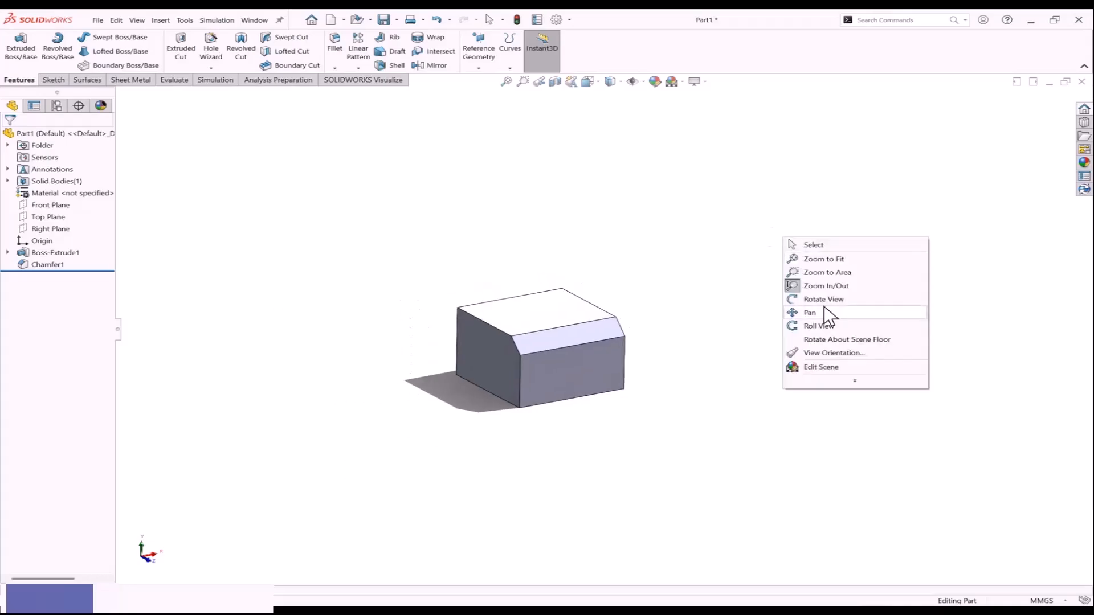
{"action": "left_click", "coordinate": [823, 299]}
{"action": "left_click_drag", "start_coordinate": [661, 301], "coordinate": [728, 287]}
{"action": "right_click", "coordinate": [771, 254]}
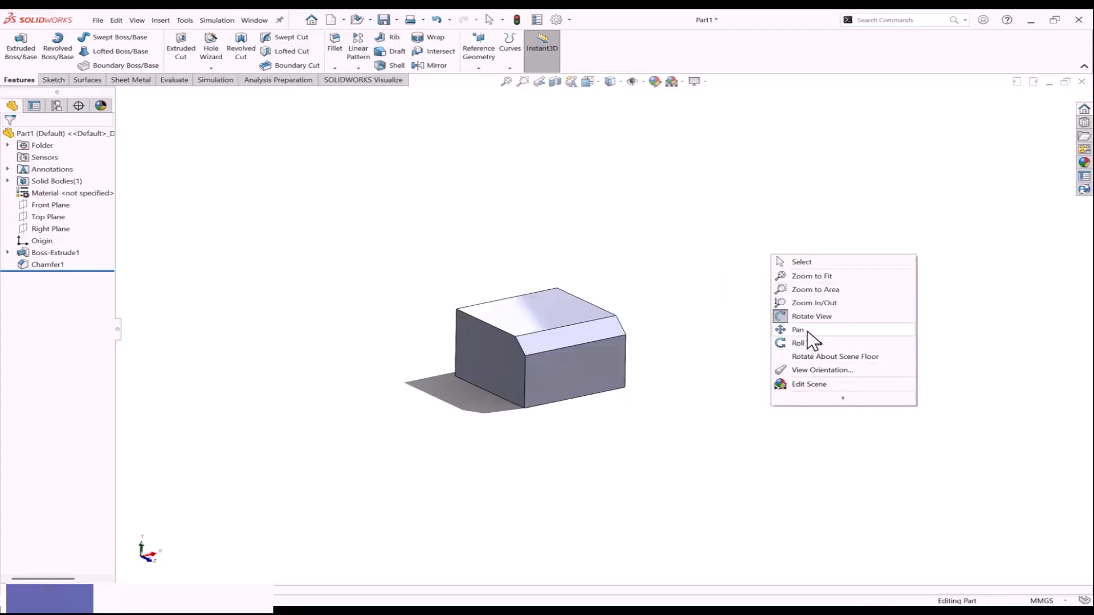
{"action": "left_click", "coordinate": [785, 317]}
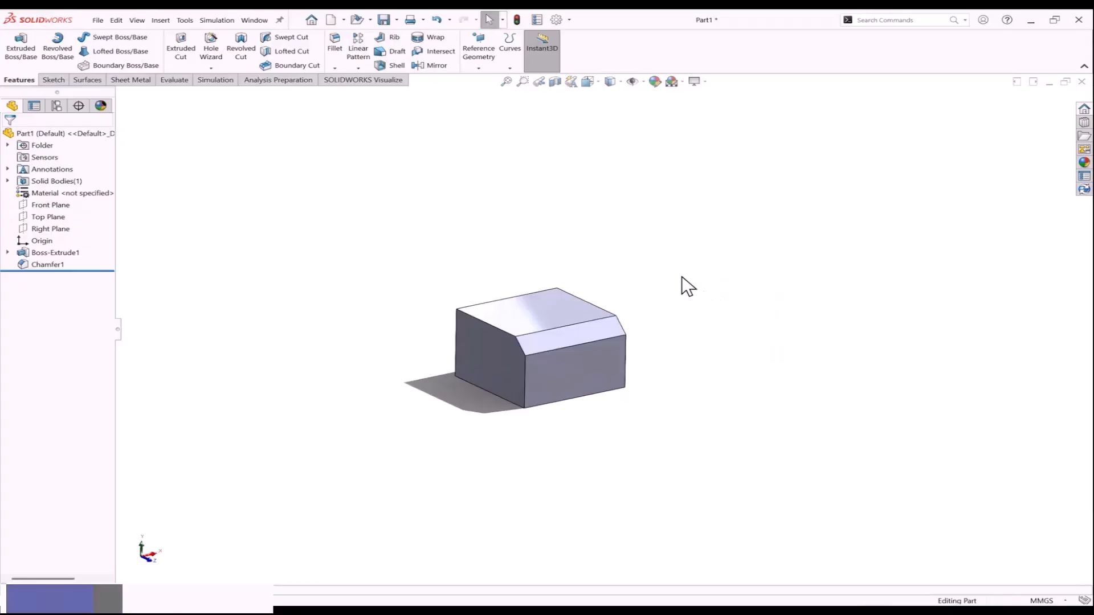
{"action": "scroll", "coordinate": [595, 326], "scroll_direction": "up", "scroll_amount": 1}
{"action": "scroll", "coordinate": [456, 392], "scroll_direction": "down", "scroll_amount": 2}
{"action": "mouse_move", "coordinate": [541, 354]}
{"action": "middle_mouse_down"}
{"action": "mouse_move", "coordinate": [530, 354]}
{"action": "mouse_move", "coordinate": [559, 357]}
{"action": "middle_mouse_up"}
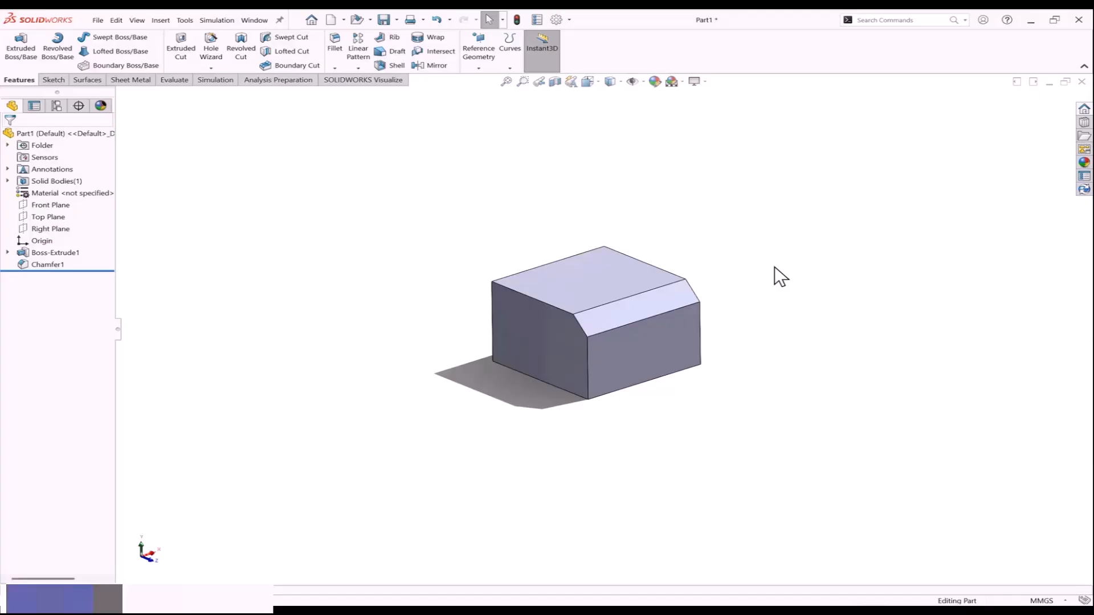
Zoom out in steps until the block is only a tiny shape in the graphics area.
{"action": "key", "text": "z"}
{"action": "key", "text": "z"}
{"action": "key", "text": "z"}
{"action": "key", "text": "z"}
{"action": "key", "text": "z"}
{"action": "key", "text": "z"}
{"action": "key", "text": "z"}
{"action": "key", "text": "z"}
{"action": "key", "text": "z"}
{"action": "key", "text": "z"}
{"action": "key", "text": "z"}
{"action": "key", "text": "z"}
{"action": "key", "text": "z"}
{"action": "key", "text": "z"}
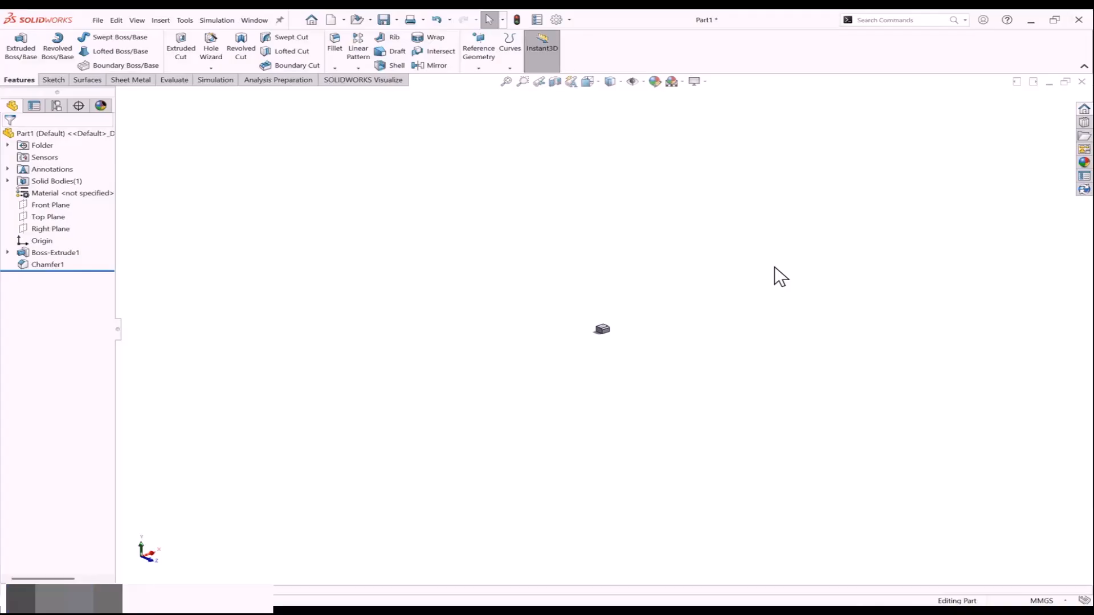
Zoom in on the block in steps until it fills much of the graphics area.
{"action": "key", "text": "shift+z"}
{"action": "key", "text": "shift+z"}
{"action": "key", "text": "shift+z"}
{"action": "key", "text": "shift+z"}
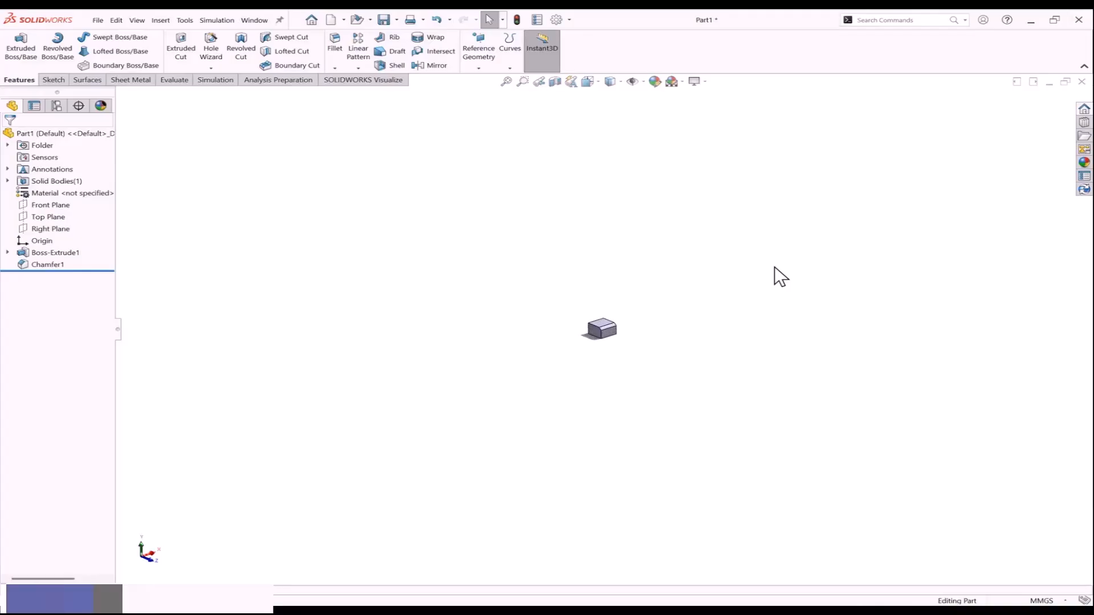
{"action": "key", "text": "shift+z"}
{"action": "key", "text": "shift+z"}
{"action": "key", "text": "shift+z"}
{"action": "key", "text": "shift+z"}
{"action": "key", "text": "shift+z"}
{"action": "key", "text": "shift+z"}
{"action": "key", "text": "shift+z"}
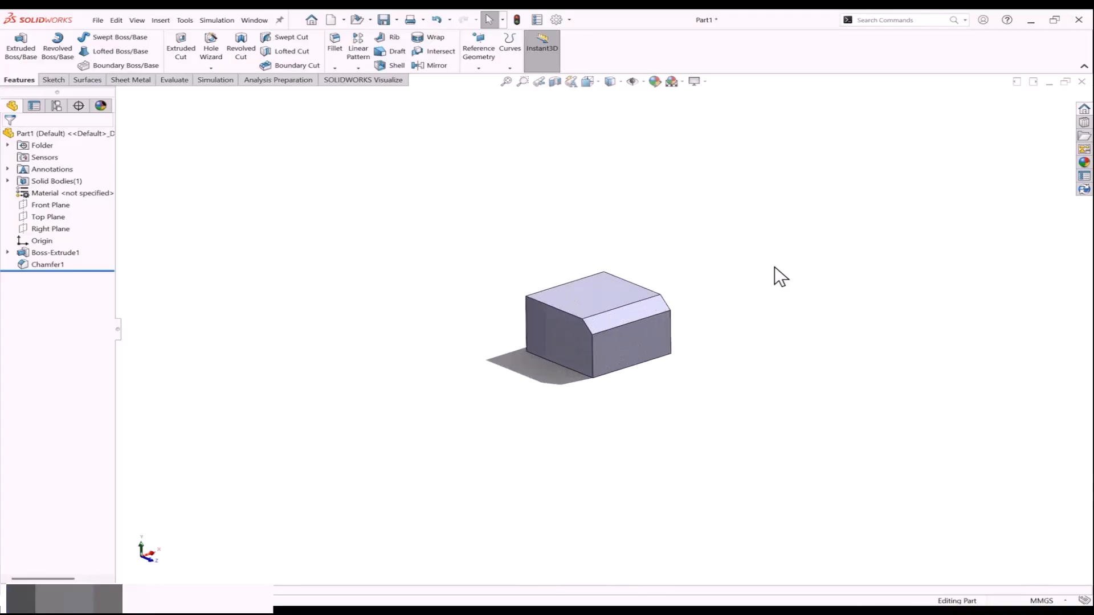
{"action": "key", "text": "shift+z"}
{"action": "key", "text": "shift+z"}
{"action": "key", "text": "shift+z"}
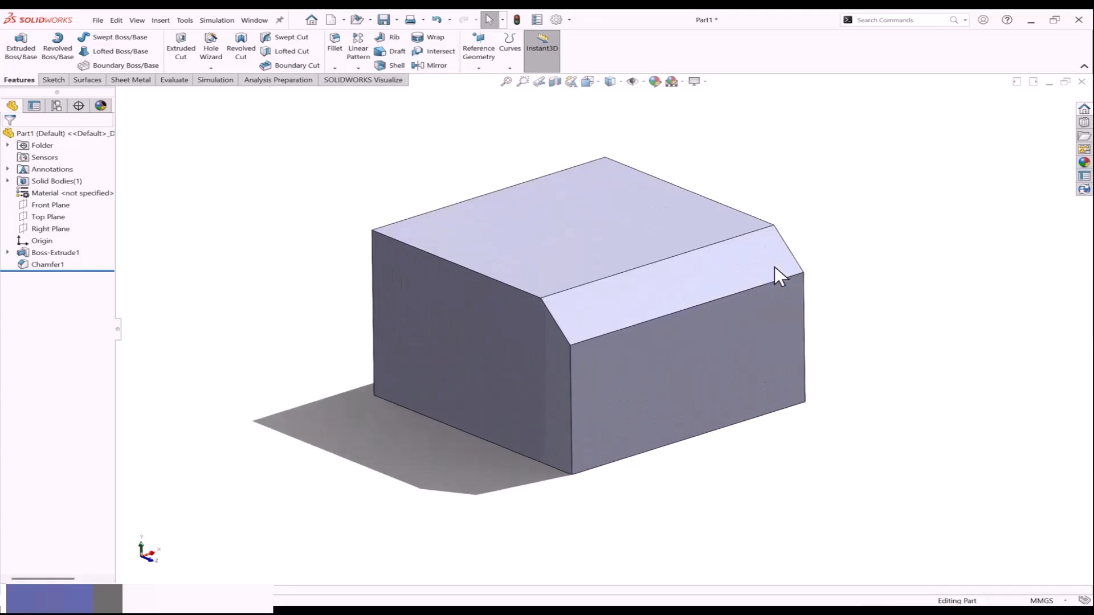
Alternate stepwise zooming out and in on the block, ending with a view at about half its enlarged size.
{"action": "key", "text": "z"}
{"action": "key", "text": "shift+z"}
{"action": "key", "text": "shift+z"}
{"action": "key", "text": "shift+z"}
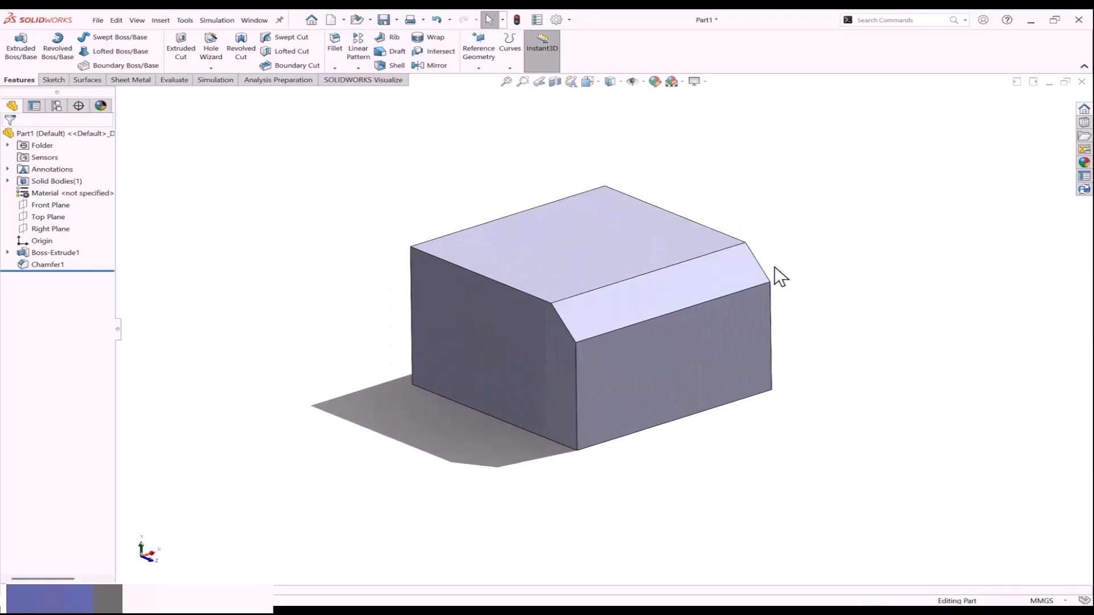
{"action": "key", "text": "z"}
{"action": "key", "text": "z"}
{"action": "key", "text": "z"}
{"action": "key", "text": "z"}
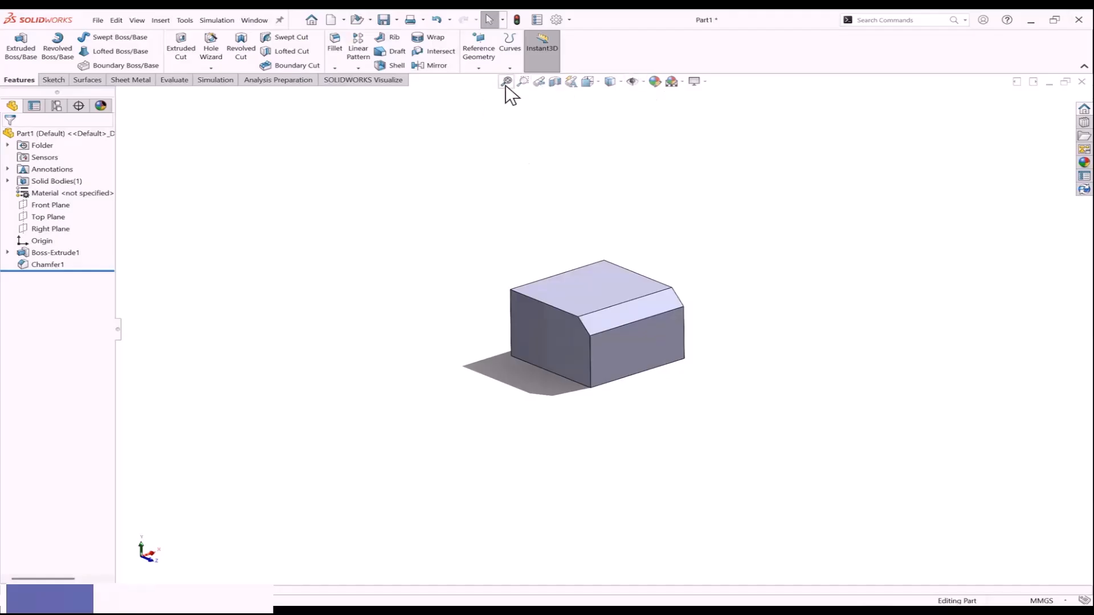
Enlarge the block with a Zoom to Area window around it, fit it to the view, and back off slightly.
{"action": "left_click", "coordinate": [523, 81]}
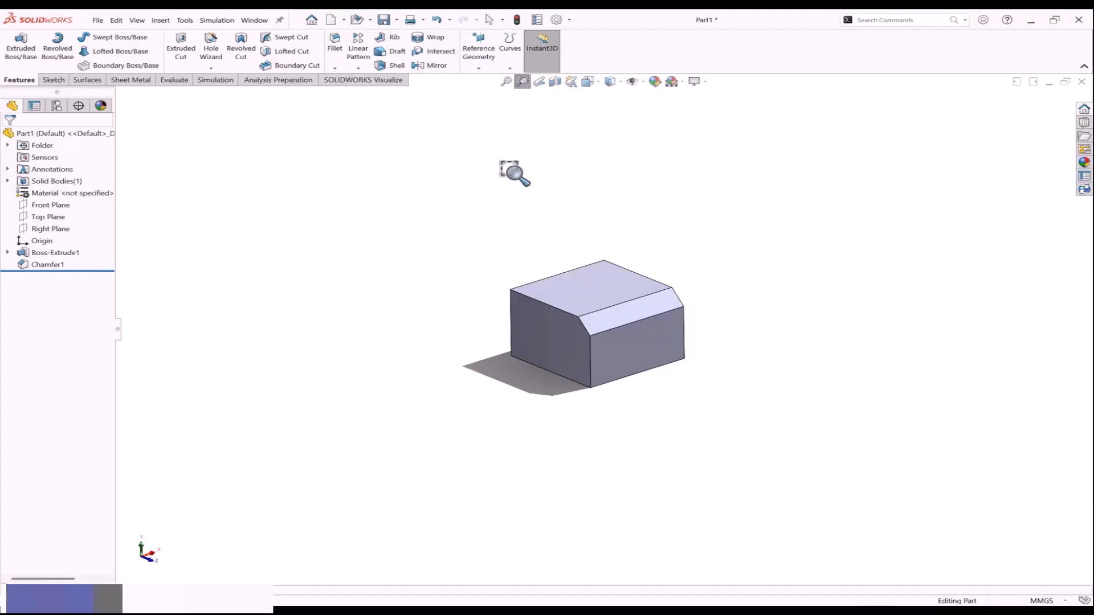
{"action": "left_click_drag", "start_coordinate": [473, 235], "coordinate": [747, 440]}
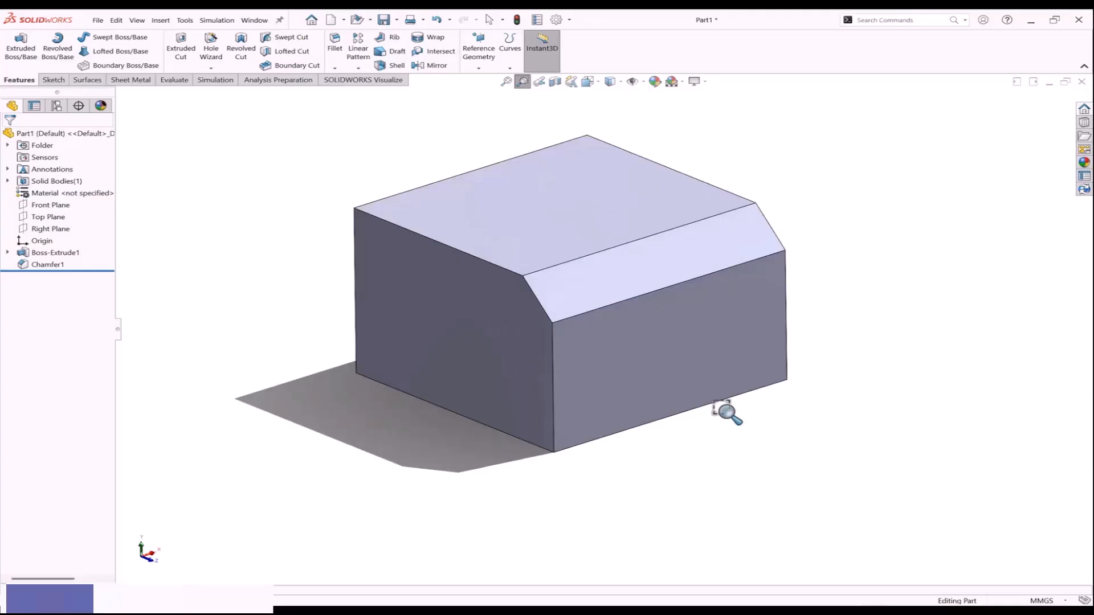
{"action": "left_click", "coordinate": [504, 83]}
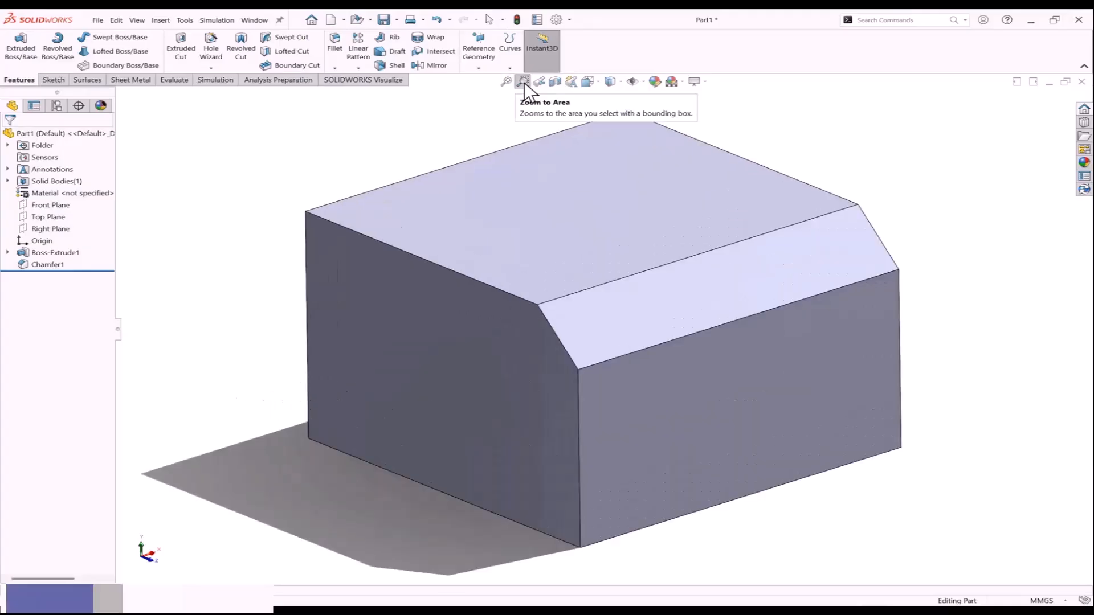
{"action": "left_click", "coordinate": [523, 82]}
{"action": "scroll", "coordinate": [710, 299], "scroll_direction": "up", "scroll_amount": 2}
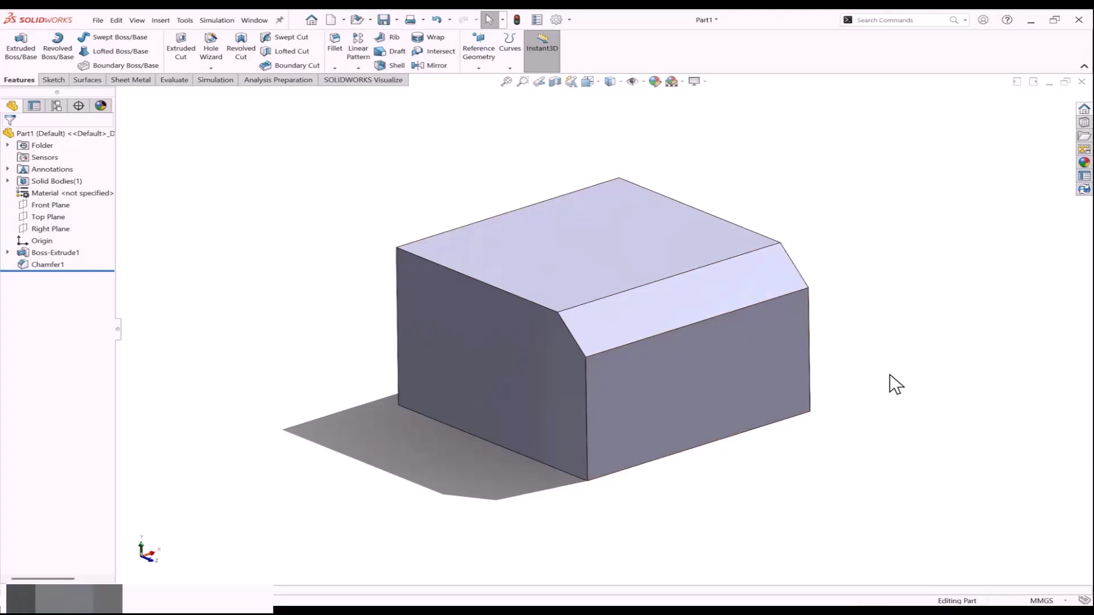
{"action": "scroll", "coordinate": [867, 395], "scroll_direction": "up", "scroll_amount": 1}
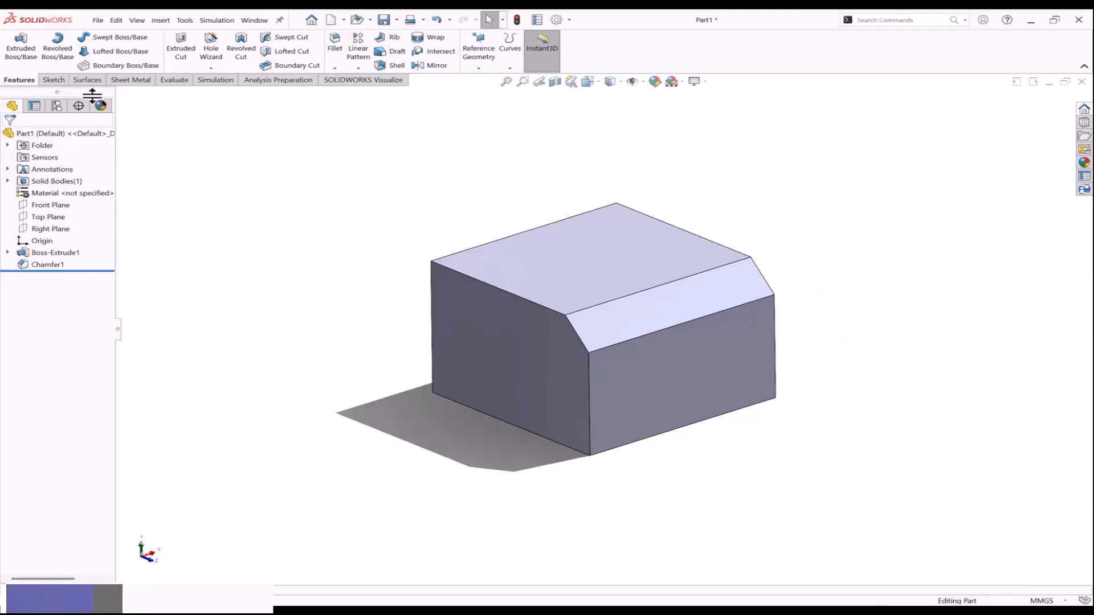
{"action": "left_click", "coordinate": [53, 80]}
{"action": "left_click", "coordinate": [20, 47]}
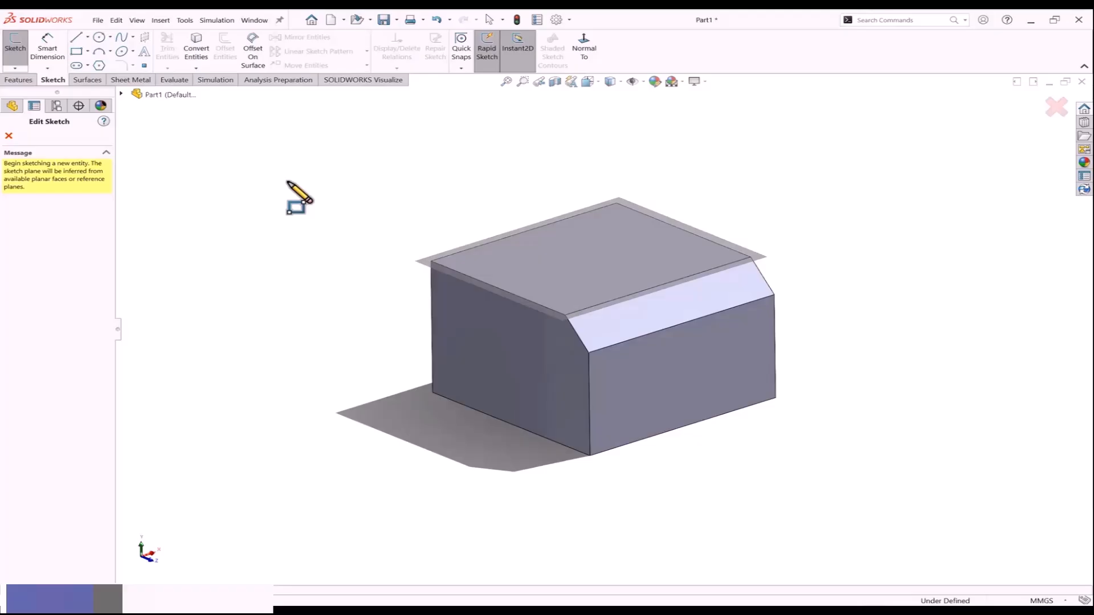
{"action": "key", "text": "Escape"}
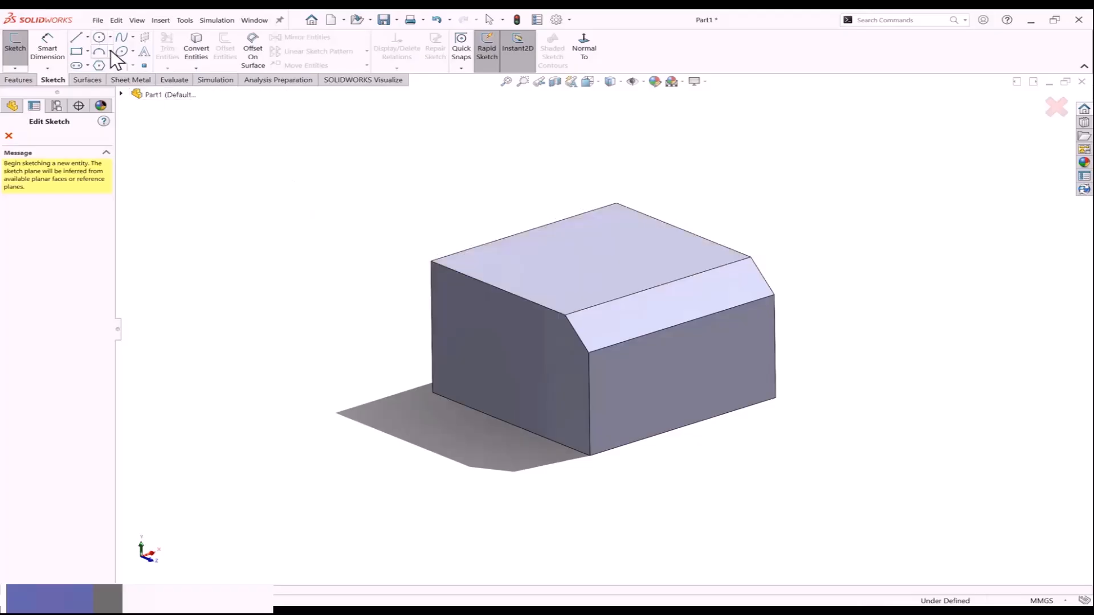
Start a sketch on the block's side face with the chamfer profile and try a circle of about 21 mm radius.
{"action": "left_click", "coordinate": [467, 331]}
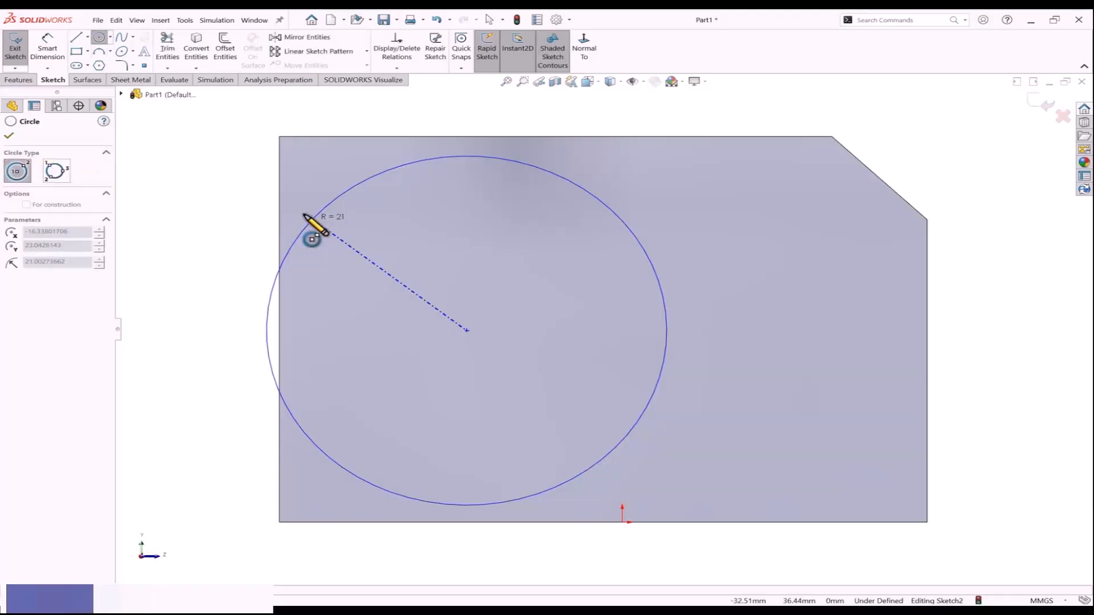
{"action": "scroll", "coordinate": [389, 272], "scroll_direction": "up", "scroll_amount": 1}
{"action": "key", "text": "Escape"}
{"action": "key", "text": "ctrl+7"}
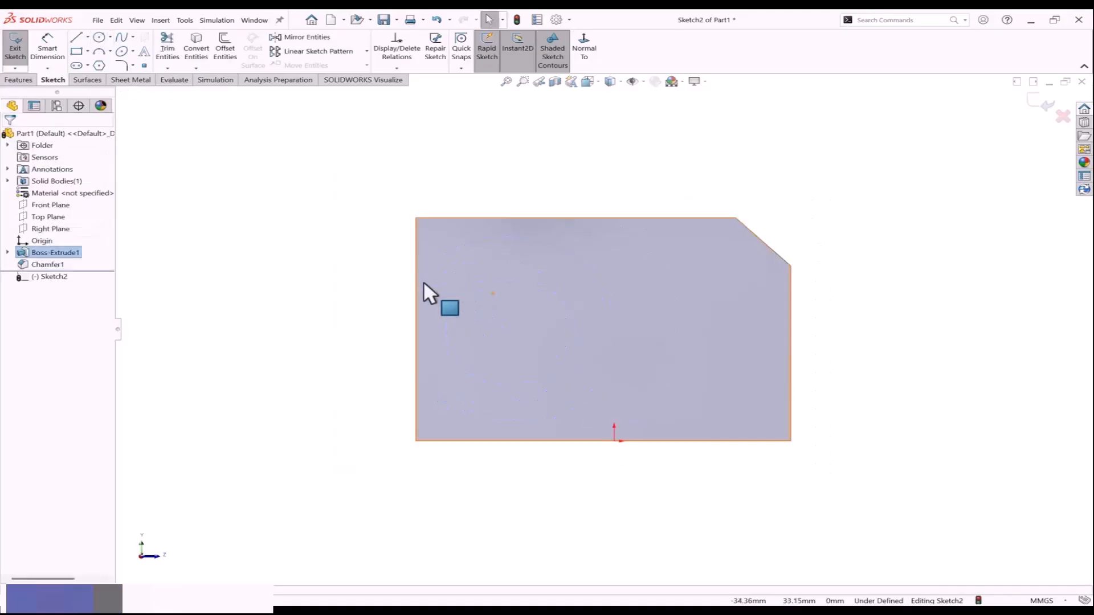
Examine the options of the Circle, Polygon, Trim Entities and Convert Entities tools without drawing anything in the sketch.
{"action": "left_click", "coordinate": [103, 40]}
{"action": "scroll", "coordinate": [259, 194], "scroll_direction": "up", "scroll_amount": 1}
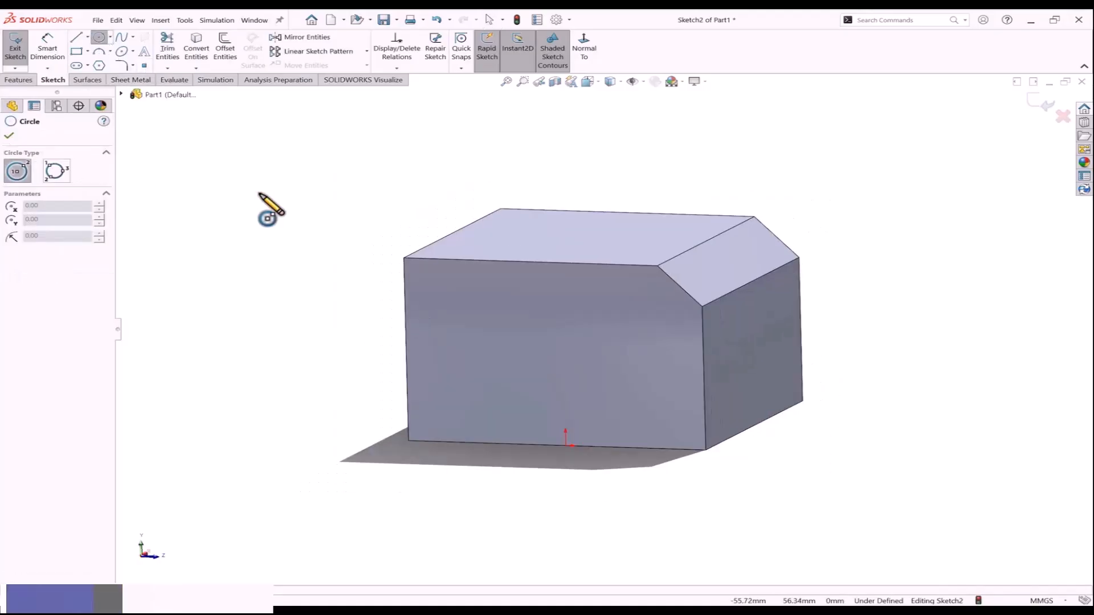
{"action": "mouse_move", "coordinate": [259, 194]}
{"action": "middle_mouse_down"}
{"action": "mouse_move", "coordinate": [278, 215]}
{"action": "mouse_move", "coordinate": [268, 209]}
{"action": "middle_mouse_up"}
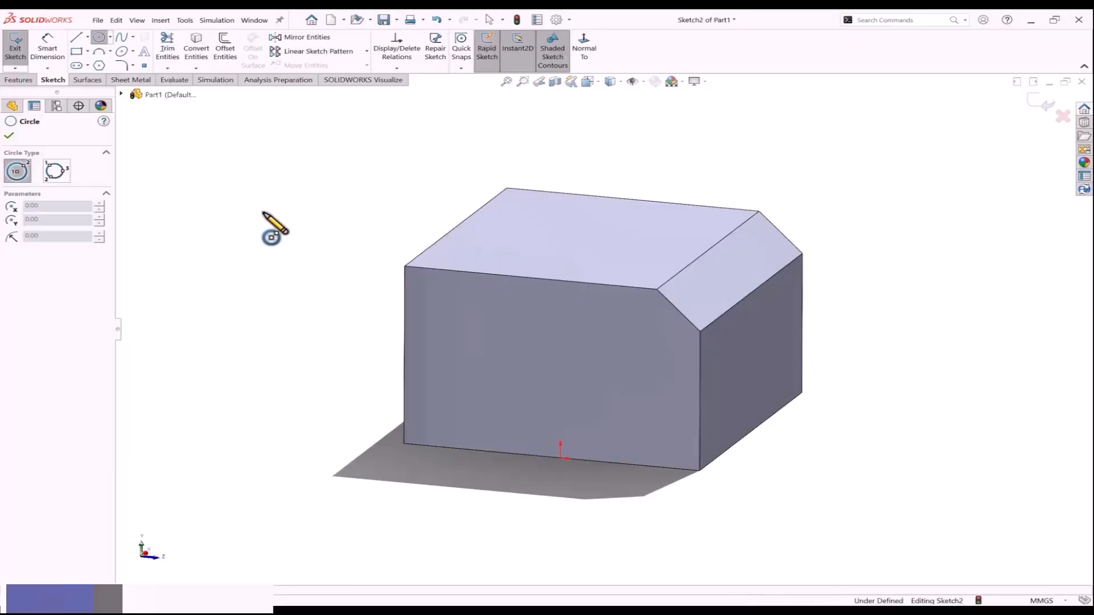
{"action": "left_click", "coordinate": [98, 64]}
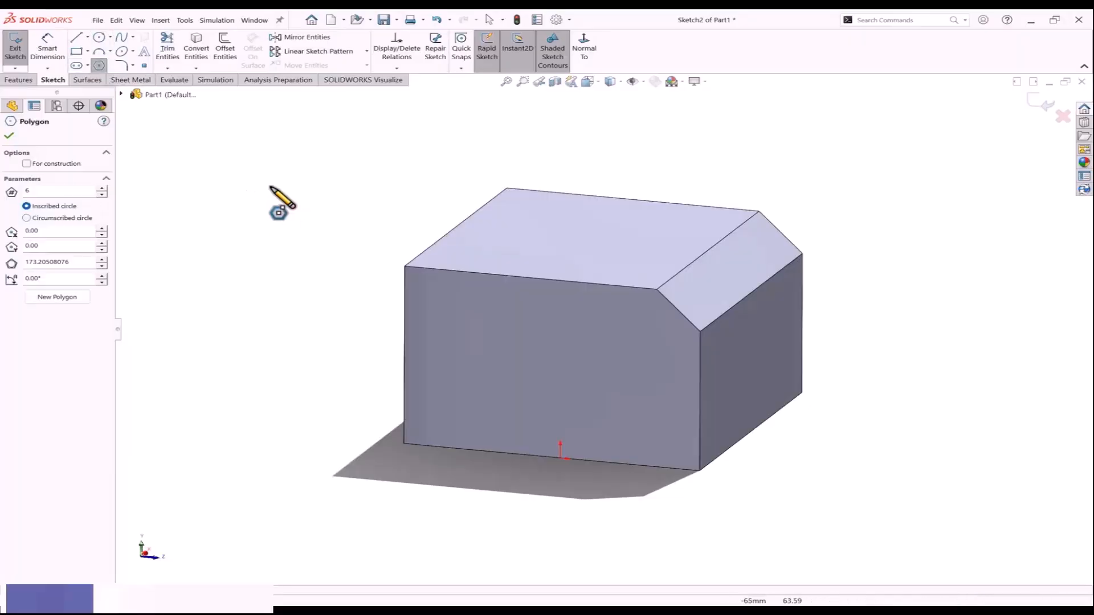
{"action": "left_click", "coordinate": [174, 53]}
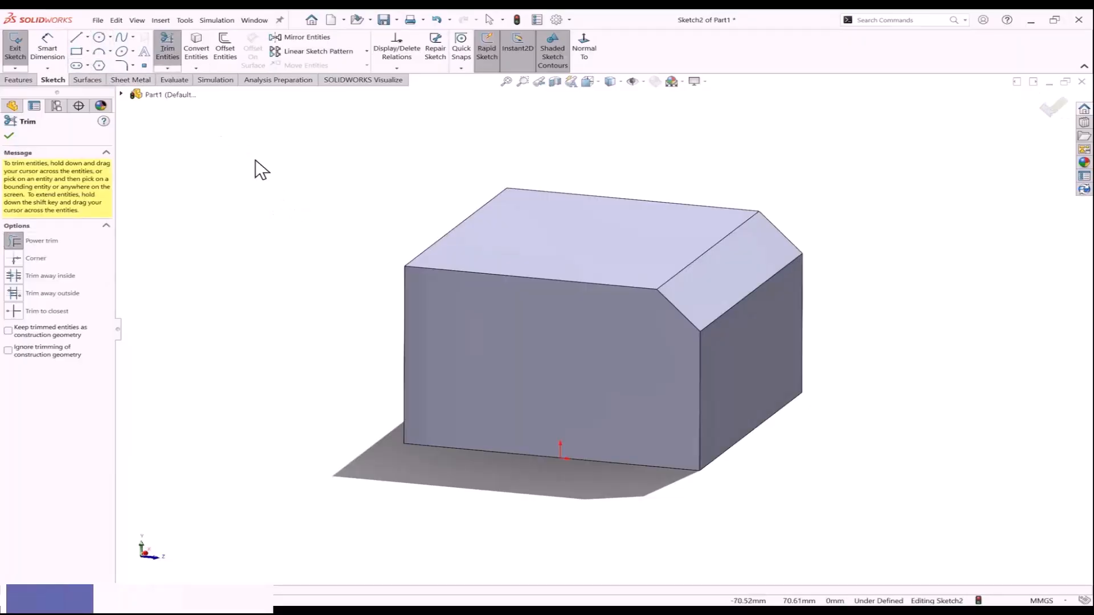
{"action": "left_click", "coordinate": [200, 52]}
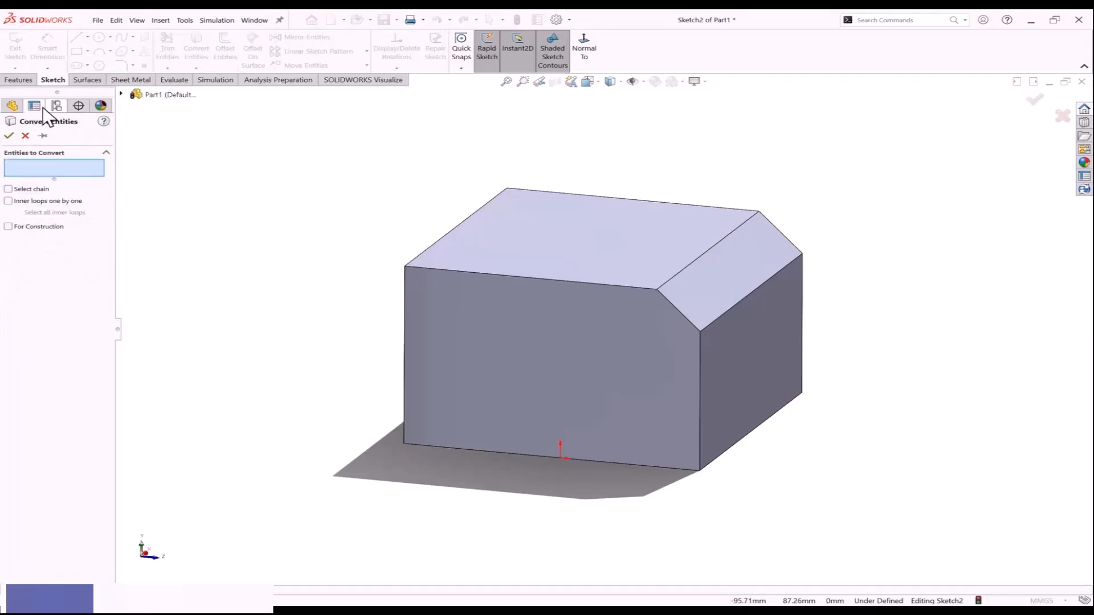
{"action": "key", "text": "Escape"}
{"action": "left_click", "coordinate": [99, 37]}
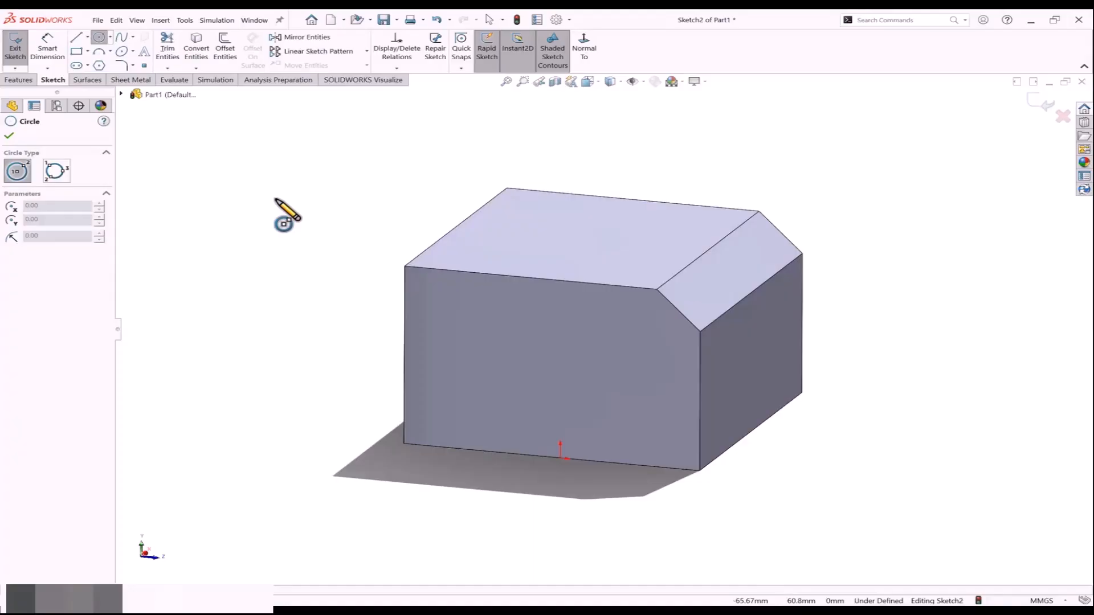
{"action": "key", "text": "Escape"}
{"action": "key", "text": "z"}
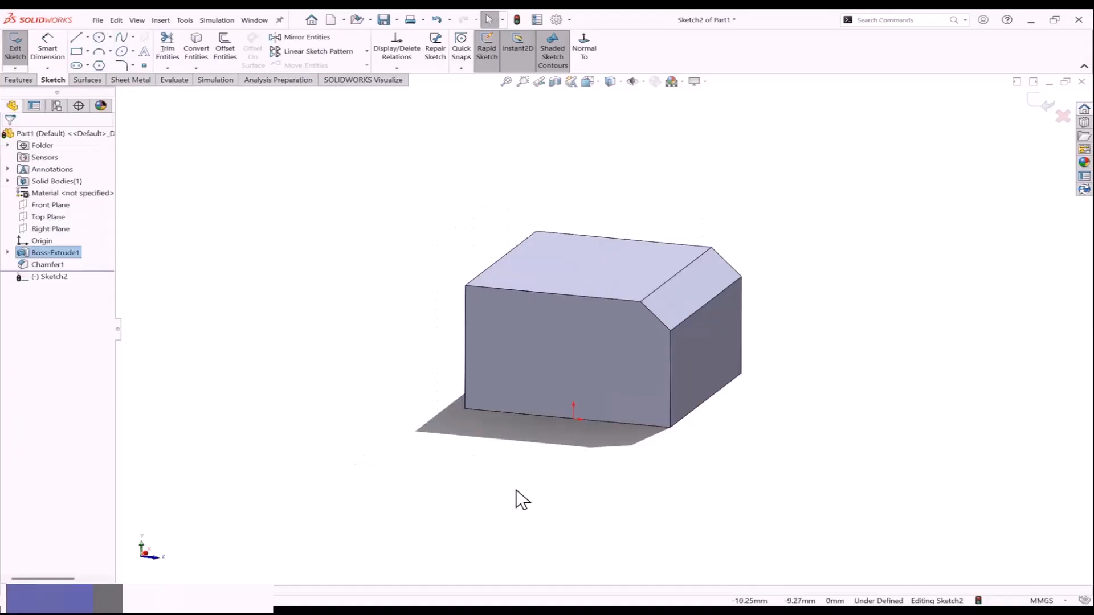
{"action": "middle_click_drag", "start_coordinate": [517, 476], "coordinate": [472, 461]}
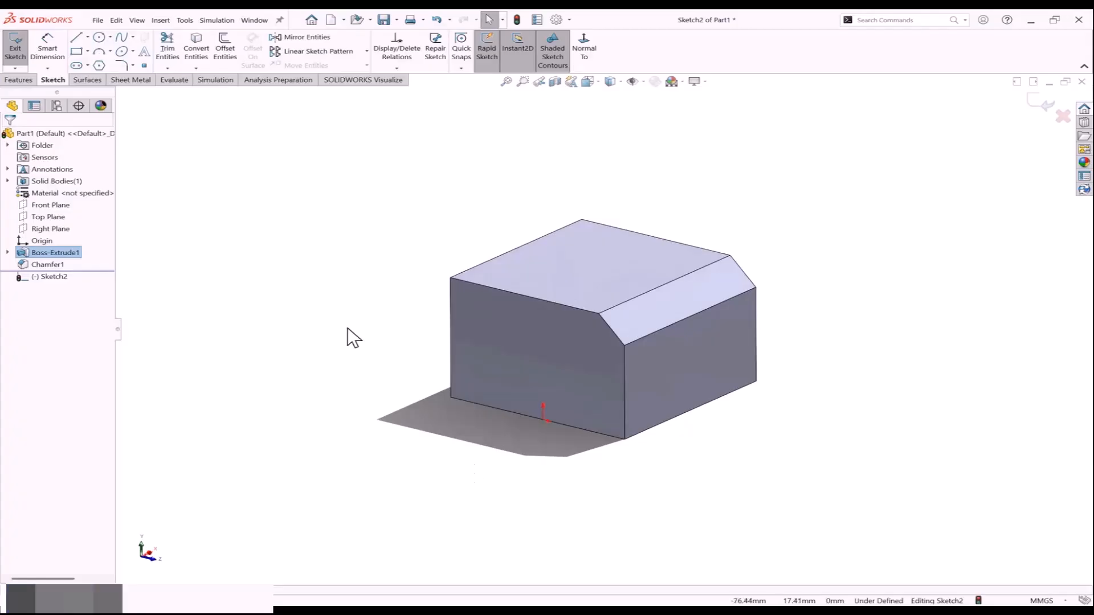
{"action": "left_click", "coordinate": [99, 37]}
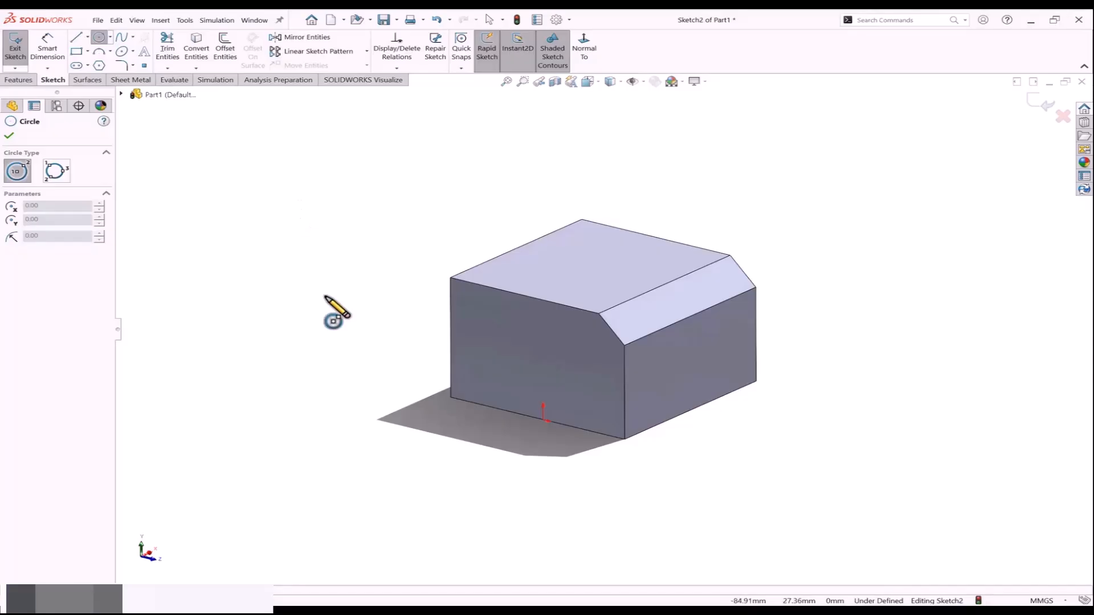
{"action": "scroll", "coordinate": [429, 272], "scroll_direction": "up", "scroll_amount": 1}
{"action": "scroll", "coordinate": [437, 277], "scroll_direction": "down", "scroll_amount": 1}
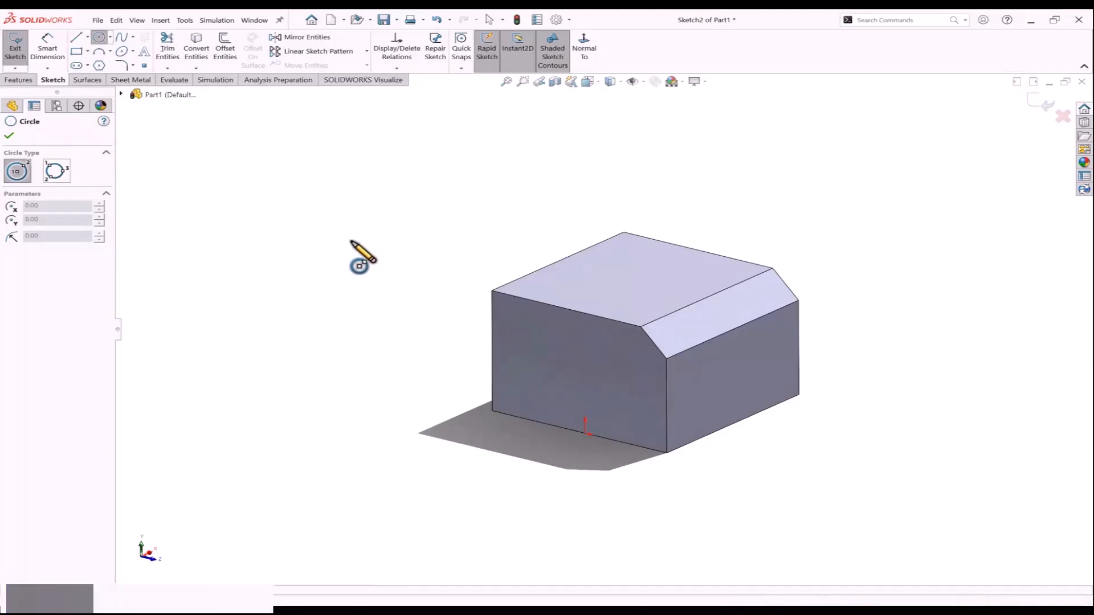
{"action": "key", "text": "Escape"}
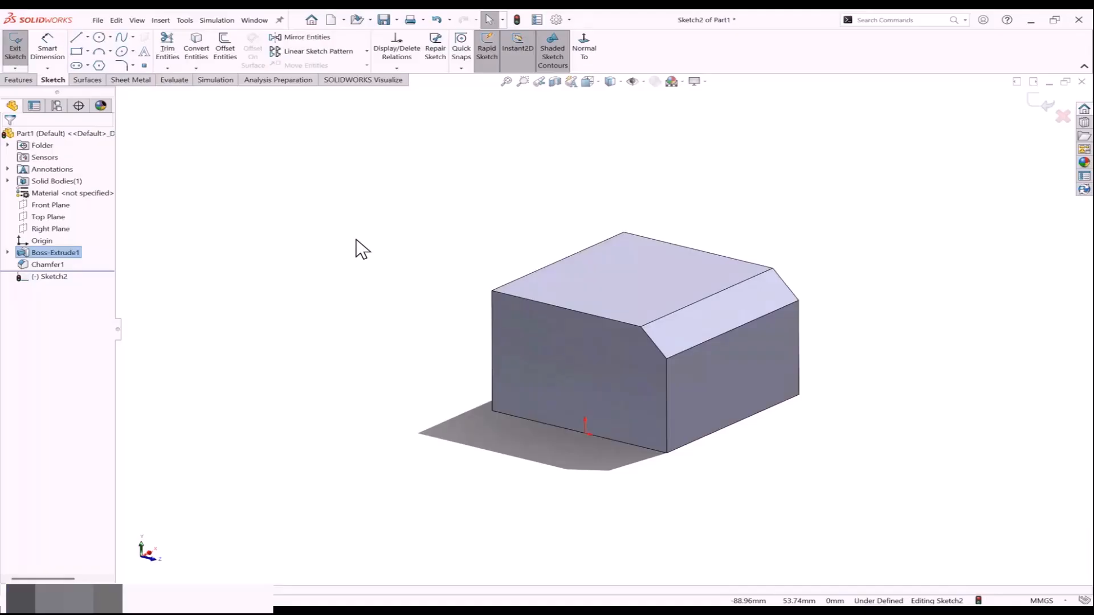
Switch to the SolidWorks Proficient.pptx presentation in PowerPoint and review the Keyboard Shortcuts and Pointer Feedback slides, starting the slide show.
{"action": "key", "text": "alt+Tab"}
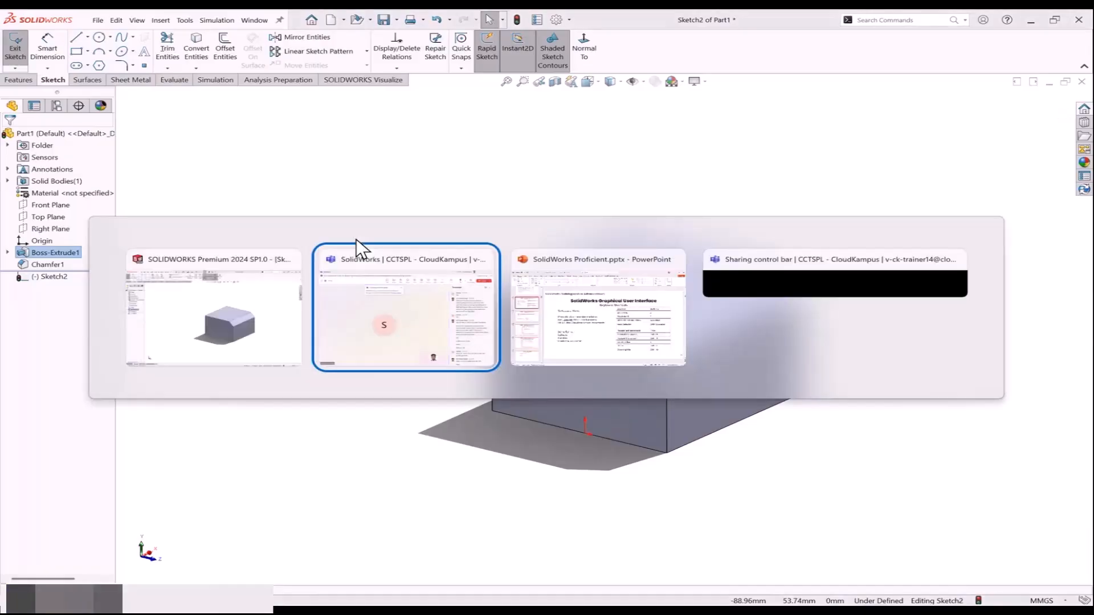
{"action": "key", "text": "alt+Tab"}
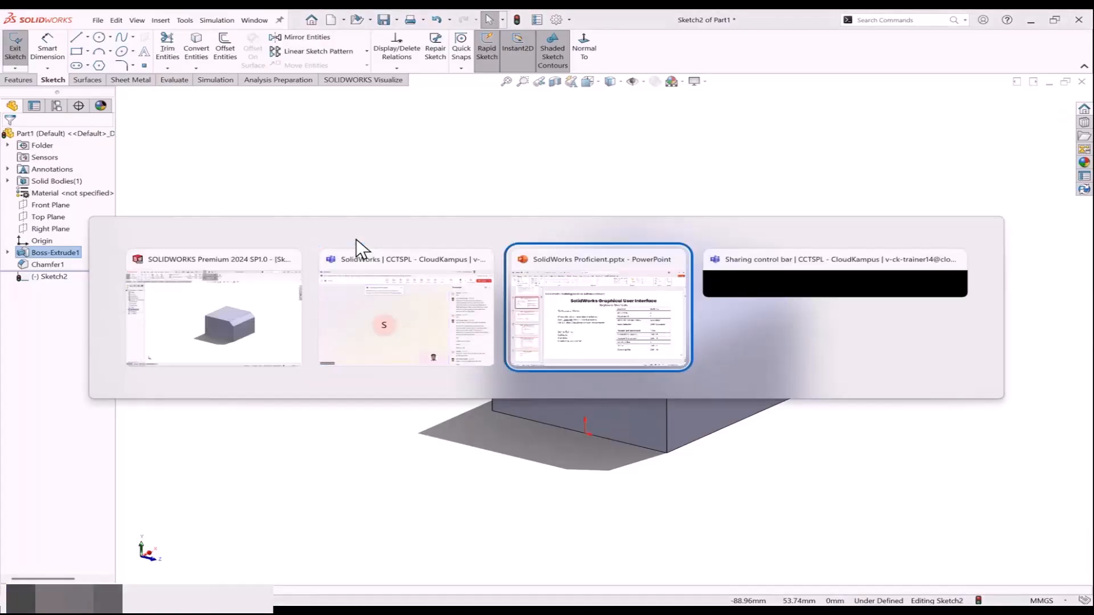
{"action": "scroll", "coordinate": [357, 239], "scroll_direction": "down", "scroll_amount": 1}
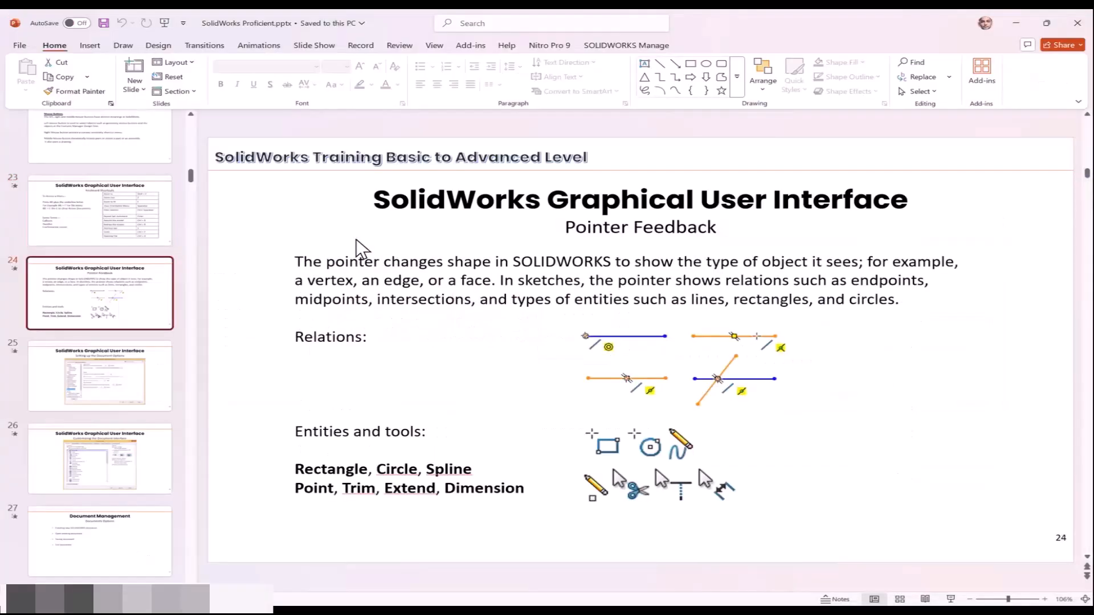
{"action": "scroll", "coordinate": [357, 238], "scroll_direction": "up", "scroll_amount": 1}
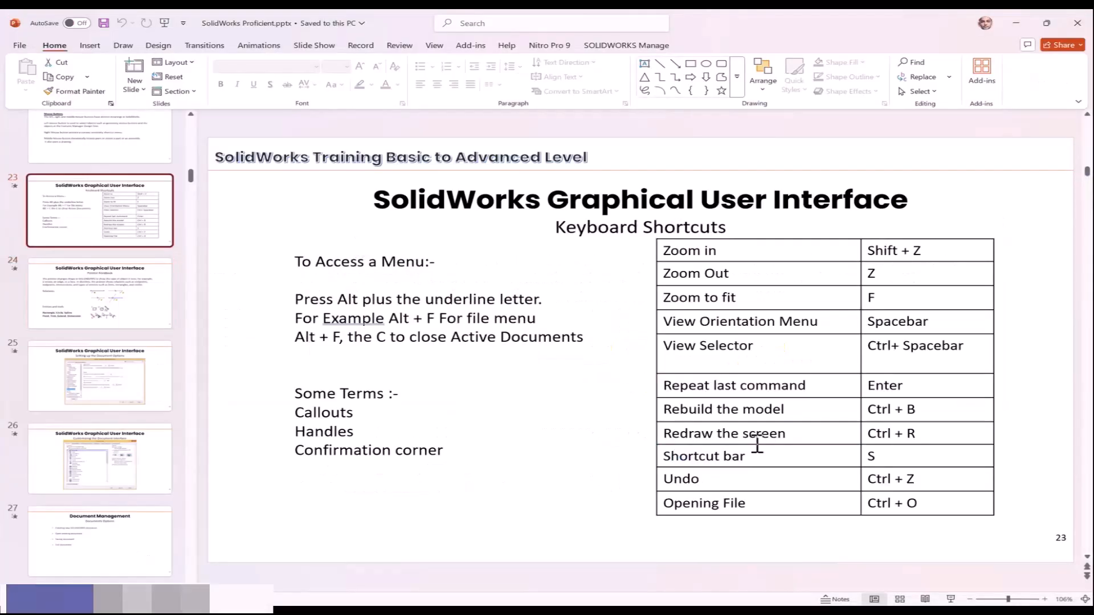
{"action": "left_click", "coordinate": [946, 597]}
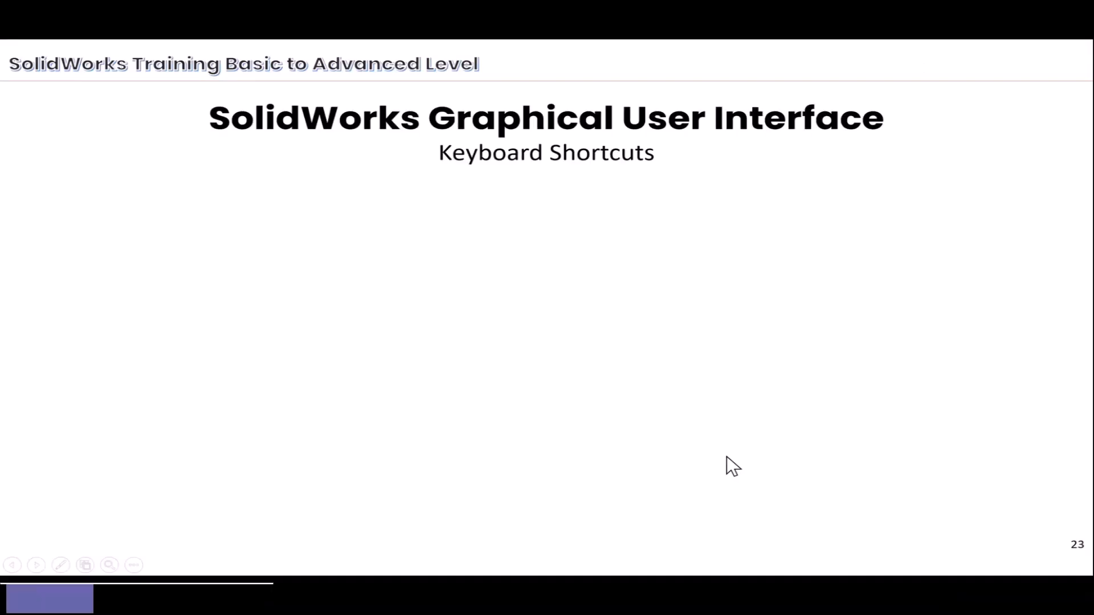
{"action": "left_click", "coordinate": [726, 456]}
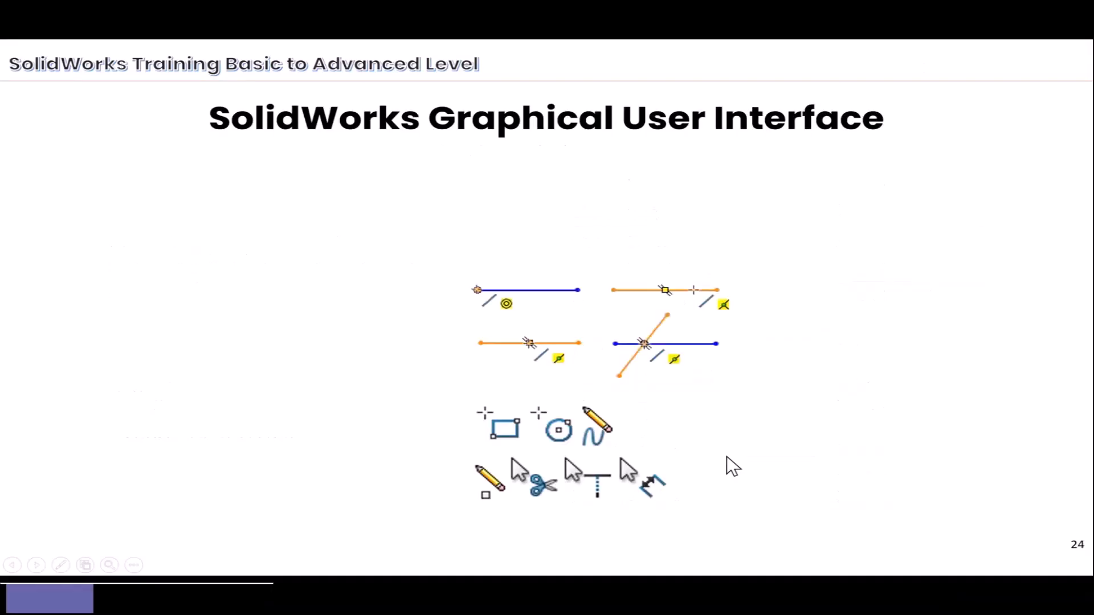
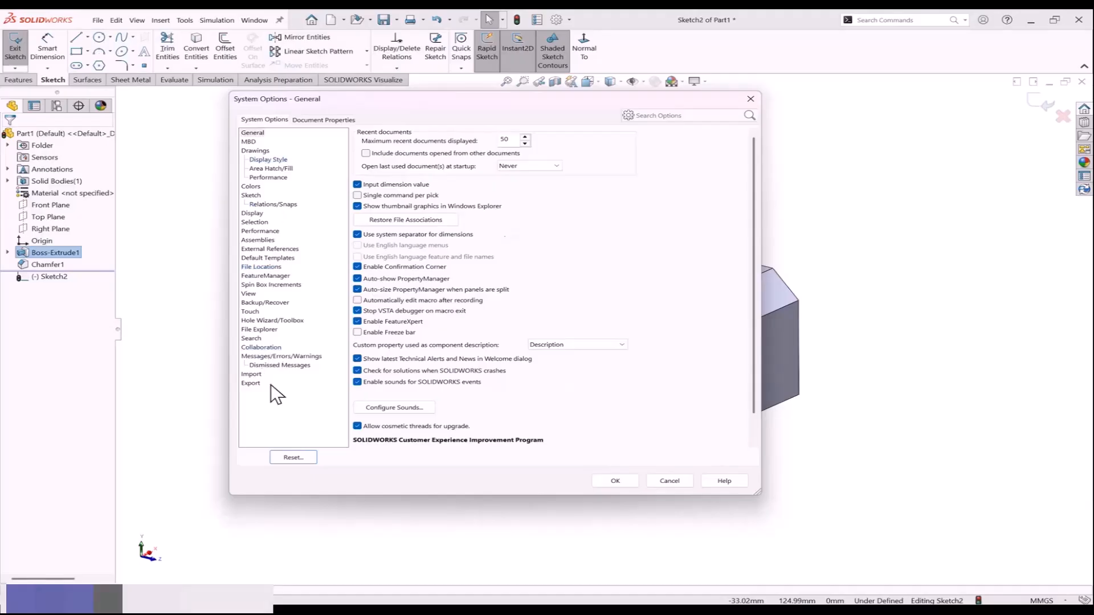
Examine the auto-recover interval and auto-recover folder path in the Backup/Recover system options.
{"action": "left_click", "coordinate": [277, 304]}
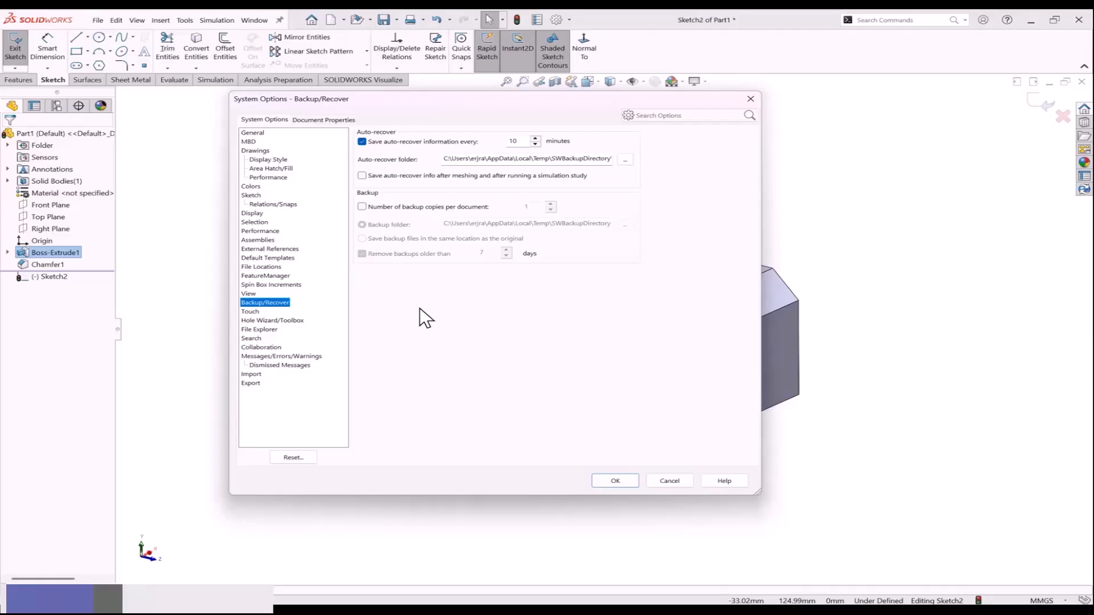
{"action": "left_click", "coordinate": [523, 142]}
{"action": "double_click", "coordinate": [523, 142]}
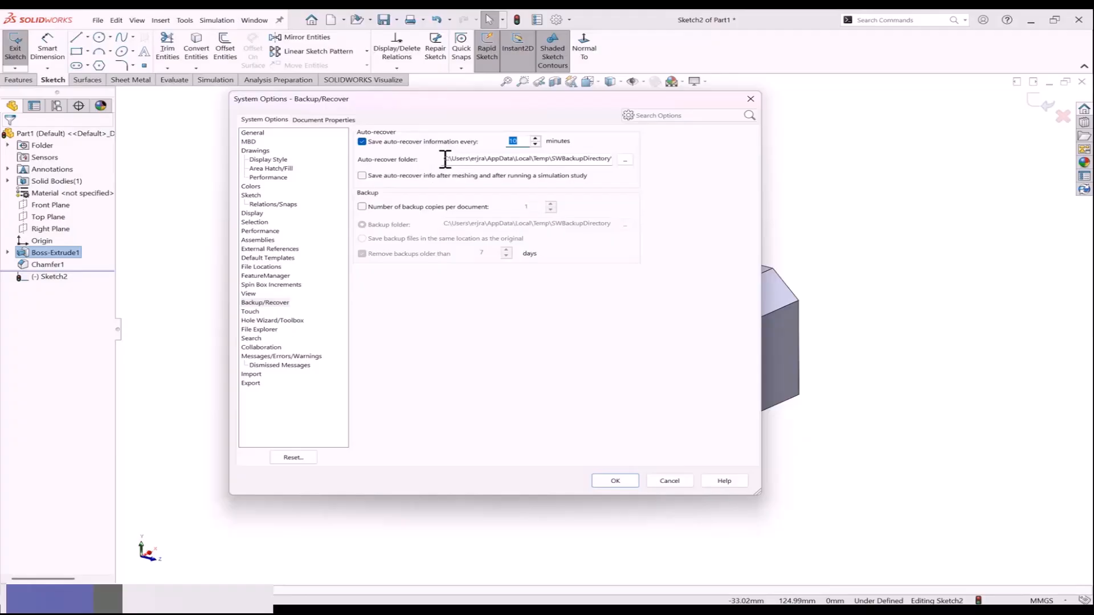
{"action": "left_click_drag", "start_coordinate": [445, 158], "coordinate": [631, 159]}
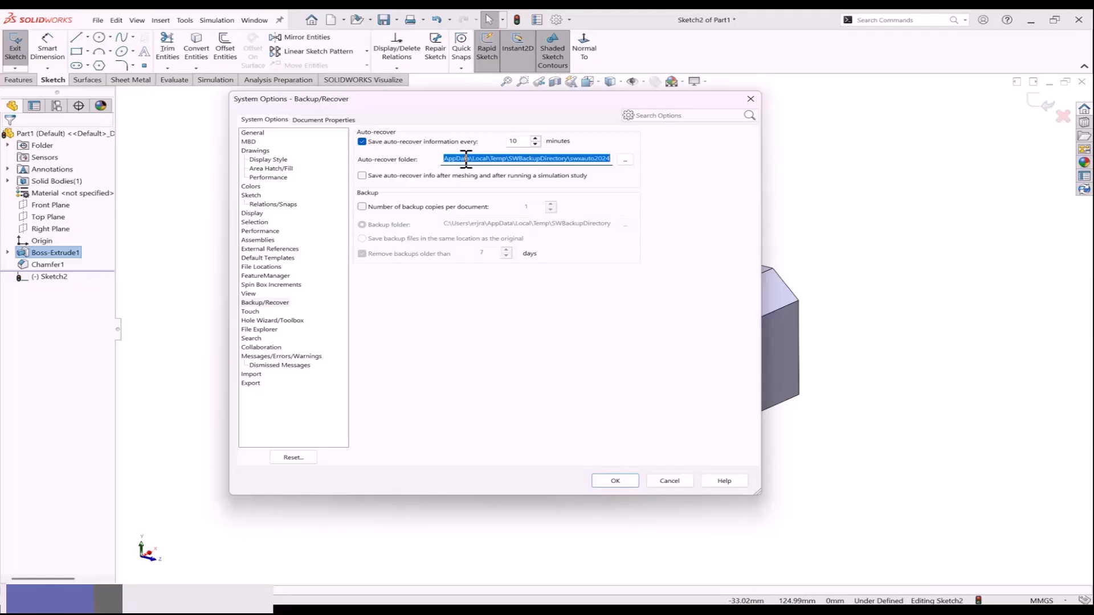
{"action": "left_click_drag", "start_coordinate": [567, 160], "coordinate": [616, 162]}
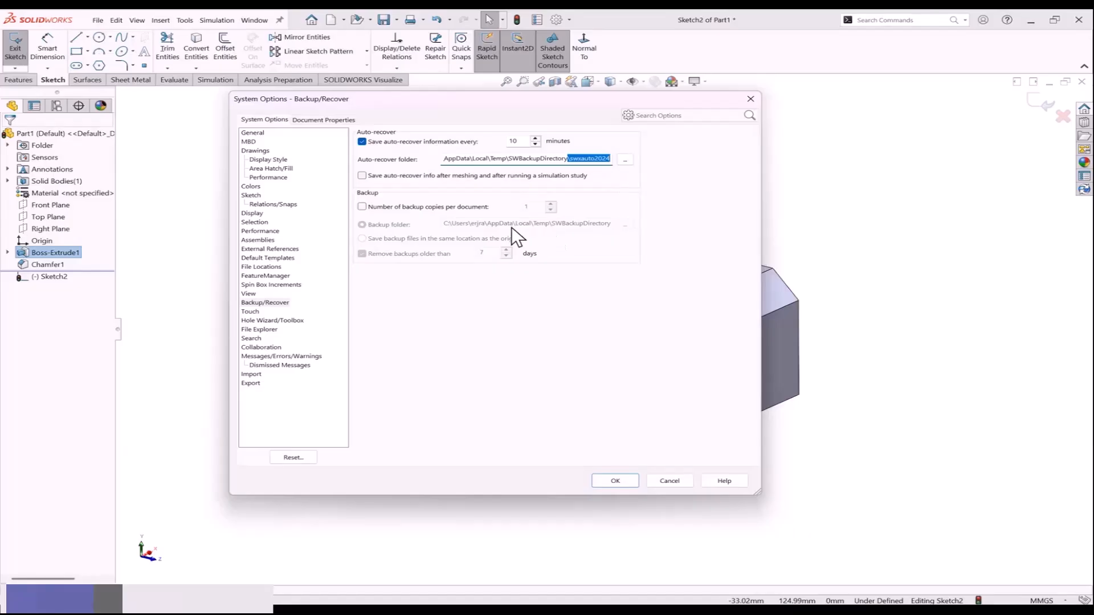
Look through other system options, including Relations/Snaps, Selection, External References, Spin Box Increments, Touch, Performance and Area Hatch/Fill.
{"action": "left_click", "coordinate": [262, 213]}
{"action": "left_click", "coordinate": [272, 204]}
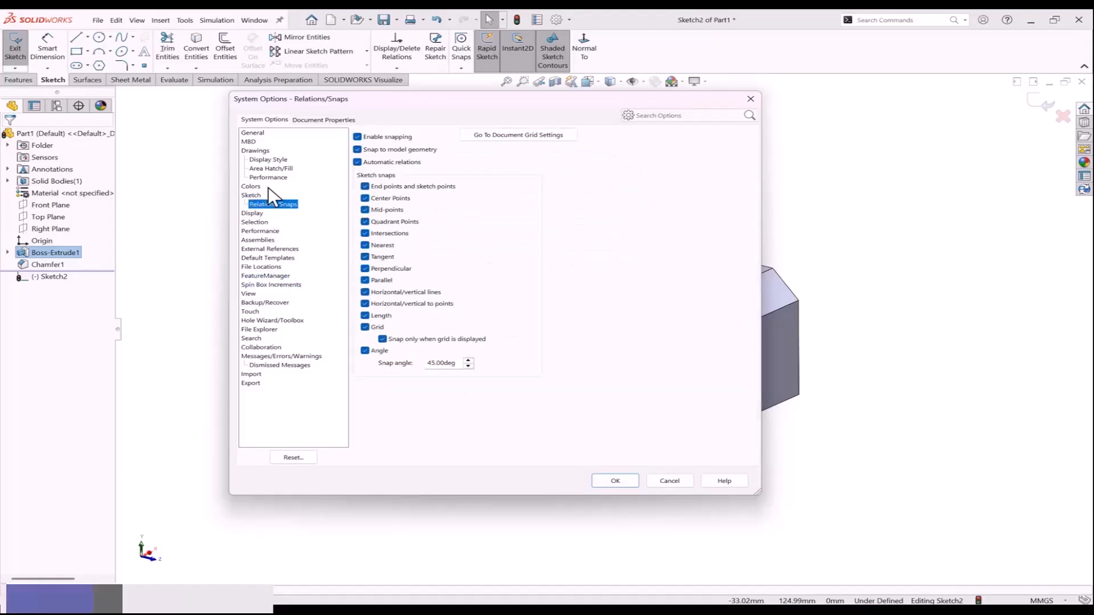
{"action": "left_click", "coordinate": [260, 222]}
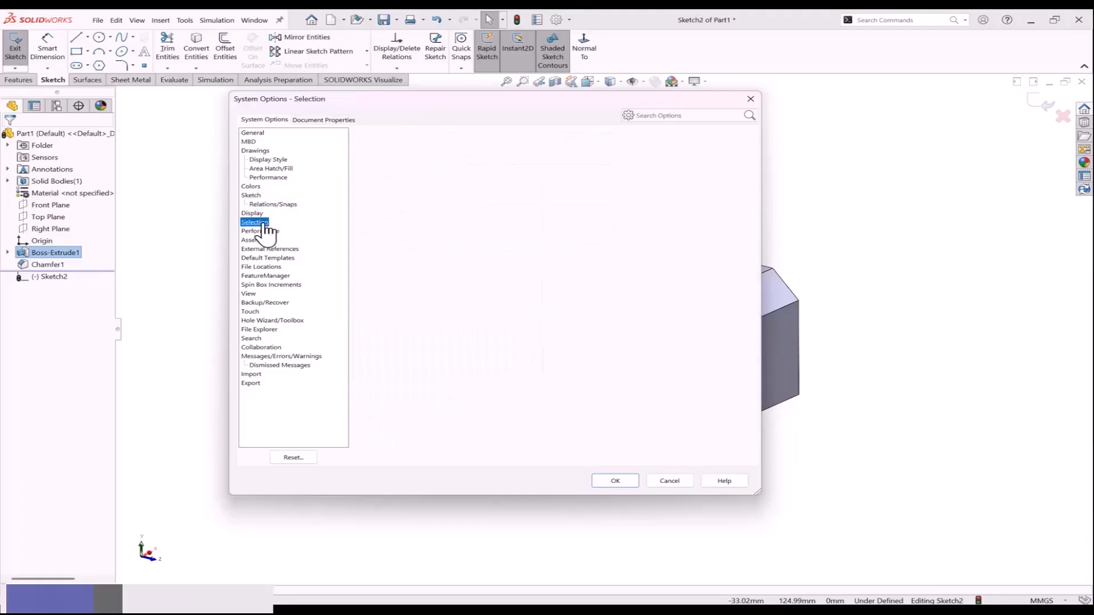
{"action": "left_click", "coordinate": [266, 249]}
{"action": "left_click", "coordinate": [270, 284]}
{"action": "left_click", "coordinate": [265, 302]}
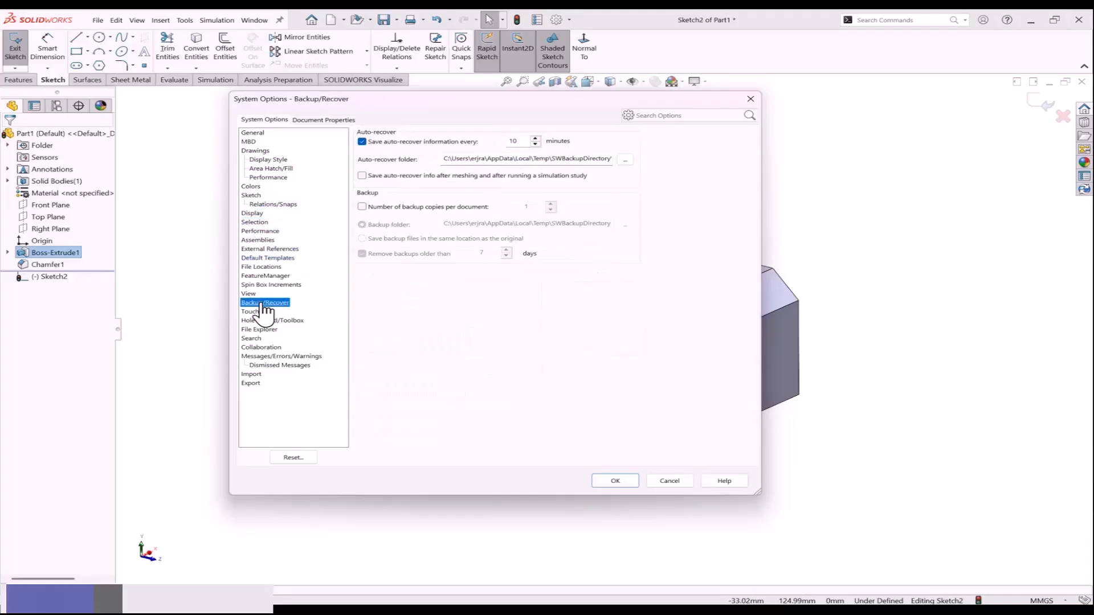
{"action": "left_click", "coordinate": [253, 311]}
{"action": "left_click", "coordinate": [262, 230]}
{"action": "left_click", "coordinate": [272, 169]}
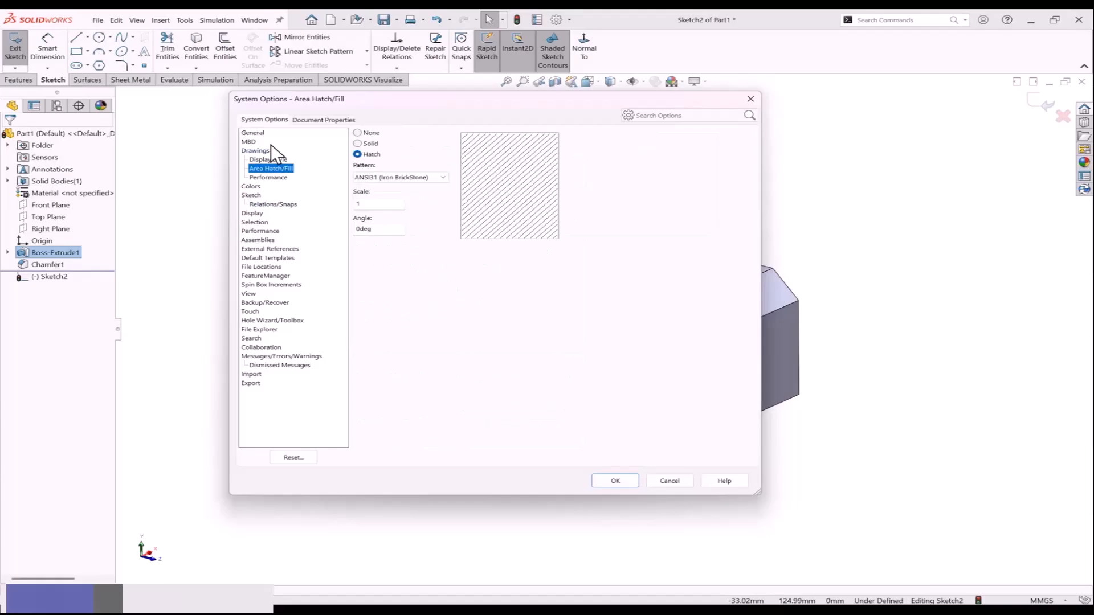
Review the document properties for Drafting Standard, Annotations, Detailing, Model Display and Sheet Metal MBD, and close the options without changes.
{"action": "left_click", "coordinate": [321, 118]}
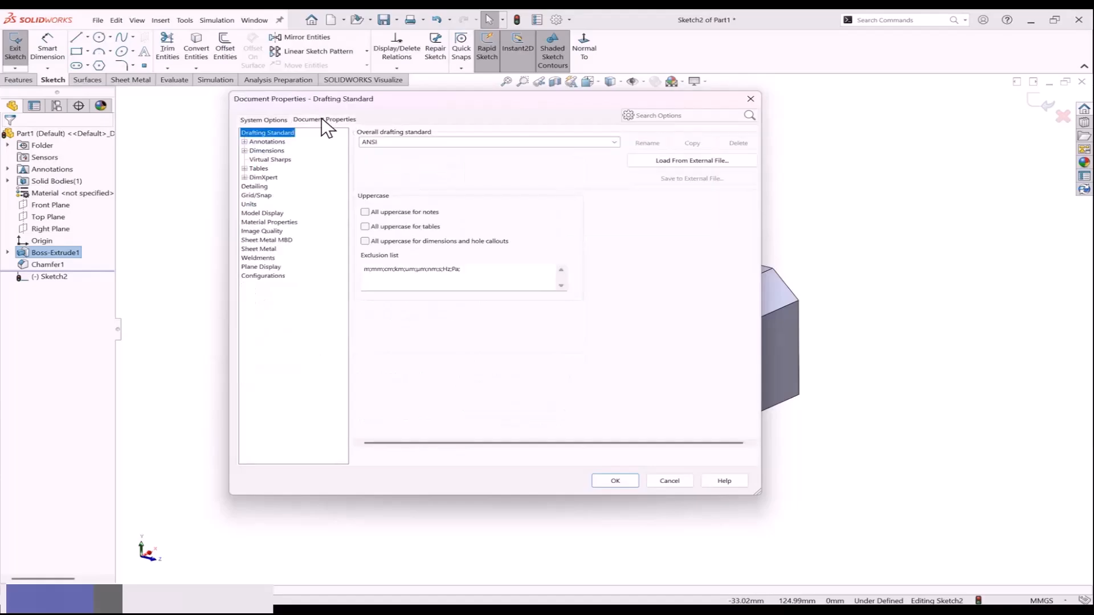
{"action": "left_click", "coordinate": [268, 141]}
{"action": "left_click", "coordinate": [254, 186]}
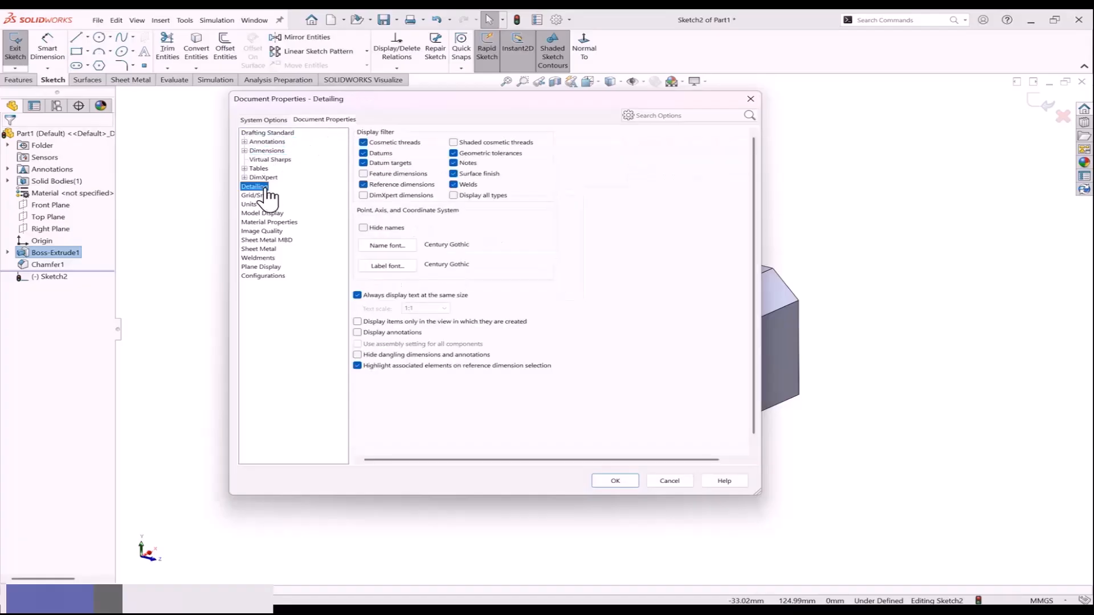
{"action": "left_click", "coordinate": [262, 213]}
{"action": "left_click", "coordinate": [265, 240]}
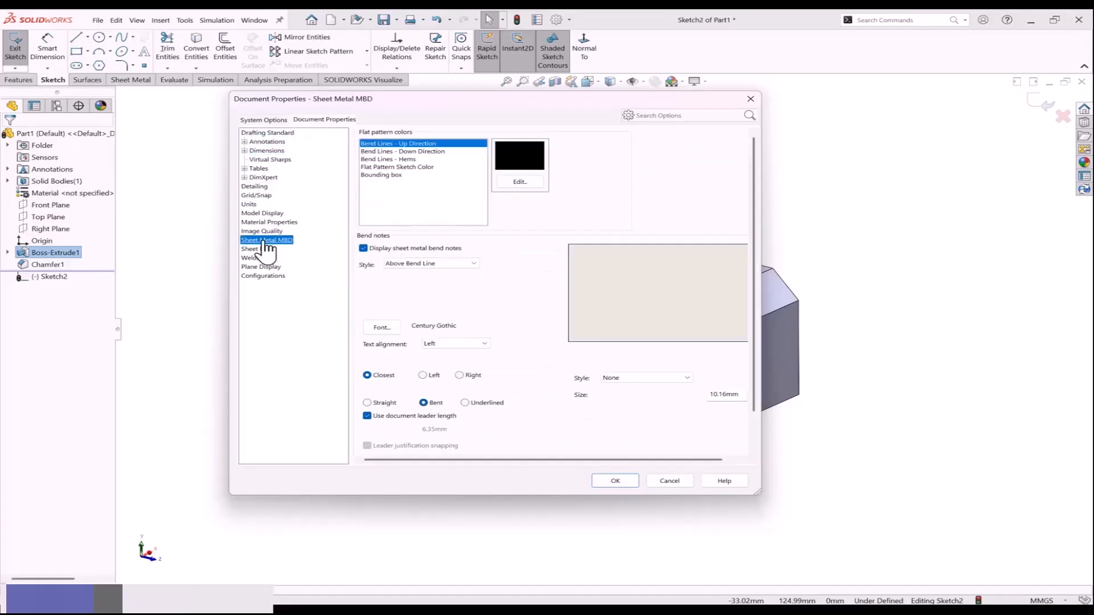
{"action": "left_click", "coordinate": [751, 99]}
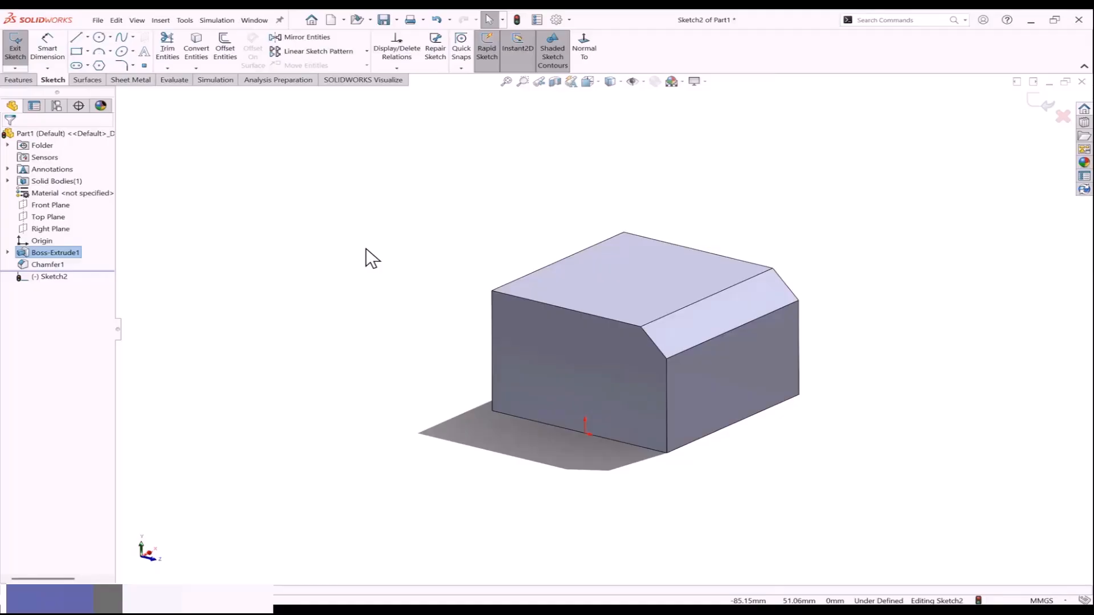
Sketch a circle of about 9.8 mm radius in the empty area above and left of the block.
{"action": "right_click_drag", "start_coordinate": [366, 249], "coordinate": [378, 241]}
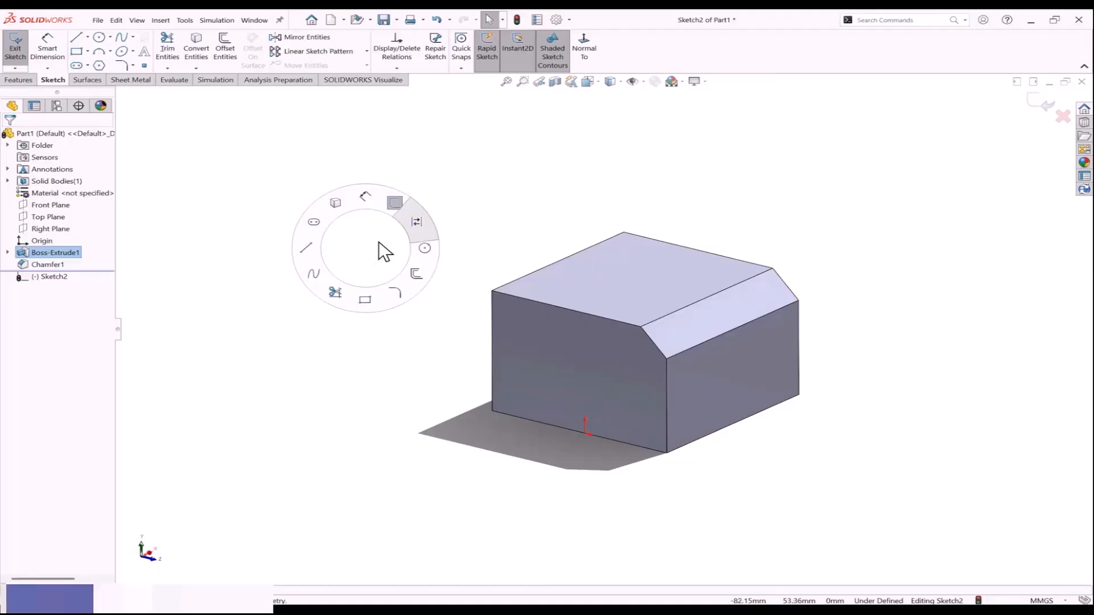
{"action": "right_click_drag", "start_coordinate": [378, 241], "coordinate": [419, 251]}
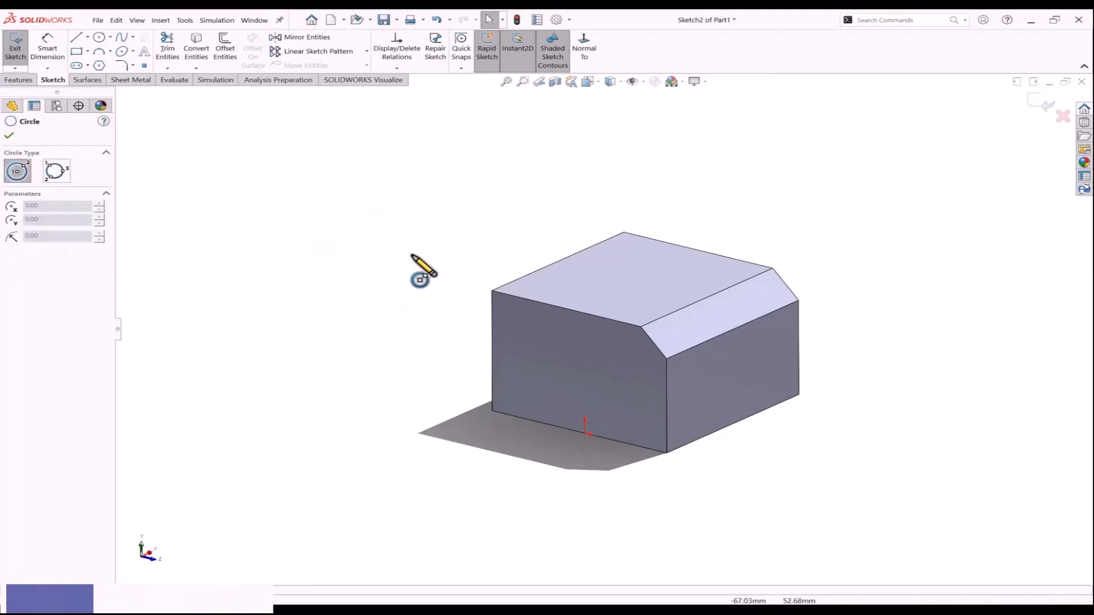
{"action": "left_click", "coordinate": [428, 206]}
{"action": "left_click", "coordinate": [445, 223]}
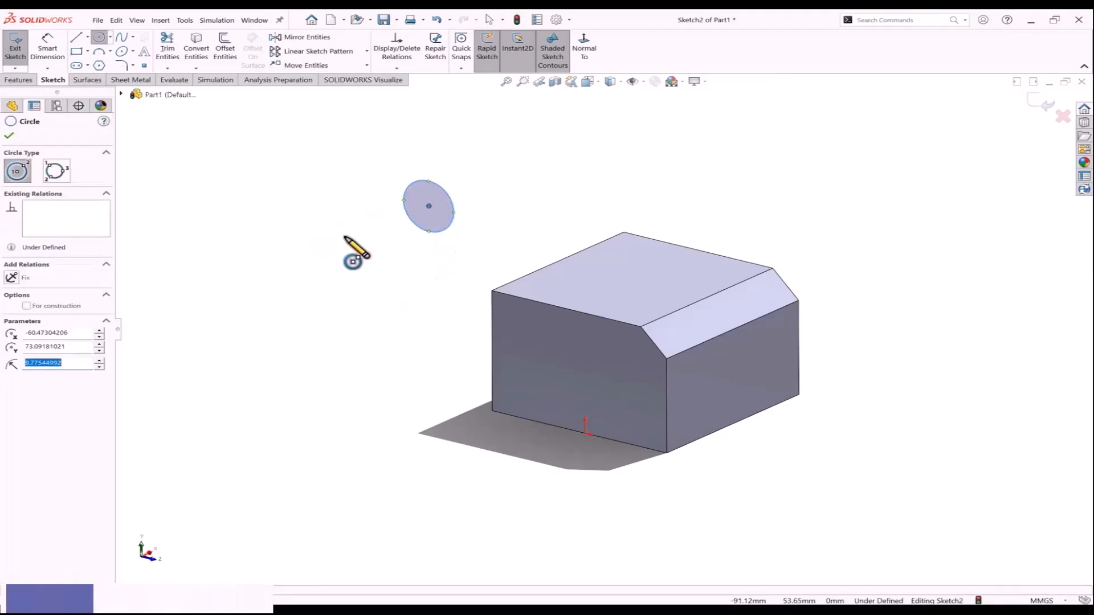
Sketch a slanted straight slot left of the circle, about 12.2 mm wide and 14 mm between its arc centres.
{"action": "right_click_drag", "start_coordinate": [325, 234], "coordinate": [283, 217]}
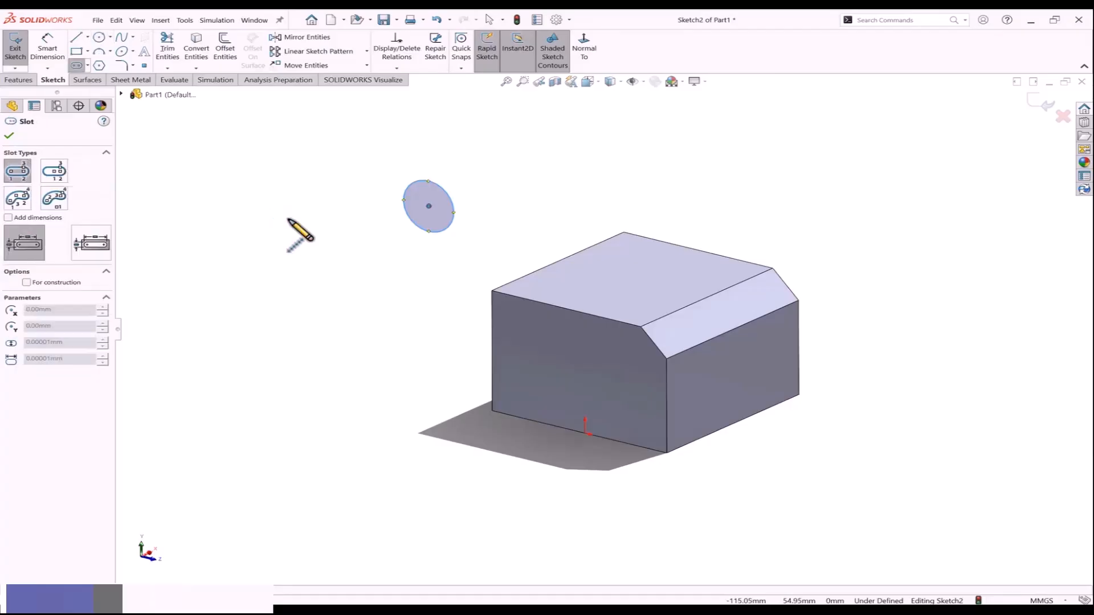
{"action": "left_click", "coordinate": [289, 218]}
{"action": "left_click", "coordinate": [322, 243]}
{"action": "left_click", "coordinate": [338, 246]}
{"action": "left_click", "coordinate": [348, 257]}
{"action": "mouse_move", "coordinate": [438, 301]}
{"action": "middle_mouse_down"}
{"action": "mouse_move", "coordinate": [512, 268]}
{"action": "mouse_move", "coordinate": [474, 274]}
{"action": "mouse_move", "coordinate": [497, 291]}
{"action": "middle_mouse_up"}
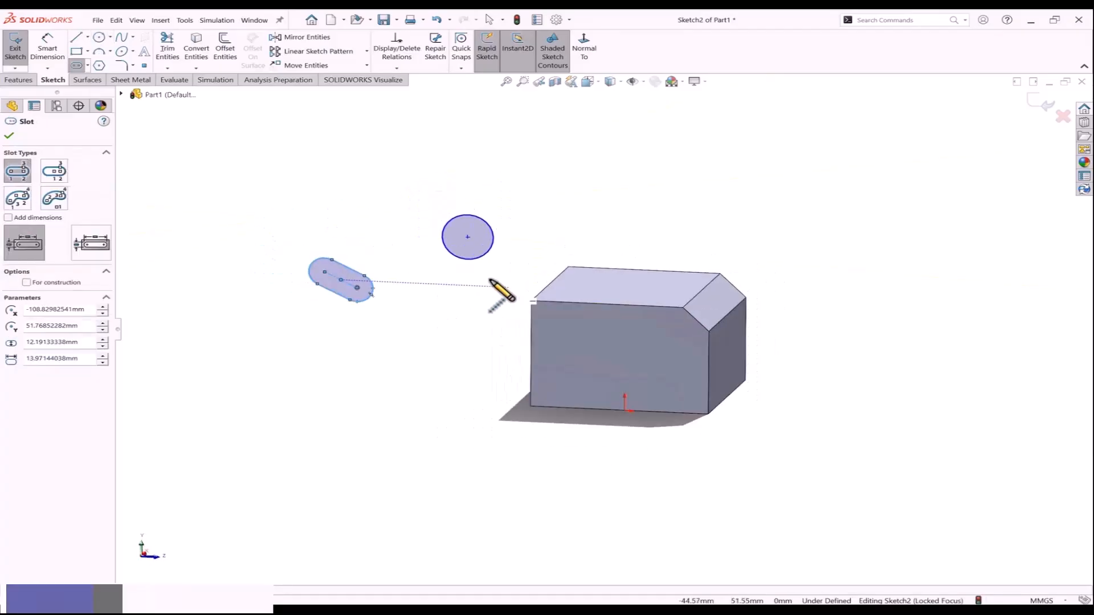
{"action": "key", "text": "Escape"}
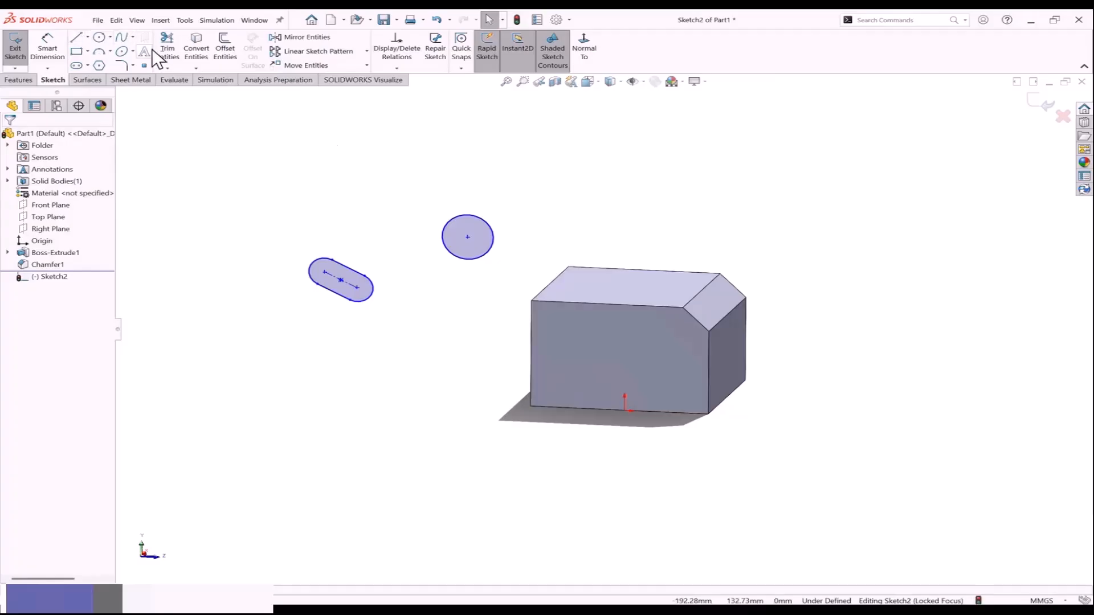
Exit the sketch containing the circle and slot, clear the selection and display the feature tools.
{"action": "left_click", "coordinate": [1044, 103]}
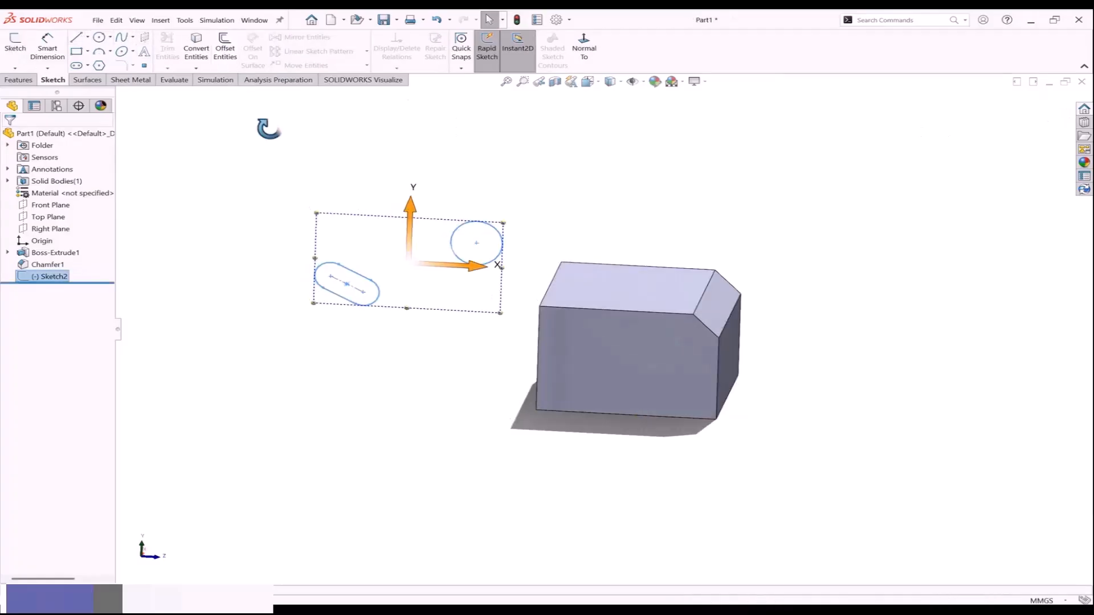
{"action": "left_click", "coordinate": [249, 162]}
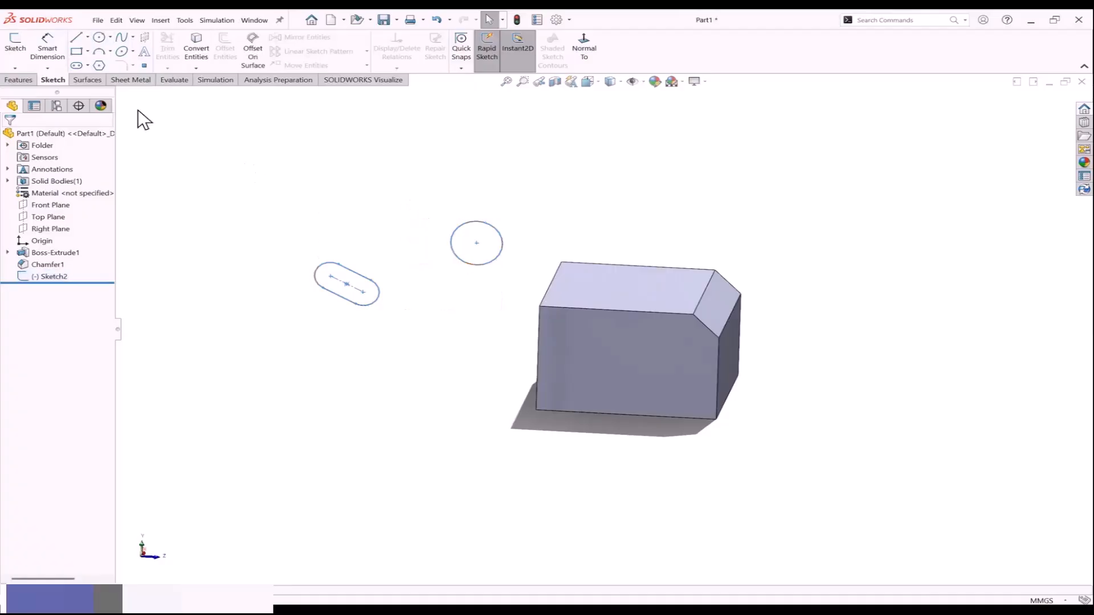
{"action": "left_click", "coordinate": [17, 81]}
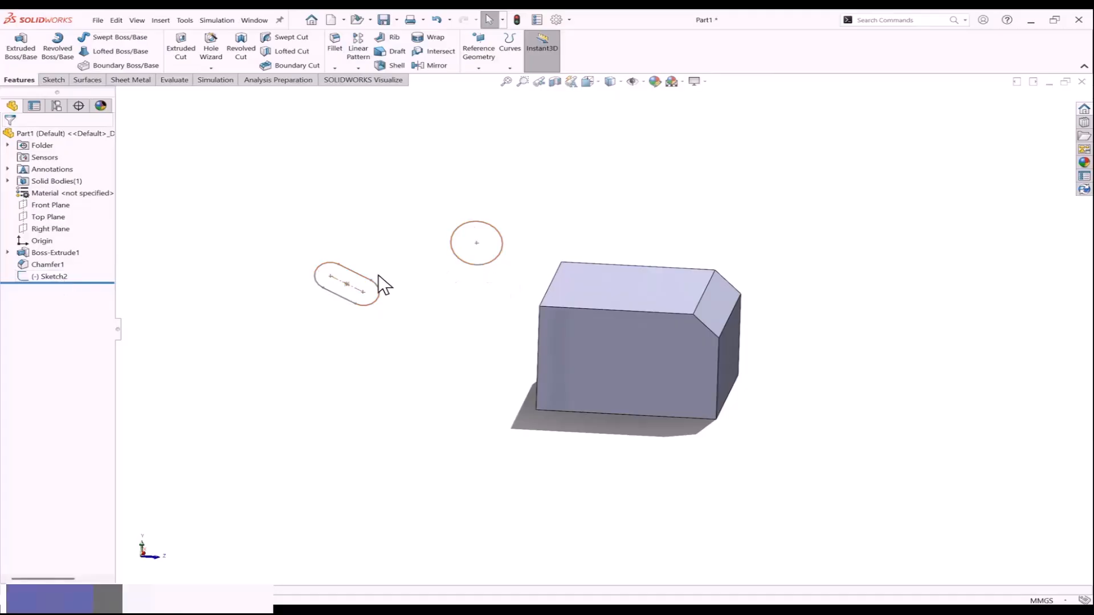
Reopen Sketch2 with the circle and slot for editing.
{"action": "left_click", "coordinate": [53, 275]}
{"action": "left_click", "coordinate": [59, 261]}
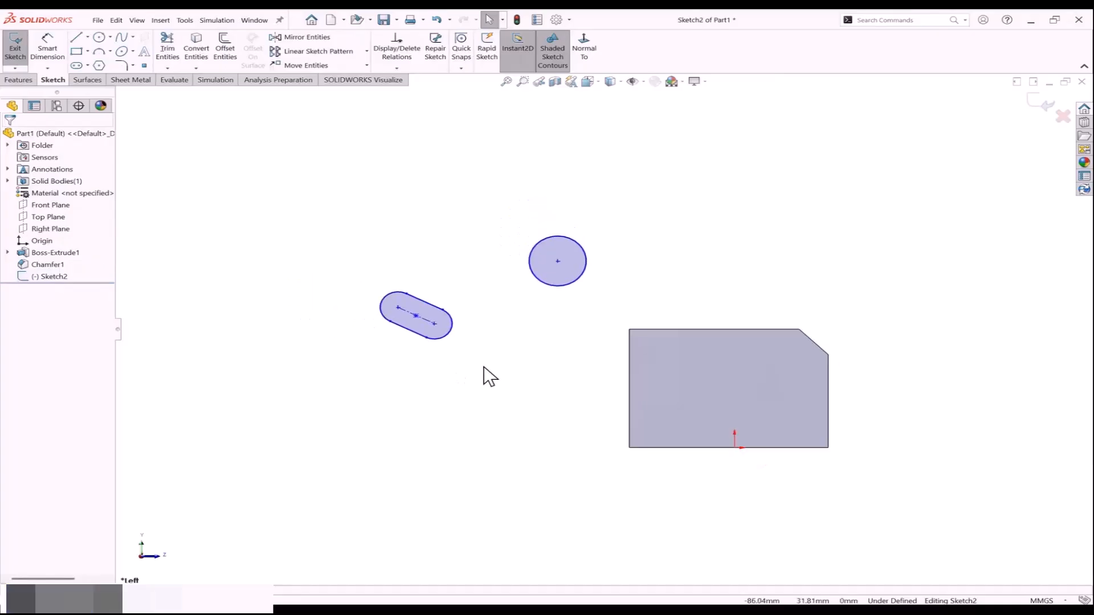
{"action": "scroll", "coordinate": [554, 354], "scroll_direction": "up", "scroll_amount": 1}
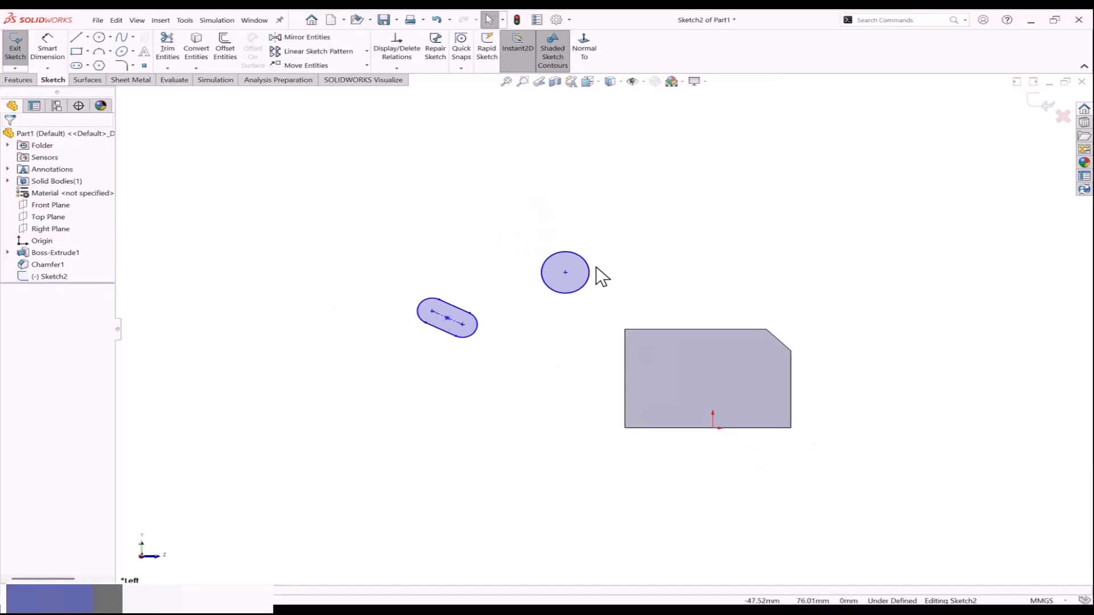
{"action": "scroll", "coordinate": [595, 266], "scroll_direction": "down", "scroll_amount": 1}
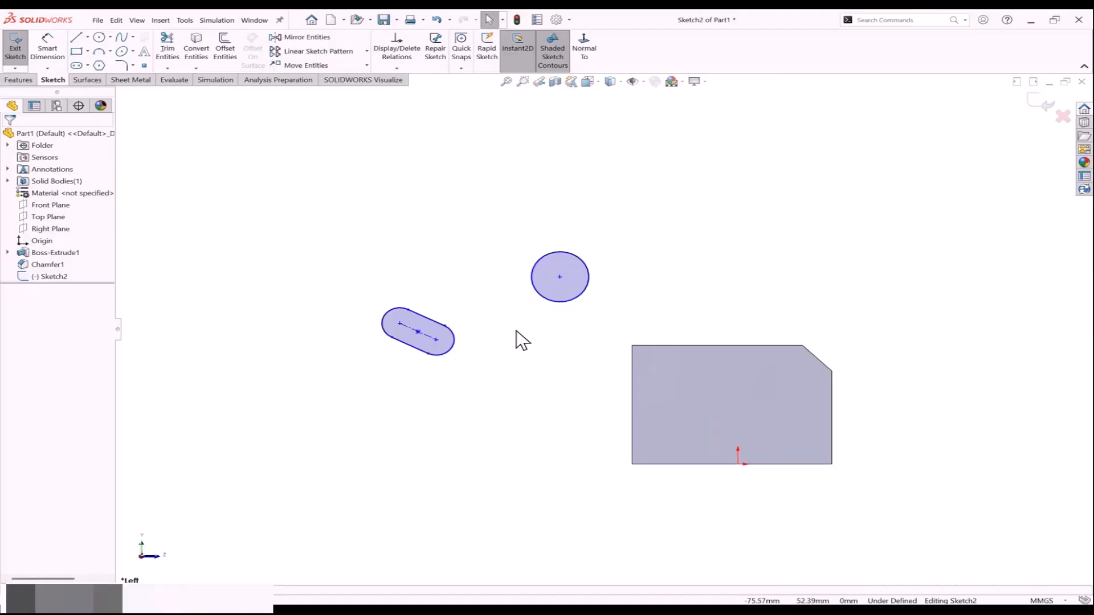
{"action": "scroll", "coordinate": [516, 330], "scroll_direction": "up", "scroll_amount": 1}
{"action": "scroll", "coordinate": [665, 402], "scroll_direction": "down", "scroll_amount": 1}
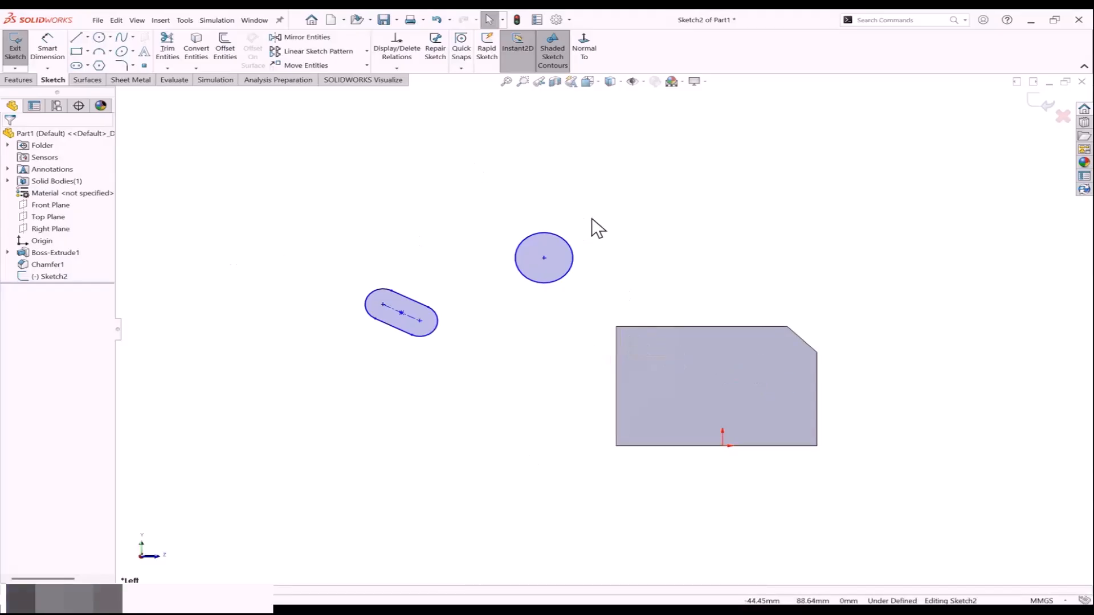
Add a Smart Dimension for the horizontal length of the slot's upper straight edge, placed above the slot.
{"action": "right_click_drag", "start_coordinate": [232, 196], "coordinate": [264, 181]}
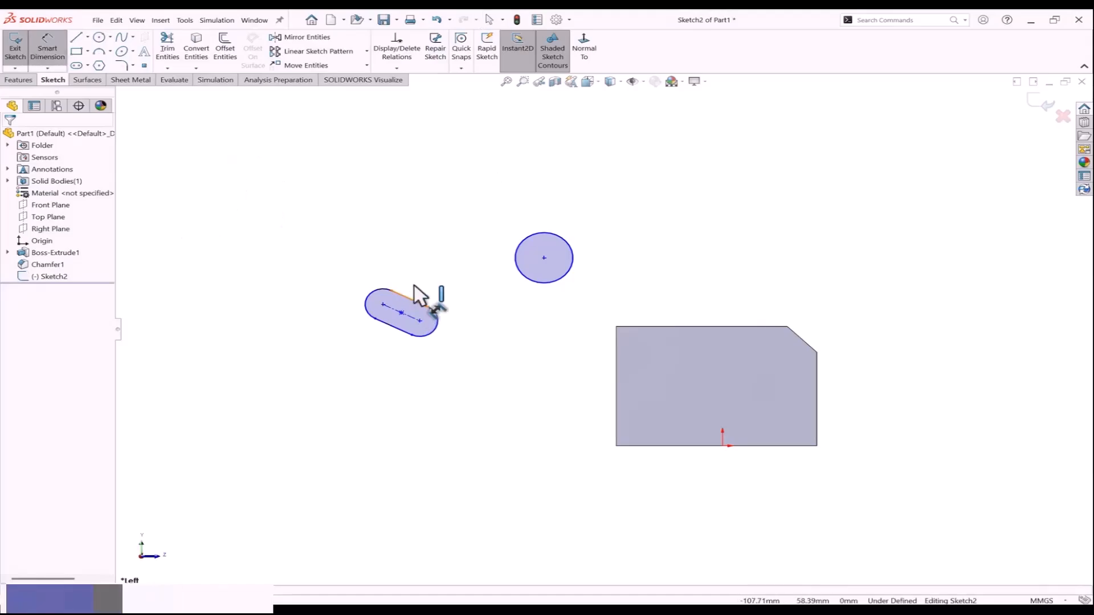
{"action": "left_click", "coordinate": [423, 303]}
{"action": "left_click", "coordinate": [425, 272]}
{"action": "left_click", "coordinate": [374, 260]}
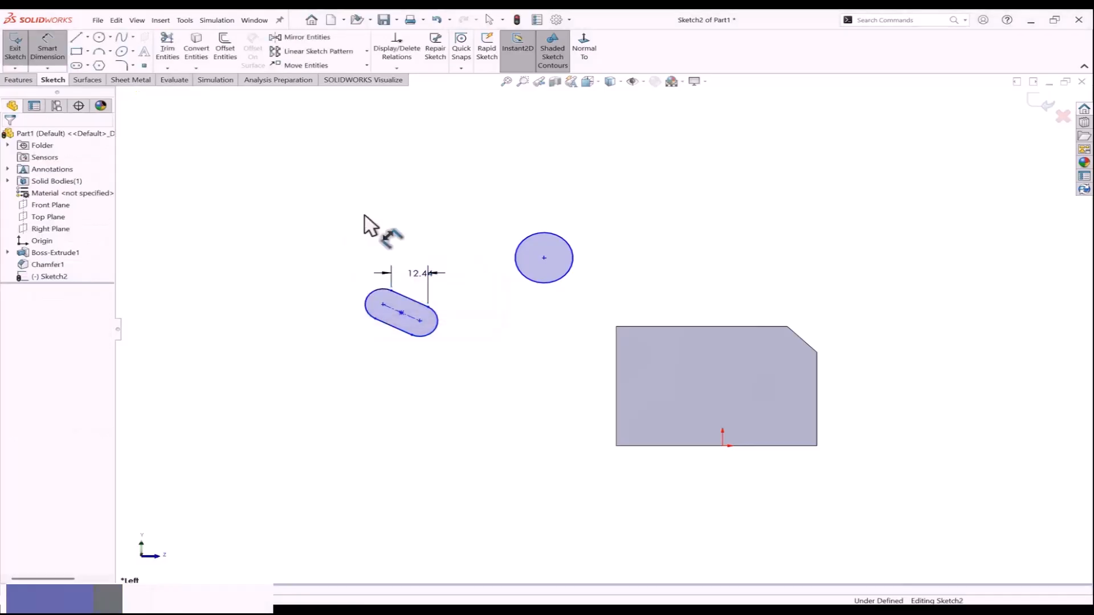
{"action": "key", "text": "Escape"}
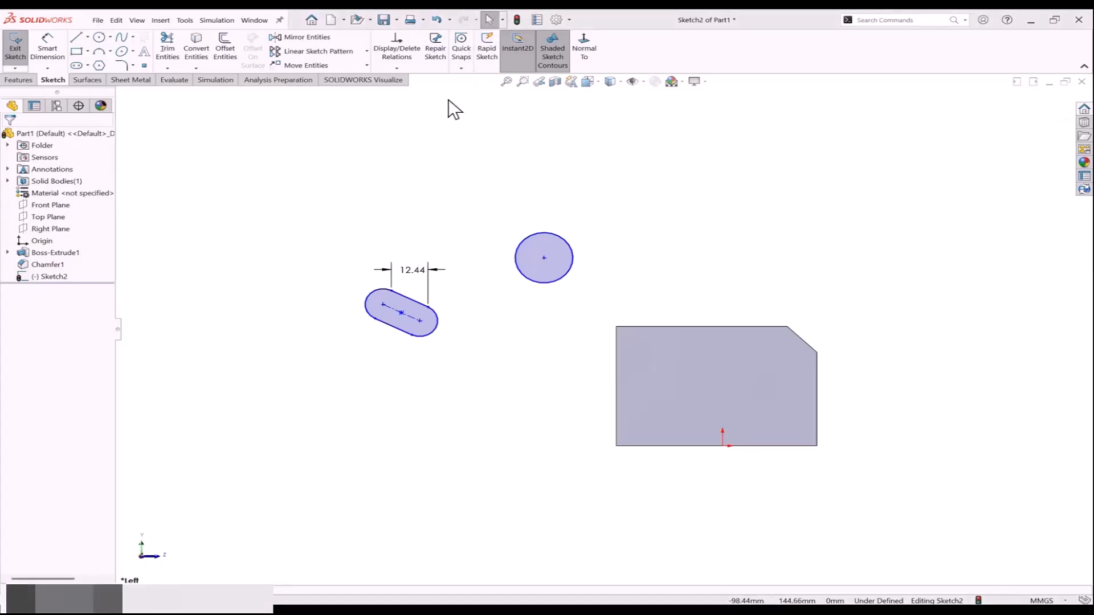
Open the mouse gesture settings in the Customize dialog.
{"action": "left_click", "coordinate": [569, 20]}
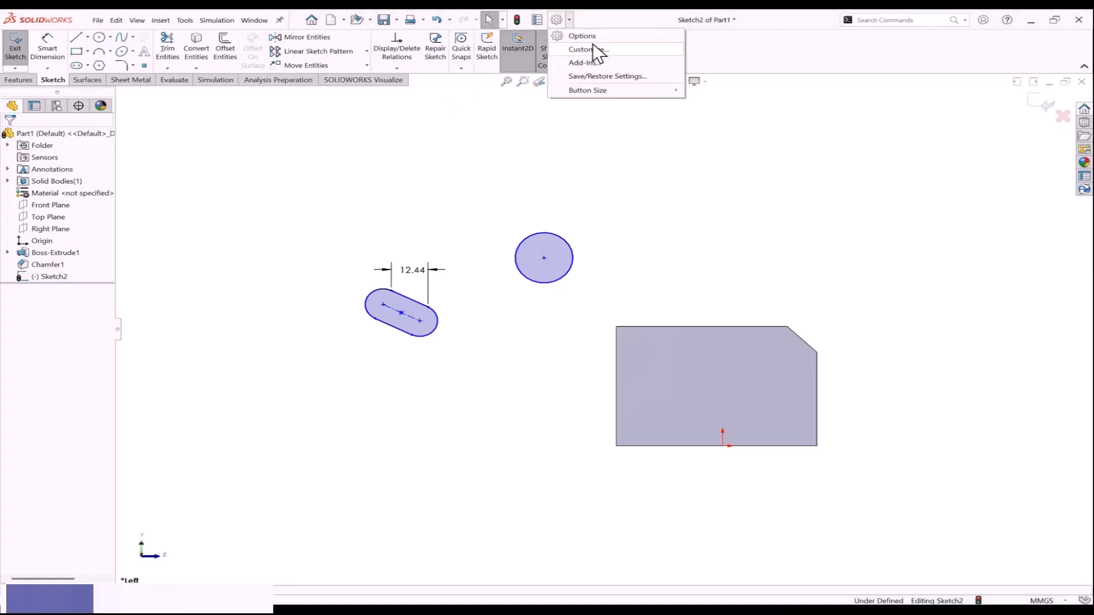
{"action": "left_click", "coordinate": [589, 49]}
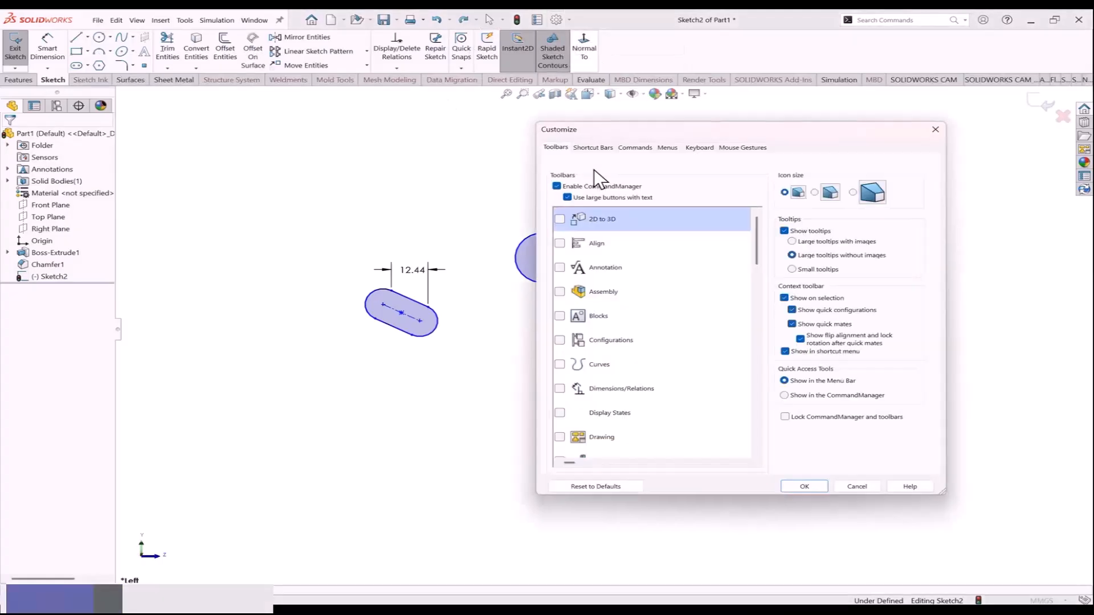
{"action": "left_click_drag", "start_coordinate": [675, 135], "coordinate": [439, 125]}
{"action": "left_click", "coordinate": [431, 139]}
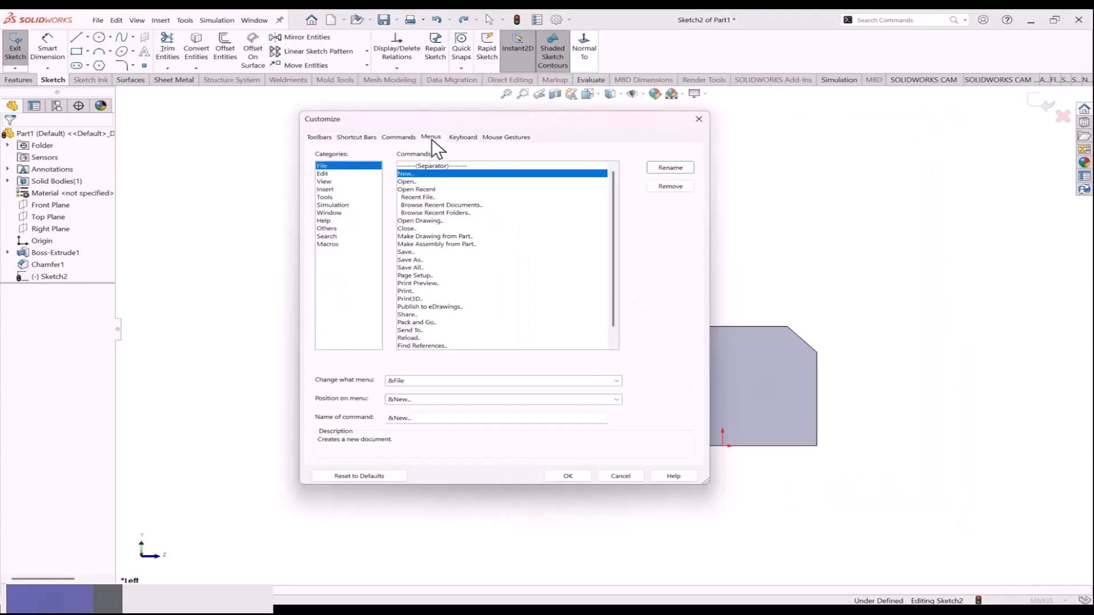
{"action": "left_click", "coordinate": [504, 138]}
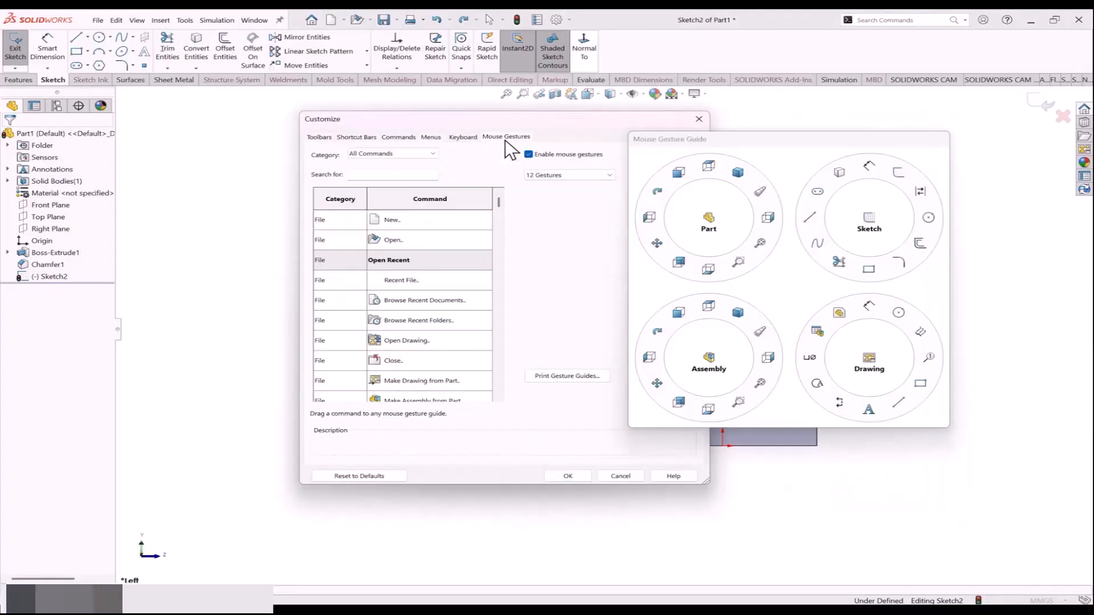
Try the 4-gesture layout for the mouse gesture guide, restore 12 gestures and accept the customization.
{"action": "left_click", "coordinate": [547, 175]}
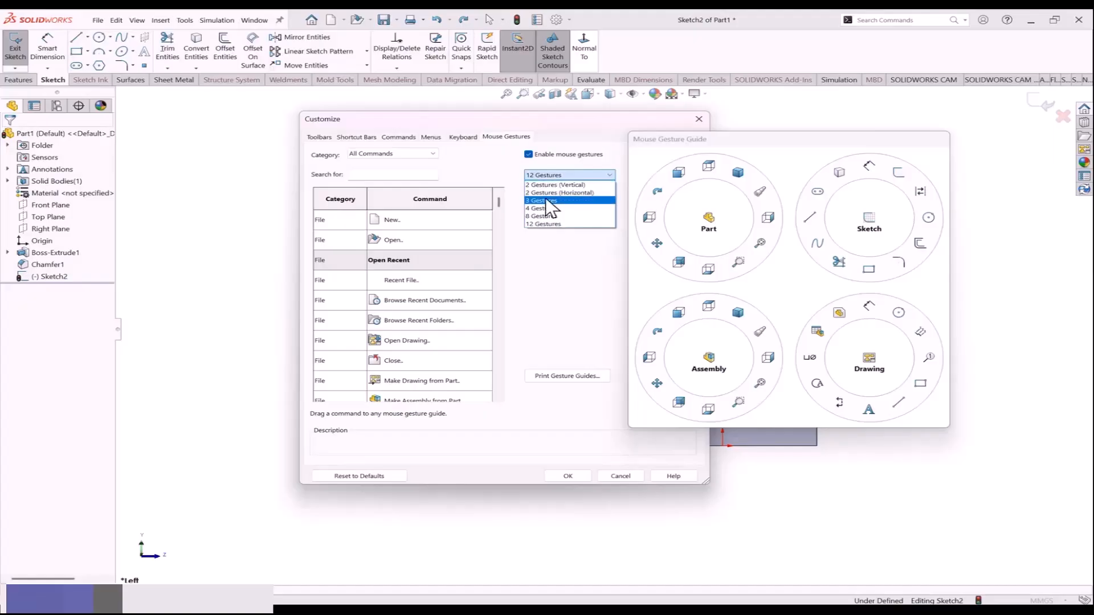
{"action": "left_click", "coordinate": [544, 209]}
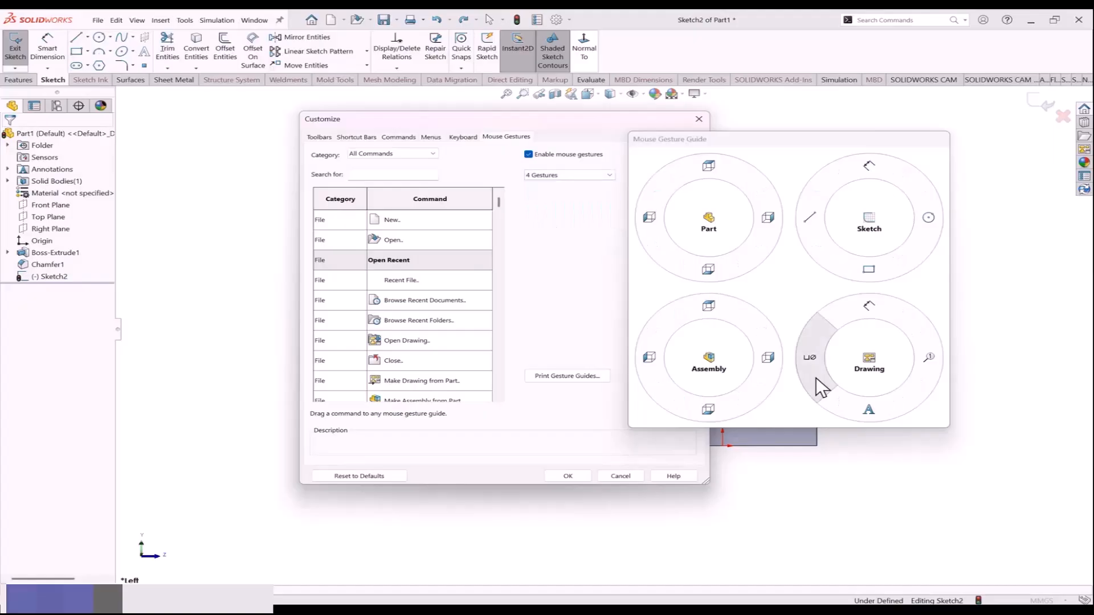
{"action": "left_click", "coordinate": [577, 176]}
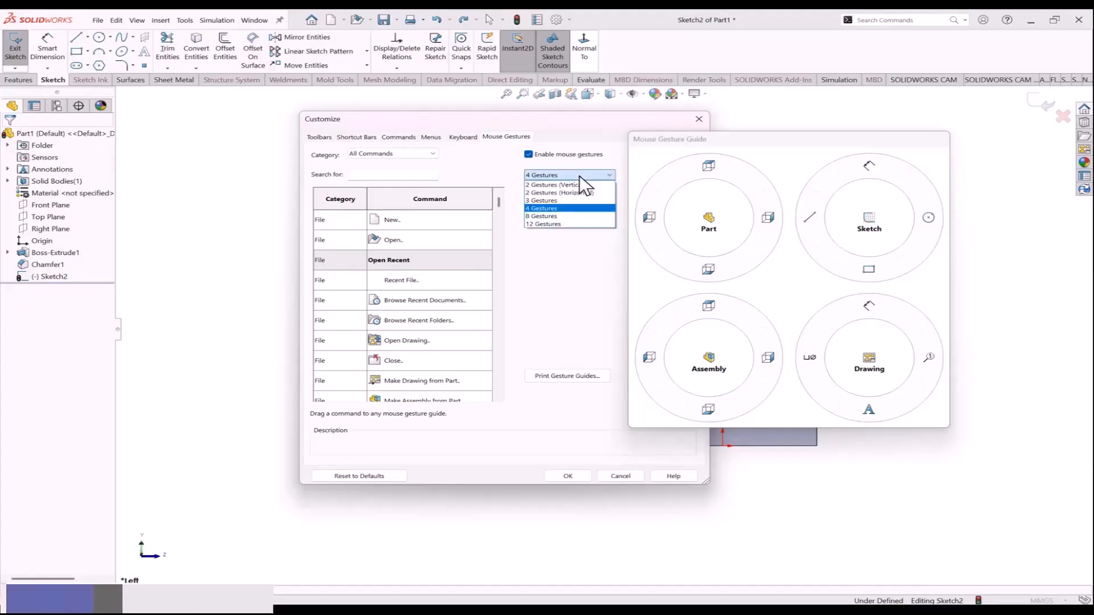
{"action": "left_click", "coordinate": [555, 225]}
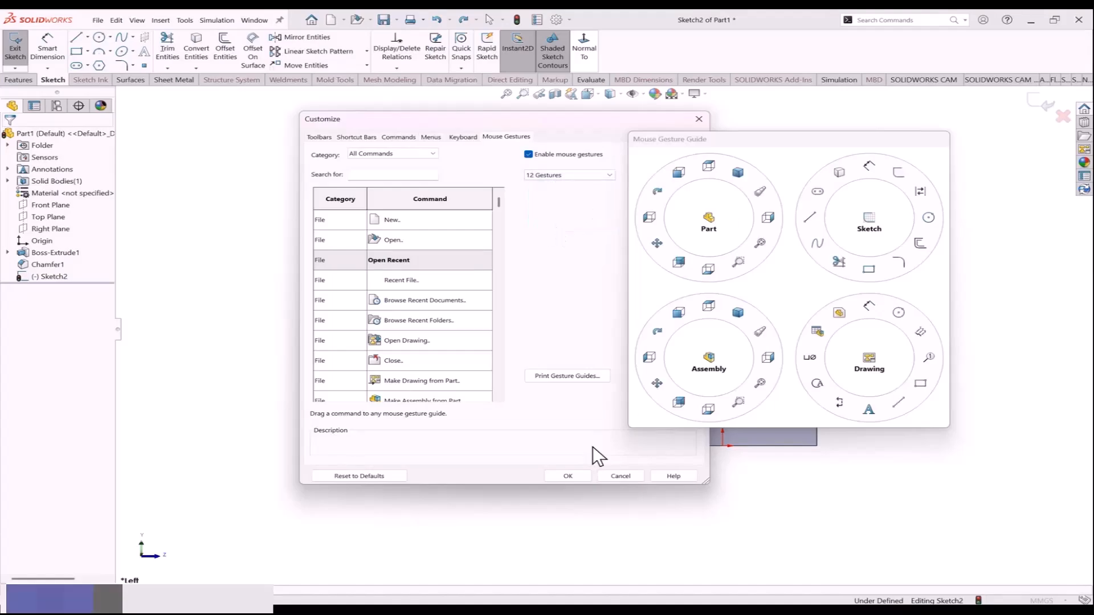
{"action": "left_click", "coordinate": [571, 475]}
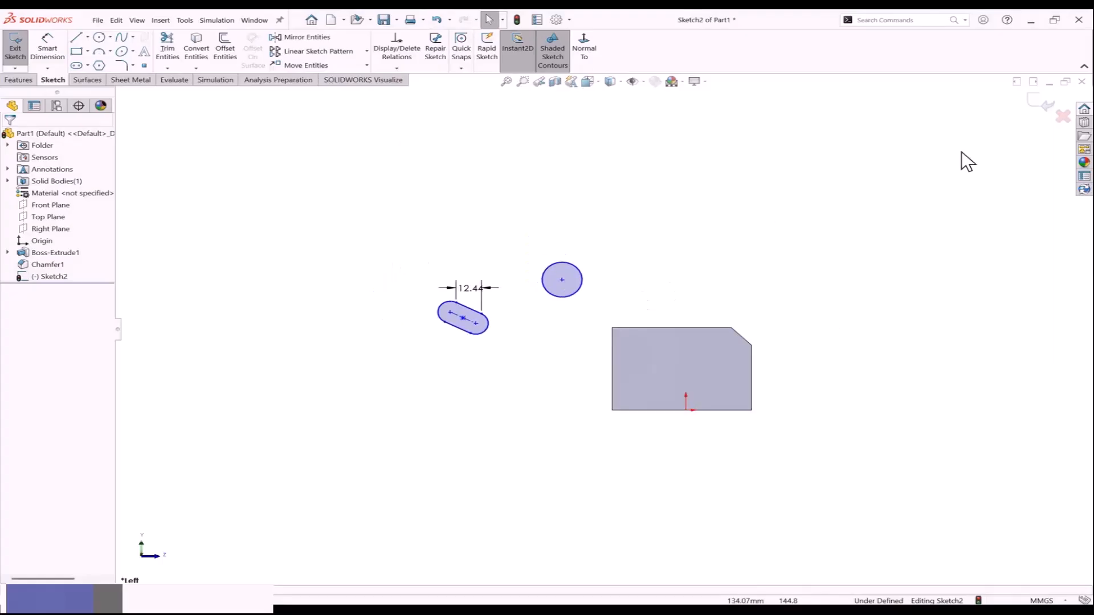
Exit the sketch and use Zoom to Area on the region around the circle.
{"action": "left_click", "coordinate": [1036, 103]}
{"action": "mouse_move", "coordinate": [771, 261]}
{"action": "middle_mouse_down"}
{"action": "mouse_move", "coordinate": [656, 292]}
{"action": "mouse_move", "coordinate": [679, 315]}
{"action": "middle_mouse_up"}
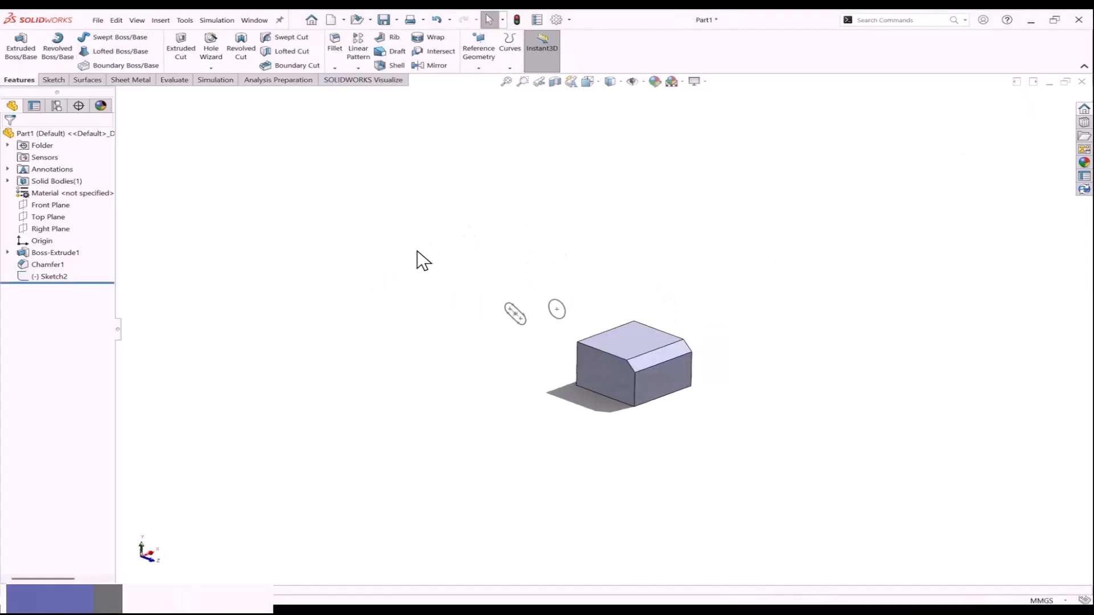
{"action": "right_click_drag", "start_coordinate": [417, 251], "coordinate": [450, 288]}
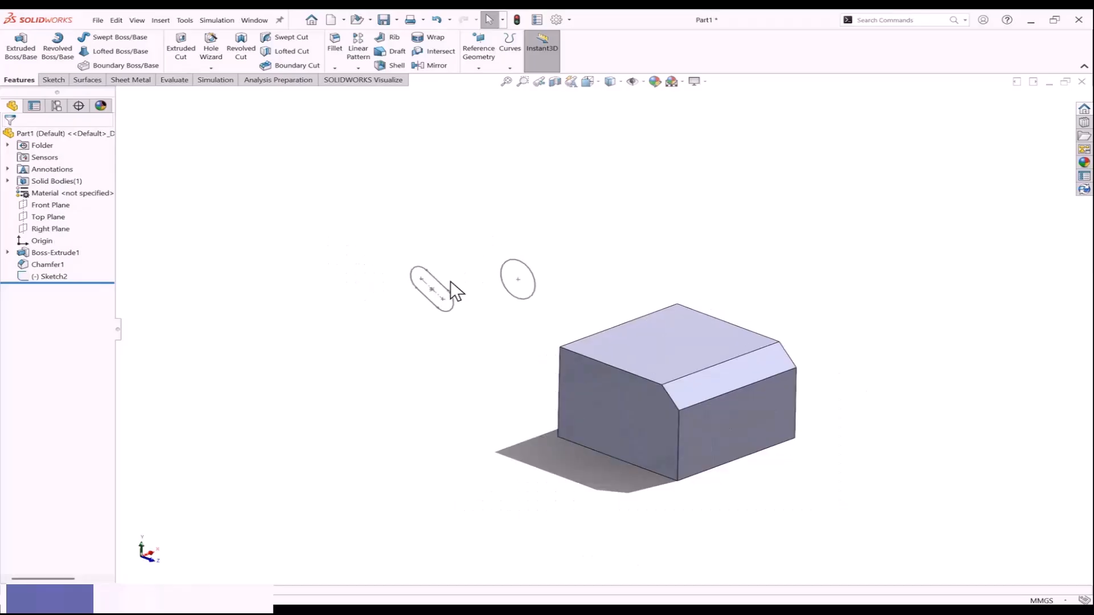
{"action": "right_click_drag", "start_coordinate": [433, 222], "coordinate": [451, 256]}
{"action": "left_click_drag", "start_coordinate": [483, 239], "coordinate": [559, 323]}
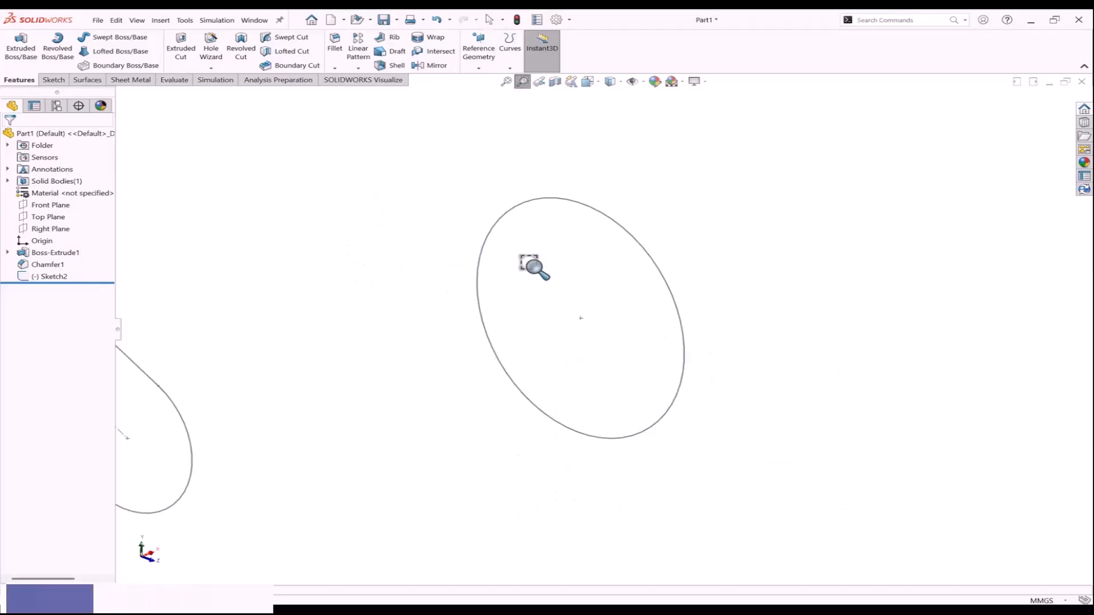
{"action": "key", "text": "Escape"}
{"action": "scroll", "coordinate": [713, 225], "scroll_direction": "up", "scroll_amount": 3}
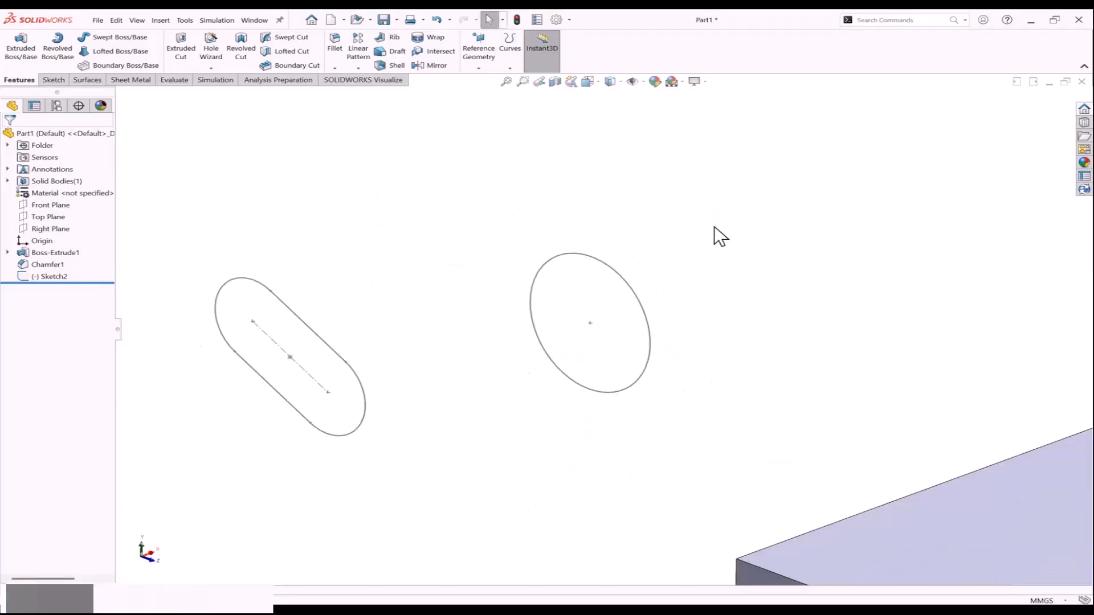
Reopen Sketch2 and sketch a horizontal straight slot above the slanted one, about 13.1 mm wide and 12 mm between its arc centres.
{"action": "left_click", "coordinate": [553, 260]}
{"action": "left_click", "coordinate": [580, 219]}
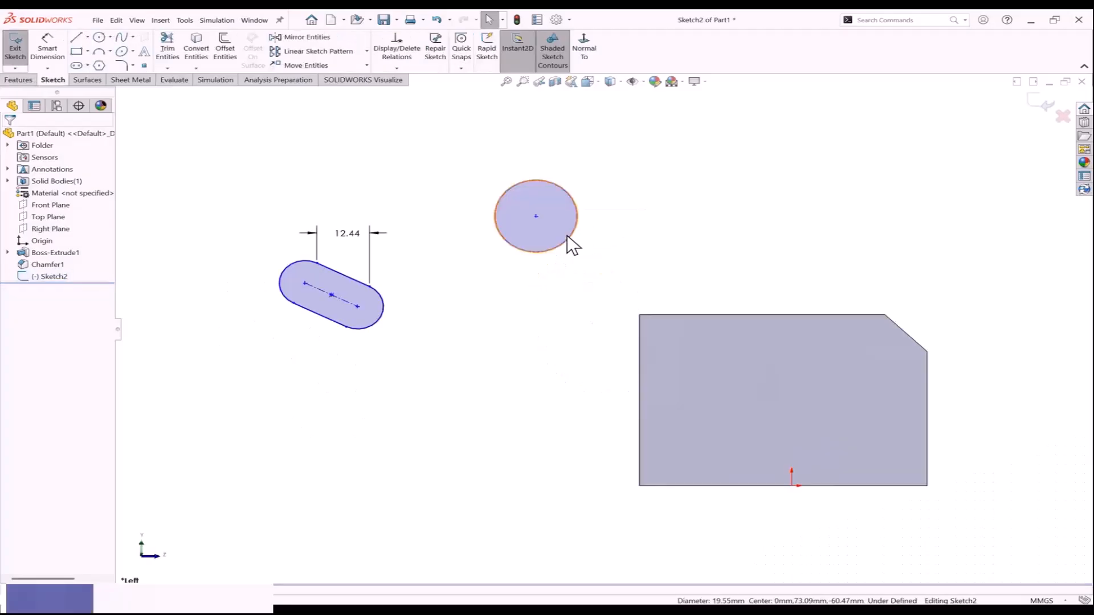
{"action": "mouse_move", "coordinate": [500, 226]}
{"action": "right_mouse_down"}
{"action": "mouse_move", "coordinate": [513, 220]}
{"action": "mouse_move", "coordinate": [487, 201]}
{"action": "mouse_move", "coordinate": [456, 202]}
{"action": "right_mouse_up"}
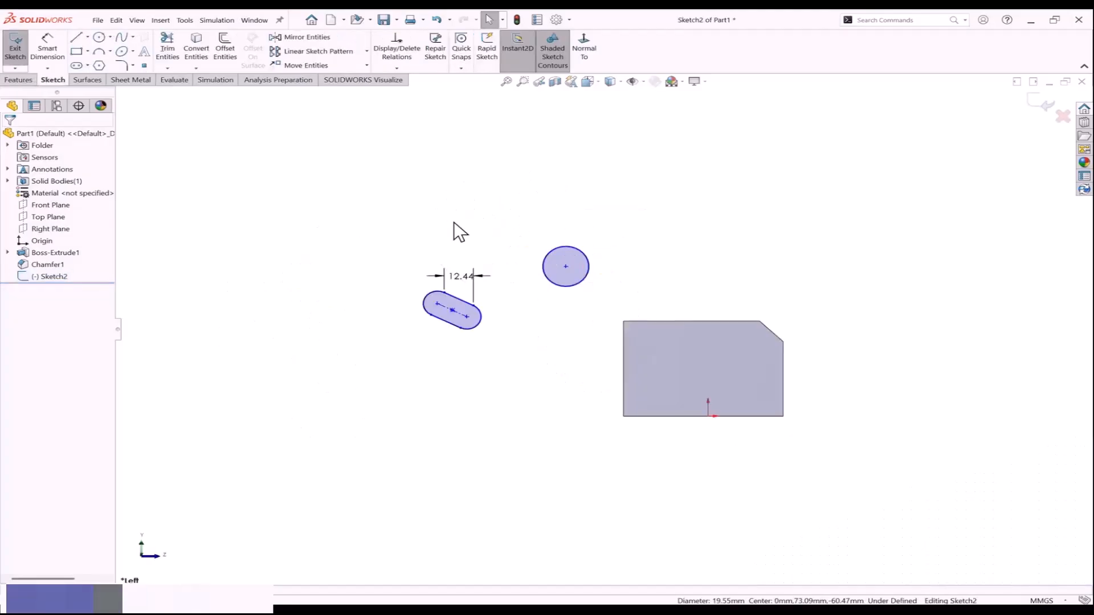
{"action": "left_click", "coordinate": [503, 212]}
{"action": "left_click", "coordinate": [537, 227]}
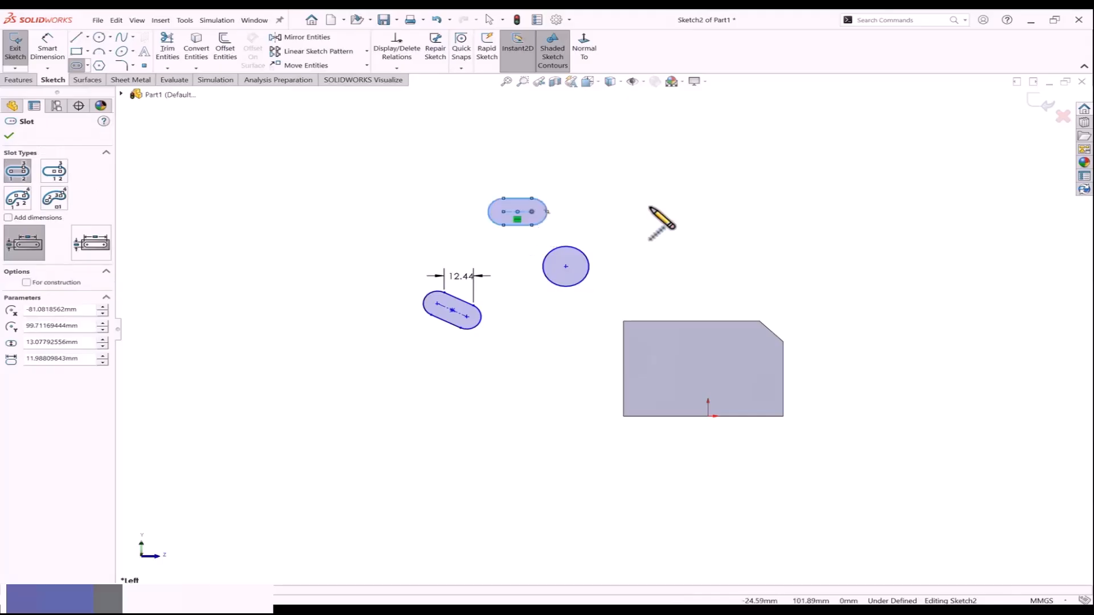
{"action": "key", "text": "Escape"}
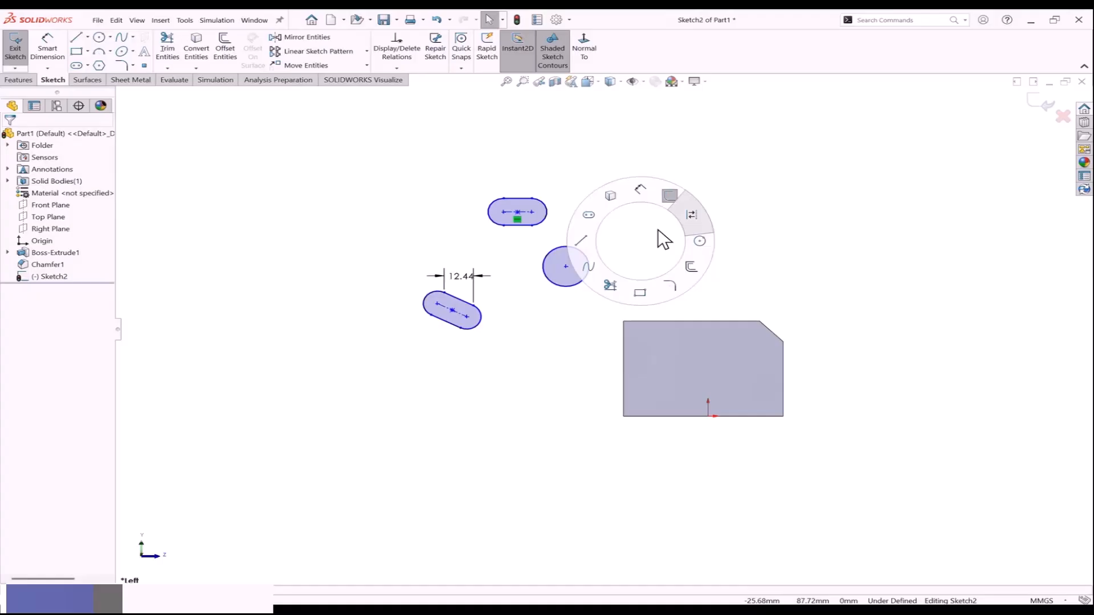
Sketch a circle about 29.6 mm in diameter above the block and offset it outward by 10 mm.
{"action": "right_click_drag", "start_coordinate": [659, 230], "coordinate": [699, 241]}
{"action": "left_click", "coordinate": [690, 245]}
{"action": "left_click", "coordinate": [703, 279]}
{"action": "right_click_drag", "start_coordinate": [772, 238], "coordinate": [795, 272]}
Sketch a corner rectangle about 30 mm wide and 19.3 mm high to the right of the concentric circles.
{"action": "right_click_drag", "start_coordinate": [807, 231], "coordinate": [811, 258]}
{"action": "left_click", "coordinate": [811, 228]}
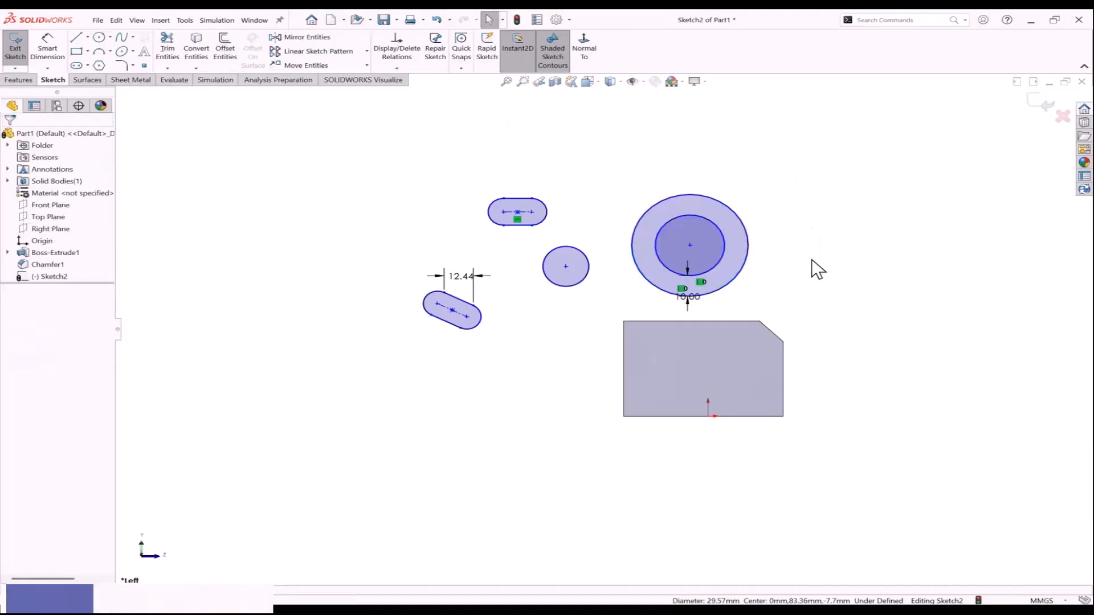
{"action": "left_click", "coordinate": [806, 246]}
{"action": "left_click", "coordinate": [877, 205]}
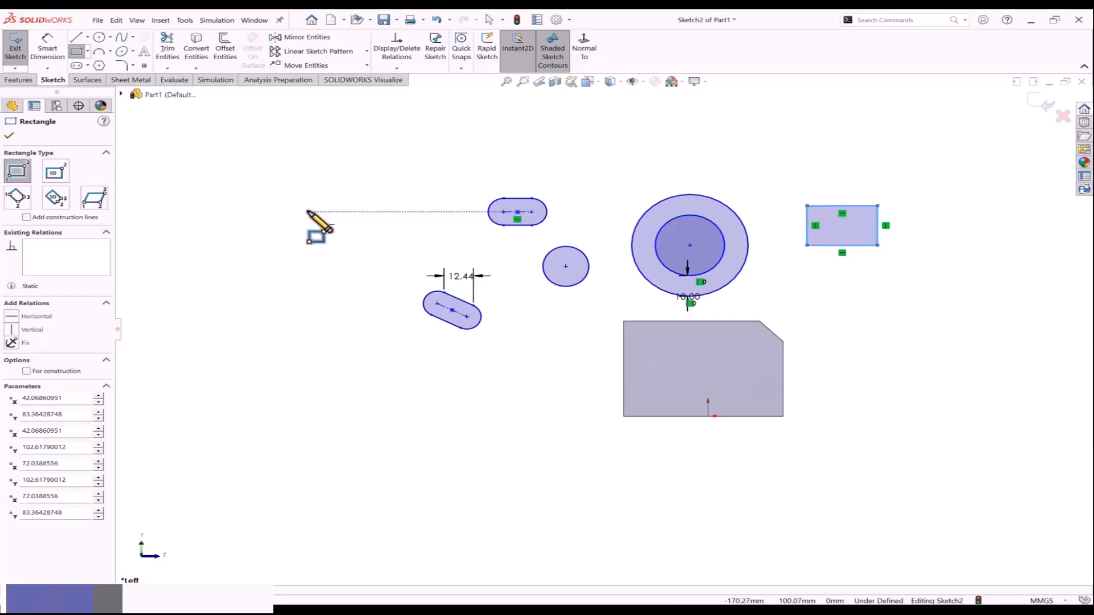
{"action": "key", "text": "Escape"}
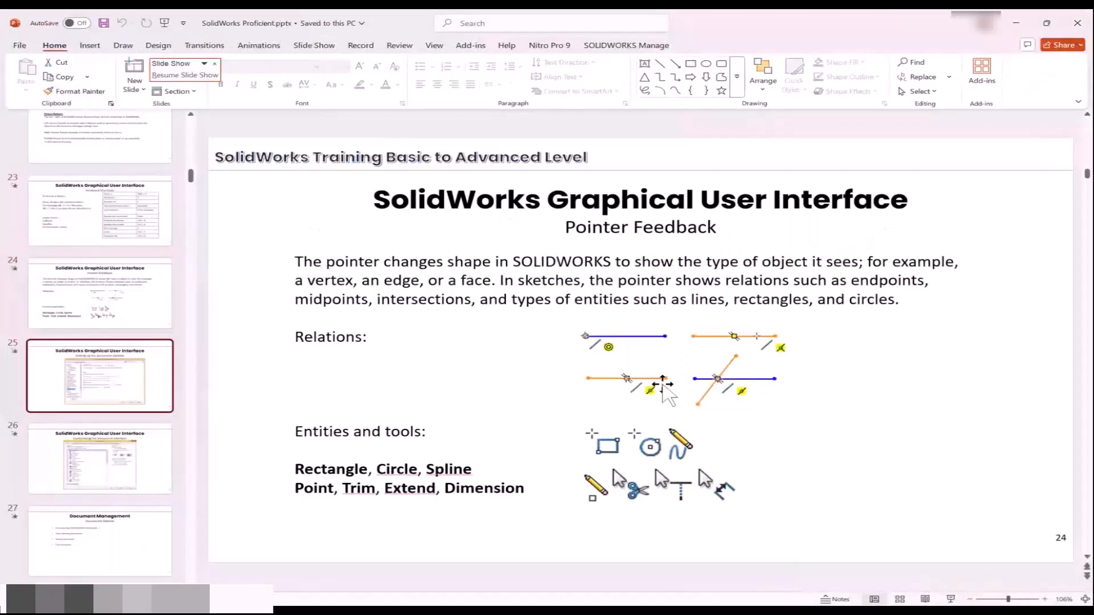
Advance the PowerPoint presentation to the Document Management slide and switch back to SOLIDWORKS.
{"action": "key", "text": "Down"}
{"action": "key", "text": "Down"}
{"action": "key", "text": "Down"}
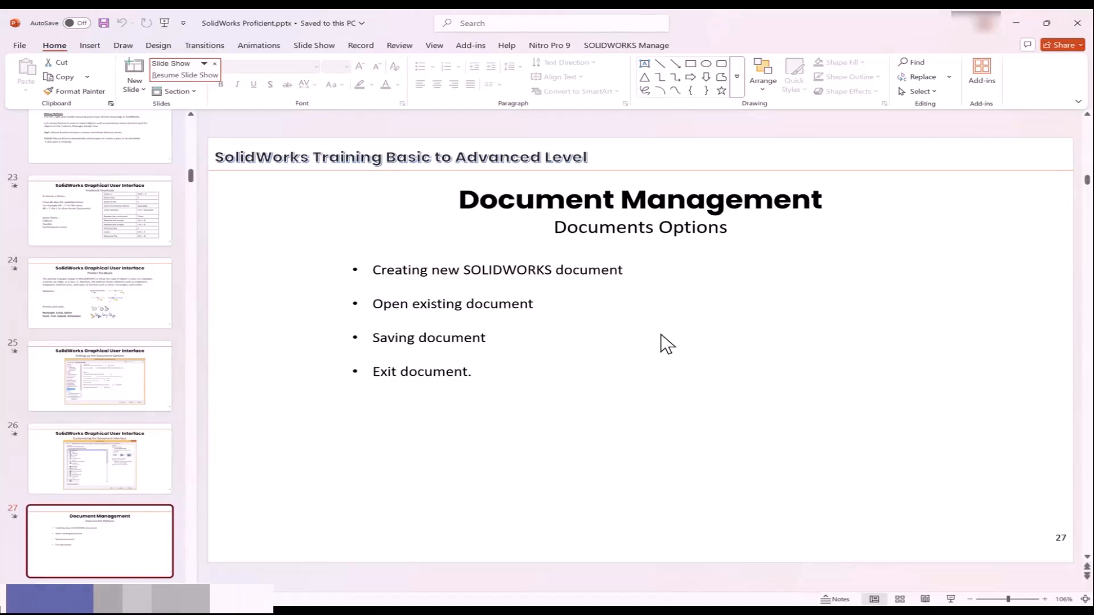
{"action": "key", "text": "alt+Tab"}
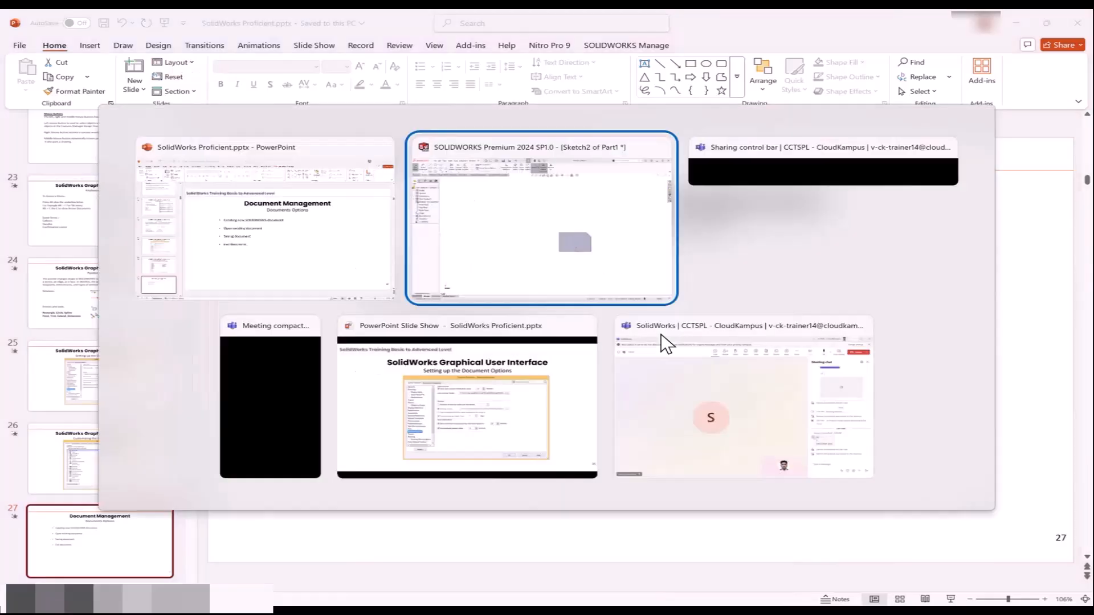
{"action": "left_click", "coordinate": [535, 271]}
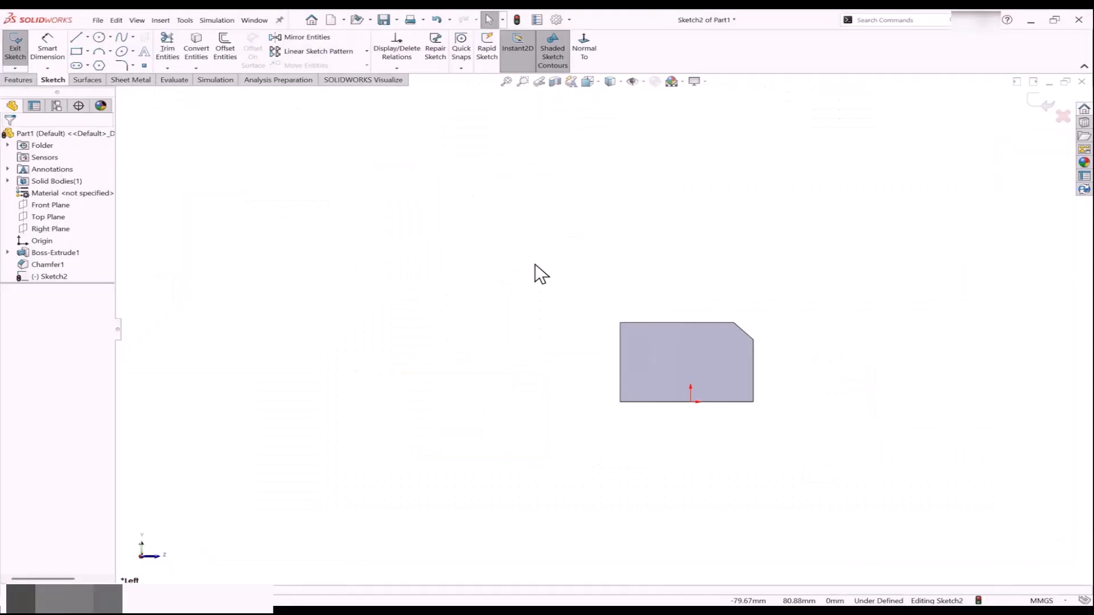
Start saving the part with the empty sketch deleted, and cancel the Save As dialog.
{"action": "scroll", "coordinate": [761, 379], "scroll_direction": "down", "scroll_amount": 1}
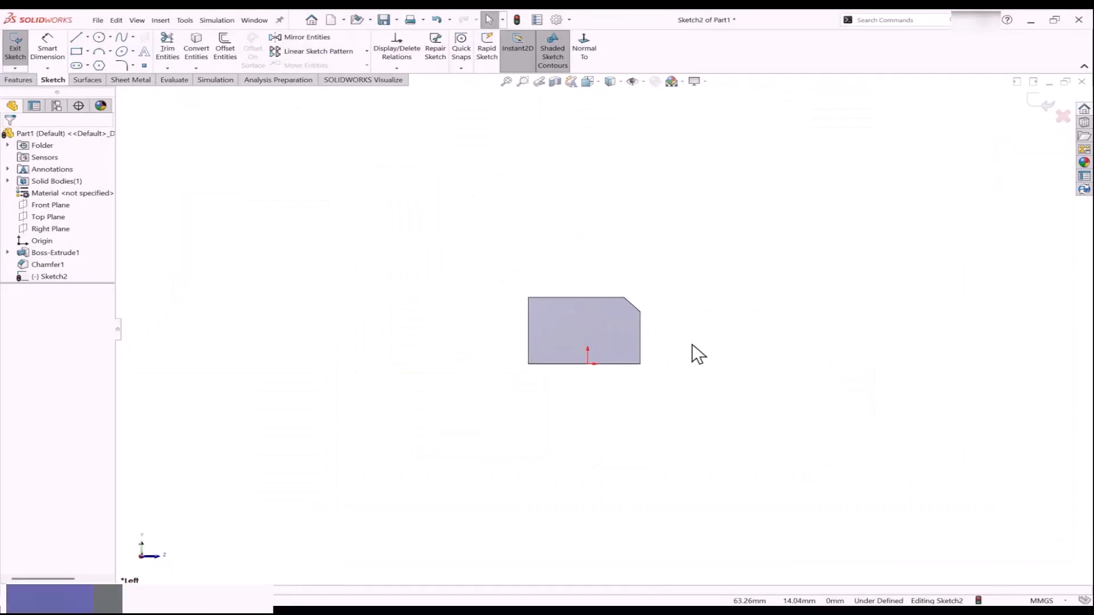
{"action": "scroll", "coordinate": [691, 343], "scroll_direction": "down", "scroll_amount": 2}
{"action": "scroll", "coordinate": [631, 352], "scroll_direction": "down", "scroll_amount": 2}
{"action": "mouse_move", "coordinate": [631, 350]}
{"action": "middle_mouse_down"}
{"action": "mouse_move", "coordinate": [596, 349]}
{"action": "mouse_move", "coordinate": [566, 386]}
{"action": "mouse_move", "coordinate": [572, 424]}
{"action": "middle_mouse_up"}
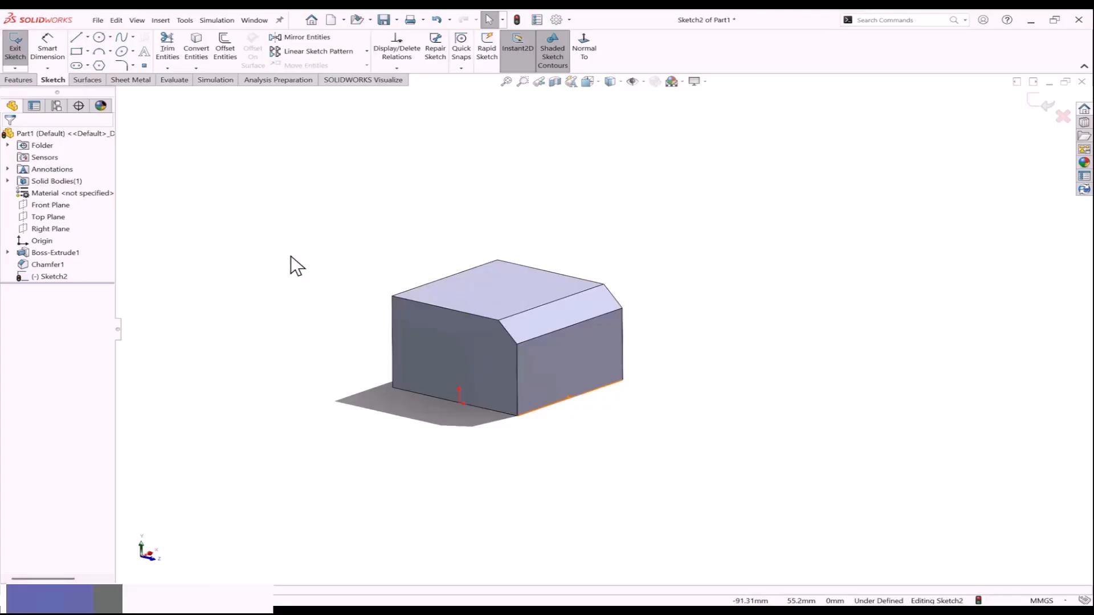
{"action": "key", "text": "ctrl+s"}
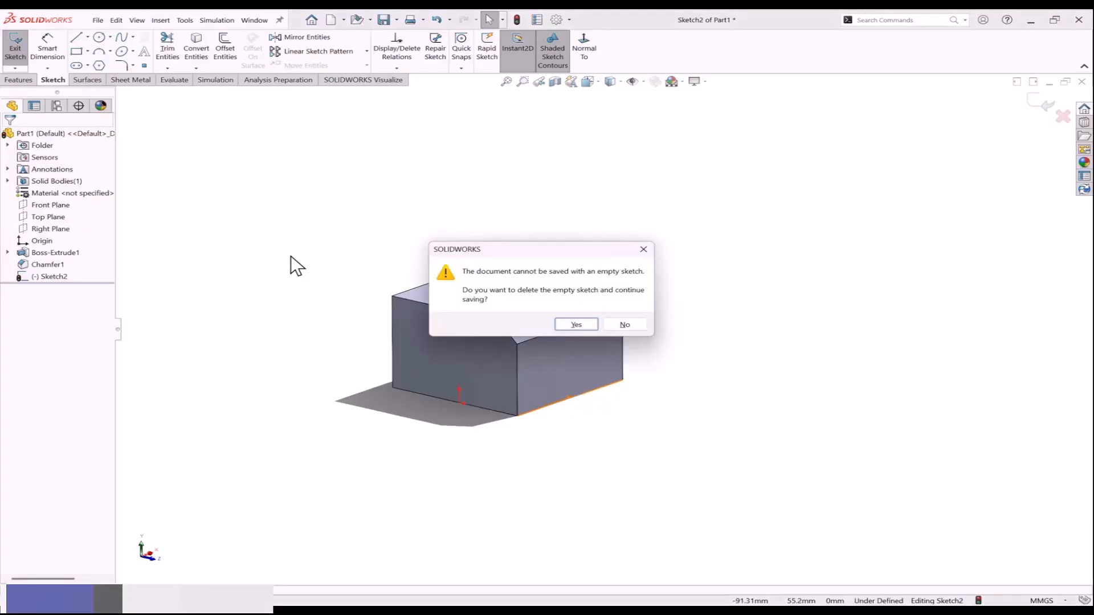
{"action": "left_click", "coordinate": [573, 324]}
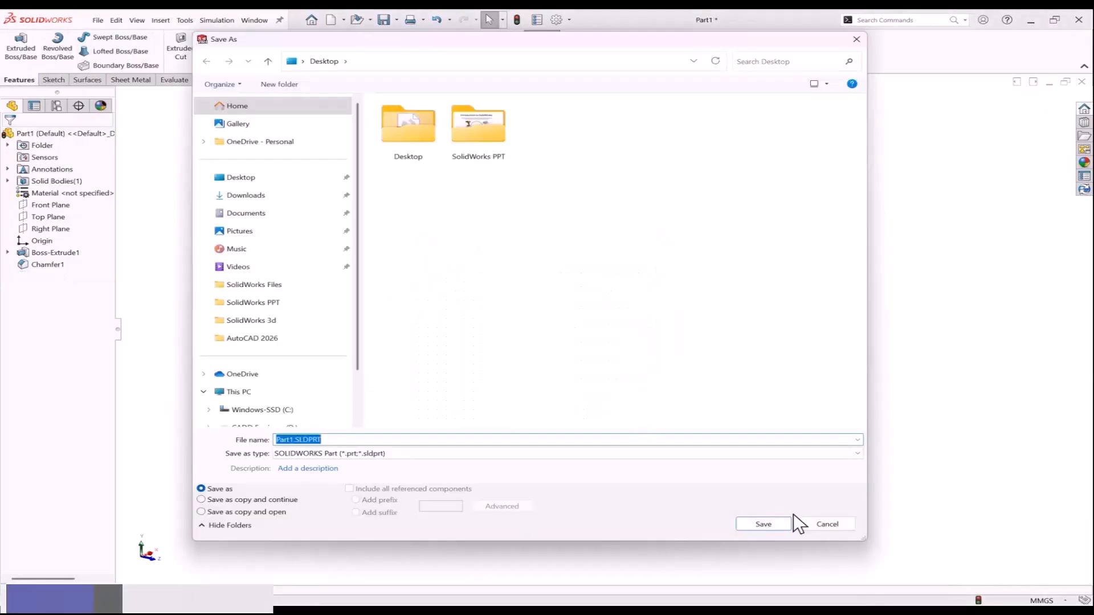
{"action": "left_click", "coordinate": [816, 522]}
Save the part as Ex1 in the SolidWorks PPT folder on the Desktop, rebuilding the document before saving.
{"action": "left_click", "coordinate": [97, 20]}
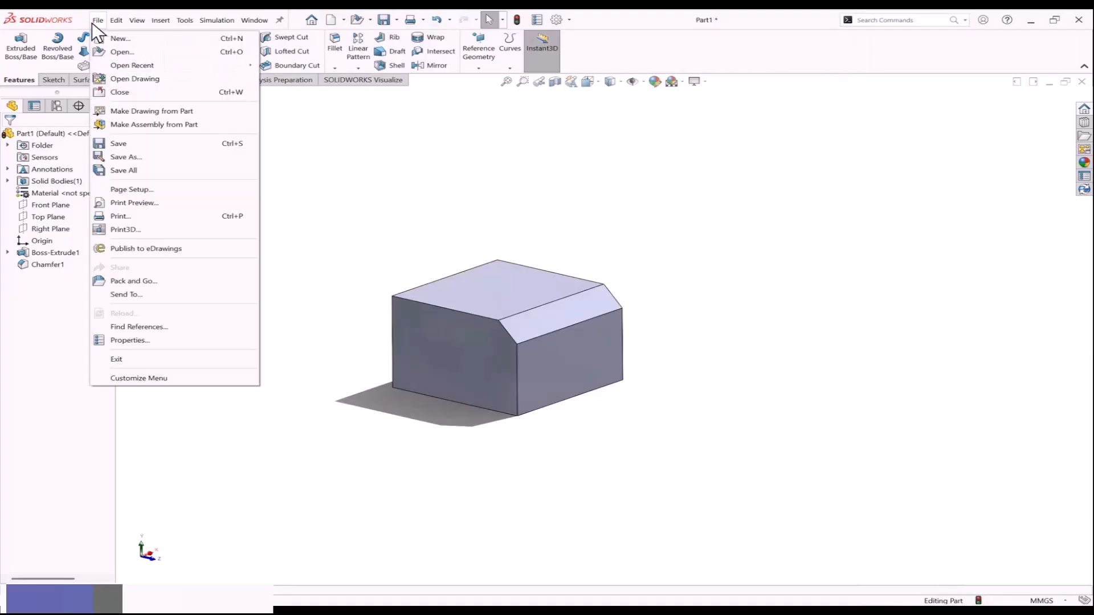
{"action": "left_click", "coordinate": [161, 145]}
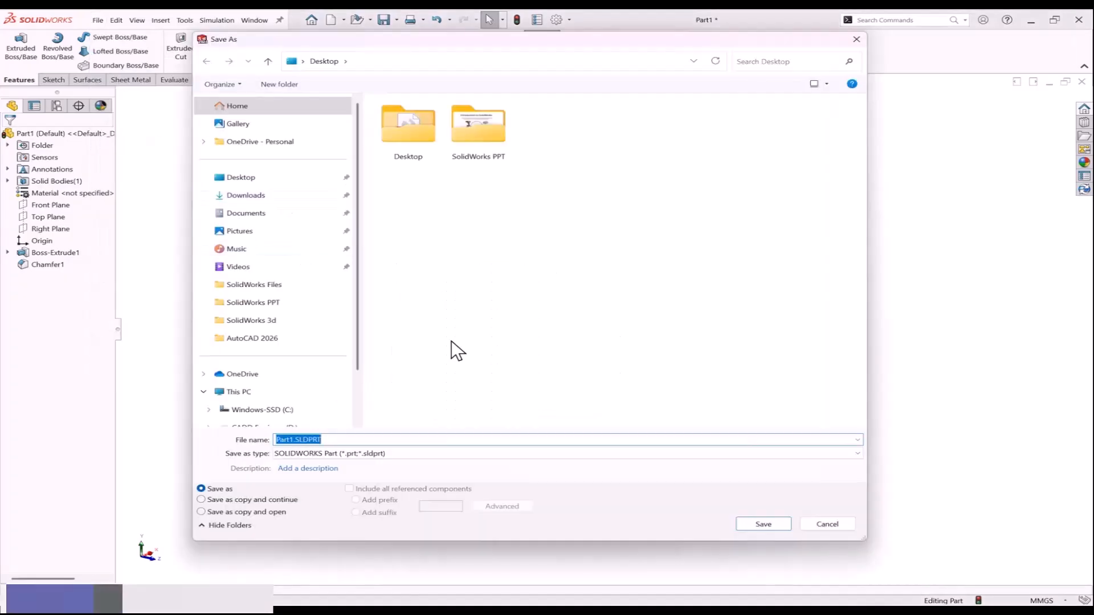
{"action": "double_click", "coordinate": [487, 149]}
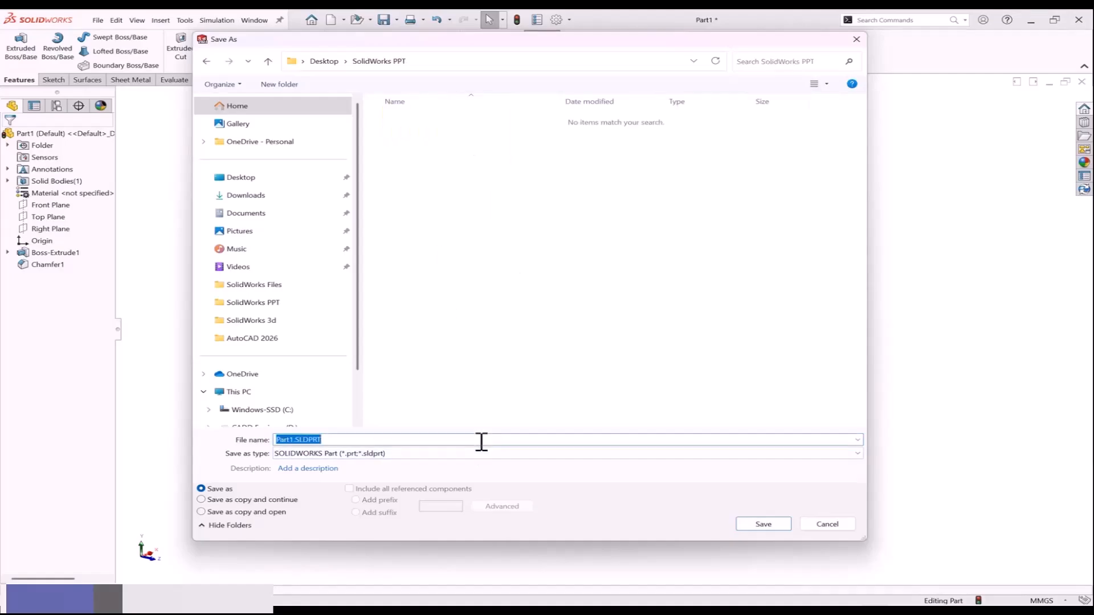
{"action": "type", "text": "Ez"}
{"action": "key", "text": "BackSpace"}
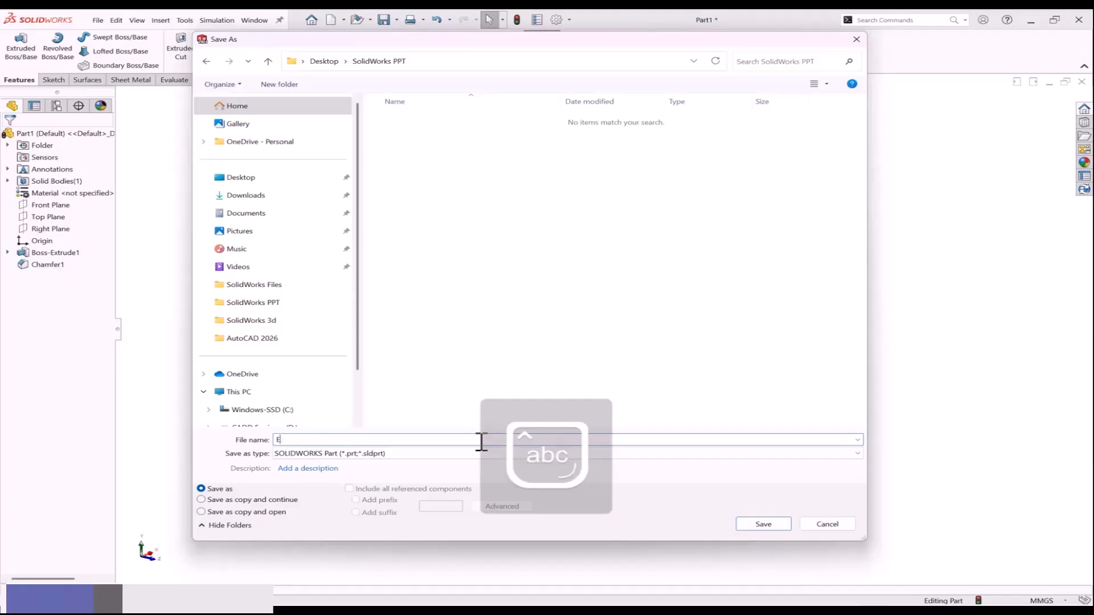
{"action": "type", "text": "x1"}
{"action": "left_click", "coordinate": [766, 524]}
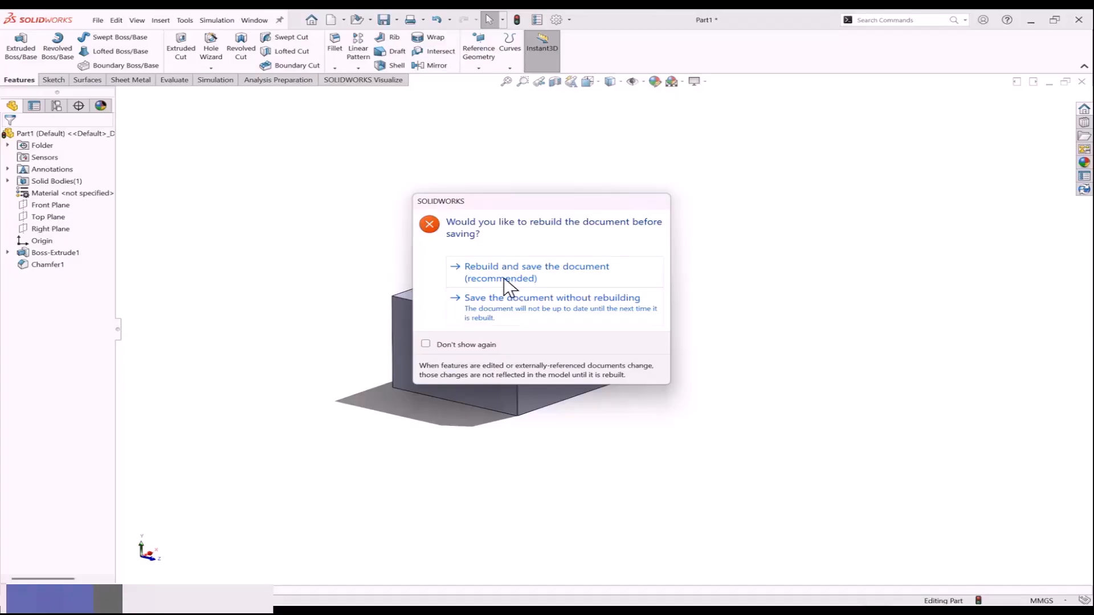
{"action": "left_click", "coordinate": [542, 278]}
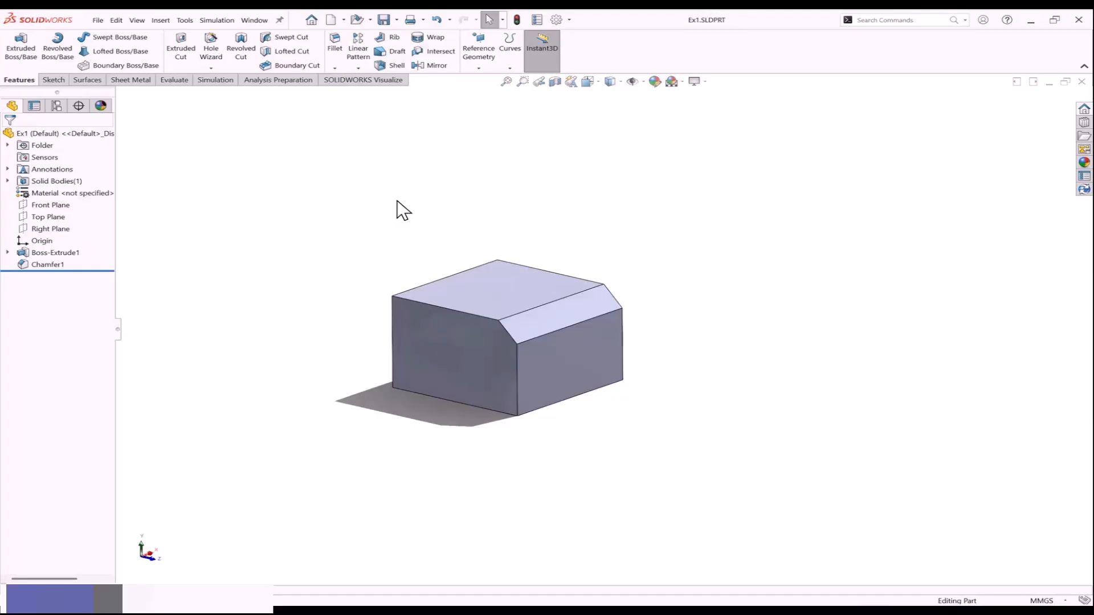
Sketch a circle of about 11.9 mm radius on the block's top face, centred on its side edge, and exit the sketch.
{"action": "left_click", "coordinate": [54, 80]}
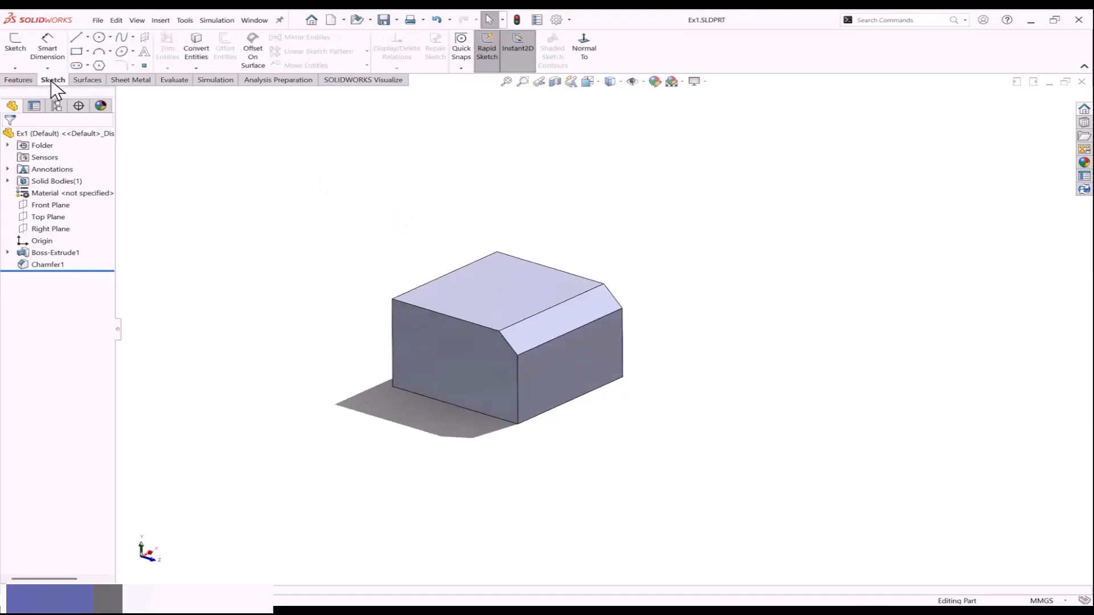
{"action": "left_click", "coordinate": [15, 44]}
{"action": "left_click", "coordinate": [470, 282]}
{"action": "left_click", "coordinate": [99, 37]}
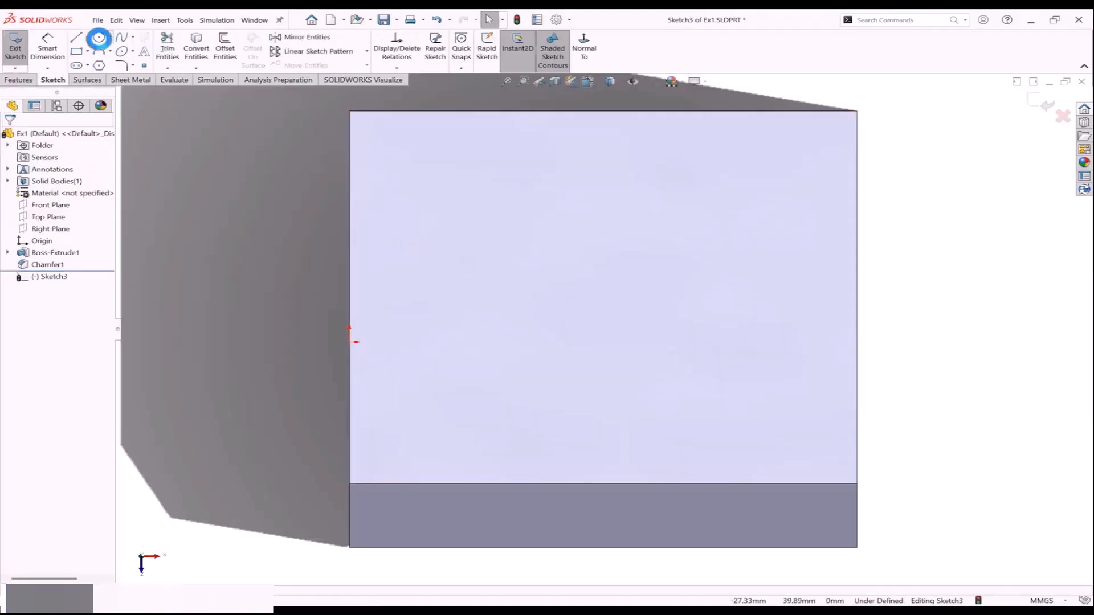
{"action": "left_click", "coordinate": [857, 327]}
{"action": "left_click", "coordinate": [872, 413]}
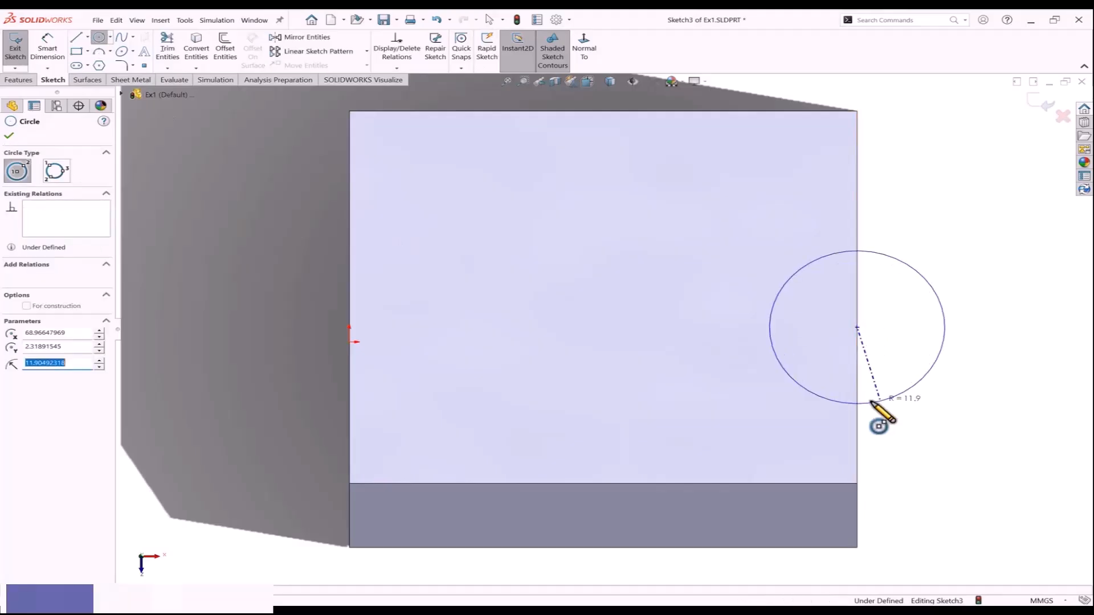
{"action": "left_click", "coordinate": [1041, 104]}
Extrude-cut the circle sketch down through the full height of the block, forming a half-round notch in its side.
{"action": "scroll", "coordinate": [705, 347], "scroll_direction": "up", "scroll_amount": 3}
{"action": "mouse_move", "coordinate": [705, 346]}
{"action": "middle_mouse_down"}
{"action": "mouse_move", "coordinate": [668, 318]}
{"action": "mouse_move", "coordinate": [606, 302]}
{"action": "mouse_move", "coordinate": [644, 288]}
{"action": "mouse_move", "coordinate": [701, 300]}
{"action": "middle_mouse_up"}
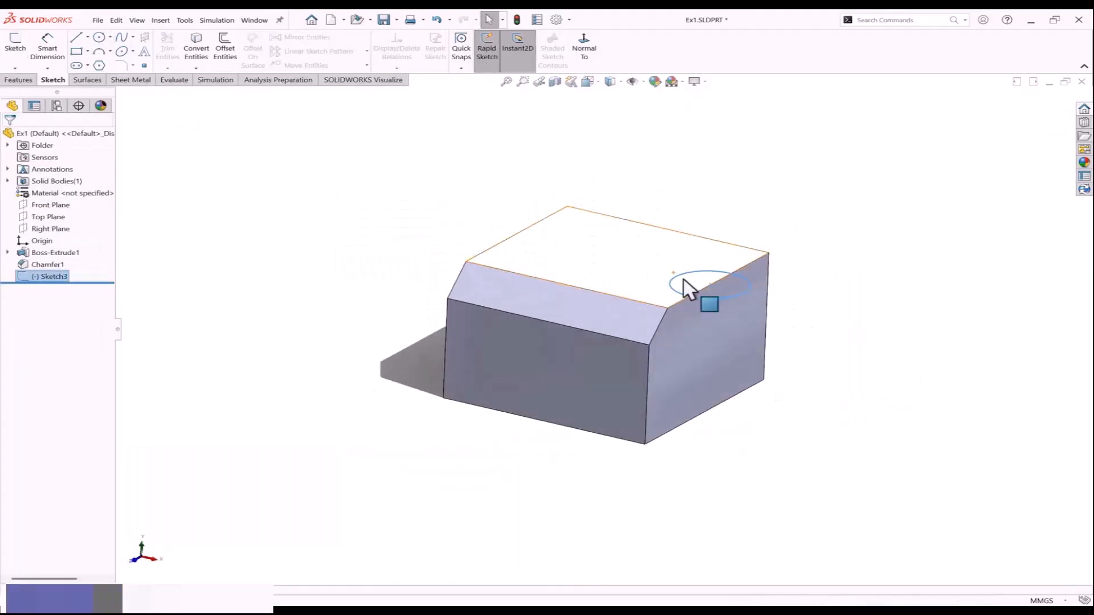
{"action": "left_click", "coordinate": [22, 80]}
{"action": "left_click", "coordinate": [181, 49]}
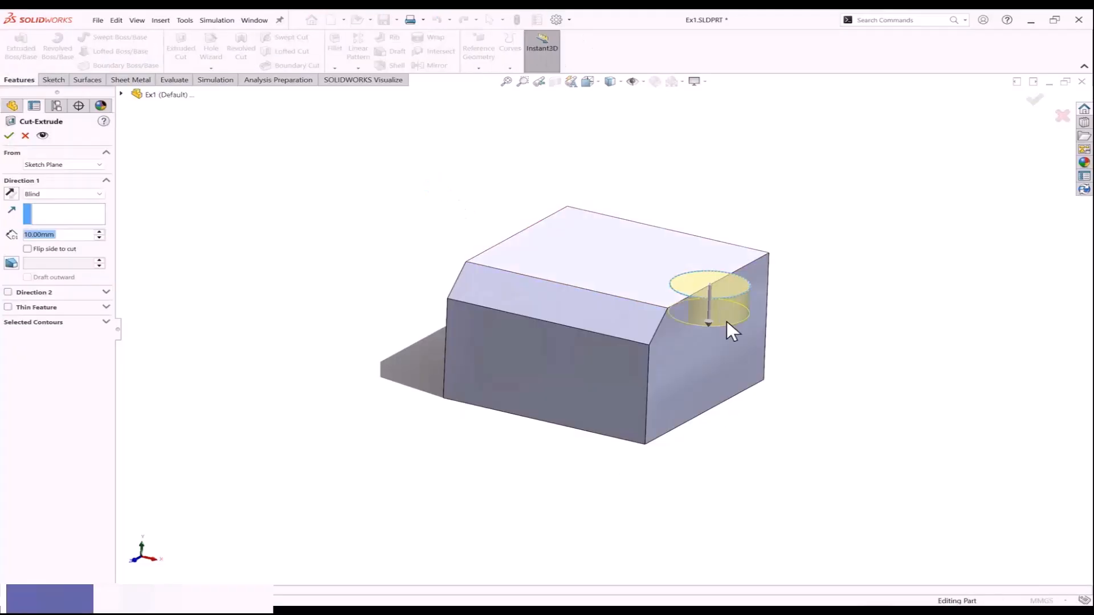
{"action": "left_click", "coordinate": [1032, 102]}
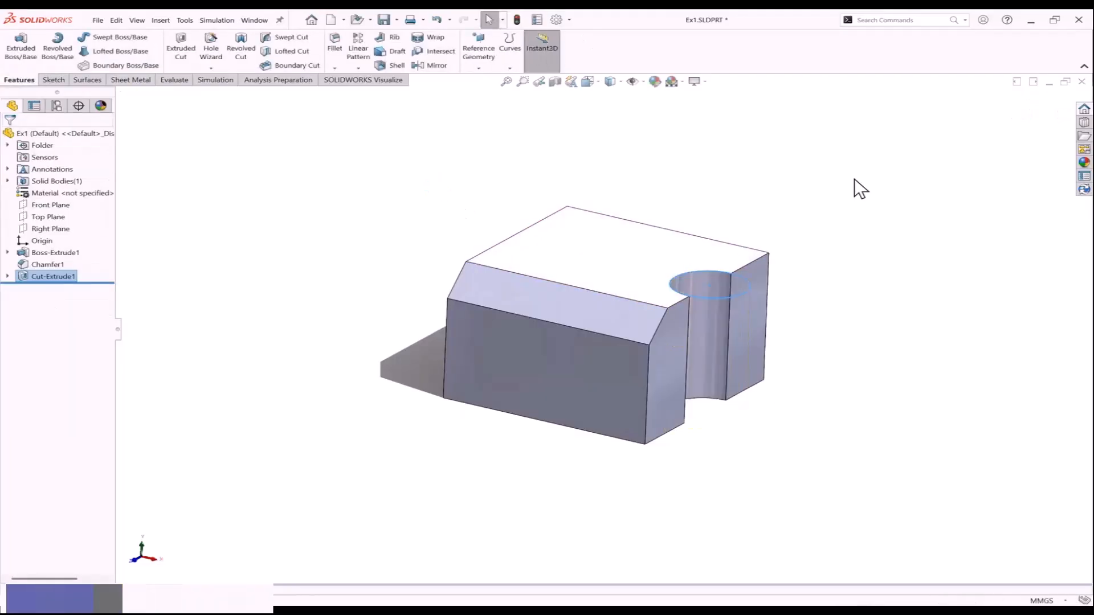
{"action": "middle_click_drag", "start_coordinate": [786, 193], "coordinate": [798, 224]}
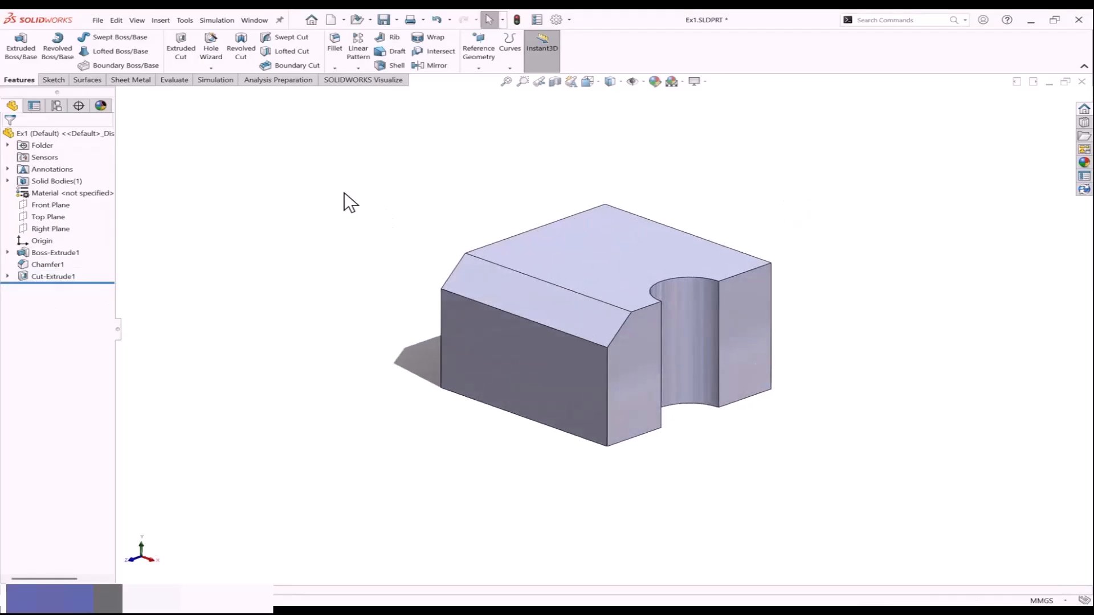
Save the notched part under the new name Ex2.SLDPRT in the SolidWorks PPT folder.
{"action": "left_click", "coordinate": [97, 21]}
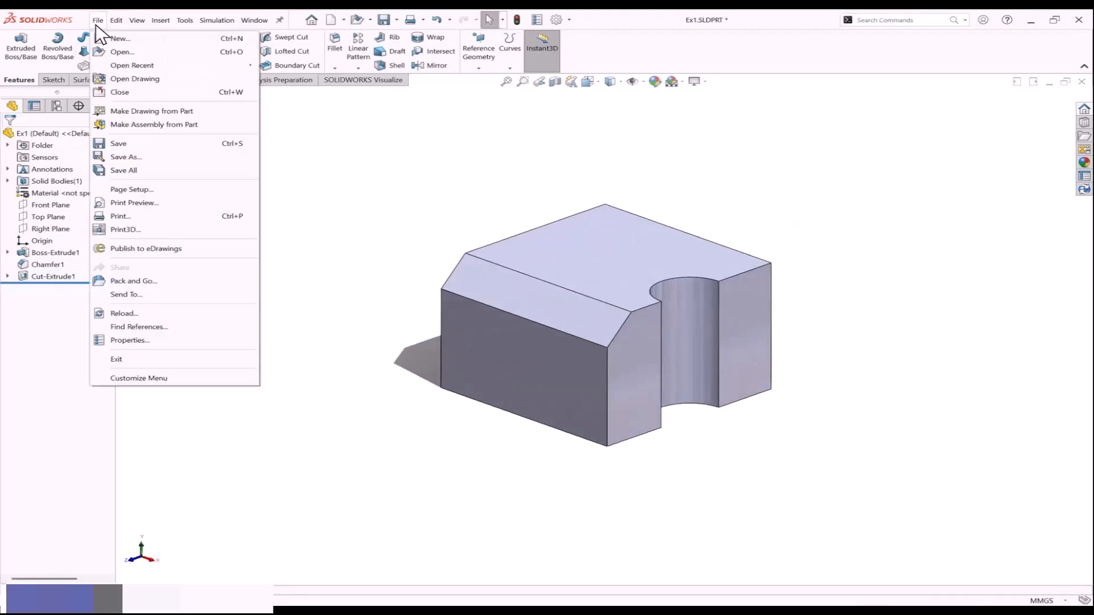
{"action": "left_click", "coordinate": [163, 157]}
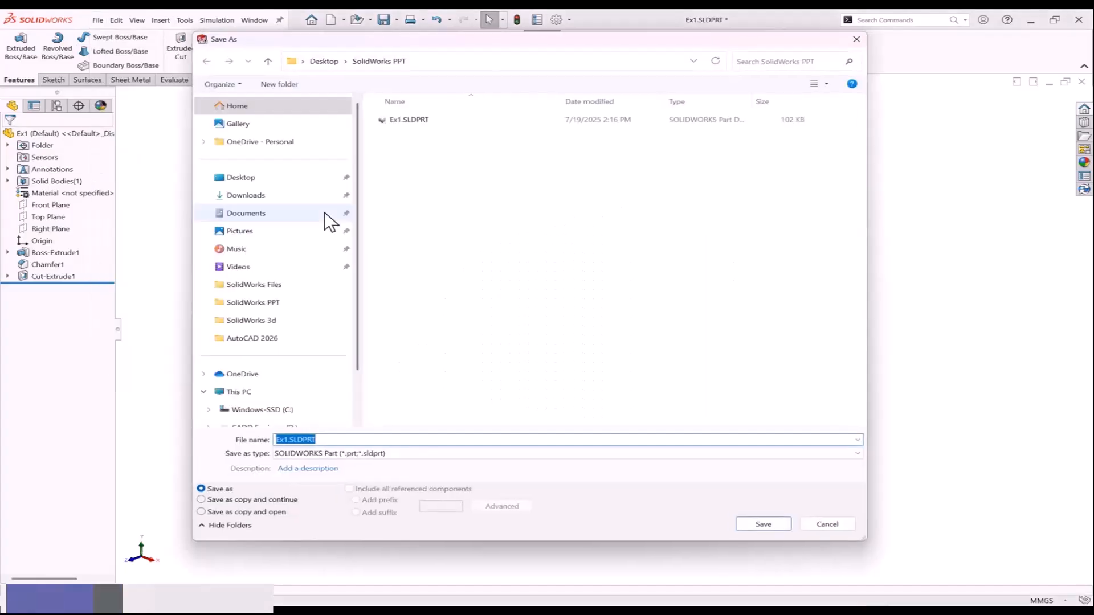
{"action": "left_click", "coordinate": [288, 440]}
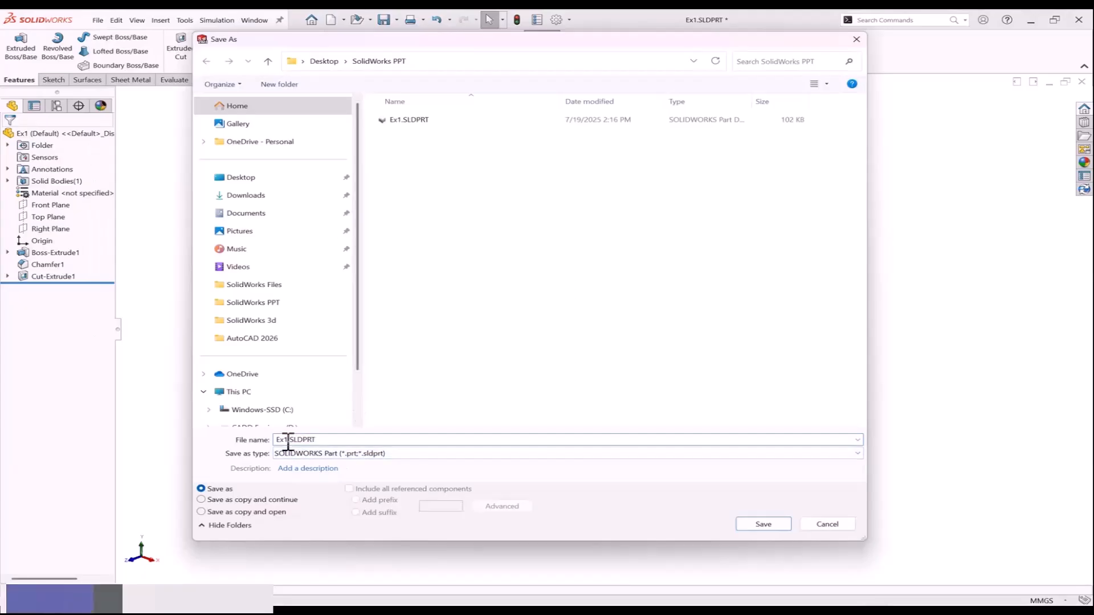
{"action": "type", "text": "2"}
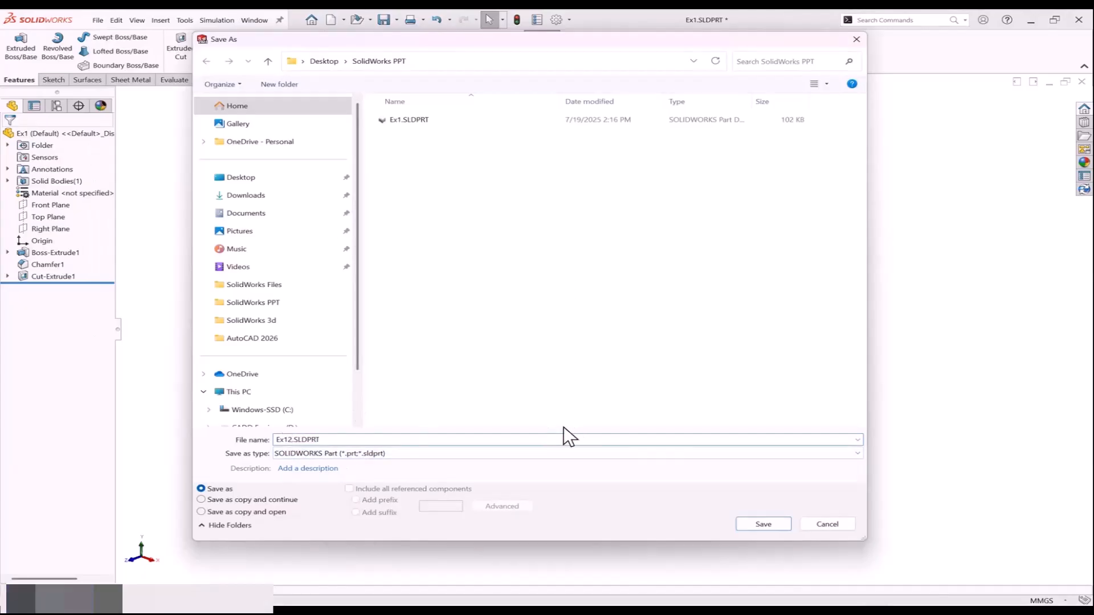
{"action": "key", "text": "Left"}
{"action": "key", "text": "BackSpace"}
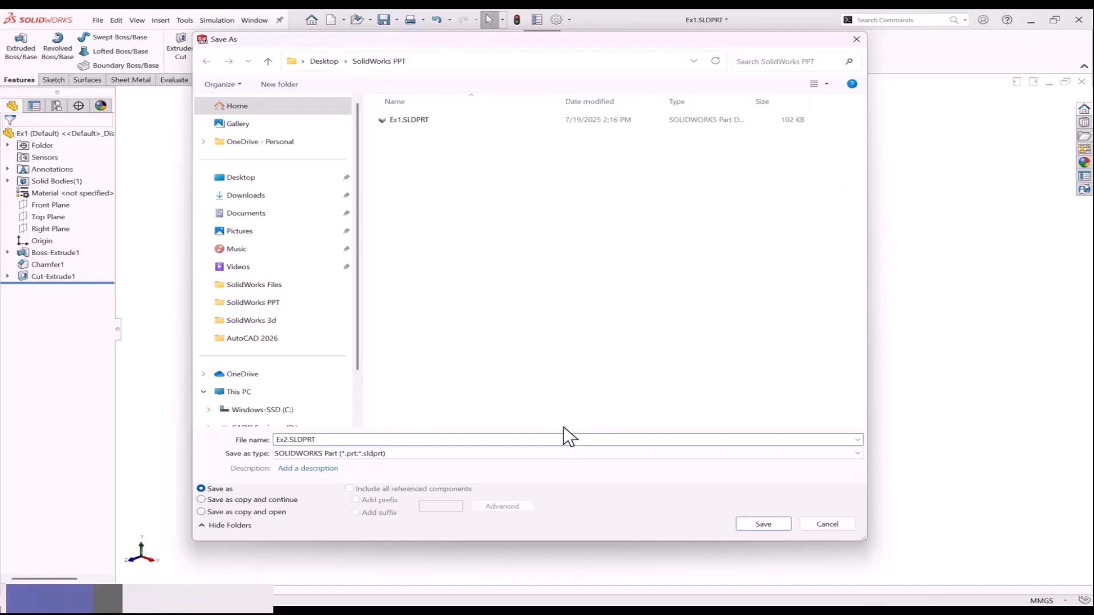
{"action": "left_click", "coordinate": [751, 523]}
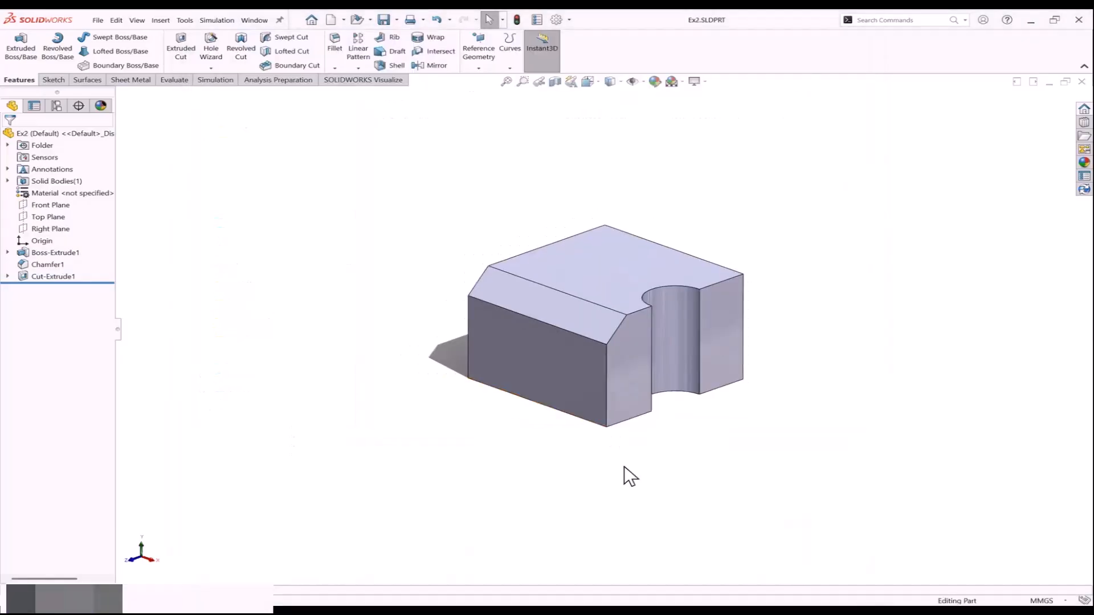
Open the original part Ex1.SLDPRT from the SolidWorks PPT folder.
{"action": "left_click", "coordinate": [98, 20]}
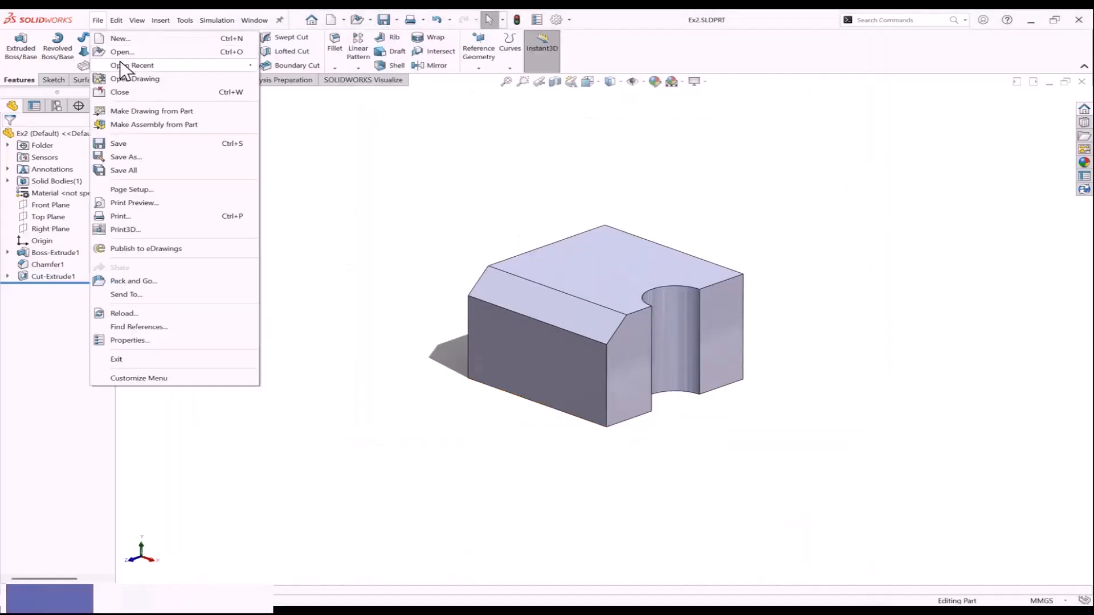
{"action": "left_click", "coordinate": [116, 53]}
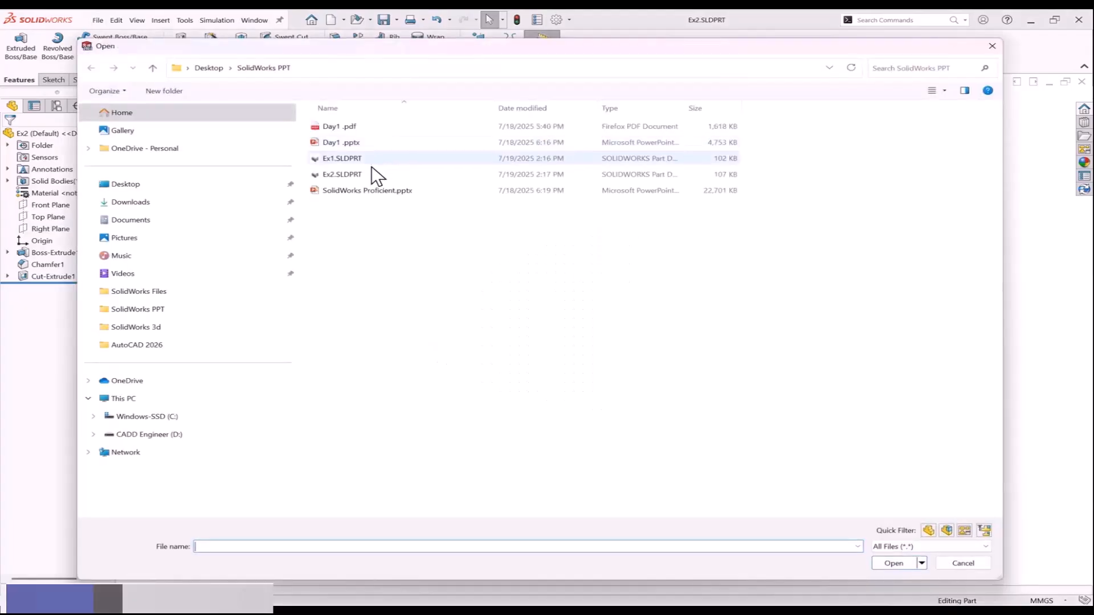
{"action": "left_click", "coordinate": [375, 158]}
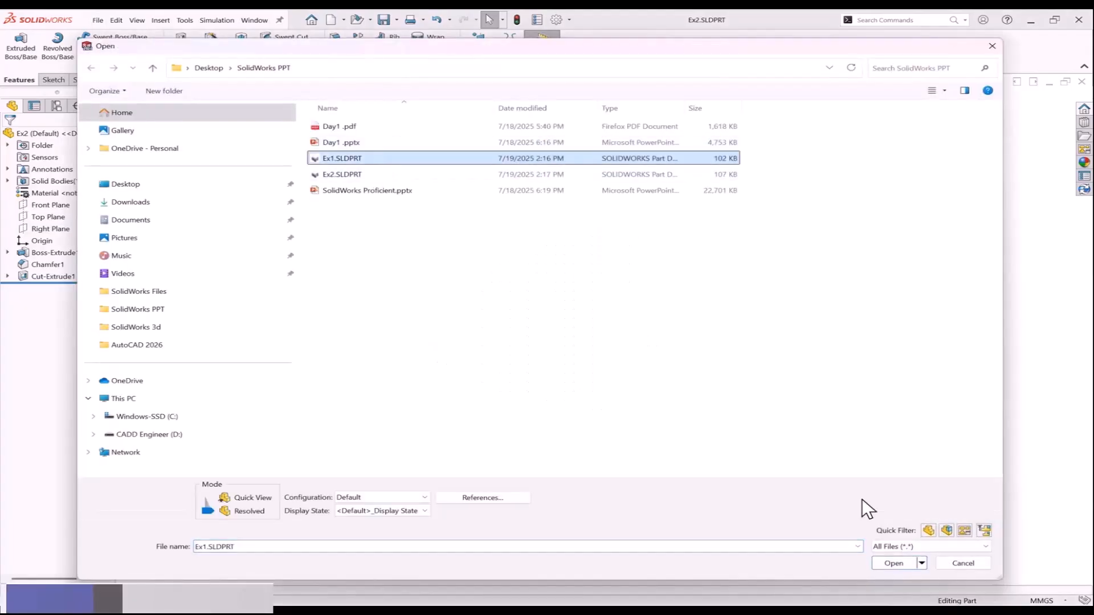
{"action": "left_click", "coordinate": [888, 563]}
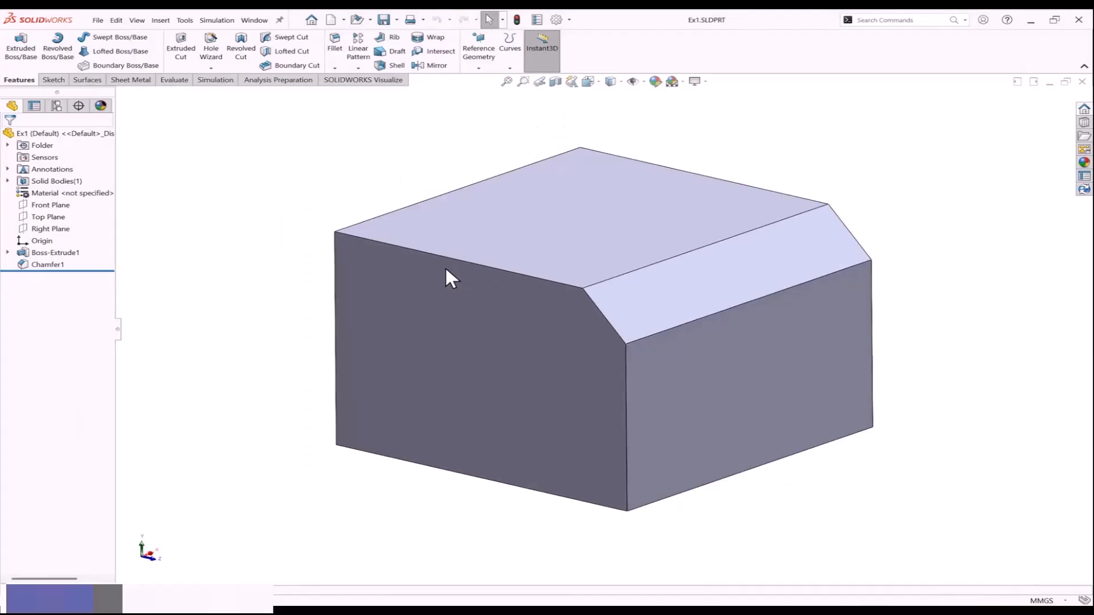
Switch to the open Ex2 document window and back to Ex1.
{"action": "left_click", "coordinate": [255, 21]}
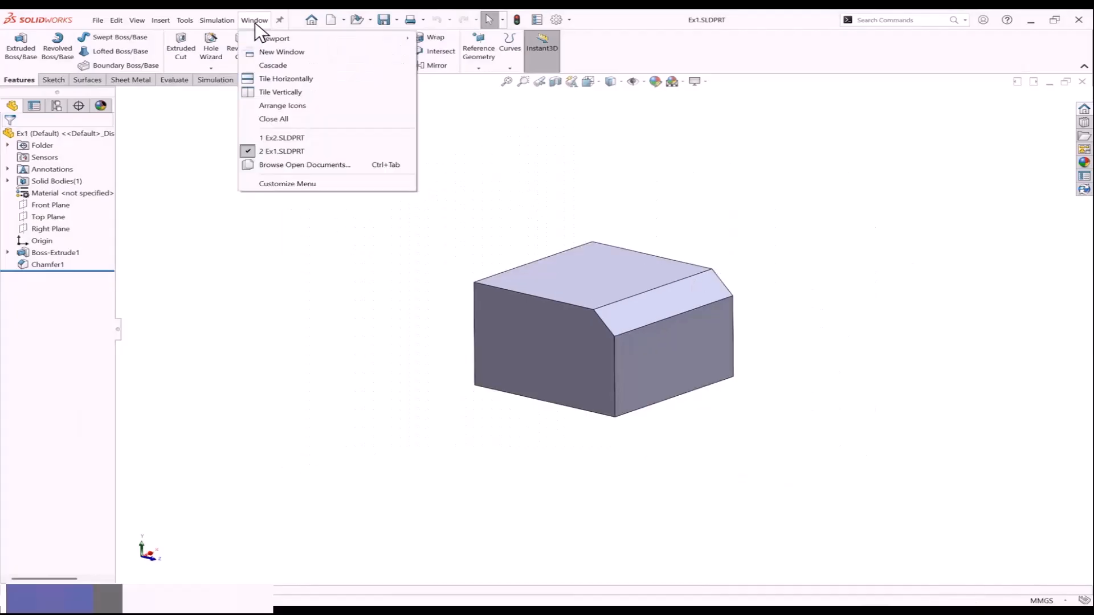
{"action": "left_click", "coordinate": [291, 140]}
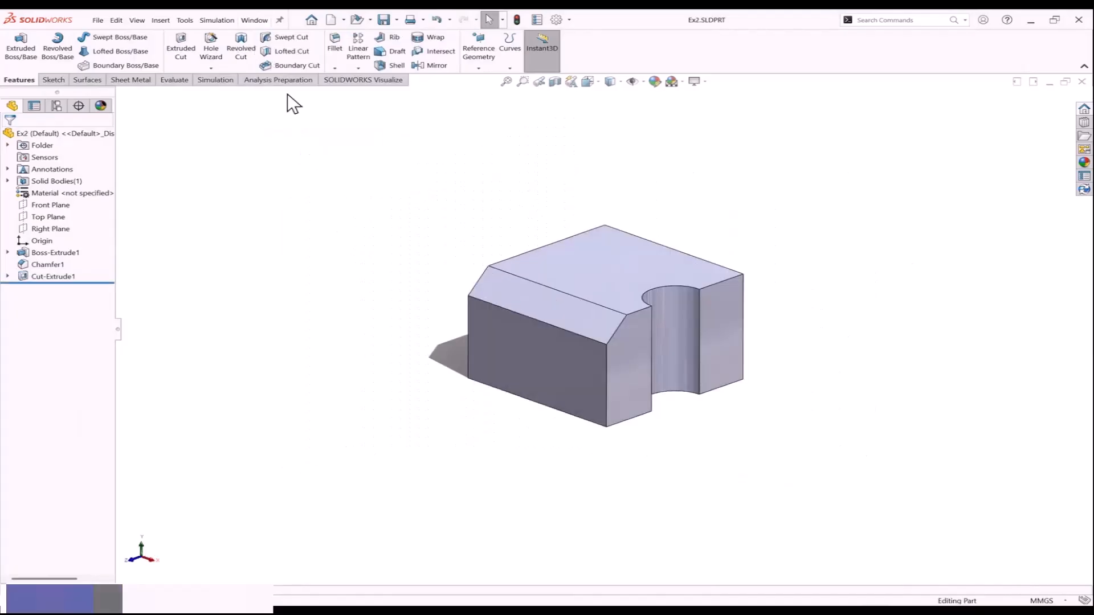
{"action": "left_click", "coordinate": [255, 21]}
{"action": "left_click", "coordinate": [275, 152]}
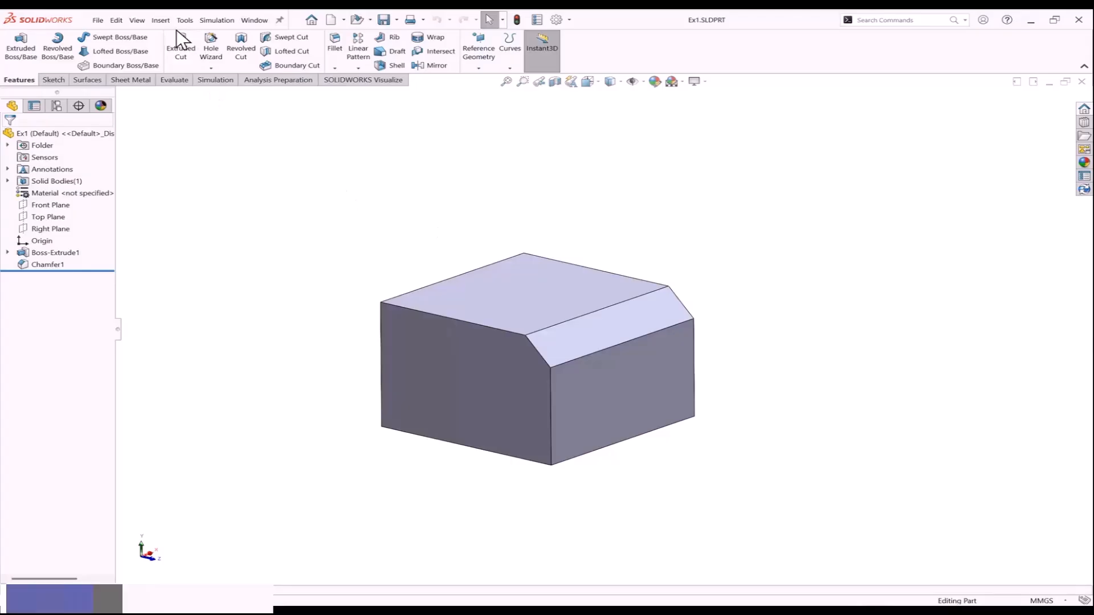
Close the Ex1 part and reopen it from the SolidWorks PPT folder.
{"action": "left_click", "coordinate": [98, 20]}
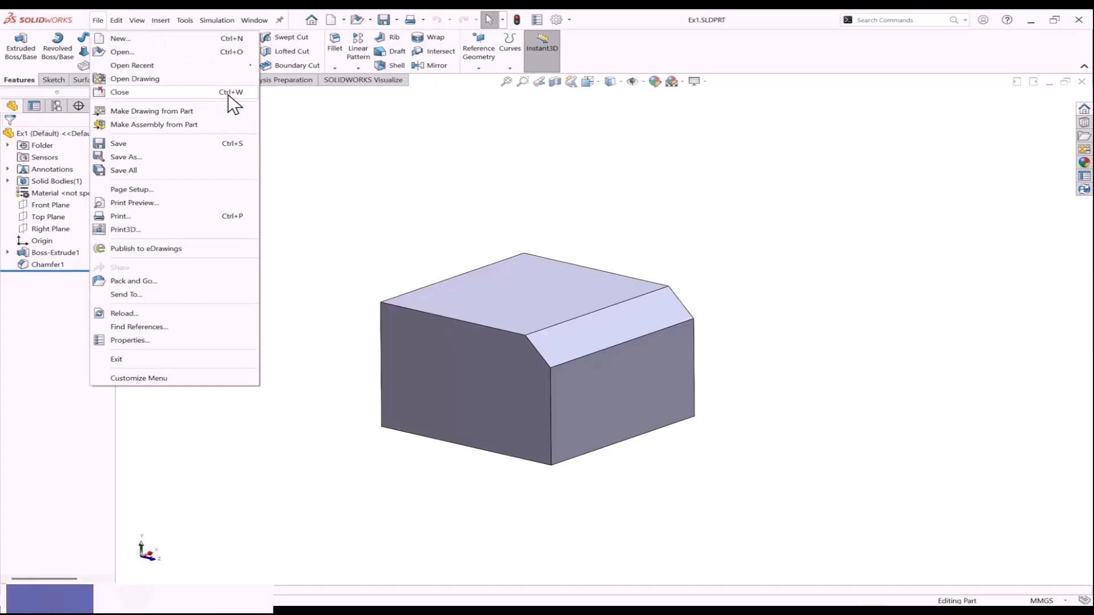
{"action": "left_click", "coordinate": [358, 188]}
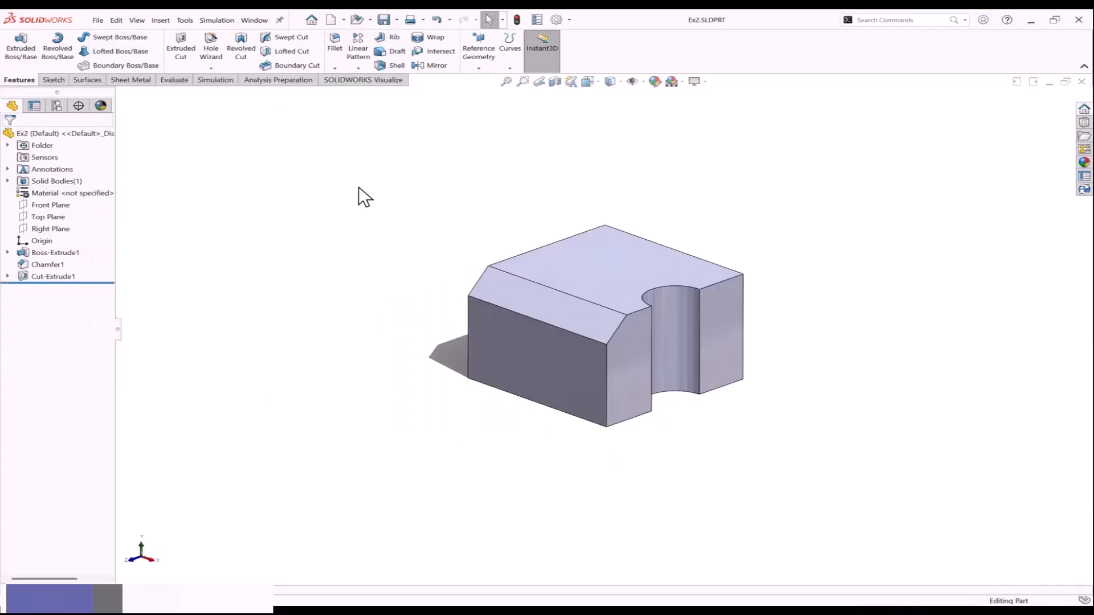
{"action": "middle_click_drag", "start_coordinate": [354, 173], "coordinate": [350, 170]}
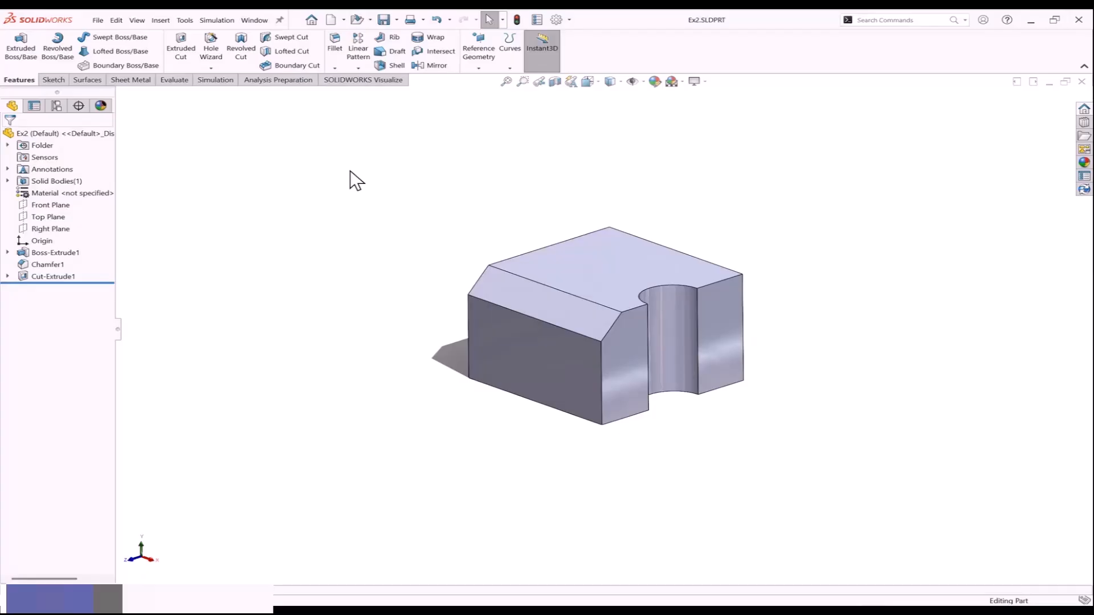
{"action": "key", "text": "ctrl+o"}
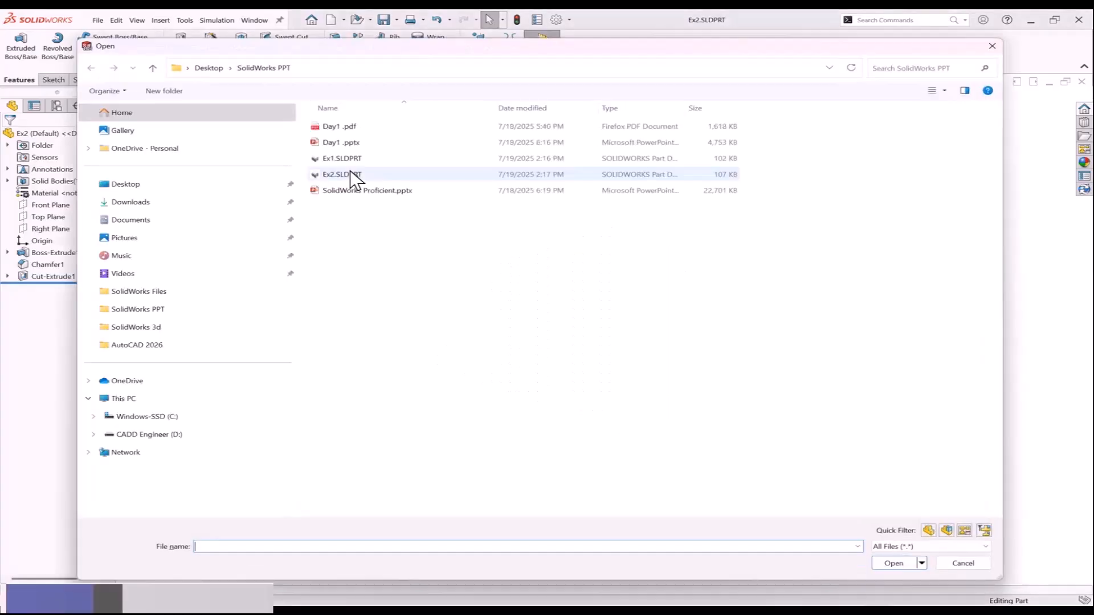
{"action": "left_click", "coordinate": [892, 563]}
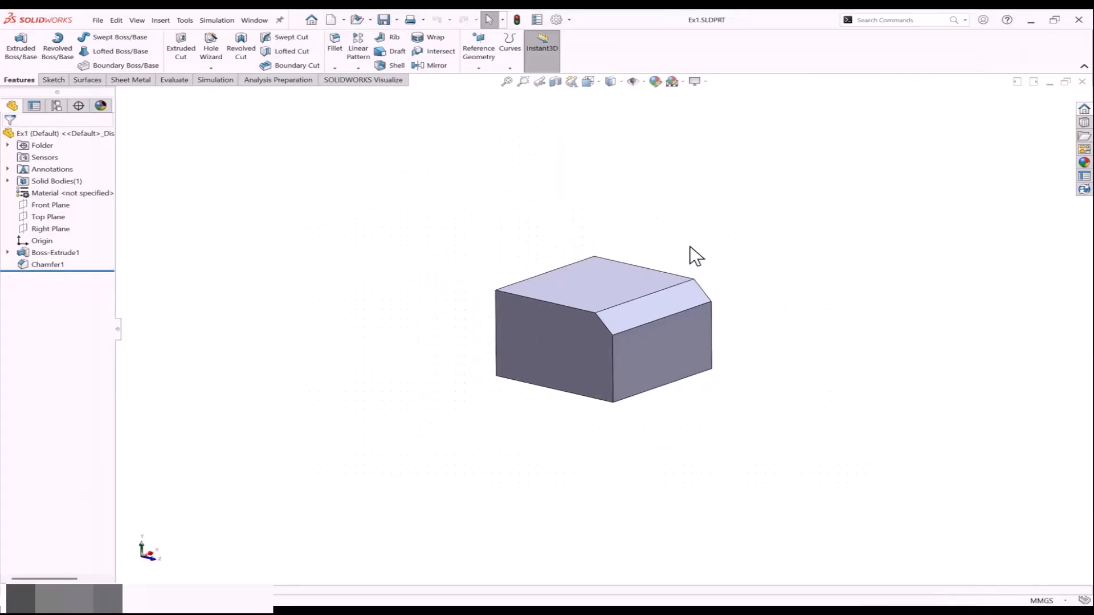
Show the recently opened documents, examine the Ex1 and Ex2 entries, and close the list.
{"action": "left_click", "coordinate": [98, 21]}
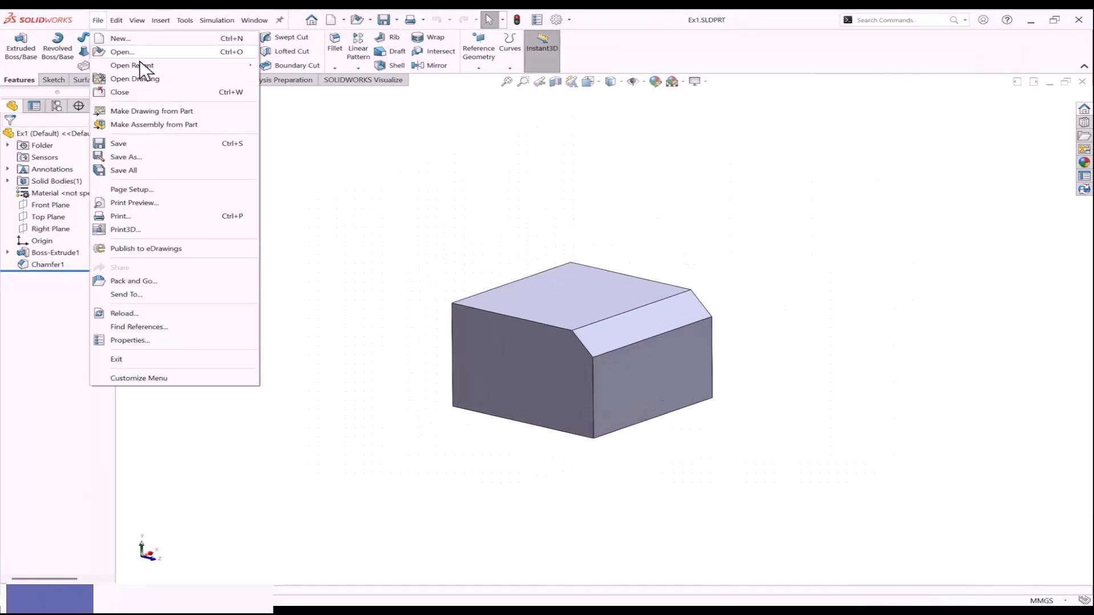
{"action": "mouse_move", "coordinate": [132, 59]}
{"action": "left_click", "coordinate": [370, 194]}
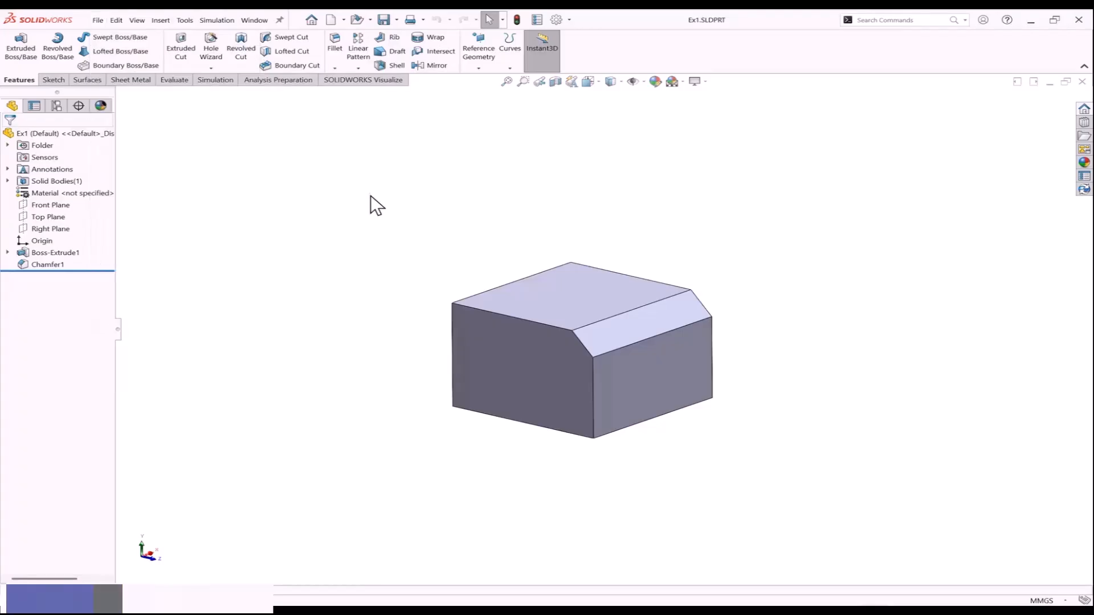
{"action": "key", "text": "r"}
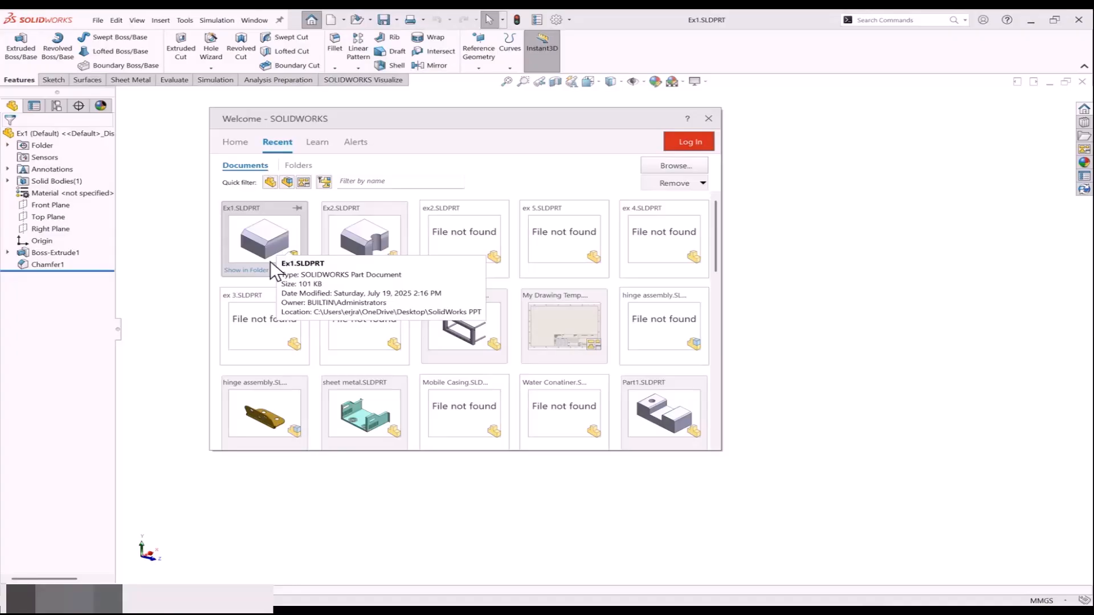
{"action": "left_click", "coordinate": [707, 119]}
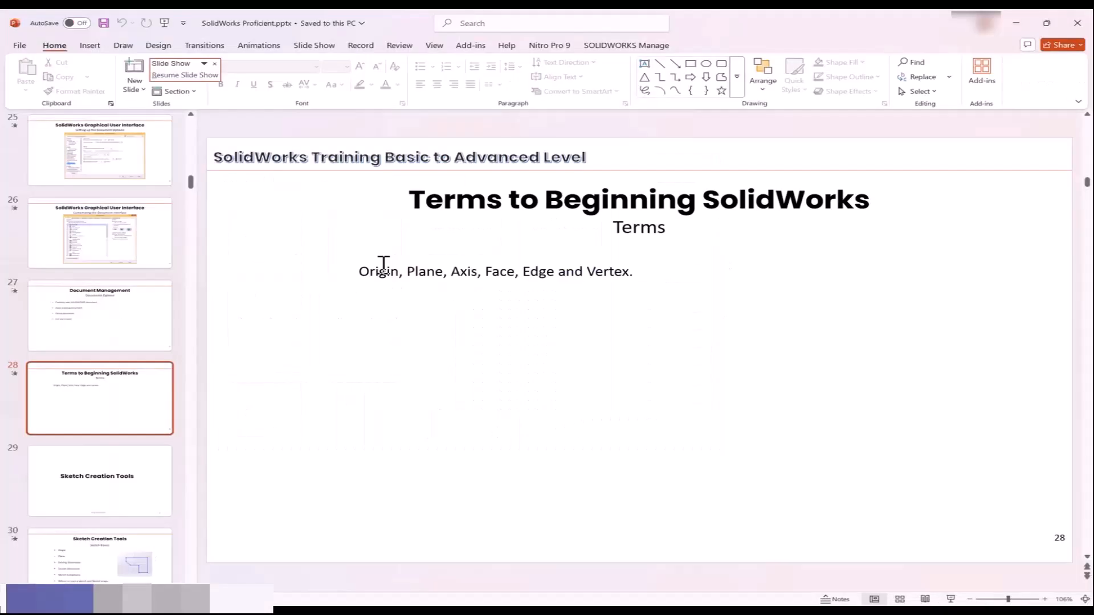
Highlight the list of terms on PowerPoint's Terms to Beginning SolidWorks slide, glance at the following slide, and return to SOLIDWORKS.
{"action": "left_click", "coordinate": [354, 268]}
{"action": "left_click_drag", "start_coordinate": [358, 271], "coordinate": [641, 274]}
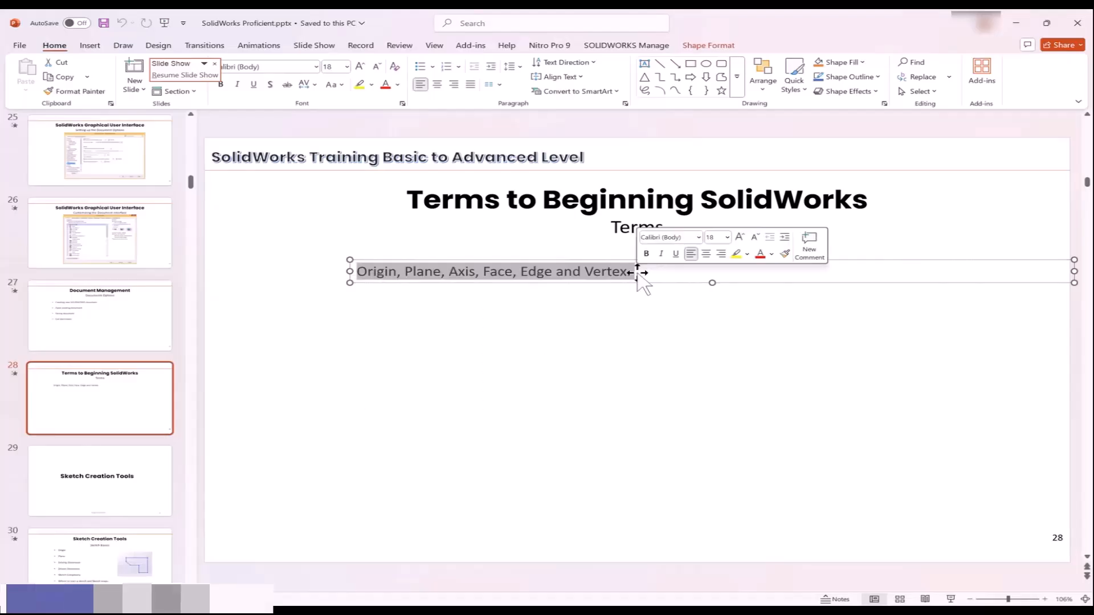
{"action": "left_click", "coordinate": [614, 316]}
{"action": "scroll", "coordinate": [613, 316], "scroll_direction": "down", "scroll_amount": 2}
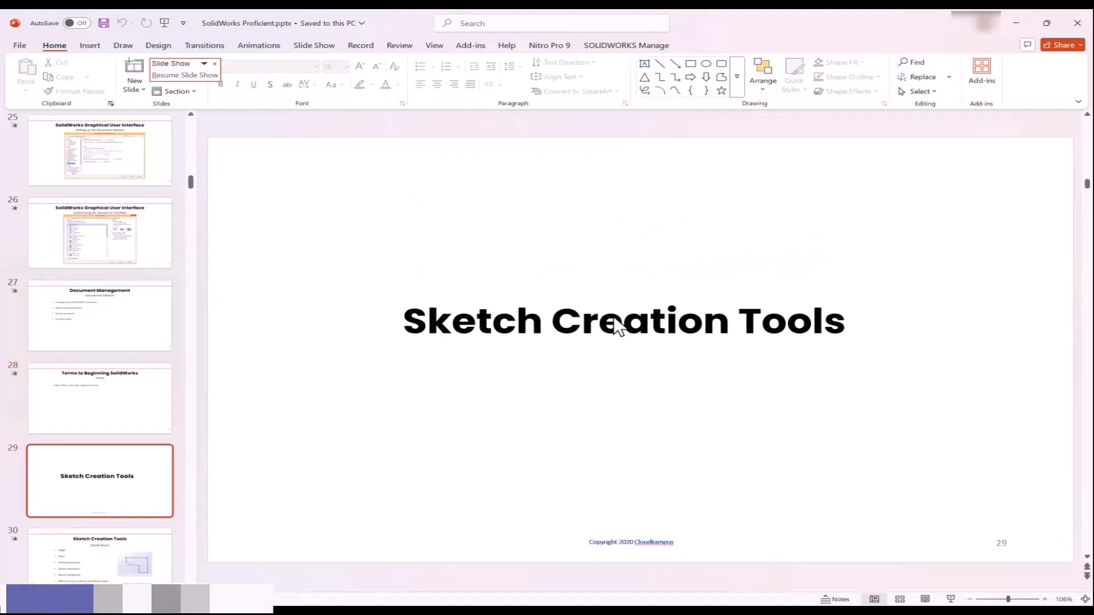
{"action": "scroll", "coordinate": [615, 317], "scroll_direction": "up", "scroll_amount": 2}
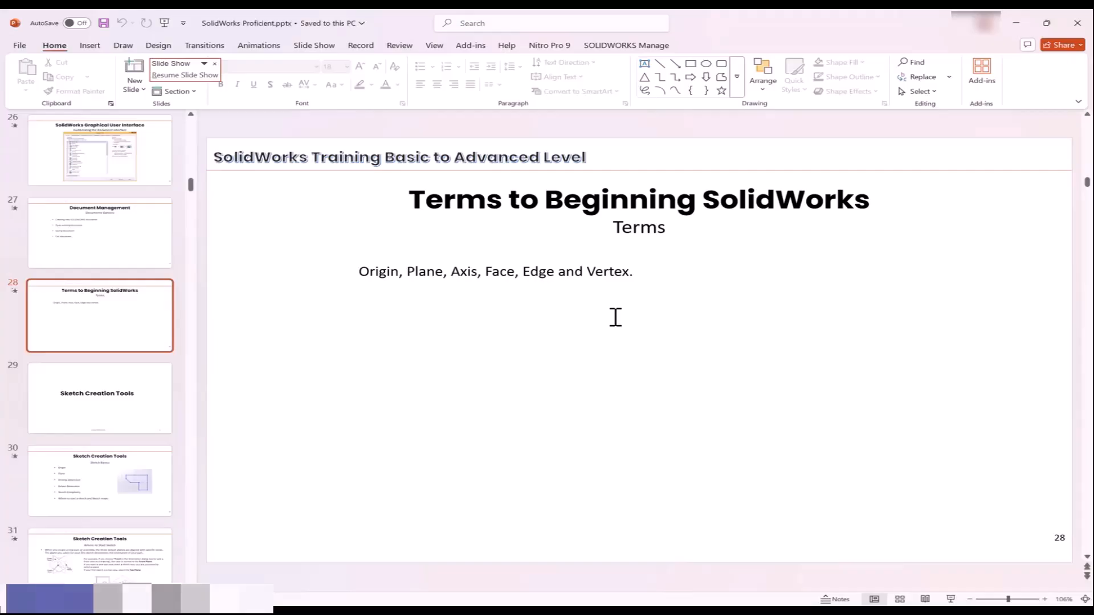
{"action": "left_click", "coordinate": [1015, 22]}
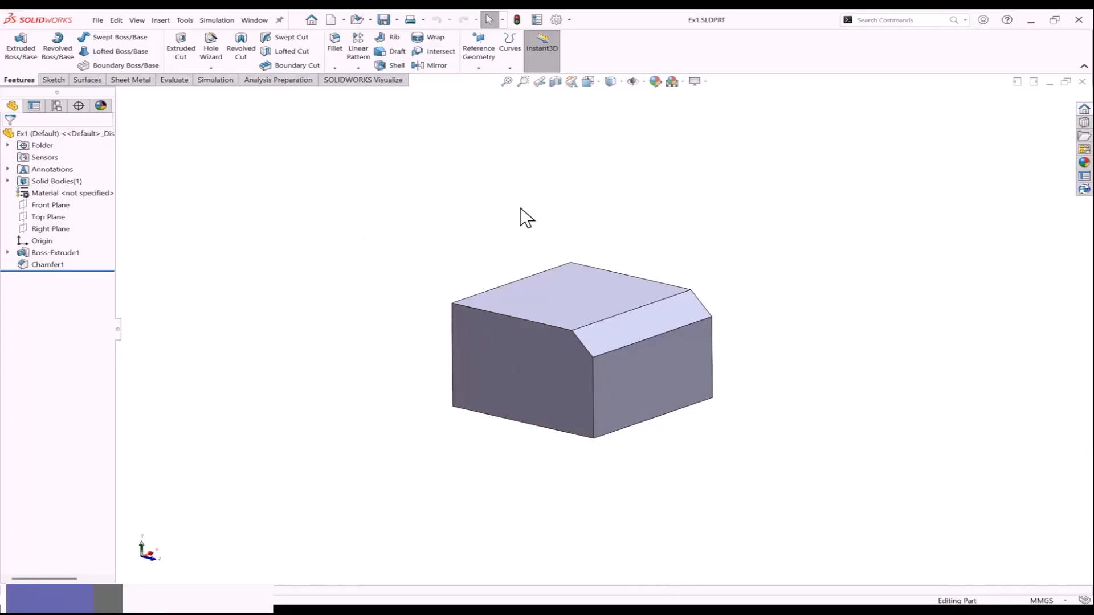
Expand the Solid Bodies folder of Ex1 to view its body and collapse it again.
{"action": "left_click", "coordinate": [38, 181]}
{"action": "left_click", "coordinate": [7, 181]}
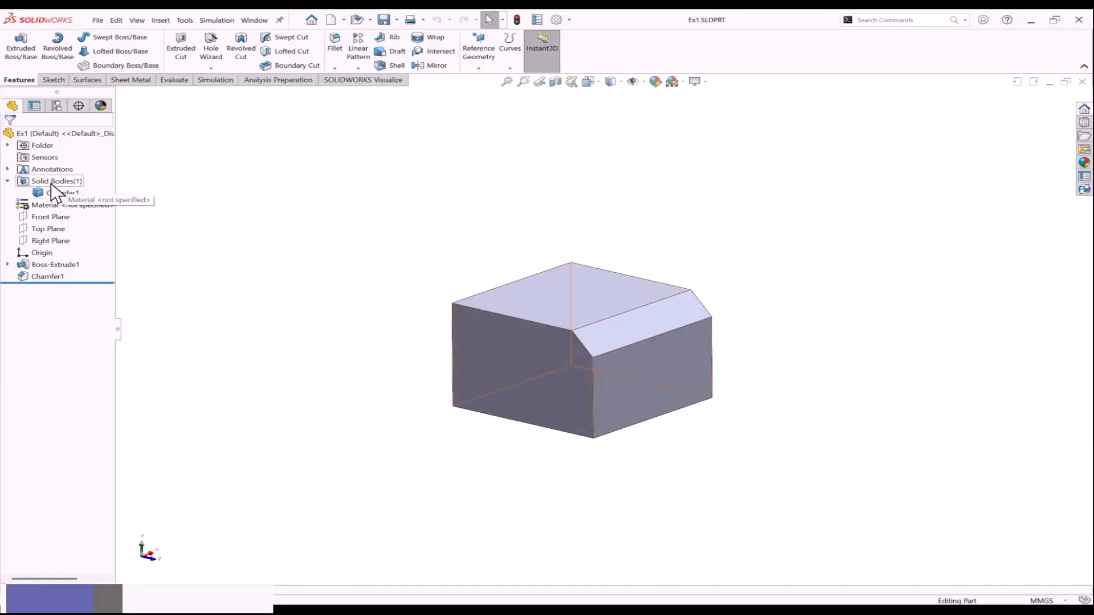
{"action": "left_click", "coordinate": [8, 181]}
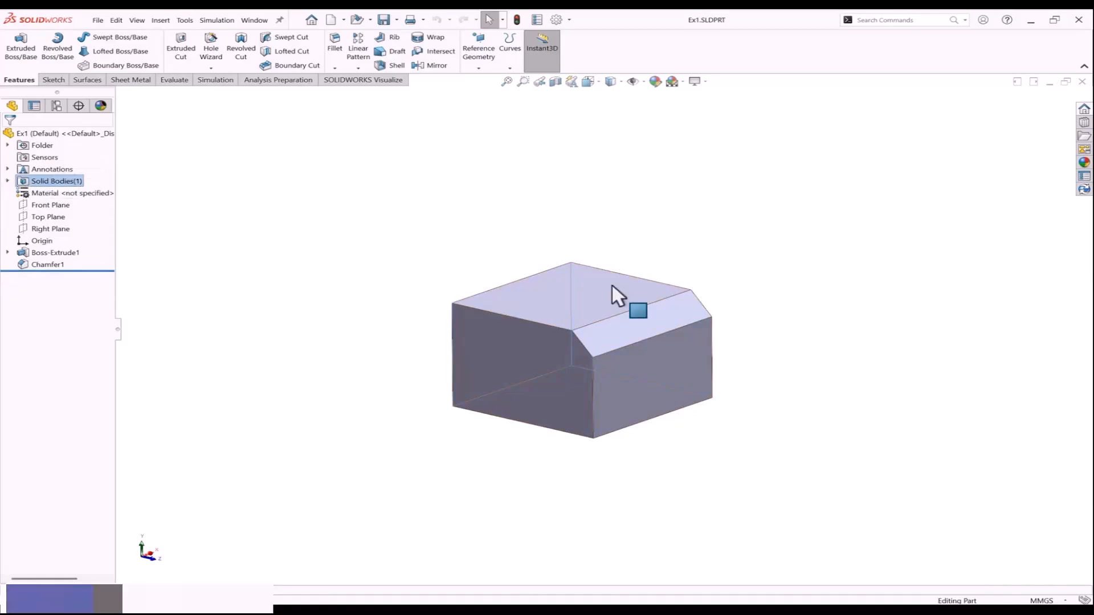
Highlight several faces of the chamfered block in turn to examine what a face is, and clear the selection.
{"action": "left_click", "coordinate": [337, 225]}
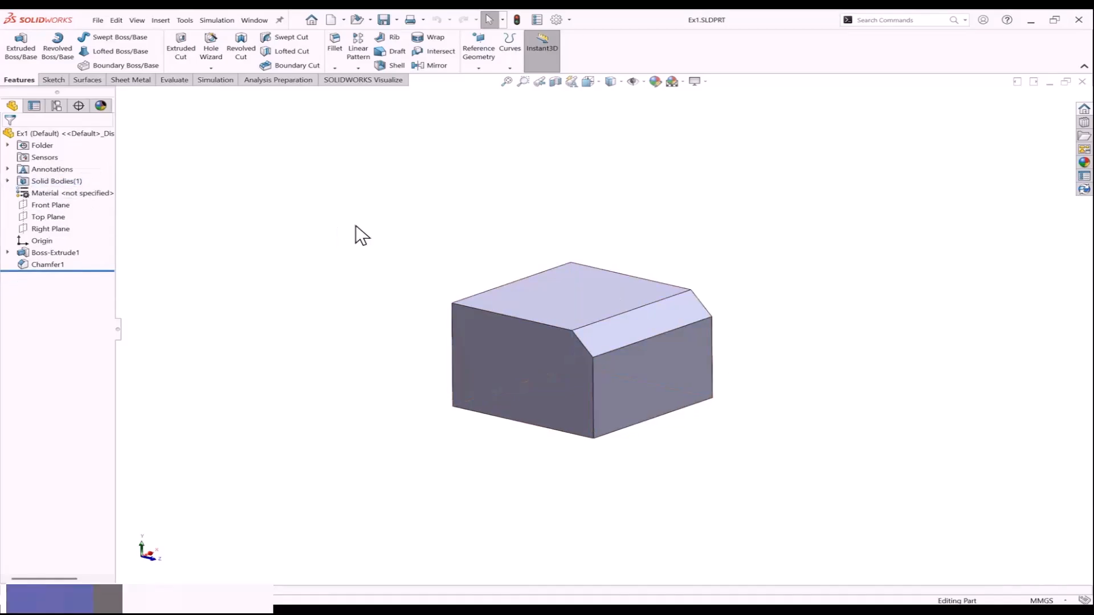
{"action": "left_click", "coordinate": [561, 302]}
{"action": "left_click", "coordinate": [501, 384]}
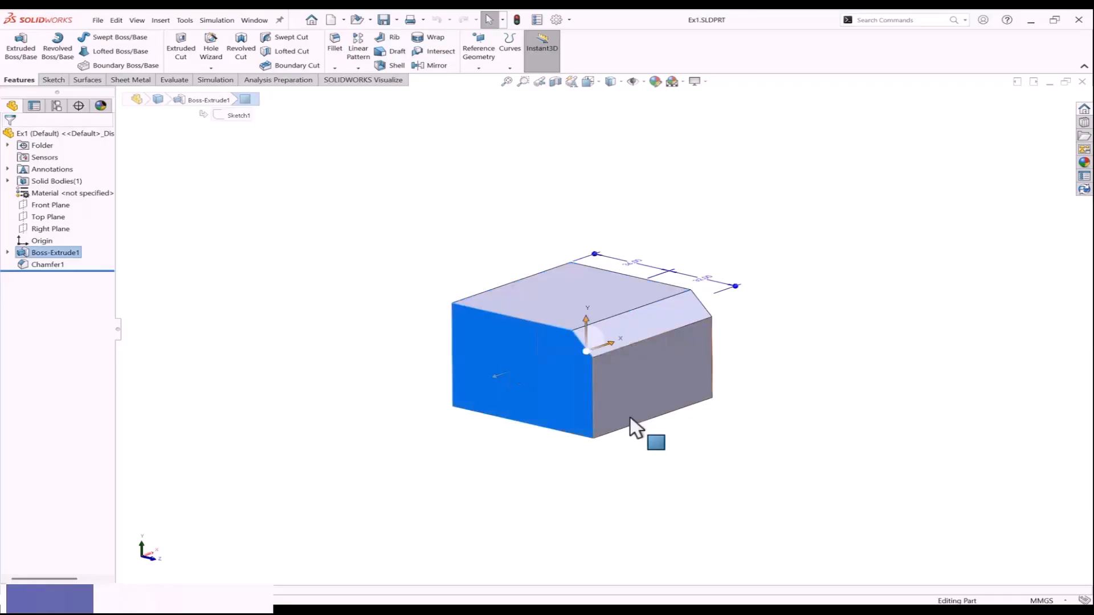
{"action": "left_click", "coordinate": [676, 312]}
{"action": "left_click", "coordinate": [672, 379]}
{"action": "left_click", "coordinate": [528, 390]}
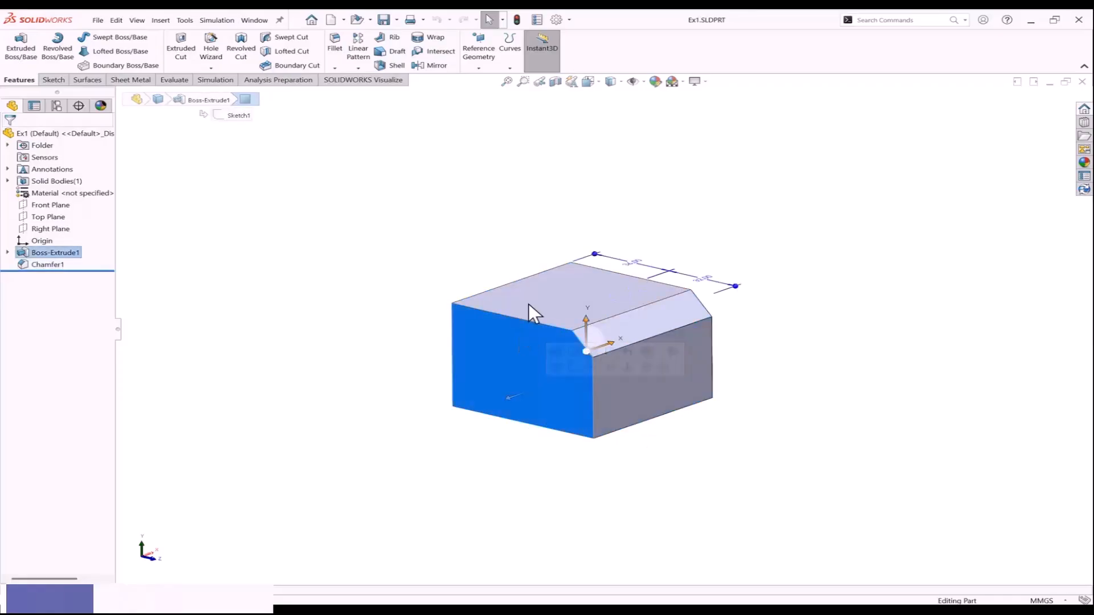
{"action": "left_click", "coordinate": [305, 325]}
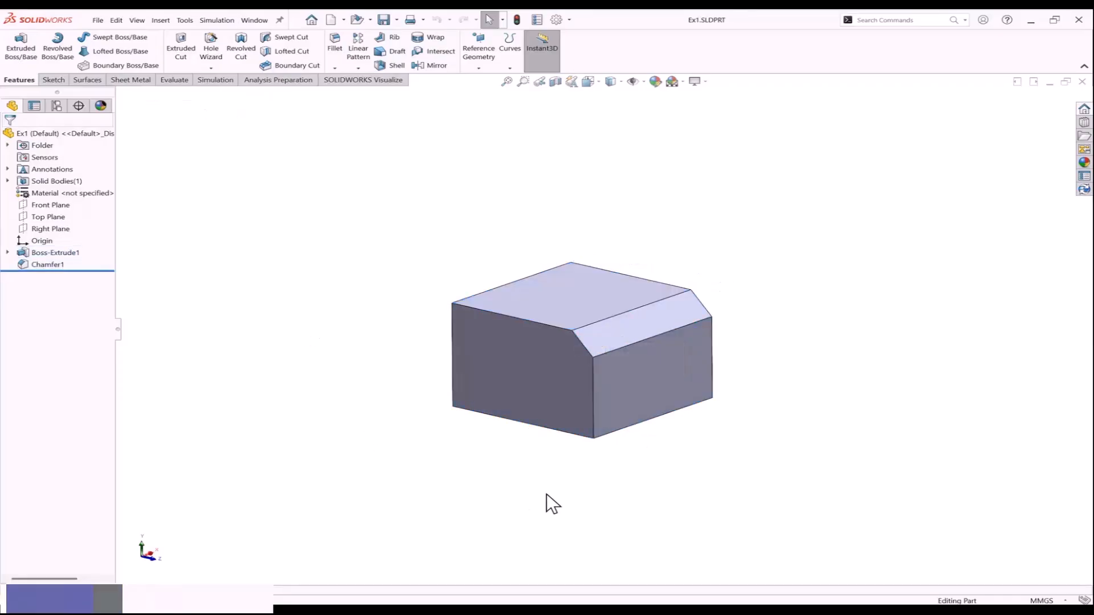
Highlight individual edges and a corner vertex of the block, and examine its other corners.
{"action": "left_click", "coordinate": [591, 392]}
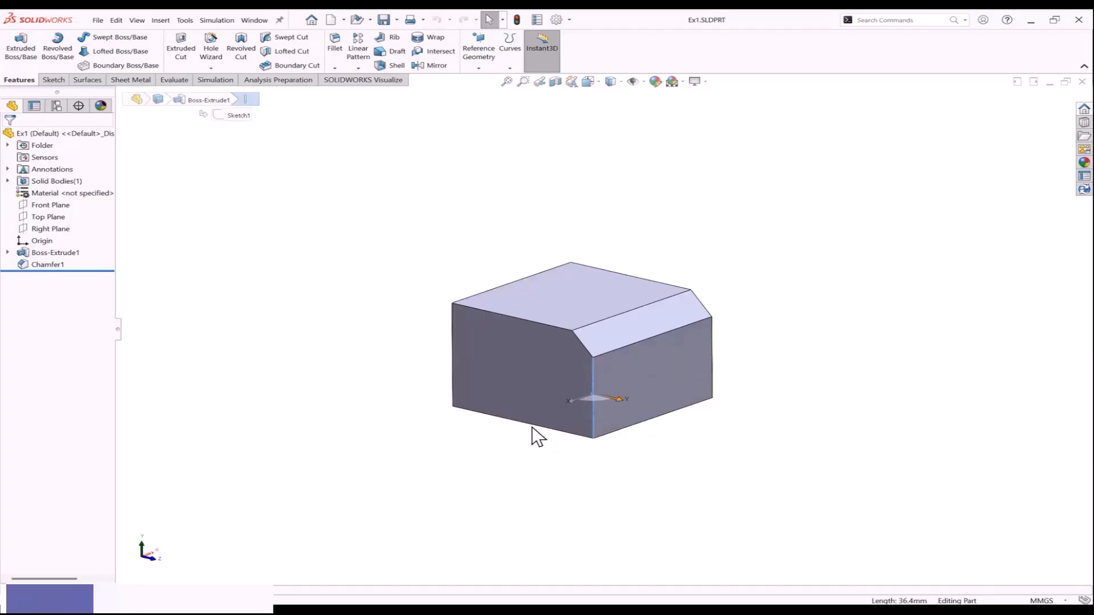
{"action": "left_click", "coordinate": [531, 426]}
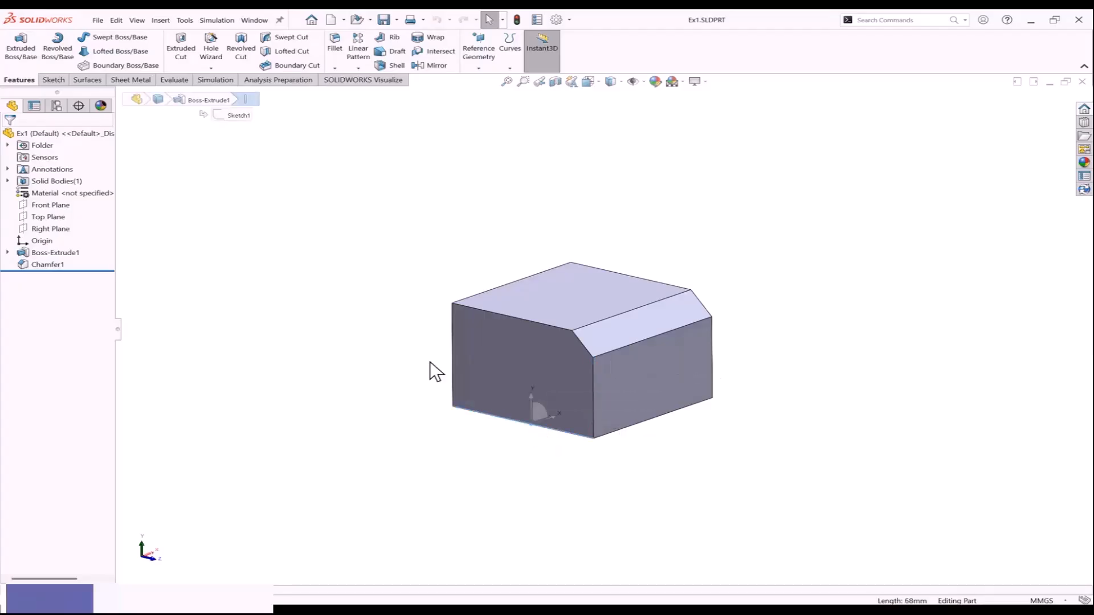
{"action": "left_click", "coordinate": [452, 340]}
{"action": "left_click", "coordinate": [415, 289]}
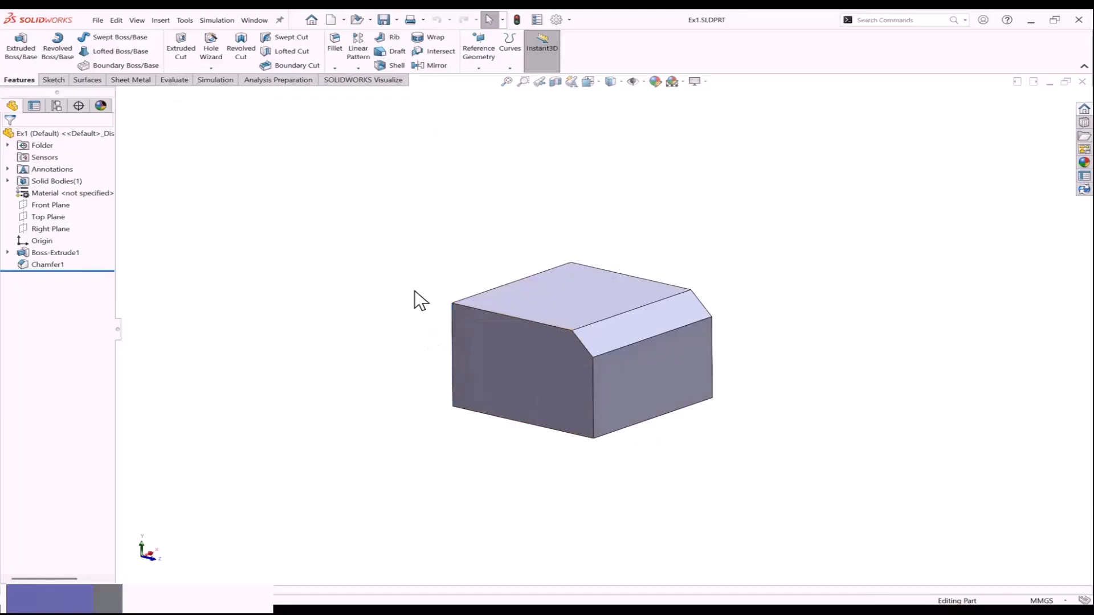
{"action": "left_click", "coordinate": [453, 302]}
{"action": "middle_click_drag", "start_coordinate": [444, 309], "coordinate": [518, 451]}
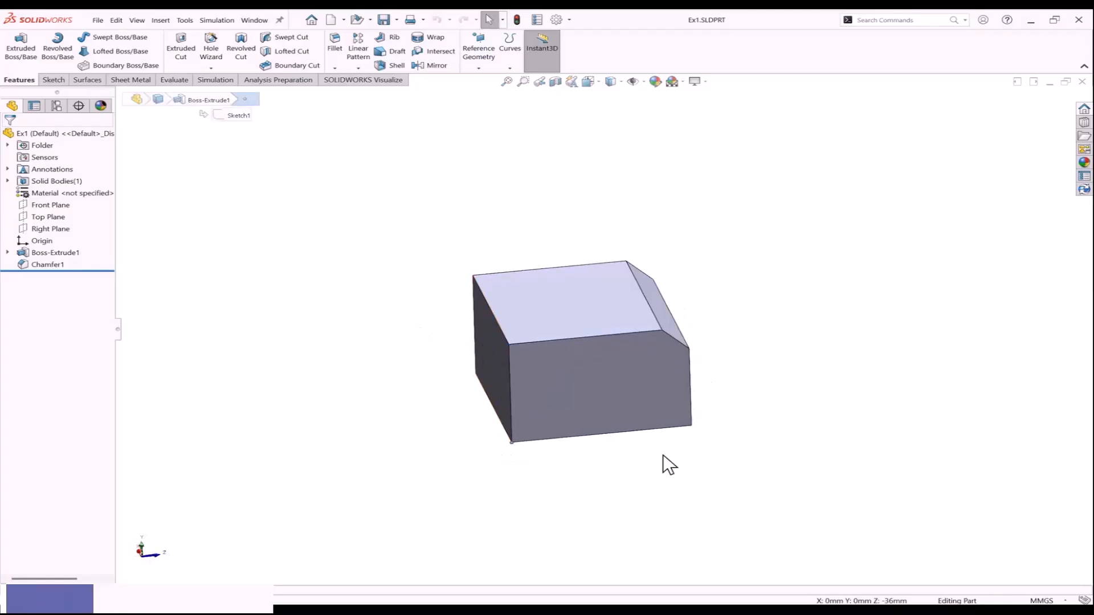
{"action": "middle_click_drag", "start_coordinate": [694, 432], "coordinate": [511, 459]}
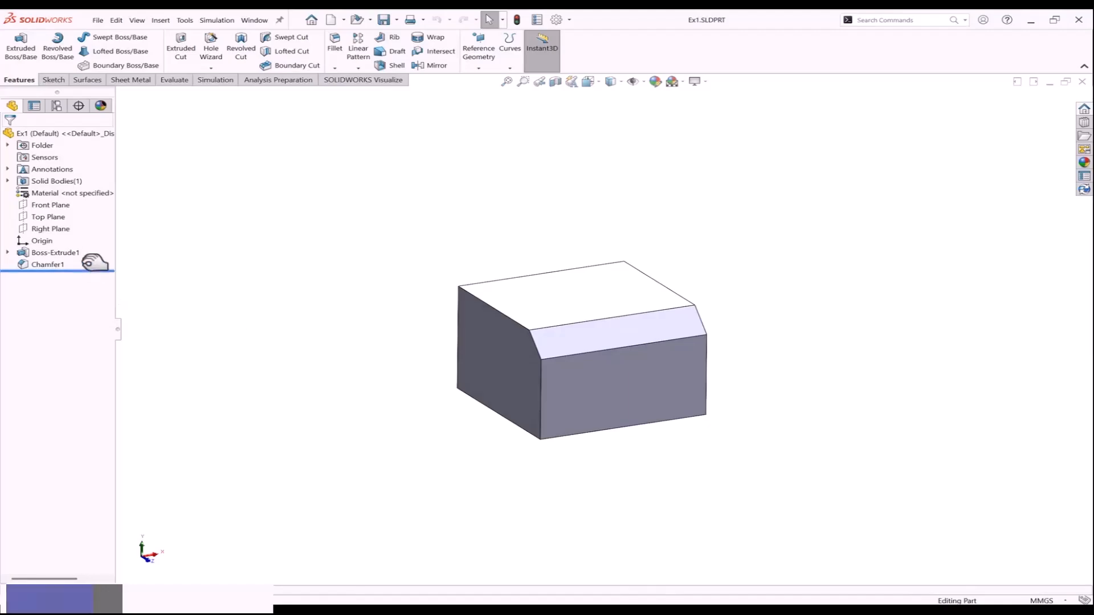
Roll the model back to before Boss-Extrude1 and sketch a corner rectangle from the origin on the Front Plane, about 41.7 mm high.
{"action": "left_click_drag", "start_coordinate": [94, 270], "coordinate": [96, 234]}
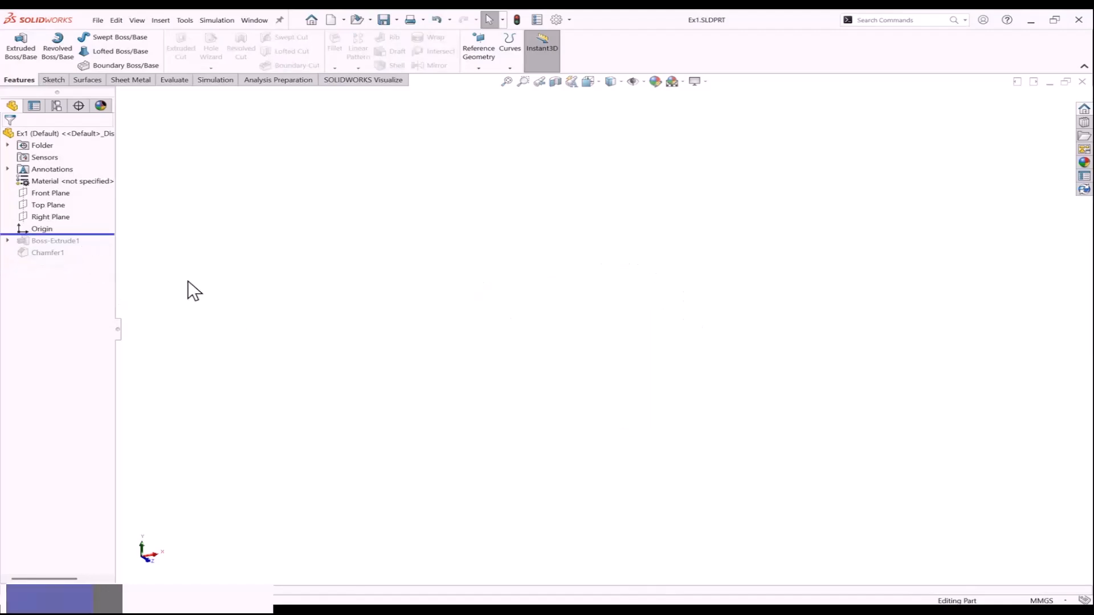
{"action": "left_click", "coordinate": [67, 194]}
{"action": "scroll", "coordinate": [689, 402], "scroll_direction": "down", "scroll_amount": 2}
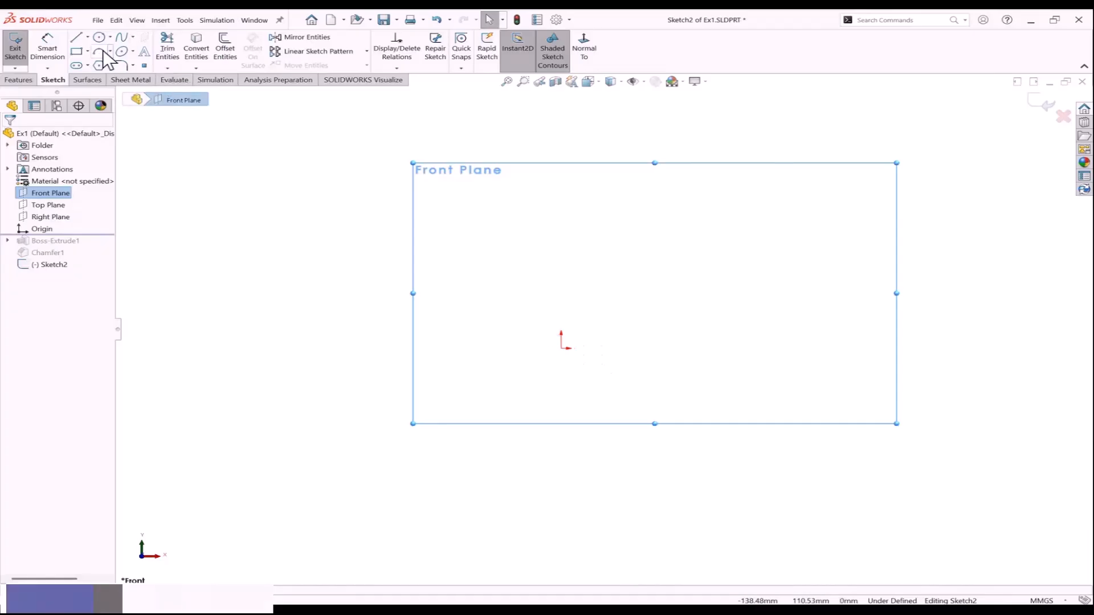
{"action": "left_click", "coordinate": [76, 51]}
{"action": "left_click_drag", "start_coordinate": [561, 347], "coordinate": [750, 249]}
{"action": "key", "text": "Escape"}
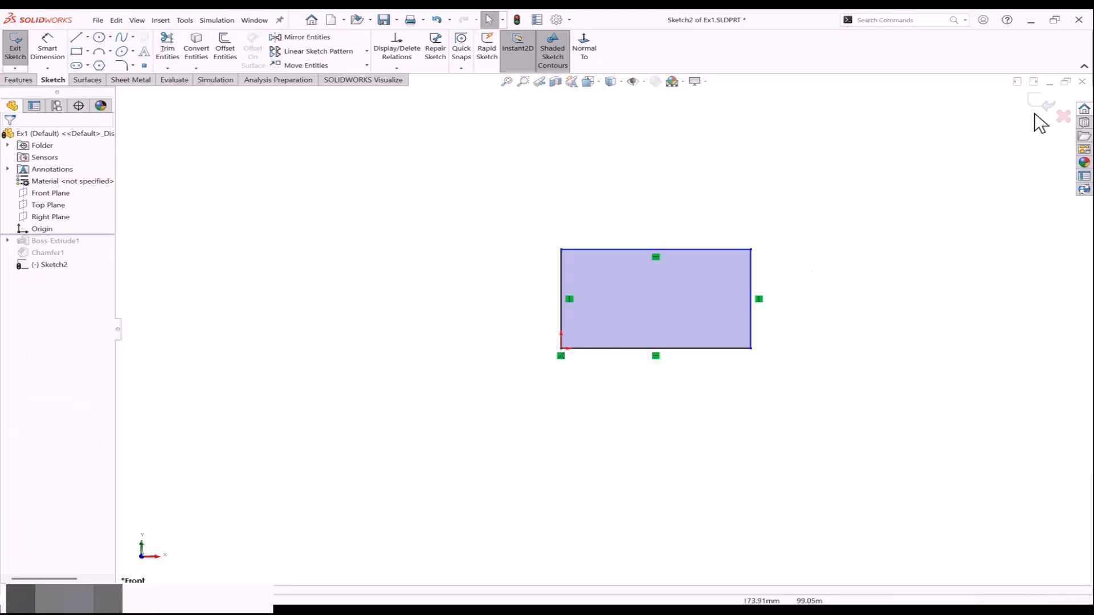
{"action": "left_click", "coordinate": [1046, 105]}
Extrude the new rectangle into a solid block 10 mm thick.
{"action": "mouse_move", "coordinate": [724, 250]}
{"action": "middle_mouse_down"}
{"action": "mouse_move", "coordinate": [812, 222]}
{"action": "mouse_move", "coordinate": [740, 246]}
{"action": "mouse_move", "coordinate": [689, 242]}
{"action": "mouse_move", "coordinate": [654, 350]}
{"action": "middle_mouse_up"}
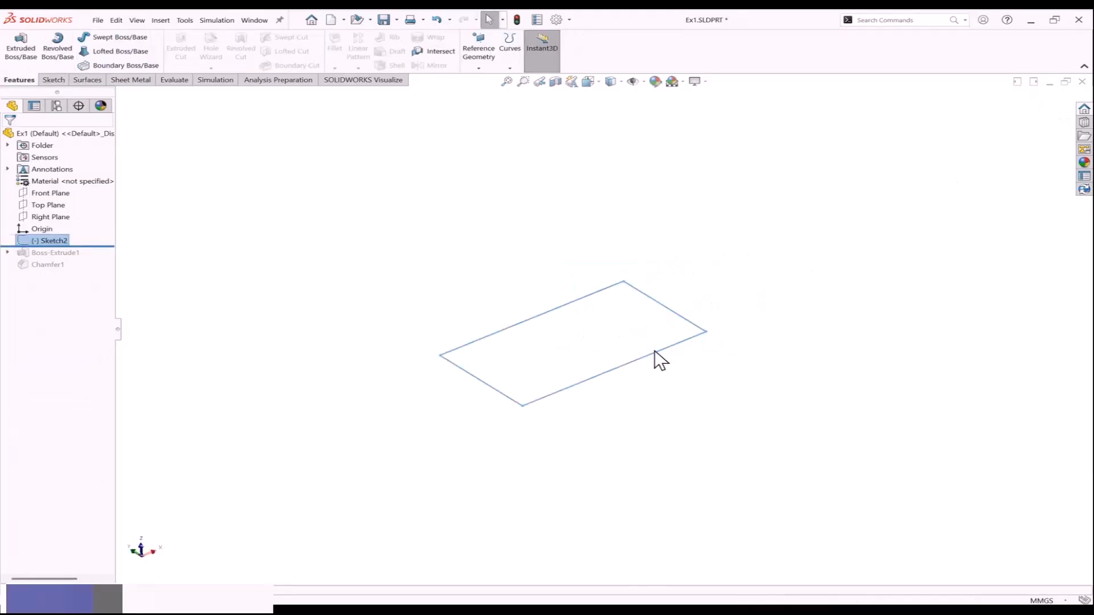
{"action": "left_click", "coordinate": [25, 55]}
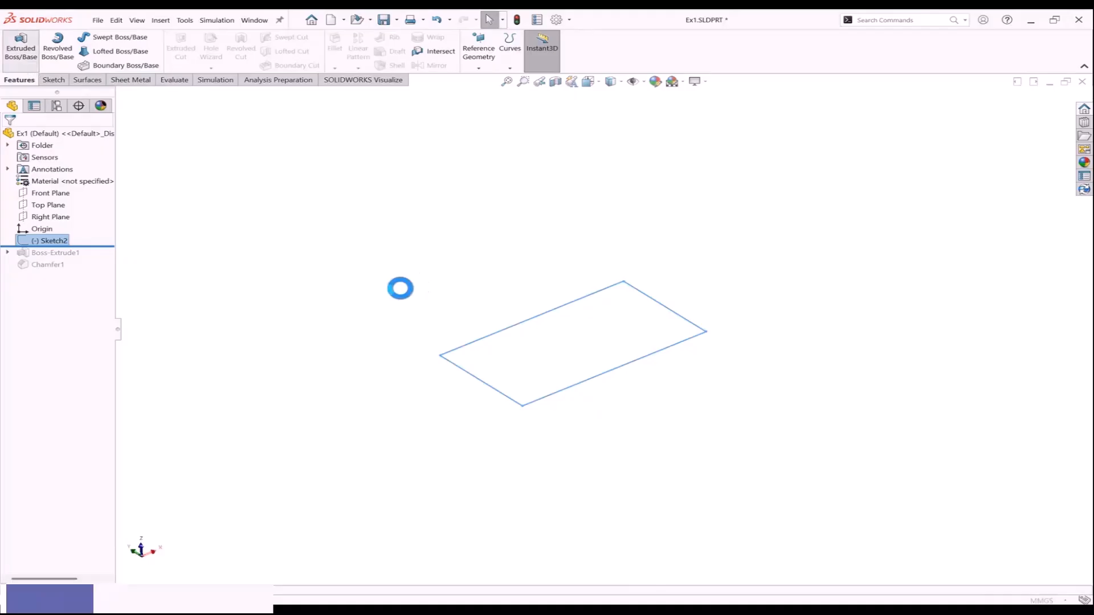
{"action": "left_click", "coordinate": [1034, 103]}
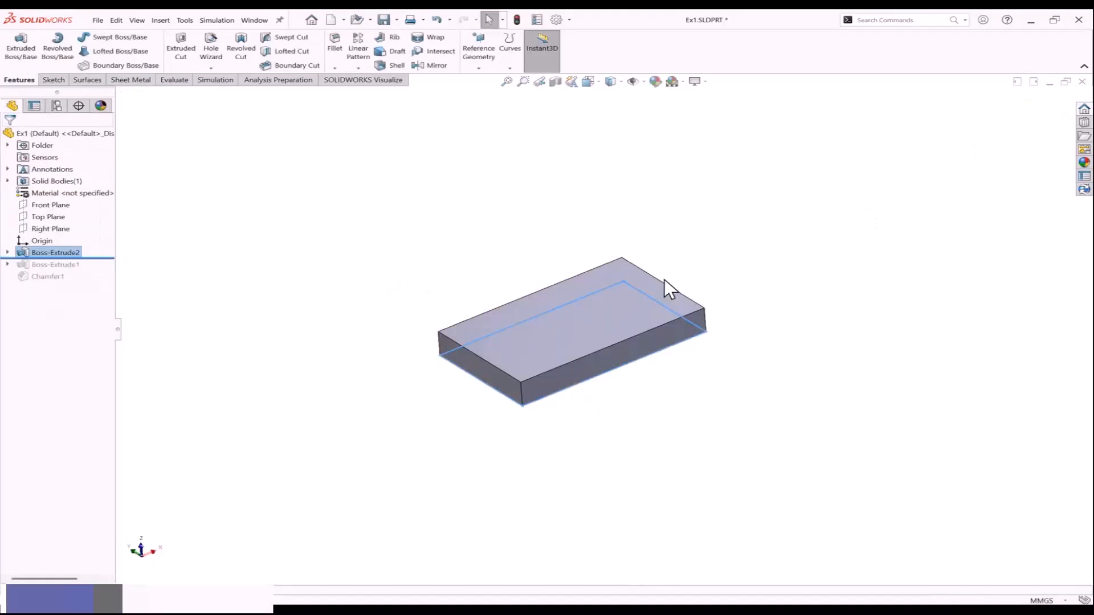
{"action": "middle_click_drag", "start_coordinate": [664, 279], "coordinate": [671, 261]}
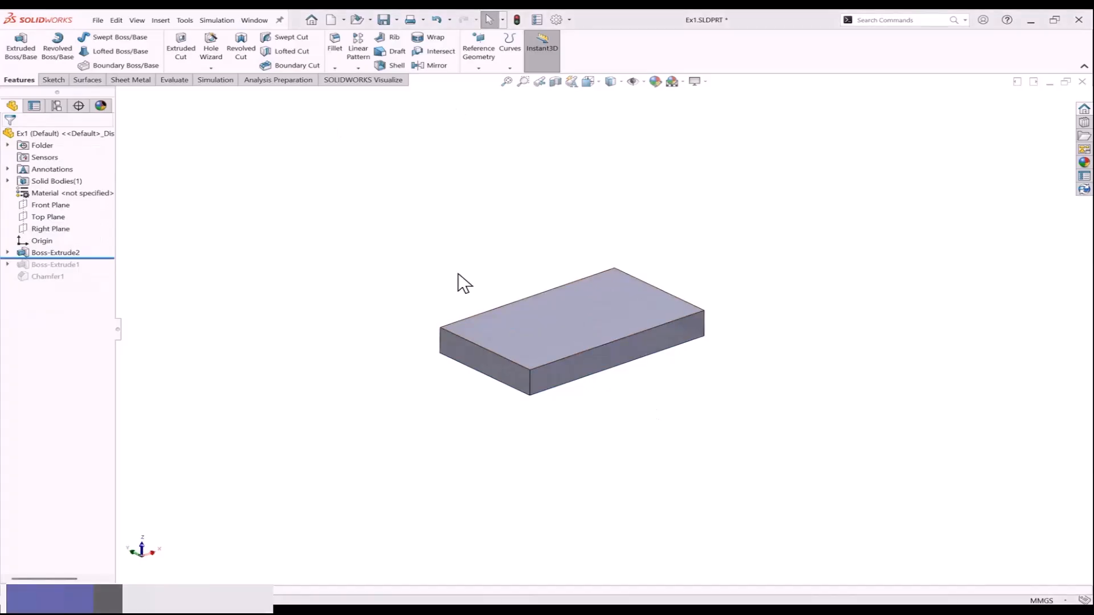
{"action": "middle_click_drag", "start_coordinate": [530, 240], "coordinate": [529, 269]}
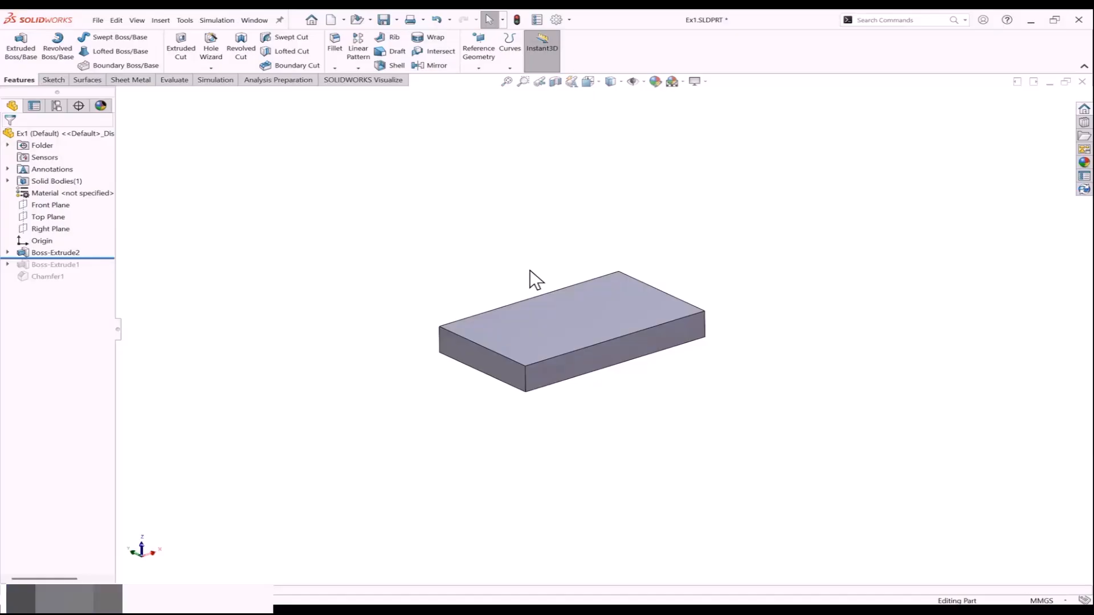
Turn on the visibility of origins and outline the origin at the block's corner.
{"action": "left_click", "coordinate": [644, 82]}
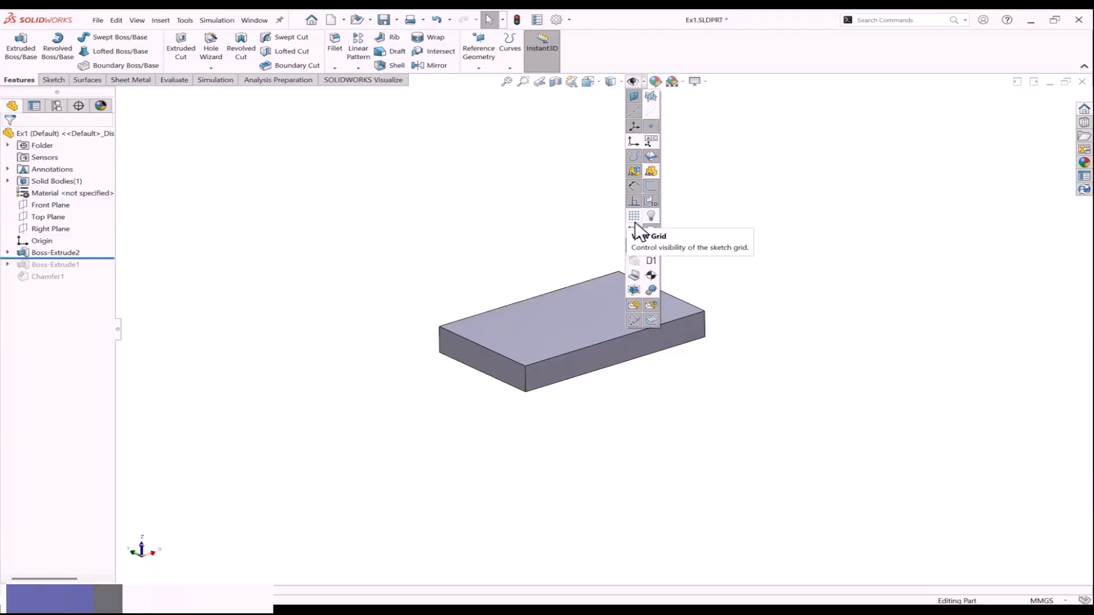
{"action": "left_click", "coordinate": [634, 139]}
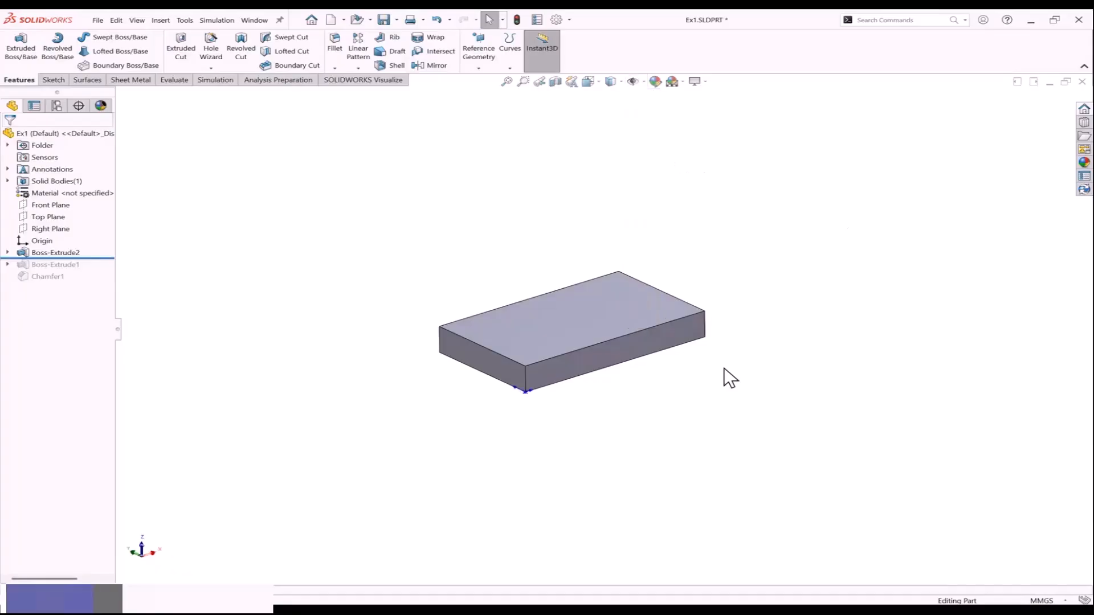
{"action": "left_click_drag", "start_coordinate": [445, 428], "coordinate": [568, 376]}
{"action": "left_click_drag", "start_coordinate": [501, 423], "coordinate": [573, 383]}
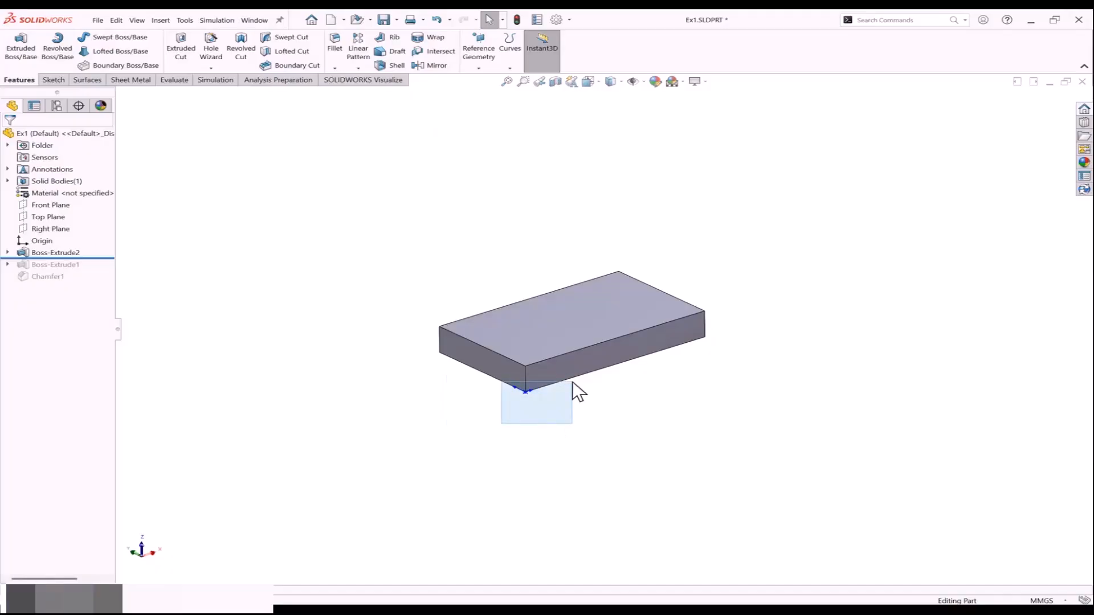
{"action": "left_click_drag", "start_coordinate": [572, 381], "coordinate": [573, 384]}
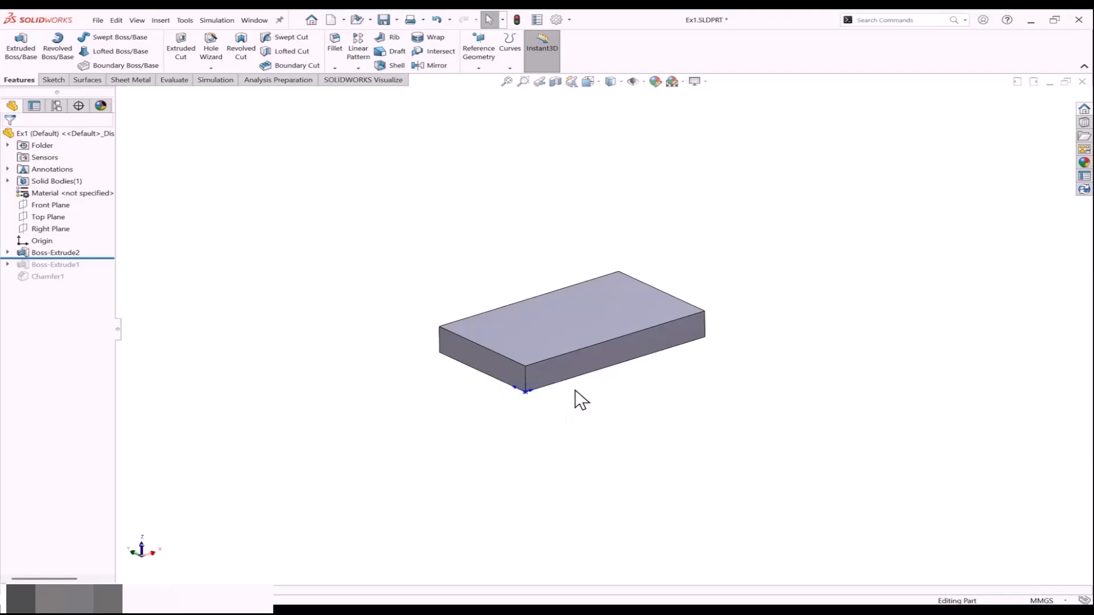
Examine the origin at the block's lower corner up close and from different angles.
{"action": "middle_click_drag", "start_coordinate": [576, 396], "coordinate": [618, 419]}
{"action": "scroll", "coordinate": [615, 422], "scroll_direction": "down", "scroll_amount": 4}
{"action": "middle_click_drag", "start_coordinate": [569, 373], "coordinate": [545, 422]}
{"action": "left_click_drag", "start_coordinate": [545, 422], "coordinate": [641, 365]}
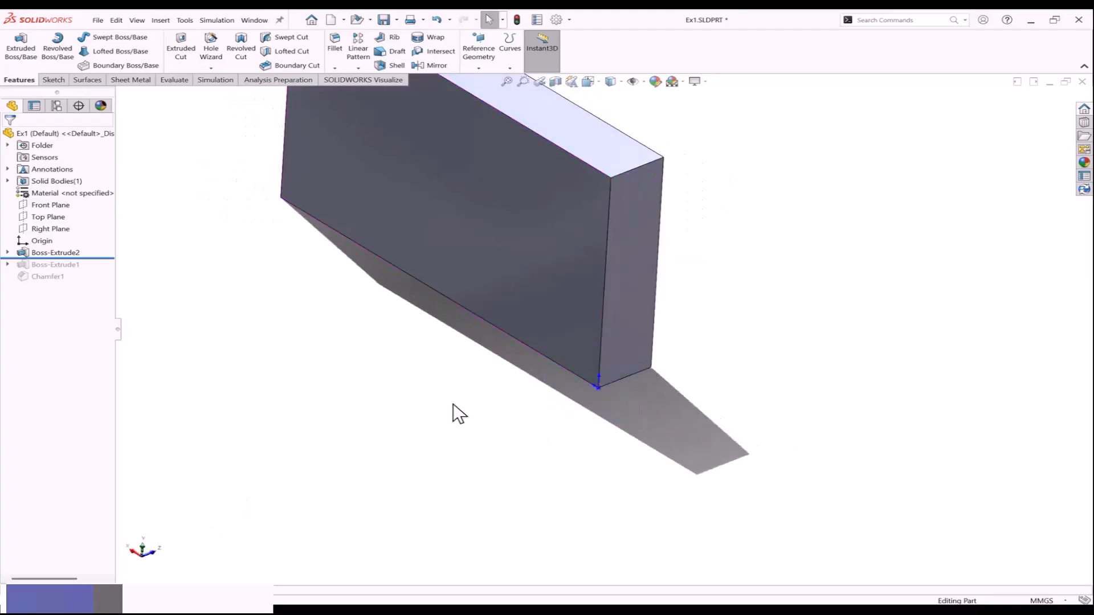
{"action": "left_click_drag", "start_coordinate": [523, 350], "coordinate": [659, 426]}
{"action": "left_click_drag", "start_coordinate": [550, 434], "coordinate": [655, 371]}
{"action": "middle_click_drag", "start_coordinate": [593, 440], "coordinate": [597, 329]}
{"action": "scroll", "coordinate": [536, 363], "scroll_direction": "down", "scroll_amount": 1}
{"action": "scroll", "coordinate": [596, 333], "scroll_direction": "up", "scroll_amount": 3}
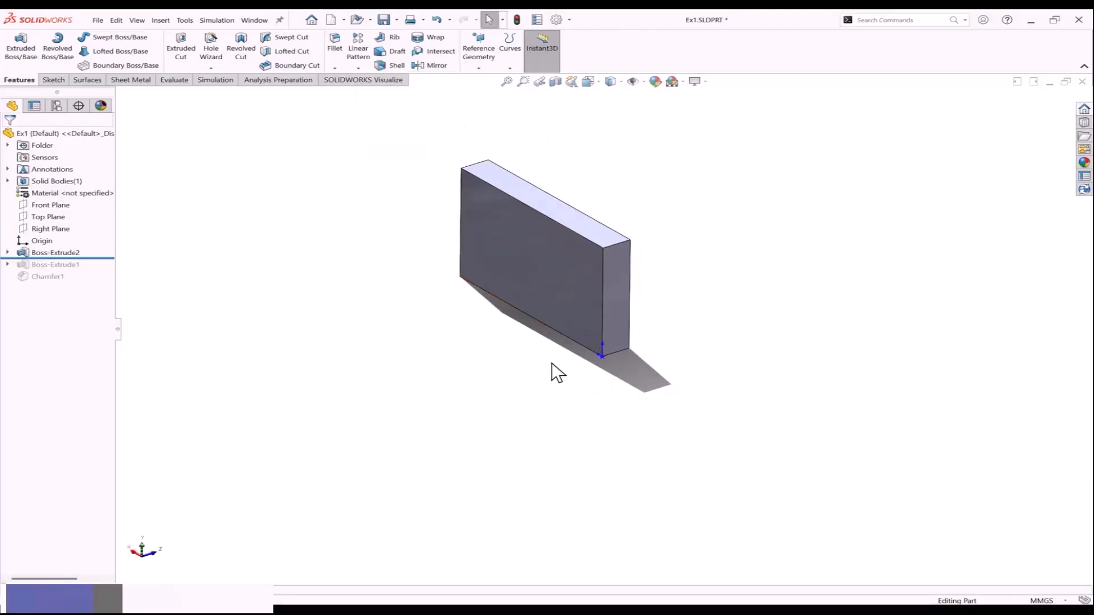
{"action": "left_click_drag", "start_coordinate": [567, 383], "coordinate": [652, 337]}
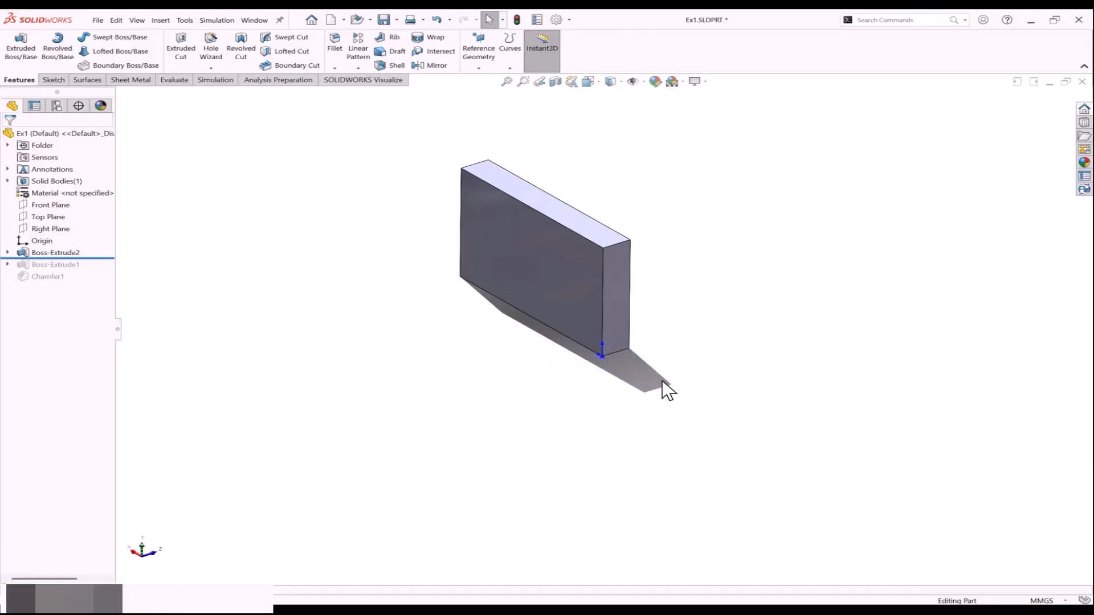
View the block from its opposite side and outline the orientation triad to examine its axes.
{"action": "middle_click_drag", "start_coordinate": [664, 391], "coordinate": [590, 254]}
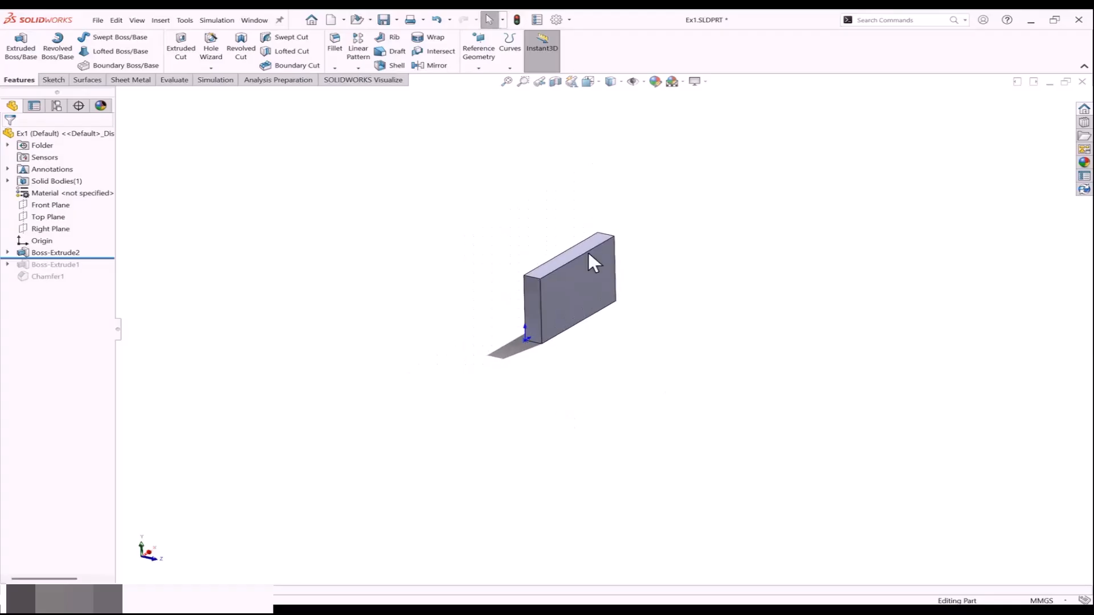
{"action": "scroll", "coordinate": [588, 251], "scroll_direction": "down", "scroll_amount": 1}
{"action": "scroll", "coordinate": [683, 281], "scroll_direction": "down", "scroll_amount": 1}
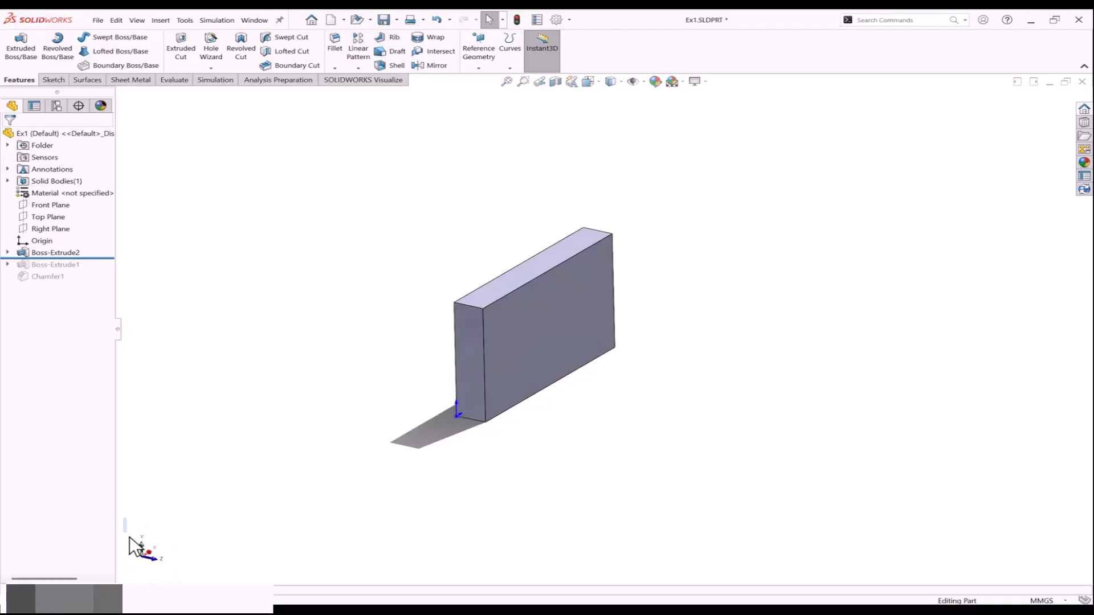
{"action": "left_click_drag", "start_coordinate": [123, 519], "coordinate": [195, 578]}
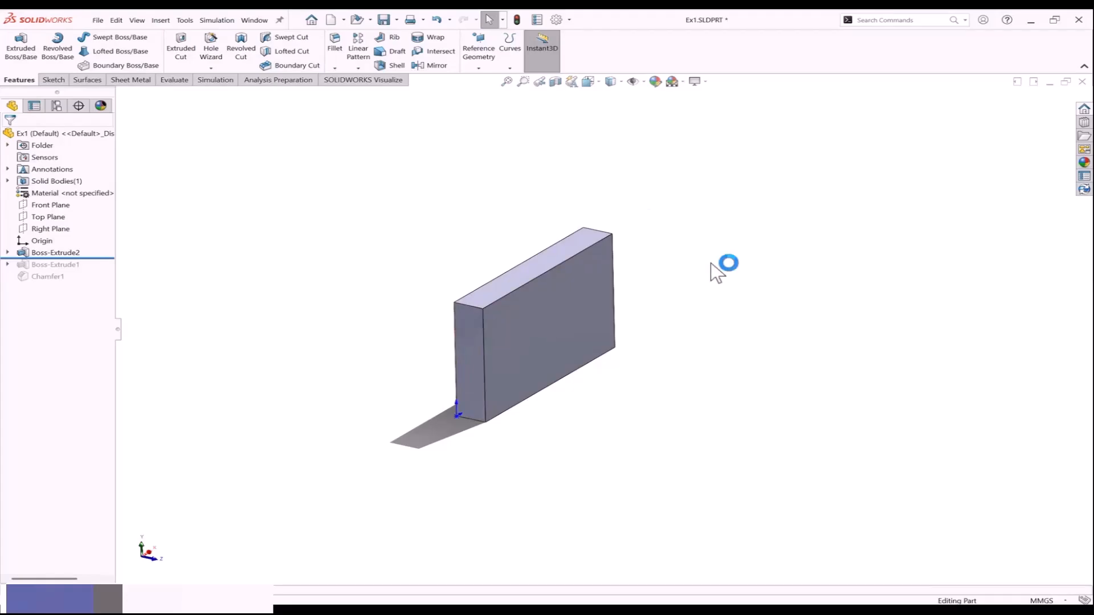
Start a reference coordinate system and position it on the vertex at the near upper corner of the block.
{"action": "left_click", "coordinate": [509, 68]}
{"action": "left_click", "coordinate": [479, 66]}
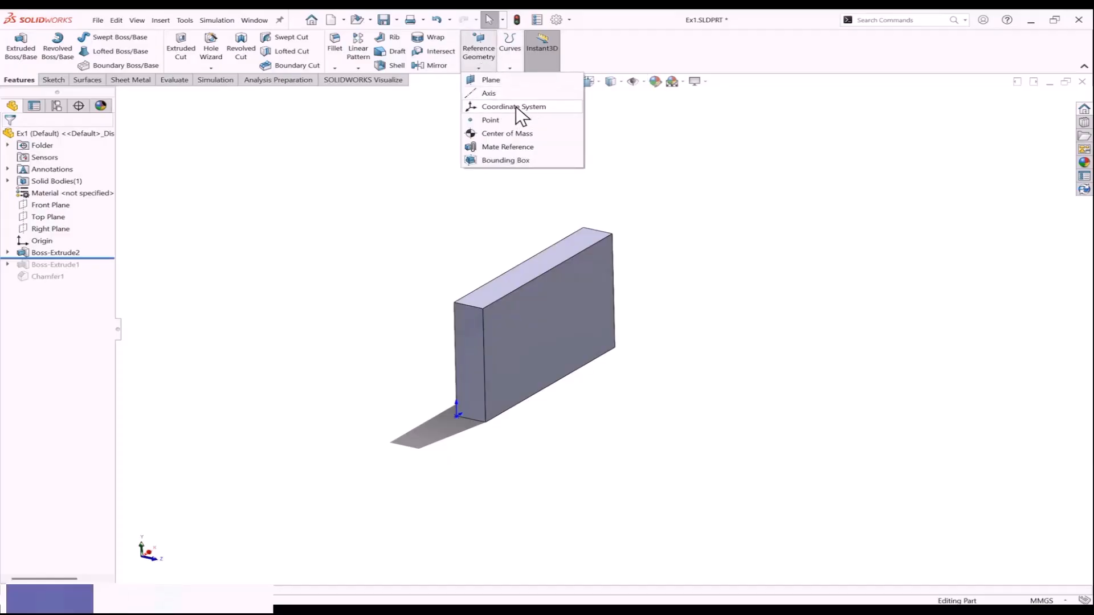
{"action": "left_click", "coordinate": [518, 108]}
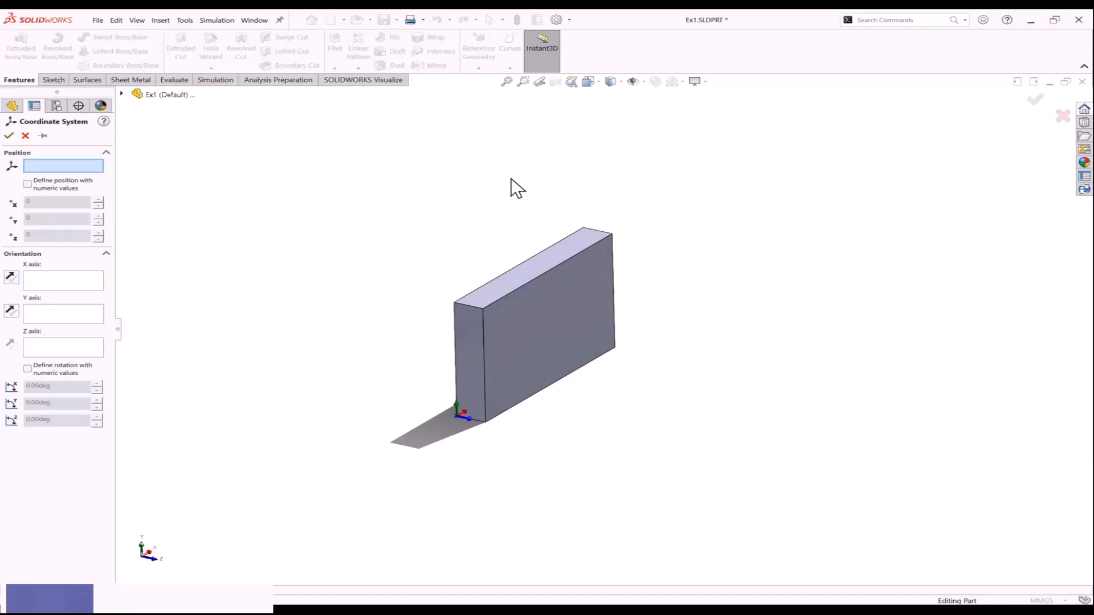
{"action": "left_click", "coordinate": [497, 285]}
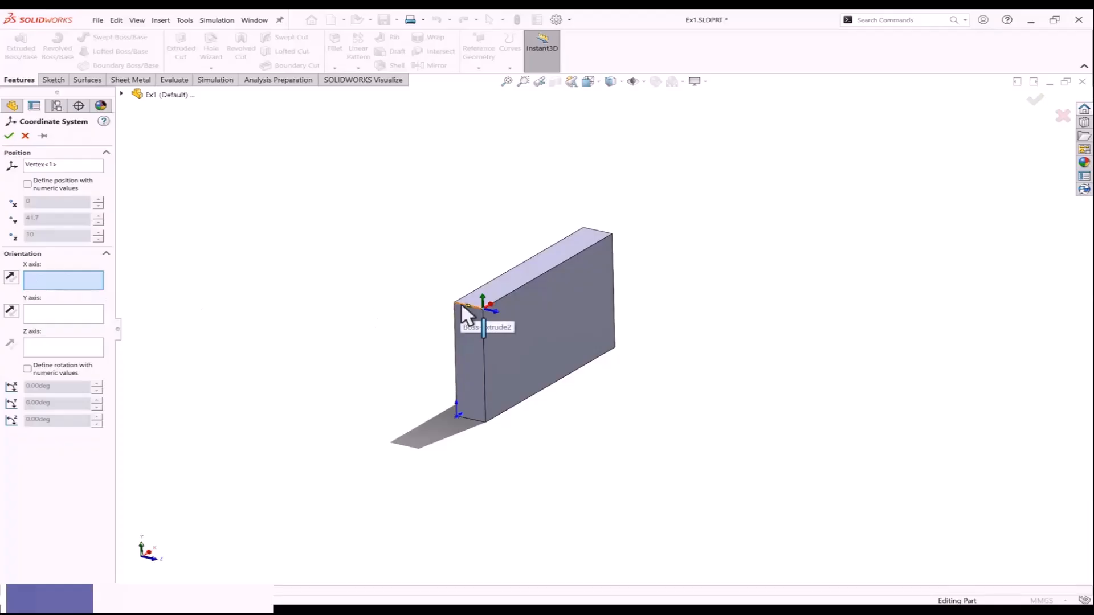
Align the coordinate system's X axis with the vertical edge, Y with the long top edge and Z with the short one, reversing Y and Z.
{"action": "left_click", "coordinate": [483, 321]}
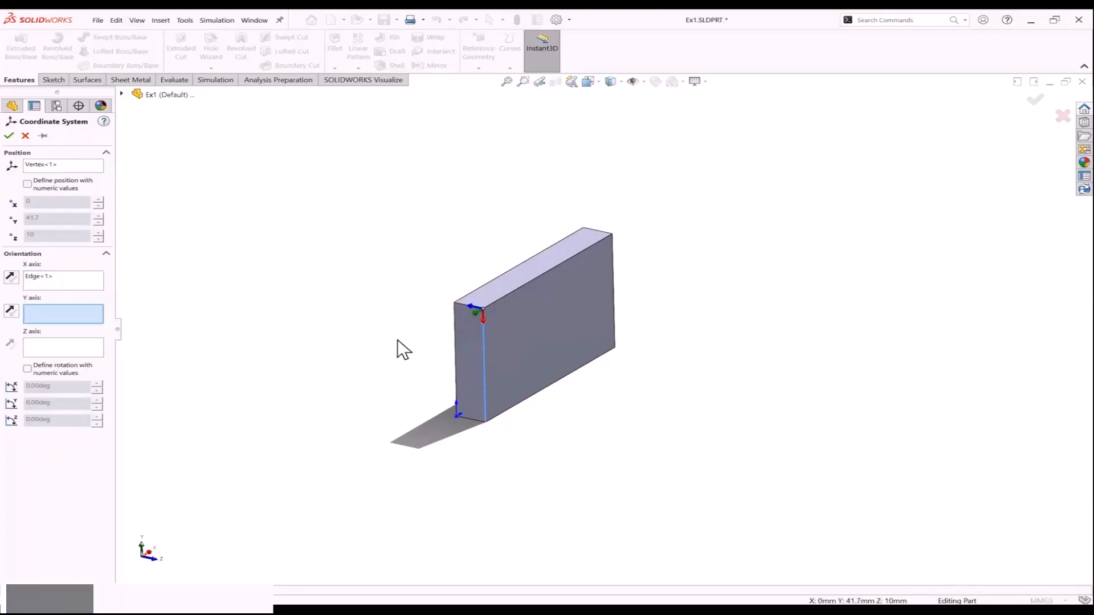
{"action": "left_click", "coordinate": [517, 288]}
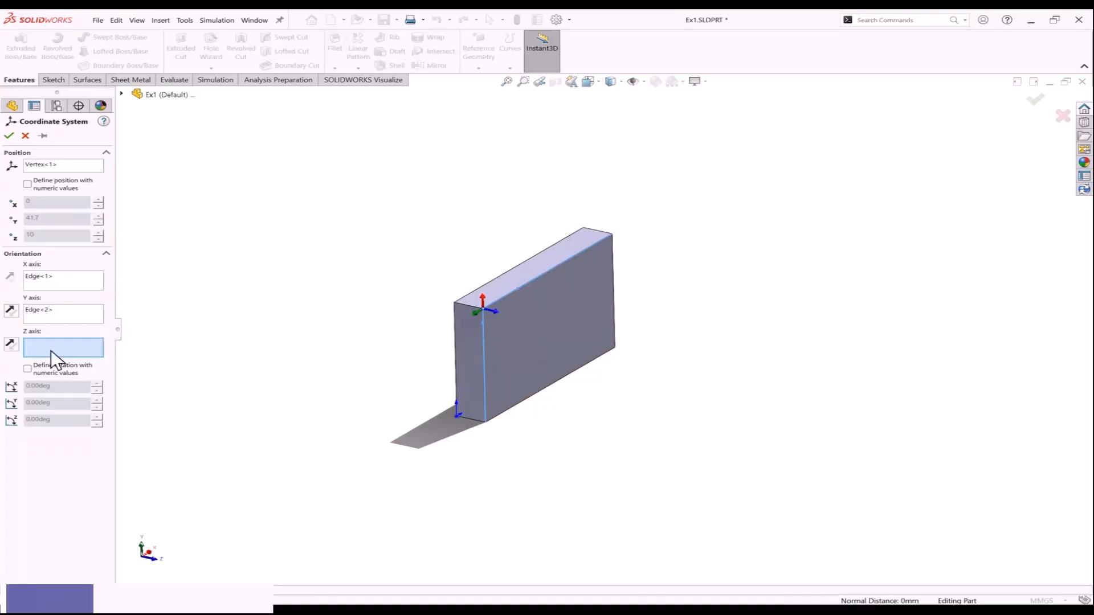
{"action": "left_click", "coordinate": [460, 303]}
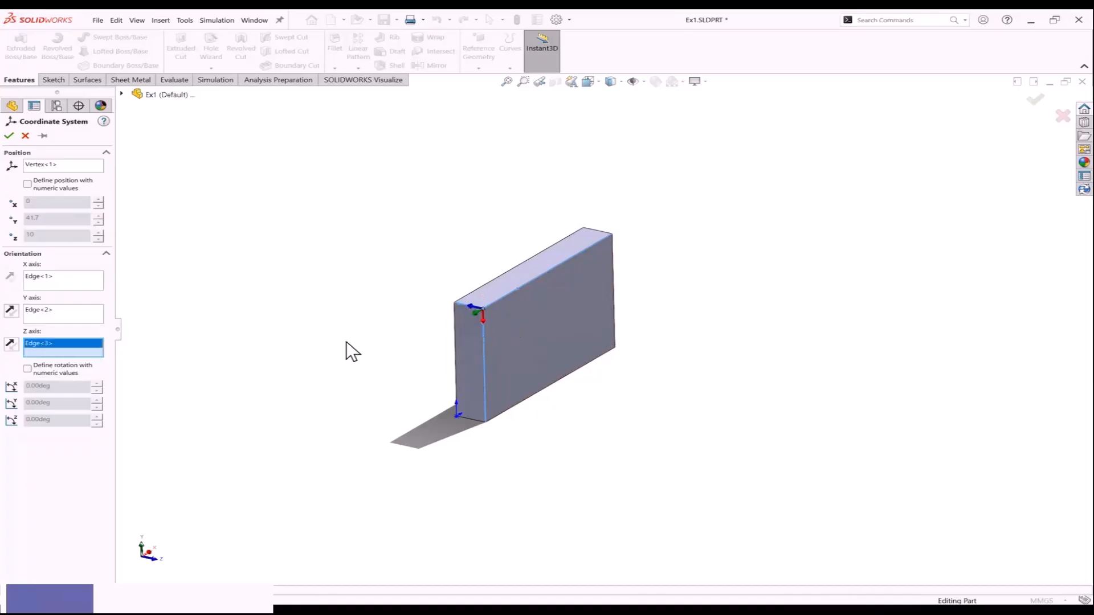
{"action": "left_click", "coordinate": [11, 344]}
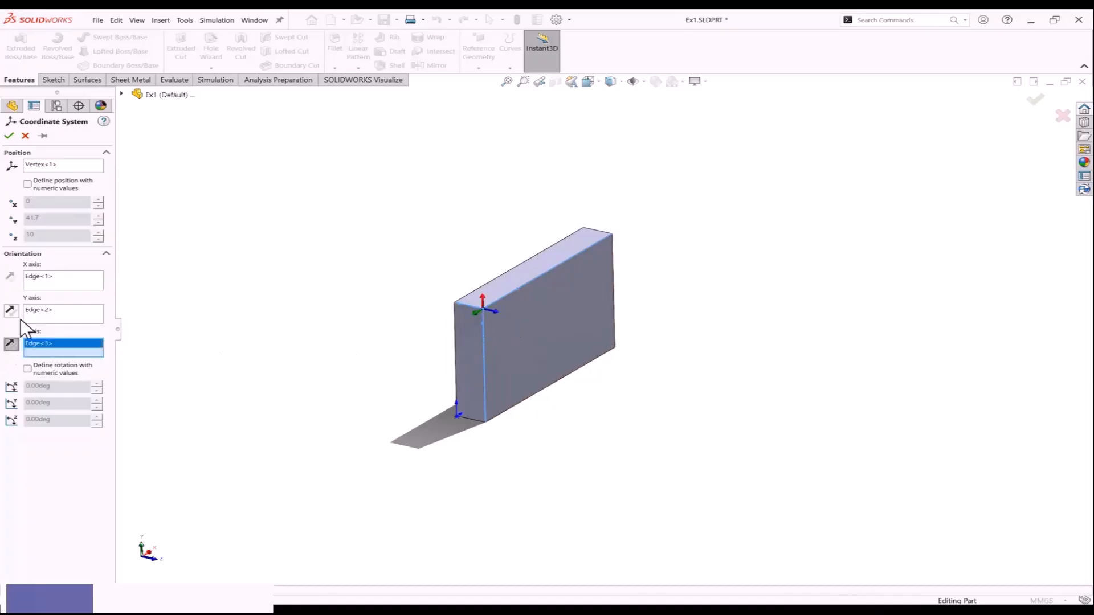
{"action": "left_click", "coordinate": [11, 311]}
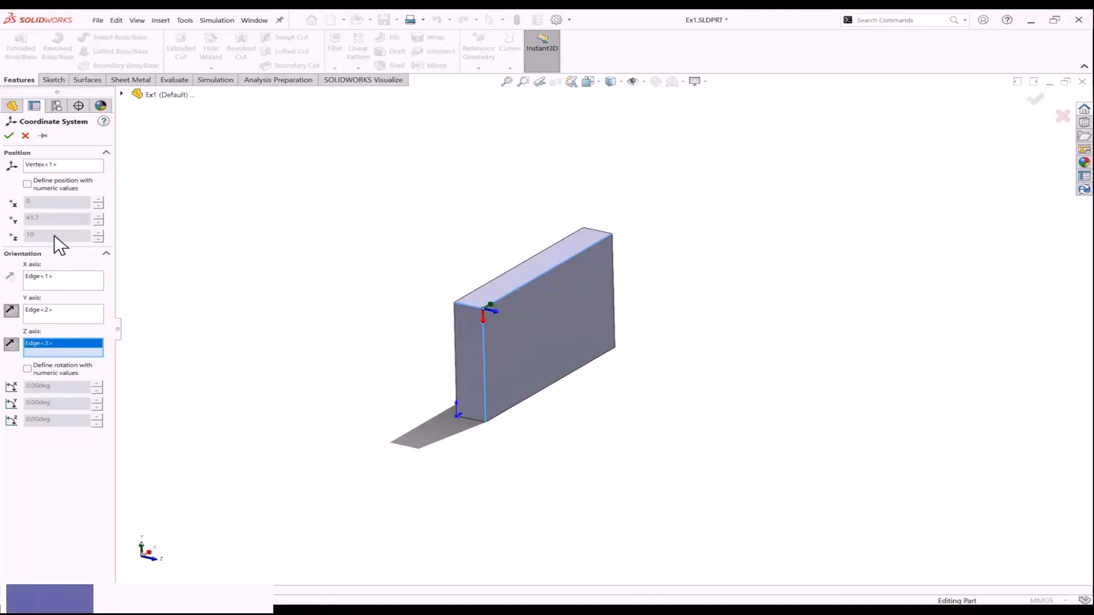
{"action": "left_click", "coordinate": [9, 136]}
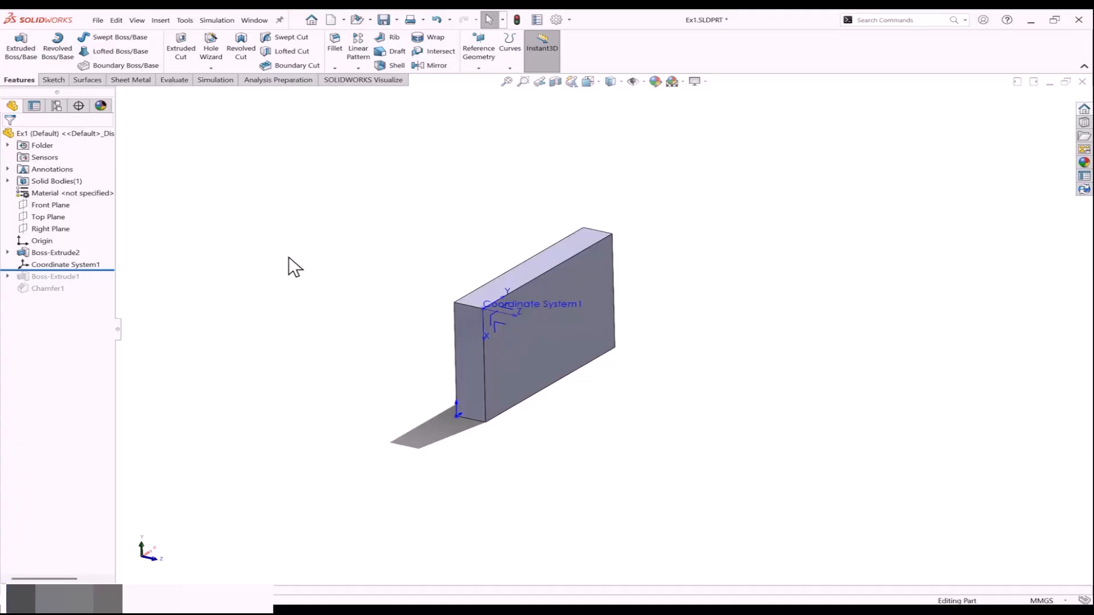
Review the PowerPoint slides on sketch basics up to "Where to Start Sketch" and return to SOLIDWORKS.
{"action": "key", "text": "alt+Tab"}
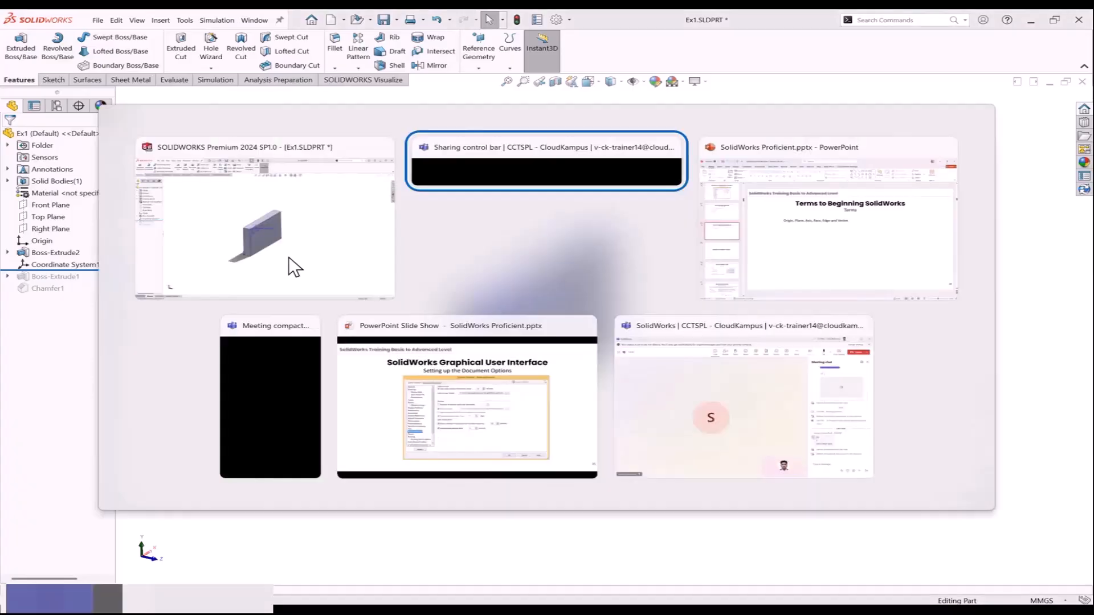
{"action": "key", "text": "alt+Tab"}
{"action": "key", "text": "alt+Tab"}
{"action": "key", "text": "alt+Tab"}
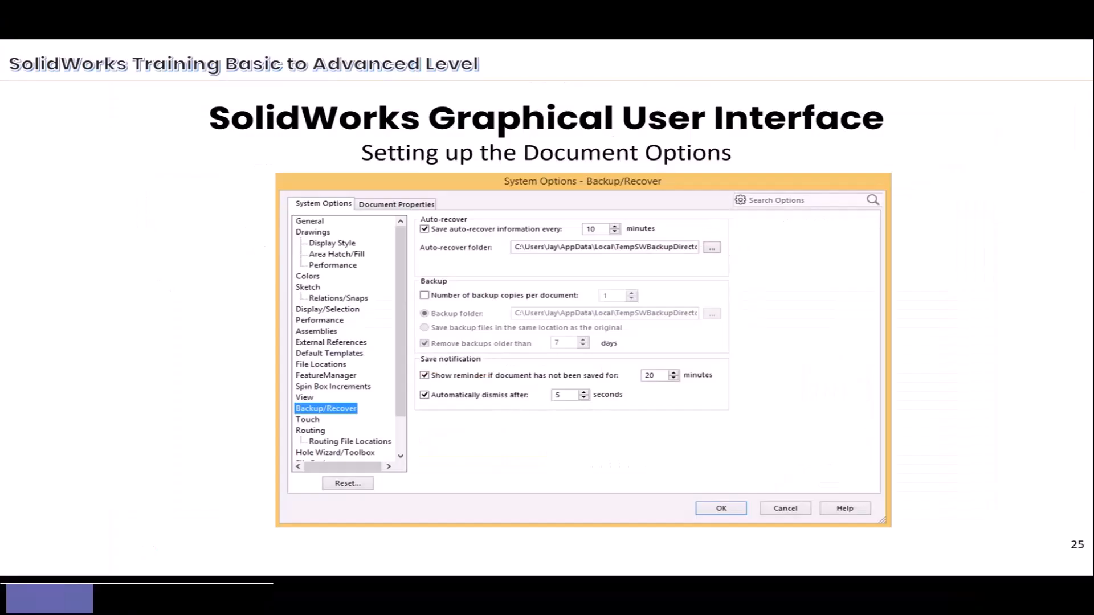
{"action": "key", "text": "Right"}
{"action": "key", "text": "Right"}
{"action": "key", "text": "Right"}
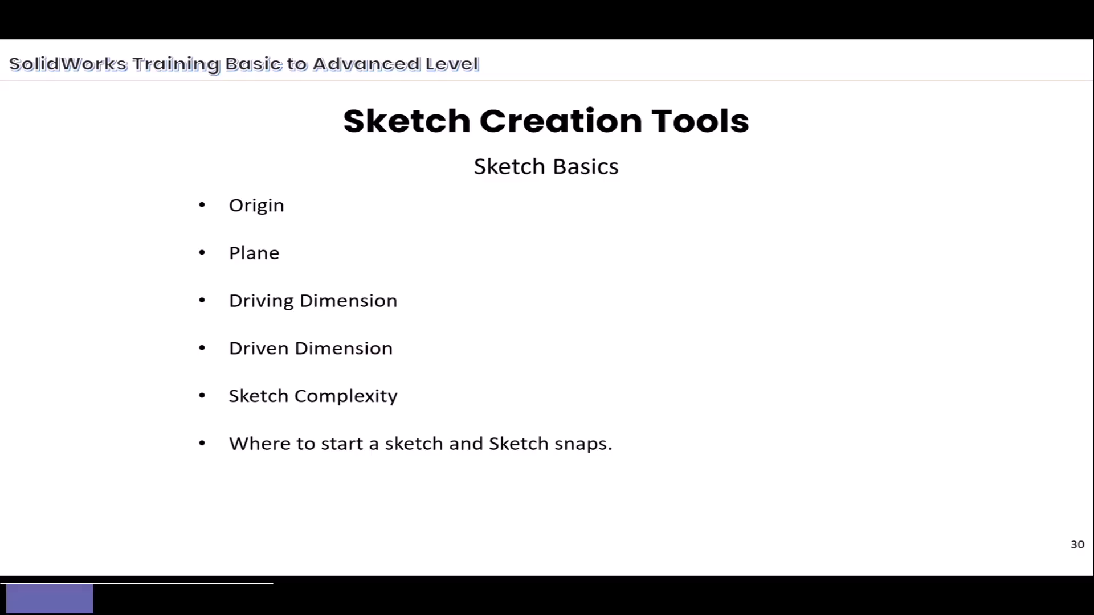
{"action": "key", "text": "Right"}
{"action": "key", "text": "Right"}
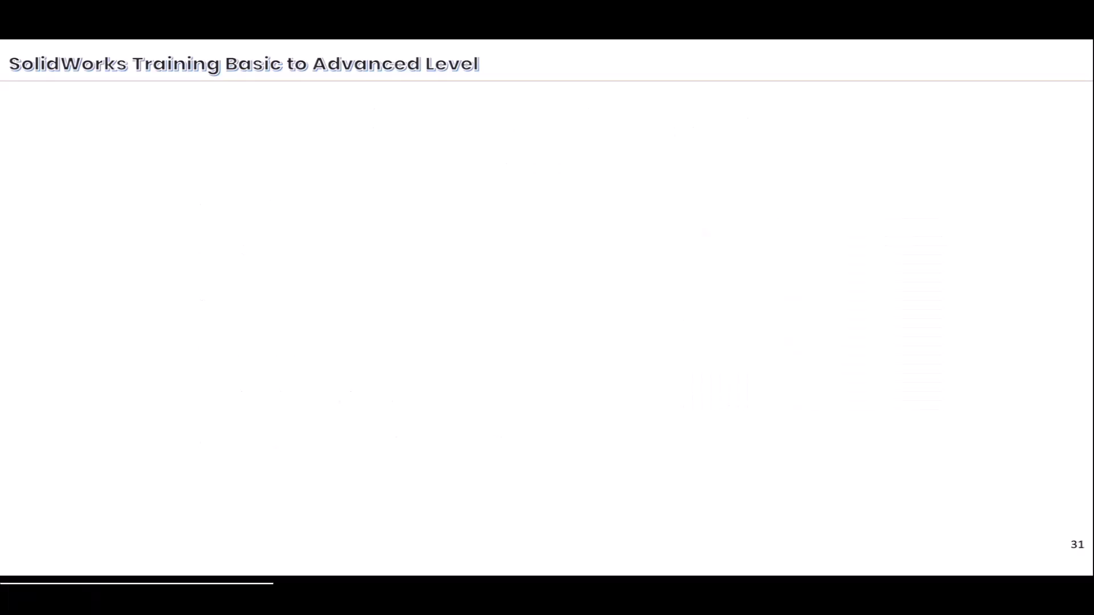
{"action": "key", "text": "Right"}
{"action": "key", "text": "Right"}
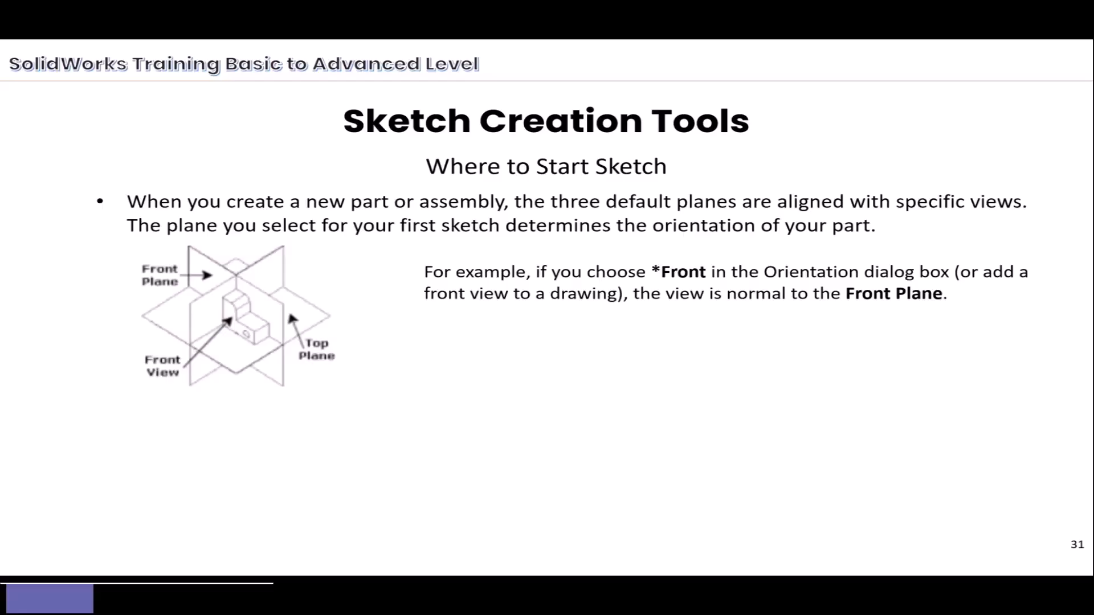
{"action": "key", "text": "Escape"}
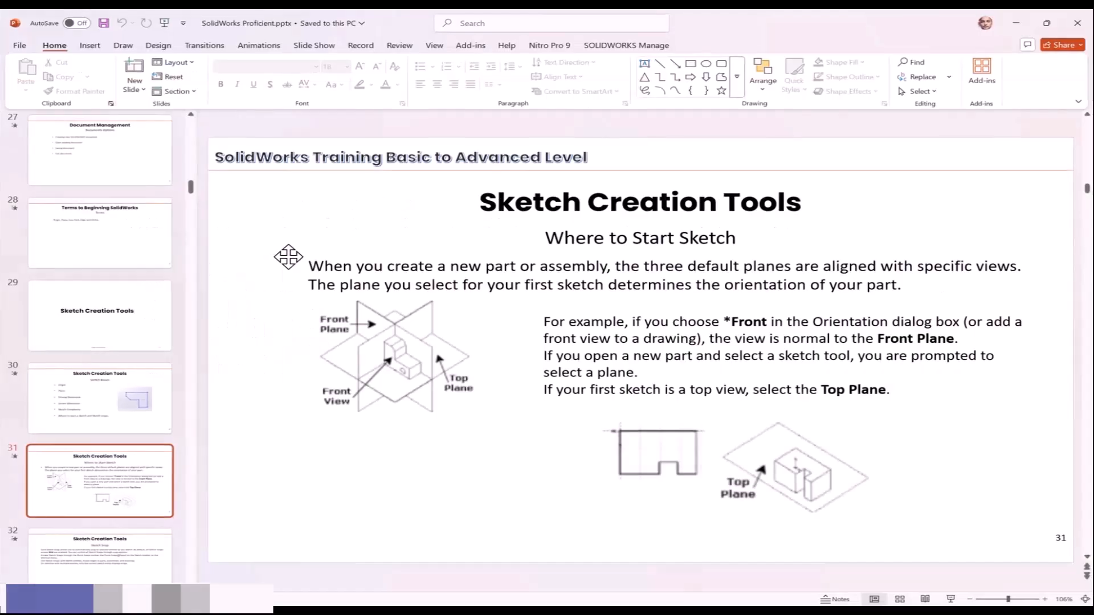
{"action": "left_click", "coordinate": [1016, 22]}
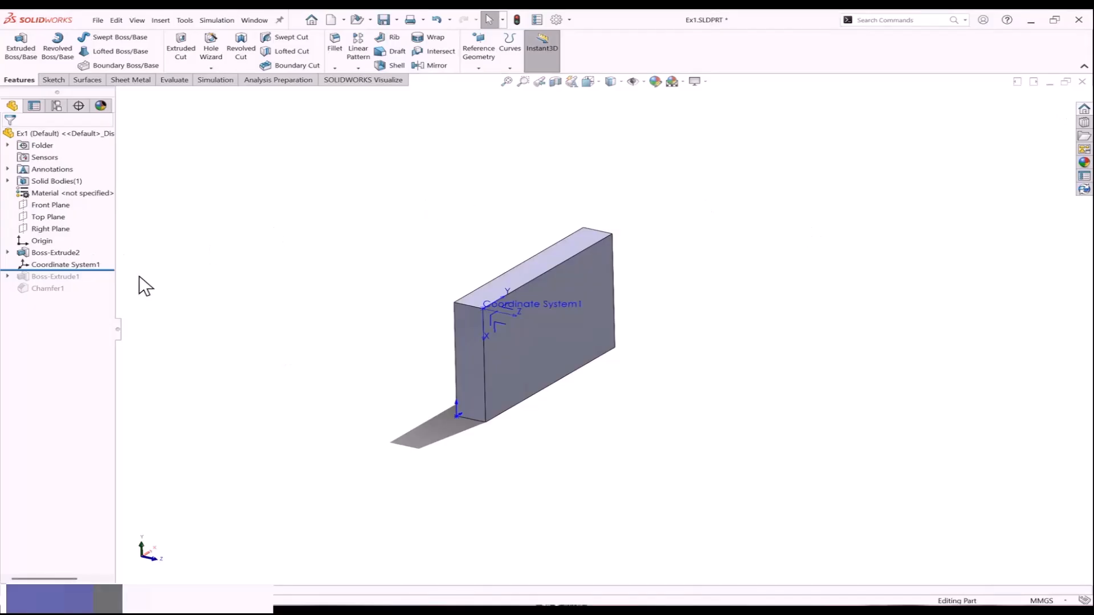
Delete both extrusions with their dependent chamfer and coordinate system, along with the two remaining sketches.
{"action": "double_click", "coordinate": [100, 271]}
{"action": "left_click_drag", "start_coordinate": [93, 253], "coordinate": [55, 298]}
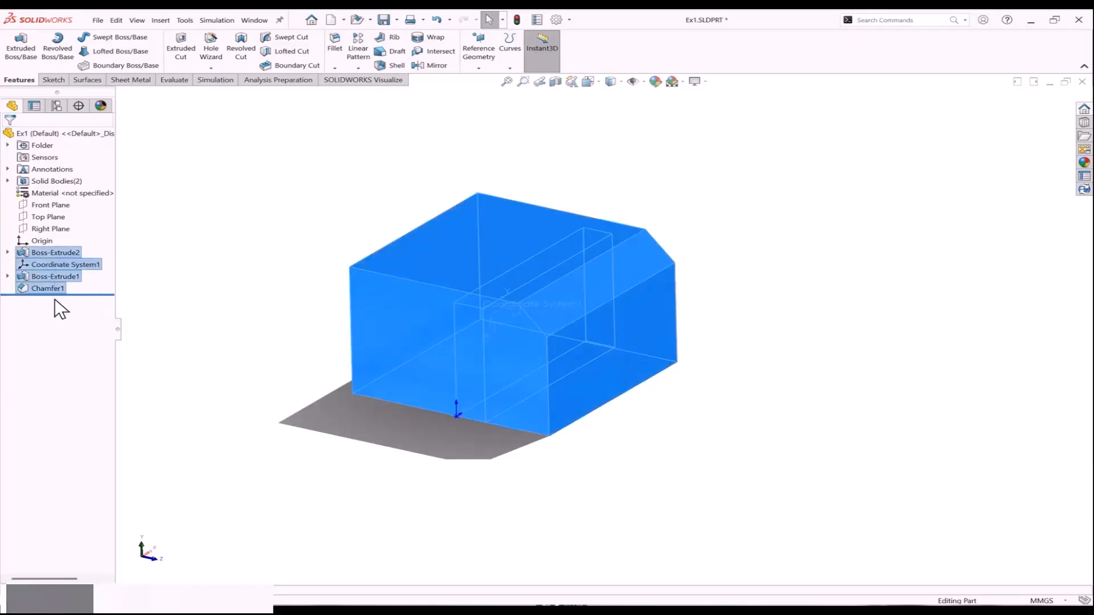
{"action": "key", "text": "Delete"}
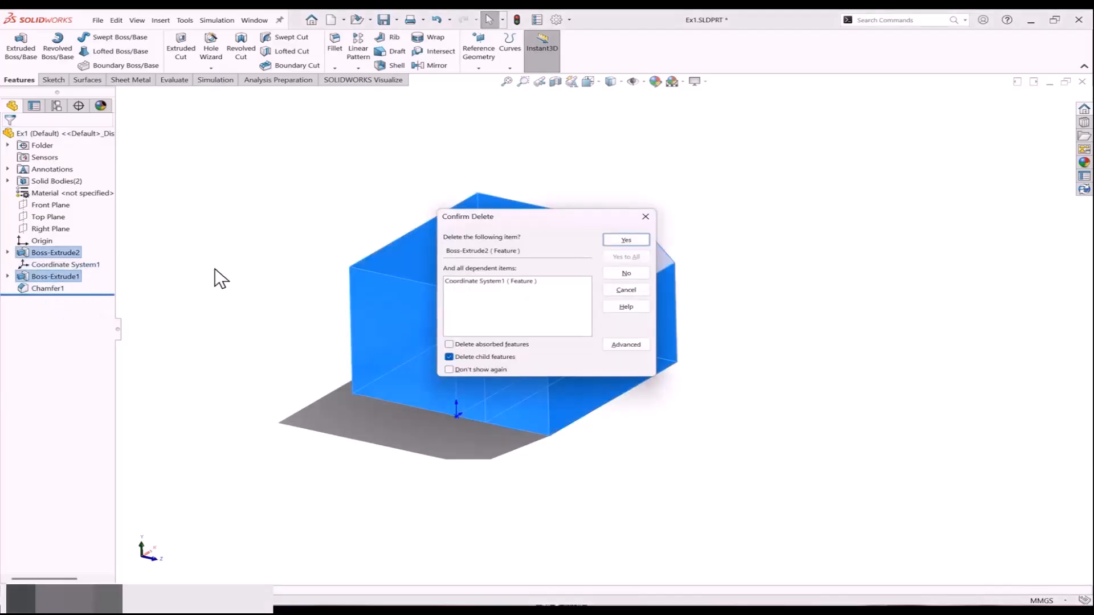
{"action": "left_click", "coordinate": [626, 243]}
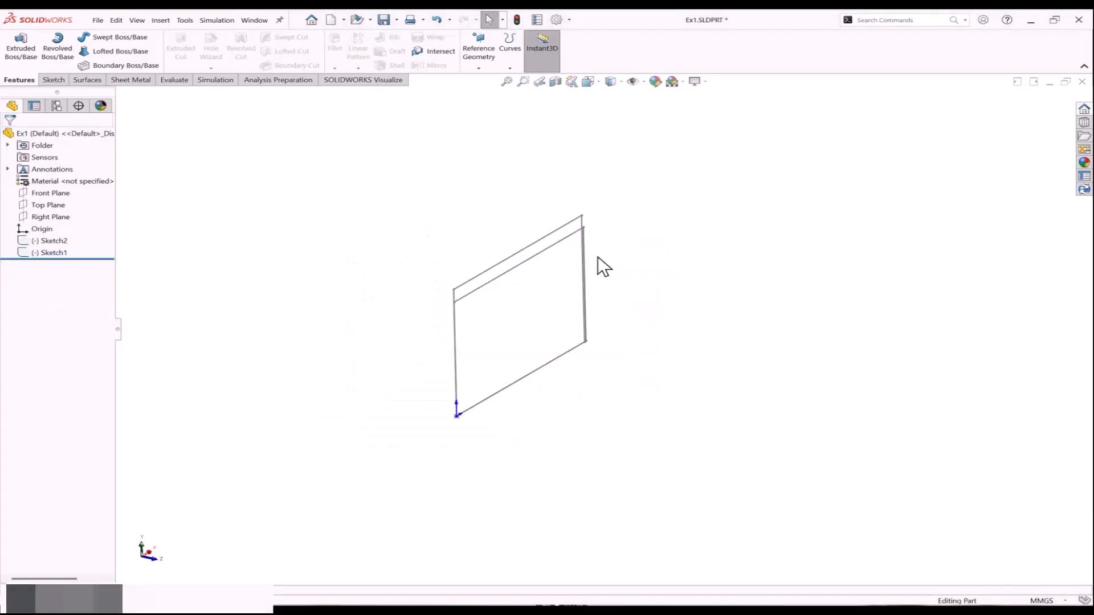
{"action": "right_click", "coordinate": [46, 251]}
{"action": "left_click", "coordinate": [80, 283]}
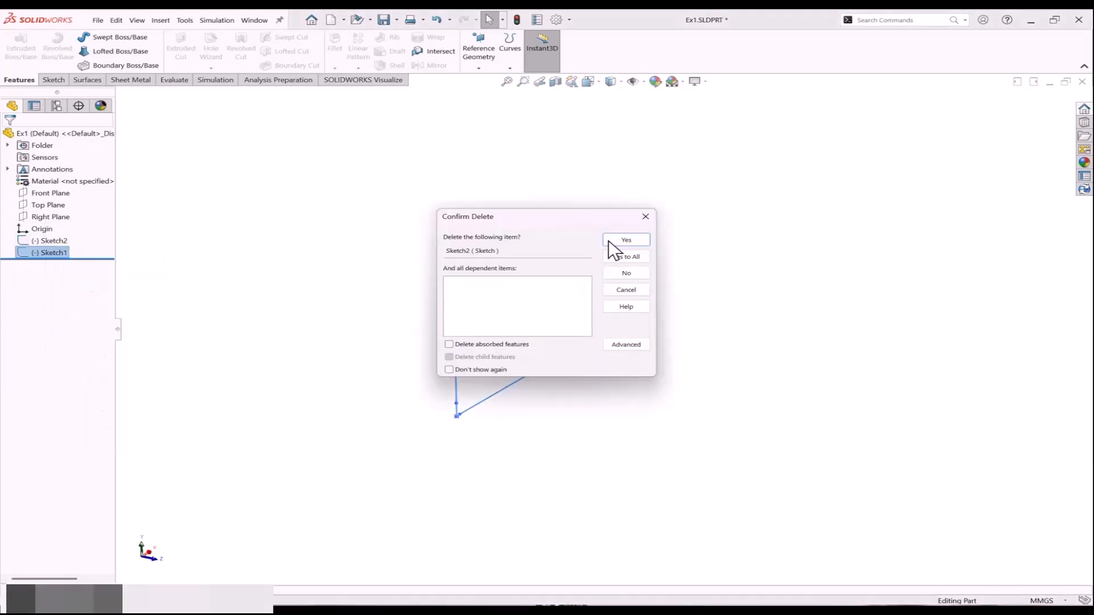
{"action": "left_click", "coordinate": [626, 240]}
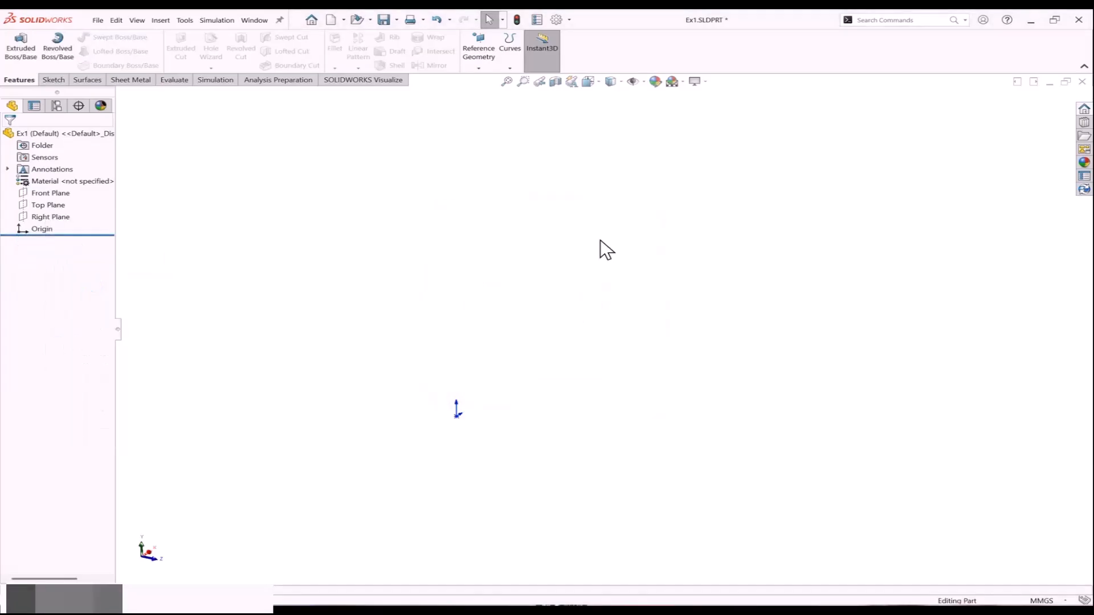
Start a sketch on the Front Plane and draw a corner rectangle about 56 by 47 mm from the origin.
{"action": "left_click", "coordinate": [62, 193]}
{"action": "left_click", "coordinate": [110, 178]}
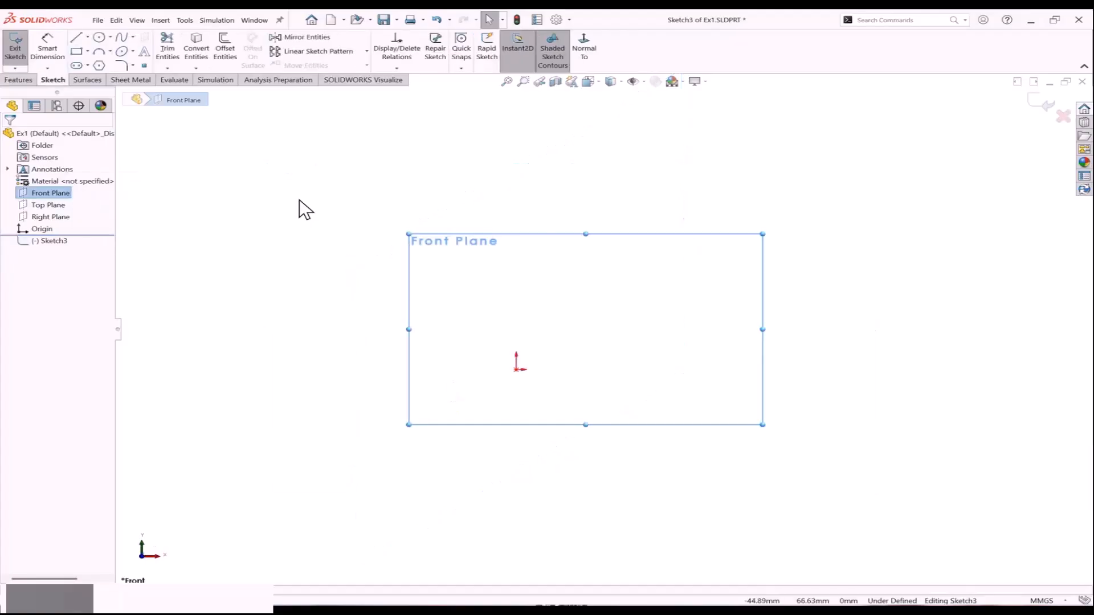
{"action": "left_click", "coordinate": [76, 51]}
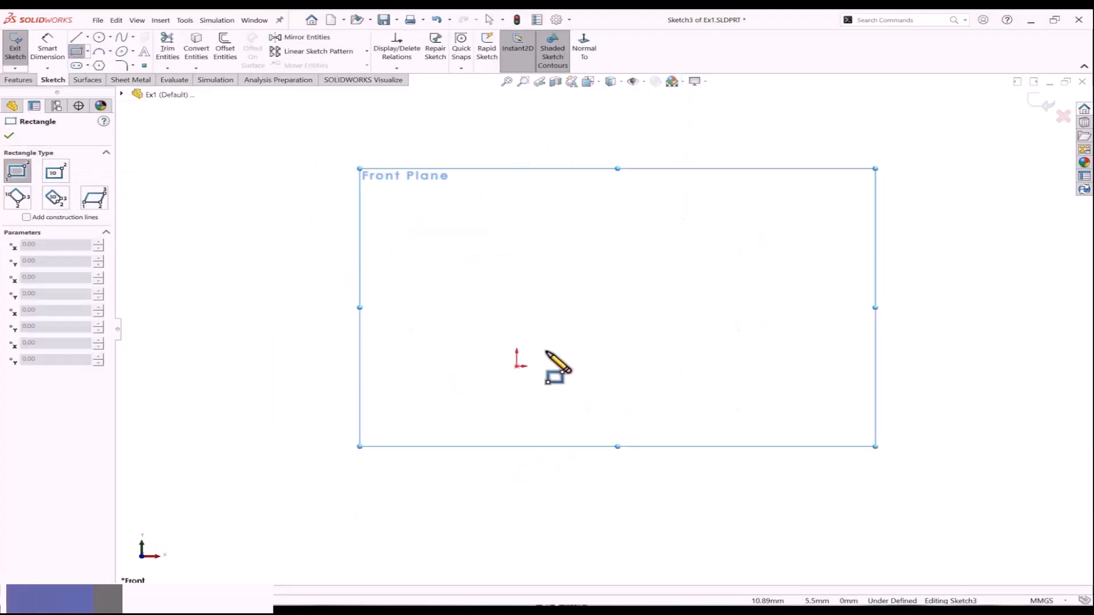
{"action": "left_click", "coordinate": [516, 366]}
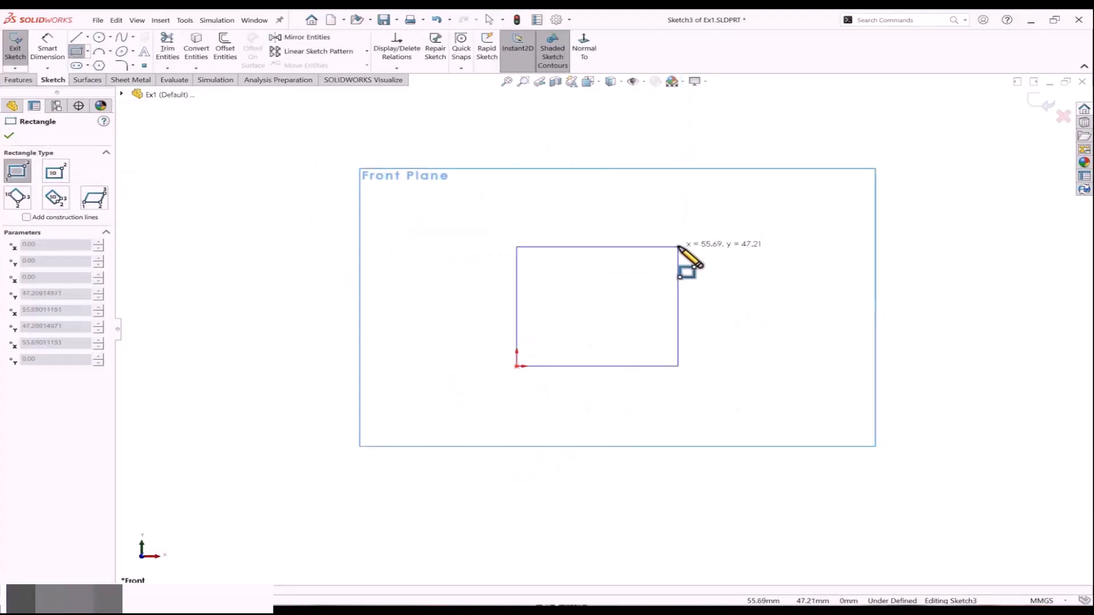
{"action": "left_click", "coordinate": [678, 247]}
{"action": "key", "text": "Escape"}
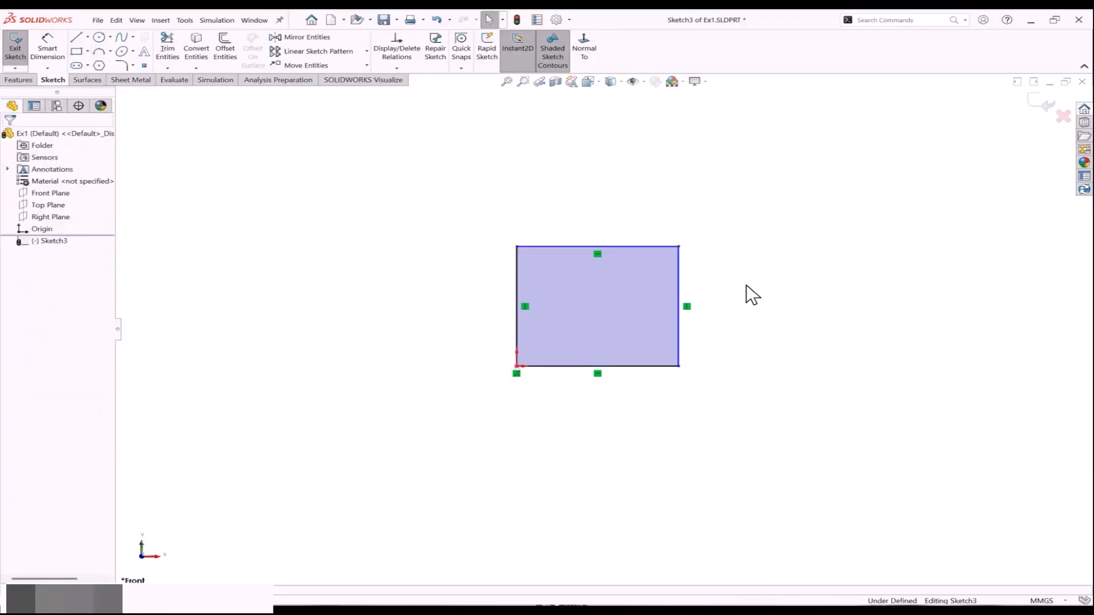
Dimension the rectangle's top edge as 55 mm and its far vertical side as 46 mm.
{"action": "left_click", "coordinate": [46, 54]}
{"action": "left_click", "coordinate": [534, 247]}
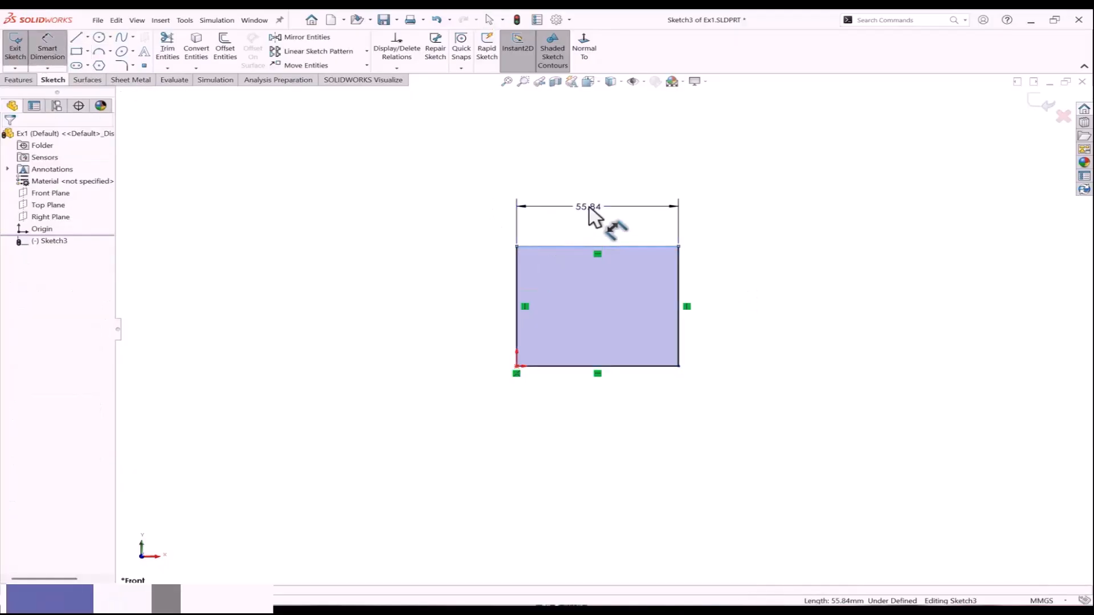
{"action": "left_click", "coordinate": [589, 206]}
{"action": "type", "text": "55"}
{"action": "key", "text": "Return"}
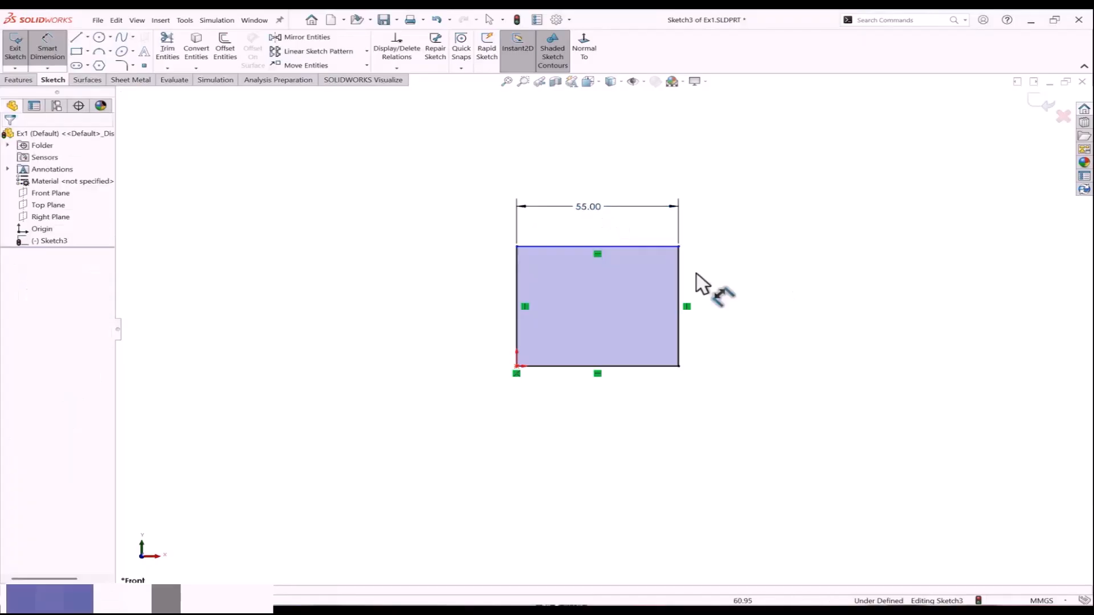
{"action": "left_click", "coordinate": [679, 271]}
{"action": "left_click", "coordinate": [755, 299]}
{"action": "type", "text": "46"}
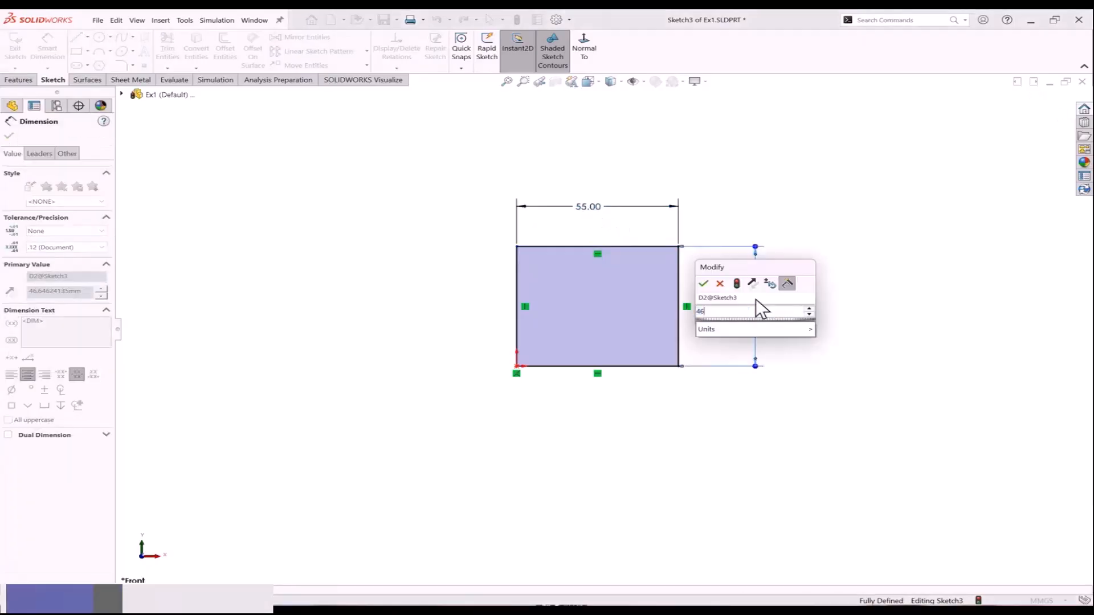
{"action": "key", "text": "Return"}
{"action": "key", "text": "Escape"}
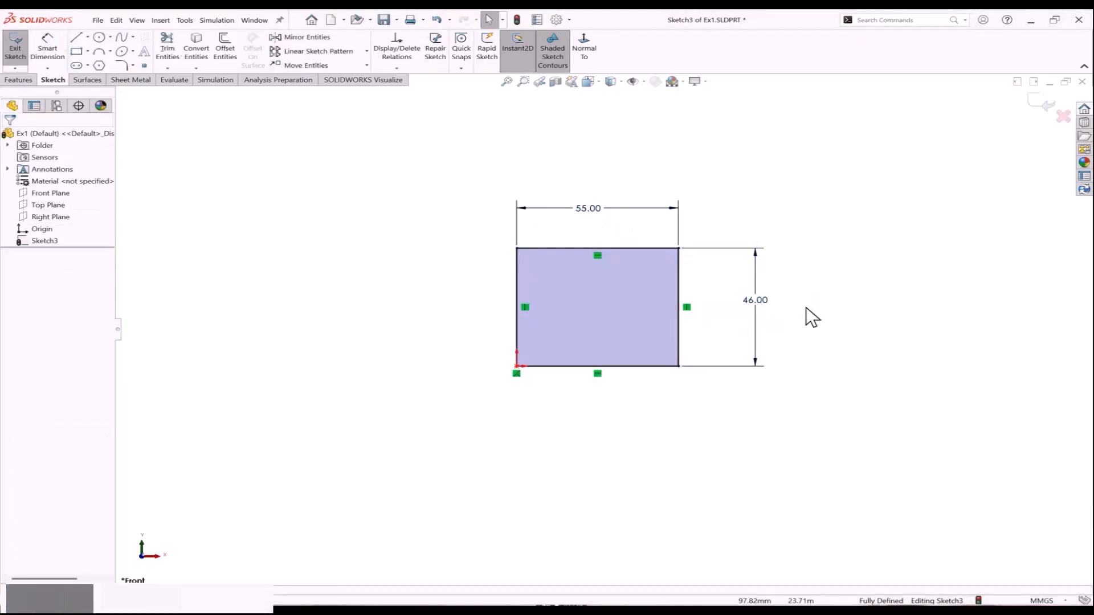
Change the rectangle's width dimension to 60 mm.
{"action": "double_click", "coordinate": [594, 210]}
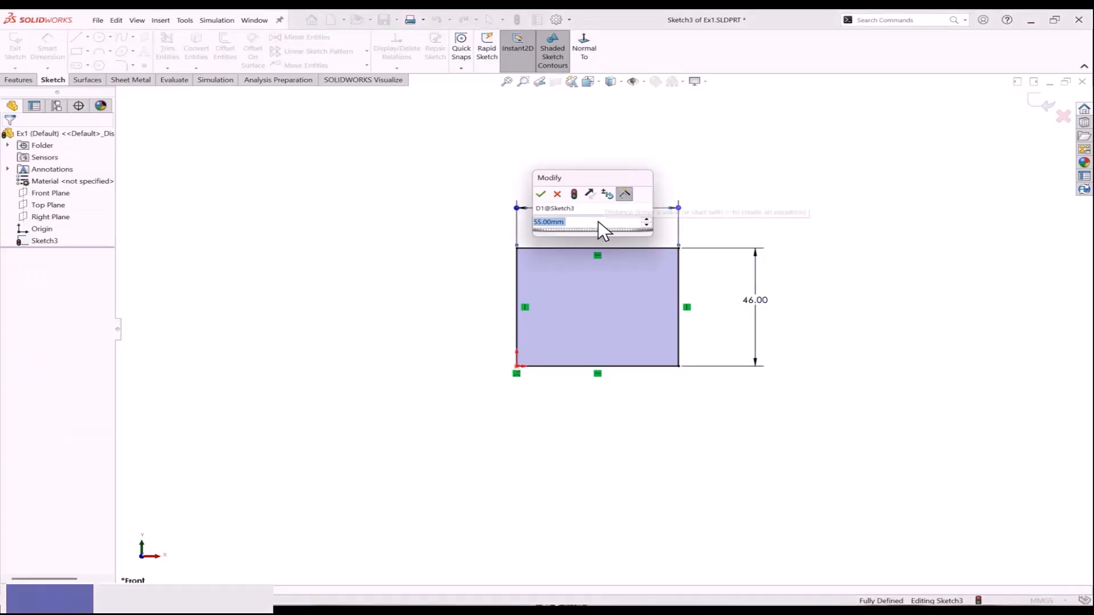
{"action": "type", "text": "60"}
{"action": "key", "text": "Return"}
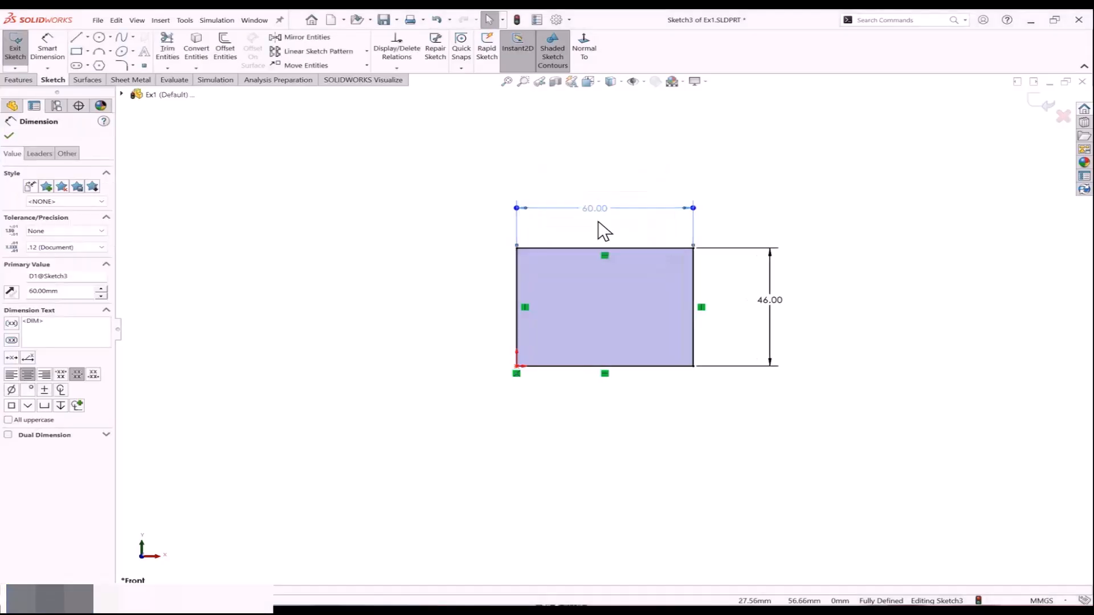
{"action": "left_click", "coordinate": [598, 222]}
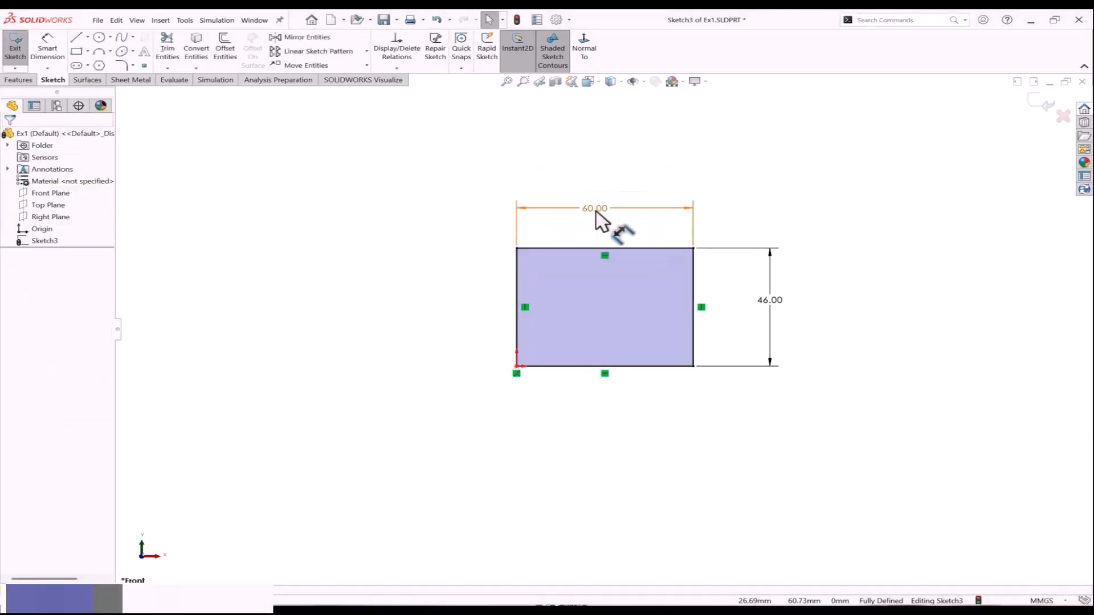
Move the width dimension closer to the rectangle and set it to 120 mm.
{"action": "left_click_drag", "start_coordinate": [595, 210], "coordinate": [595, 222]}
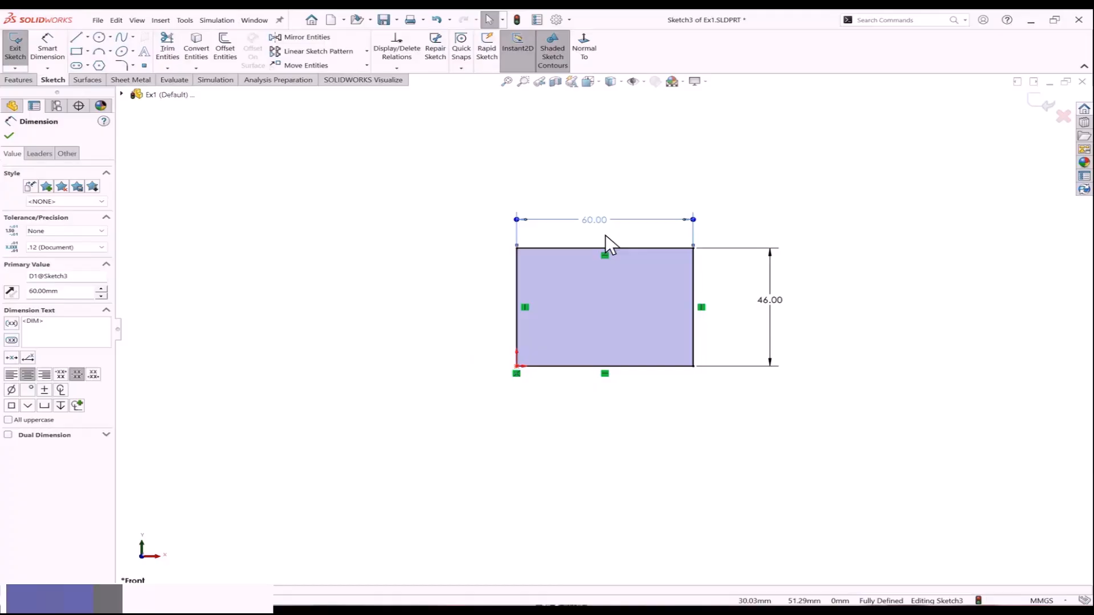
{"action": "double_click", "coordinate": [596, 222]}
{"action": "type", "text": "120"}
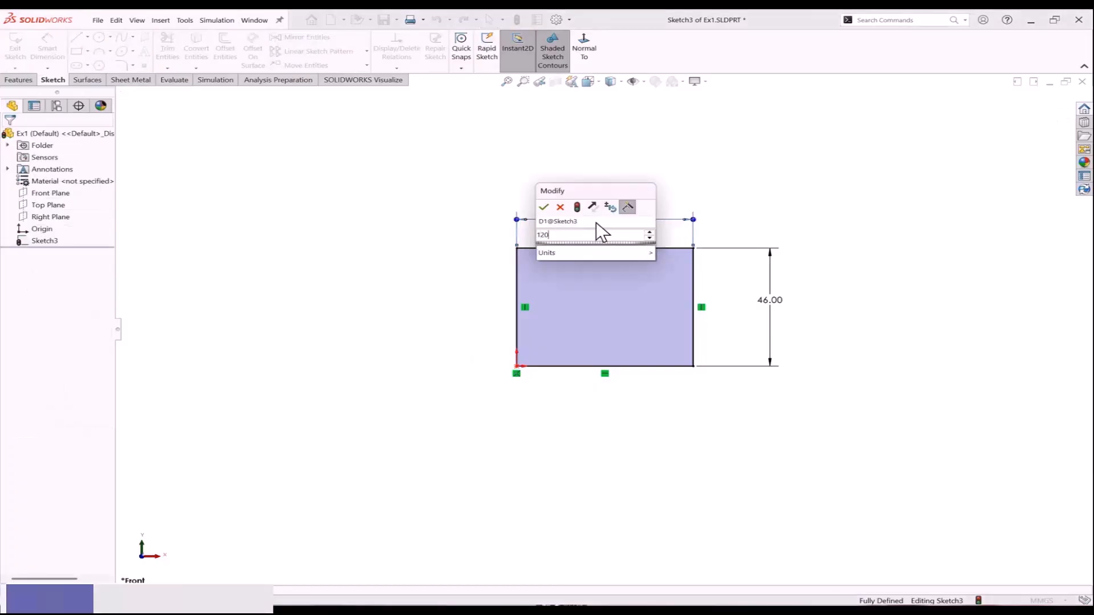
{"action": "key", "text": "Return"}
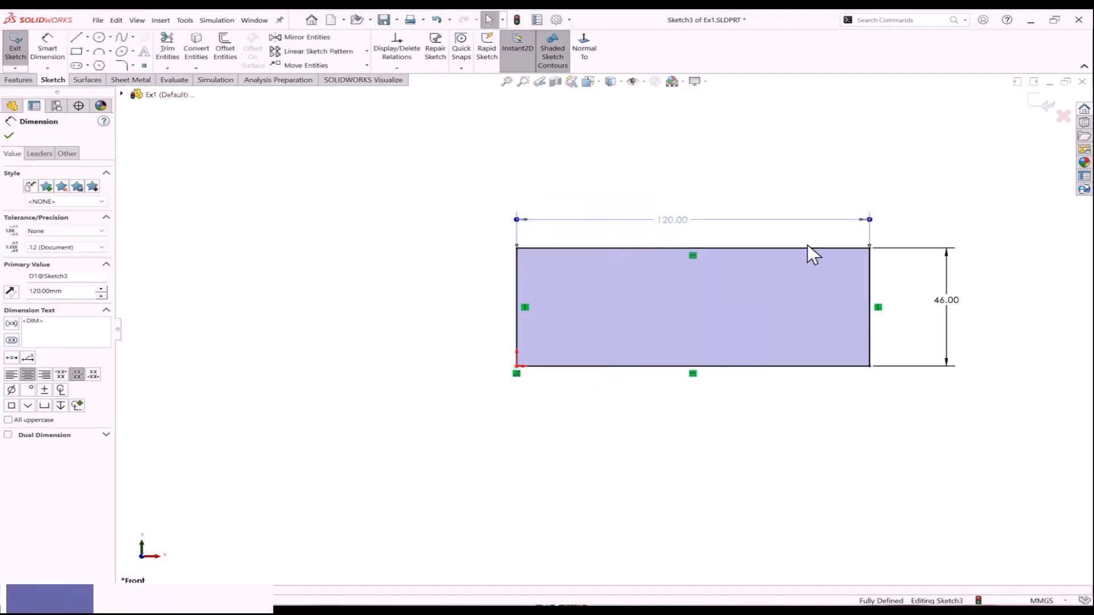
{"action": "scroll", "coordinate": [889, 285], "scroll_direction": "up", "scroll_amount": 1}
{"action": "scroll", "coordinate": [885, 293], "scroll_direction": "down", "scroll_amount": 1}
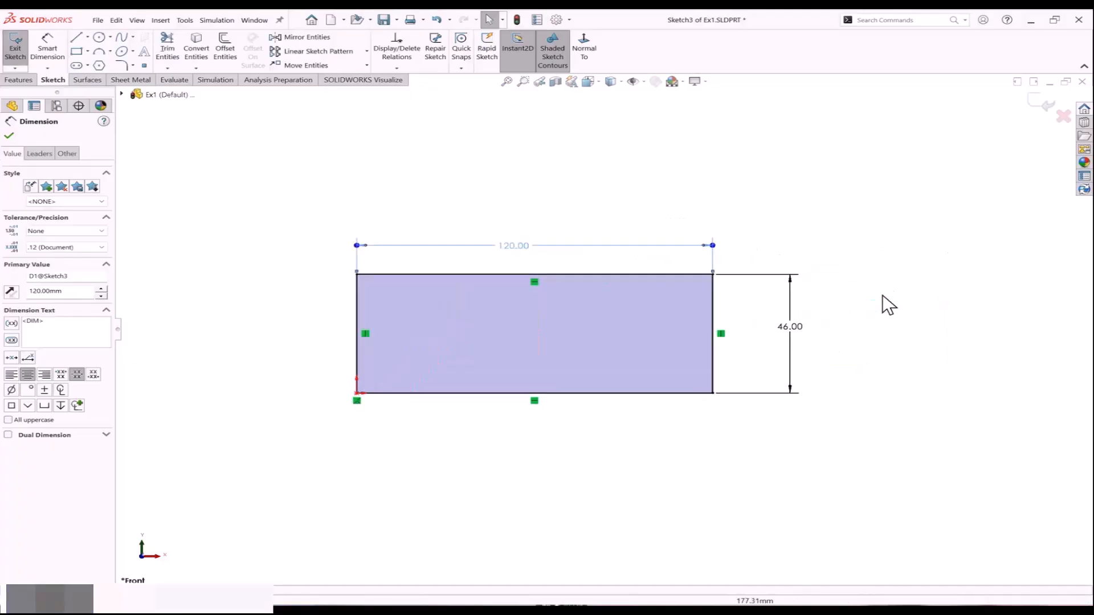
Add a driven dimension to the rectangle's bottom edge.
{"action": "left_click", "coordinate": [47, 50]}
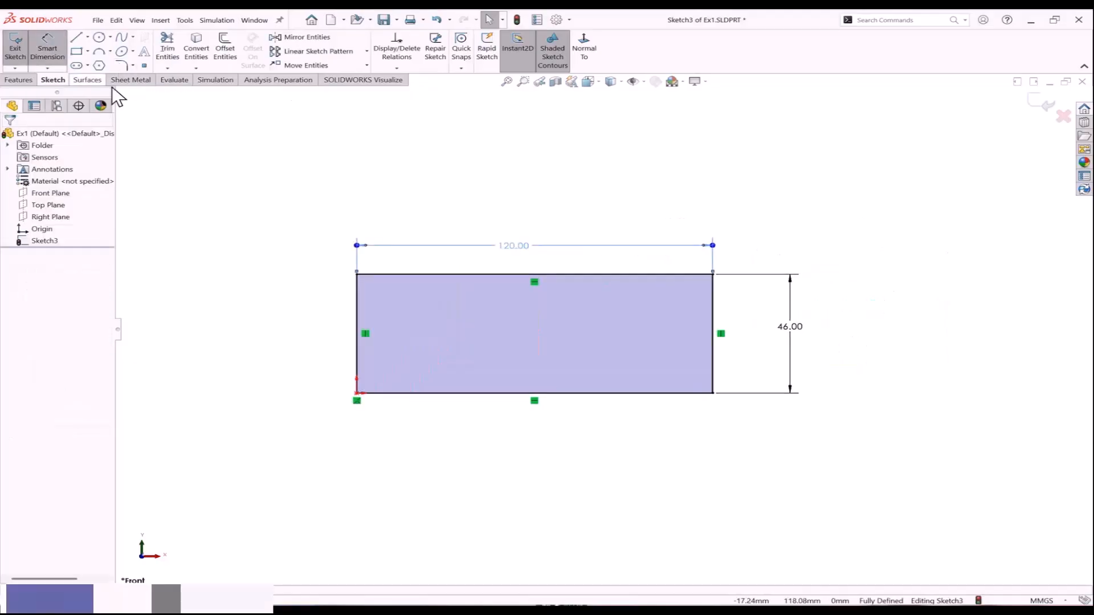
{"action": "left_click", "coordinate": [466, 393]}
{"action": "left_click", "coordinate": [483, 428]}
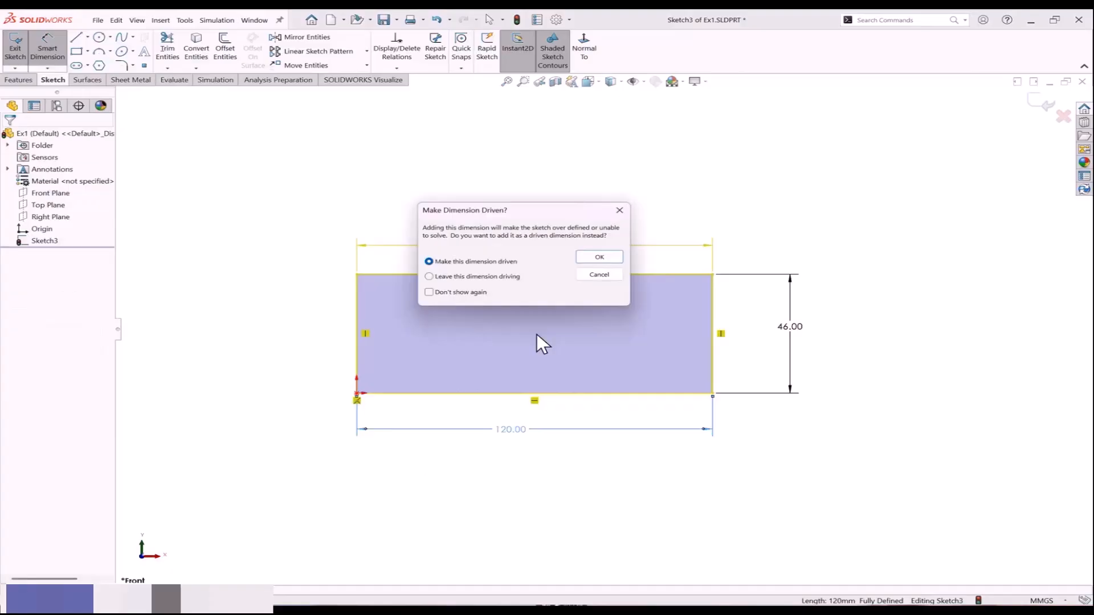
{"action": "left_click", "coordinate": [590, 257]}
{"action": "left_click", "coordinate": [248, 384]}
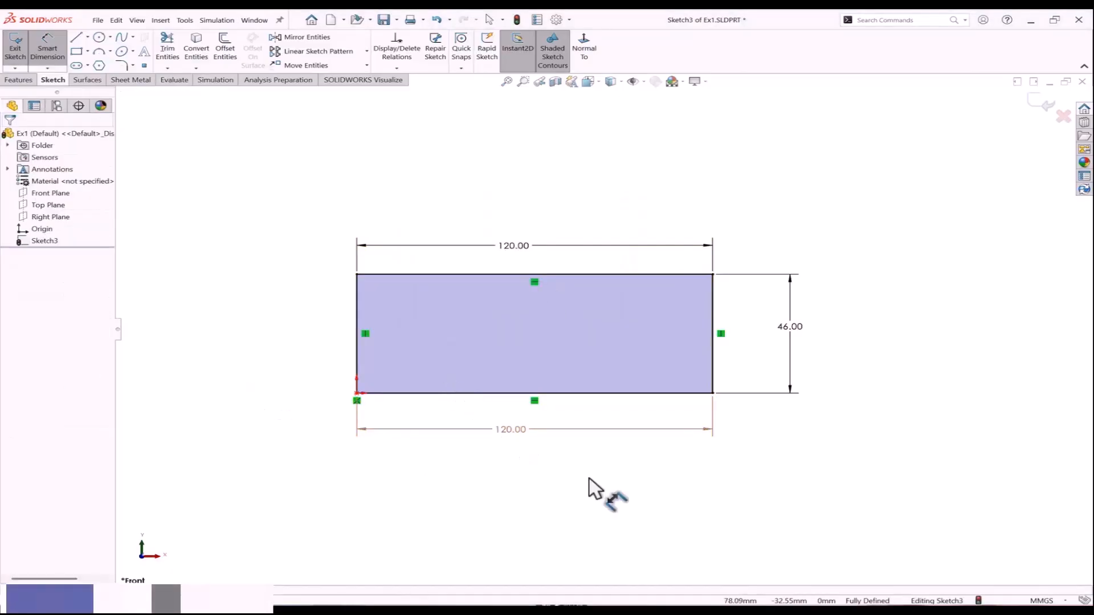
{"action": "key", "text": "Escape"}
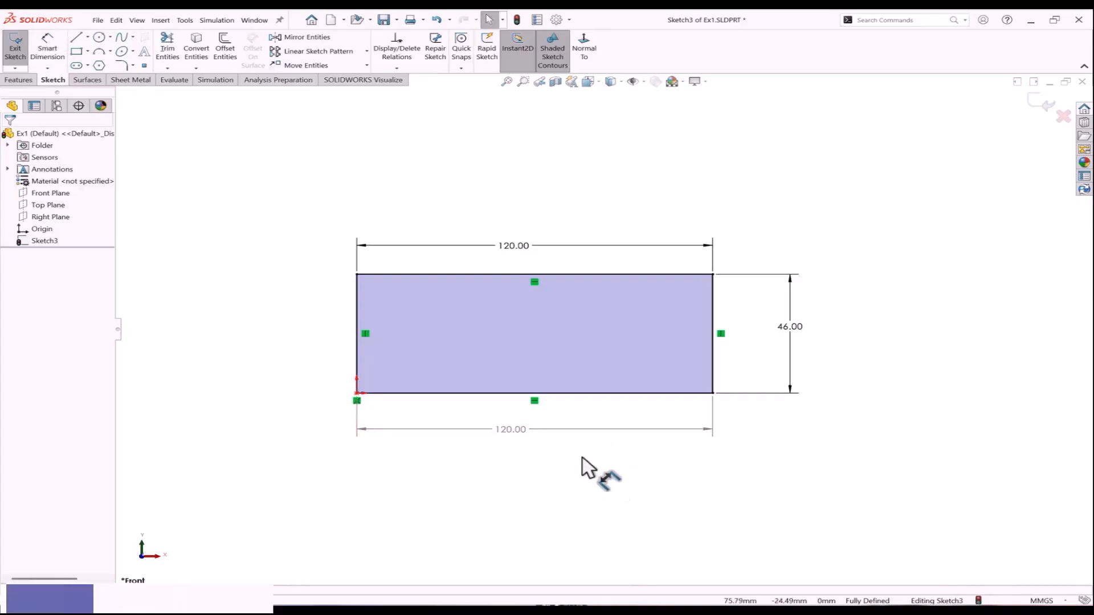
Draw a circle about 64.5 mm in diameter to the left of the rectangle.
{"action": "scroll", "coordinate": [581, 458], "scroll_direction": "up", "scroll_amount": 1}
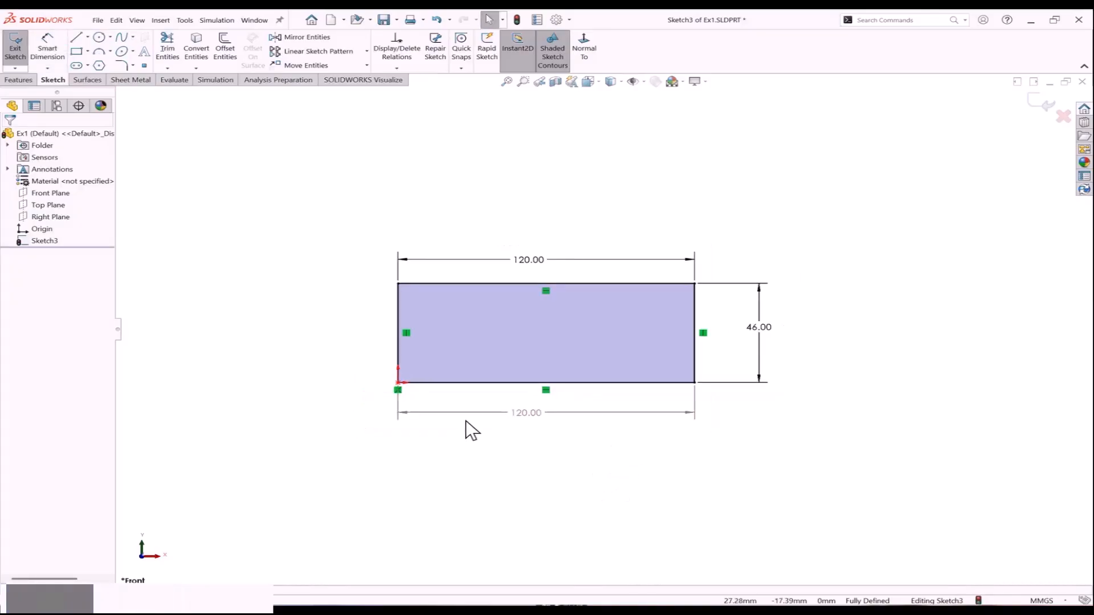
{"action": "scroll", "coordinate": [377, 380], "scroll_direction": "up", "scroll_amount": 1}
{"action": "scroll", "coordinate": [377, 380], "scroll_direction": "down", "scroll_amount": 1}
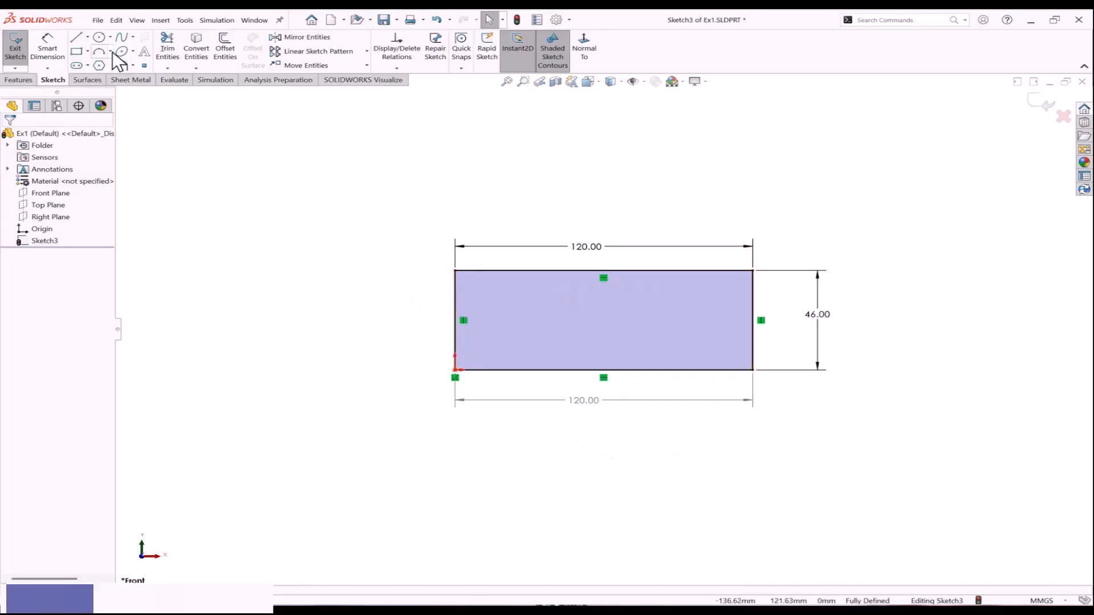
{"action": "left_click", "coordinate": [99, 37]}
{"action": "left_click", "coordinate": [239, 295]}
{"action": "left_click", "coordinate": [290, 354]}
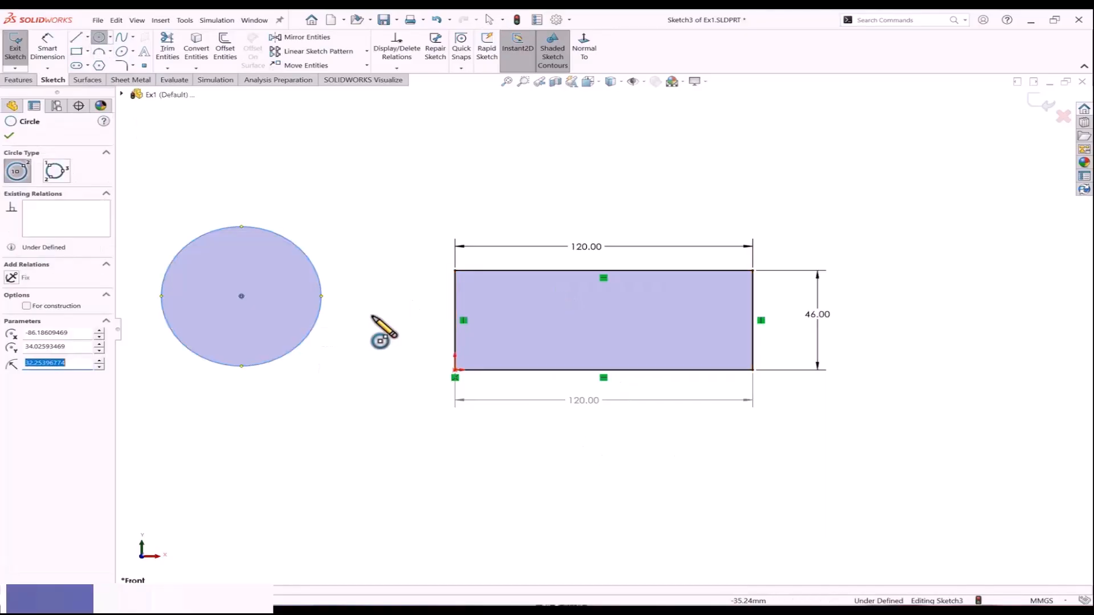
Dimension the circle's diameter, accepting its drawn value, with the text above the circle.
{"action": "key", "text": "z"}
{"action": "left_click", "coordinate": [55, 59]}
{"action": "left_click", "coordinate": [362, 260]}
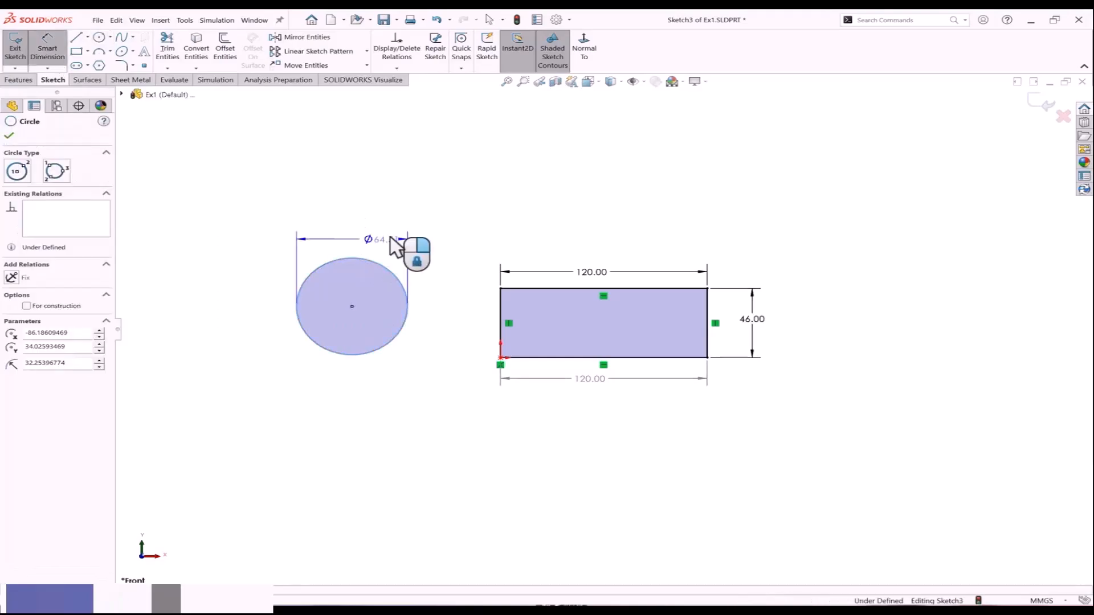
{"action": "left_click", "coordinate": [415, 225]}
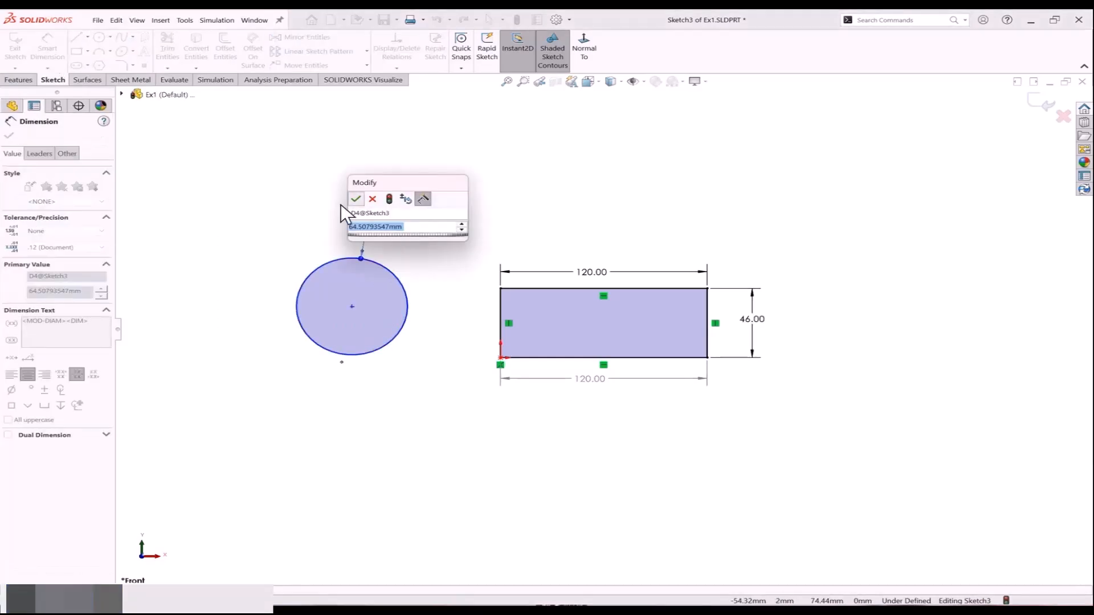
{"action": "key", "text": "Return"}
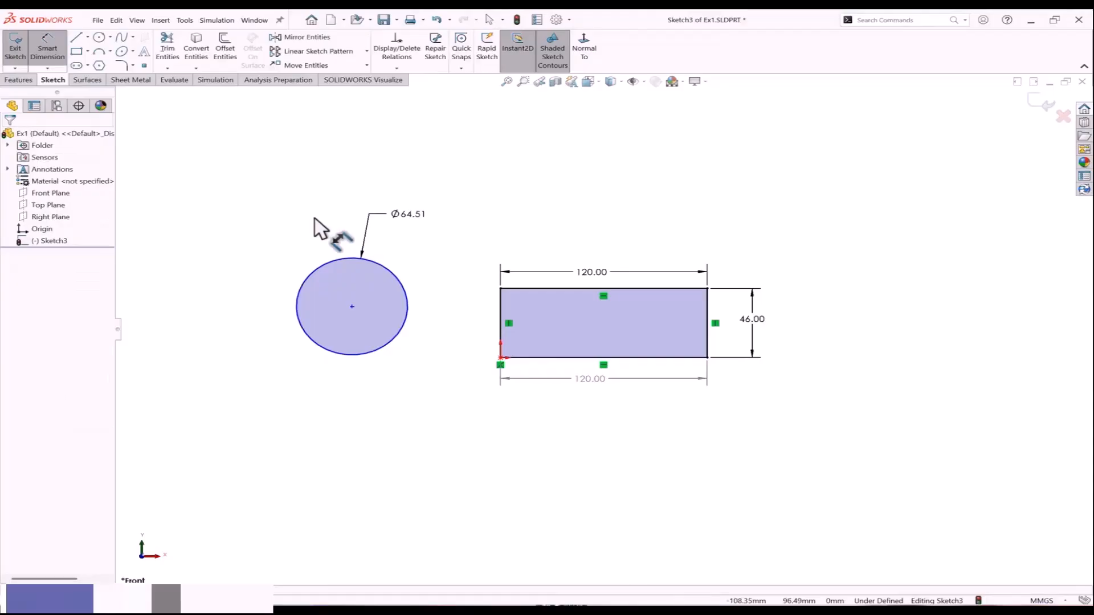
Add a second diameter dimension to the circle's upper left side and make it driven.
{"action": "left_click", "coordinate": [316, 270]}
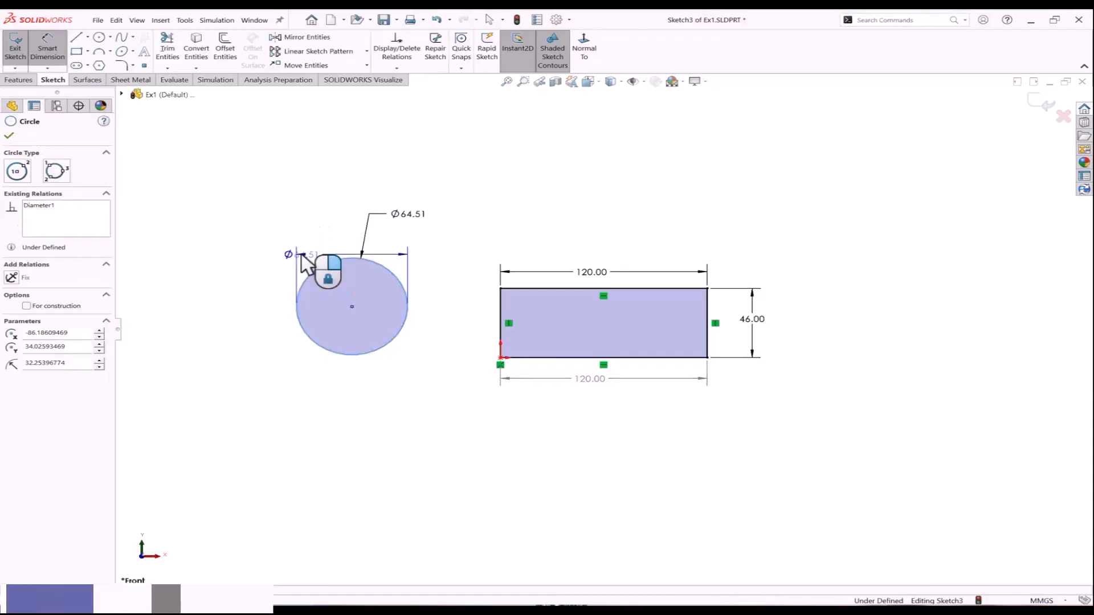
{"action": "left_click", "coordinate": [288, 235]}
{"action": "key", "text": "Escape"}
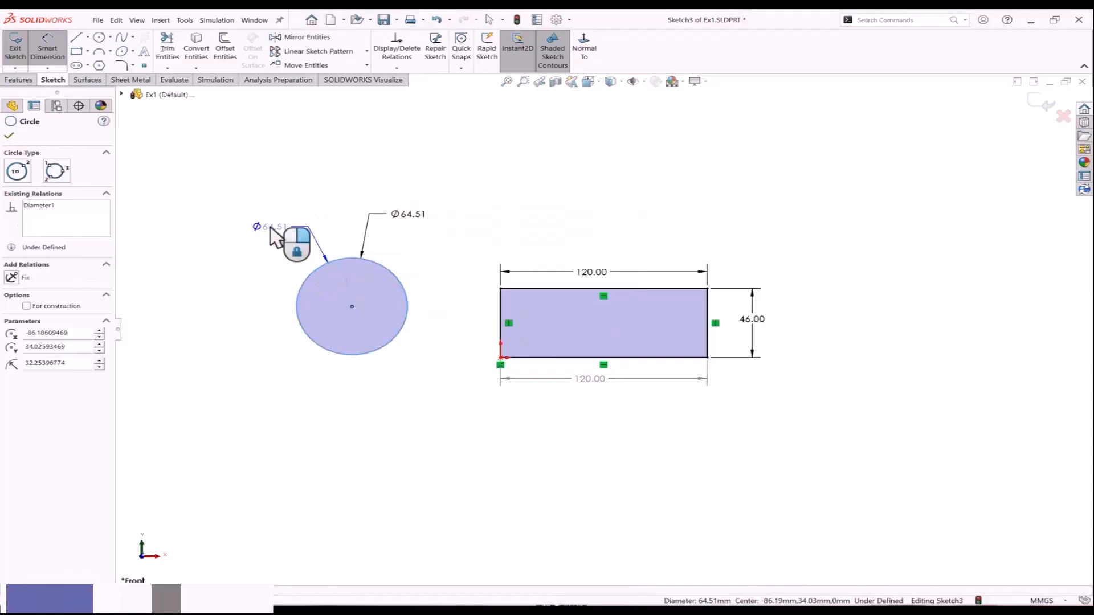
{"action": "left_click", "coordinate": [271, 228]}
{"action": "left_click_drag", "start_coordinate": [480, 220], "coordinate": [544, 217]}
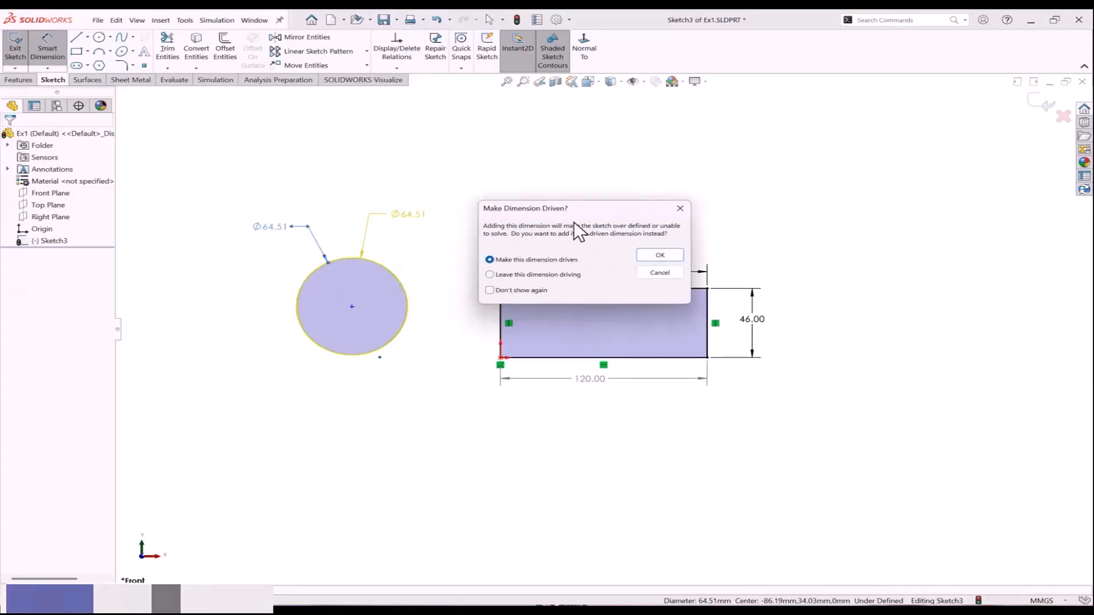
{"action": "left_click", "coordinate": [660, 255]}
{"action": "key", "text": "Escape"}
Display the circle's driven diameter dimension as a radius.
{"action": "left_click", "coordinate": [256, 242]}
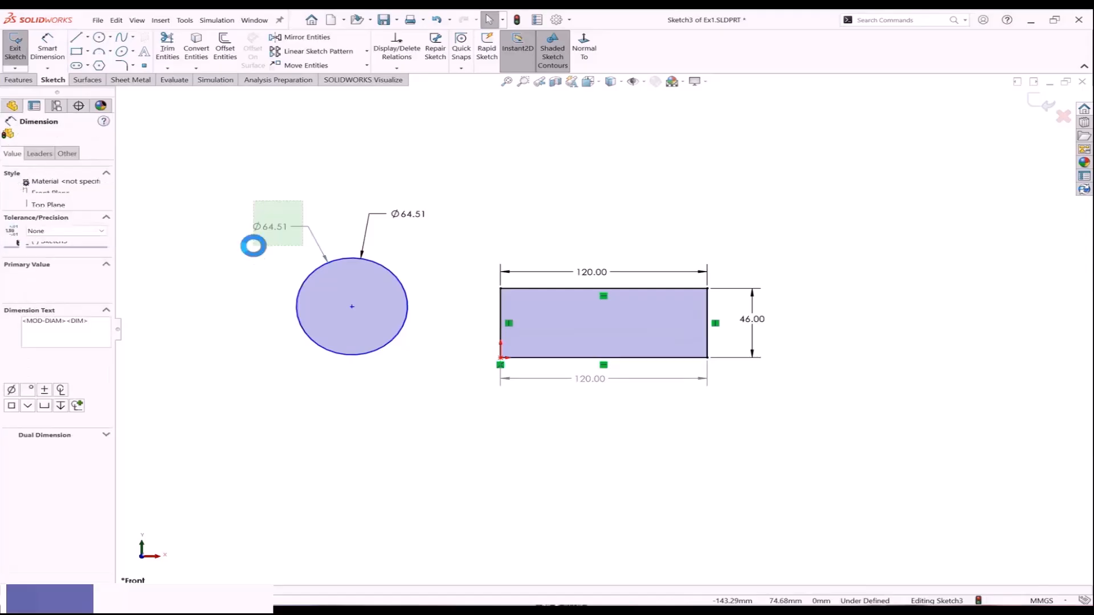
{"action": "left_click", "coordinate": [235, 238]}
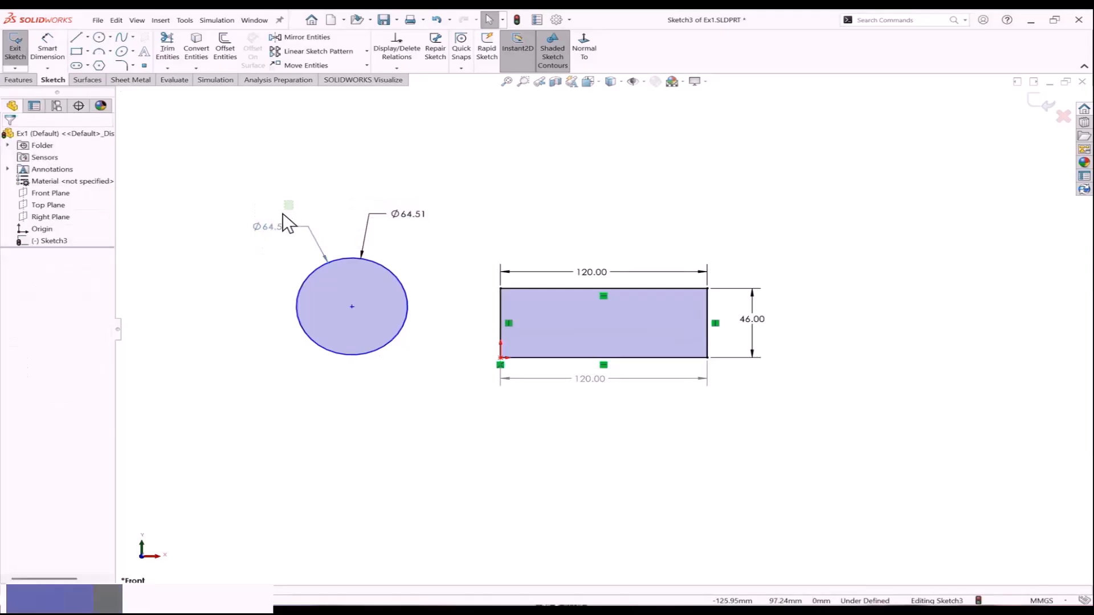
{"action": "left_click", "coordinate": [262, 232]}
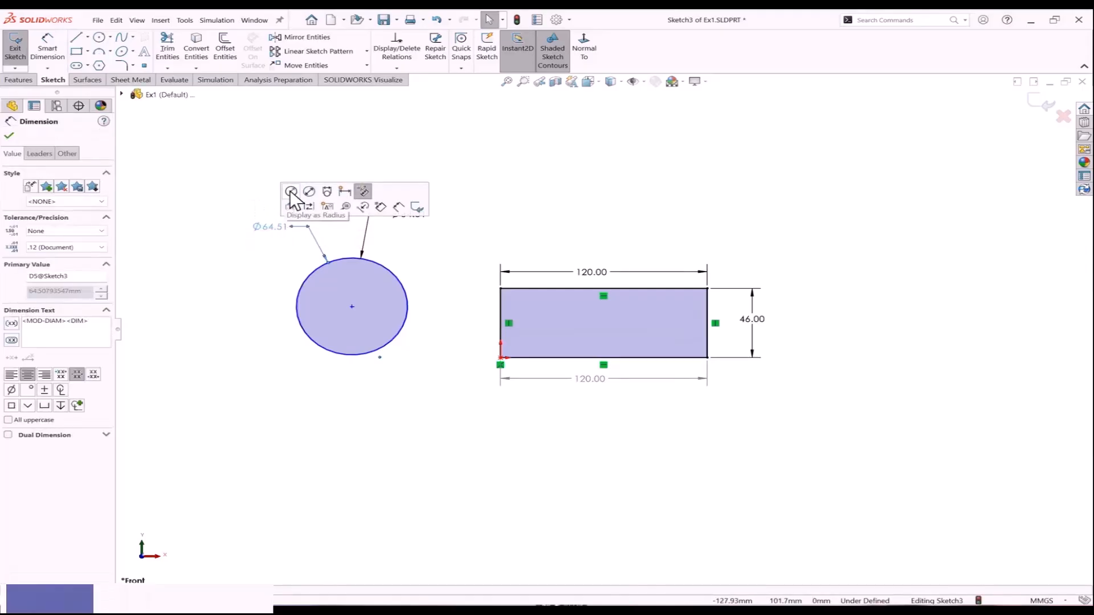
{"action": "left_click", "coordinate": [291, 191]}
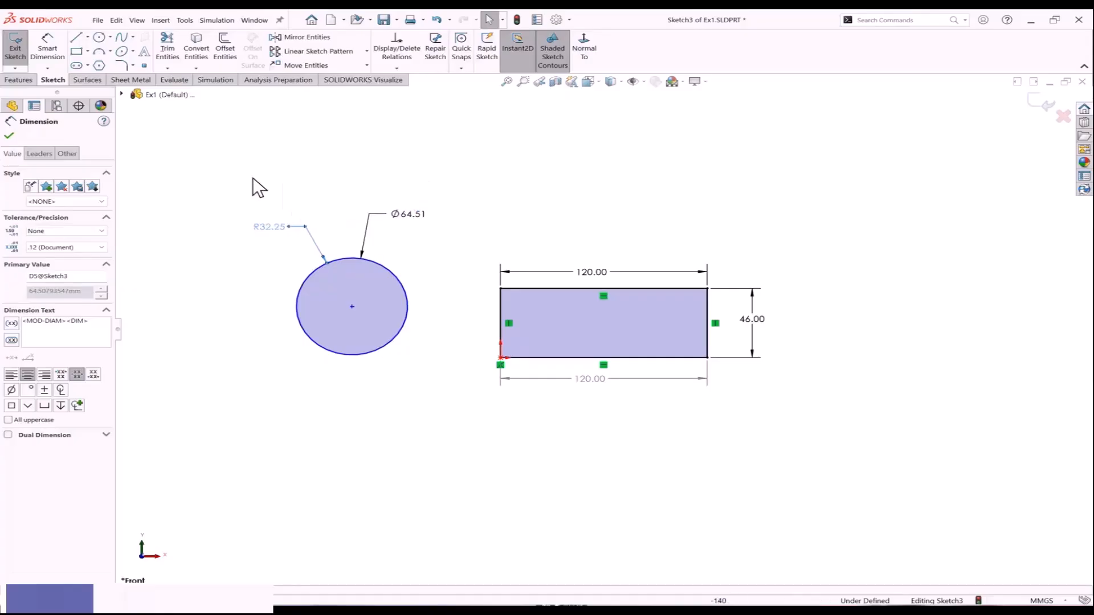
{"action": "left_click", "coordinate": [245, 179]}
Move the circle's radius and diameter dimensions slightly farther away from the circle.
{"action": "left_click_drag", "start_coordinate": [270, 230], "coordinate": [252, 221]}
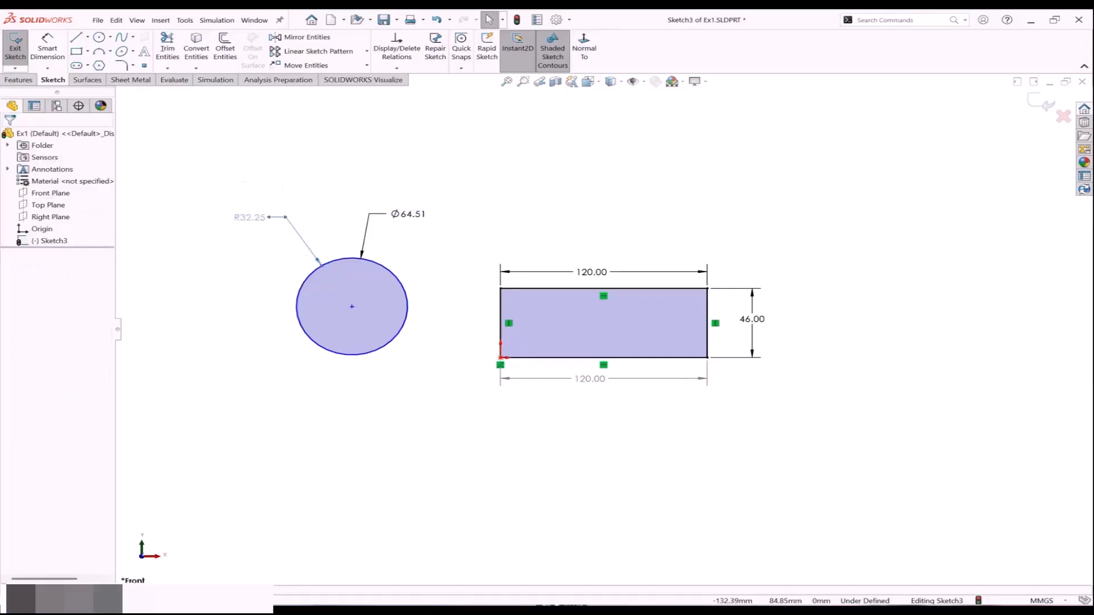
{"action": "left_click", "coordinate": [248, 261]}
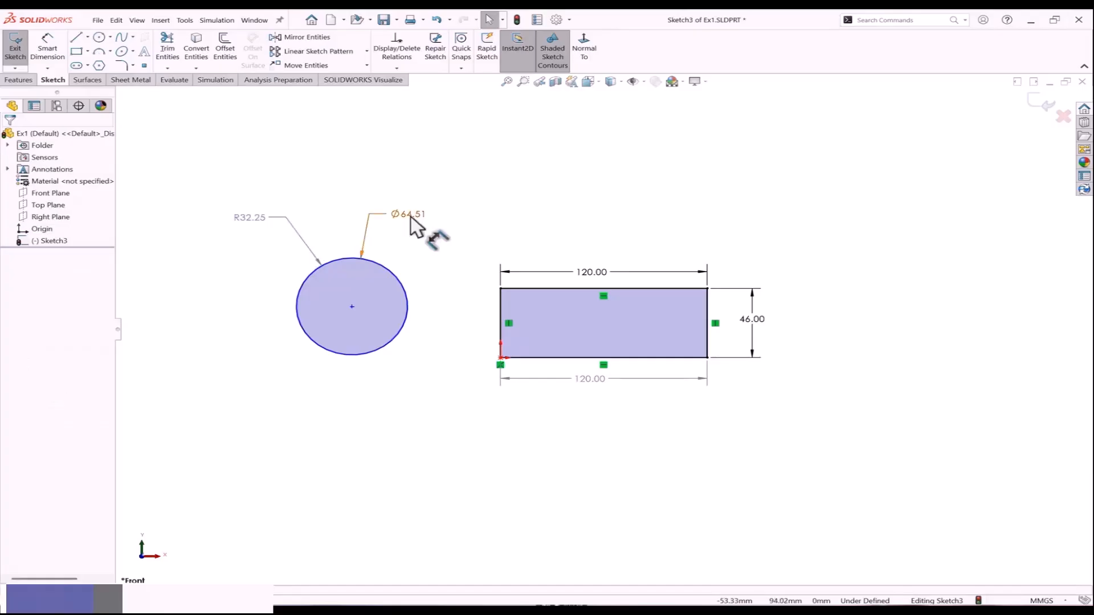
{"action": "left_click_drag", "start_coordinate": [411, 216], "coordinate": [421, 210]}
{"action": "left_click_drag", "start_coordinate": [255, 221], "coordinate": [247, 218]}
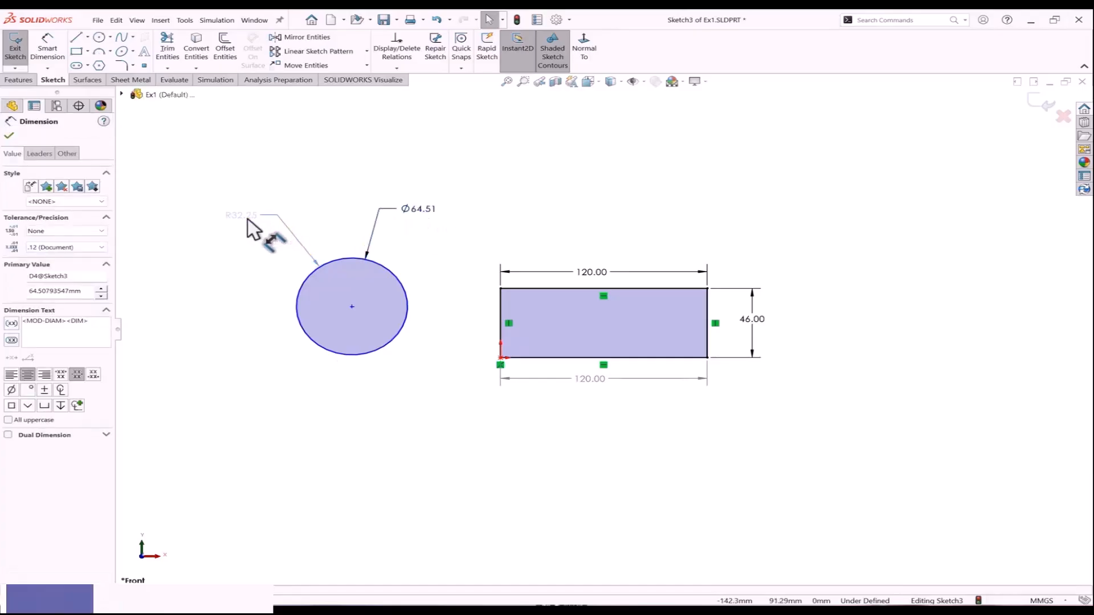
{"action": "left_click", "coordinate": [244, 258]}
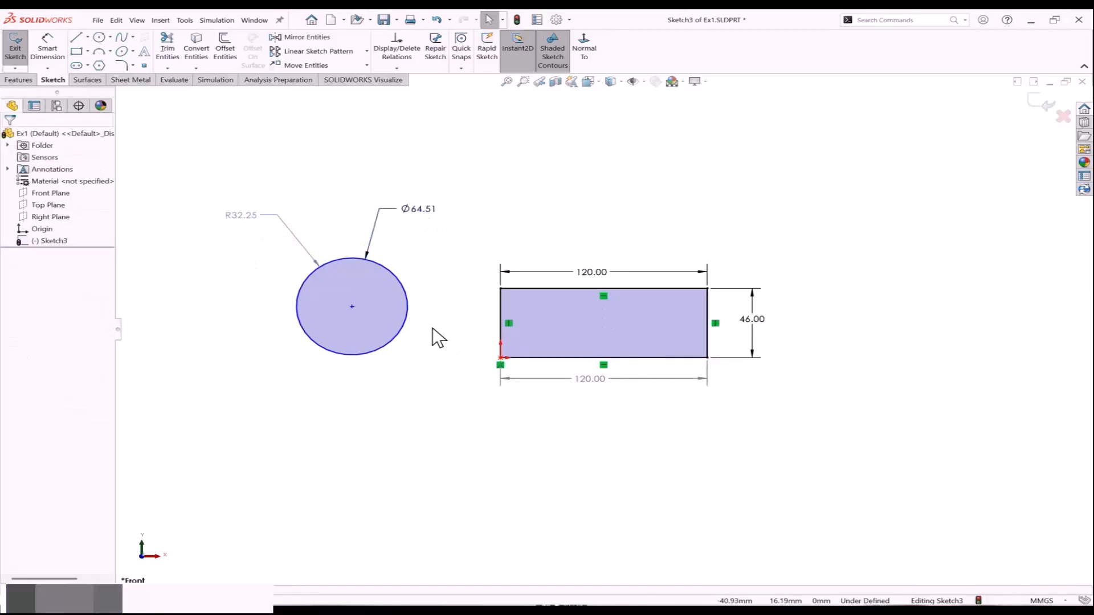
Set the circle's driving diameter dimension to 70 mm.
{"action": "double_click", "coordinate": [422, 210]}
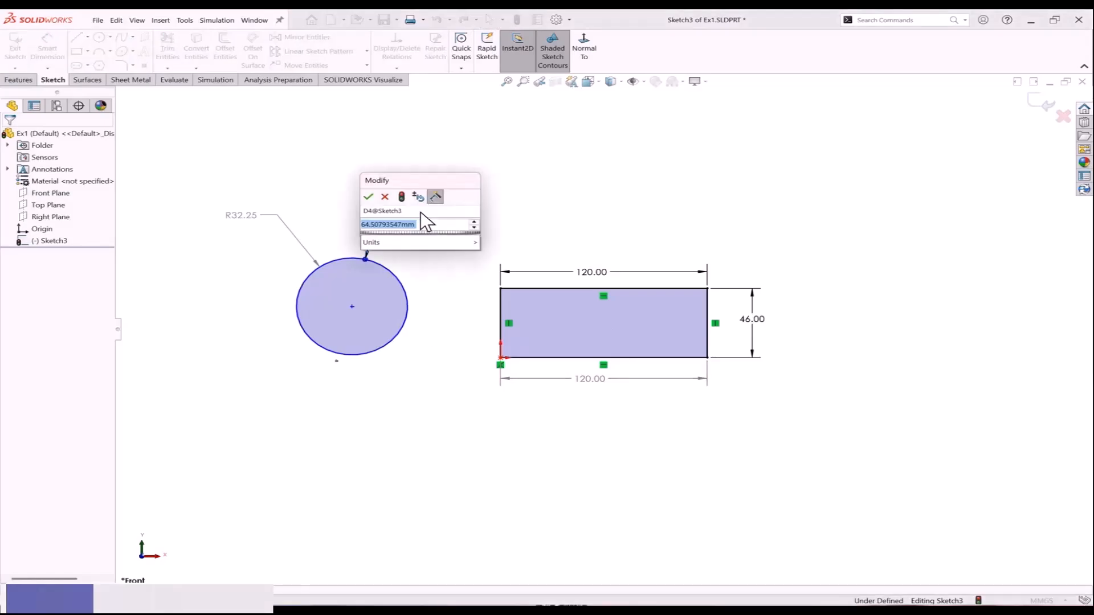
{"action": "type", "text": "70"}
{"action": "key", "text": "Return"}
{"action": "left_click", "coordinate": [450, 282]}
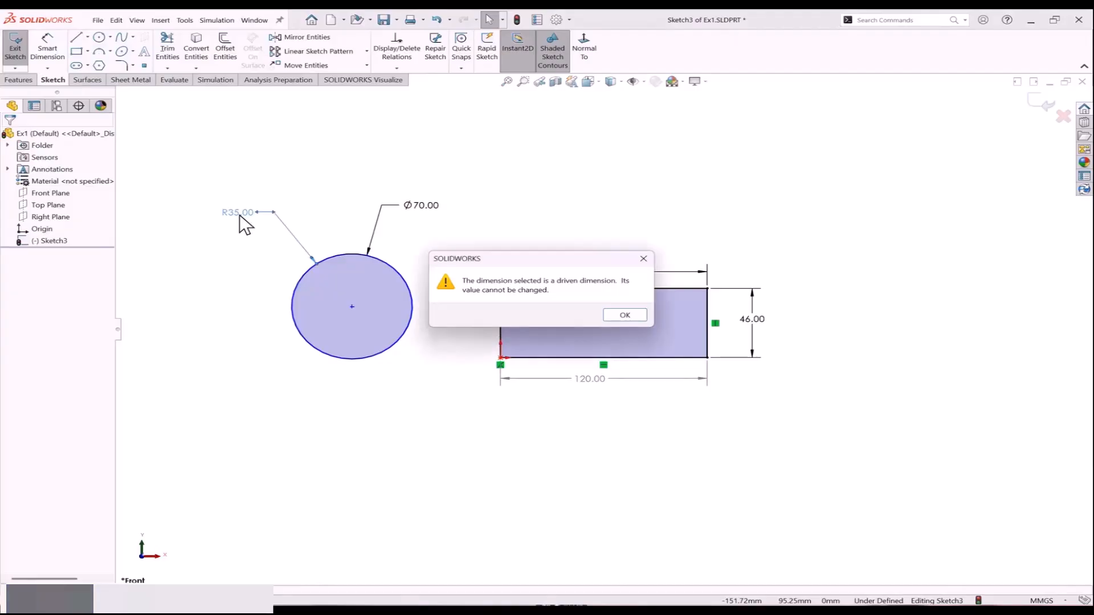
Try to edit the value of the circle's driven radius dimension and dismiss the warning.
{"action": "left_click", "coordinate": [618, 316]}
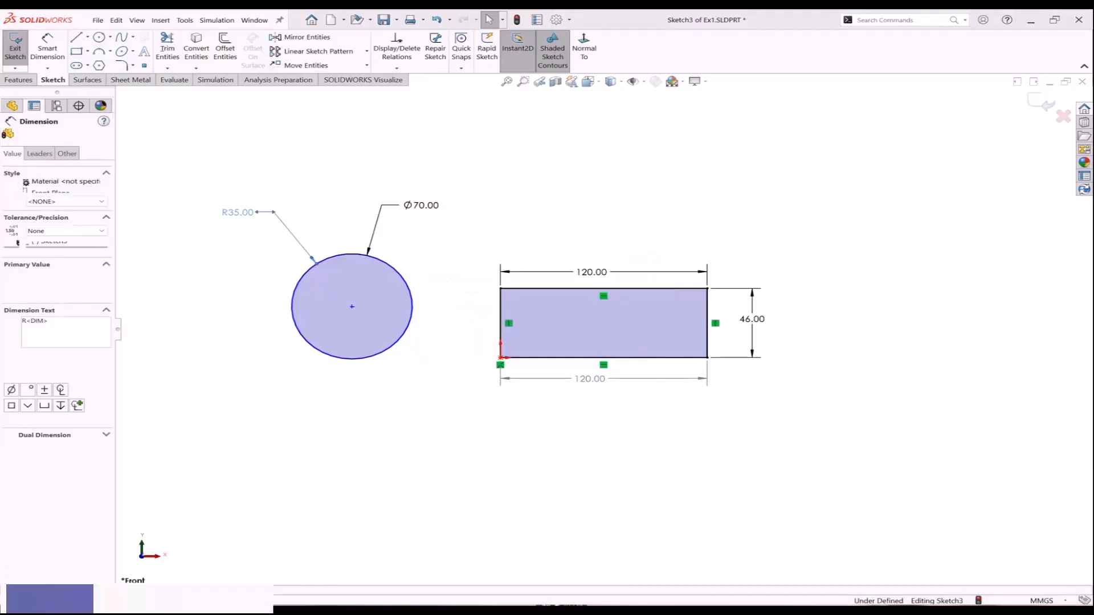
{"action": "double_click", "coordinate": [239, 215]}
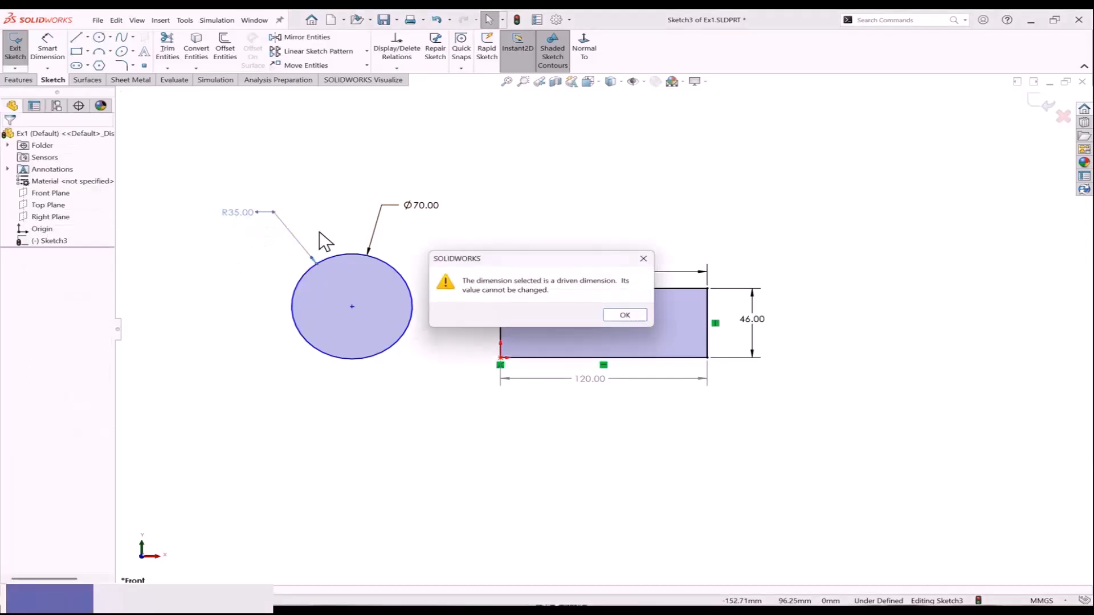
{"action": "left_click", "coordinate": [620, 317]}
Delete the driven width dimension below the rectangle.
{"action": "left_click", "coordinate": [471, 432]}
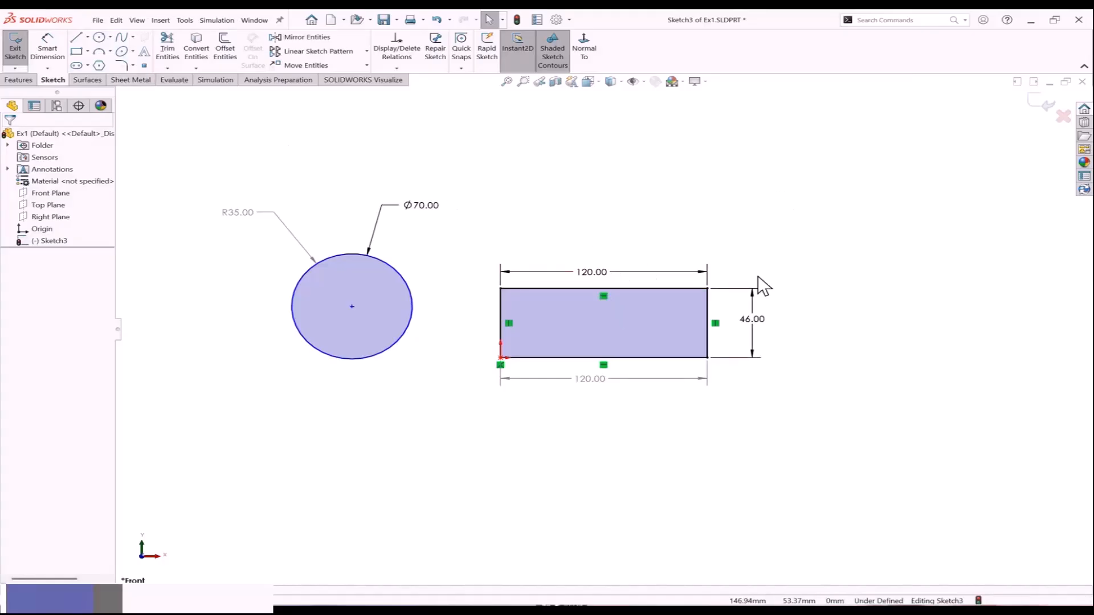
{"action": "left_click", "coordinate": [640, 371]}
{"action": "key", "text": "Delete"}
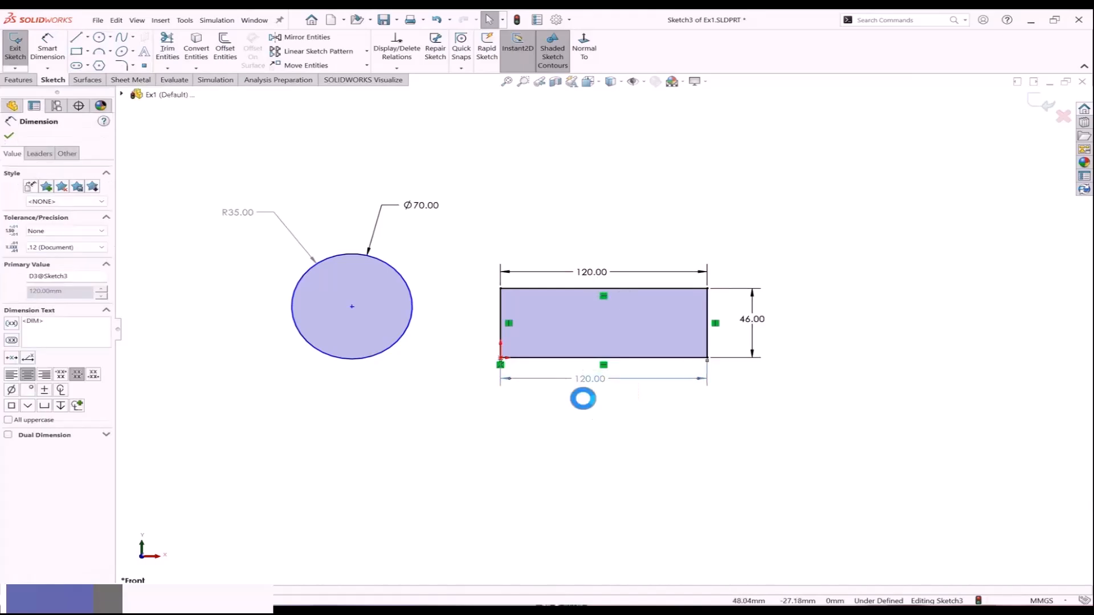
Try dimensioning the rectangle's bottom edge again, leaving that dimension driving, and undo it.
{"action": "left_click", "coordinate": [47, 57]}
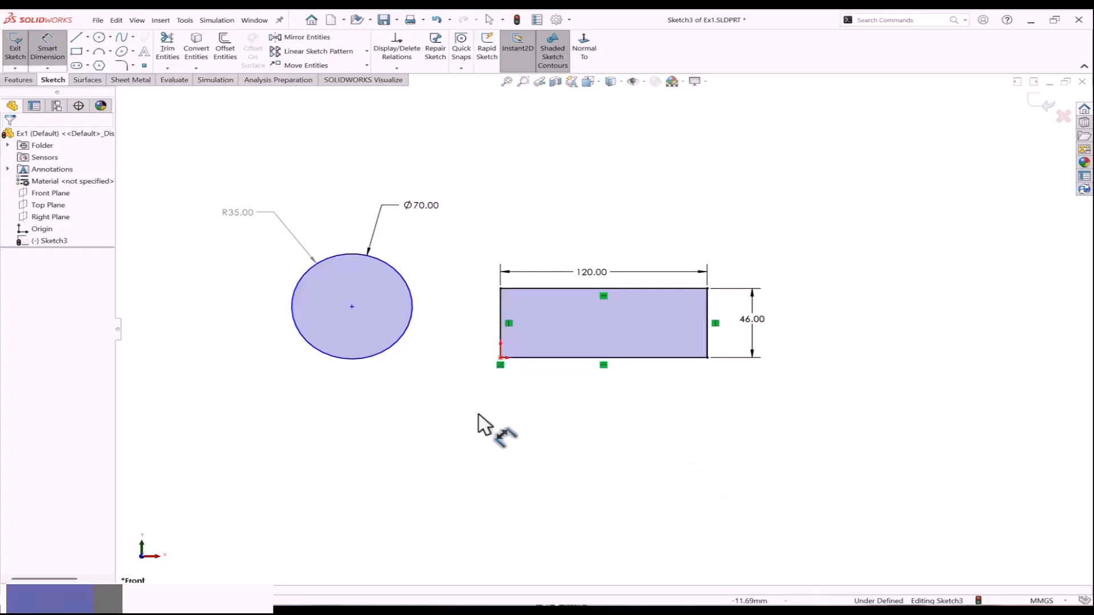
{"action": "left_click", "coordinate": [557, 359]}
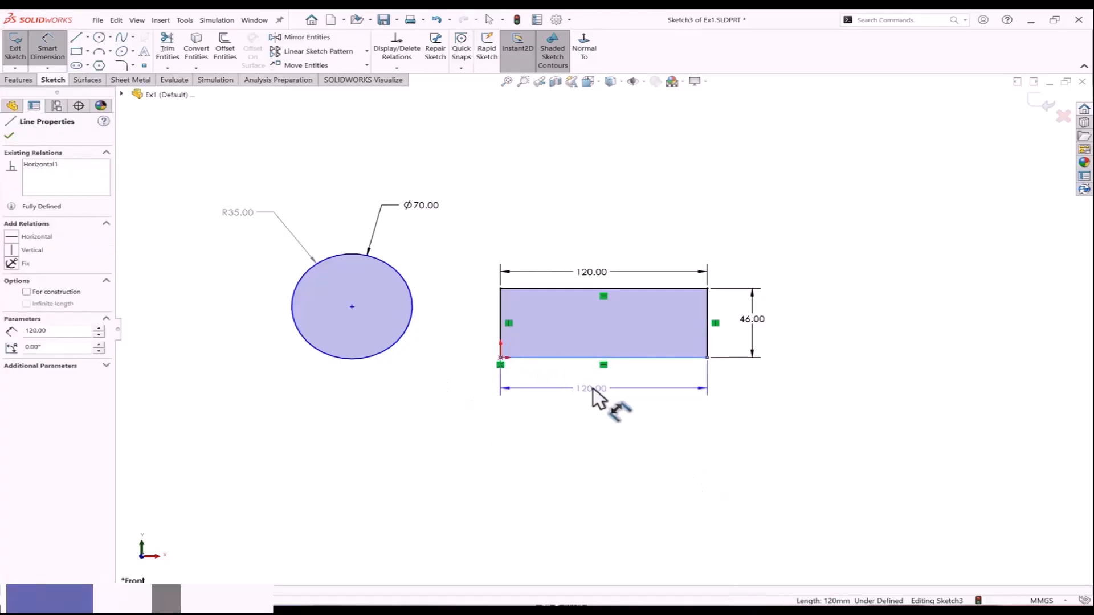
{"action": "left_click", "coordinate": [594, 393]}
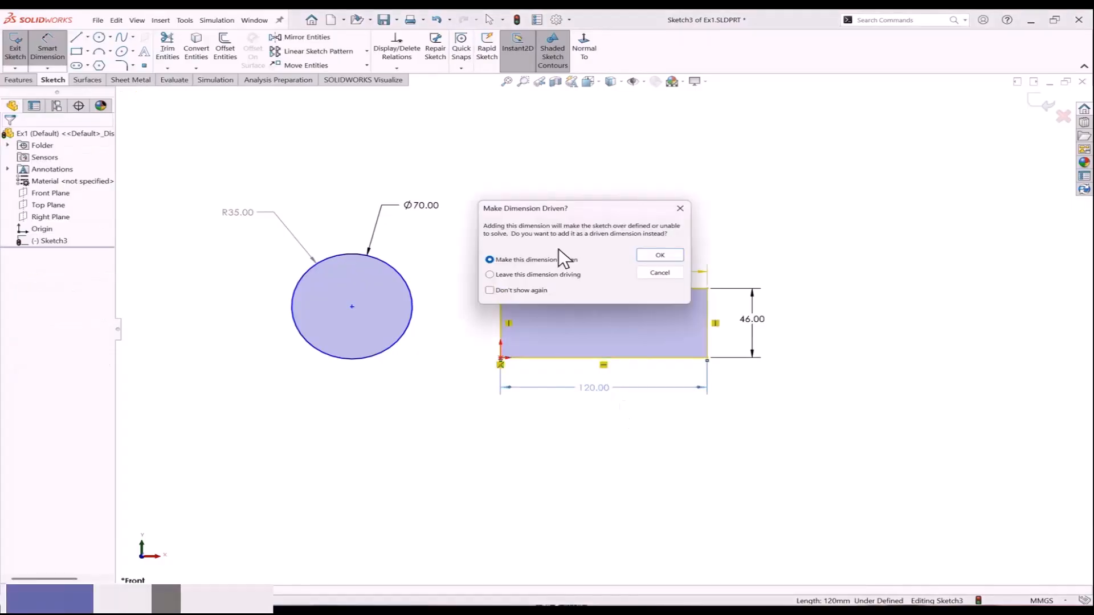
{"action": "left_click_drag", "start_coordinate": [564, 218], "coordinate": [840, 280]}
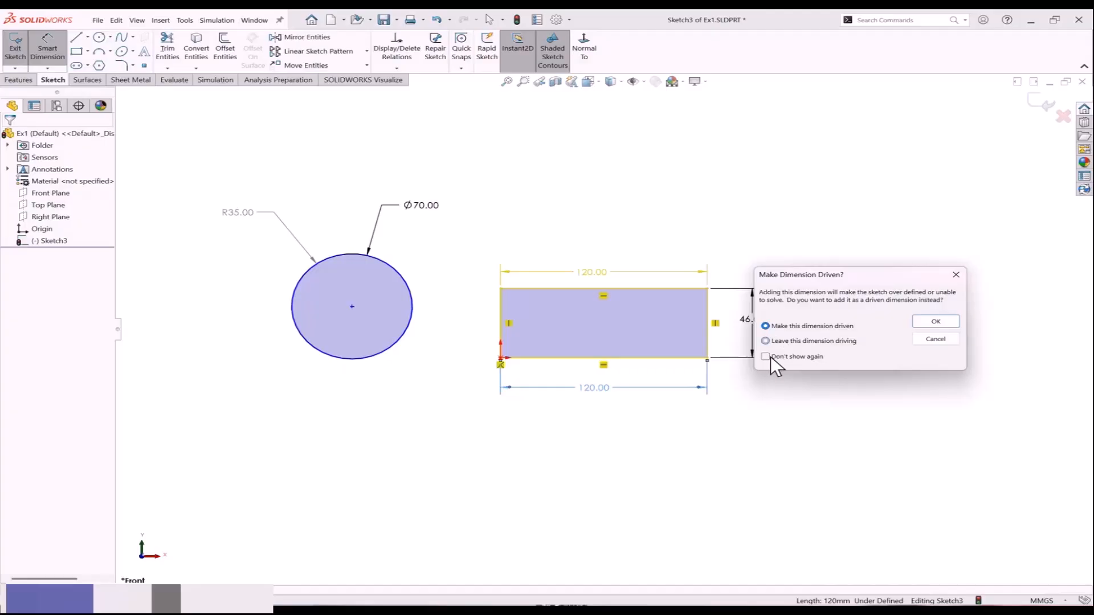
{"action": "left_click", "coordinate": [935, 321]}
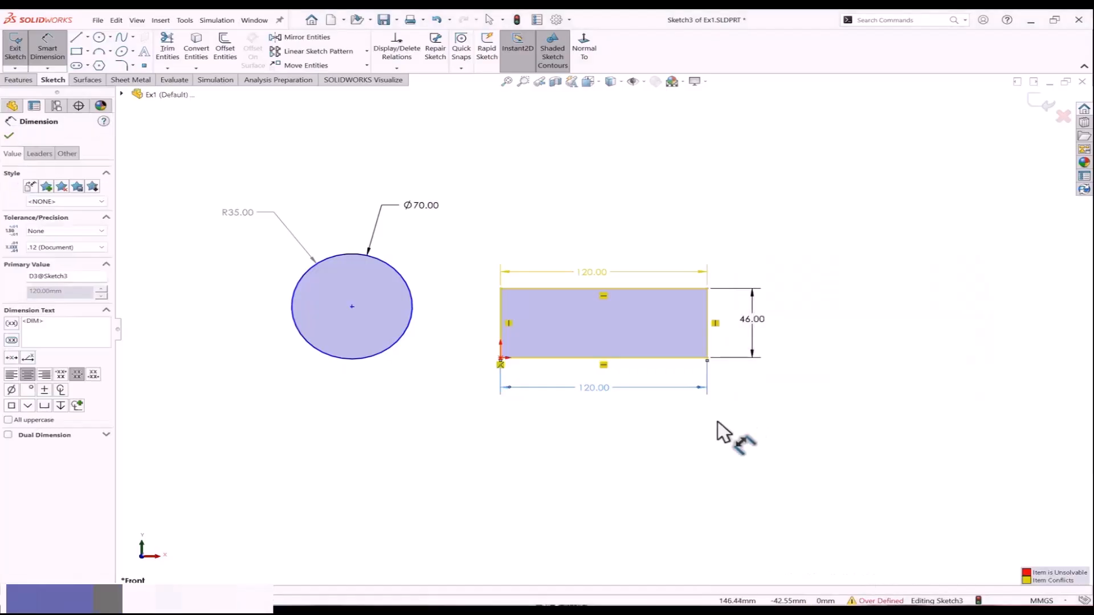
{"action": "key", "text": "Escape"}
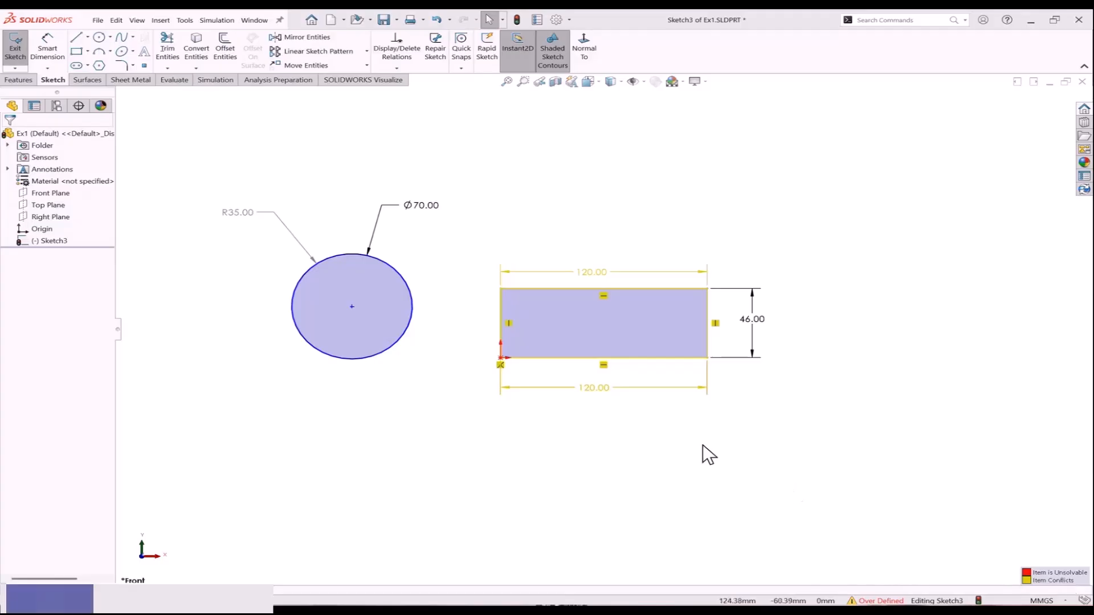
{"action": "key", "text": "ctrl+z"}
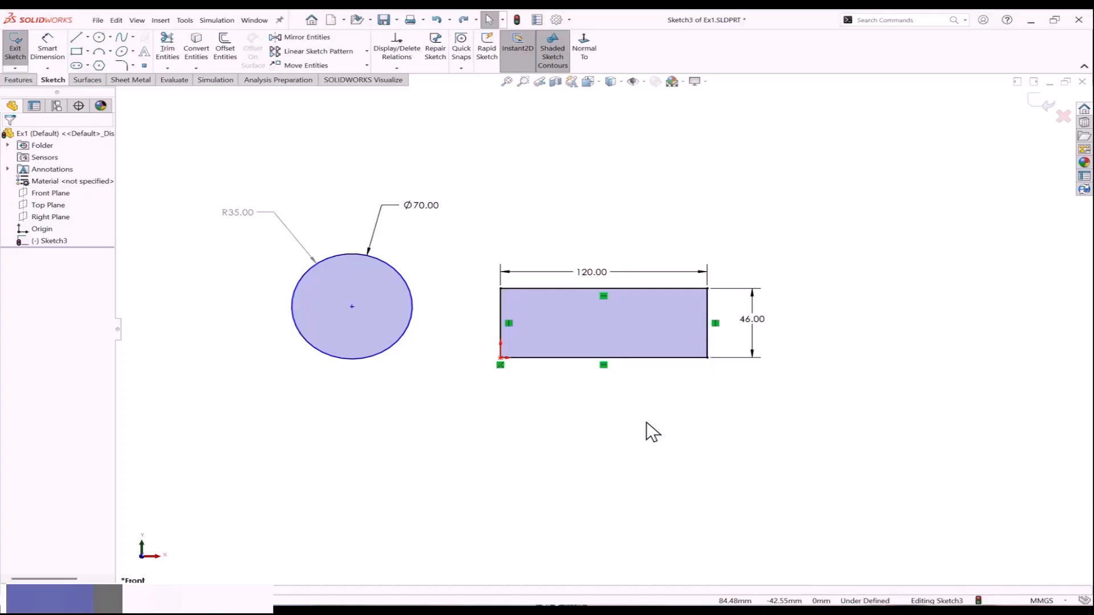
Dimension the rectangle's bottom edge below the sketch and add it as a driven dimension.
{"action": "right_click_drag", "start_coordinate": [646, 421], "coordinate": [644, 386]}
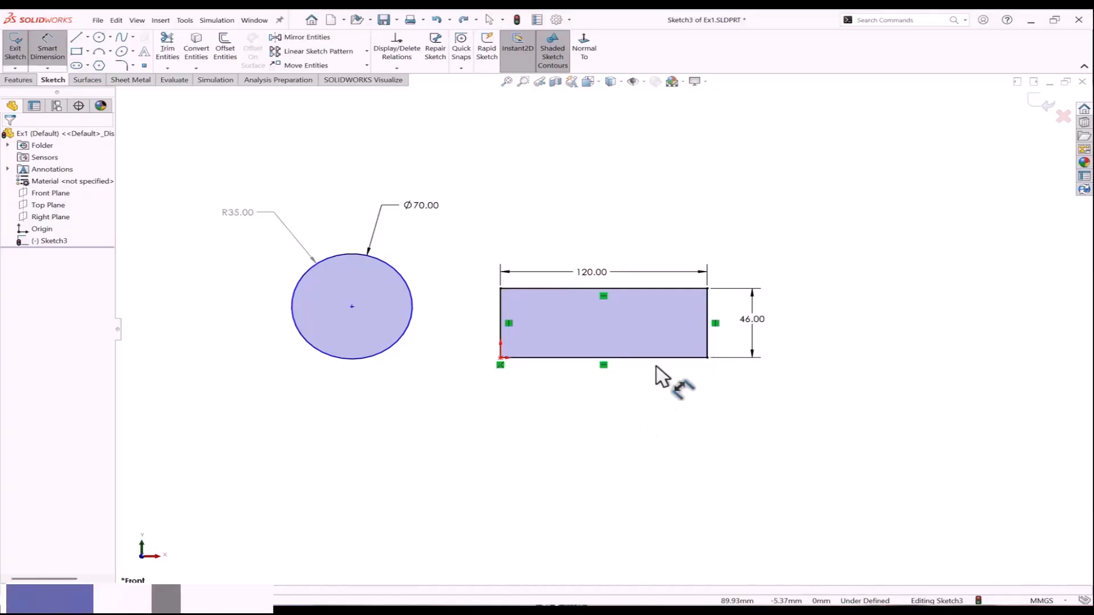
{"action": "left_click", "coordinate": [657, 359]}
{"action": "left_click", "coordinate": [661, 395]}
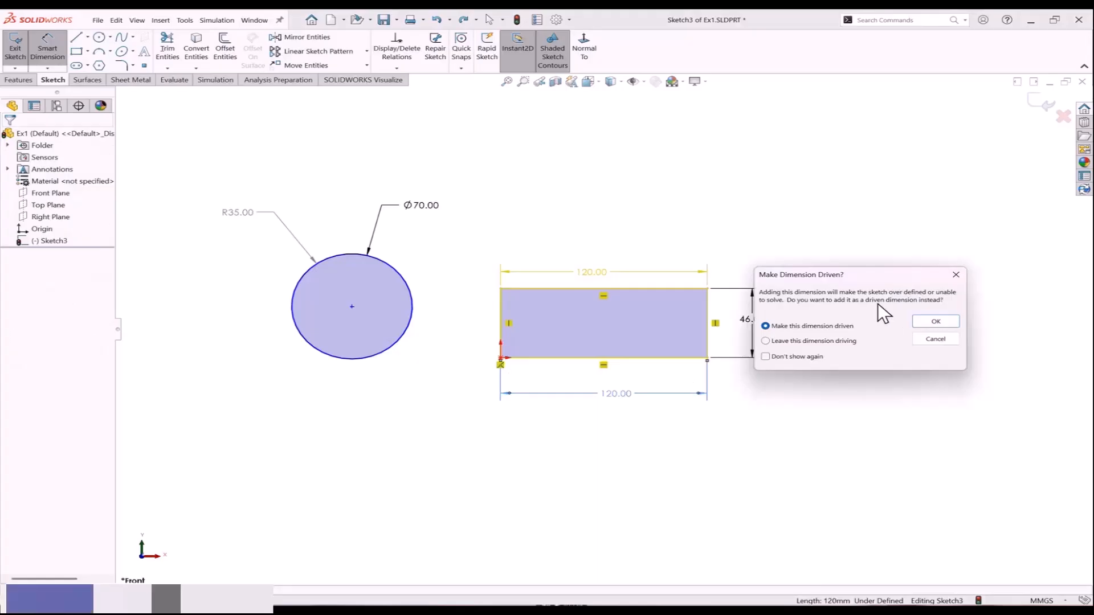
{"action": "left_click_drag", "start_coordinate": [865, 272], "coordinate": [839, 150]}
{"action": "left_click", "coordinate": [896, 196]}
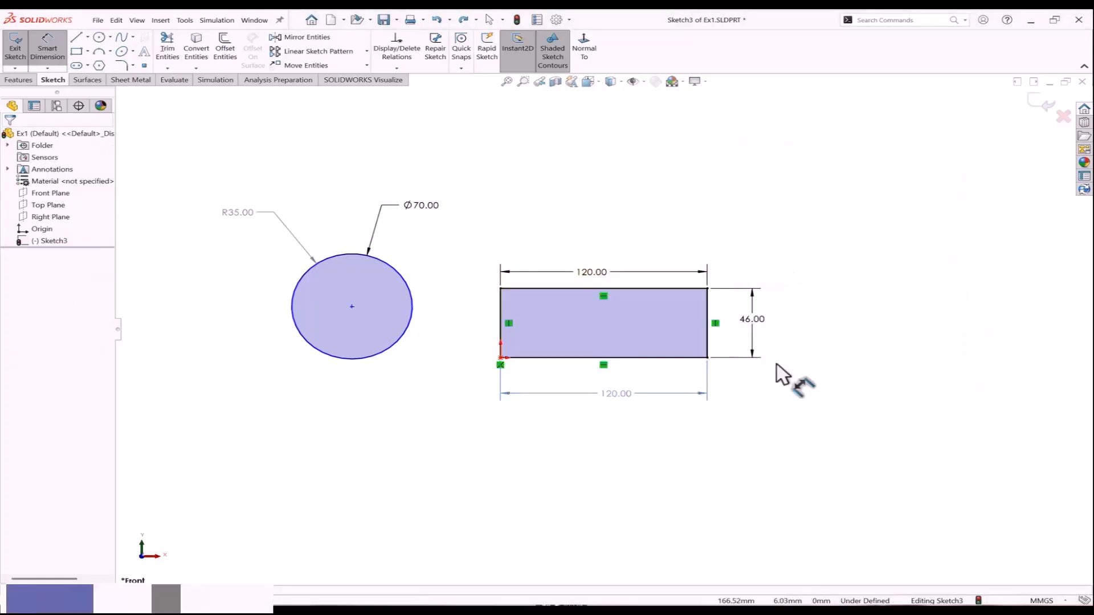
{"action": "key", "text": "Escape"}
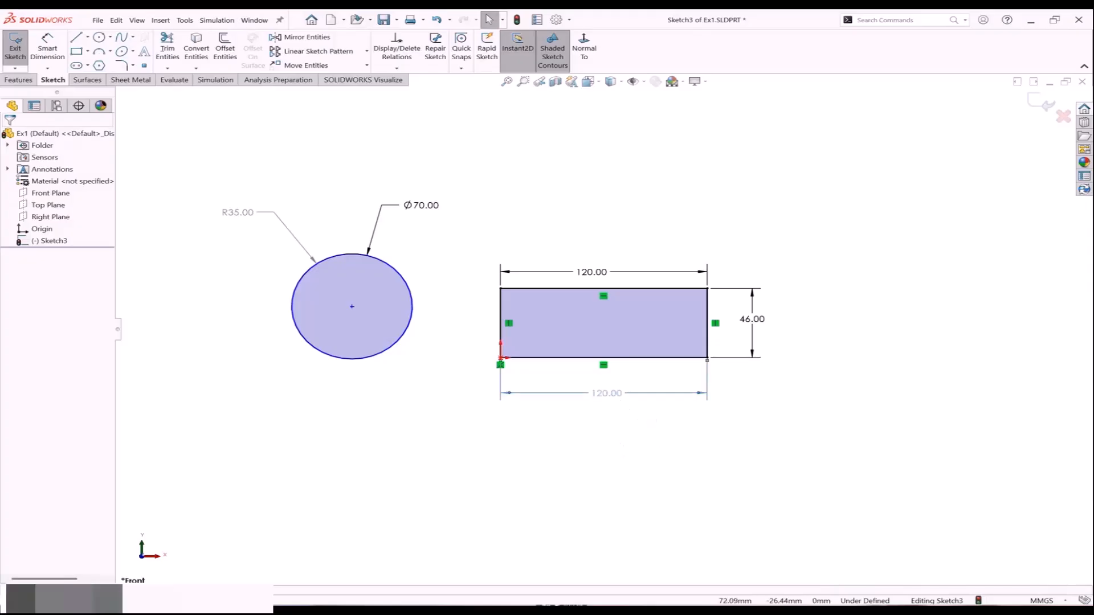
{"action": "scroll", "coordinate": [633, 472], "scroll_direction": "up", "scroll_amount": 2}
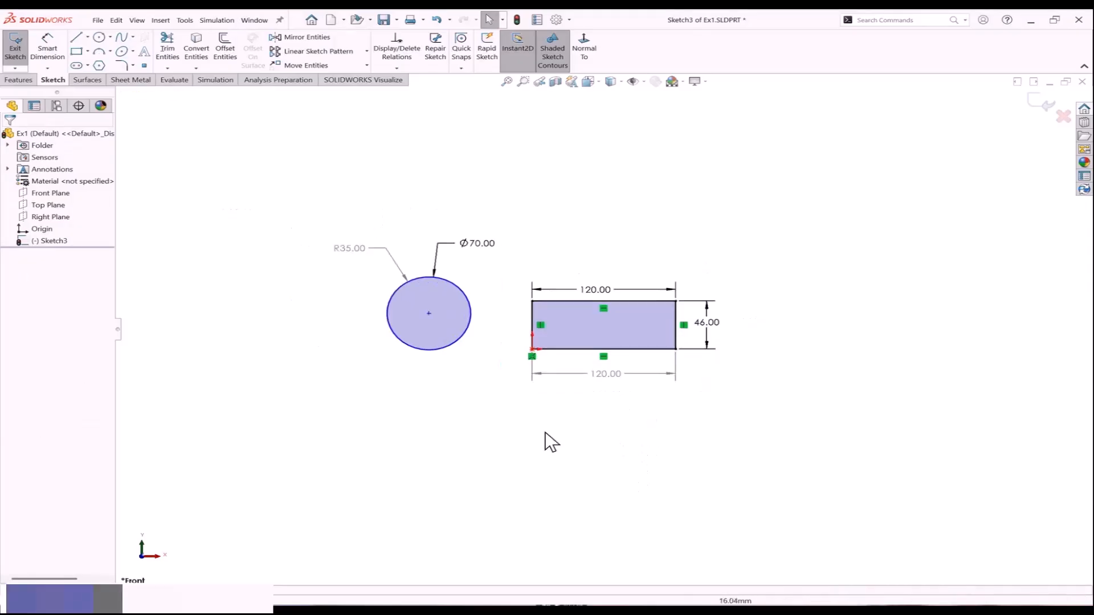
{"action": "scroll", "coordinate": [446, 392], "scroll_direction": "down", "scroll_amount": 1}
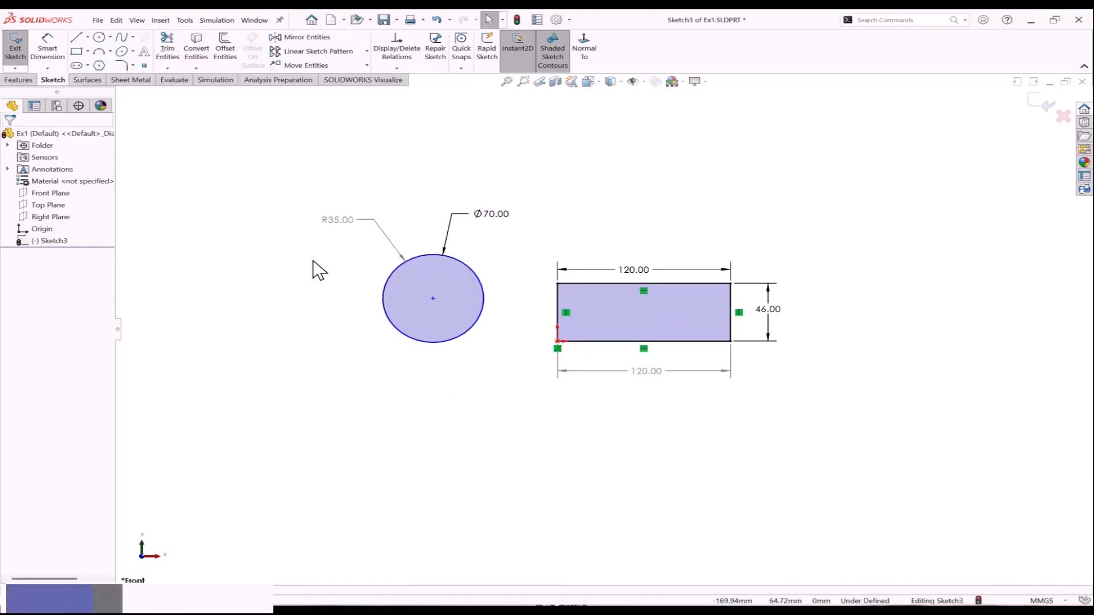
{"action": "key", "text": "alt+Tab"}
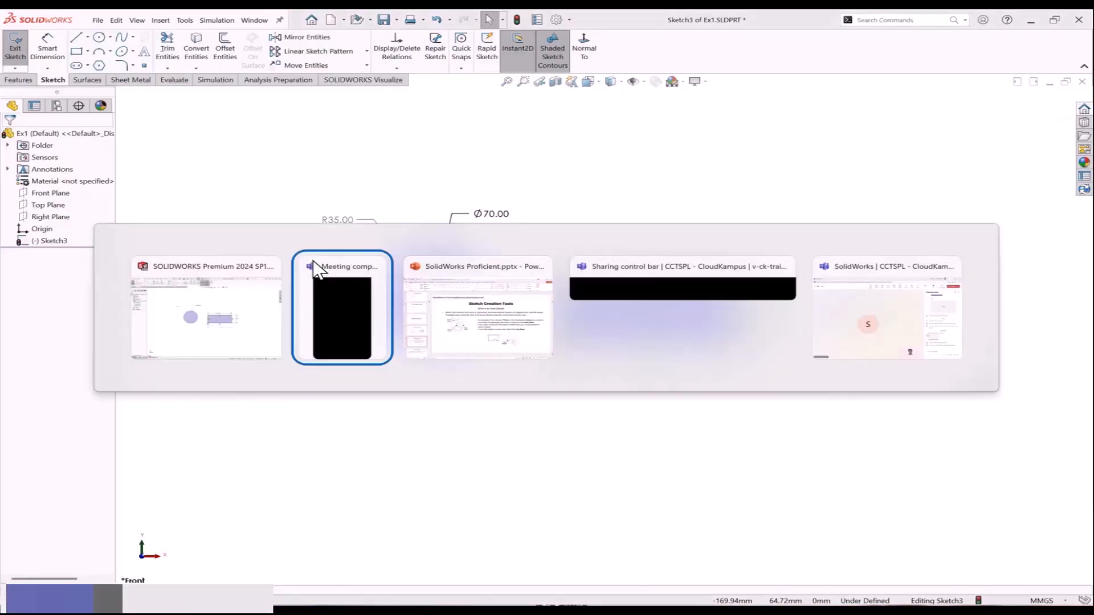
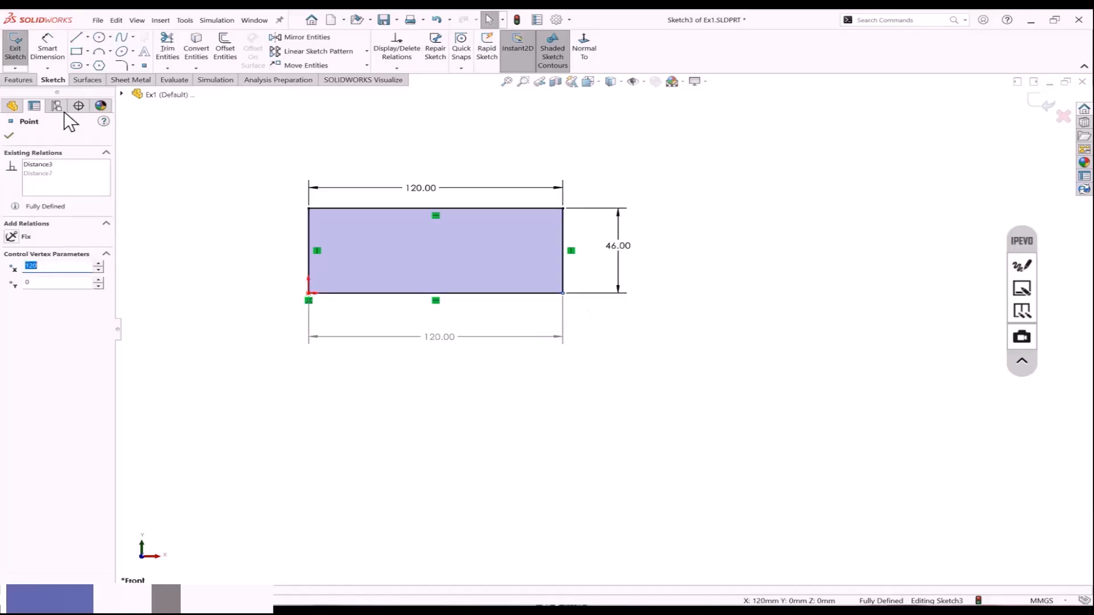
Apply 10 mm sketch fillets to all four corners of the rectangle, keeping constrained corners.
{"action": "left_click", "coordinate": [121, 65]}
{"action": "left_click", "coordinate": [309, 209]}
{"action": "left_click", "coordinate": [561, 209]}
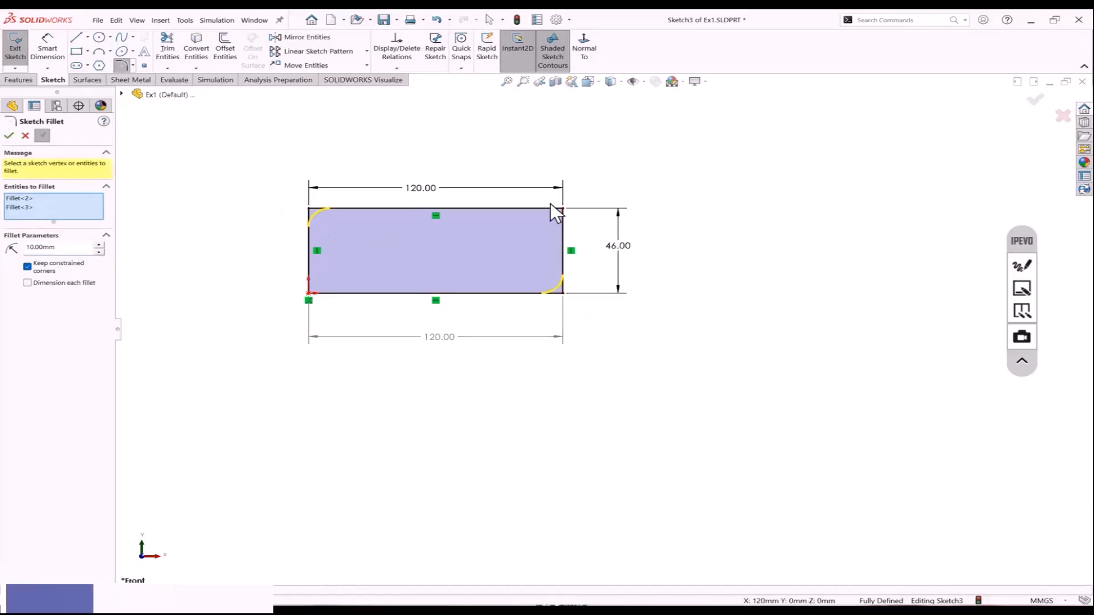
{"action": "left_click_drag", "start_coordinate": [277, 280], "coordinate": [382, 344]}
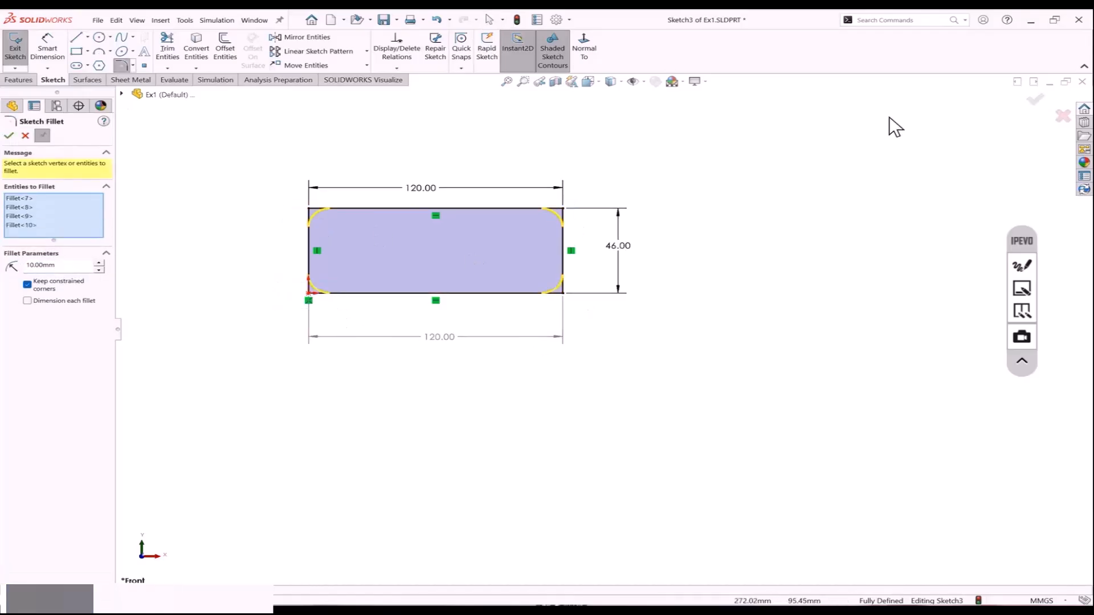
Apply the 10 mm sketch fillets to the rectangle's four corners and extrude the profile 10 mm as a blind boss.
{"action": "left_click", "coordinate": [1034, 100]}
{"action": "left_click", "coordinate": [23, 80]}
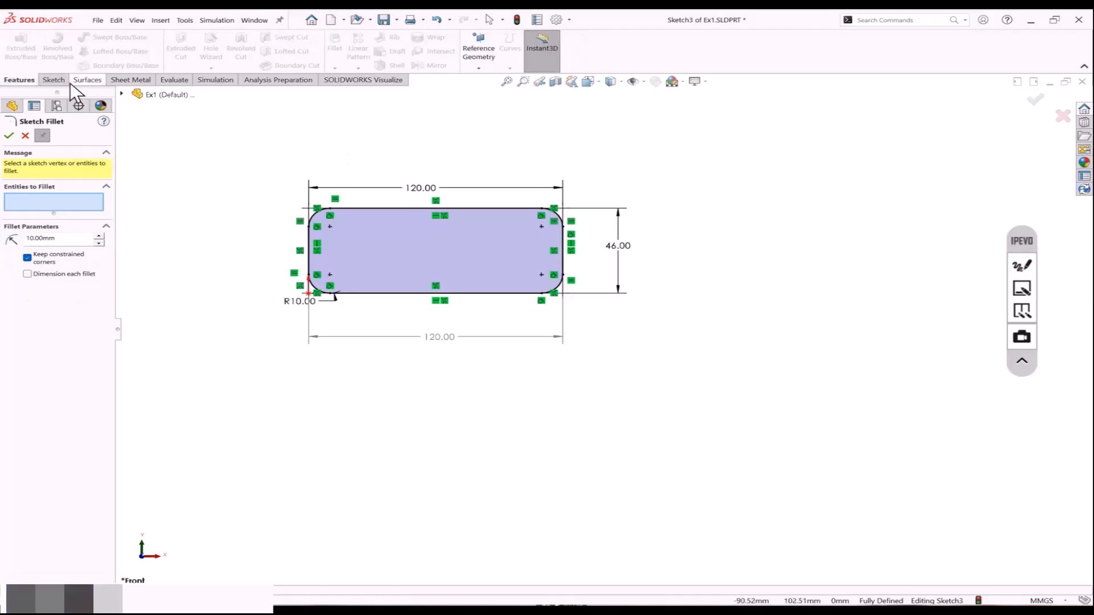
{"action": "left_click", "coordinate": [22, 49]}
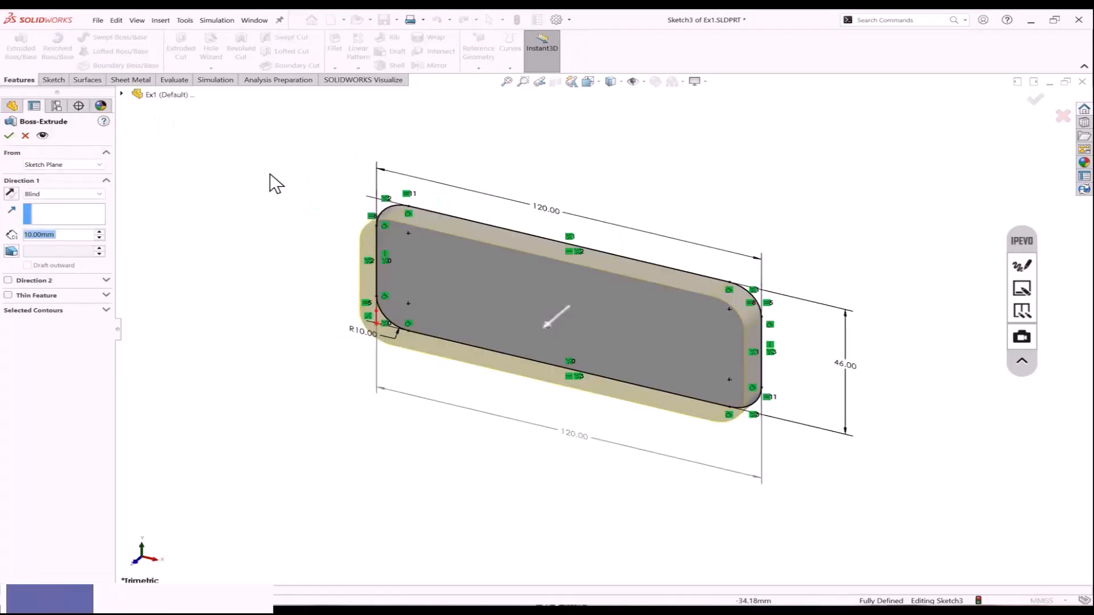
{"action": "left_click", "coordinate": [9, 136]}
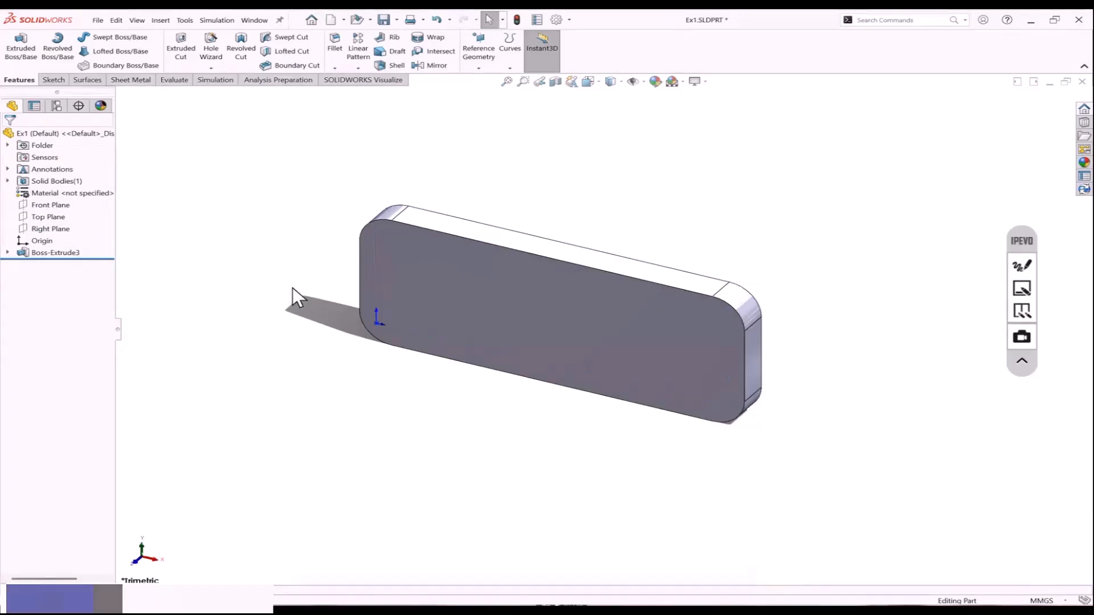
Examine the rounded upper-left corner face of the extruded plate.
{"action": "middle_click_drag", "start_coordinate": [292, 287], "coordinate": [402, 350]}
{"action": "left_click", "coordinate": [396, 272]}
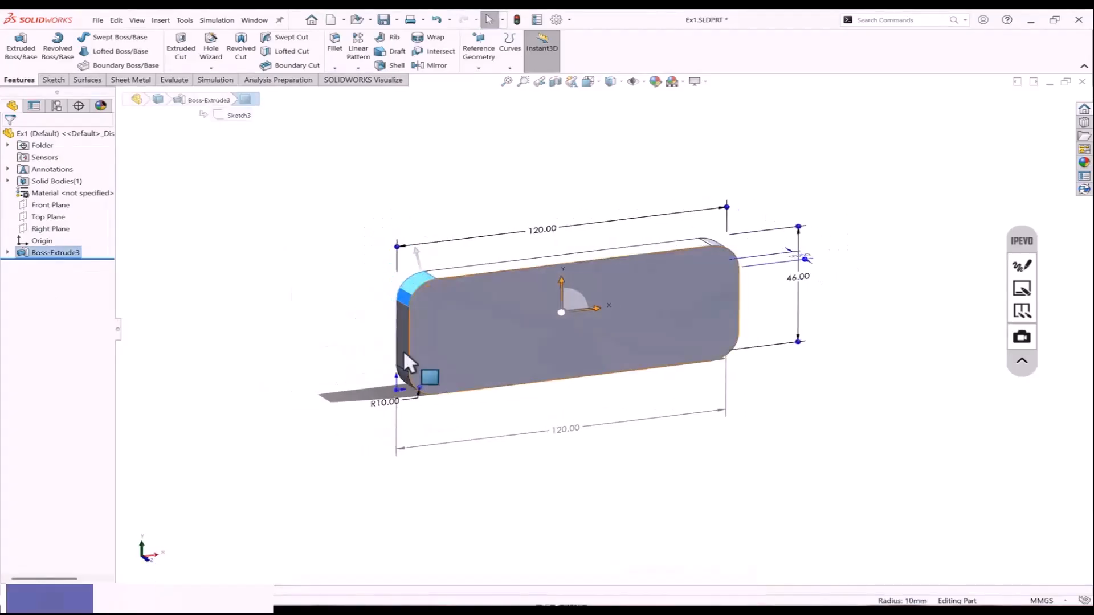
{"action": "left_click", "coordinate": [349, 359]}
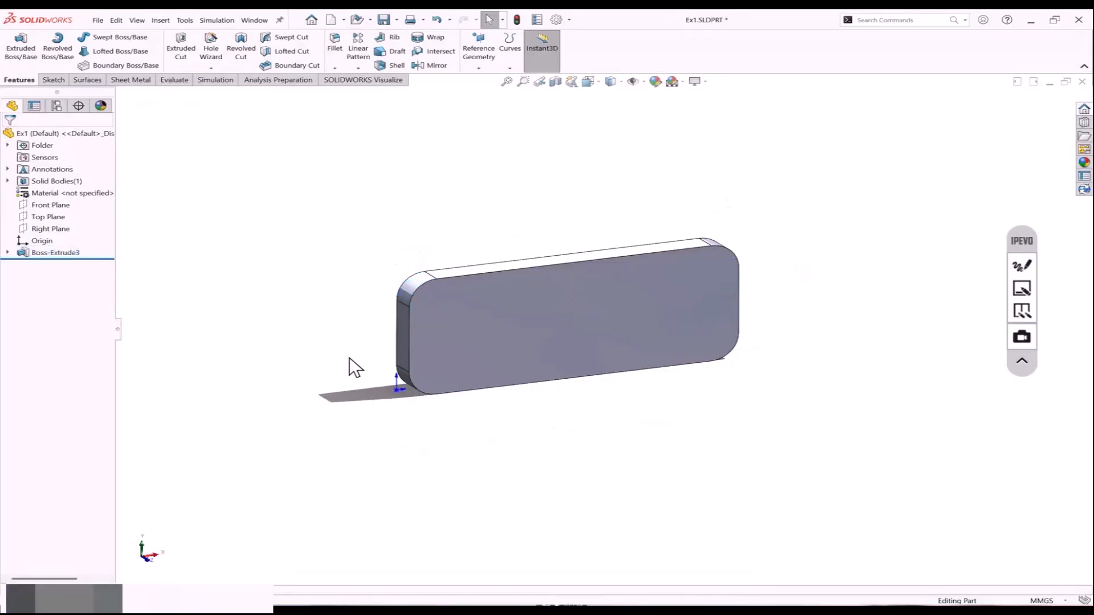
{"action": "left_click", "coordinate": [411, 286]}
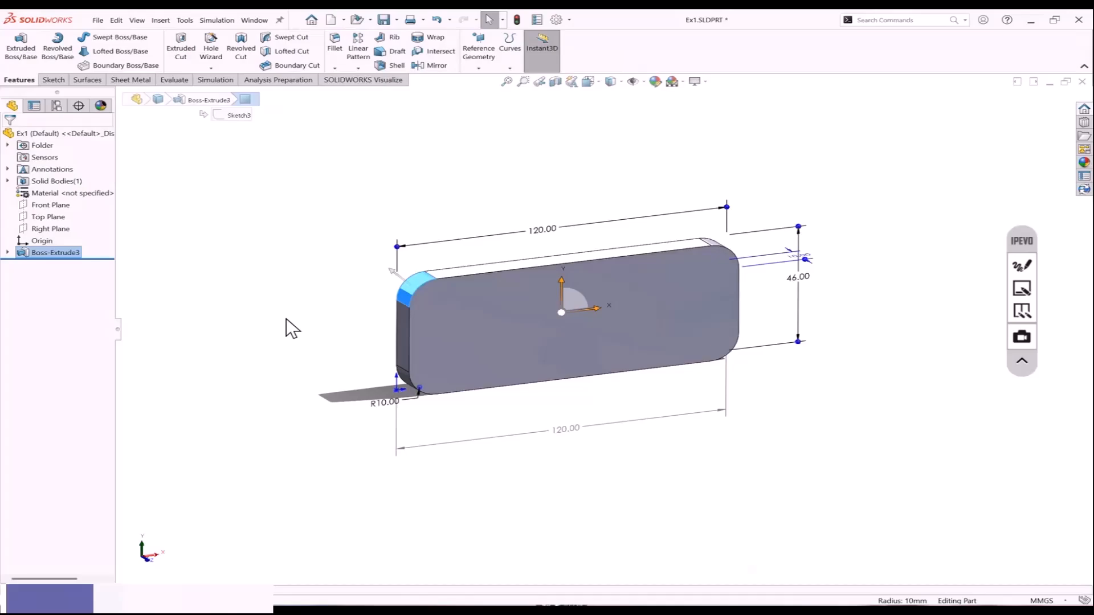
{"action": "left_click", "coordinate": [286, 317]}
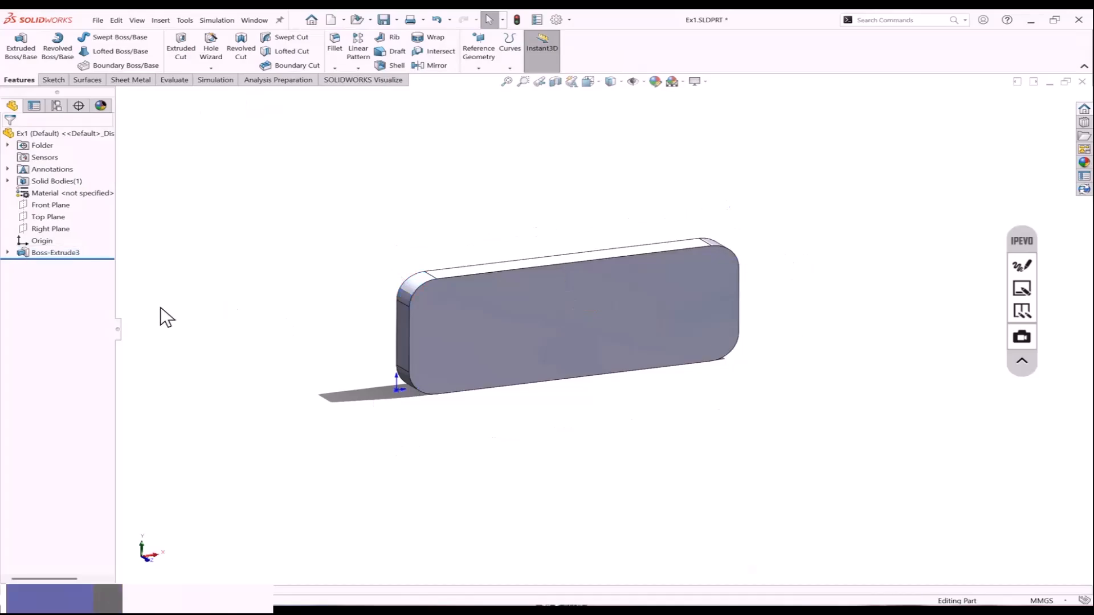
Edit the sketch of the extruded plate and delete the fillet arc at its upper-left corner.
{"action": "left_click", "coordinate": [7, 253]}
{"action": "left_click", "coordinate": [59, 264]}
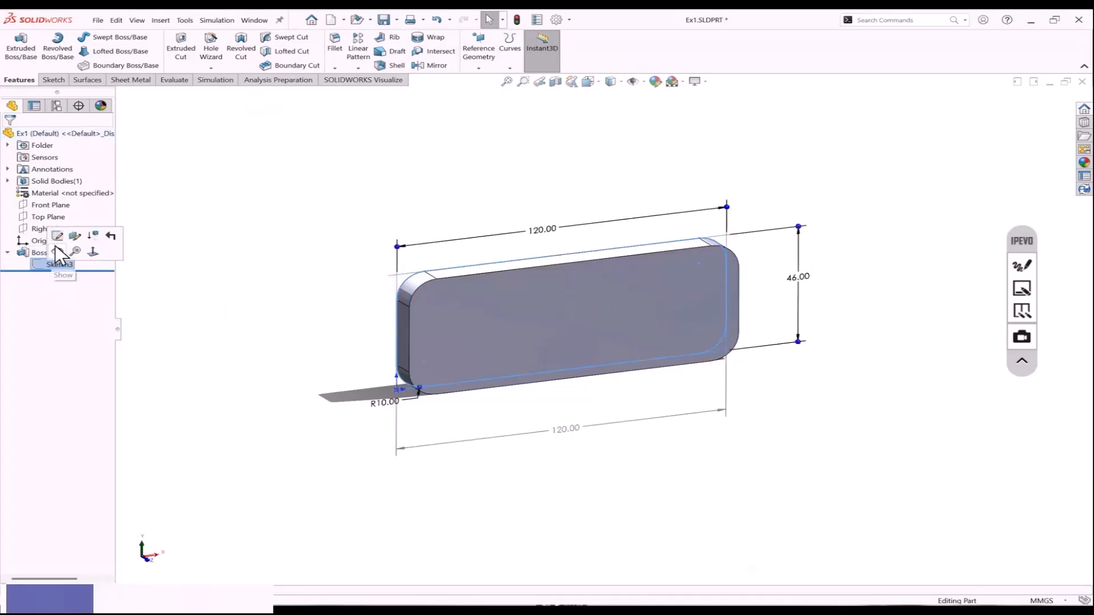
{"action": "left_click", "coordinate": [57, 235]}
{"action": "left_click", "coordinate": [291, 240]}
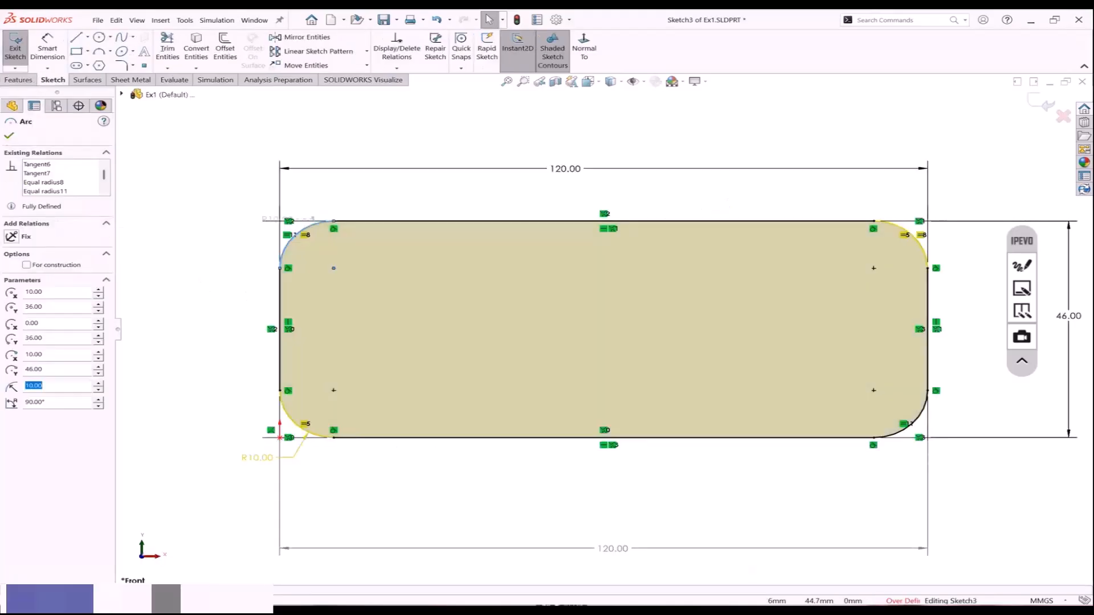
{"action": "key", "text": "Delete"}
{"action": "left_click", "coordinate": [527, 296]}
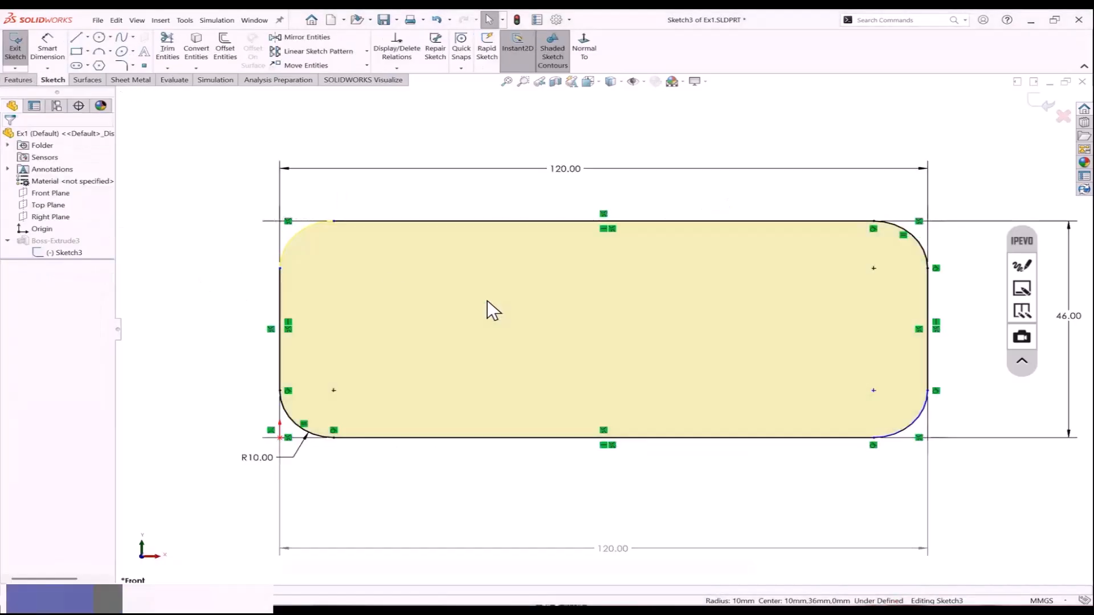
Close the open upper-left corner of the profile with a vertical and a horizontal 10 mm line.
{"action": "left_click", "coordinate": [76, 37]}
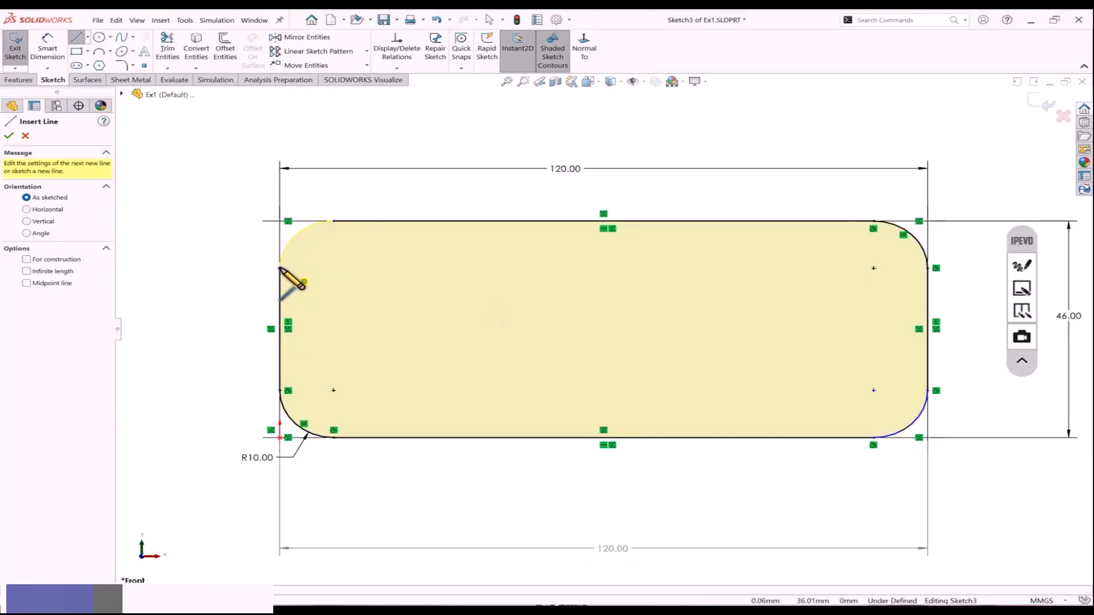
{"action": "left_click", "coordinate": [280, 268]}
{"action": "left_click", "coordinate": [279, 221]}
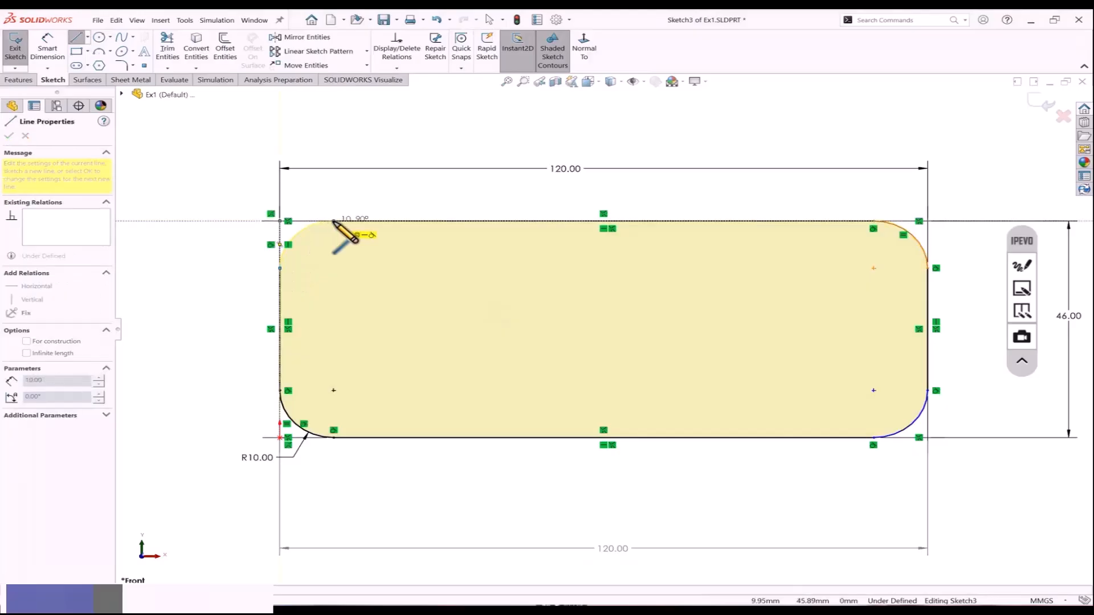
{"action": "left_click", "coordinate": [334, 221]}
{"action": "key", "text": "Escape"}
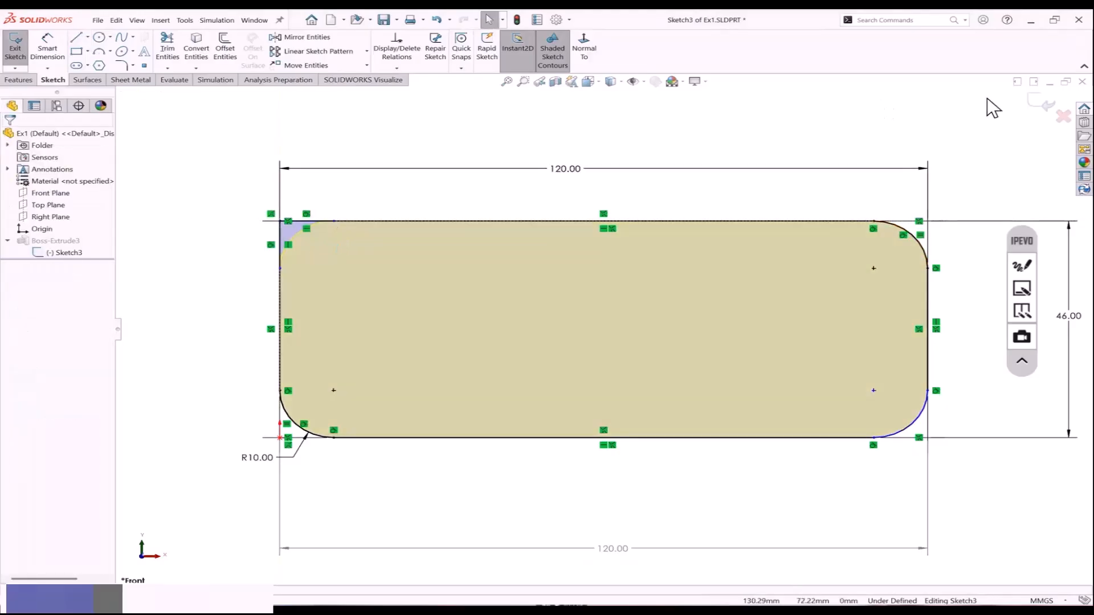
{"action": "left_click", "coordinate": [1040, 105]}
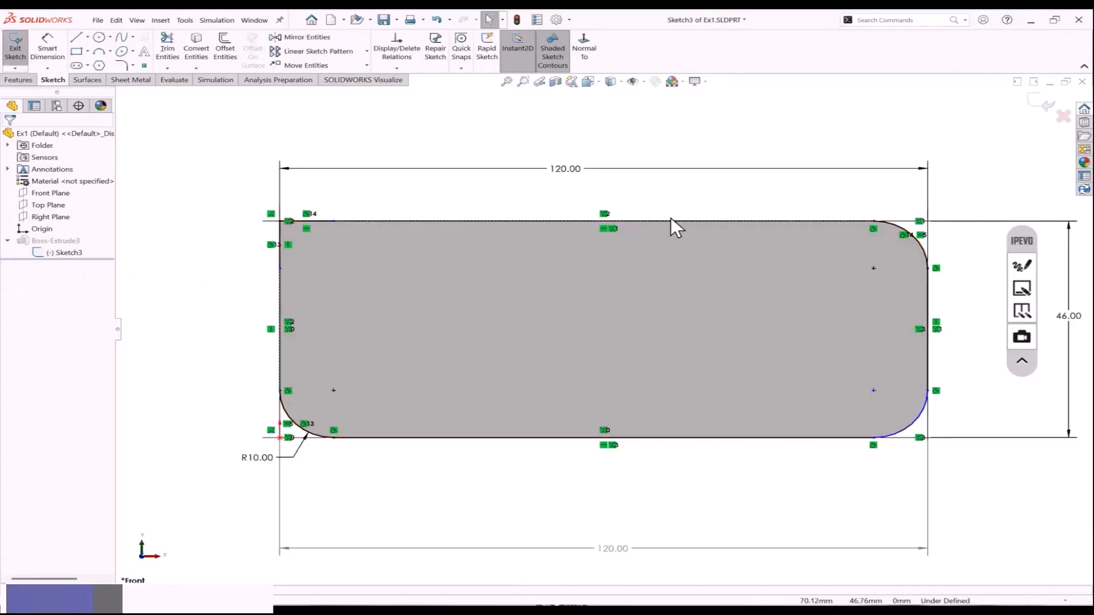
Replace the fillet arc at the profile's upper-right corner with two 10 mm lines forming a square corner.
{"action": "scroll", "coordinate": [737, 224], "scroll_direction": "up", "scroll_amount": 1}
{"action": "scroll", "coordinate": [884, 264], "scroll_direction": "down", "scroll_amount": 1}
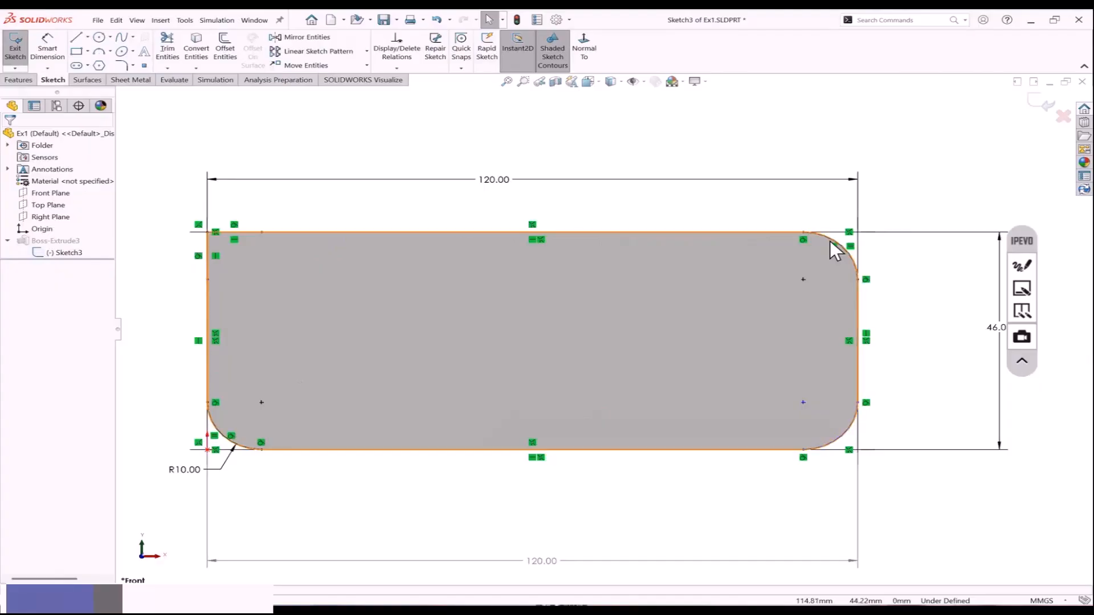
{"action": "left_click", "coordinate": [829, 240]}
{"action": "key", "text": "Delete"}
{"action": "left_click", "coordinate": [532, 293]}
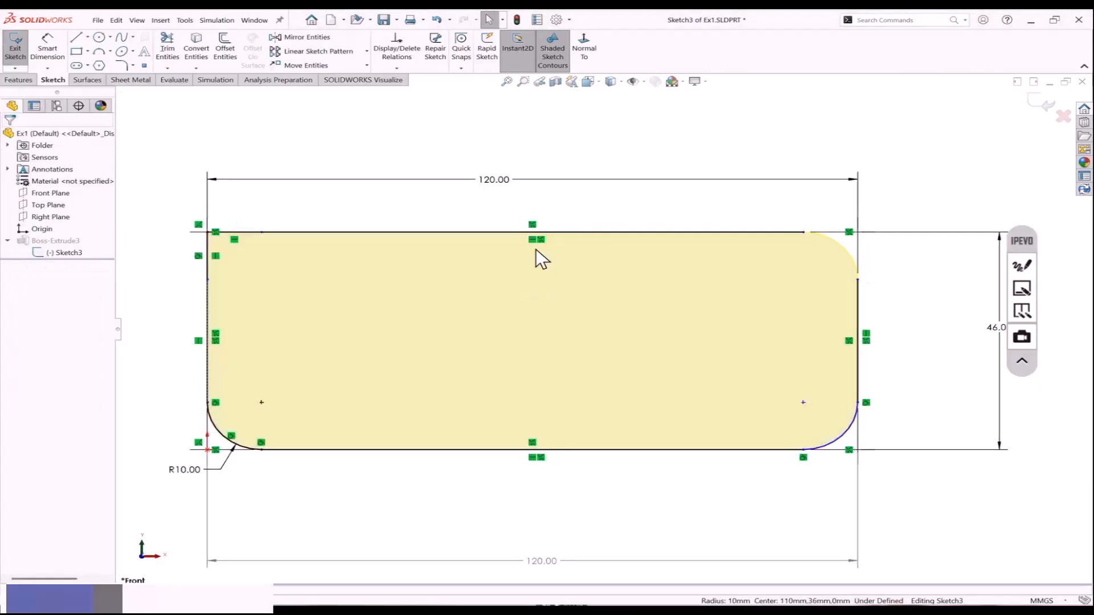
{"action": "left_click", "coordinate": [76, 37]}
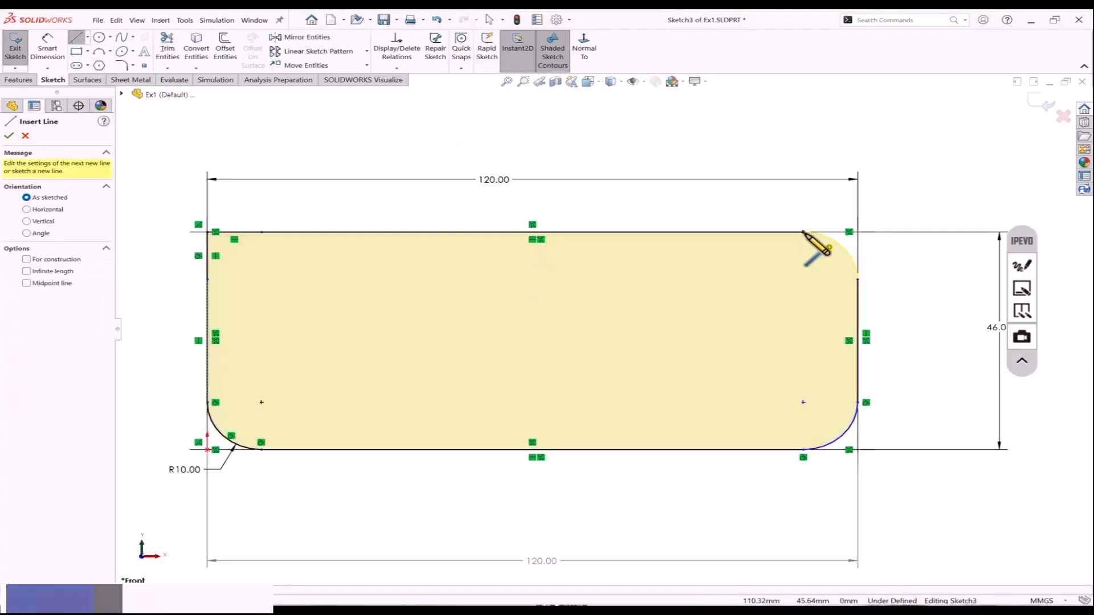
{"action": "left_click", "coordinate": [803, 232]}
{"action": "left_click", "coordinate": [857, 232]}
{"action": "left_click", "coordinate": [857, 279]}
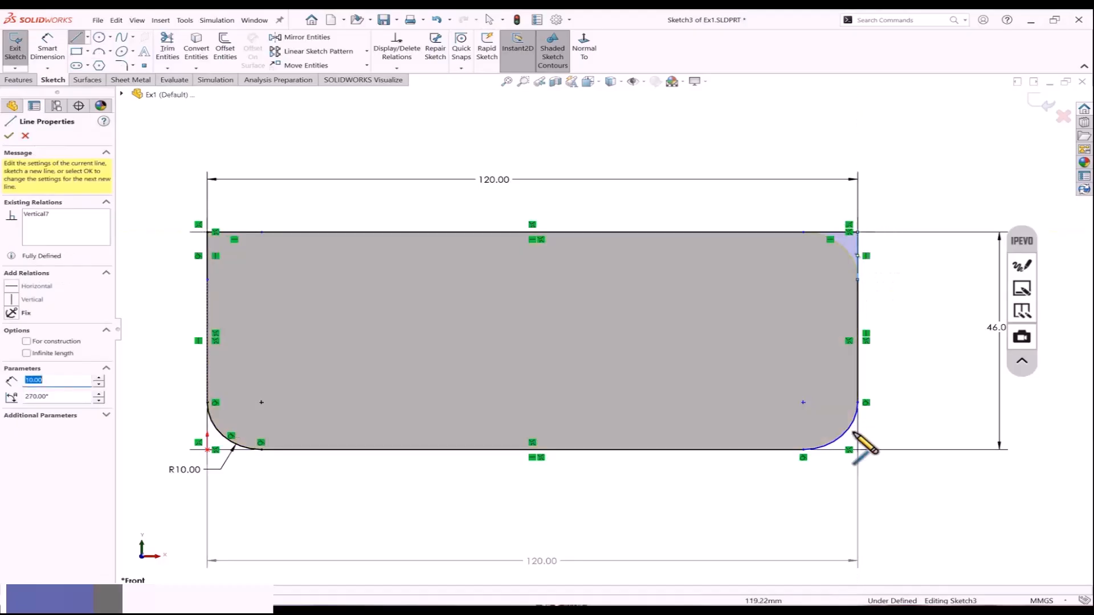
{"action": "key", "text": "Escape"}
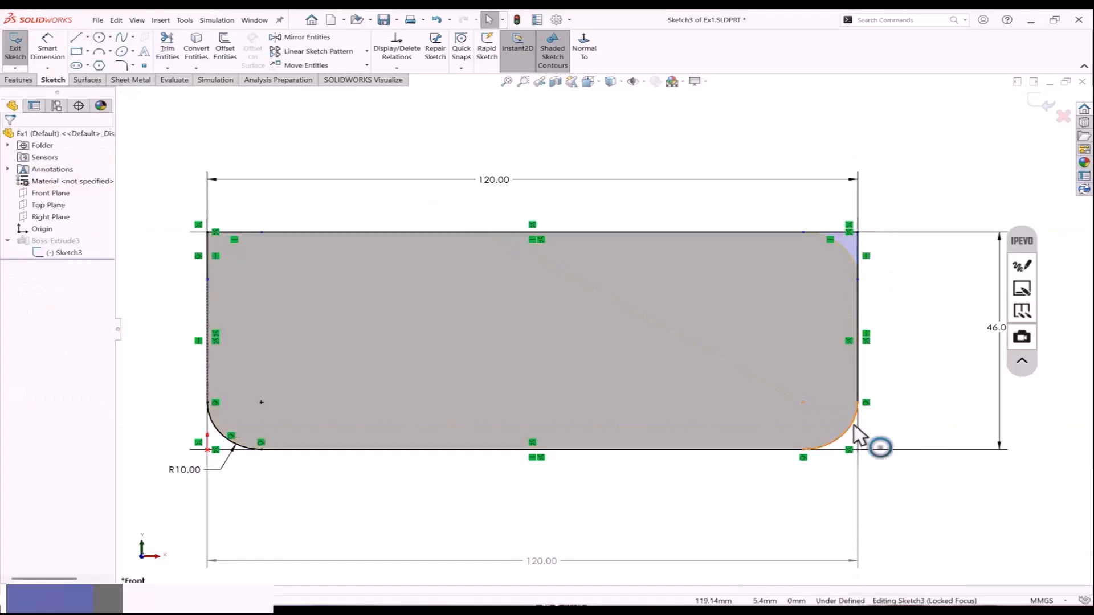
Replace the fillet arc at the profile's lower-right corner with a horizontal and a vertical line meeting in a square corner.
{"action": "left_click", "coordinate": [853, 425]}
{"action": "key", "text": "Delete"}
{"action": "left_click", "coordinate": [576, 297]}
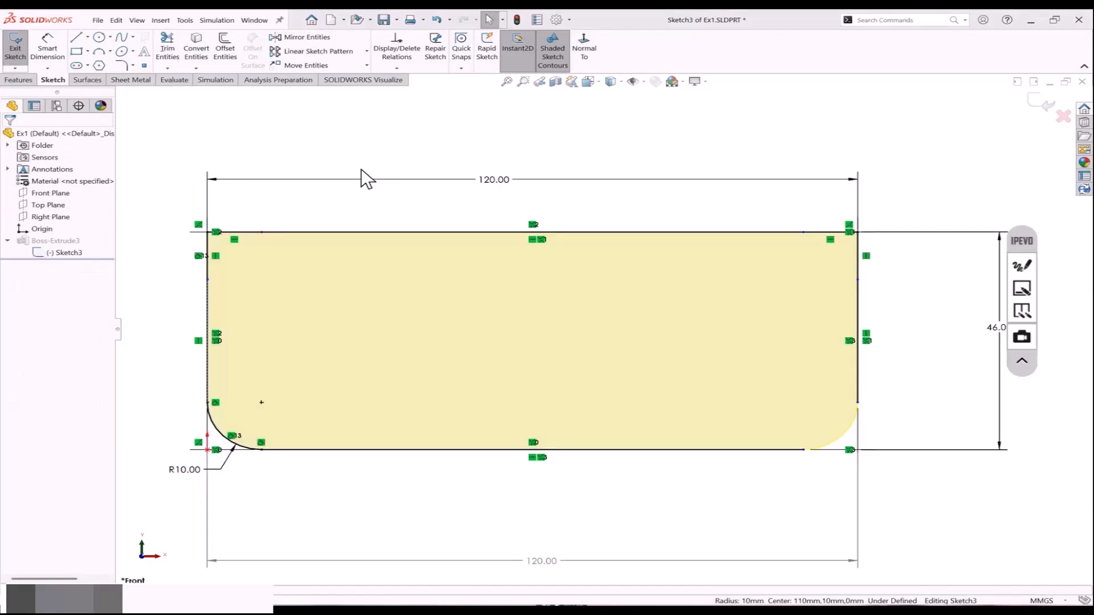
{"action": "left_click", "coordinate": [74, 39]}
{"action": "left_click", "coordinate": [804, 450]}
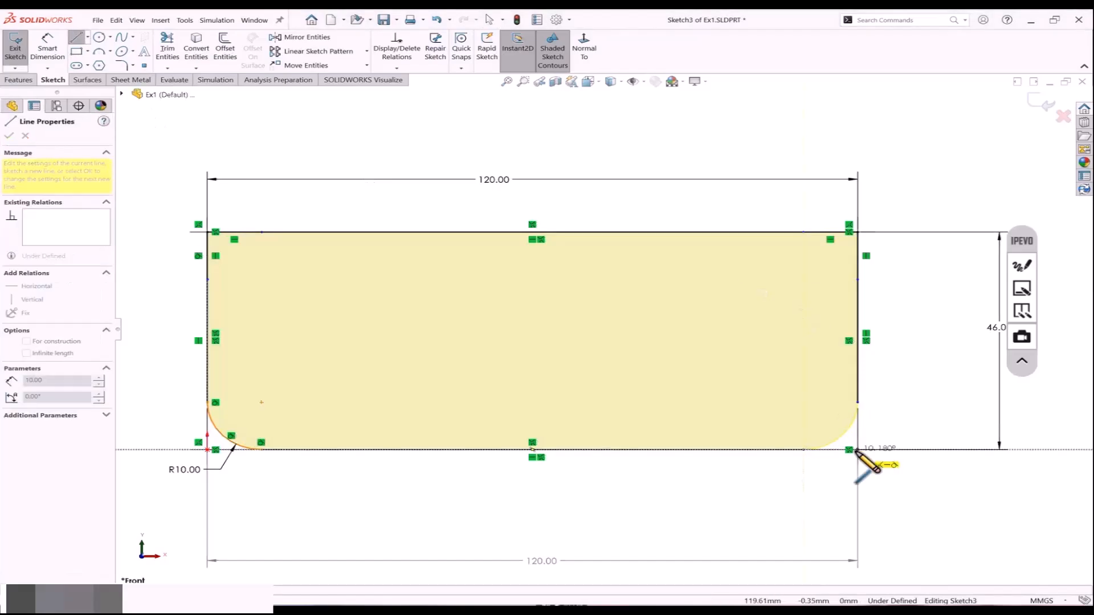
{"action": "left_click", "coordinate": [854, 450]}
{"action": "left_click", "coordinate": [857, 403]}
{"action": "key", "text": "Escape"}
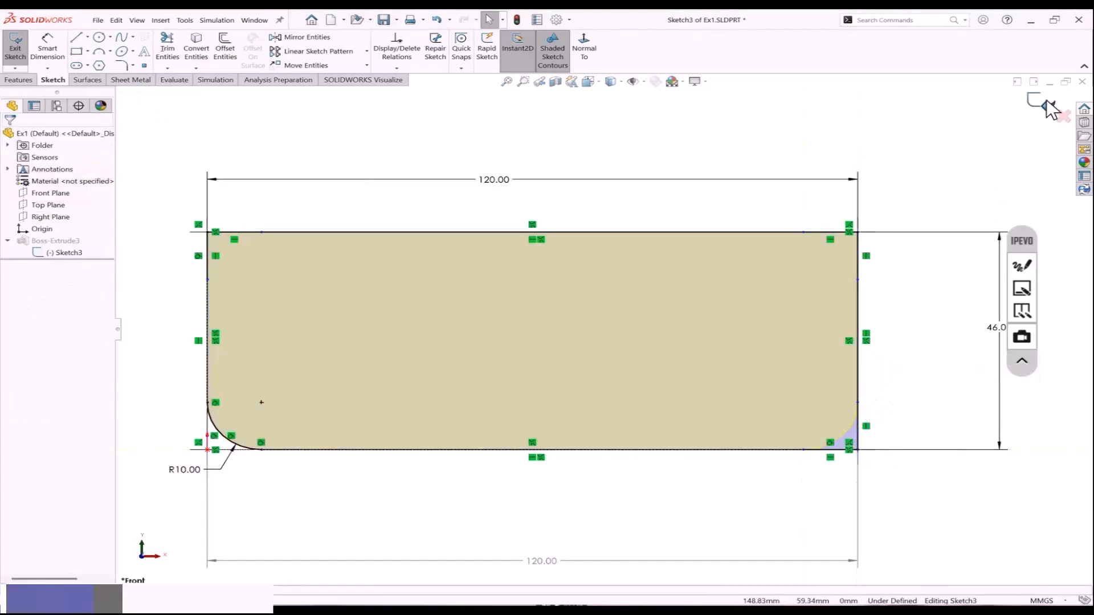
Exit the sketch to rebuild the extrusion and inspect the plate's corners.
{"action": "left_click", "coordinate": [1046, 101]}
{"action": "scroll", "coordinate": [928, 211], "scroll_direction": "up", "scroll_amount": 7}
{"action": "middle_click_drag", "start_coordinate": [668, 279], "coordinate": [737, 361]}
{"action": "scroll", "coordinate": [507, 363], "scroll_direction": "down", "scroll_amount": 2}
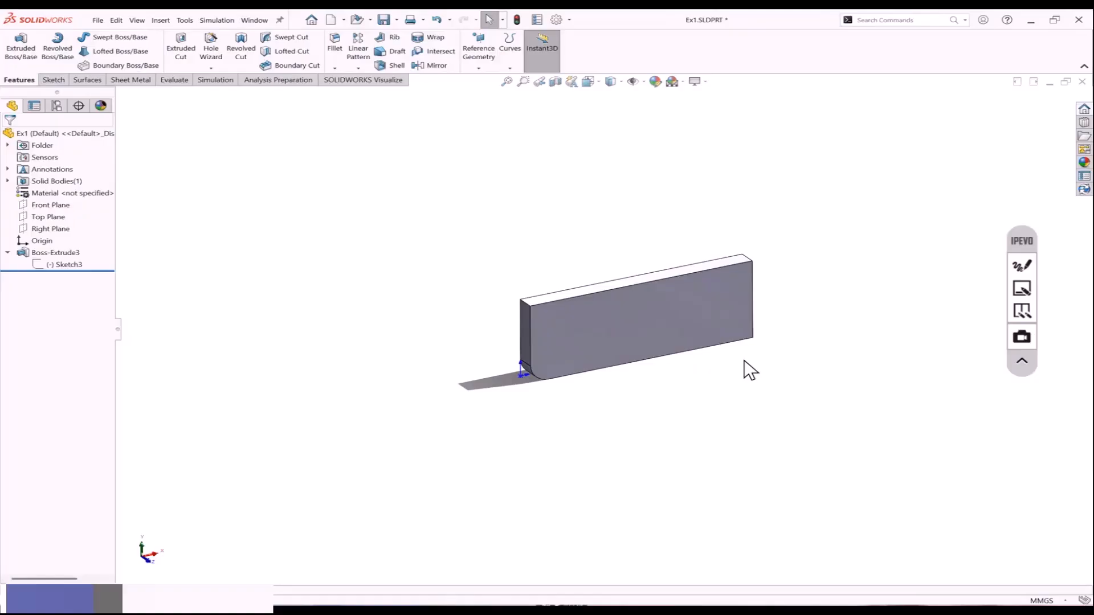
{"action": "middle_click_drag", "start_coordinate": [743, 360], "coordinate": [675, 374]}
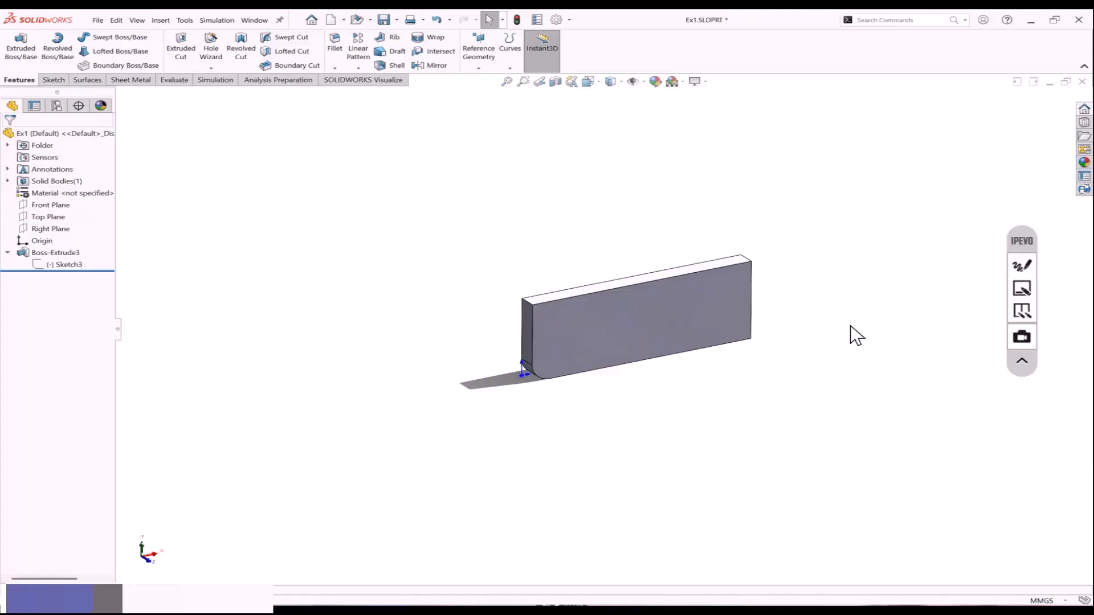
Delete the Boss-Extrude3 feature and its leftover sketch Sketch3 from the part.
{"action": "left_click_drag", "start_coordinate": [81, 253], "coordinate": [59, 263]}
{"action": "right_click", "coordinate": [59, 263]}
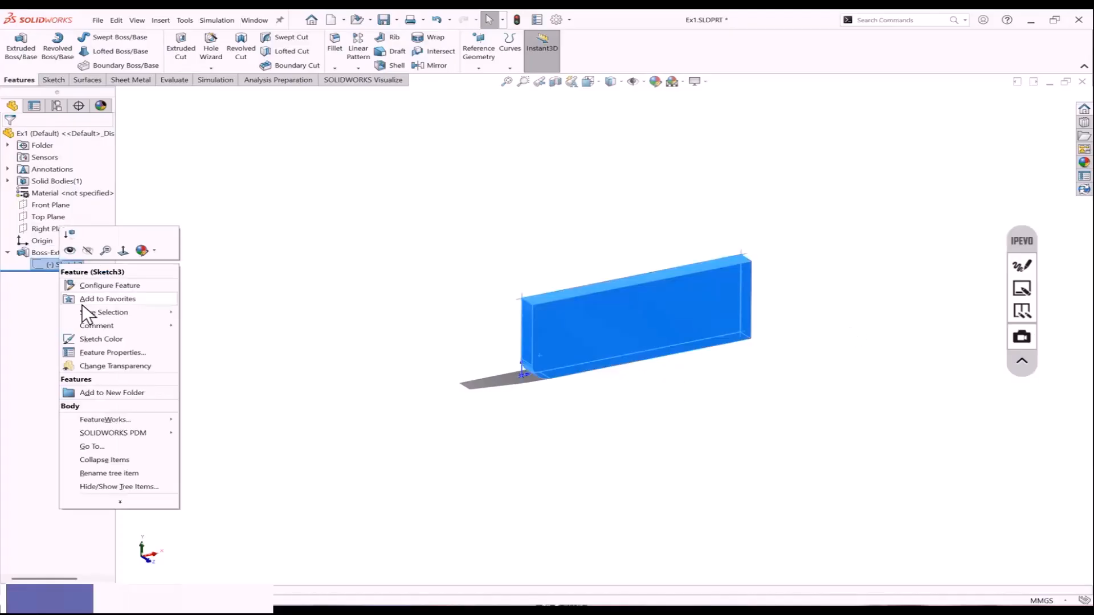
{"action": "left_click", "coordinate": [67, 265]}
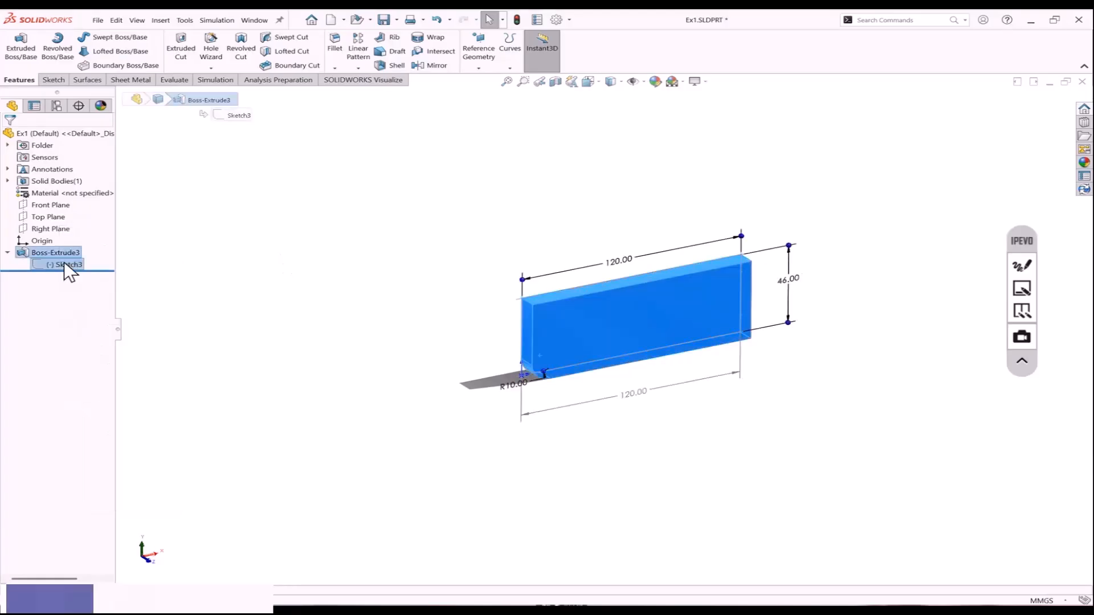
{"action": "right_click", "coordinate": [64, 262]}
{"action": "left_click", "coordinate": [110, 360]}
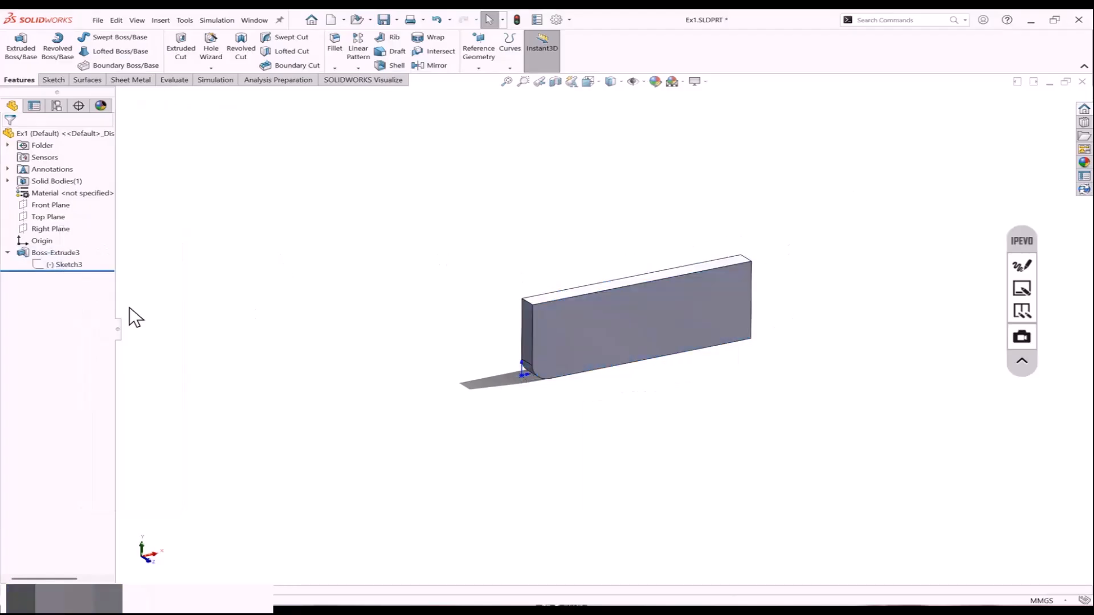
{"action": "right_click", "coordinate": [64, 254]}
{"action": "left_click", "coordinate": [89, 318]}
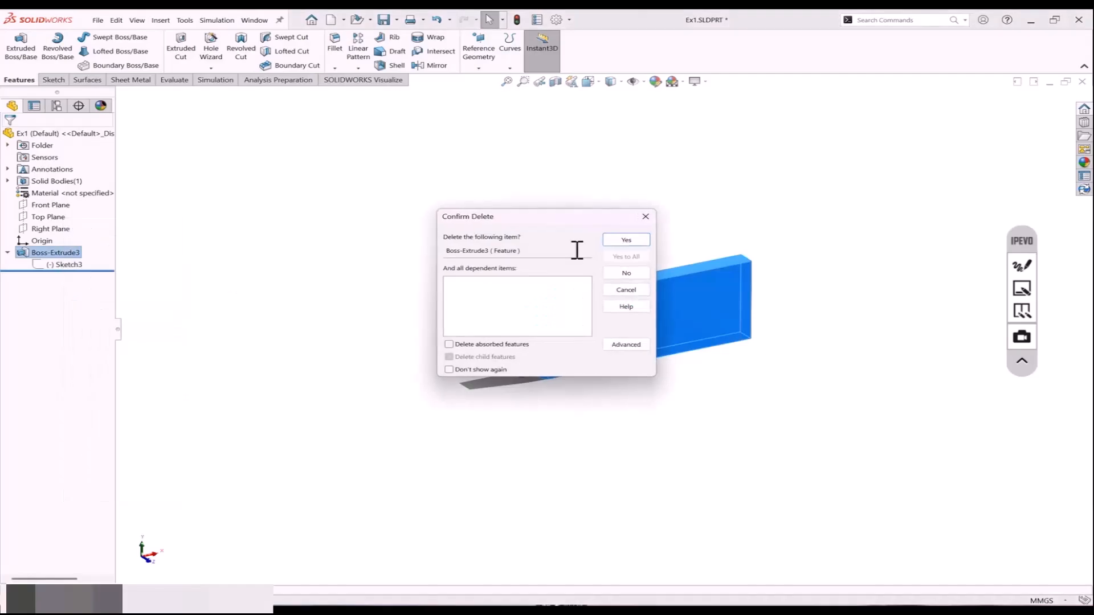
{"action": "left_click", "coordinate": [626, 244]}
{"action": "left_click", "coordinate": [76, 240]}
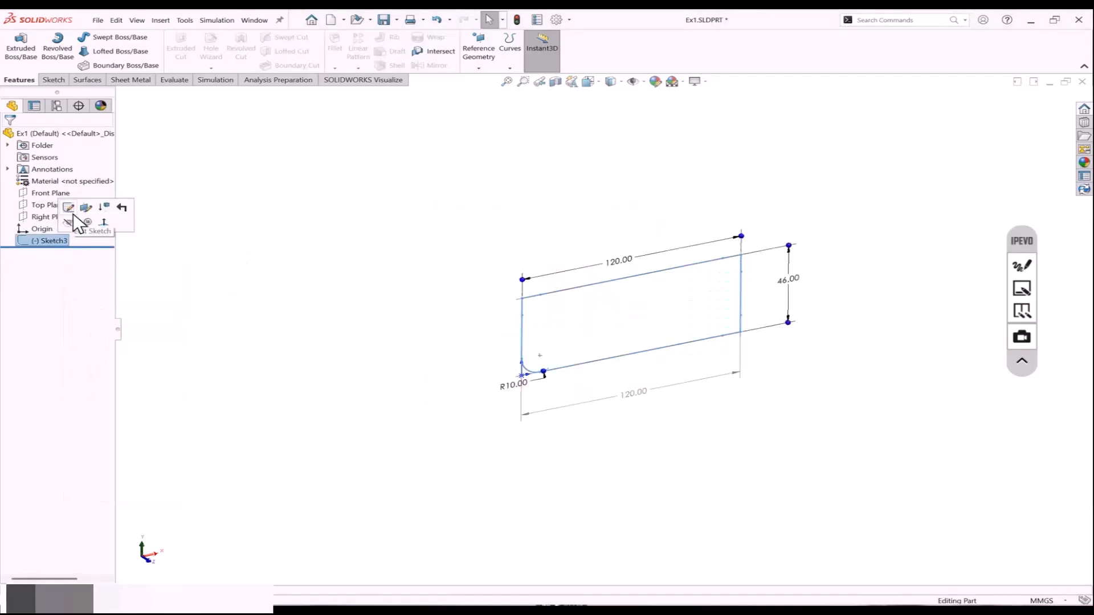
{"action": "right_click", "coordinate": [57, 241]}
{"action": "left_click", "coordinate": [94, 306]}
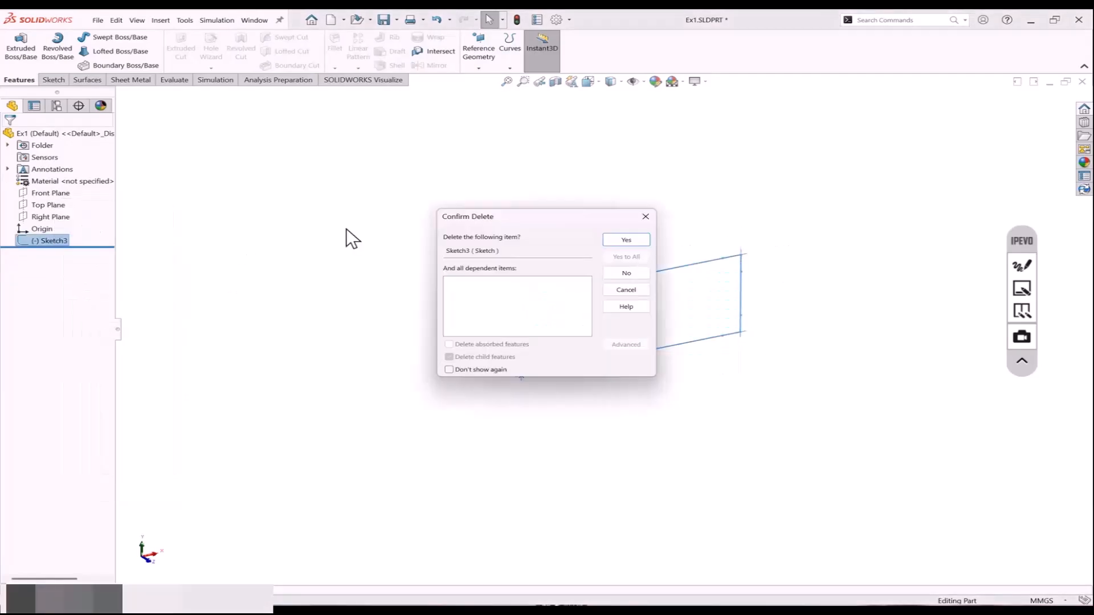
{"action": "left_click", "coordinate": [624, 240]}
Start a sketch on the Front Plane and draw a center rectangle centred on the origin.
{"action": "left_click", "coordinate": [68, 193]}
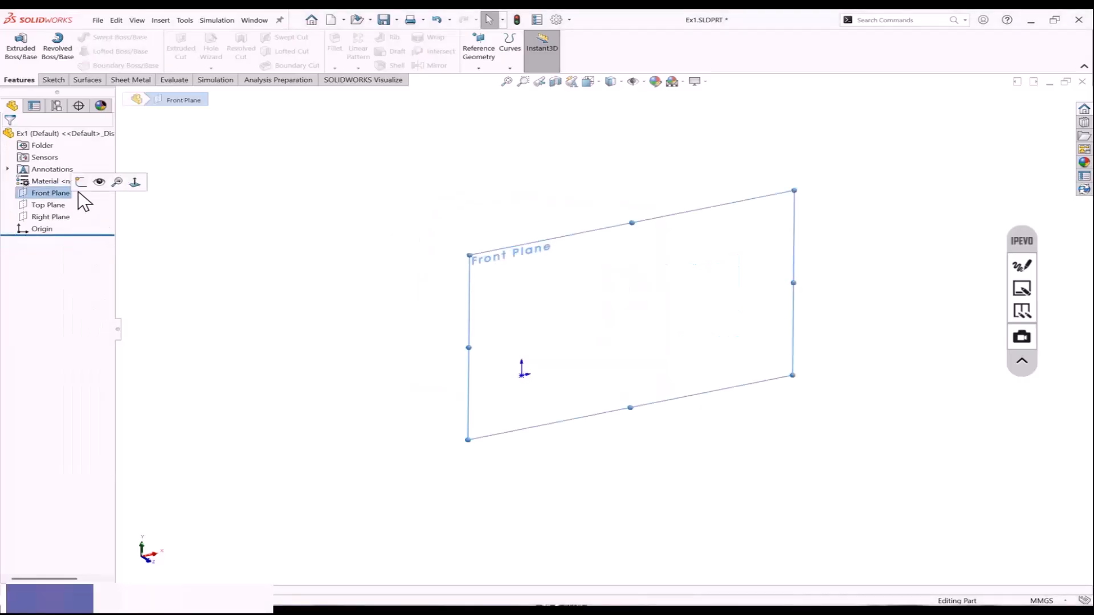
{"action": "left_click", "coordinate": [80, 181]}
{"action": "left_click", "coordinate": [88, 52]}
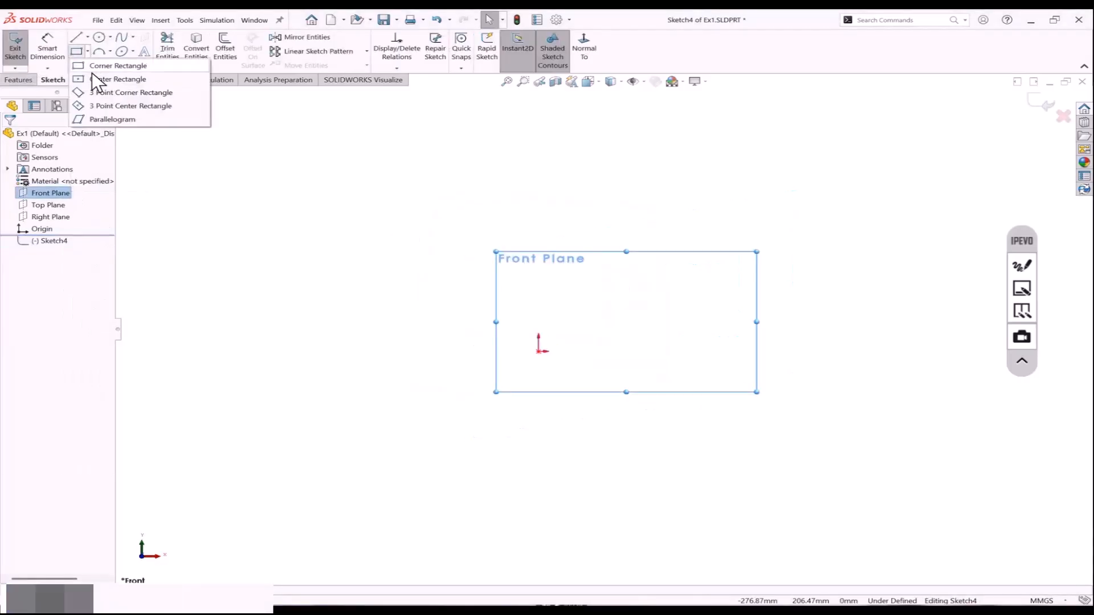
{"action": "left_click", "coordinate": [99, 91]}
{"action": "left_click", "coordinate": [538, 351]}
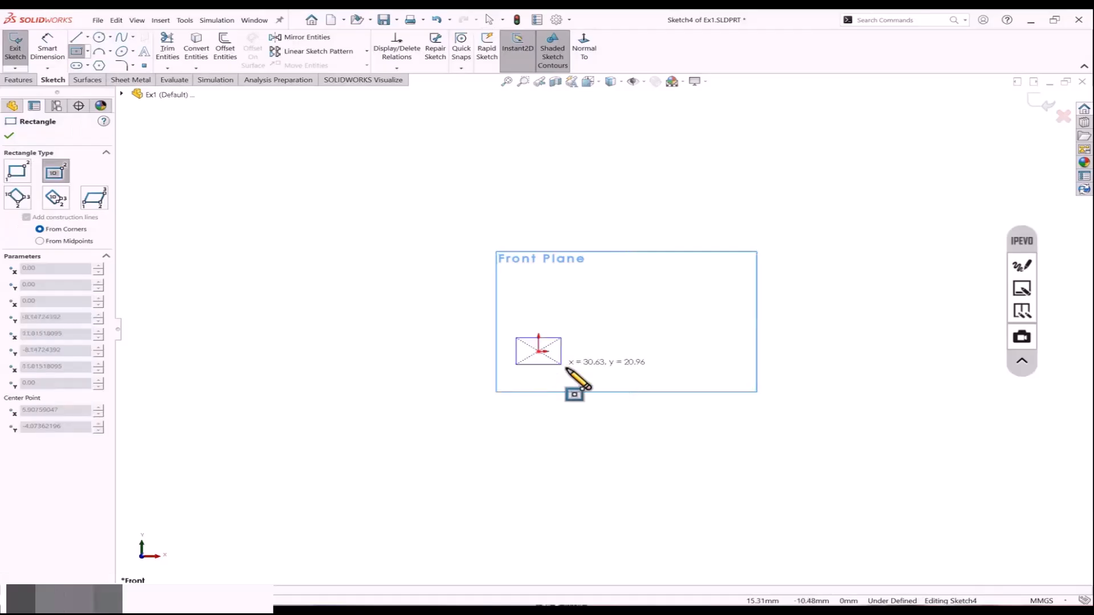
Extrude the center rectangle with the Mid Plane end condition to a total depth of 57 mm.
{"action": "left_click", "coordinate": [21, 48]}
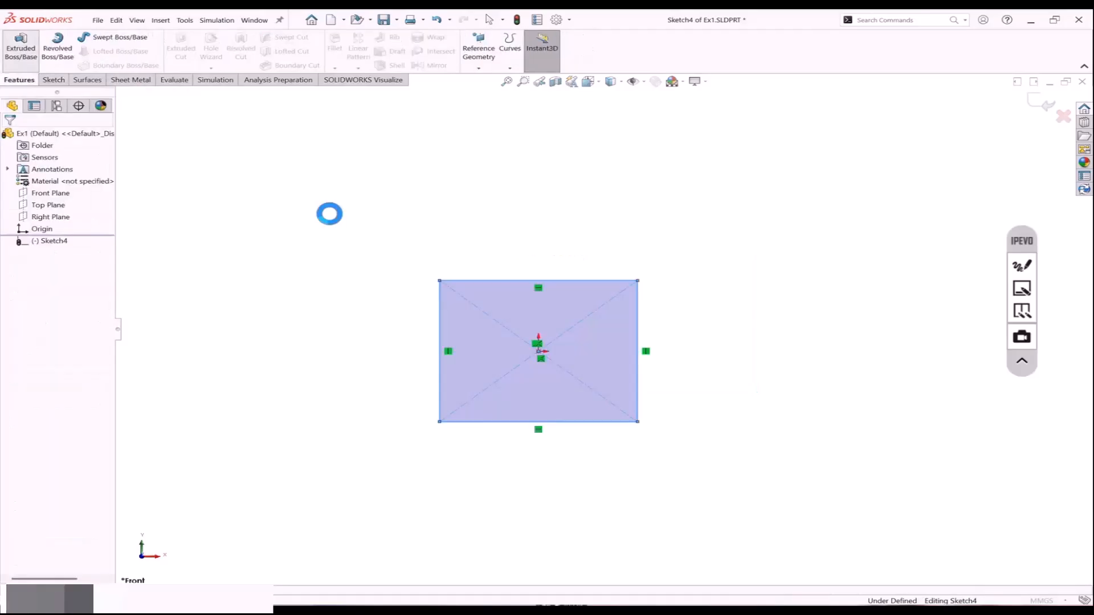
{"action": "left_click", "coordinate": [34, 193]}
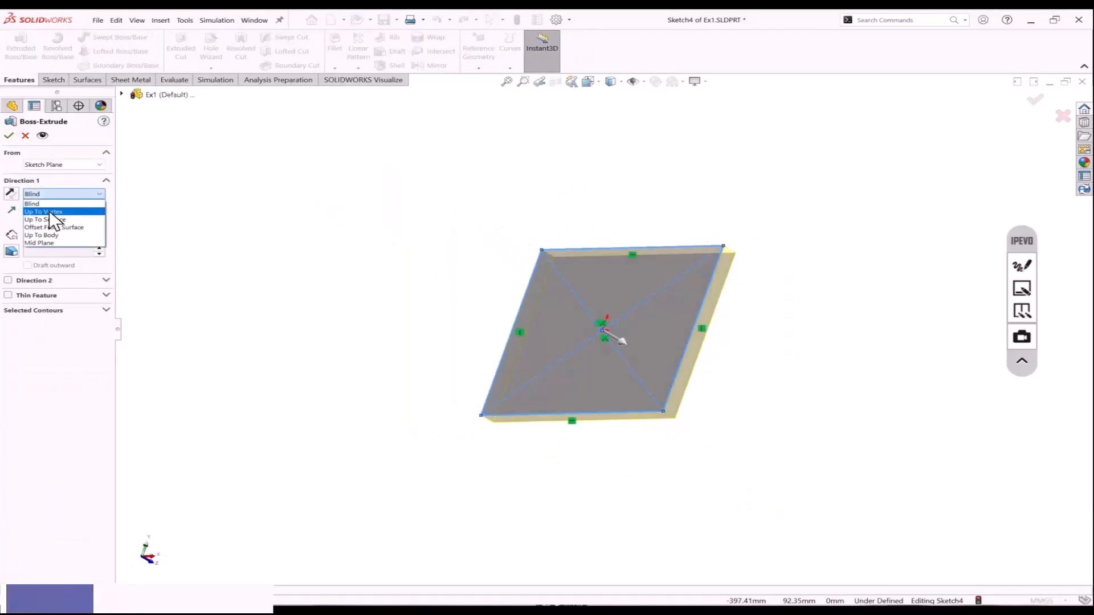
{"action": "left_click", "coordinate": [68, 235]}
{"action": "middle_click_drag", "start_coordinate": [409, 255], "coordinate": [403, 245]}
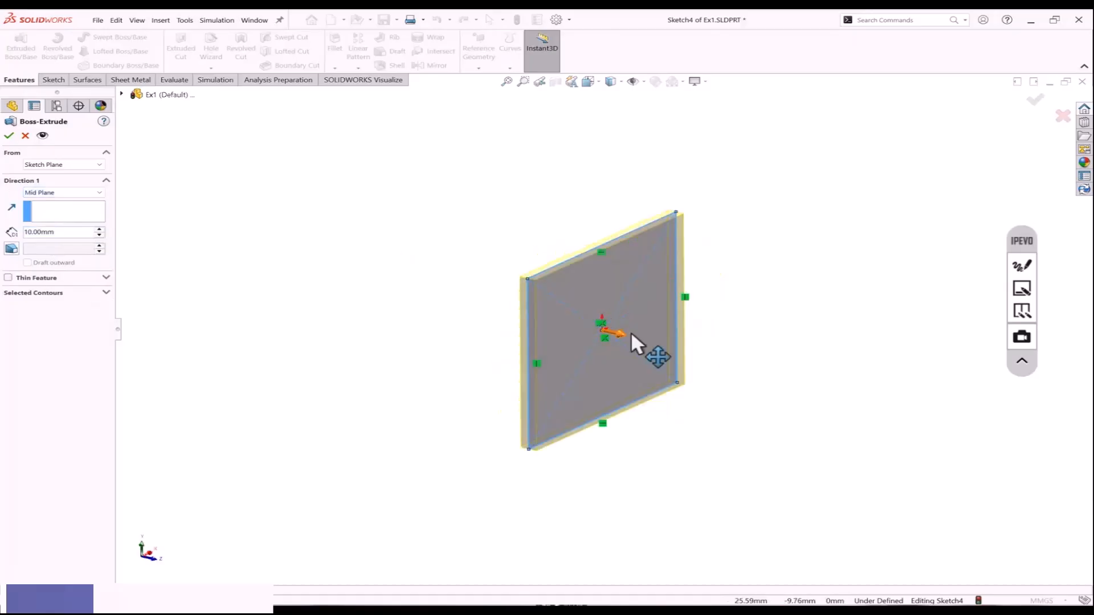
{"action": "left_click_drag", "start_coordinate": [622, 333], "coordinate": [647, 337]}
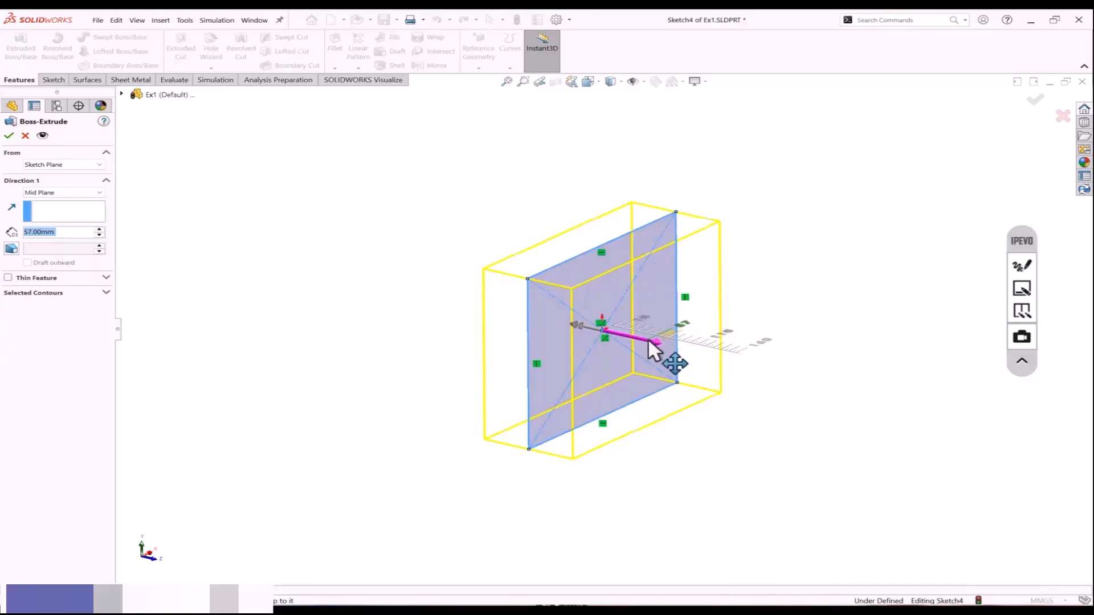
{"action": "key", "text": "Return"}
Fillet the block's four corner edges that run along the extrusion depth with a 20 mm radius.
{"action": "left_click", "coordinate": [335, 38]}
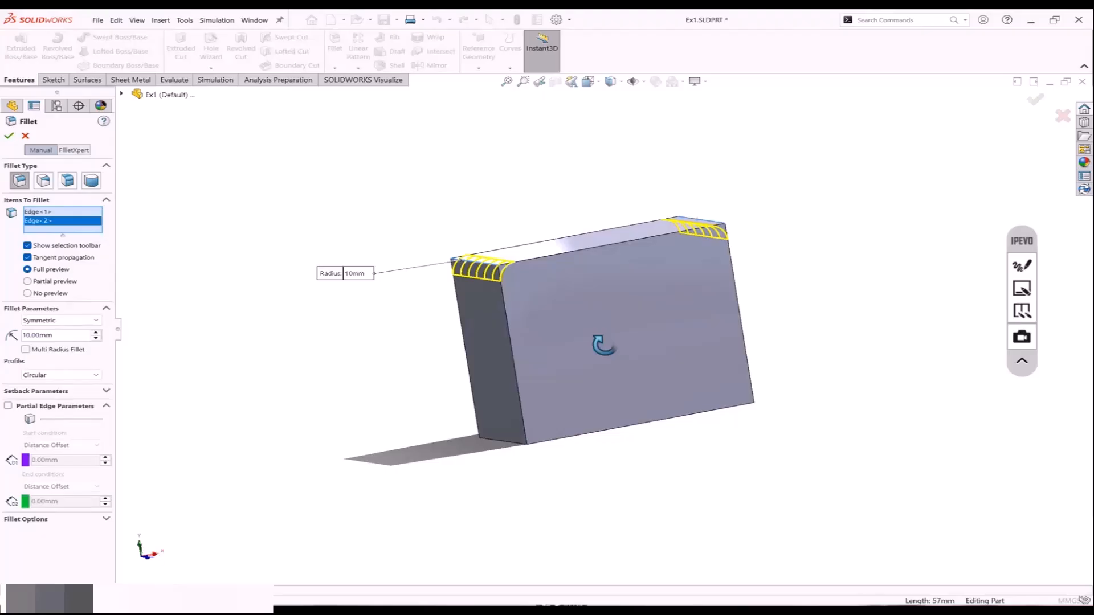
{"action": "middle_click_drag", "start_coordinate": [602, 346], "coordinate": [538, 319]}
{"action": "left_click", "coordinate": [714, 409]}
{"action": "middle_click_drag", "start_coordinate": [713, 409], "coordinate": [587, 453]}
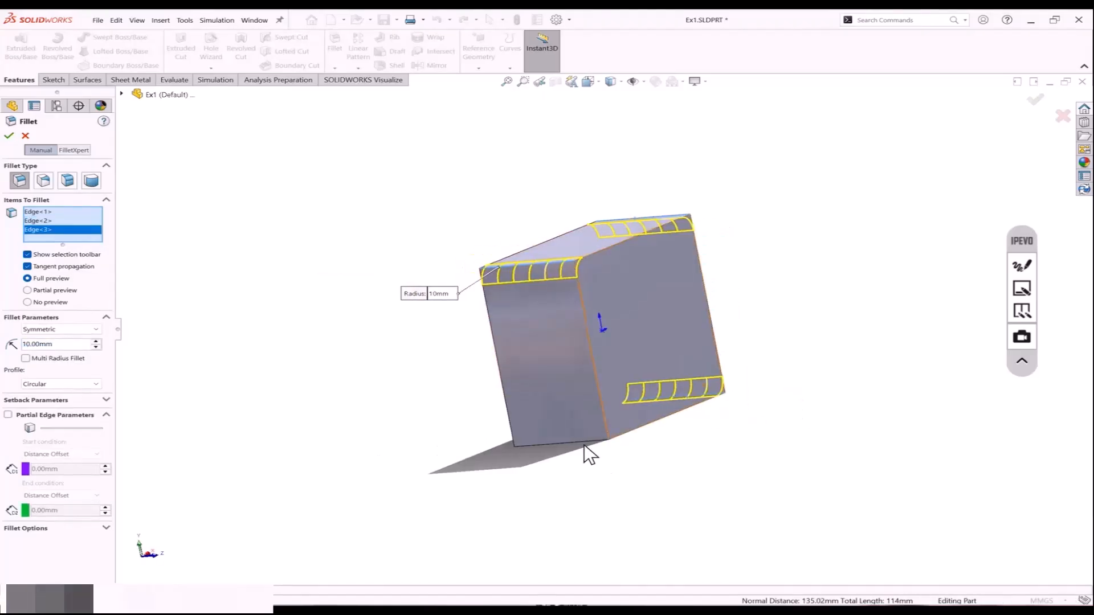
{"action": "left_click", "coordinate": [583, 443]}
{"action": "left_click", "coordinate": [96, 350]}
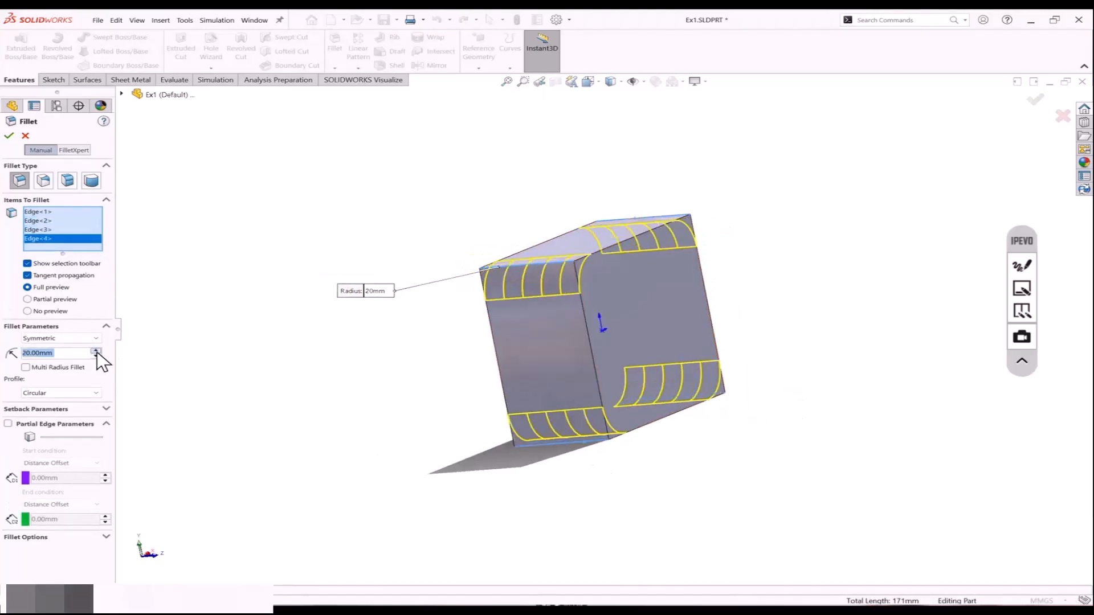
{"action": "left_click", "coordinate": [8, 136]}
Set the radius of the Fillet1 feature to 10 mm through its on-model dimension.
{"action": "middle_click_drag", "start_coordinate": [301, 218], "coordinate": [363, 287]}
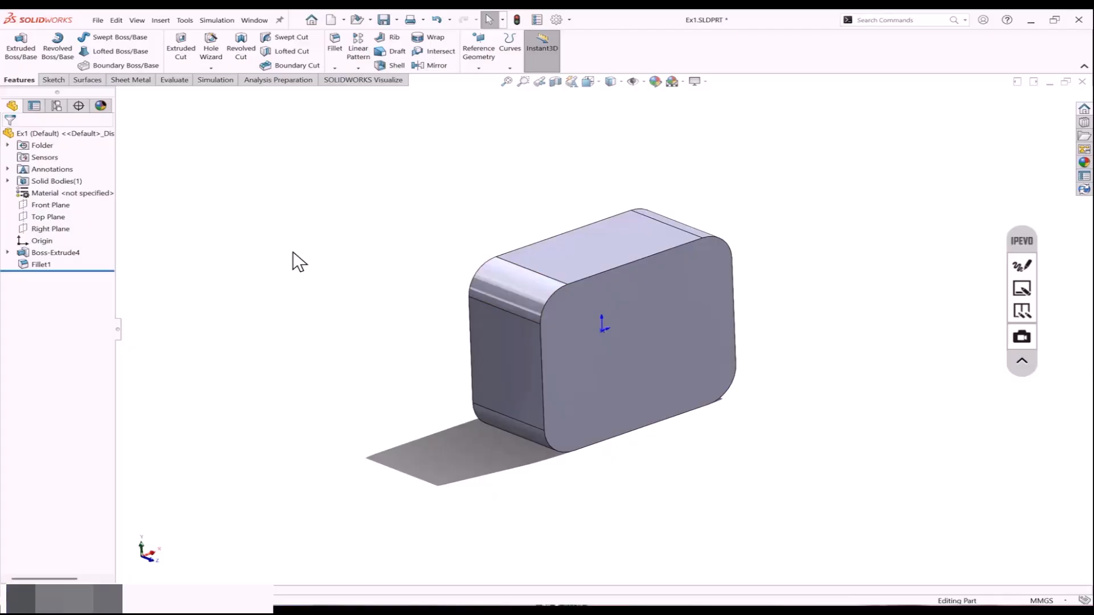
{"action": "left_click", "coordinate": [49, 263]}
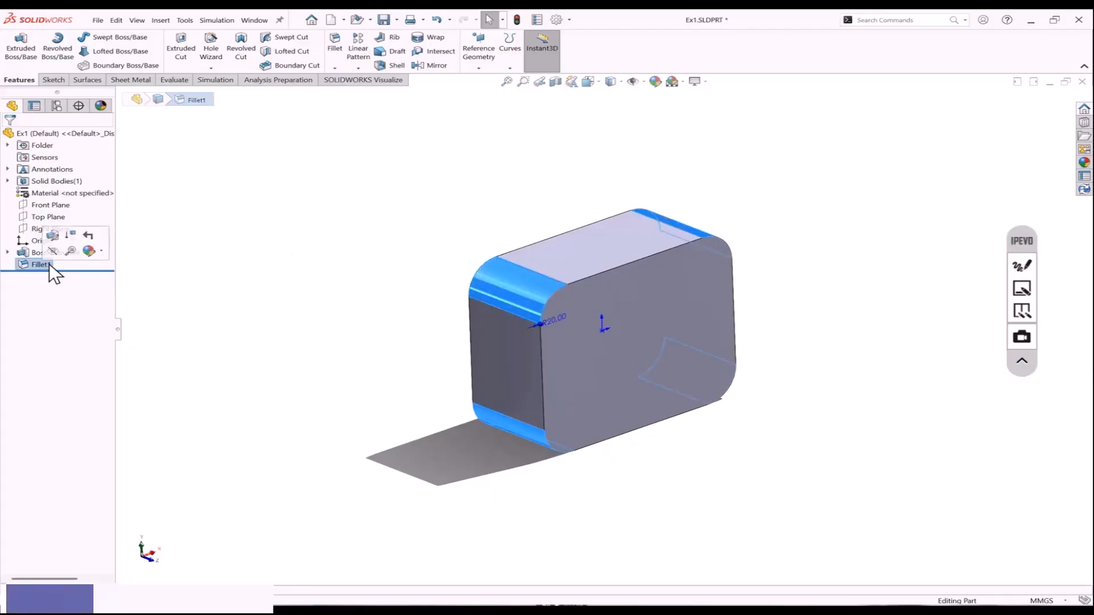
{"action": "double_click", "coordinate": [553, 318]}
{"action": "type", "text": "10"}
{"action": "key", "text": "Return"}
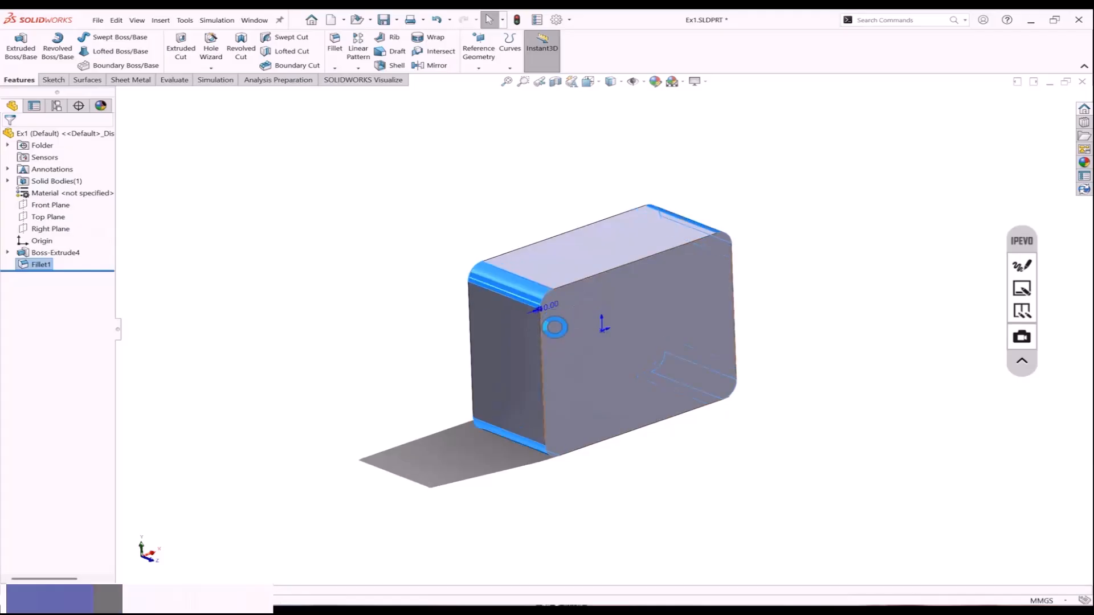
{"action": "left_click", "coordinate": [334, 289]}
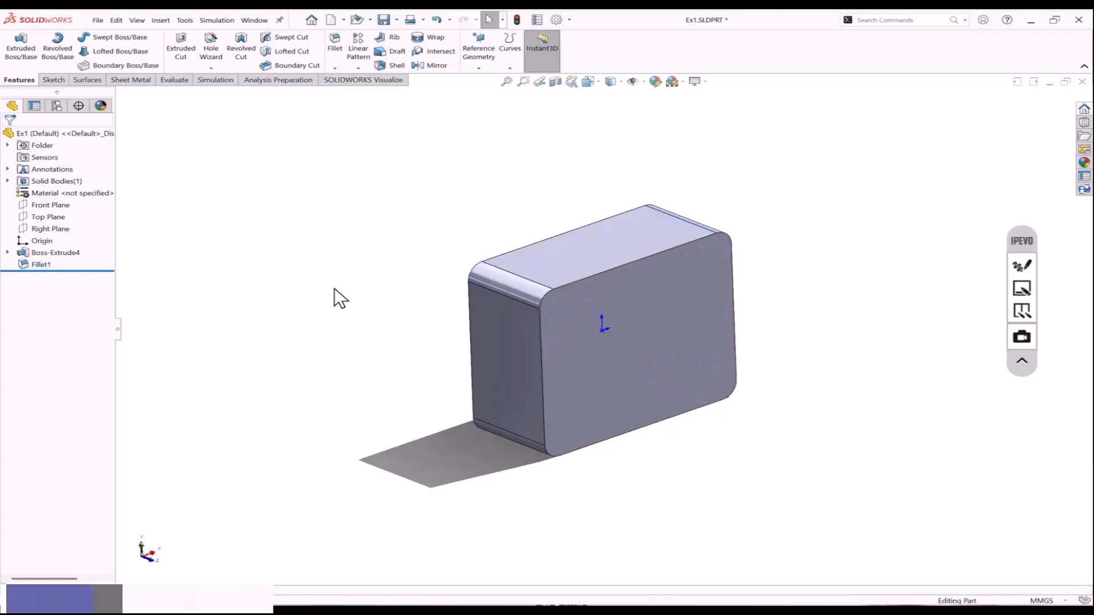
Delete the Fillet1 feature from the block.
{"action": "right_click", "coordinate": [46, 264]}
{"action": "left_click", "coordinate": [80, 336]}
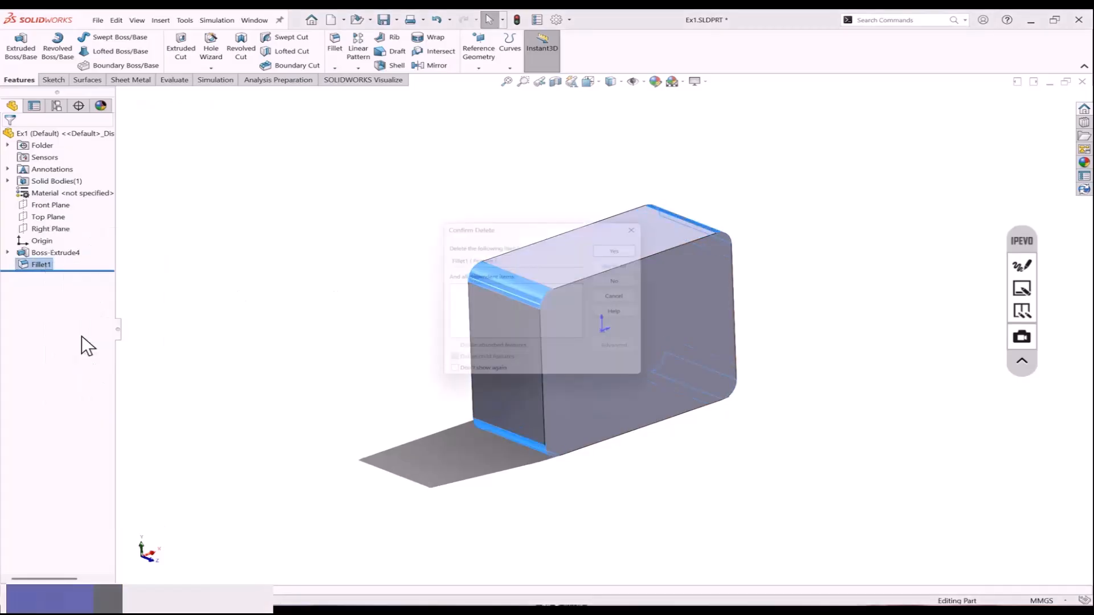
{"action": "left_click", "coordinate": [616, 251]}
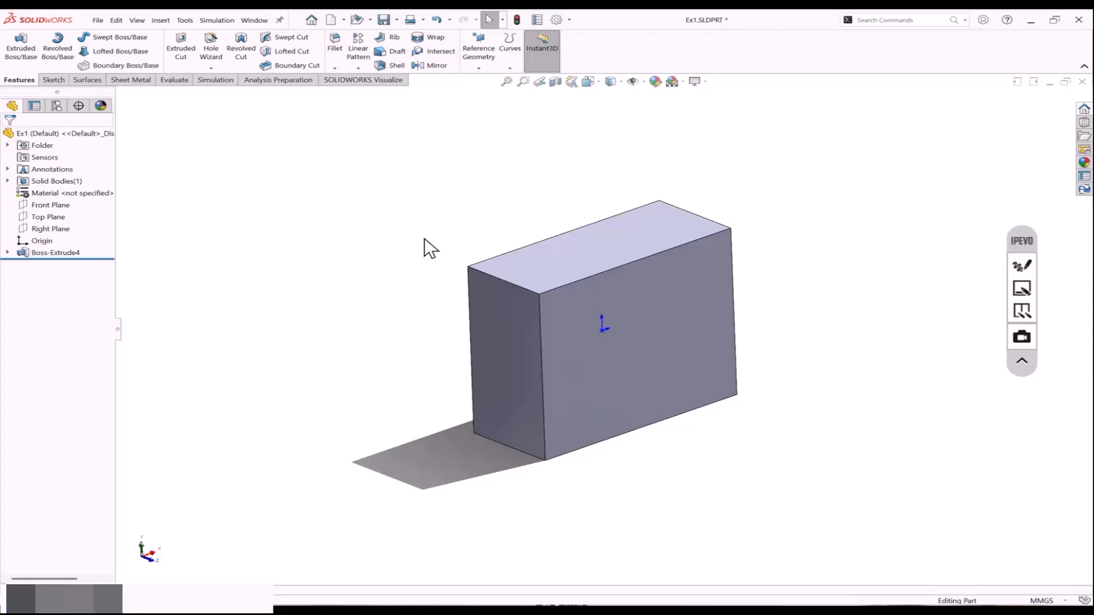
{"action": "key", "text": "z"}
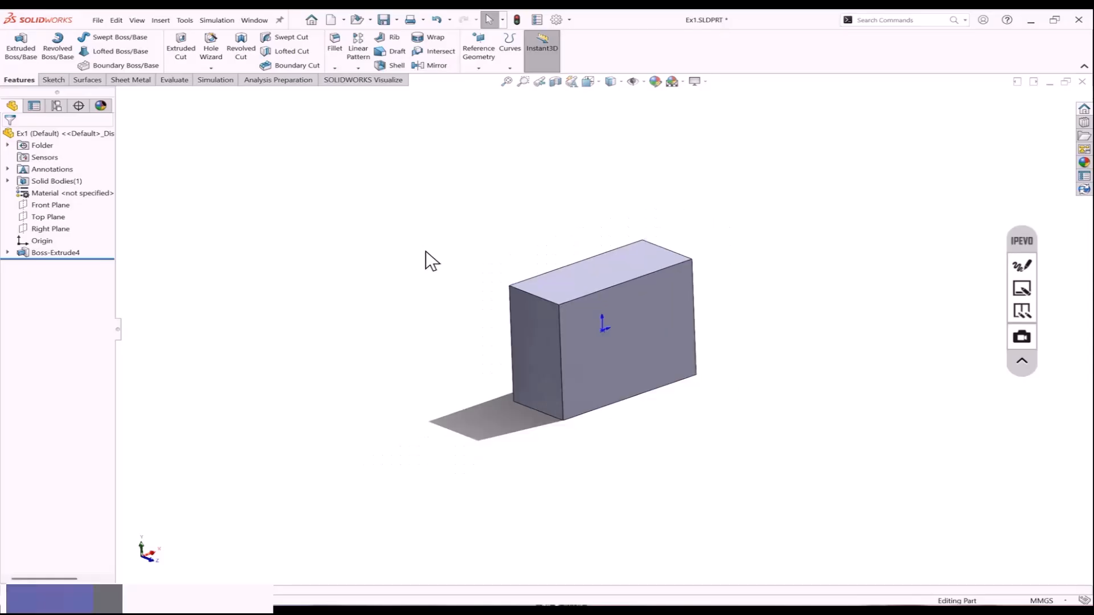
Switch to the SolidWorks Proficient presentation in PowerPoint and start the slide show from the Sketch Entities slide.
{"action": "key", "text": "alt+Tab"}
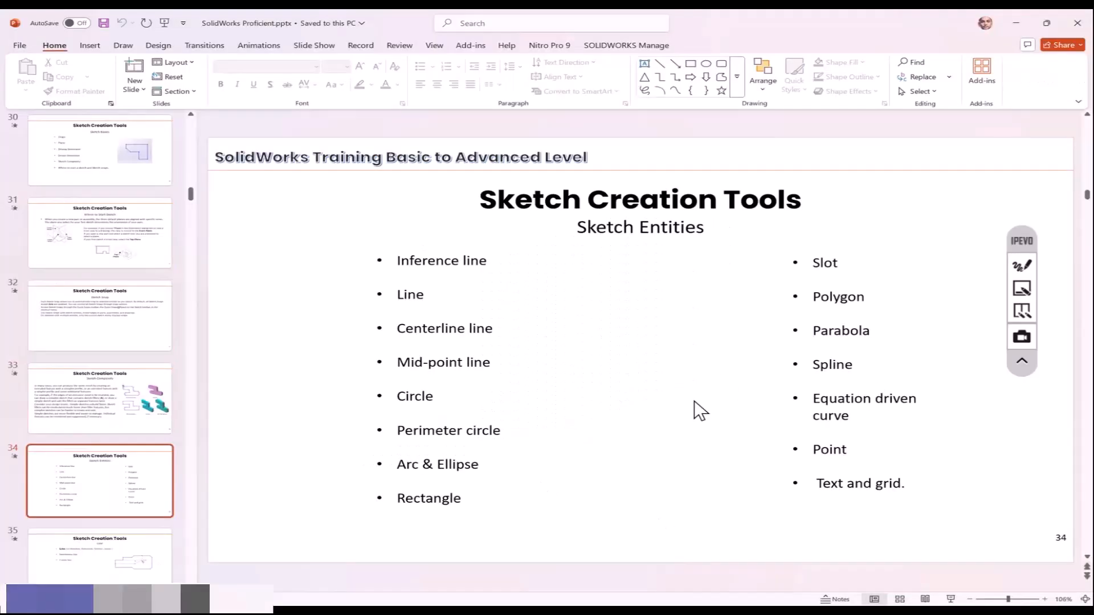
{"action": "left_click_drag", "start_coordinate": [400, 256], "coordinate": [847, 500]}
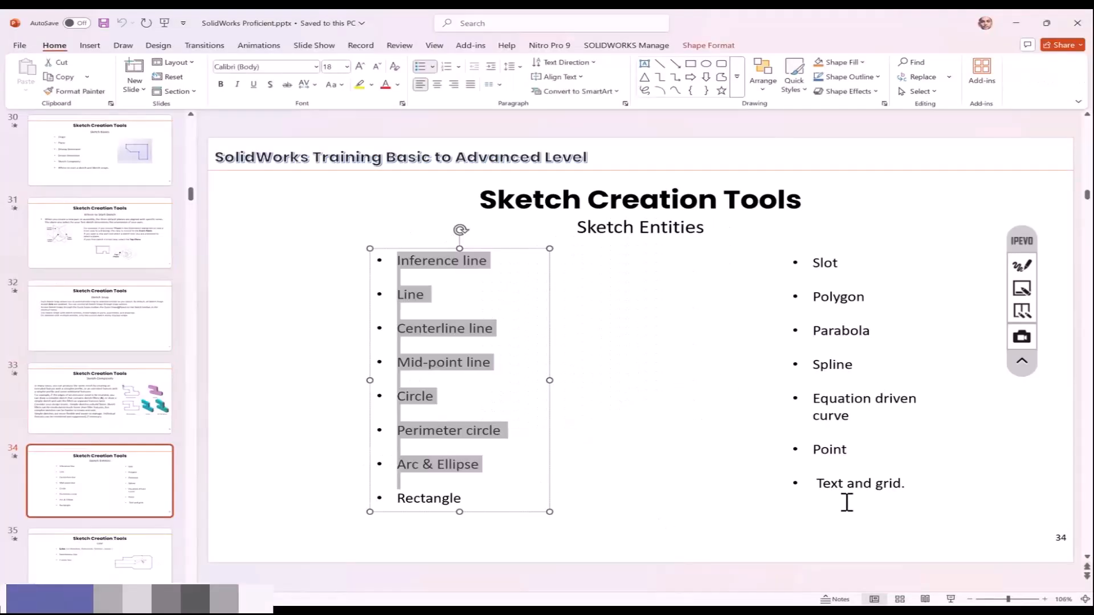
{"action": "left_click", "coordinate": [692, 495]}
{"action": "left_click", "coordinate": [949, 599]}
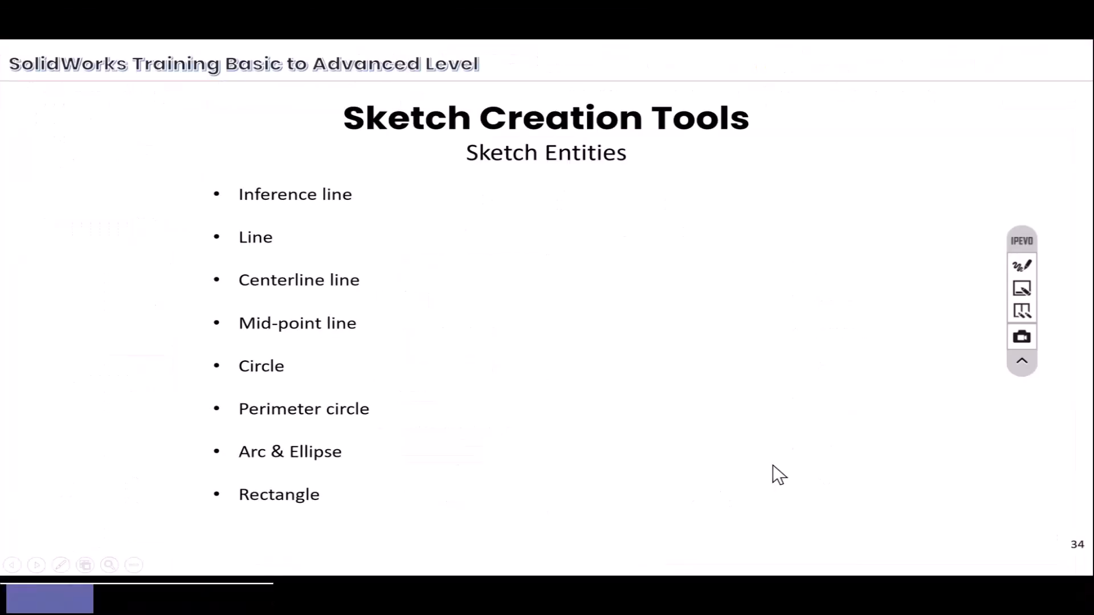
Review the Sketch Creation Tools slides from sketch entities through lines, circles and arcs to rectangles, and end the slide show.
{"action": "key", "text": "Right"}
{"action": "key", "text": "Right"}
{"action": "key", "text": "Right"}
{"action": "key", "text": "Right"}
{"action": "key", "text": "Right"}
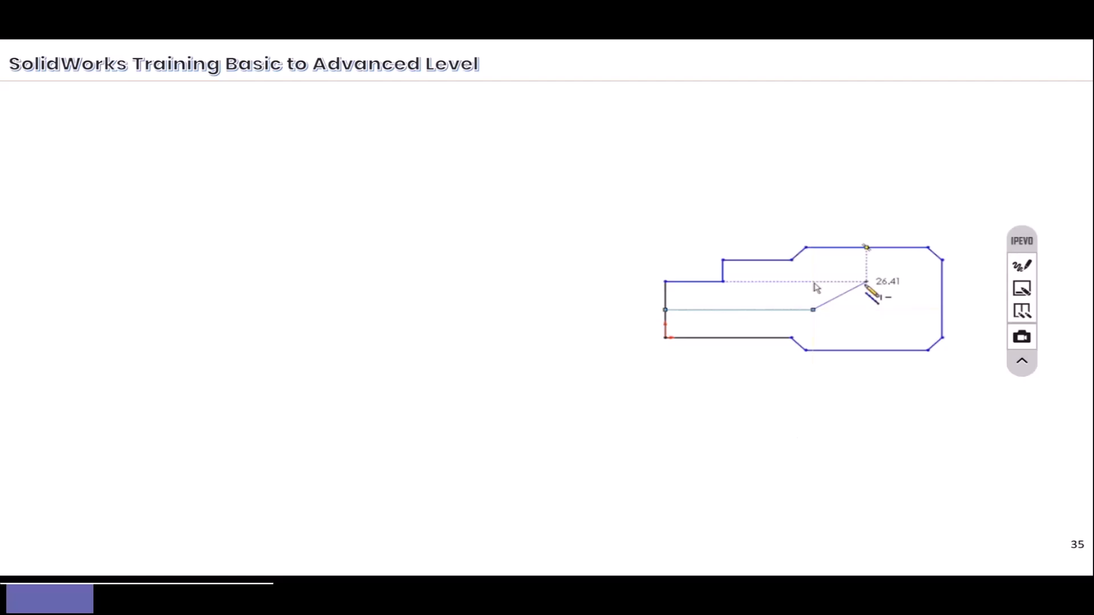
{"action": "key", "text": "Left"}
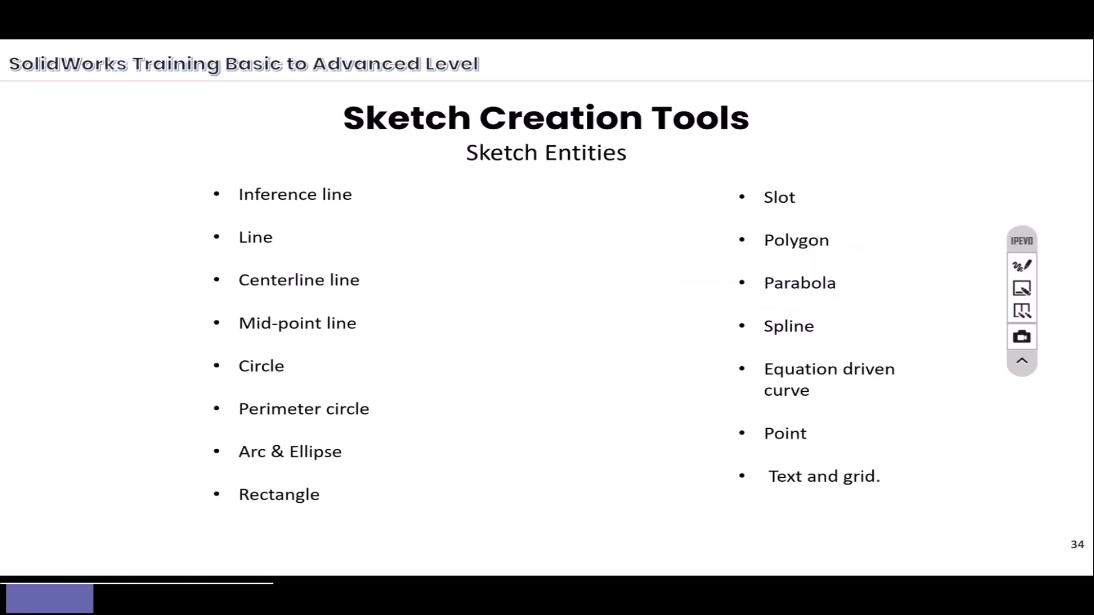
{"action": "key", "text": "Right"}
{"action": "key", "text": "Right"}
{"action": "key", "text": "Left"}
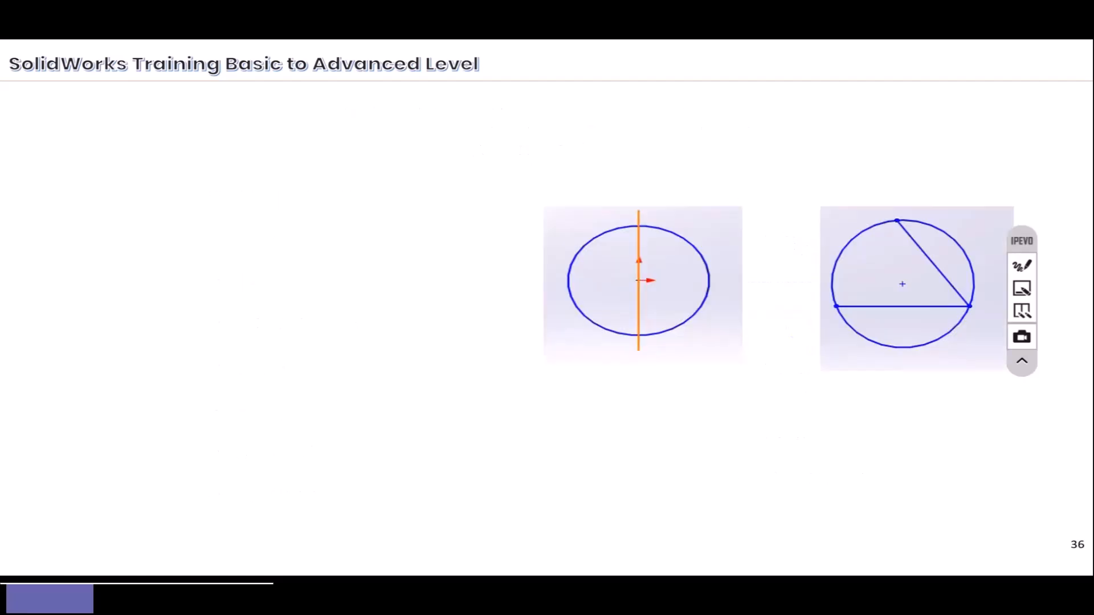
{"action": "key", "text": "Right"}
{"action": "key", "text": "Right"}
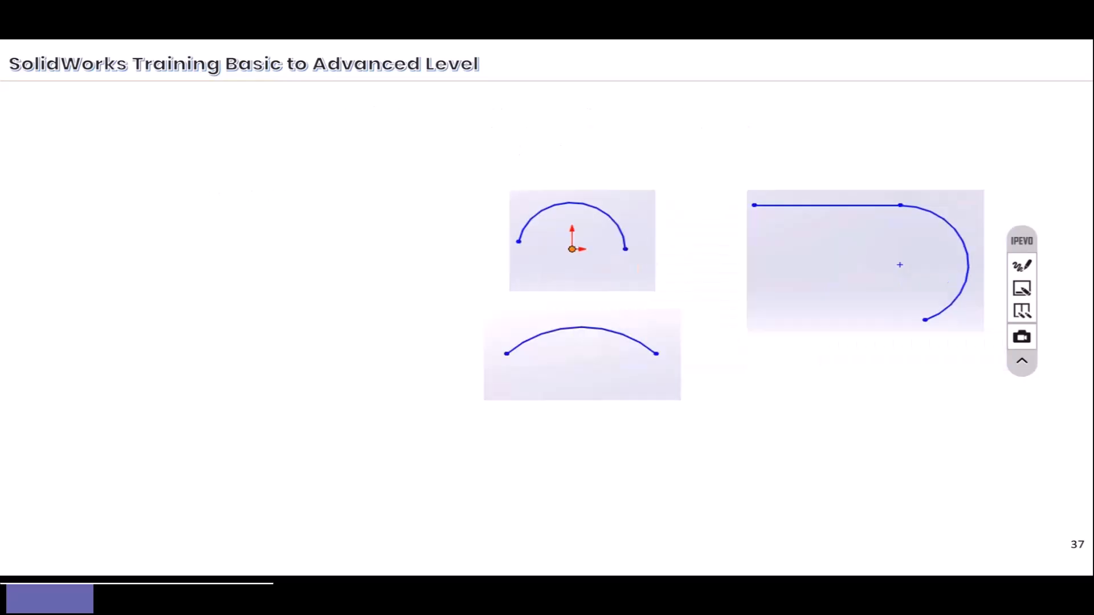
{"action": "key", "text": "Right"}
{"action": "key", "text": "Right"}
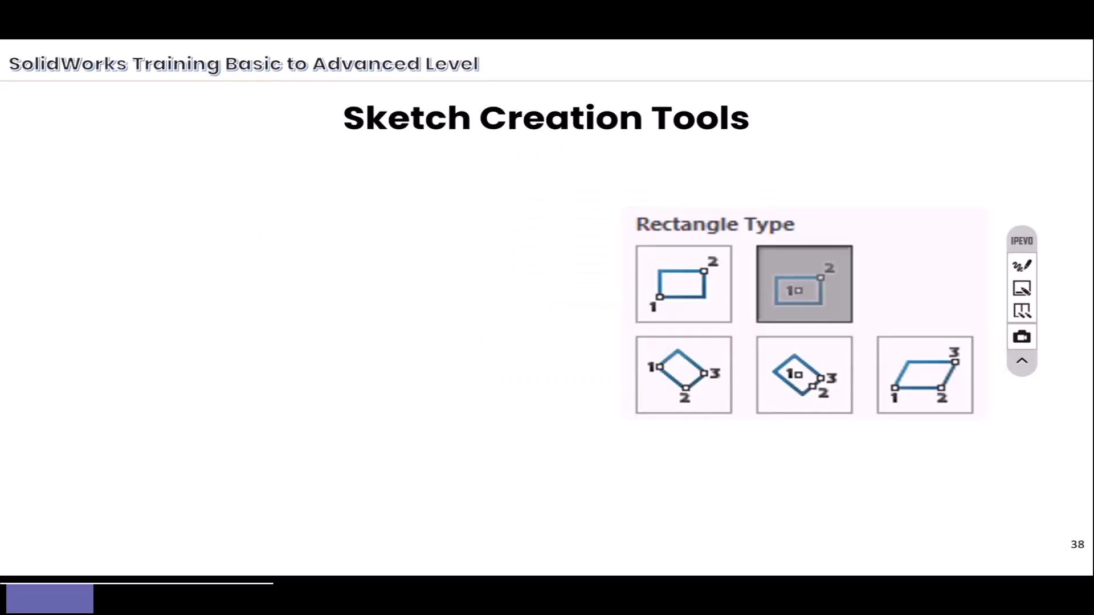
{"action": "key", "text": "Right"}
{"action": "key", "text": "Right"}
{"action": "key", "text": "Right"}
{"action": "key", "text": "Right"}
{"action": "key", "text": "Right"}
{"action": "key", "text": "Right"}
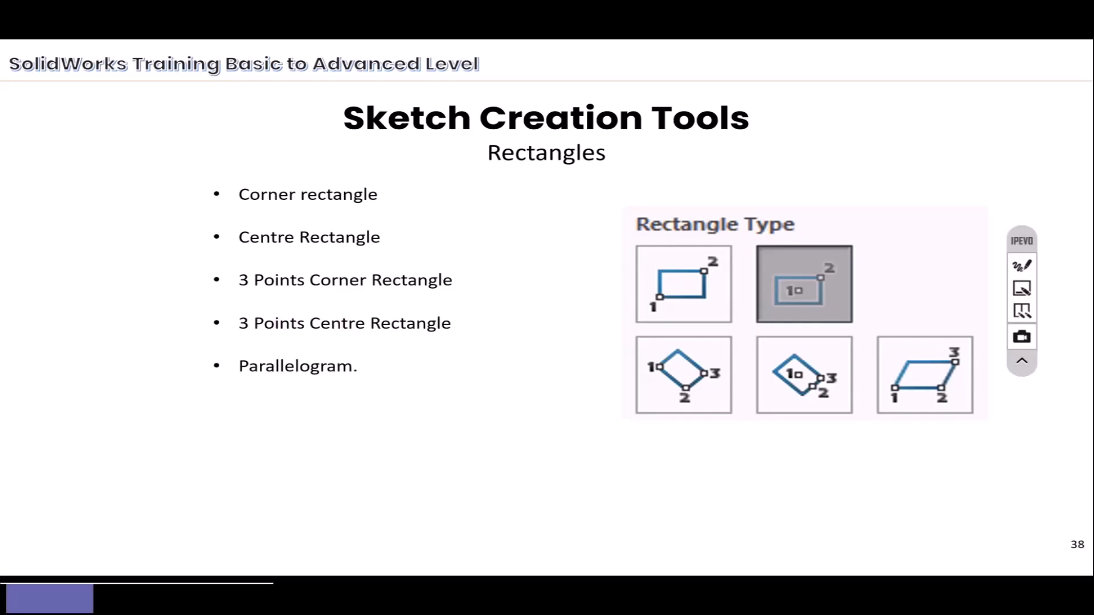
{"action": "key", "text": "Left"}
{"action": "key", "text": "Escape"}
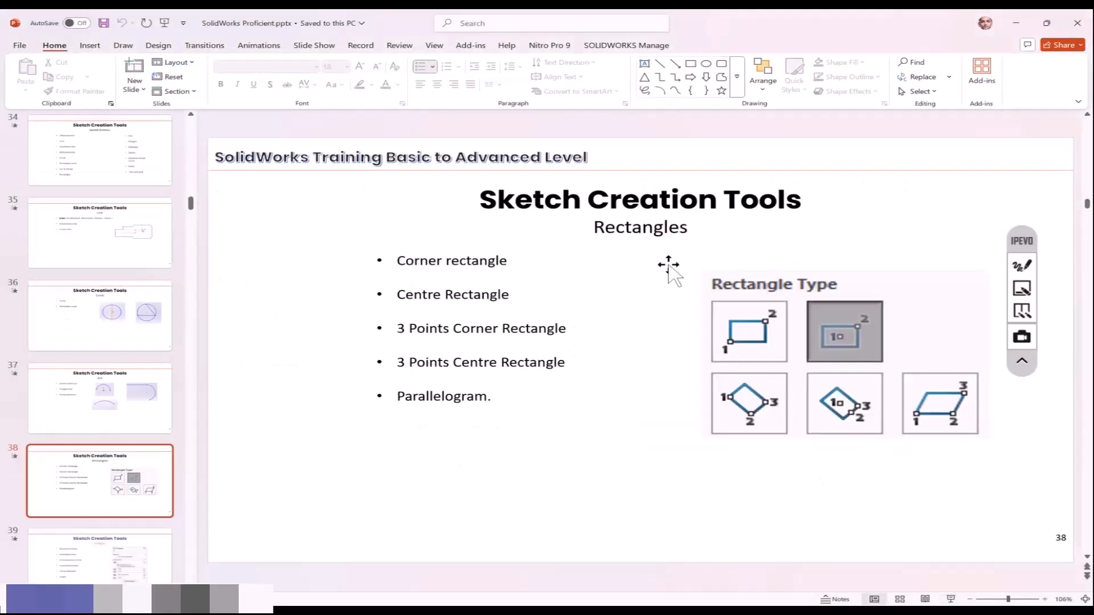
Minimize the presentation and file explorer windows to return to SolidWorks, and close the Ex1 part.
{"action": "left_click", "coordinate": [1013, 22]}
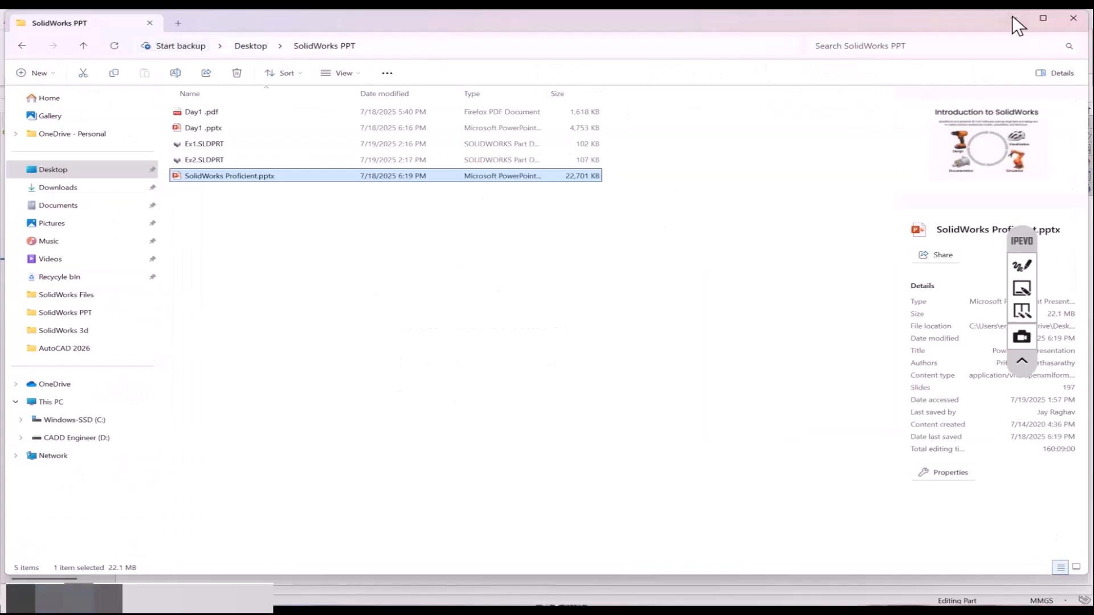
{"action": "left_click", "coordinate": [1011, 15]}
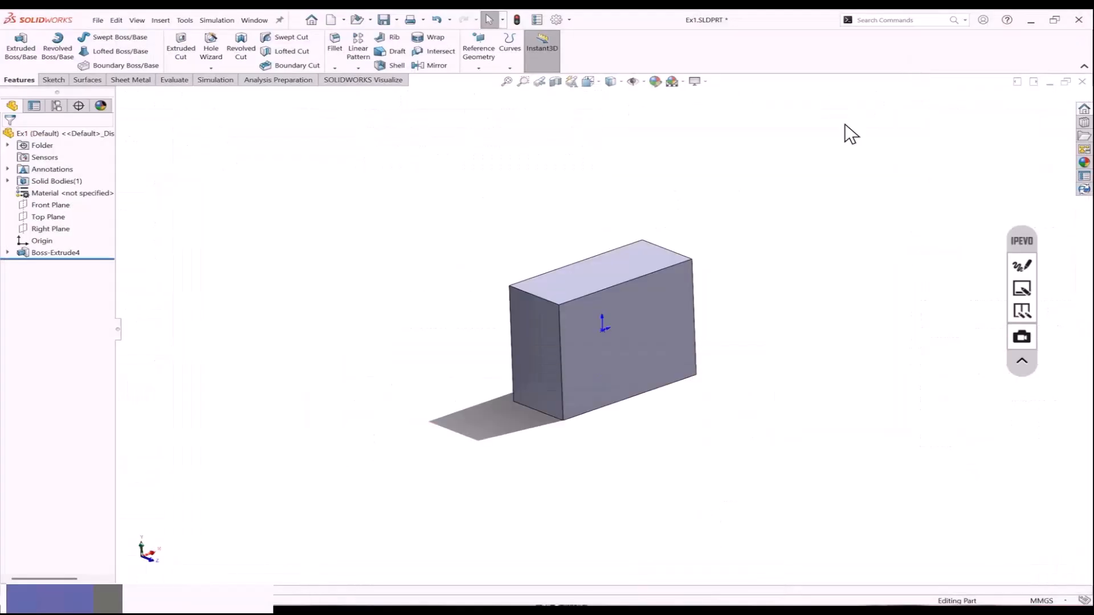
{"action": "left_click", "coordinate": [1026, 17]}
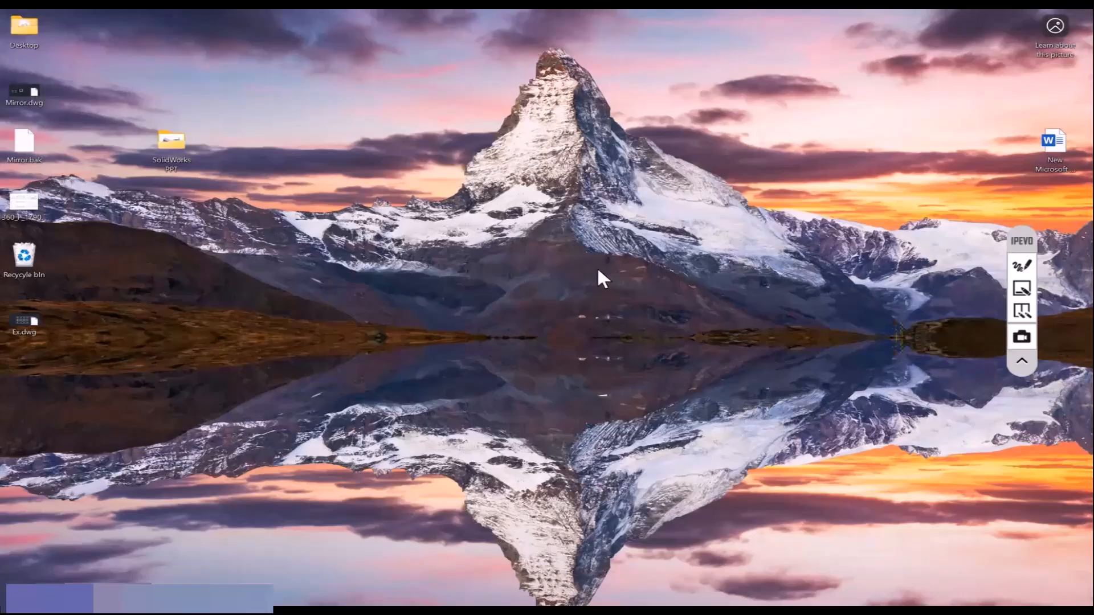
{"action": "left_click", "coordinate": [691, 597]}
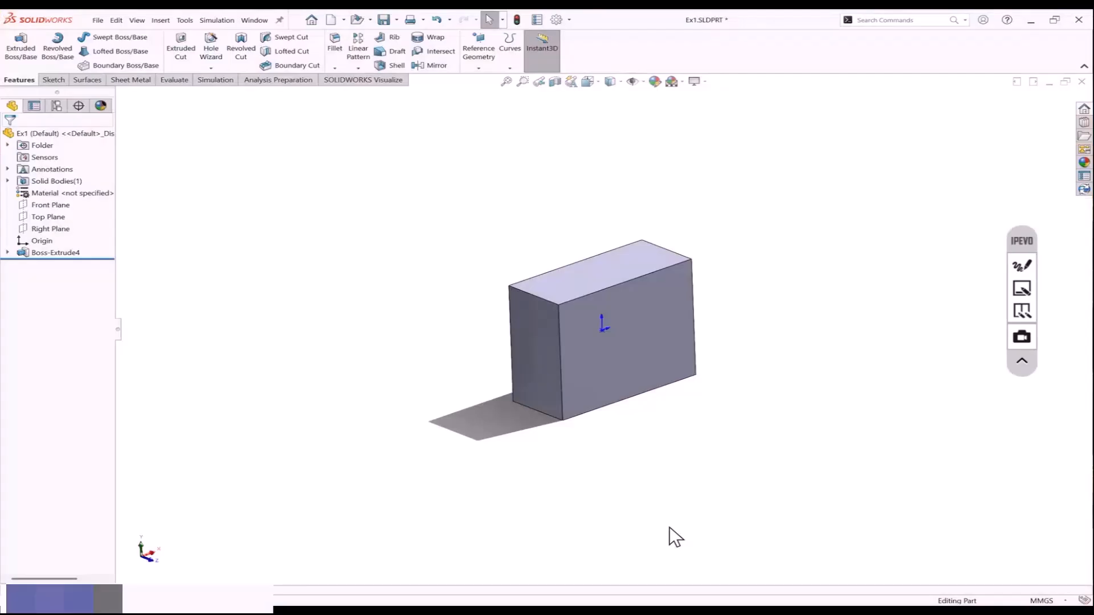
{"action": "left_click", "coordinate": [1081, 81]}
{"action": "left_click", "coordinate": [538, 295]}
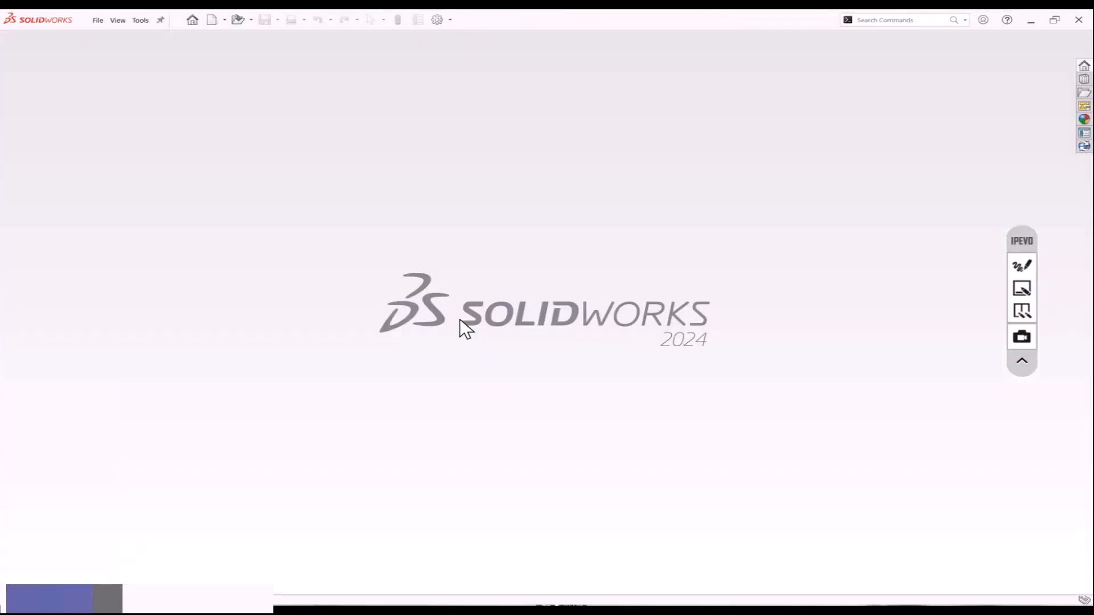
Create a new part document and apply a plain white background scene to it.
{"action": "left_click", "coordinate": [211, 22]}
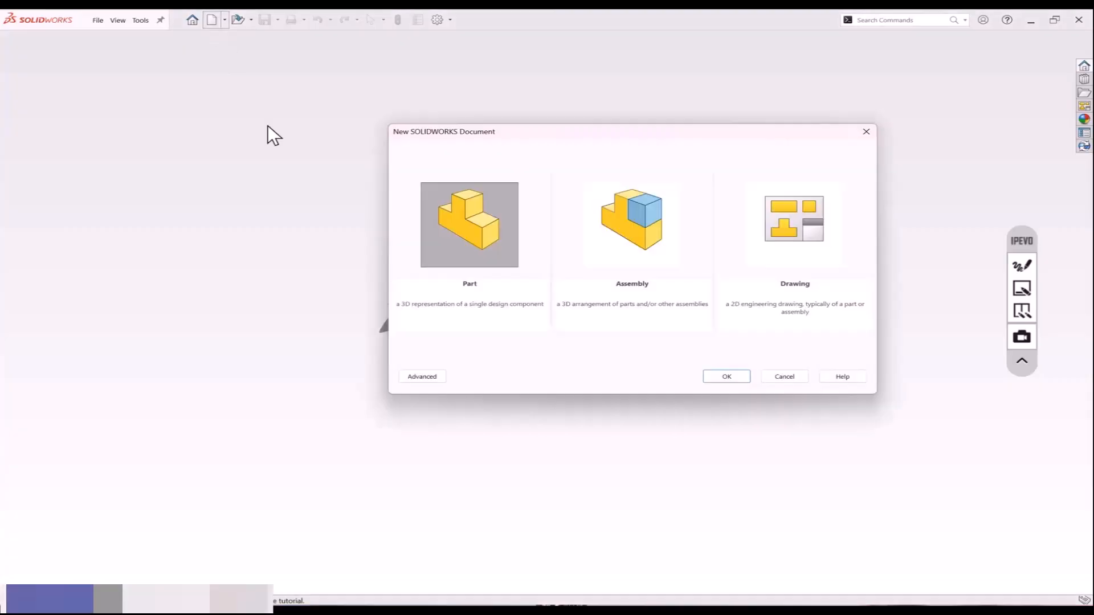
{"action": "left_click", "coordinate": [706, 374]}
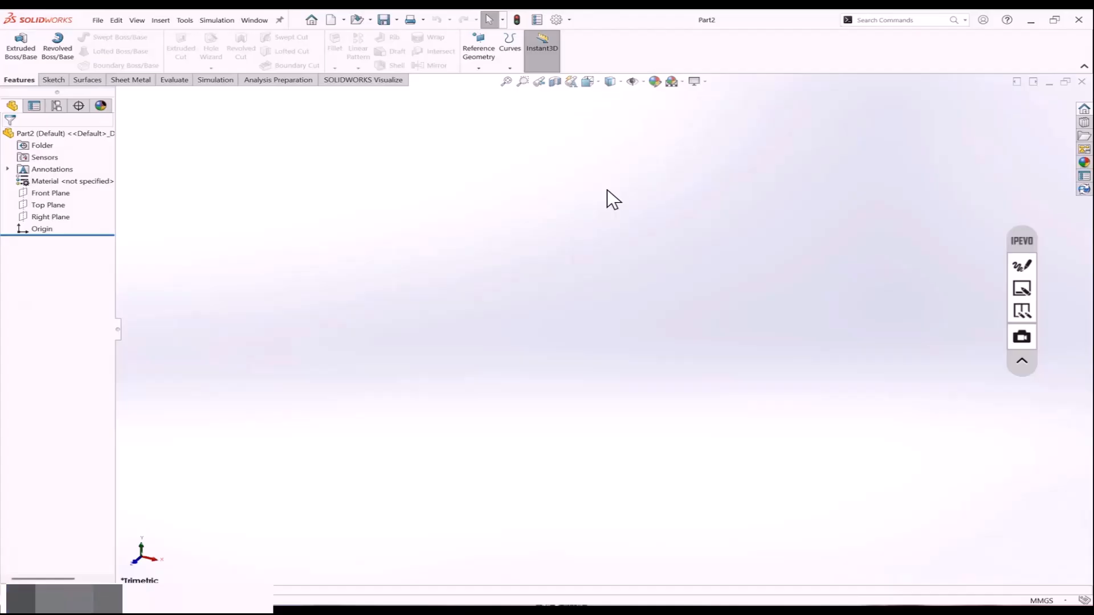
{"action": "left_click", "coordinate": [682, 82]}
{"action": "left_click", "coordinate": [693, 109]}
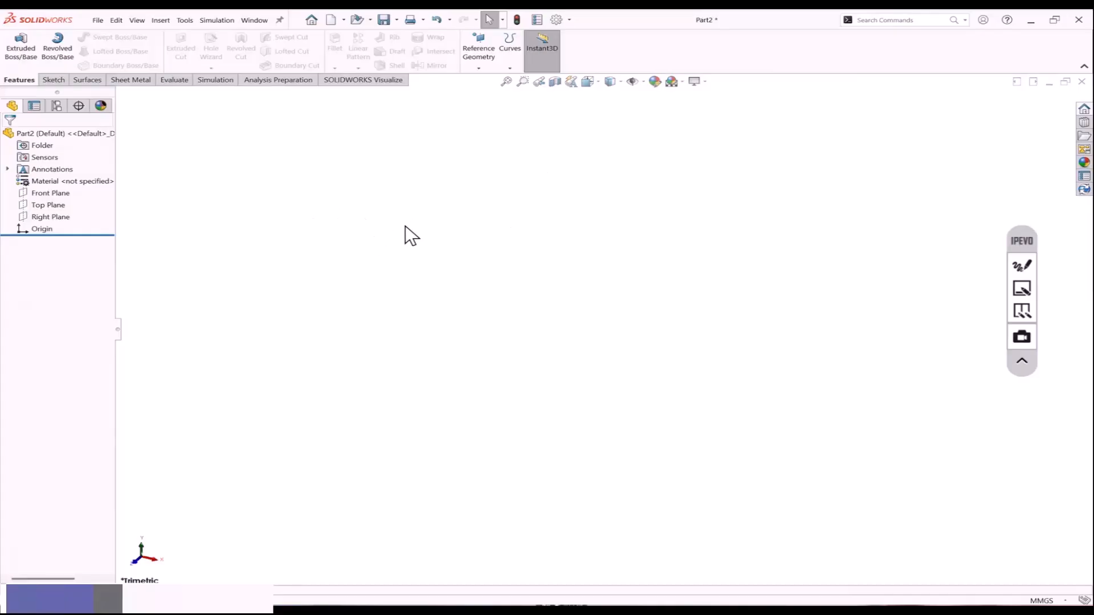
Start a new sketch on the Front Plane of the new part.
{"action": "left_click", "coordinate": [60, 83]}
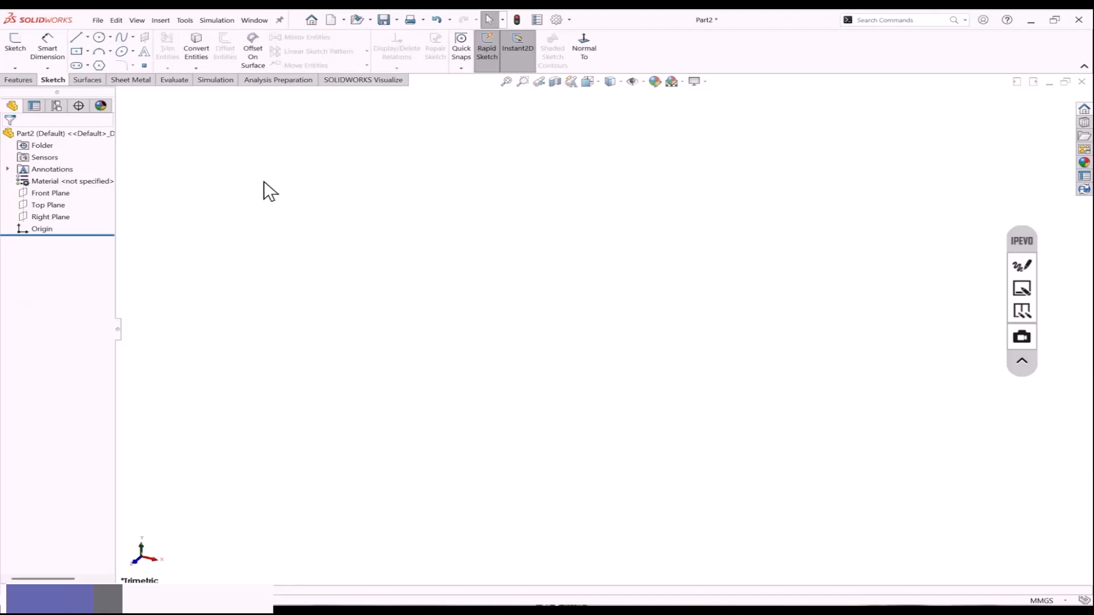
{"action": "left_click", "coordinate": [14, 48]}
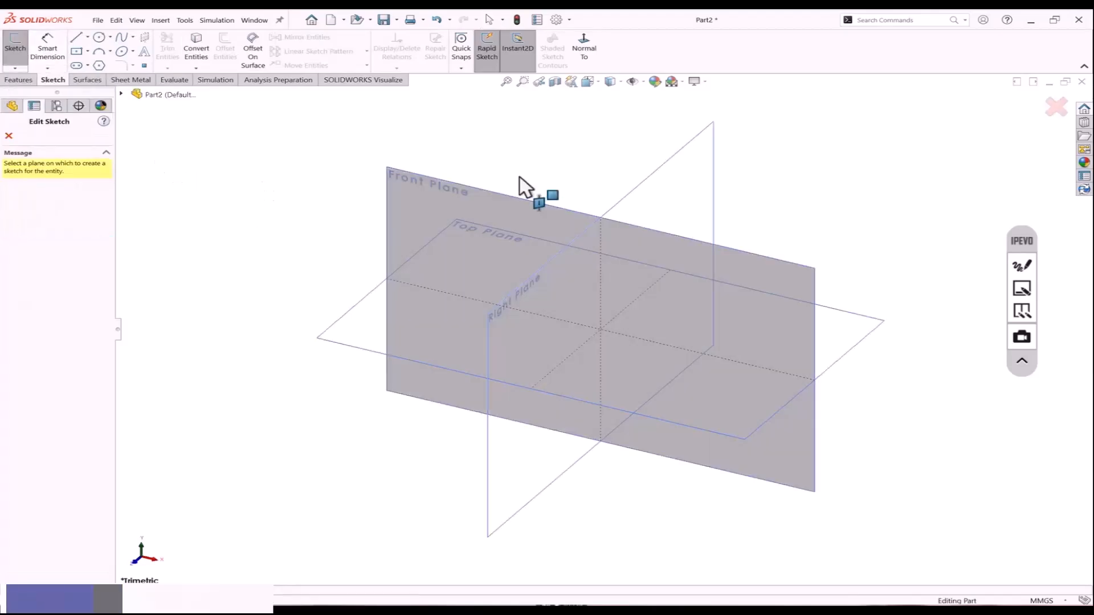
{"action": "left_click", "coordinate": [407, 203]}
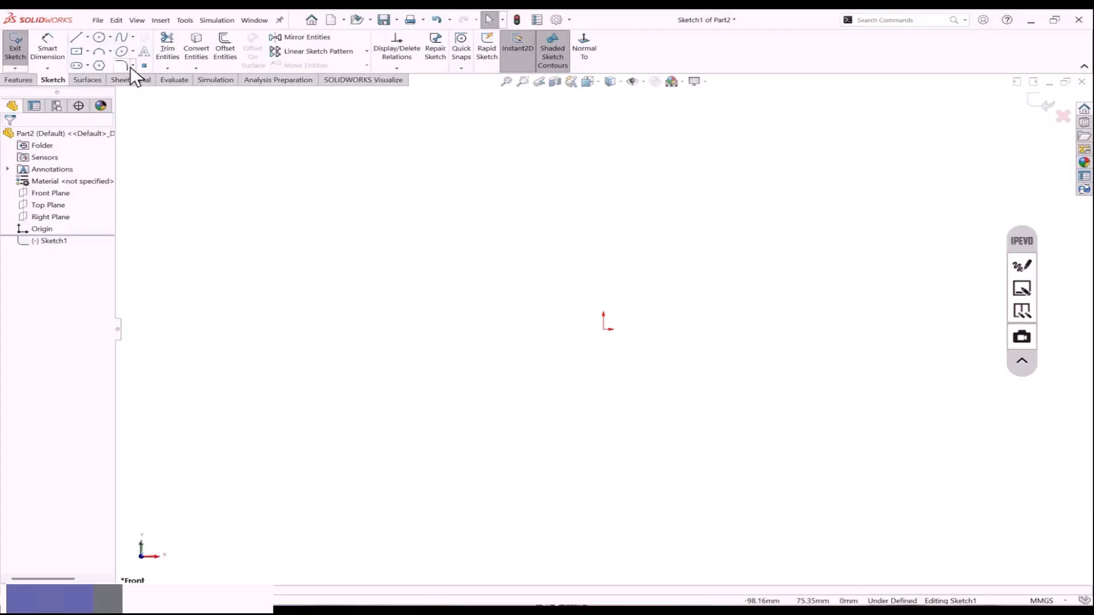
{"action": "left_click", "coordinate": [75, 37]}
{"action": "key", "text": "Escape"}
{"action": "key", "text": "l"}
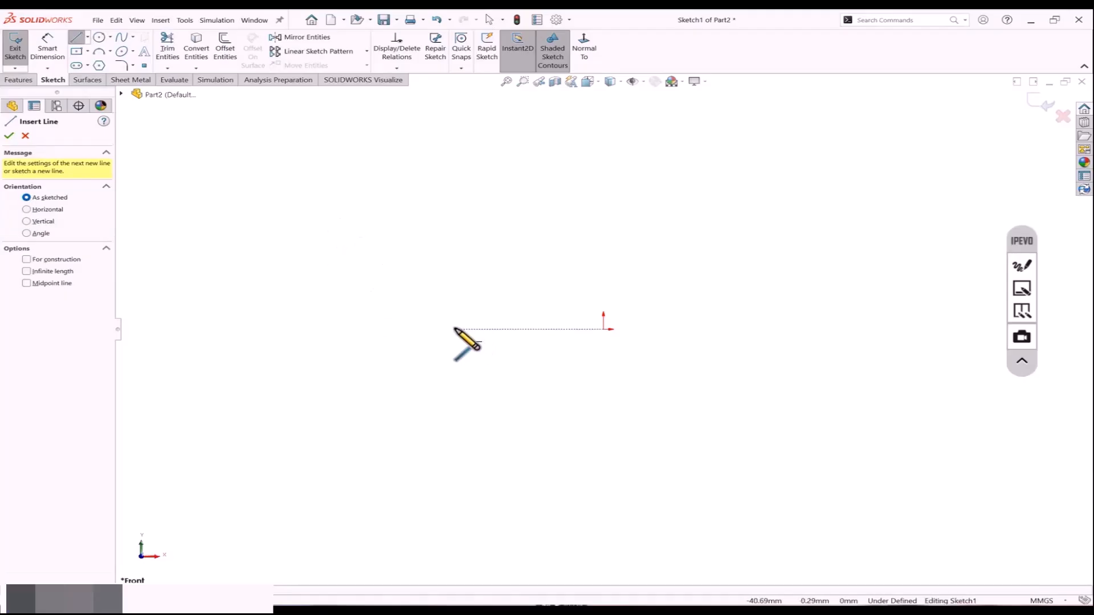
{"action": "key", "text": "Escape"}
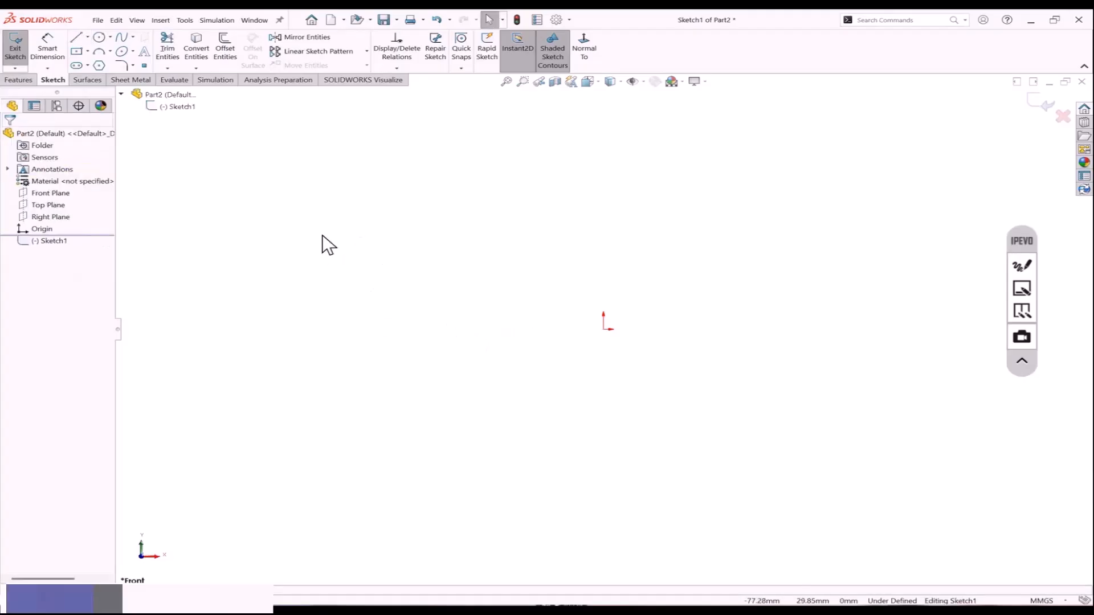
{"action": "key", "text": "ctrl+F2"}
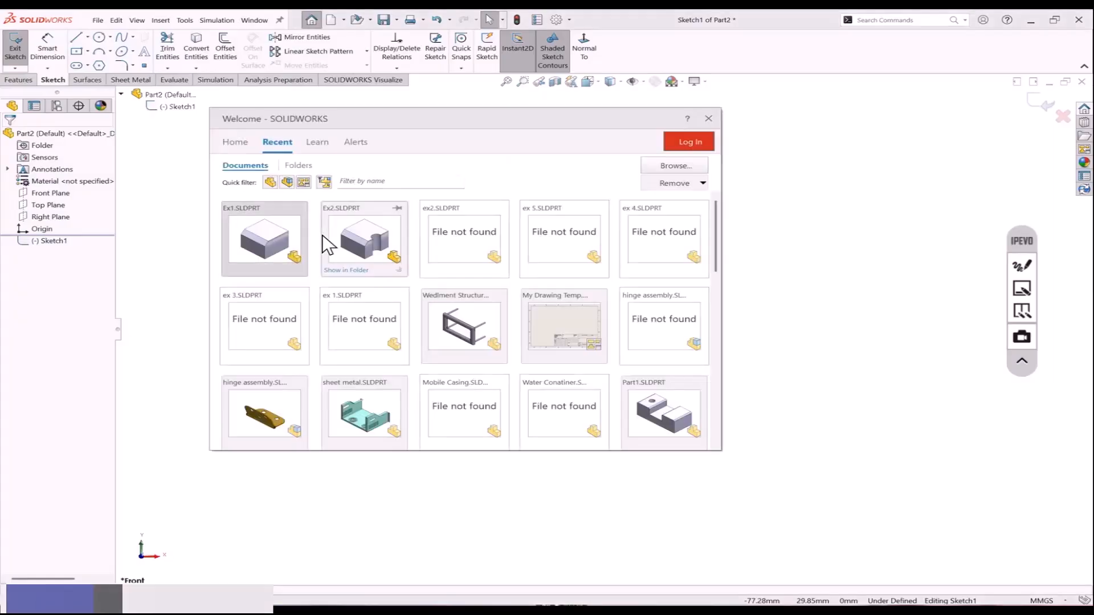
{"action": "key", "text": "Escape"}
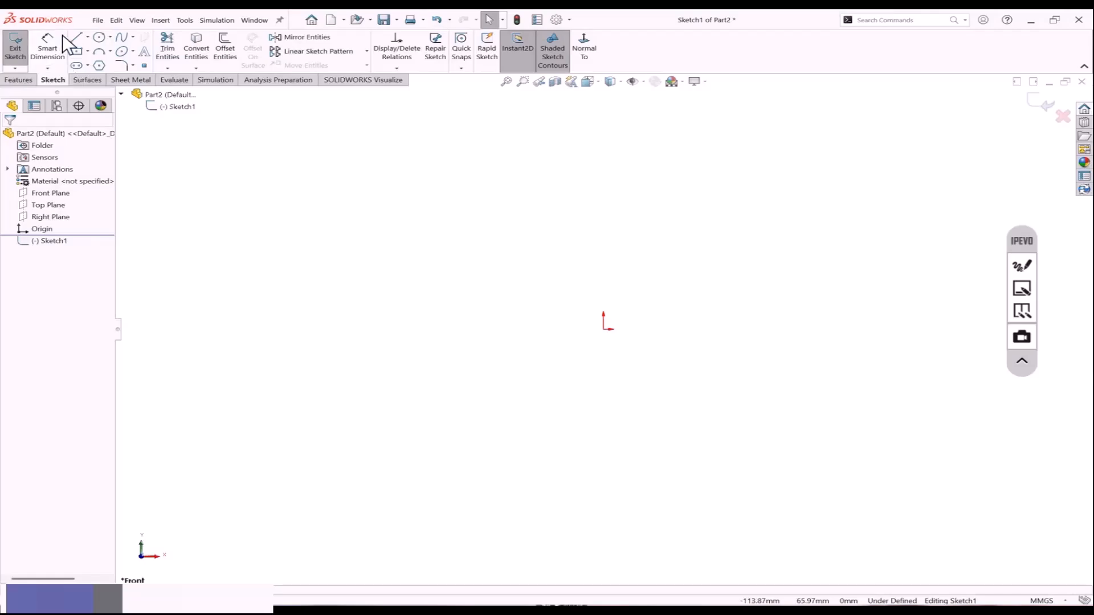
{"action": "mouse_move", "coordinate": [306, 249]}
{"action": "right_mouse_down"}
{"action": "mouse_move", "coordinate": [317, 251]}
{"action": "mouse_move", "coordinate": [319, 237]}
{"action": "mouse_move", "coordinate": [264, 259]}
{"action": "mouse_move", "coordinate": [324, 219]}
{"action": "right_mouse_up"}
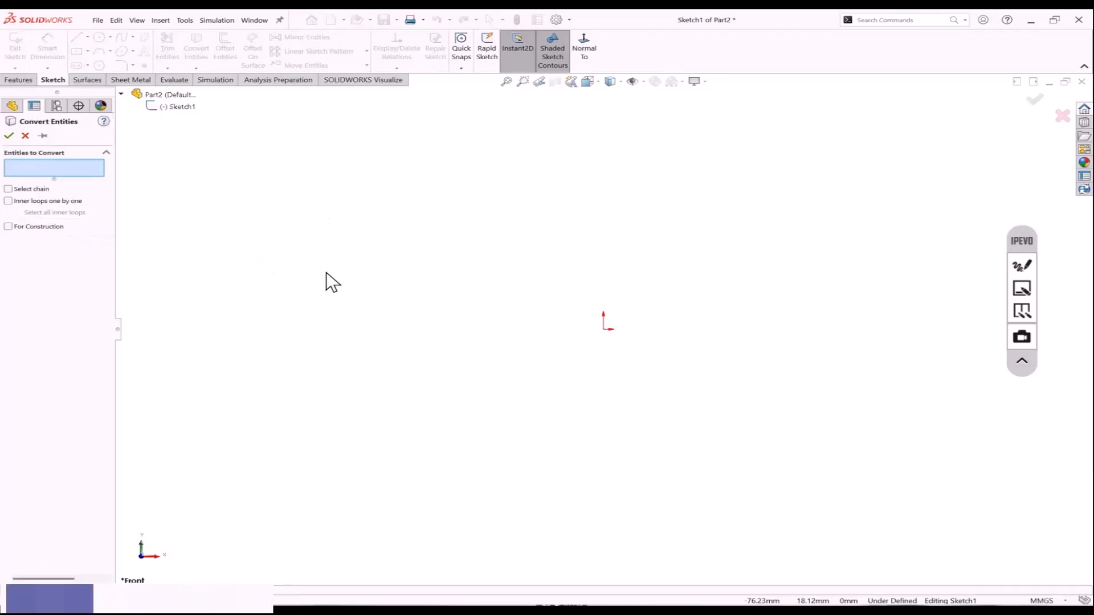
{"action": "key", "text": "Escape"}
Bring up the sketch shortcut toolbar and review its Line, Centerline and Midpoint Line variants.
{"action": "key", "text": "s"}
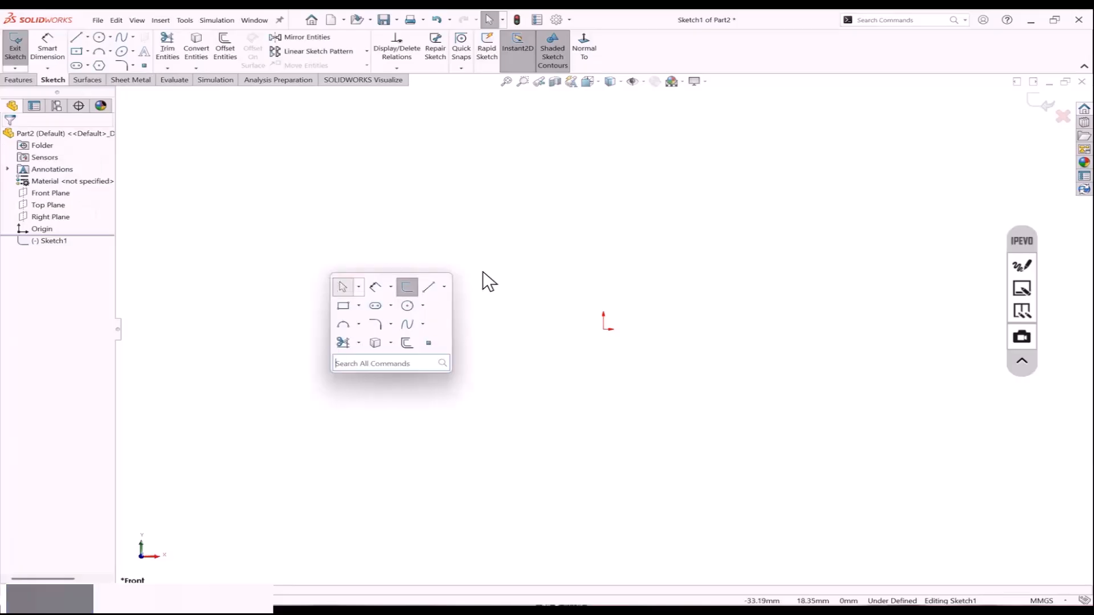
{"action": "left_click", "coordinate": [444, 287]}
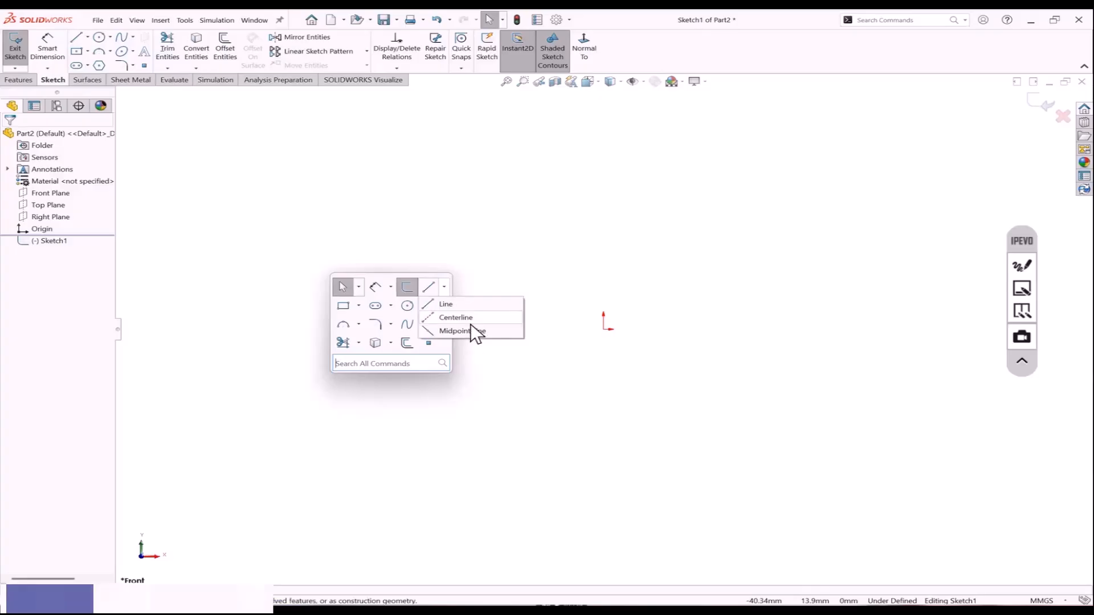
{"action": "left_click", "coordinate": [544, 285]}
{"action": "left_click", "coordinate": [1022, 265]}
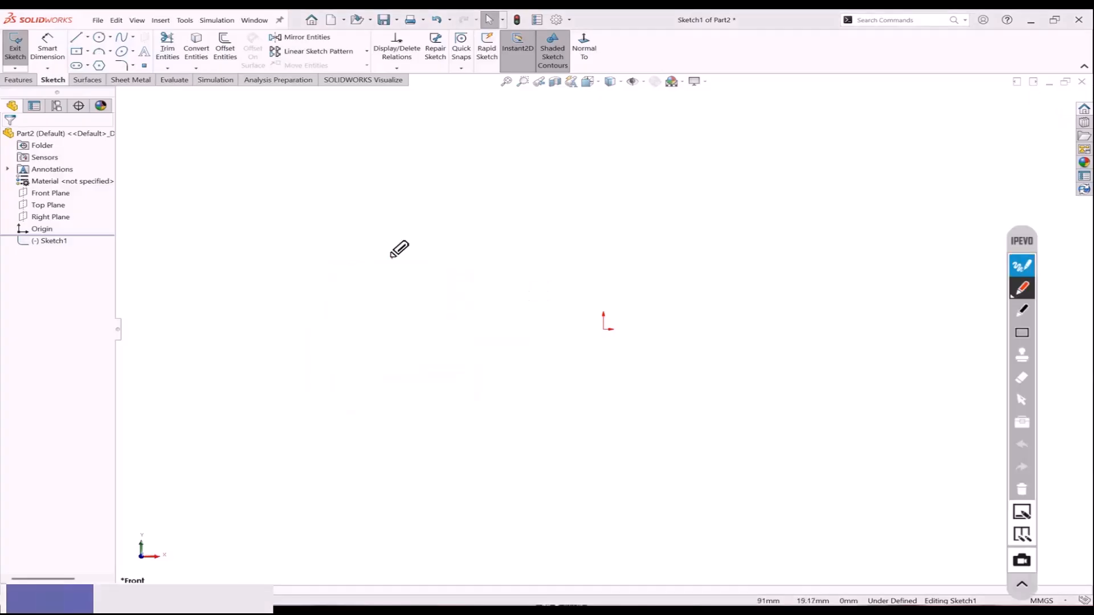
{"action": "left_click_drag", "start_coordinate": [391, 257], "coordinate": [354, 313]}
{"action": "left_click", "coordinate": [1022, 489]}
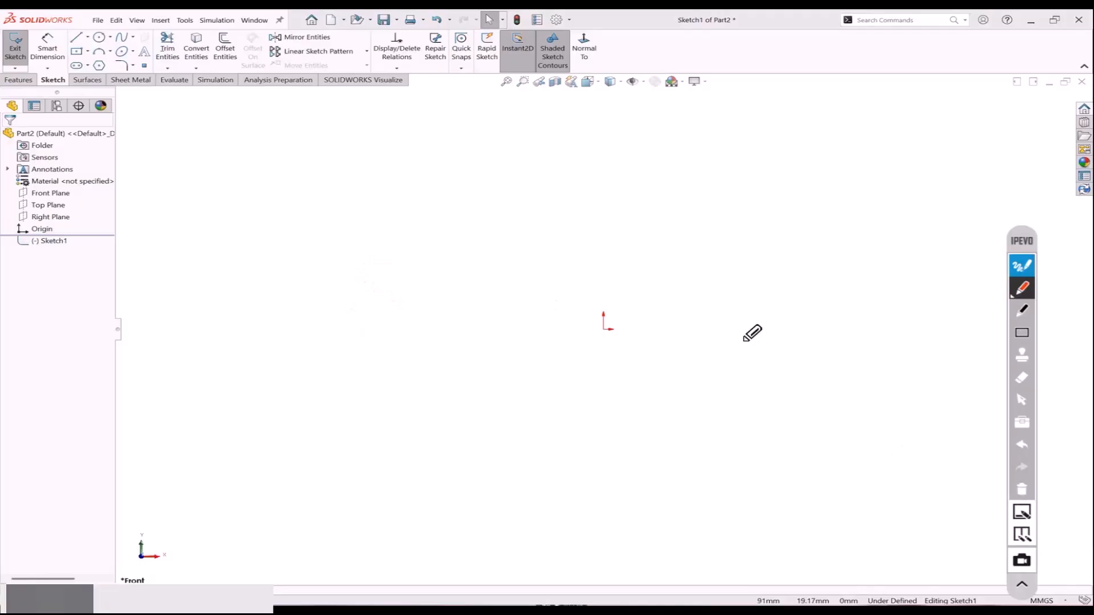
{"action": "left_click", "coordinate": [1021, 265]}
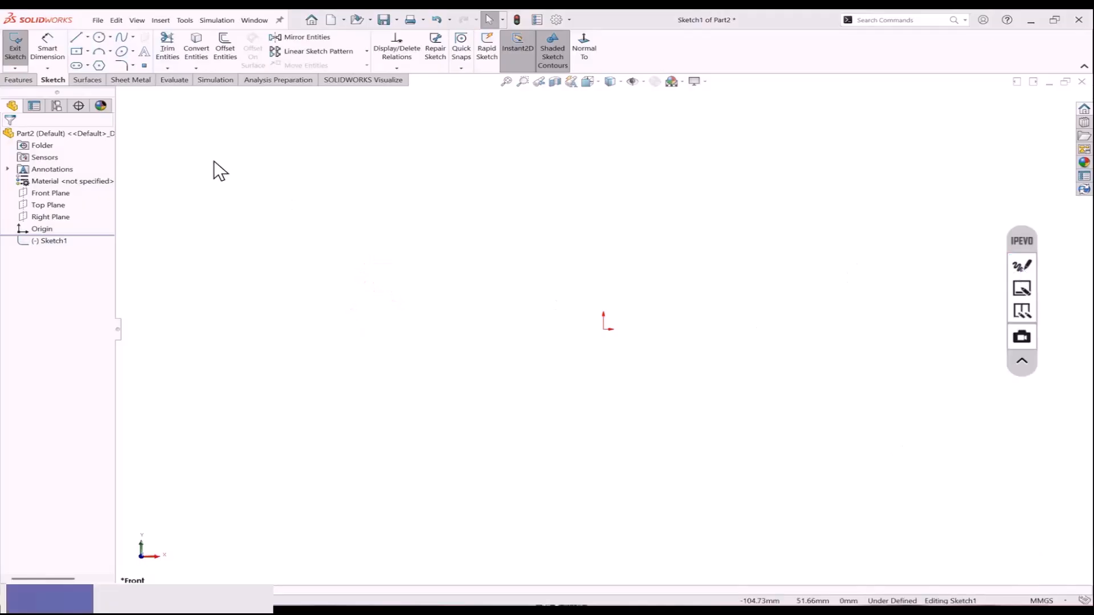
Sketch an open chain of five connected lines around the origin, with the upper line horizontal.
{"action": "left_click", "coordinate": [88, 37]}
{"action": "left_click", "coordinate": [109, 54]}
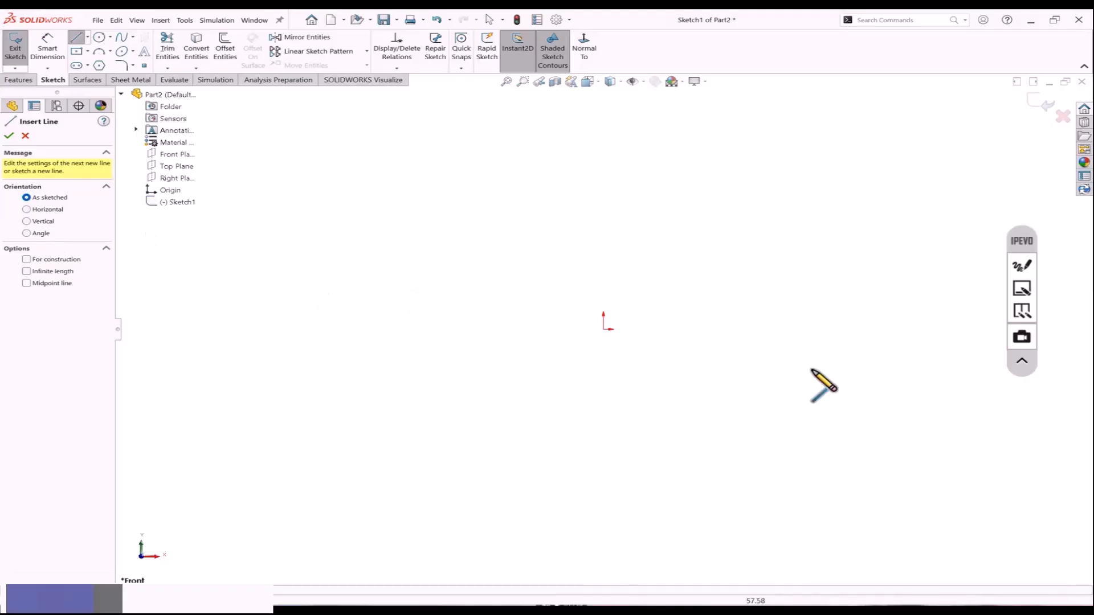
{"action": "scroll", "coordinate": [722, 321], "scroll_direction": "down", "scroll_amount": 1}
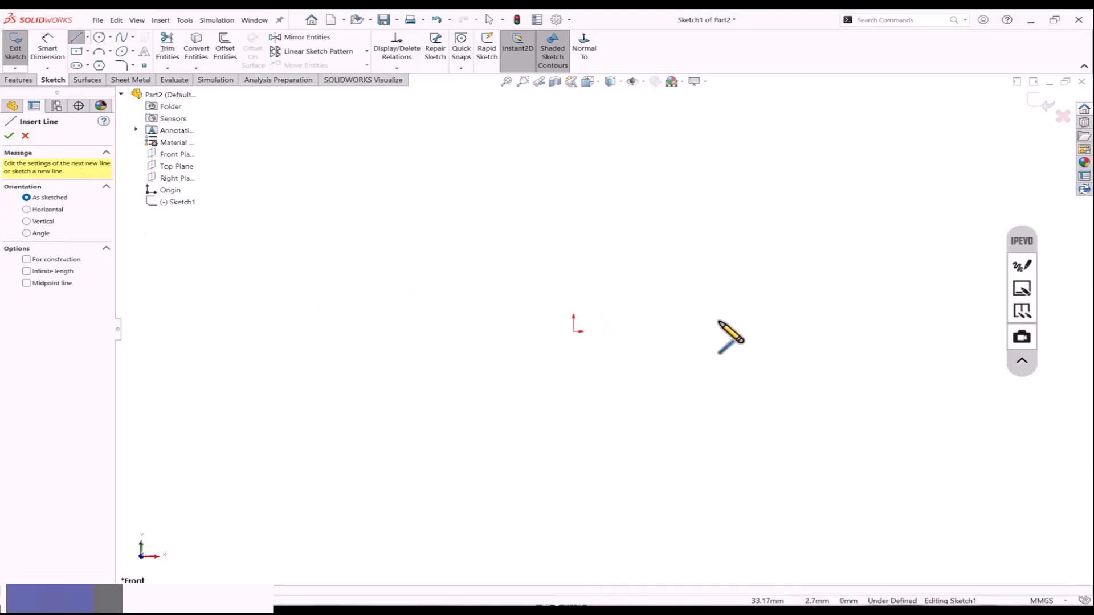
{"action": "left_click", "coordinate": [524, 287]}
{"action": "left_click", "coordinate": [651, 190]}
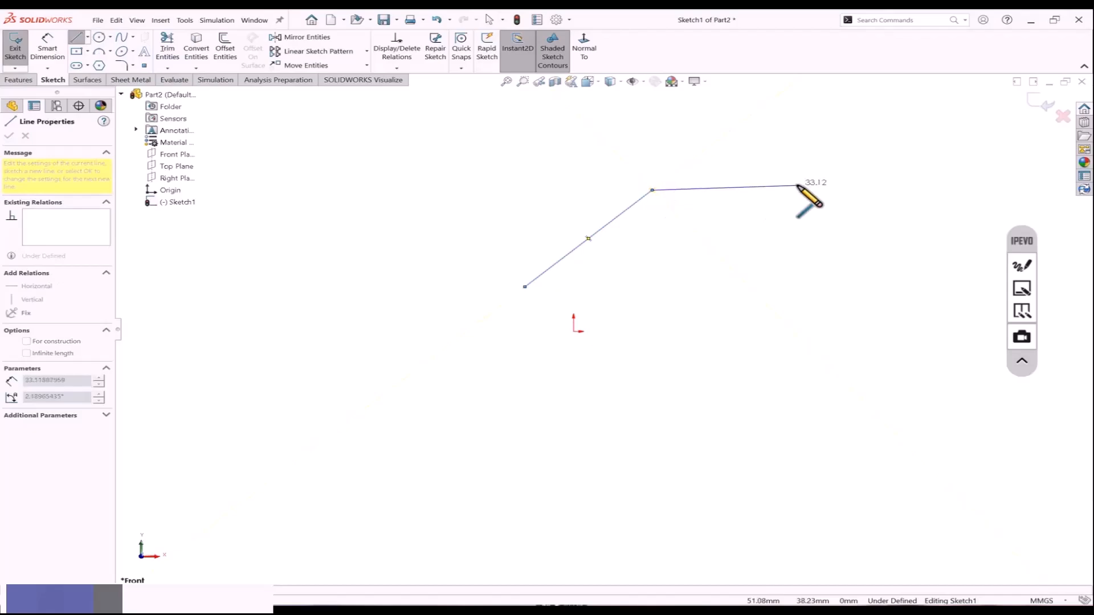
{"action": "left_click", "coordinate": [820, 189]}
{"action": "left_click", "coordinate": [761, 306]}
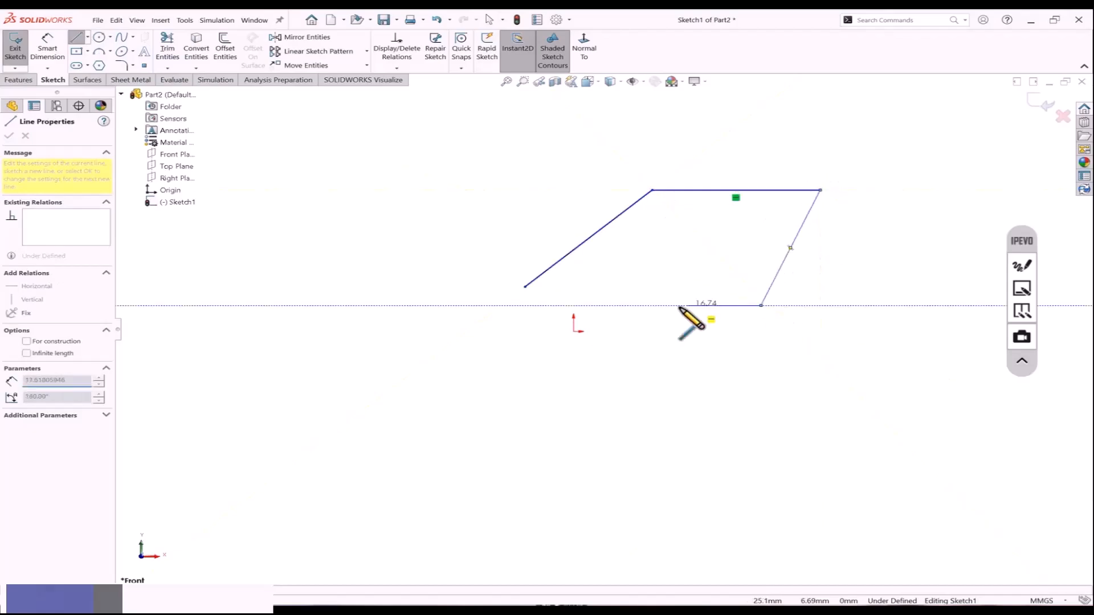
{"action": "left_click", "coordinate": [612, 361]}
{"action": "left_click", "coordinate": [532, 363]}
{"action": "key", "text": "Escape"}
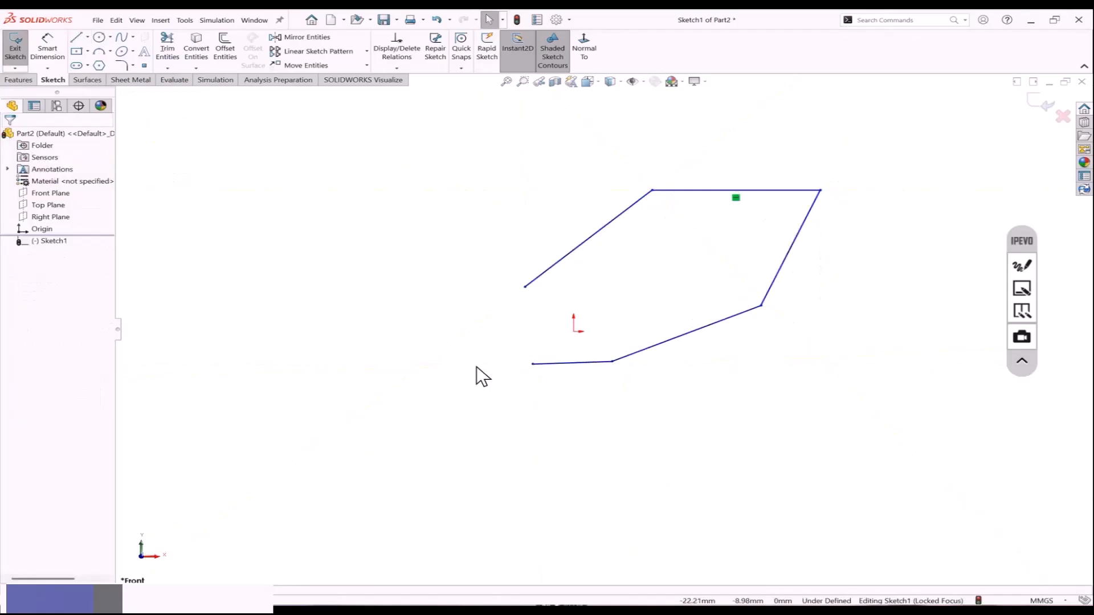
Delete all five lines of the open chain from the sketch.
{"action": "key", "text": "z"}
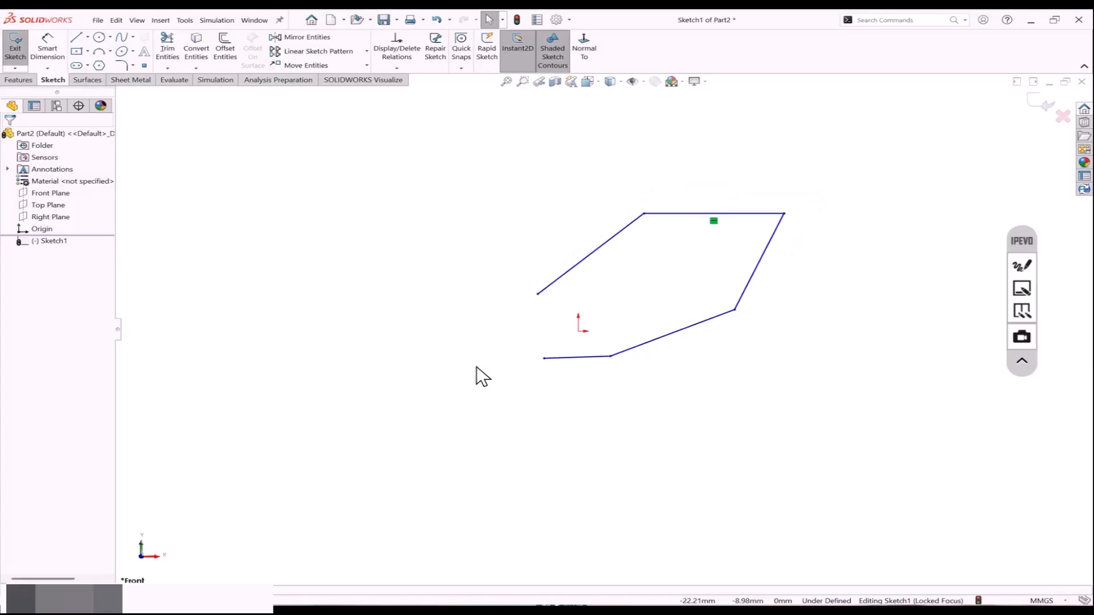
{"action": "left_click_drag", "start_coordinate": [805, 194], "coordinate": [479, 409]}
{"action": "key", "text": "Delete"}
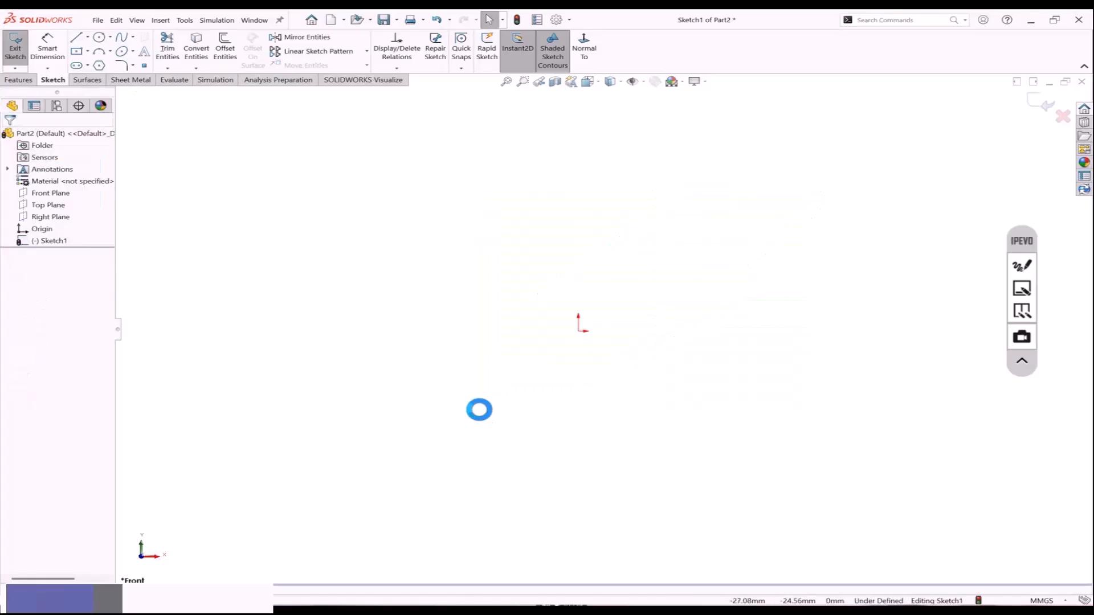
Sketch a horizontal line about 69 mm long just below the origin using the Horizontal line orientation, and accept it.
{"action": "left_click", "coordinate": [76, 38]}
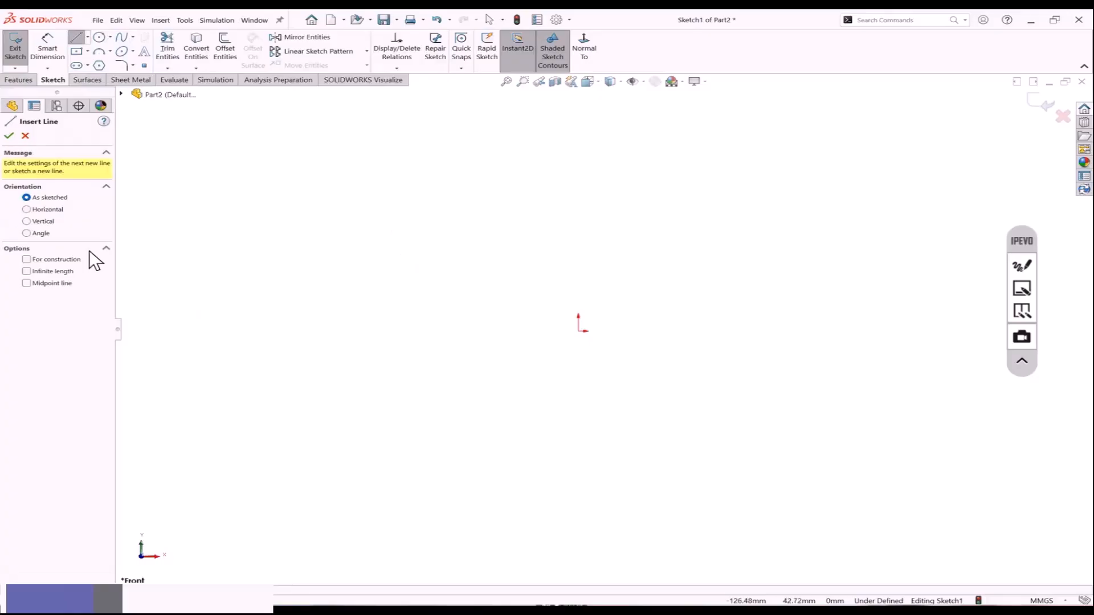
{"action": "left_click", "coordinate": [54, 209]}
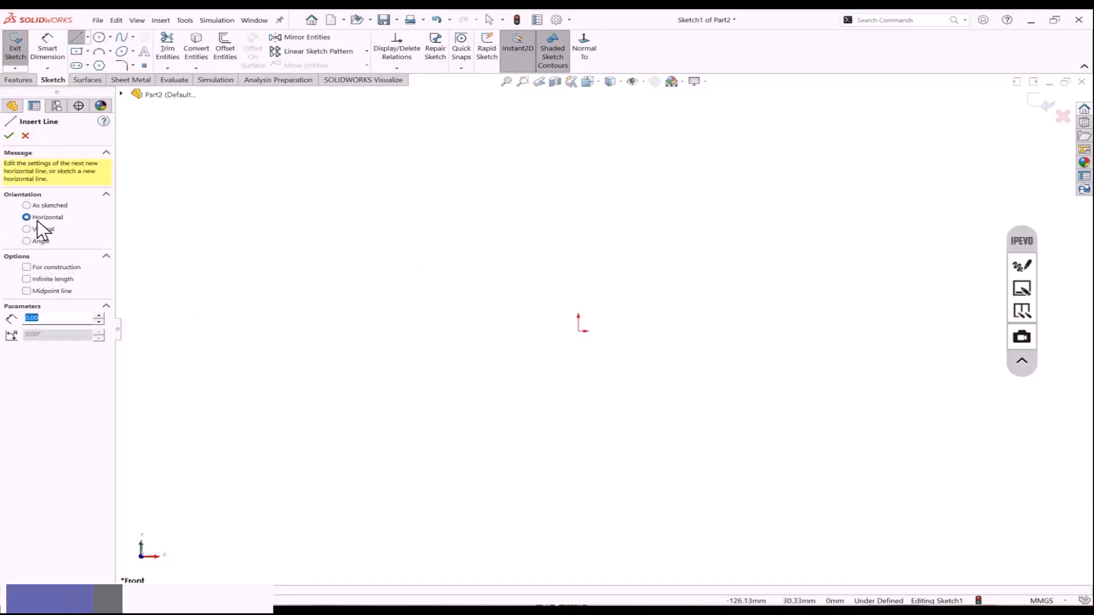
{"action": "left_click", "coordinate": [373, 337]}
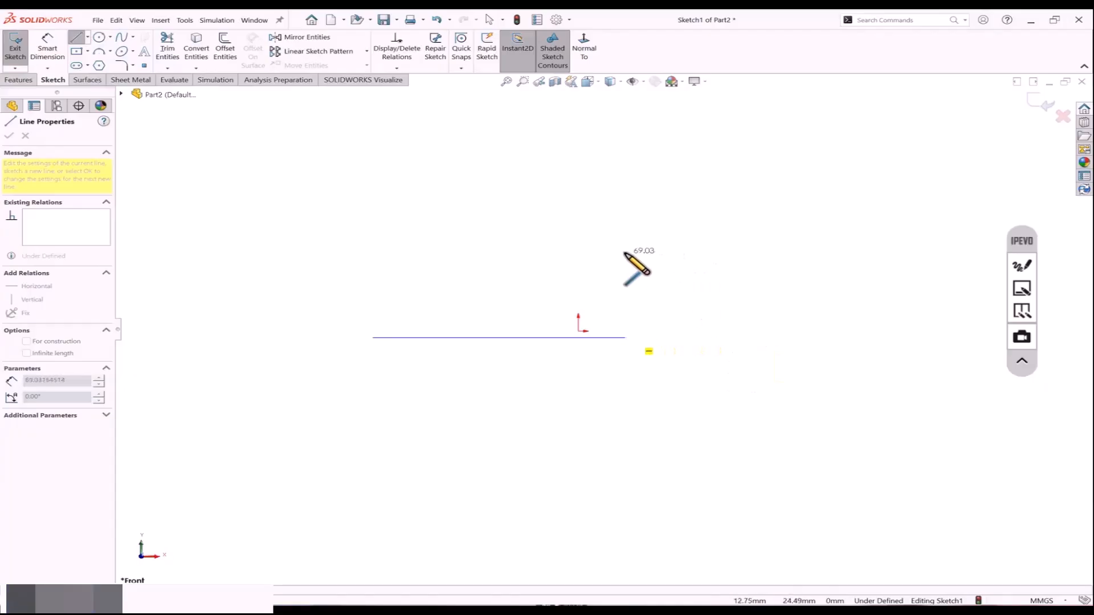
{"action": "left_click", "coordinate": [625, 337]}
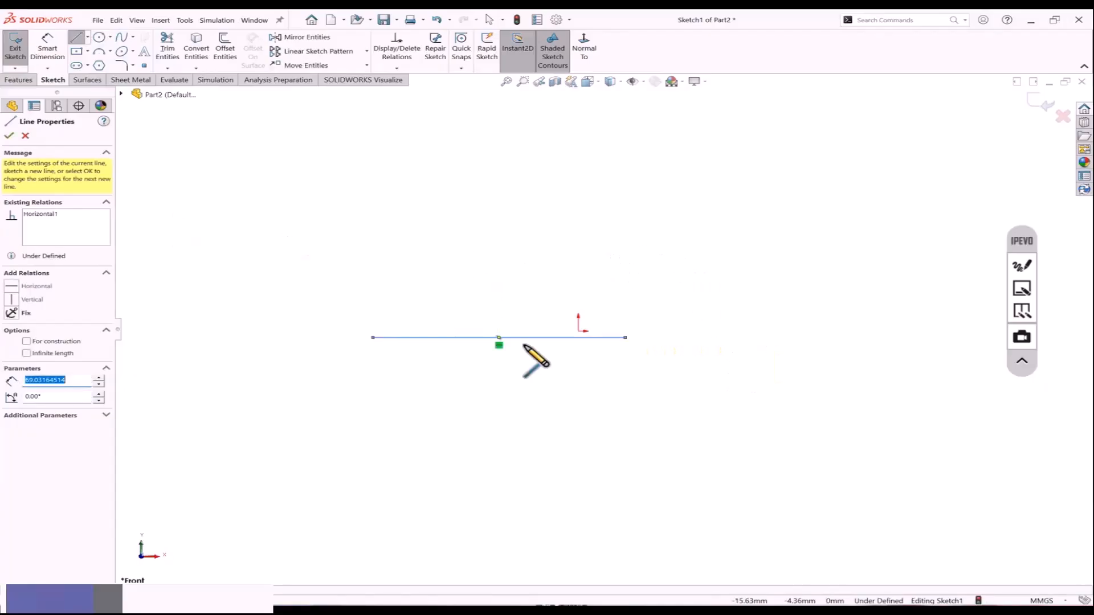
{"action": "left_click", "coordinate": [40, 213]}
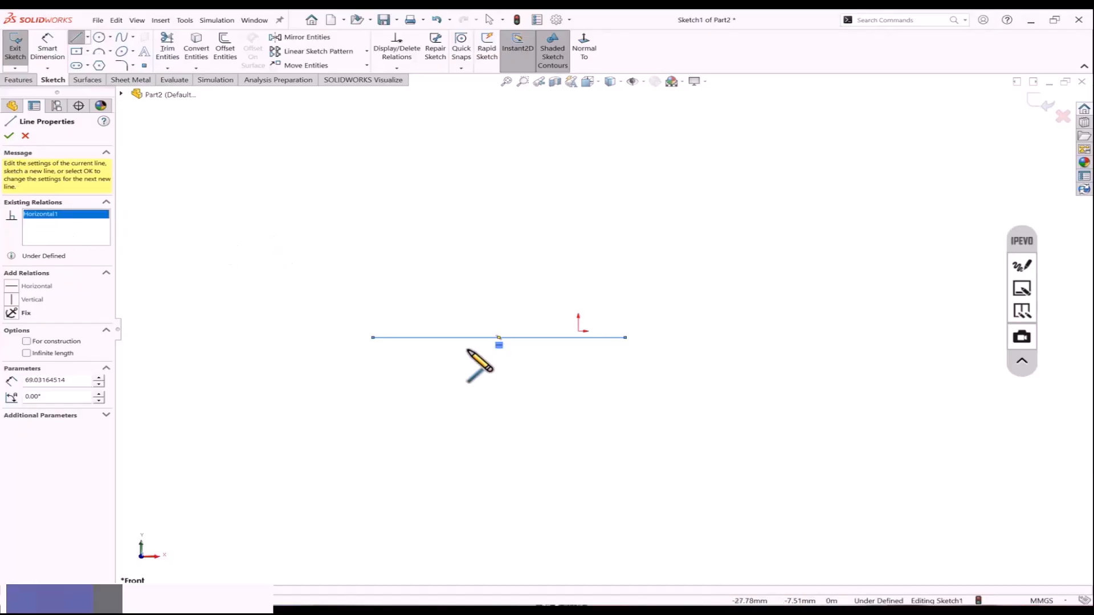
{"action": "left_click", "coordinate": [9, 136]}
Sketch a vertical line to the left of the horizontal line using the Vertical line orientation.
{"action": "left_click", "coordinate": [26, 229]}
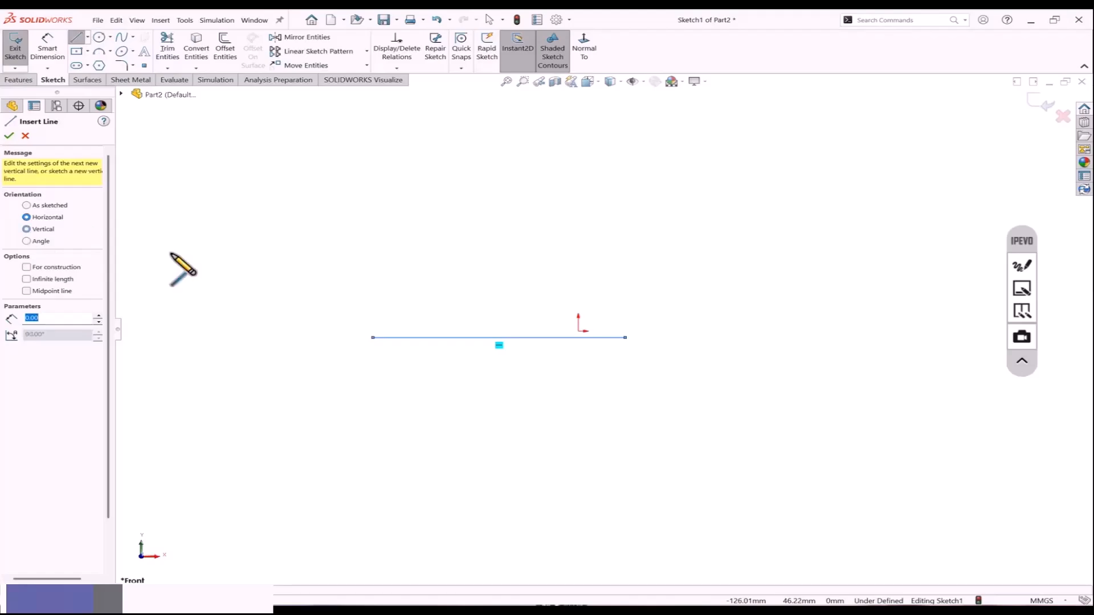
{"action": "scroll", "coordinate": [422, 293], "scroll_direction": "up", "scroll_amount": 1}
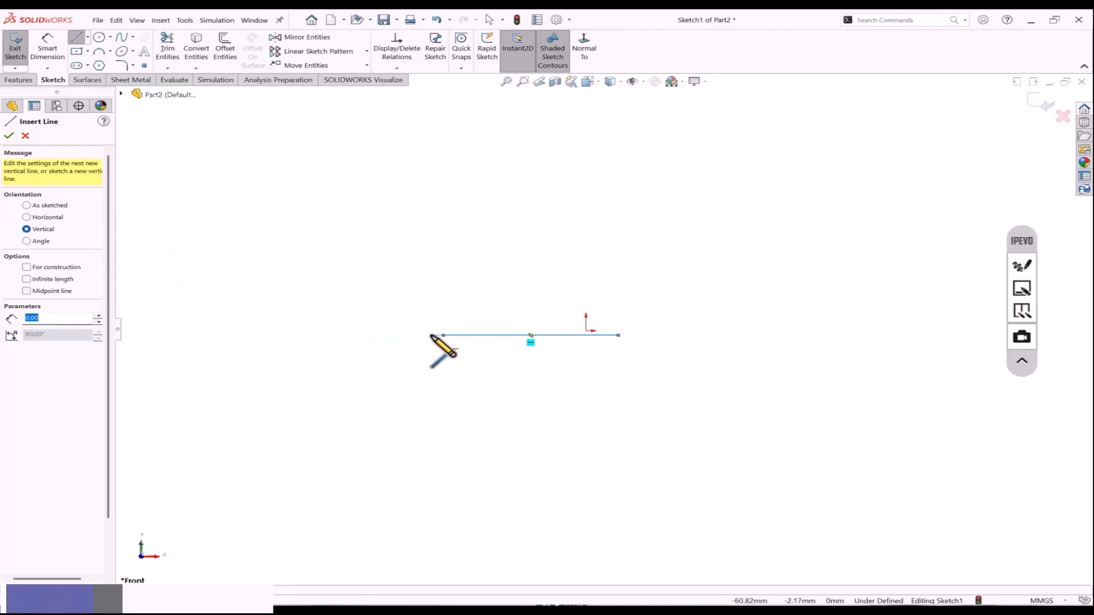
{"action": "left_click", "coordinate": [386, 338]}
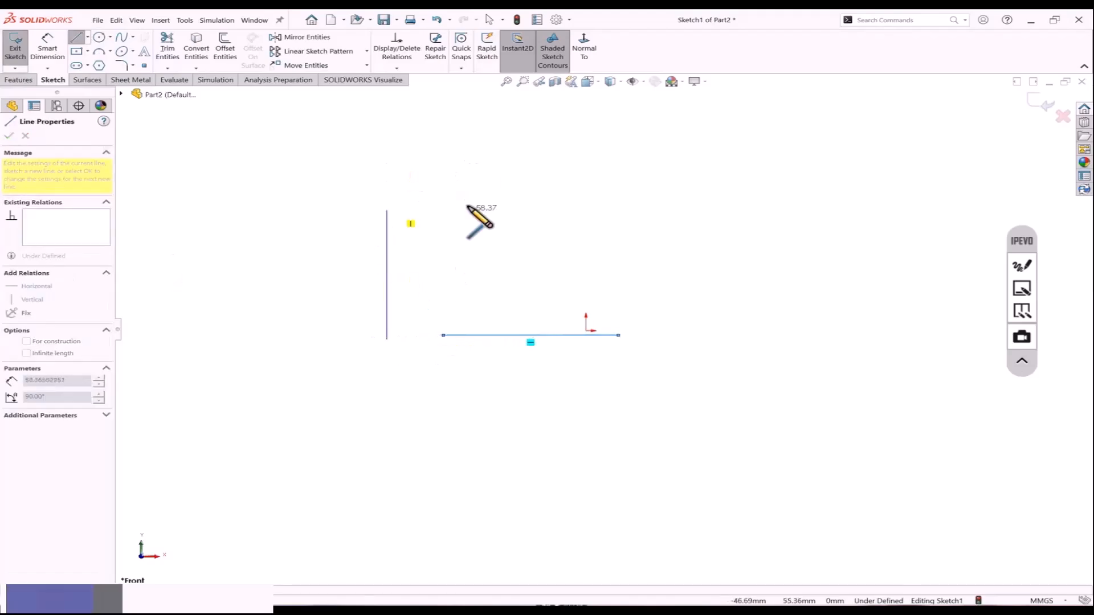
{"action": "left_click", "coordinate": [464, 169]}
{"action": "key", "text": "Escape"}
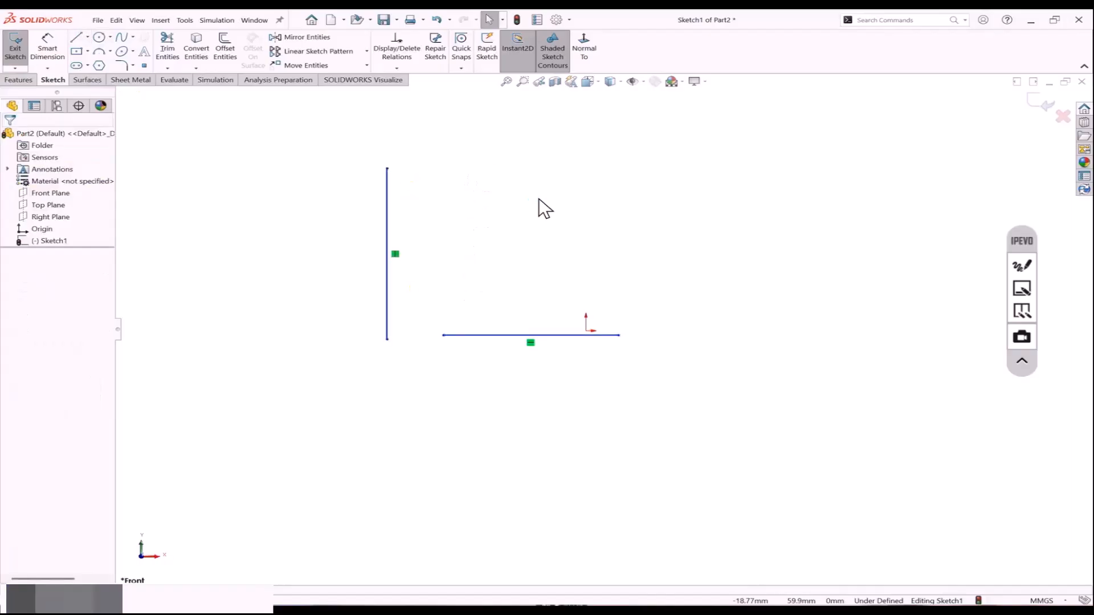
Sketch a 100 mm line at a 45° angle, rising from the left end of the horizontal line, using the Angle orientation.
{"action": "left_click", "coordinate": [75, 38]}
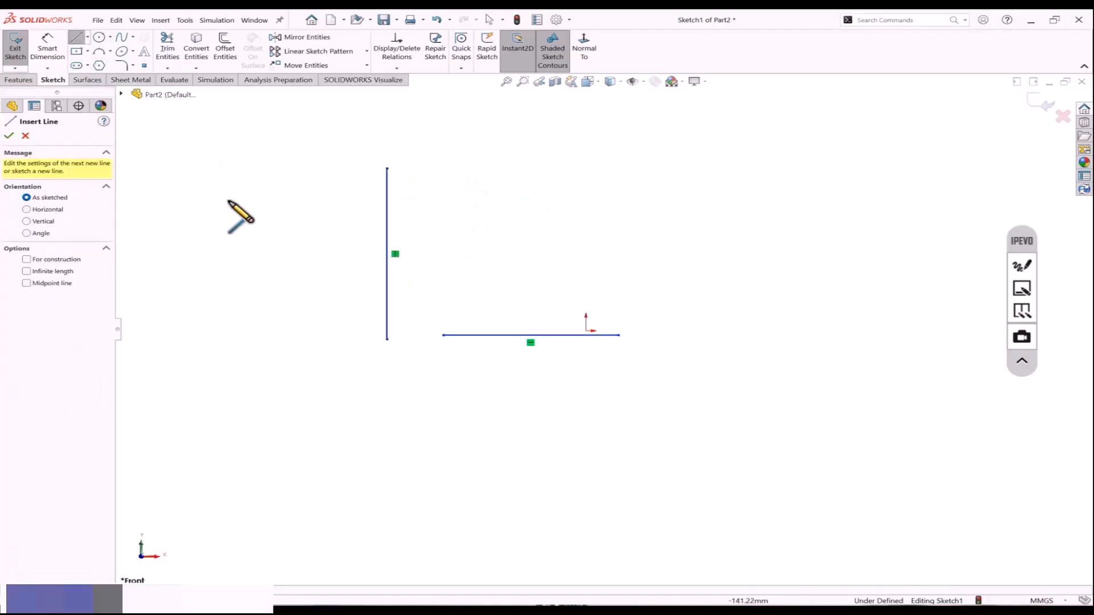
{"action": "left_click", "coordinate": [34, 234]}
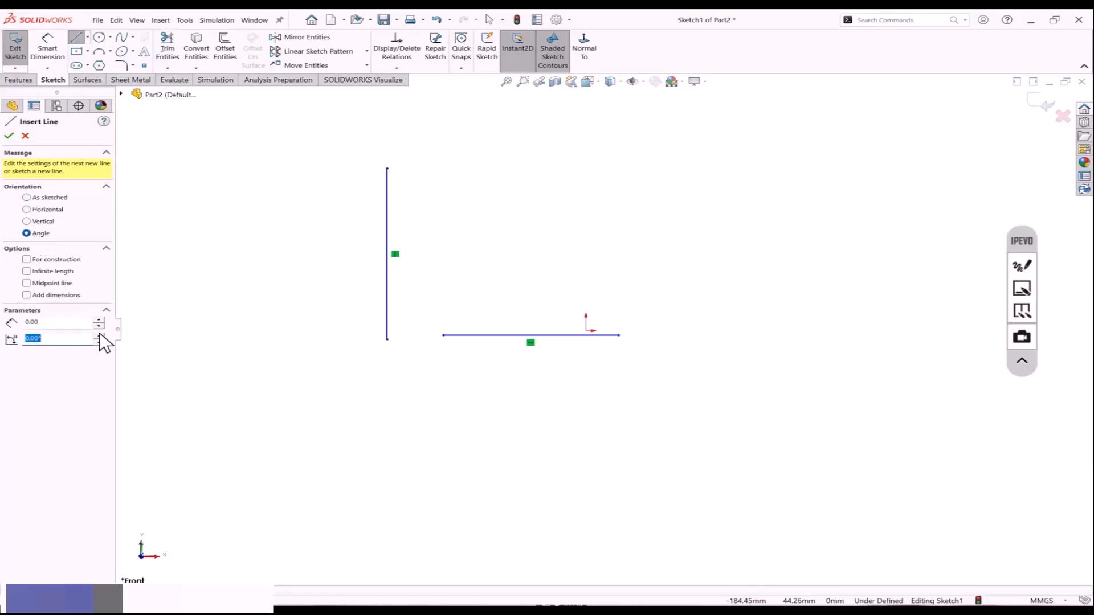
{"action": "type", "text": "45"}
{"action": "left_click", "coordinate": [53, 322]}
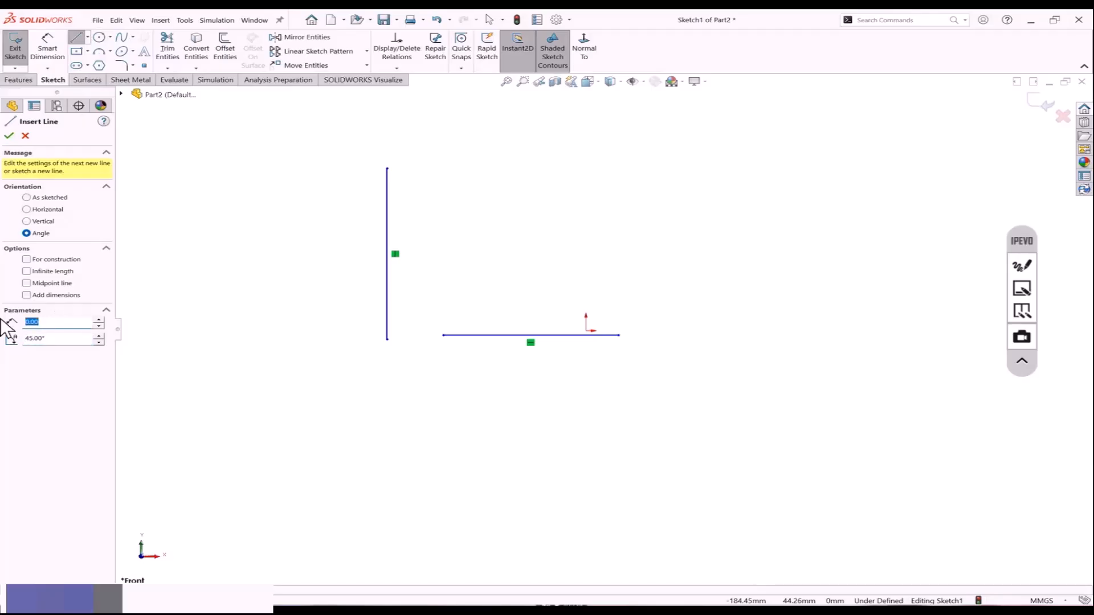
{"action": "type", "text": "100.00"}
{"action": "left_click", "coordinate": [444, 336]}
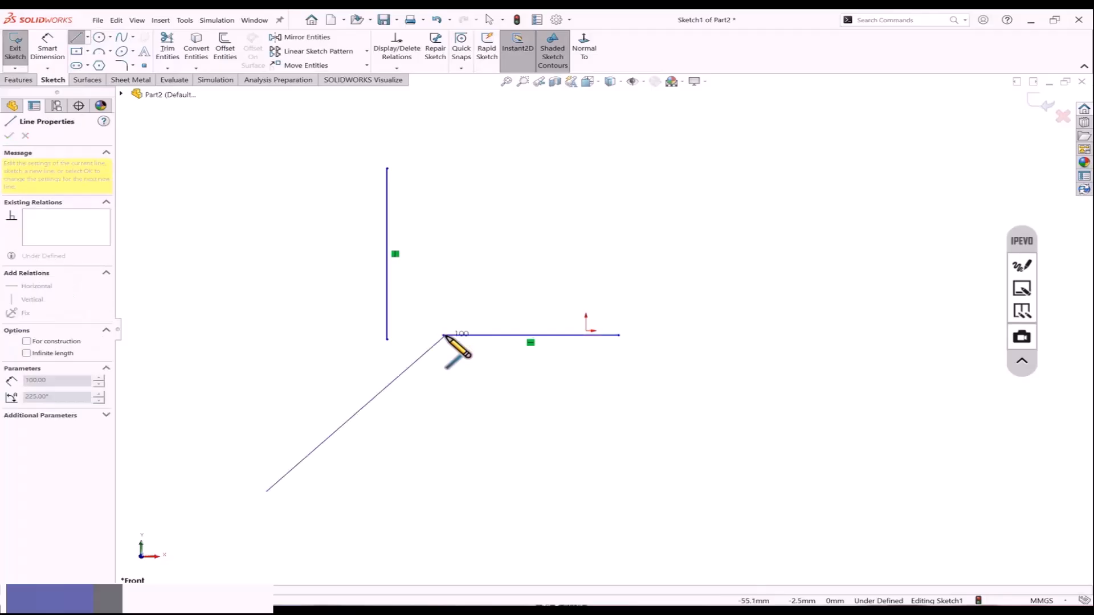
{"action": "left_click", "coordinate": [558, 297]}
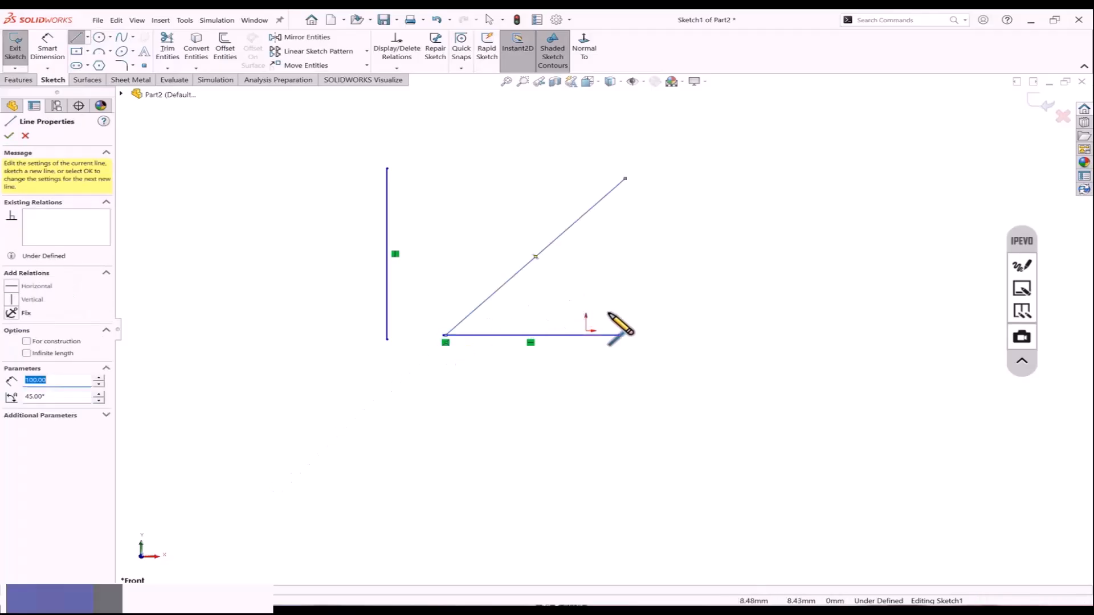
{"action": "key", "text": "Escape"}
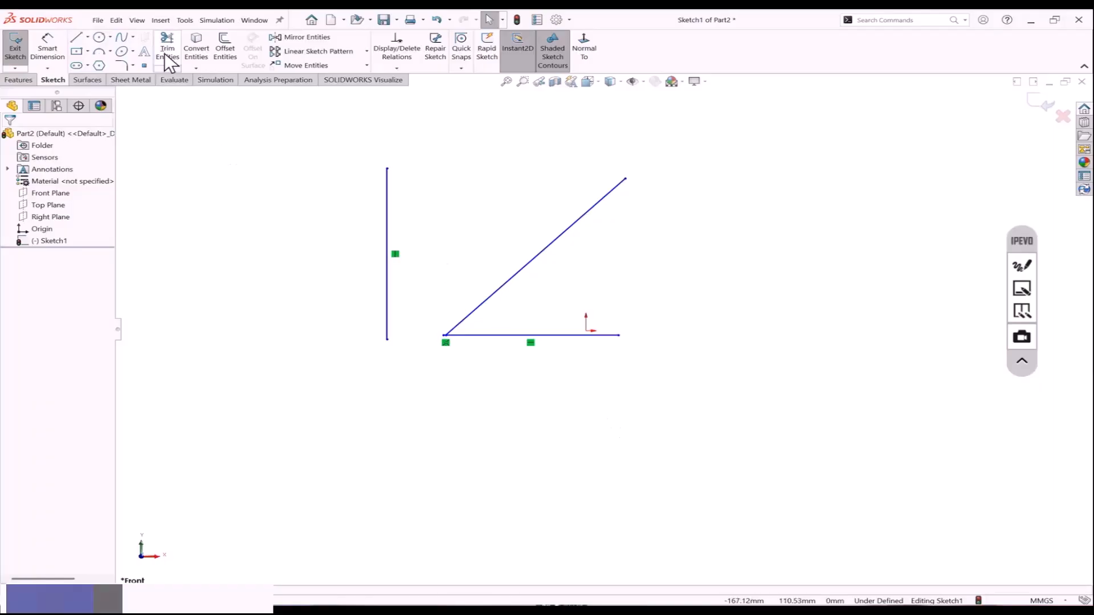
Dimension the angle between the inclined line and the horizontal line with Smart Dimension.
{"action": "left_click", "coordinate": [47, 49]}
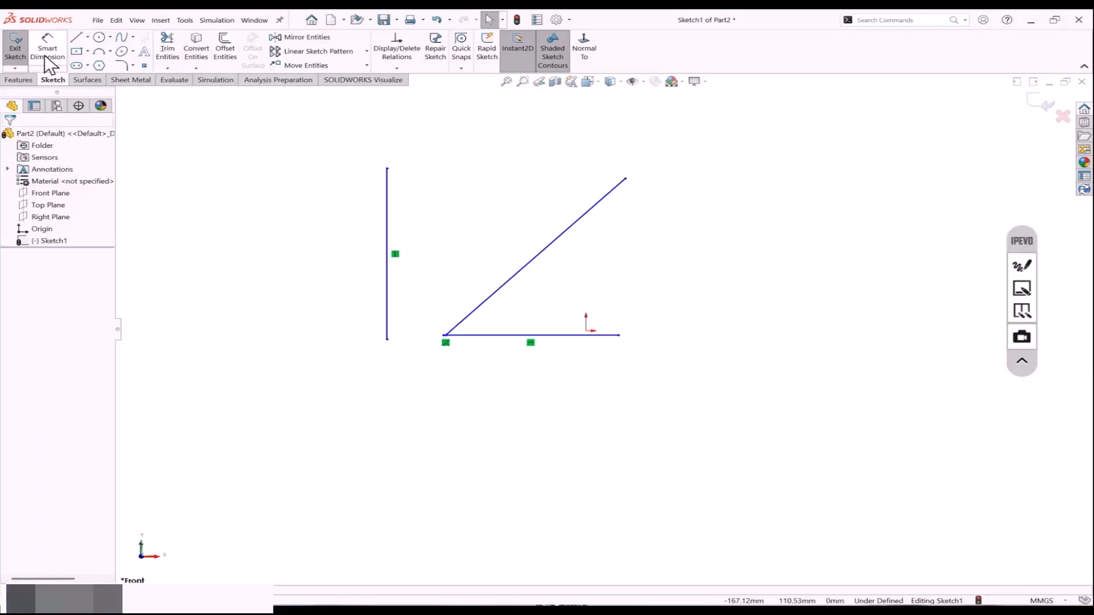
{"action": "left_click", "coordinate": [481, 303]}
{"action": "left_click", "coordinate": [505, 335]}
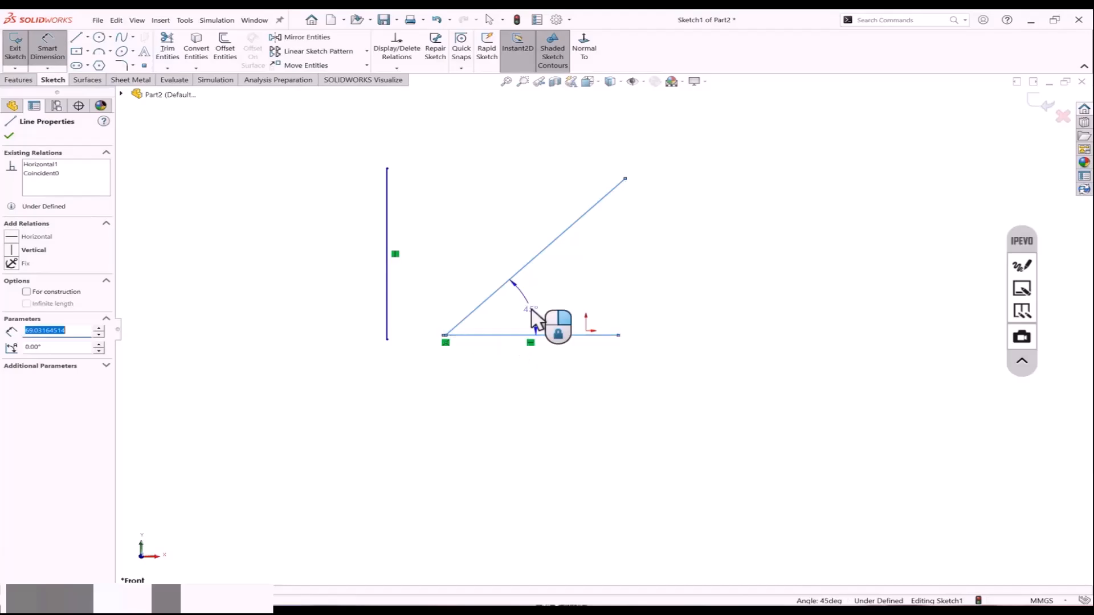
{"action": "left_click", "coordinate": [481, 313]}
{"action": "key", "text": "Return"}
{"action": "key", "text": "Escape"}
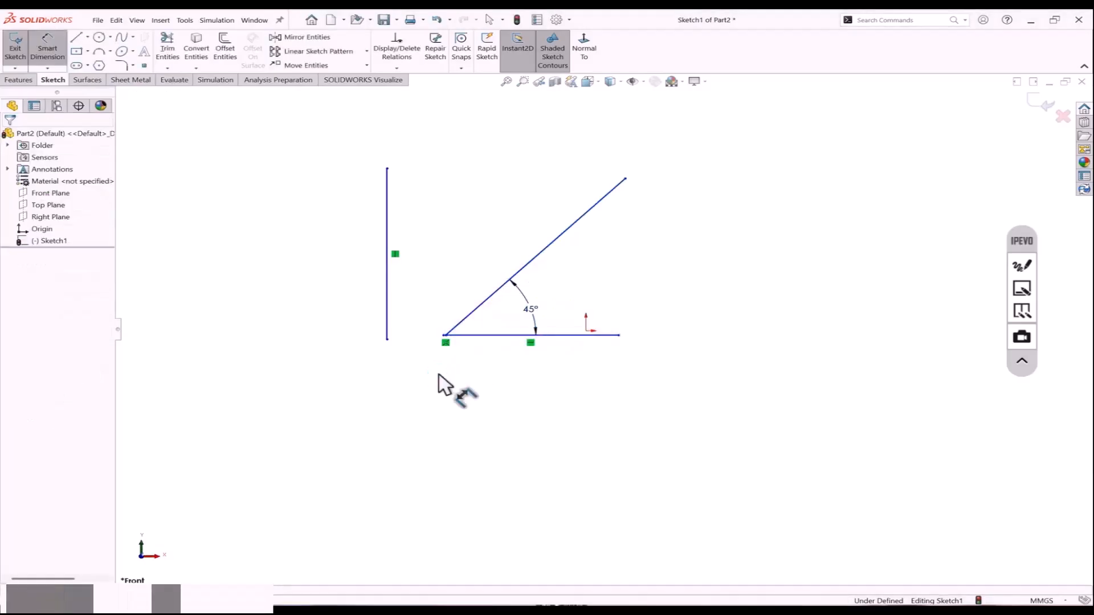
Dimension the inclined line's length with Smart Dimension, placing the dimension parallel to and above the line.
{"action": "left_click", "coordinate": [48, 48]}
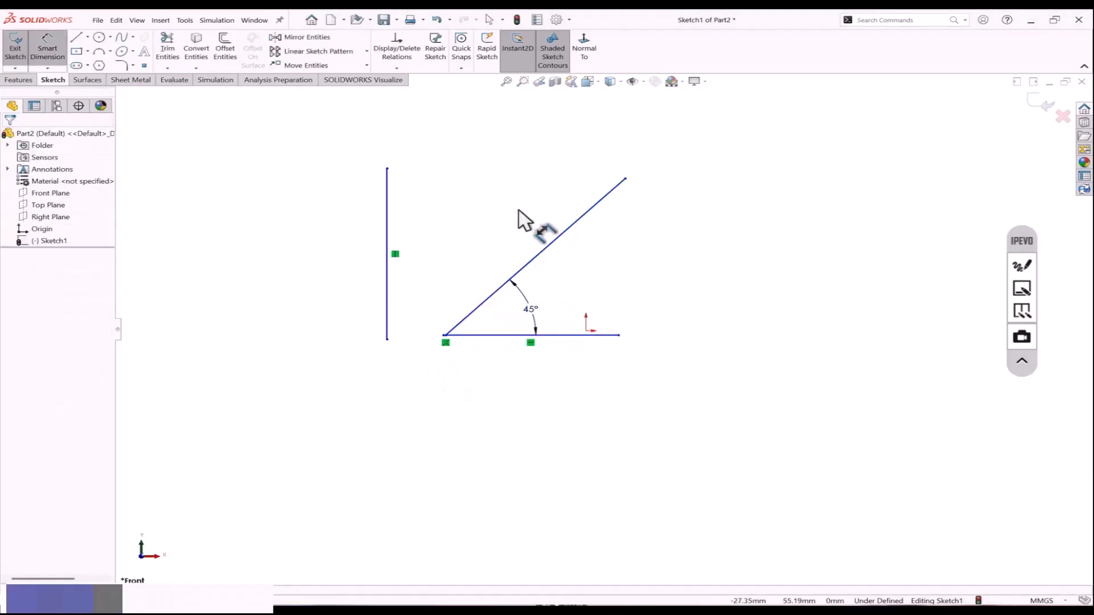
{"action": "left_click", "coordinate": [560, 233]}
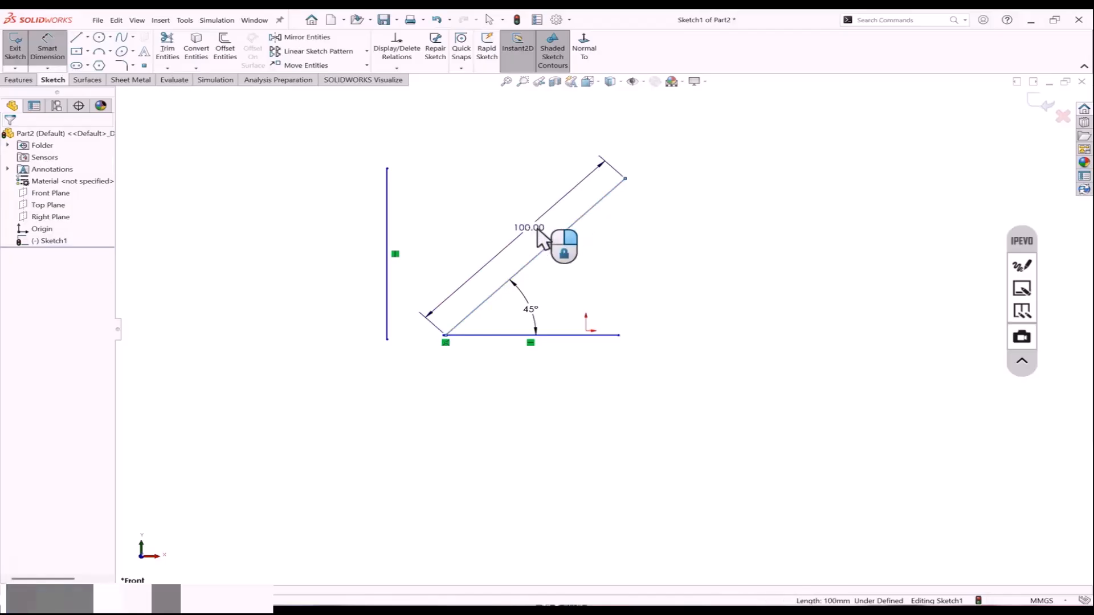
{"action": "left_click", "coordinate": [520, 227]}
{"action": "key", "text": "Return"}
{"action": "key", "text": "Escape"}
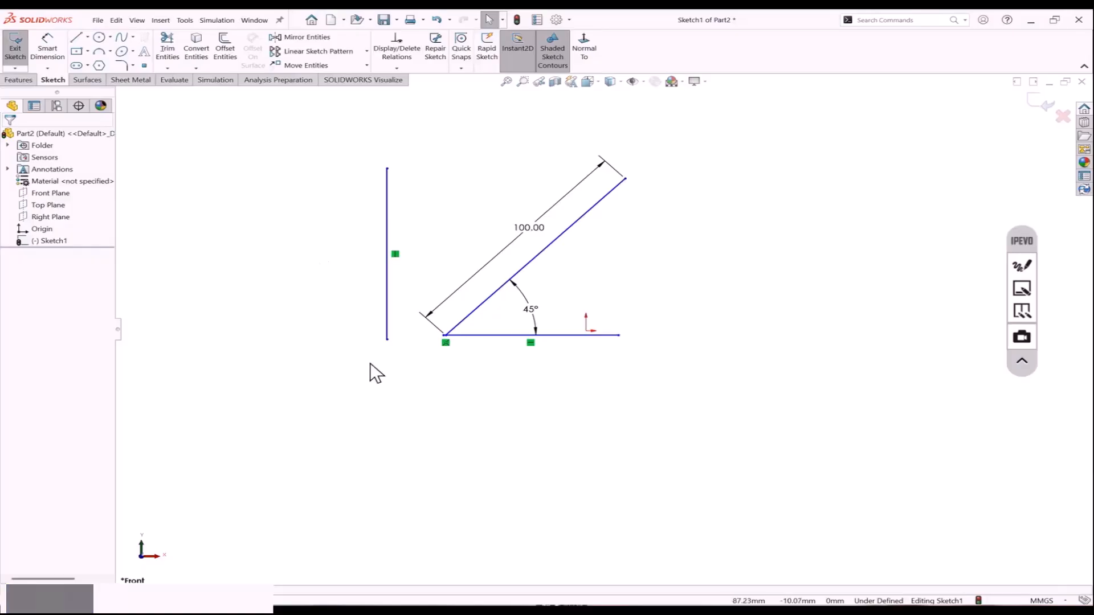
Sketch a zigzag chain of five connected construction lines, starting with a horizontal one about 75 mm long below the existing horizontal line.
{"action": "left_click", "coordinate": [77, 38]}
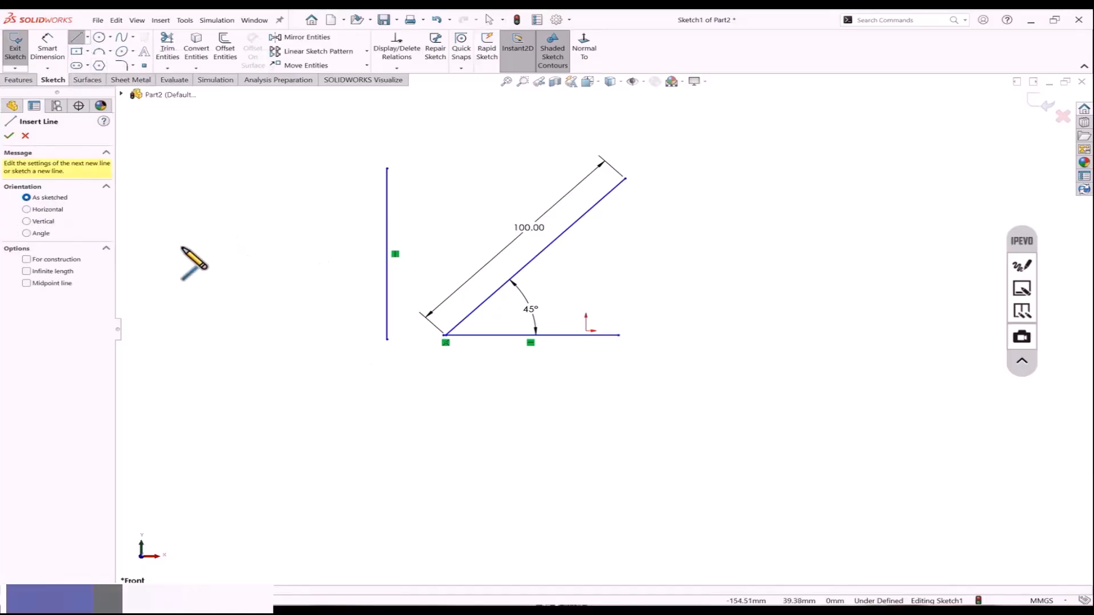
{"action": "left_click", "coordinate": [27, 260]}
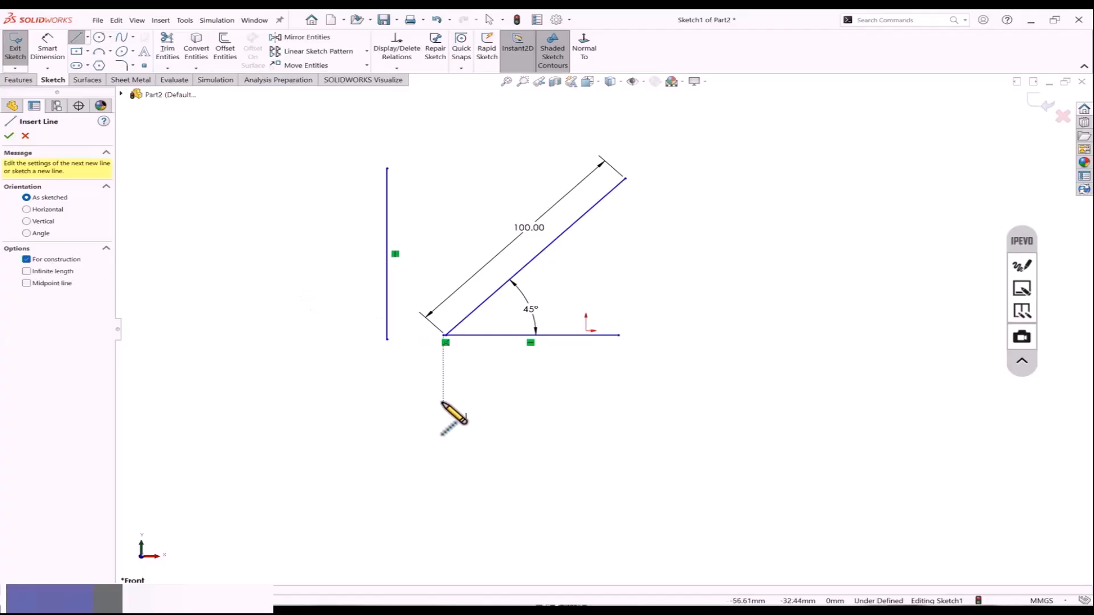
{"action": "left_click", "coordinate": [443, 403]}
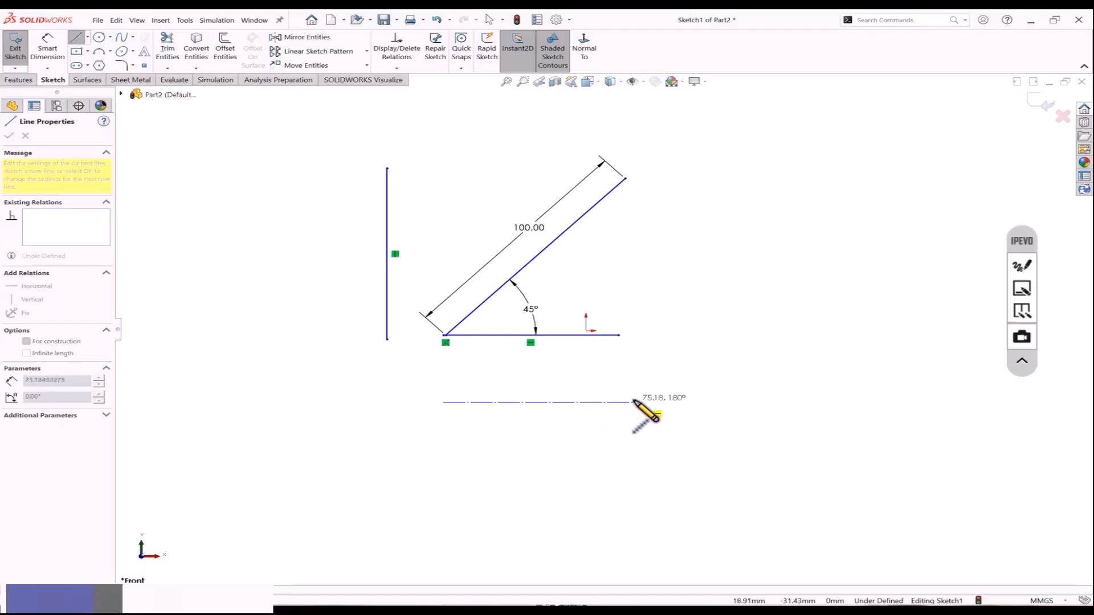
{"action": "left_click", "coordinate": [634, 402]}
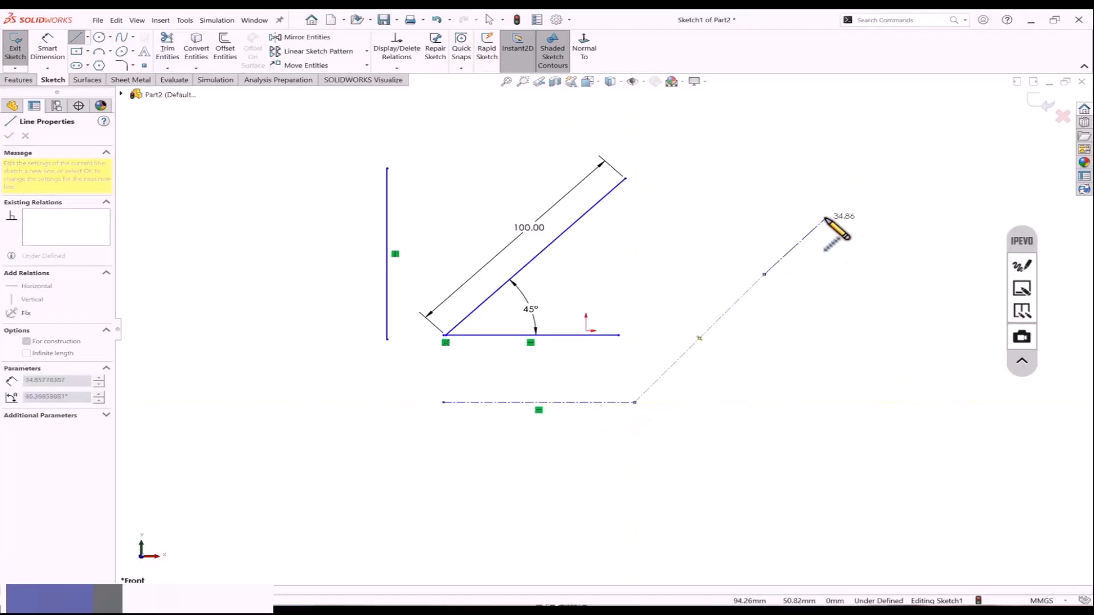
{"action": "left_click", "coordinate": [764, 274]}
{"action": "left_click", "coordinate": [661, 274]}
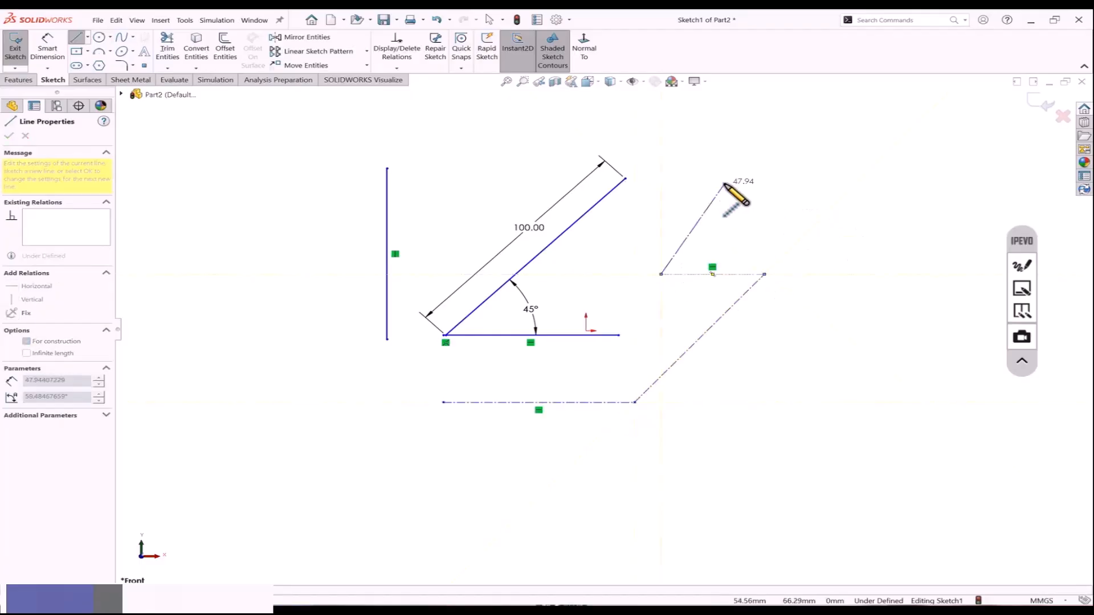
{"action": "left_click", "coordinate": [725, 183]}
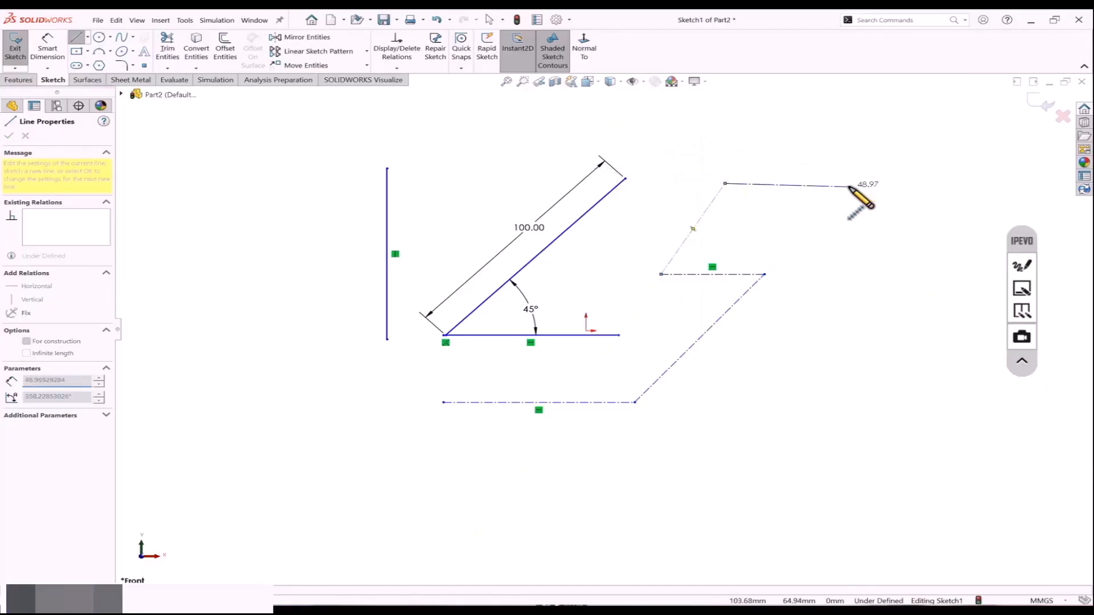
{"action": "key", "text": "Escape"}
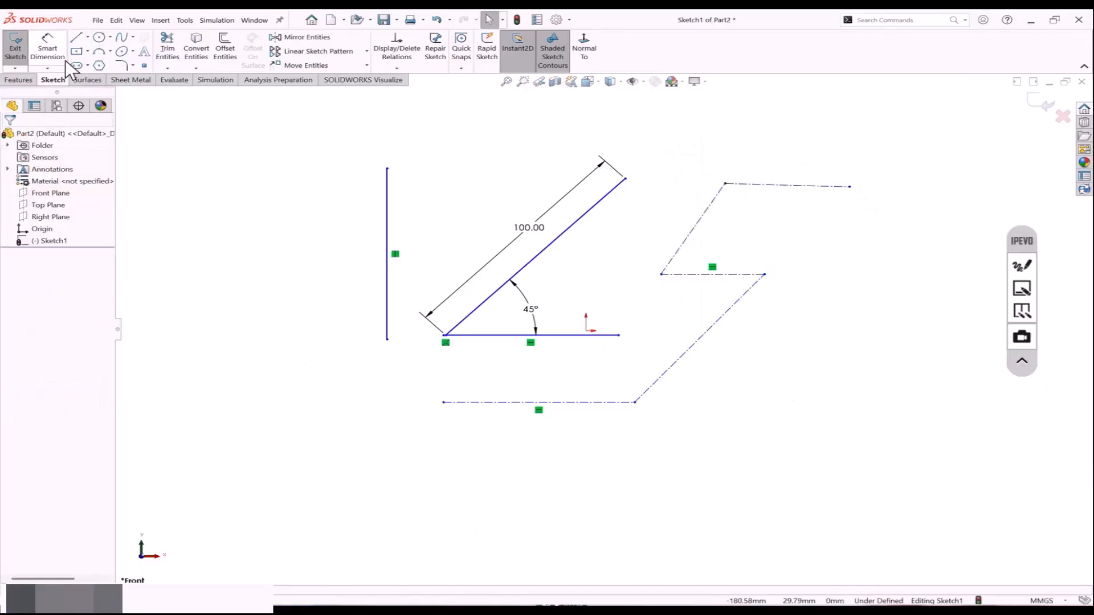
Sketch four infinite-length horizontal lines spaced down the sketch using the Line tool's Horizontal orientation.
{"action": "left_click", "coordinate": [77, 38]}
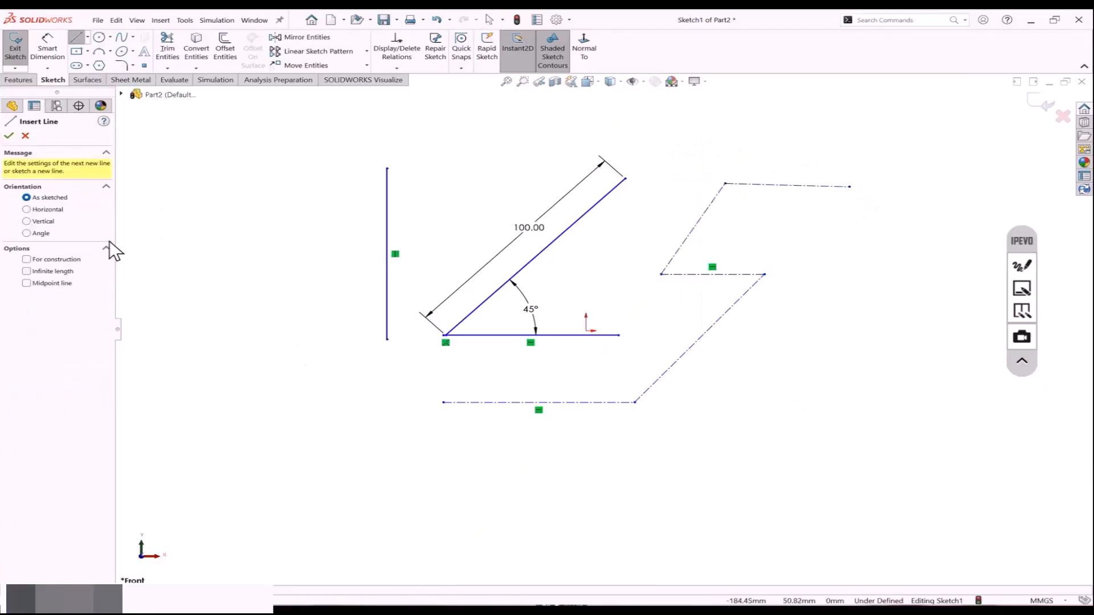
{"action": "left_click", "coordinate": [29, 271]}
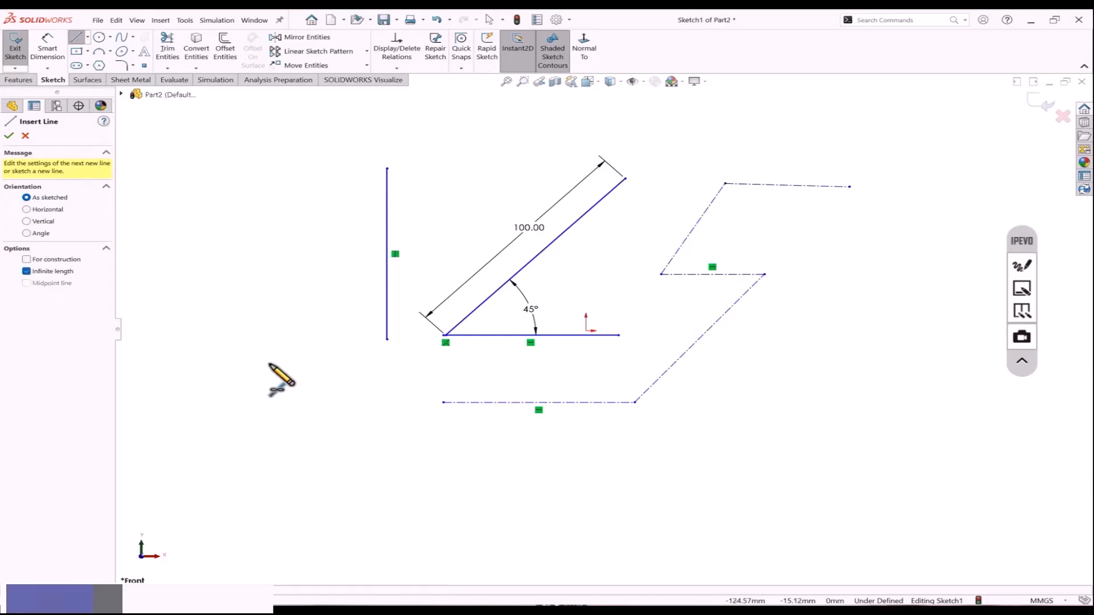
{"action": "scroll", "coordinate": [514, 184], "scroll_direction": "up", "scroll_amount": 1}
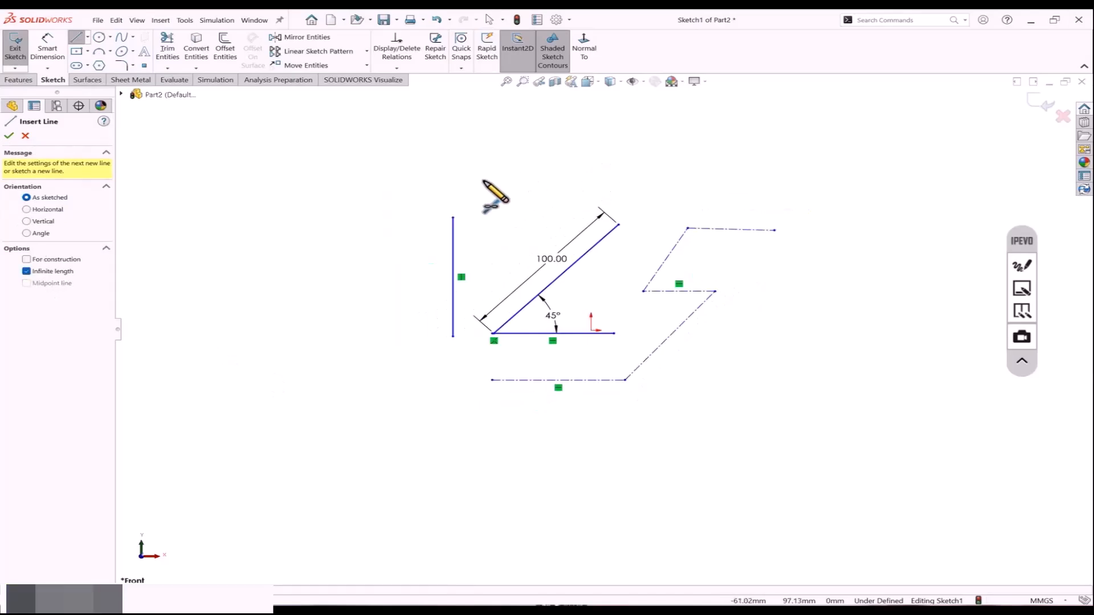
{"action": "left_click", "coordinate": [49, 208]}
{"action": "left_click", "coordinate": [45, 227]}
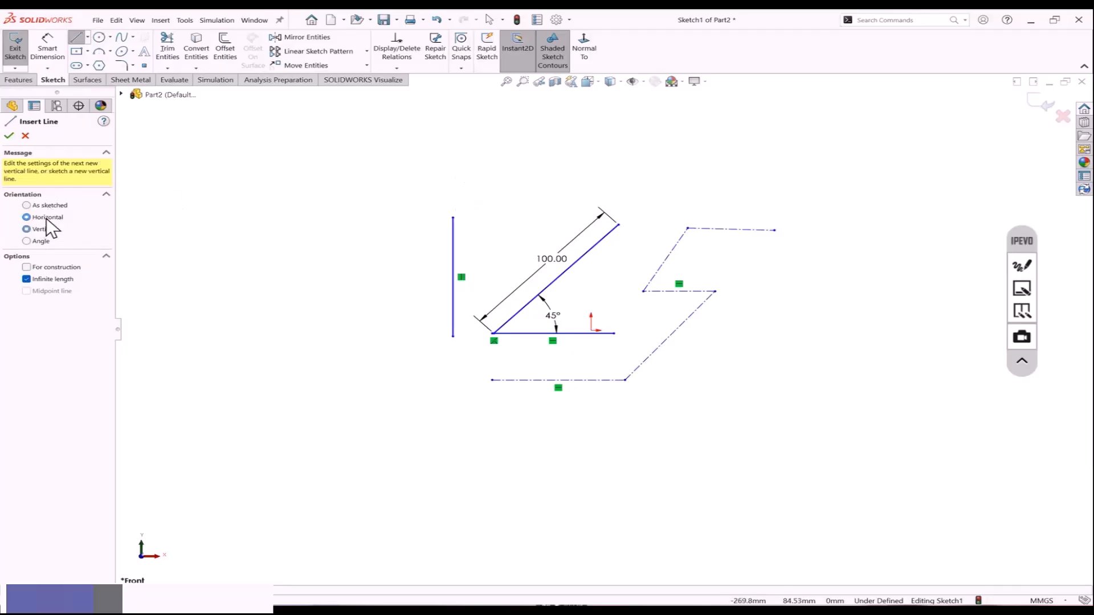
{"action": "left_click", "coordinate": [46, 217]}
{"action": "left_click", "coordinate": [321, 150]}
{"action": "left_click", "coordinate": [349, 214]}
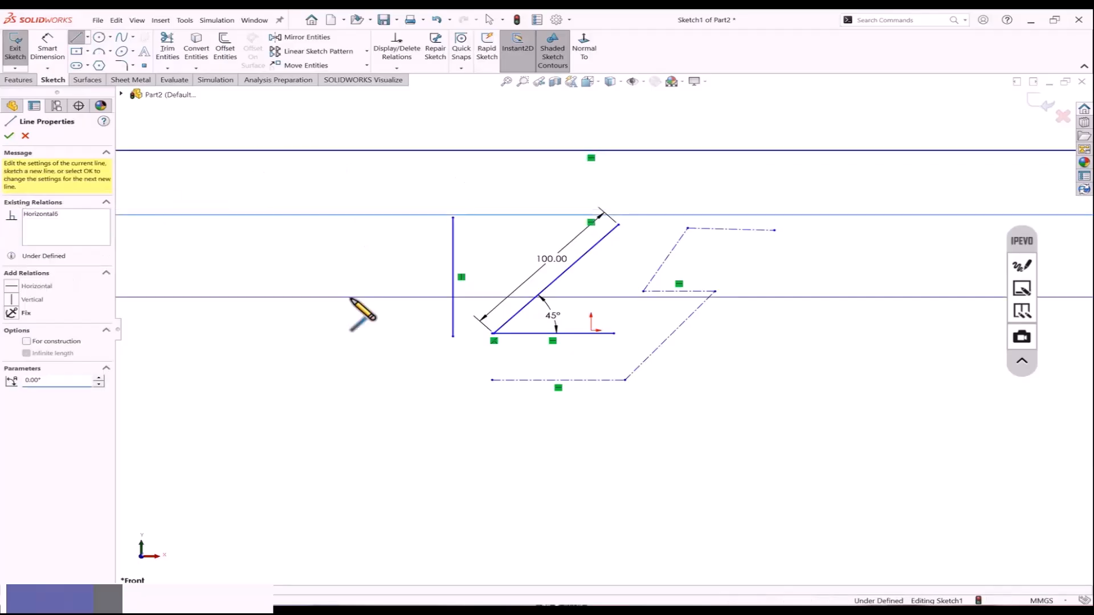
{"action": "left_click", "coordinate": [350, 297]}
{"action": "left_click", "coordinate": [354, 369]}
{"action": "key", "text": "Escape"}
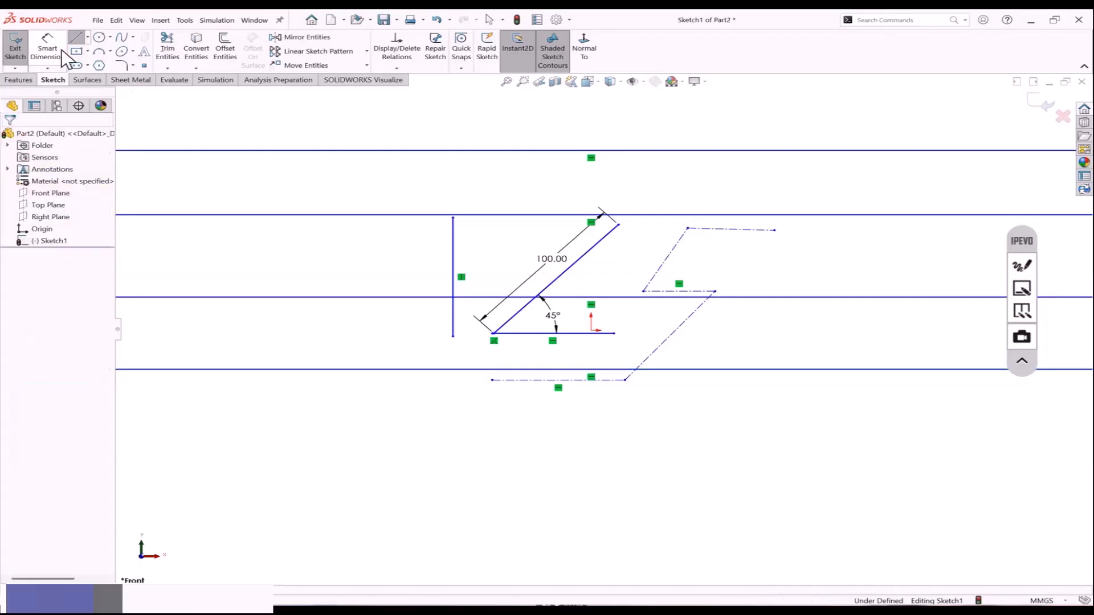
Sketch five infinite-length vertical lines spaced across the sketch using the Line tool's Vertical orientation.
{"action": "left_click", "coordinate": [27, 221]}
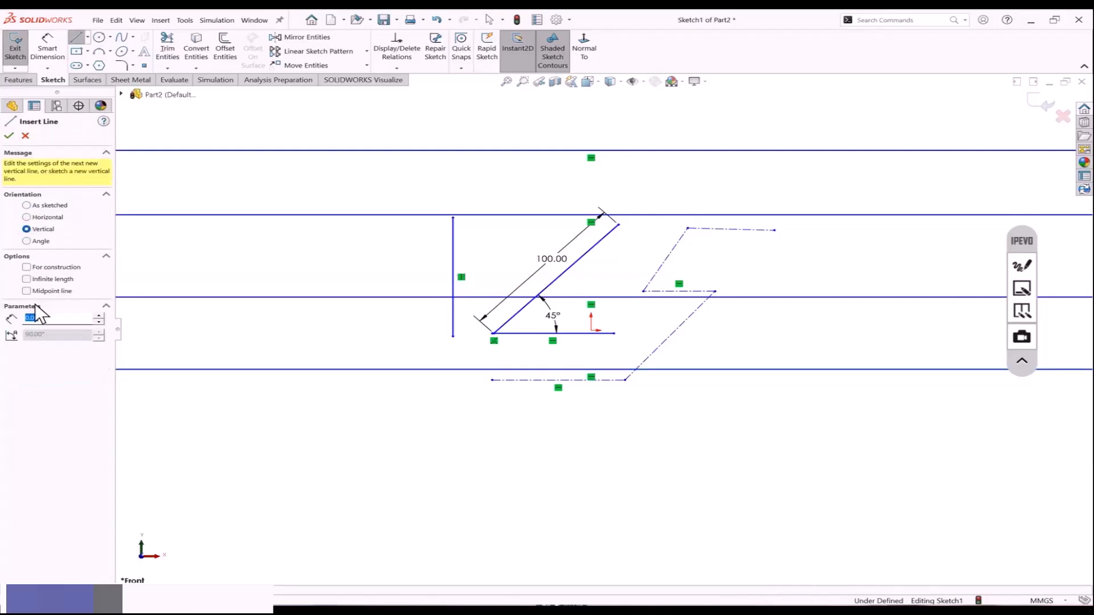
{"action": "left_click", "coordinate": [26, 279]}
{"action": "left_click", "coordinate": [273, 195]}
{"action": "left_click", "coordinate": [396, 195]}
{"action": "left_click", "coordinate": [520, 196]}
{"action": "left_click", "coordinate": [795, 195]}
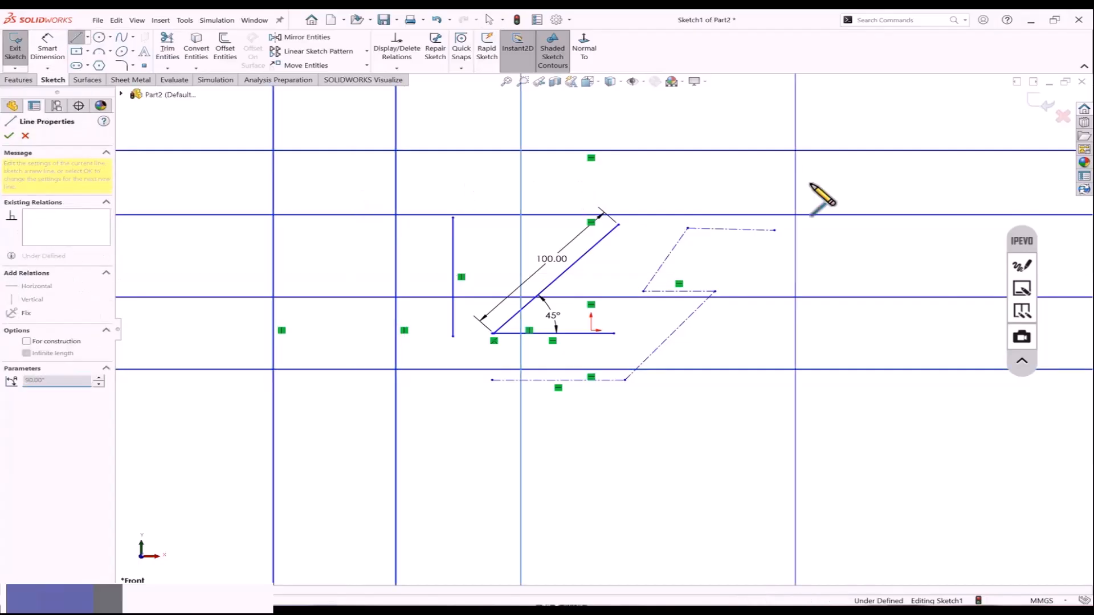
{"action": "left_click", "coordinate": [896, 195]}
{"action": "key", "text": "Escape"}
Sketch three infinite-length inclined lines across the grid using the As sketched orientation.
{"action": "left_click", "coordinate": [75, 39]}
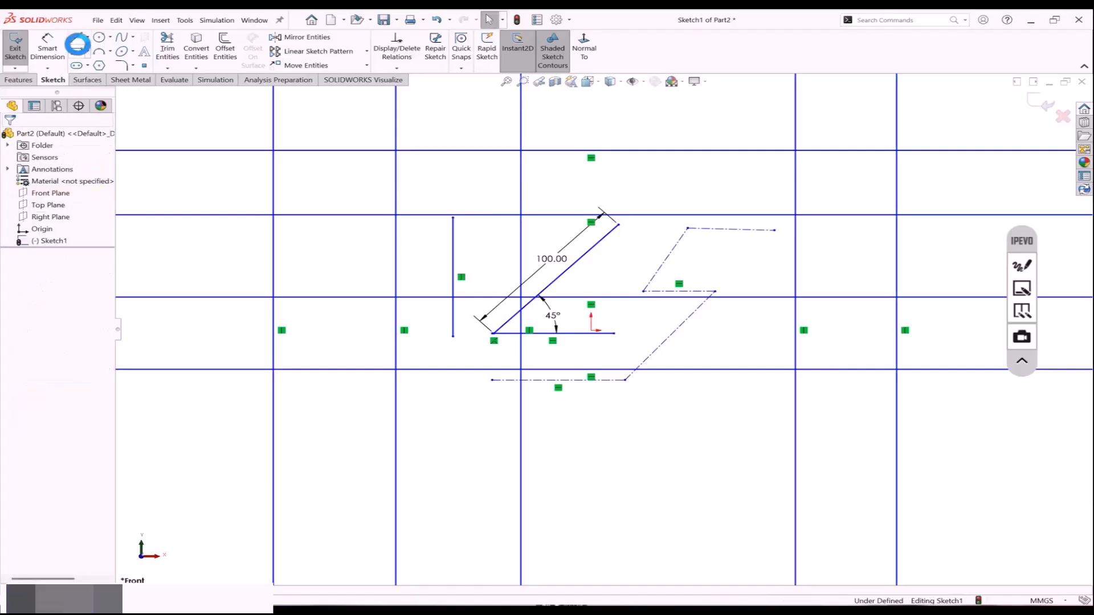
{"action": "left_click", "coordinate": [34, 270]}
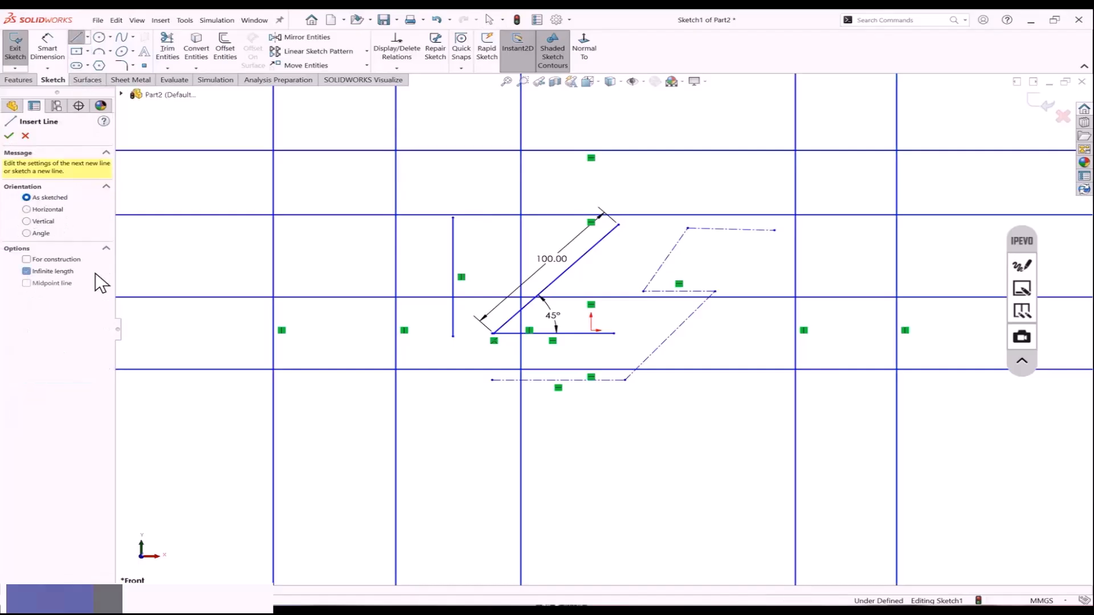
{"action": "left_click", "coordinate": [337, 462]}
{"action": "left_click", "coordinate": [645, 203]}
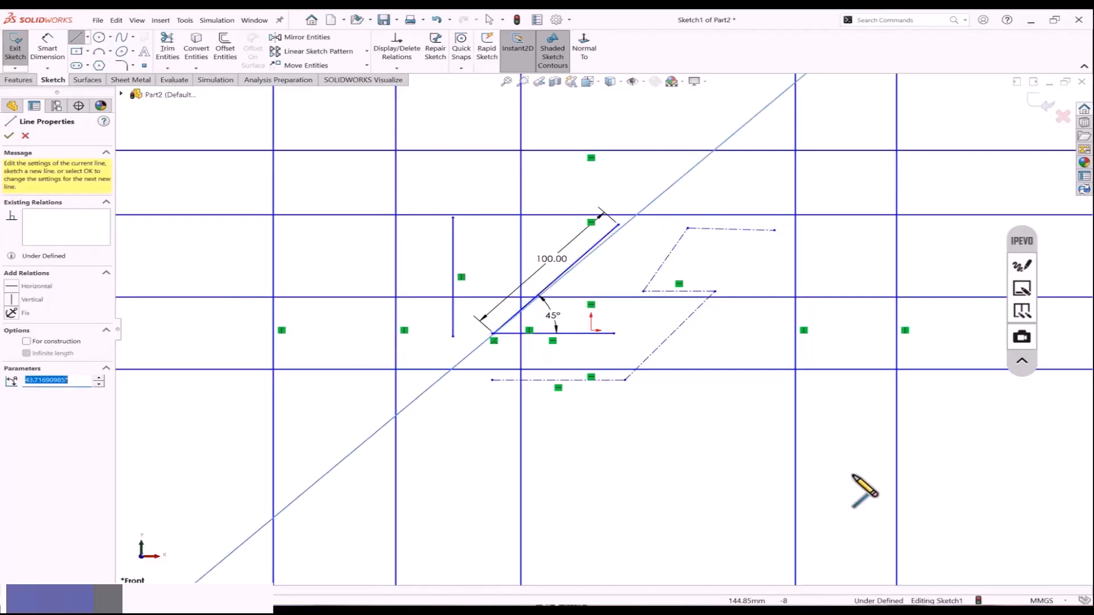
{"action": "left_click", "coordinate": [178, 416]}
{"action": "left_click", "coordinate": [397, 164]}
{"action": "key", "text": "Escape"}
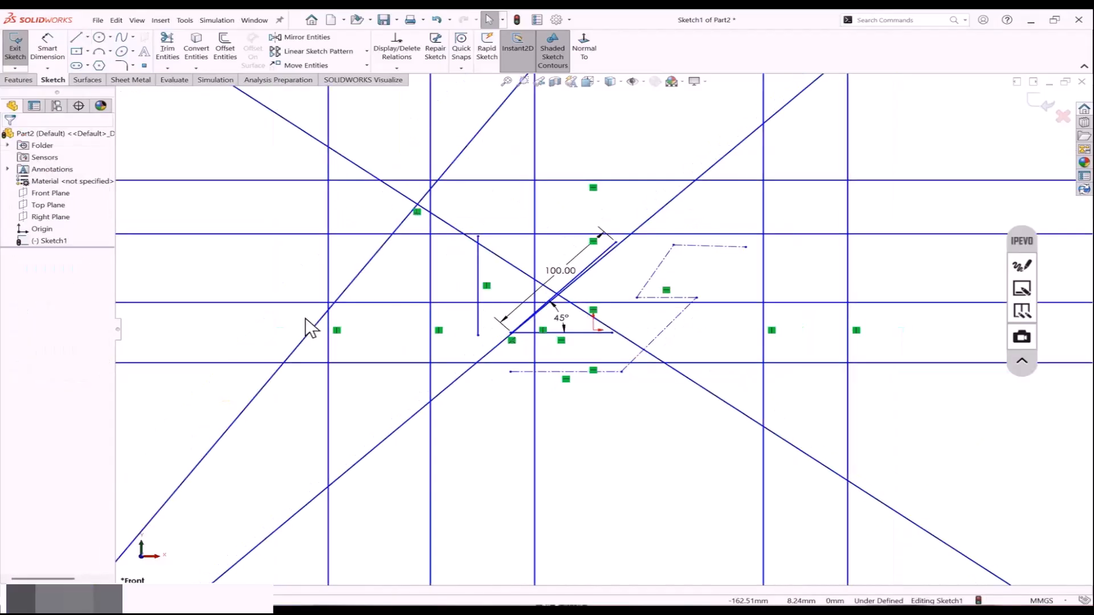
Delete all entities in the sketch and sketch a vertical line about 82 mm long upward from the origin.
{"action": "key", "text": "ctrl+a"}
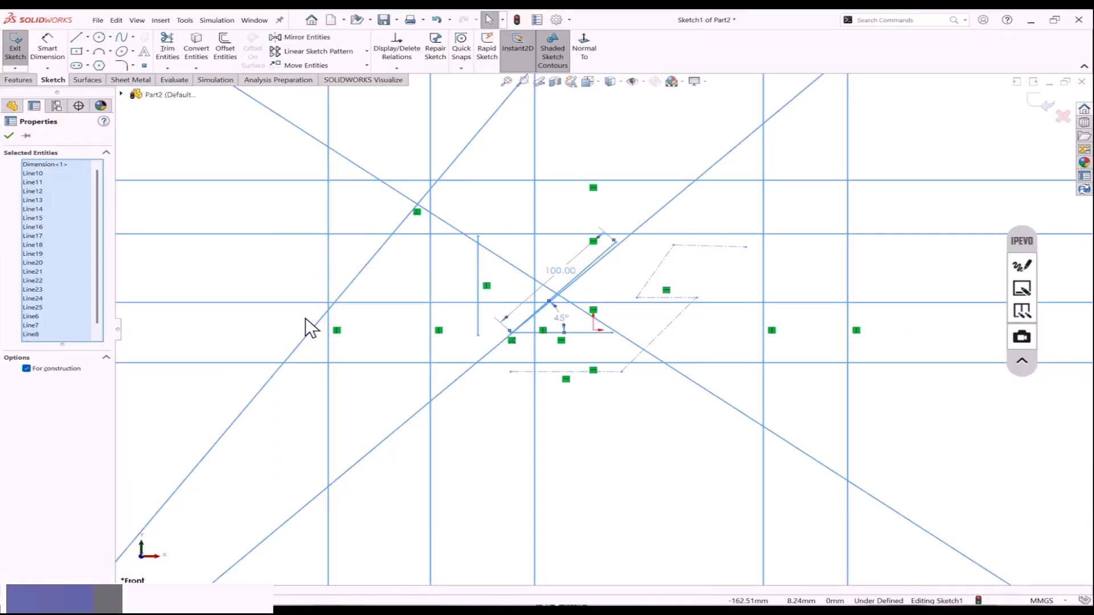
{"action": "key", "text": "Delete"}
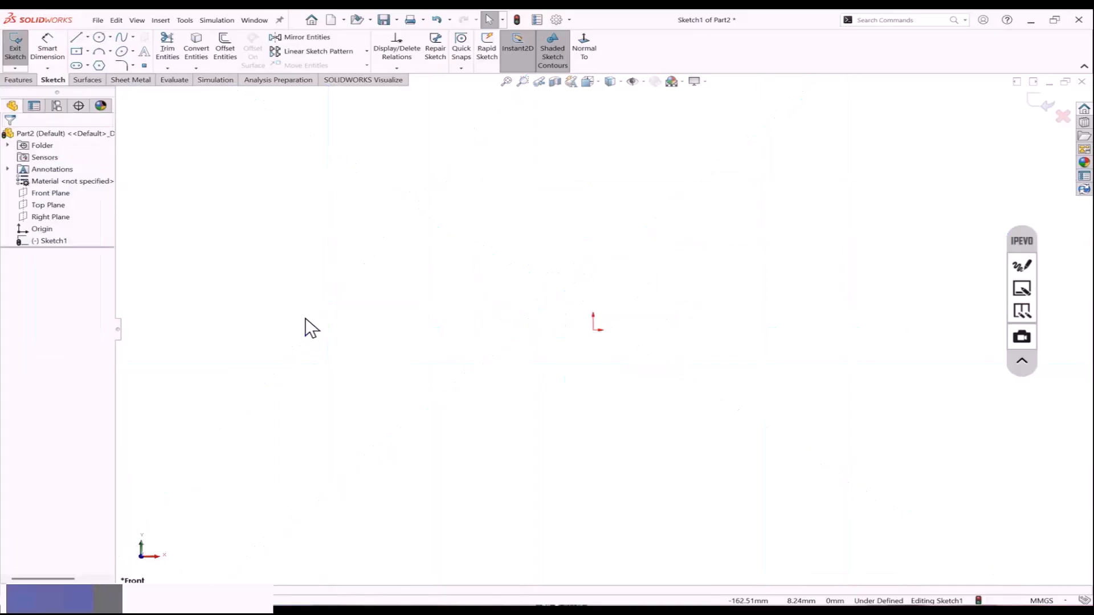
{"action": "left_click", "coordinate": [76, 37]}
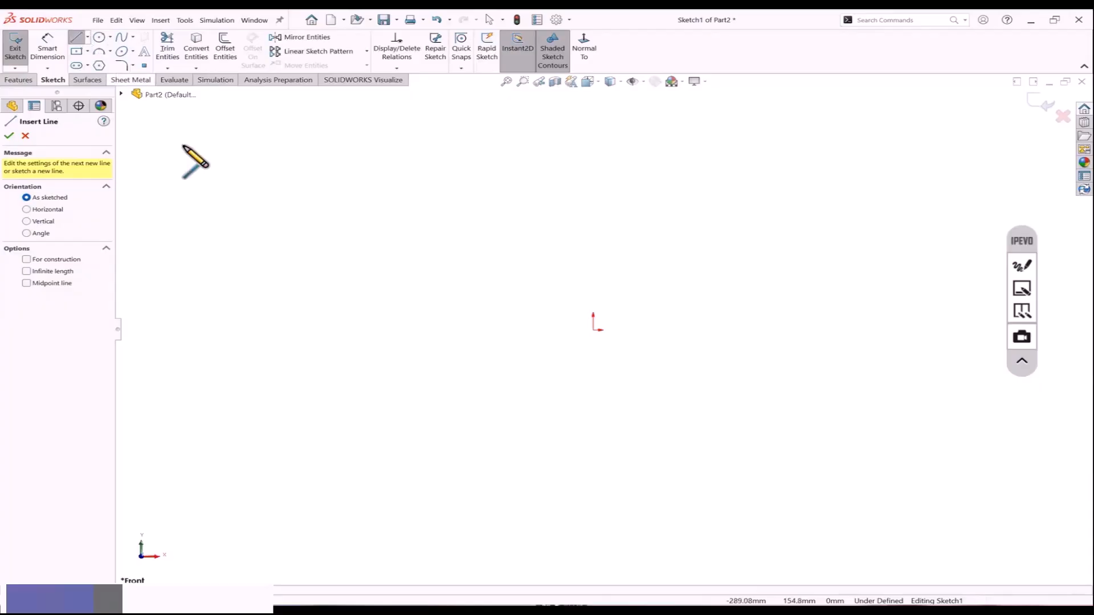
{"action": "left_click_drag", "start_coordinate": [593, 330], "coordinate": [593, 225]}
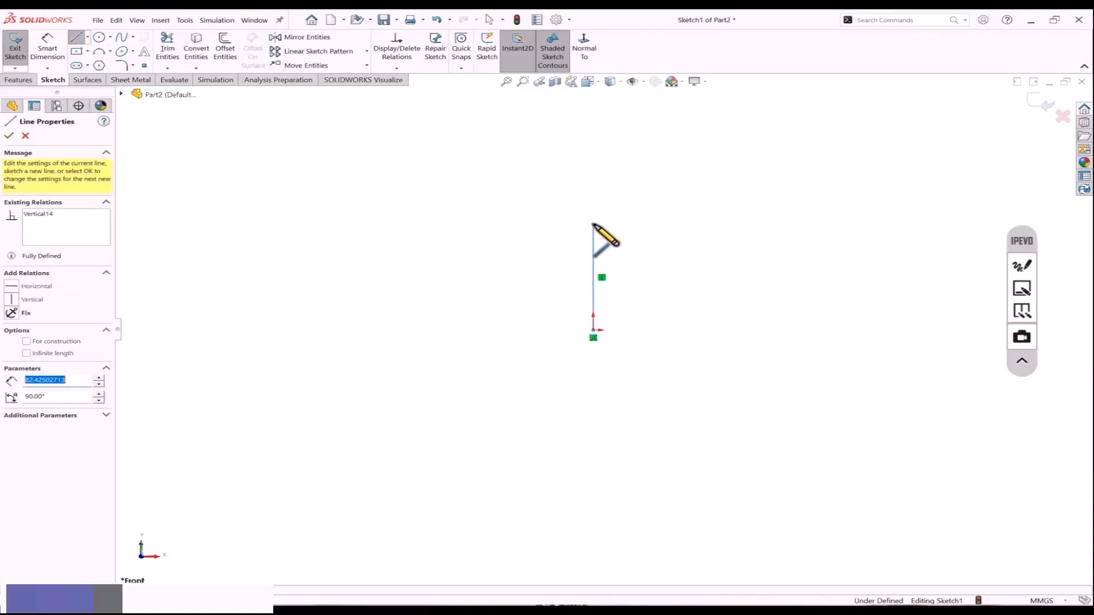
{"action": "key", "text": "Escape"}
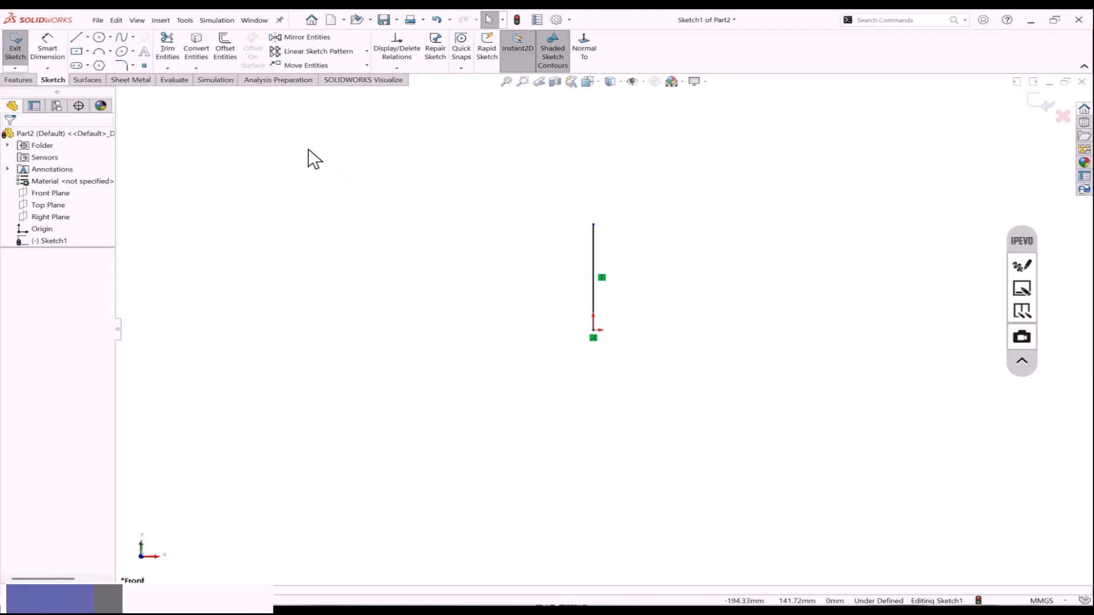
Sketch a horizontal line with the Midpoint line option, centred on the upper endpoint of the vertical line.
{"action": "left_click", "coordinate": [75, 37]}
{"action": "left_click", "coordinate": [27, 283]}
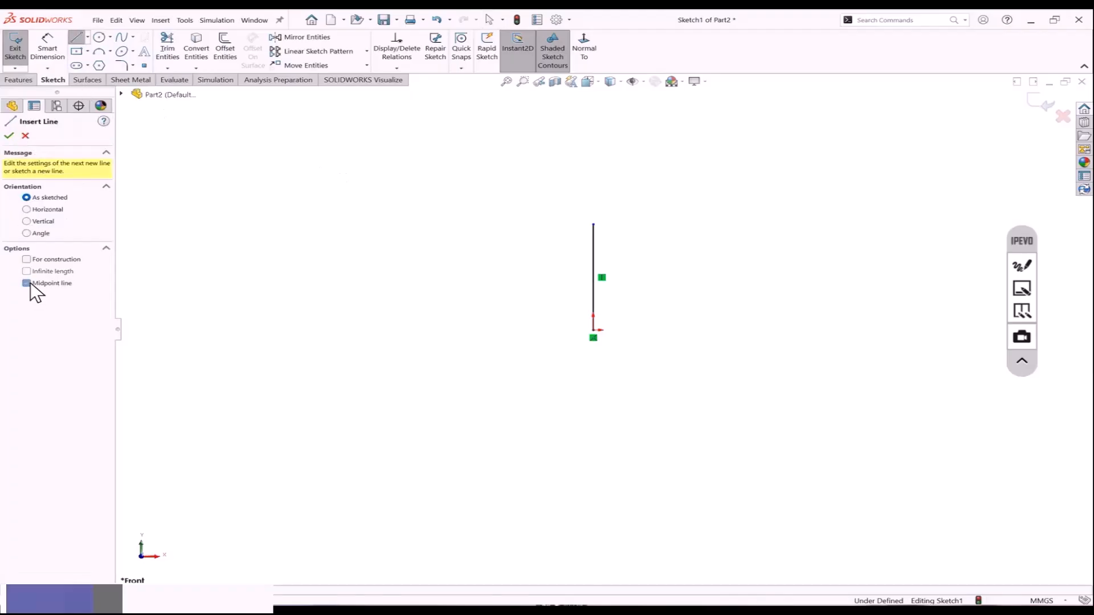
{"action": "left_click", "coordinate": [593, 224]}
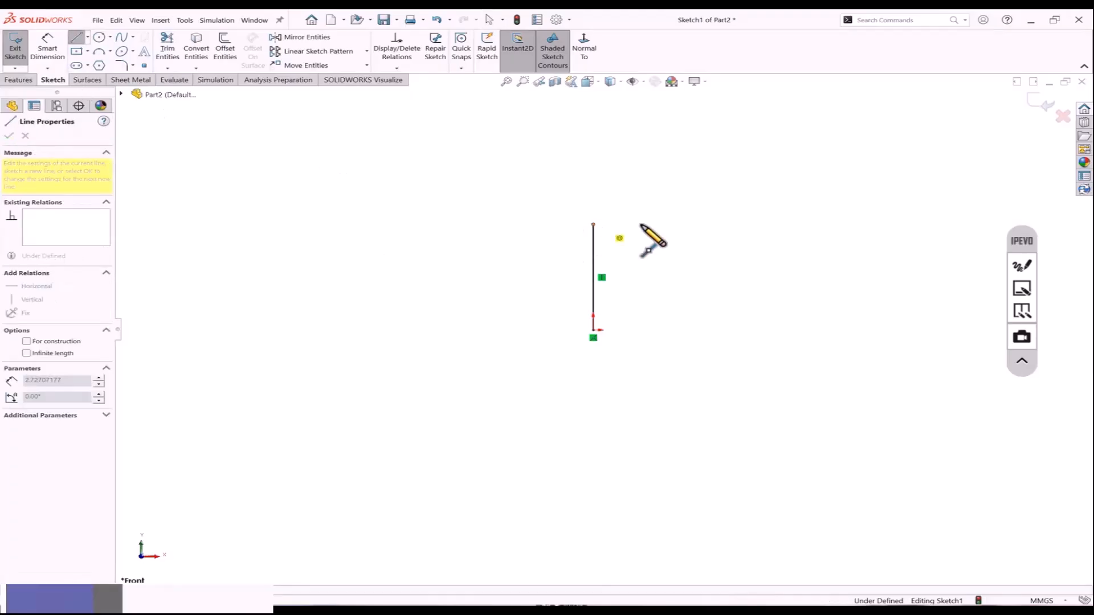
{"action": "left_click", "coordinate": [693, 224]}
{"action": "key", "text": "Escape"}
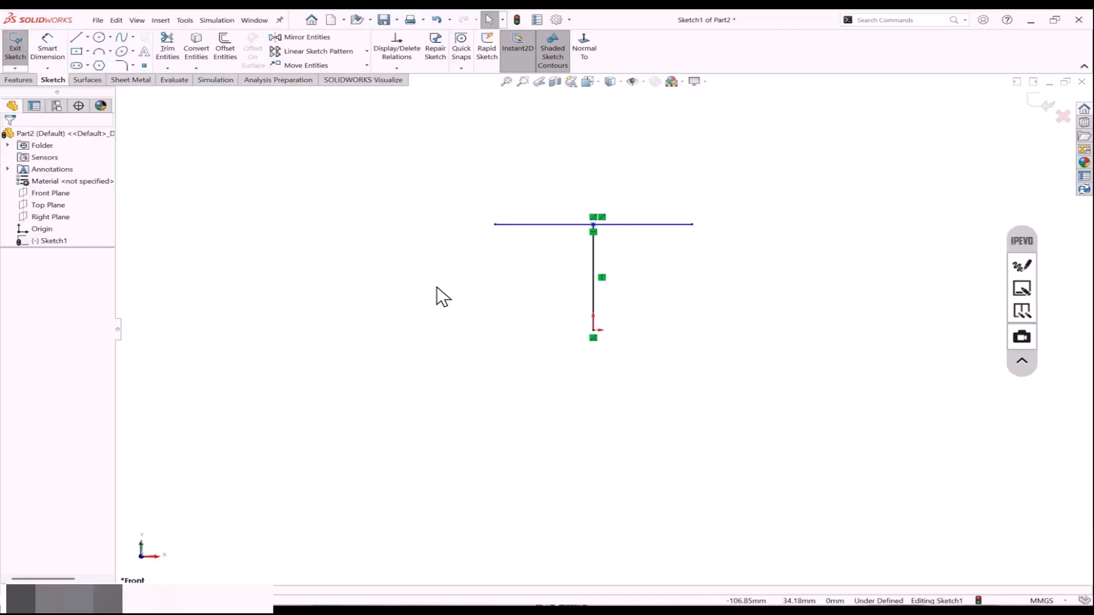
{"action": "left_click", "coordinate": [77, 39]}
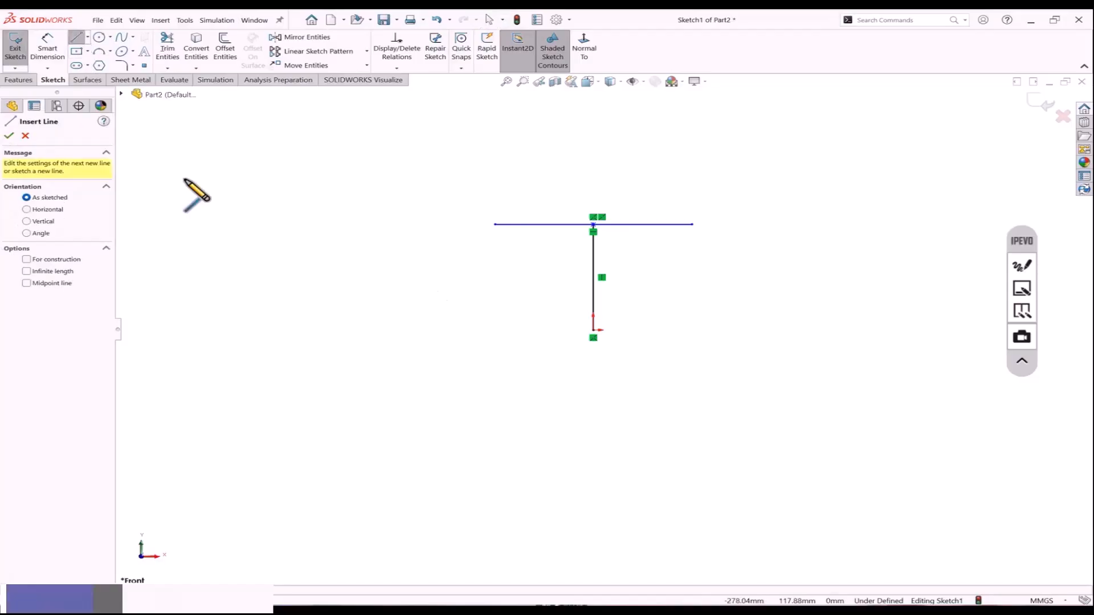
{"action": "left_click", "coordinate": [87, 38]}
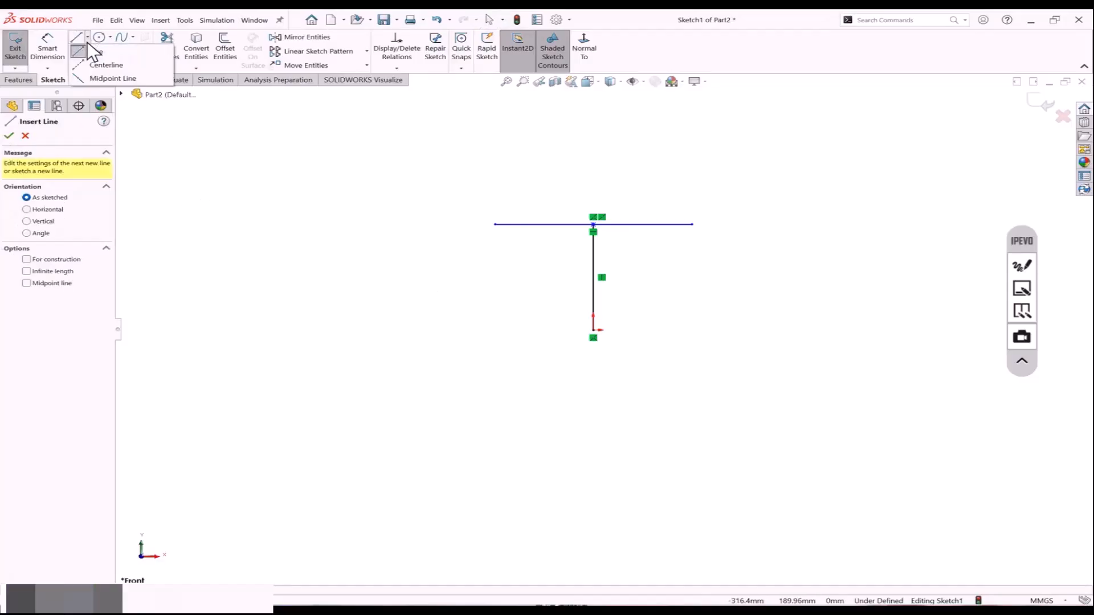
{"action": "left_click", "coordinate": [109, 83]}
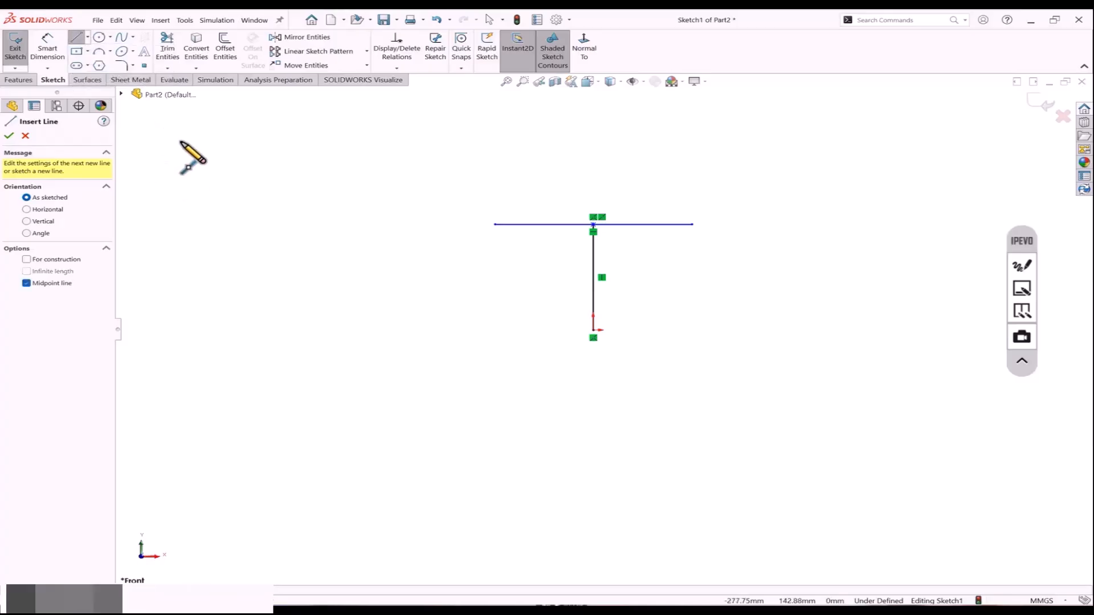
Sketch a vertical centerline to the left of the T-shaped pair of lines using the Centerline tool.
{"action": "left_click", "coordinate": [87, 38]}
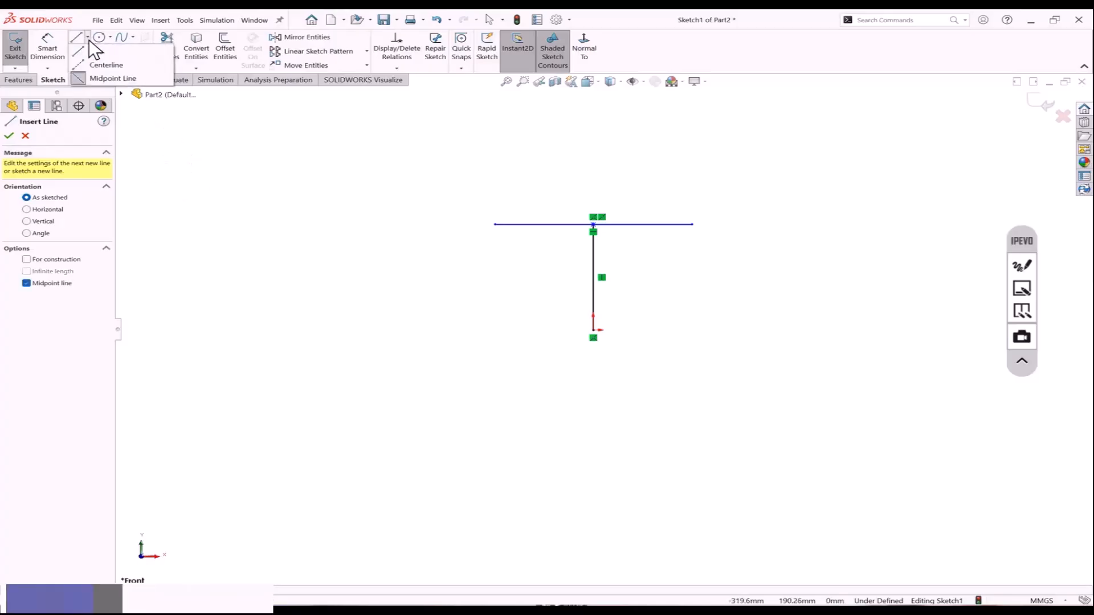
{"action": "left_click", "coordinate": [106, 64]}
{"action": "left_click", "coordinate": [310, 208]}
{"action": "left_click", "coordinate": [310, 320]}
{"action": "key", "text": "Escape"}
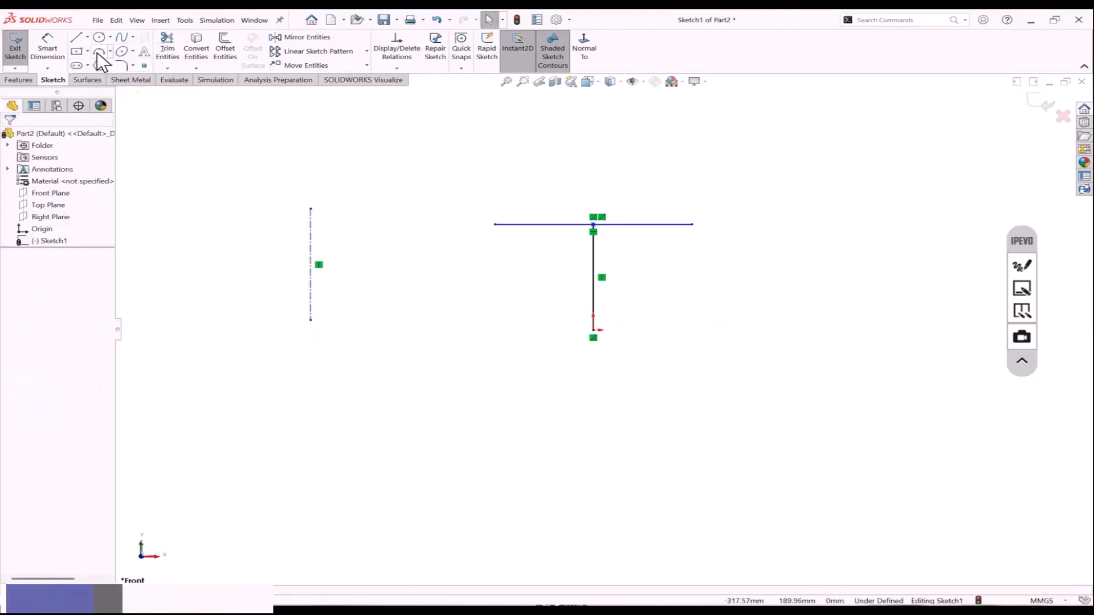
Sketch a vertical midpoint line centred on the left endpoint of the horizontal line.
{"action": "left_click", "coordinate": [87, 37]}
{"action": "left_click", "coordinate": [106, 76]}
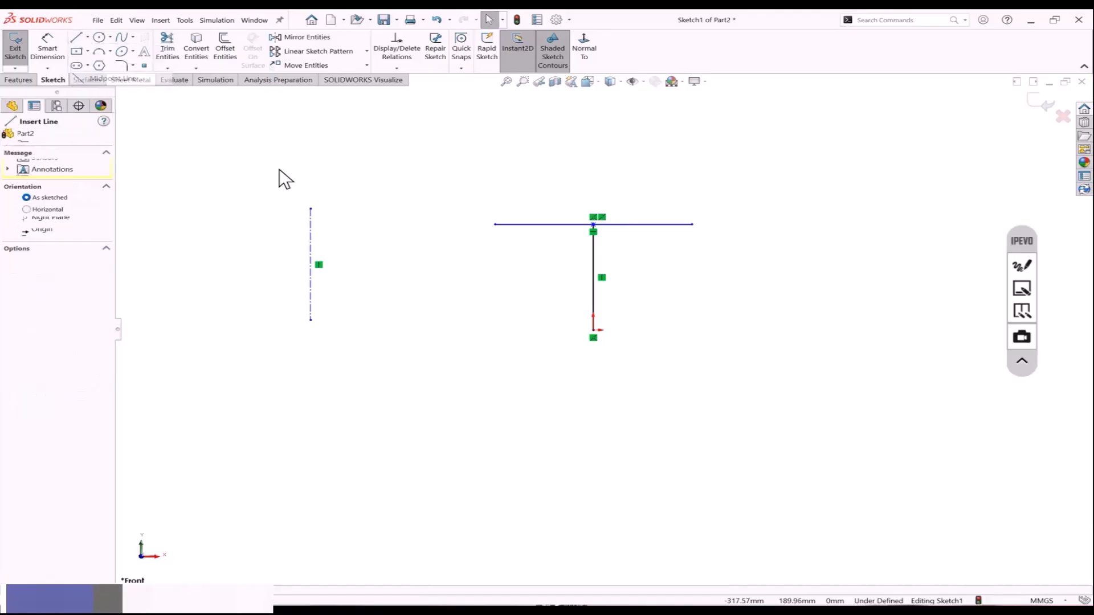
{"action": "left_click", "coordinate": [494, 224]}
{"action": "left_click", "coordinate": [494, 289]}
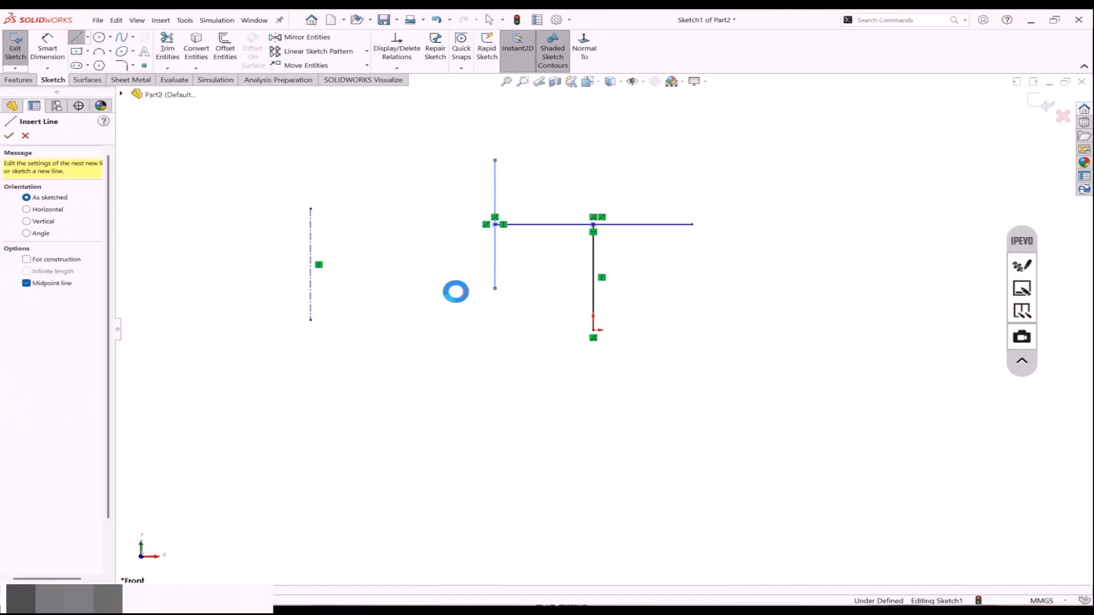
{"action": "key", "text": "Escape"}
{"action": "right_click_drag", "start_coordinate": [391, 335], "coordinate": [412, 336]}
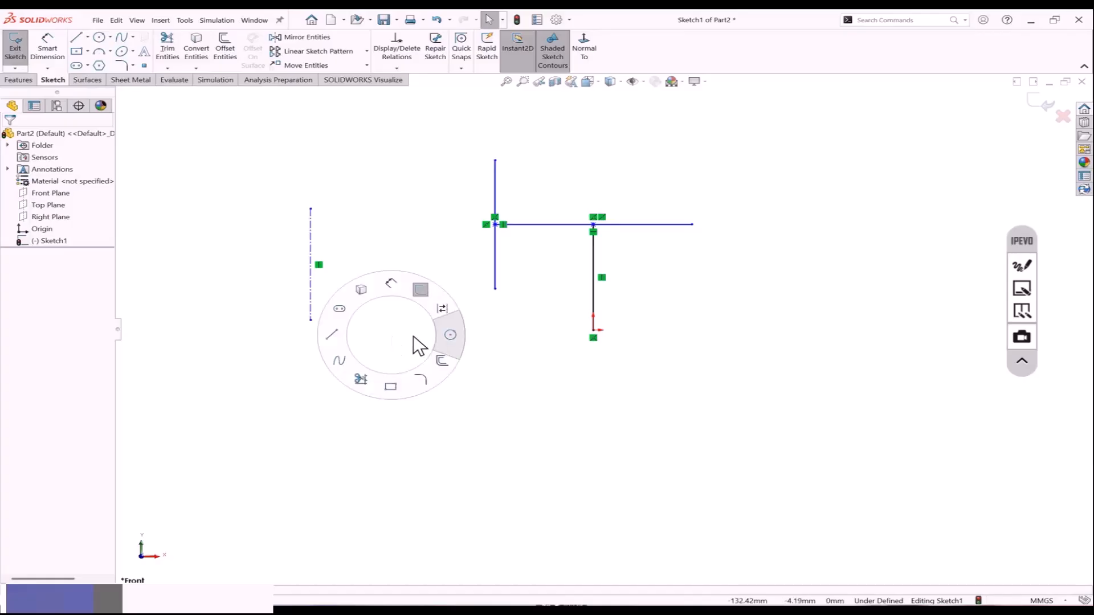
{"action": "key", "text": "s"}
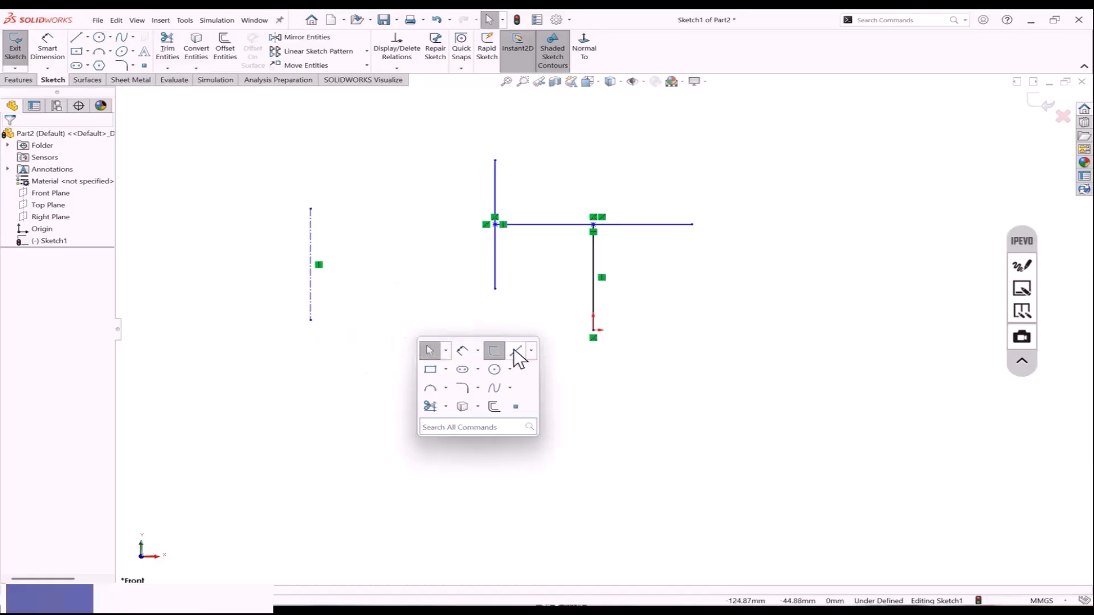
{"action": "left_click", "coordinate": [531, 351]}
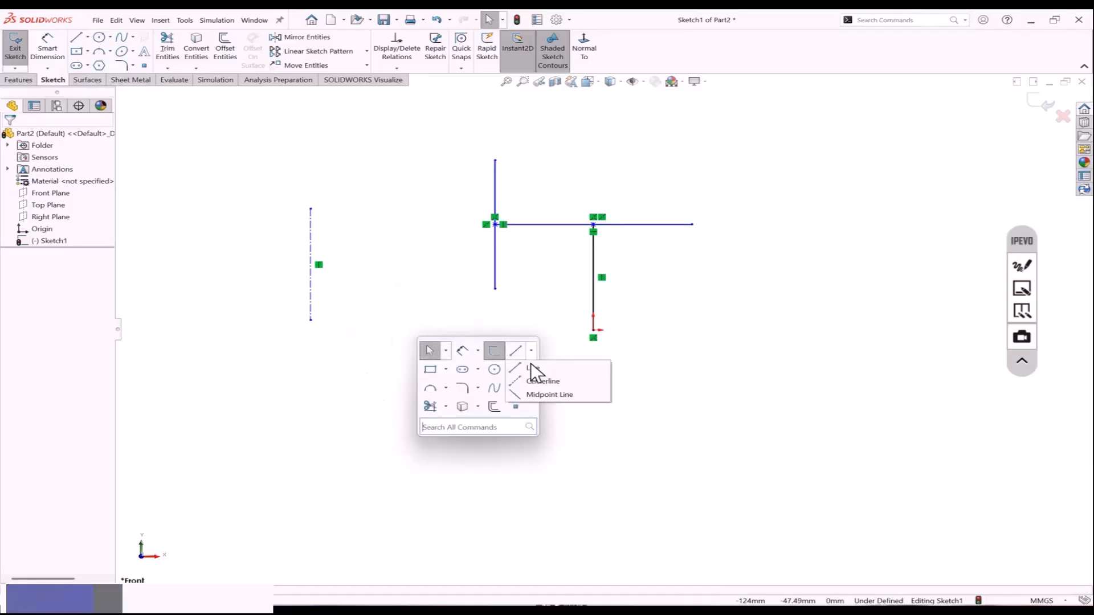
{"action": "left_click", "coordinate": [627, 381]}
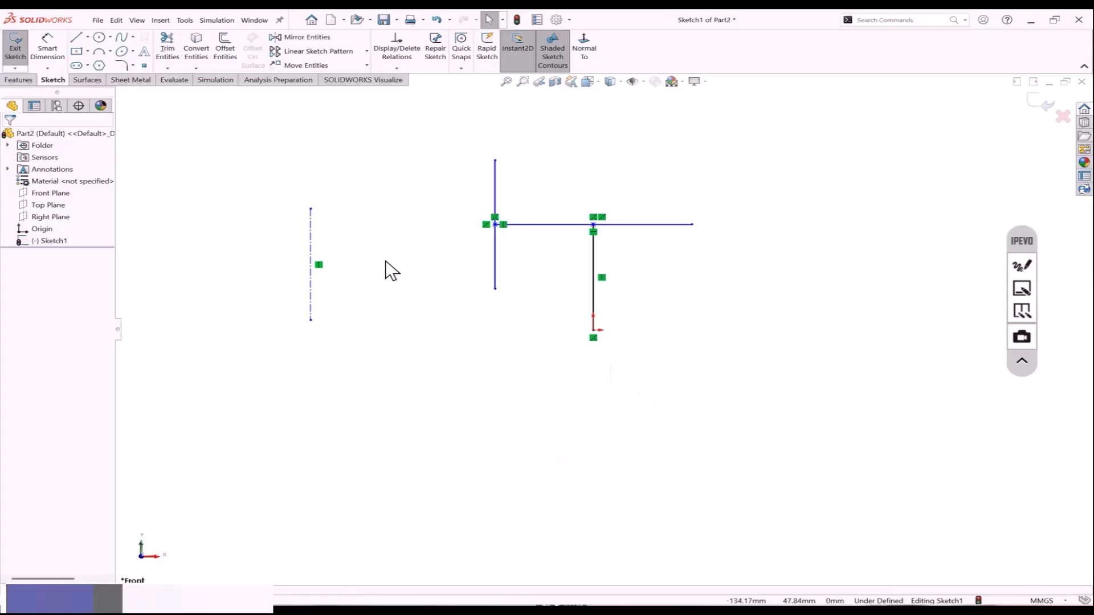
Sketch a separate horizontal line to the right of the origin, below the existing horizontal line, using the As sketched orientation.
{"action": "key", "text": "z"}
{"action": "left_click", "coordinate": [77, 39]}
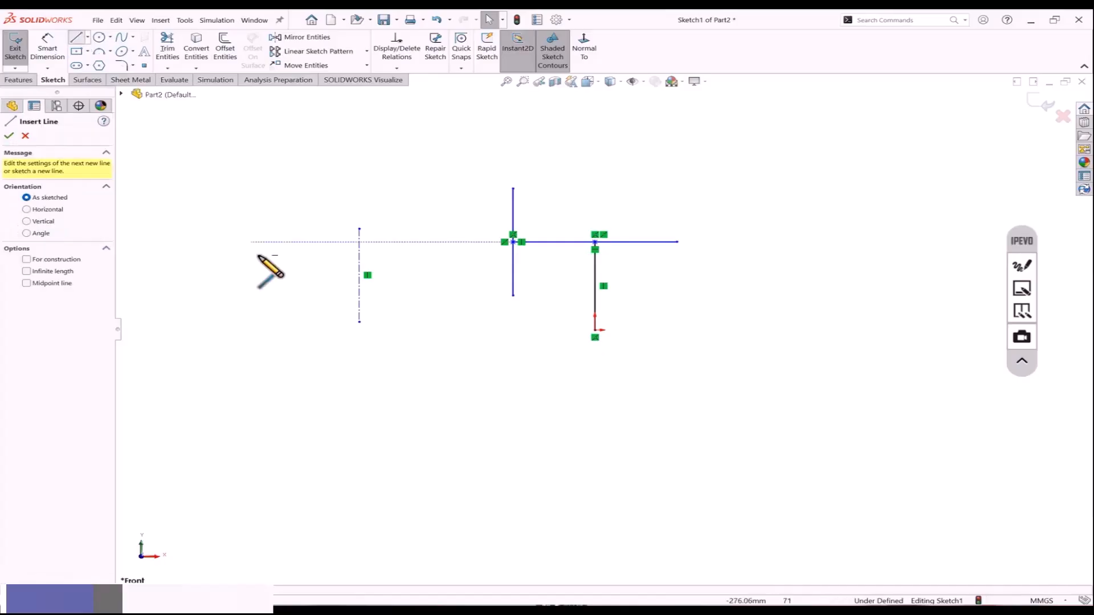
{"action": "scroll", "coordinate": [658, 272], "scroll_direction": "up", "scroll_amount": 1}
{"action": "scroll", "coordinate": [765, 297], "scroll_direction": "down", "scroll_amount": 4}
{"action": "scroll", "coordinate": [599, 268], "scroll_direction": "up", "scroll_amount": 3}
{"action": "scroll", "coordinate": [580, 433], "scroll_direction": "down", "scroll_amount": 1}
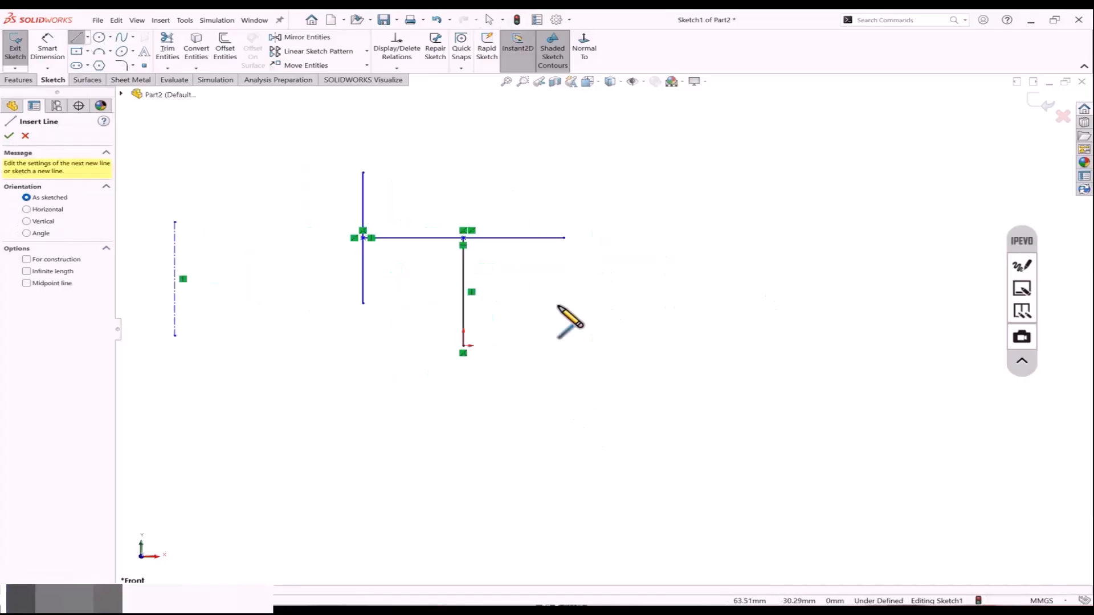
{"action": "left_click", "coordinate": [559, 306]}
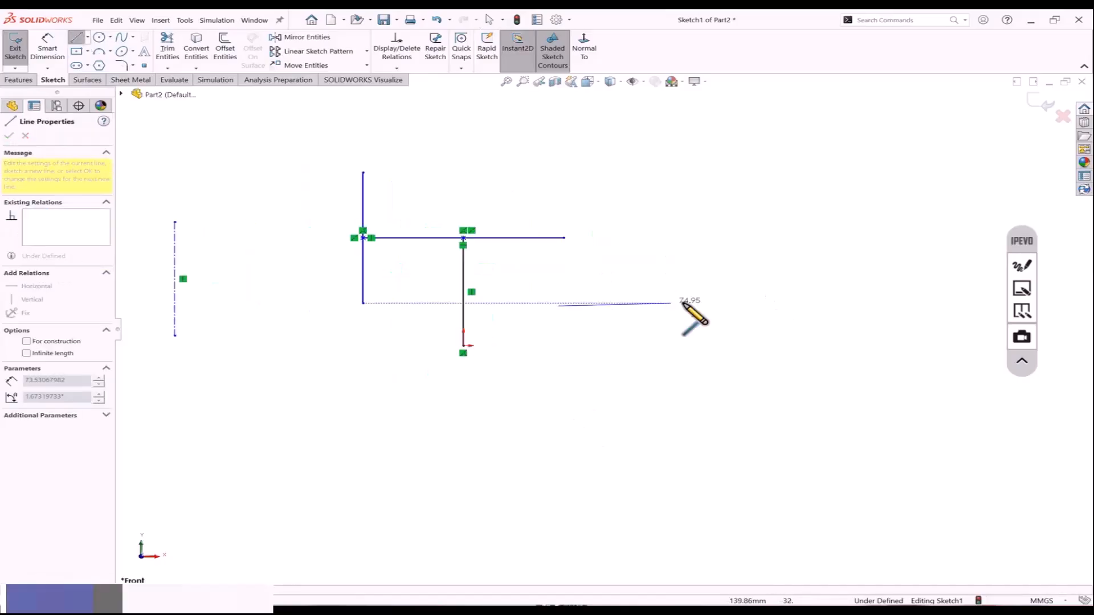
{"action": "left_click", "coordinate": [722, 306]}
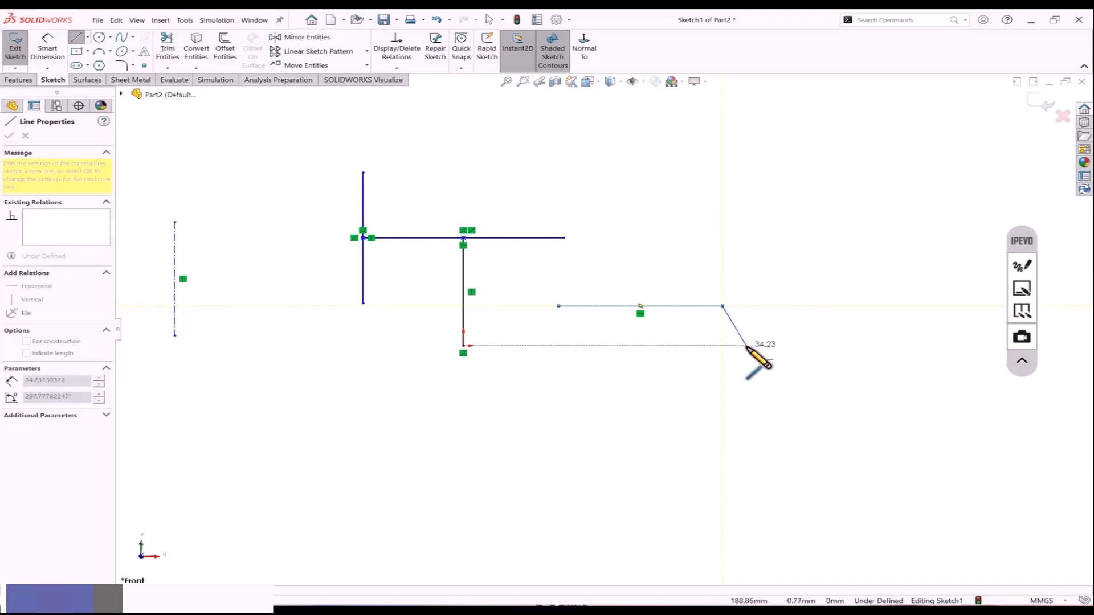
{"action": "key", "text": "Escape"}
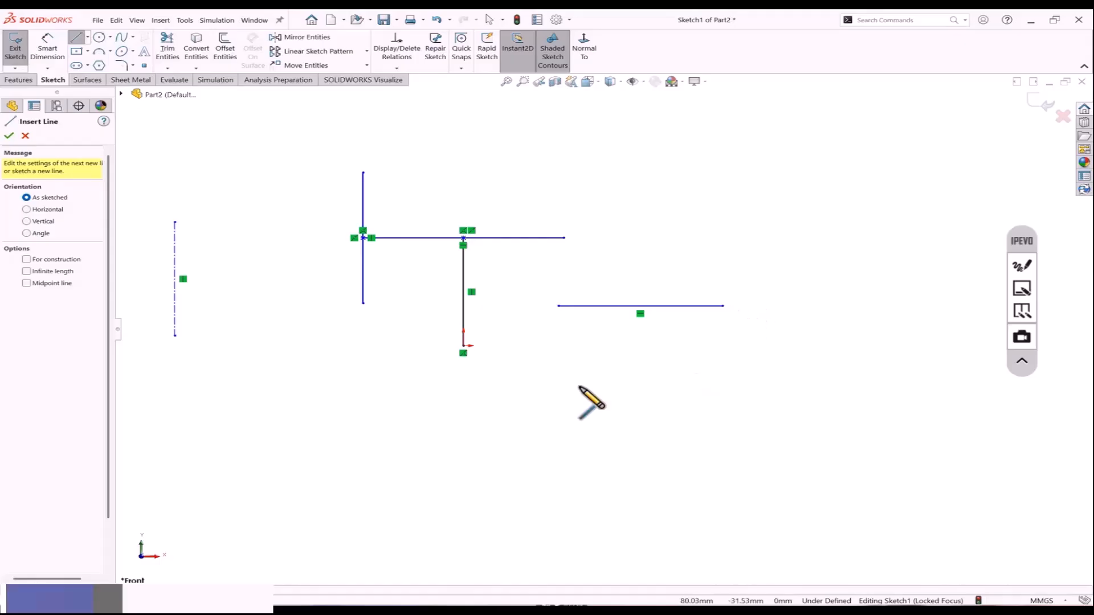
Sketch a slightly inclined line about 115 mm long below the separate horizontal line, without a horizontal relation.
{"action": "left_click", "coordinate": [555, 387]}
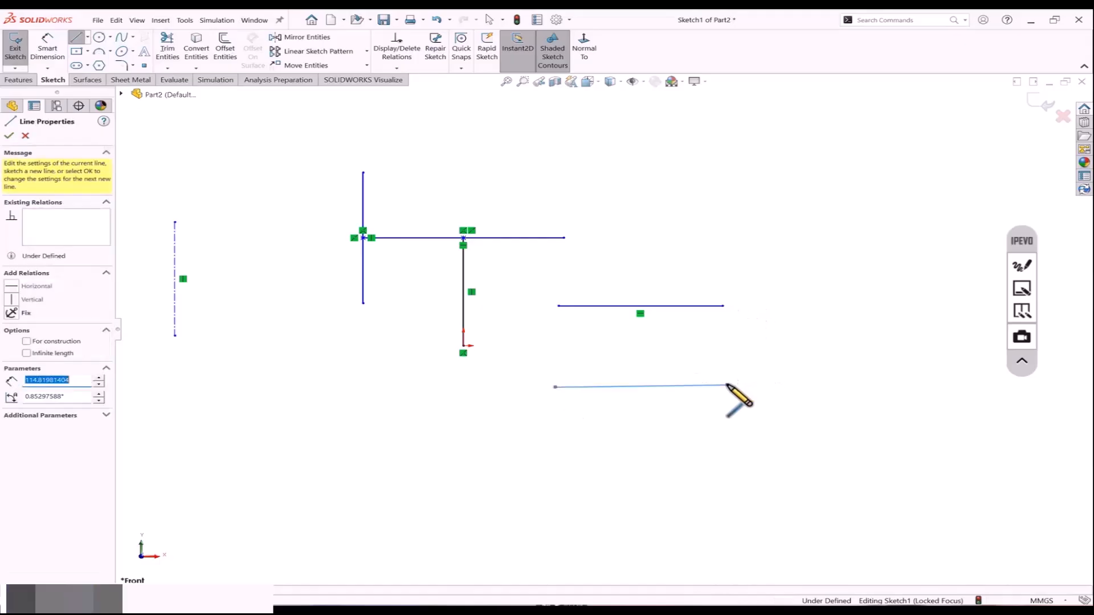
{"action": "left_click", "coordinate": [727, 385]}
{"action": "key", "text": "Escape"}
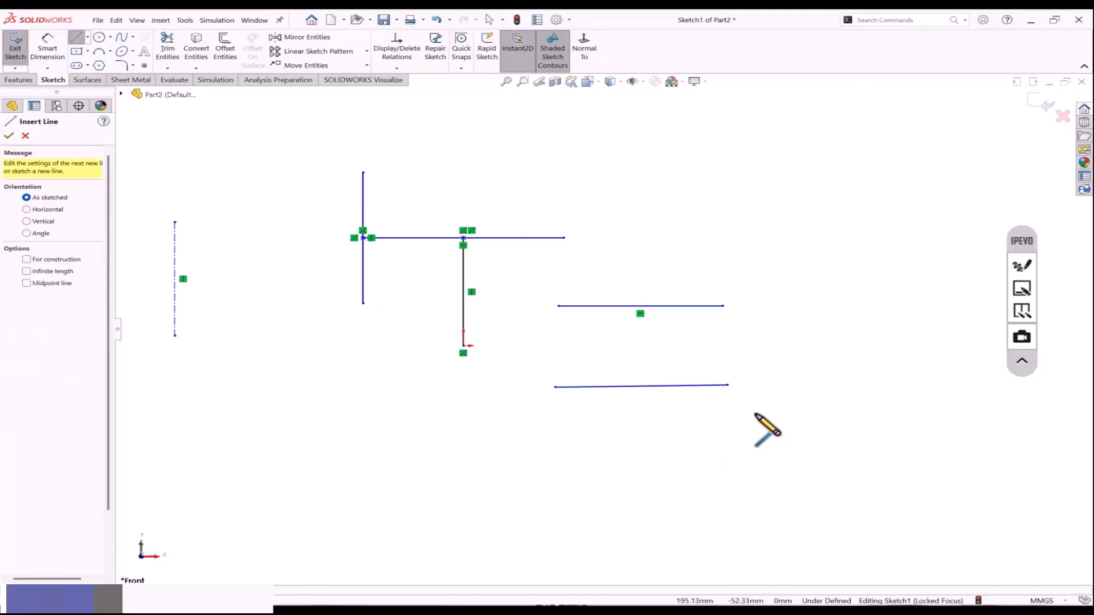
{"action": "key", "text": "Escape"}
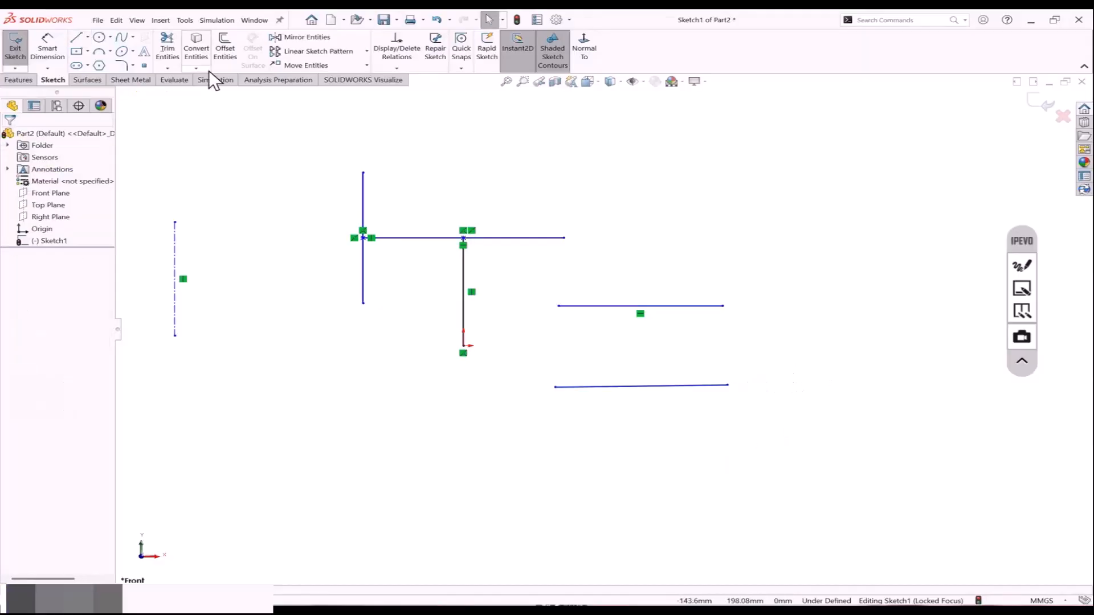
Sketch a horizontal line below the origin with the Line tool, undoing the first attempt.
{"action": "left_click", "coordinate": [76, 37]}
{"action": "scroll", "coordinate": [577, 335], "scroll_direction": "up", "scroll_amount": 2}
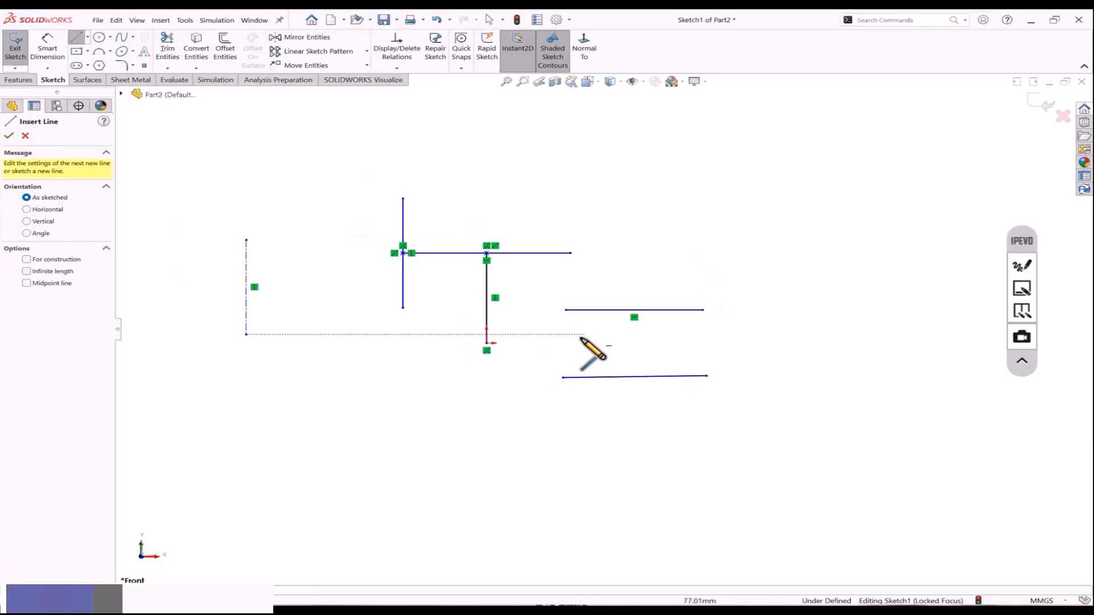
{"action": "scroll", "coordinate": [487, 410], "scroll_direction": "down", "scroll_amount": 2}
{"action": "left_click", "coordinate": [284, 419]}
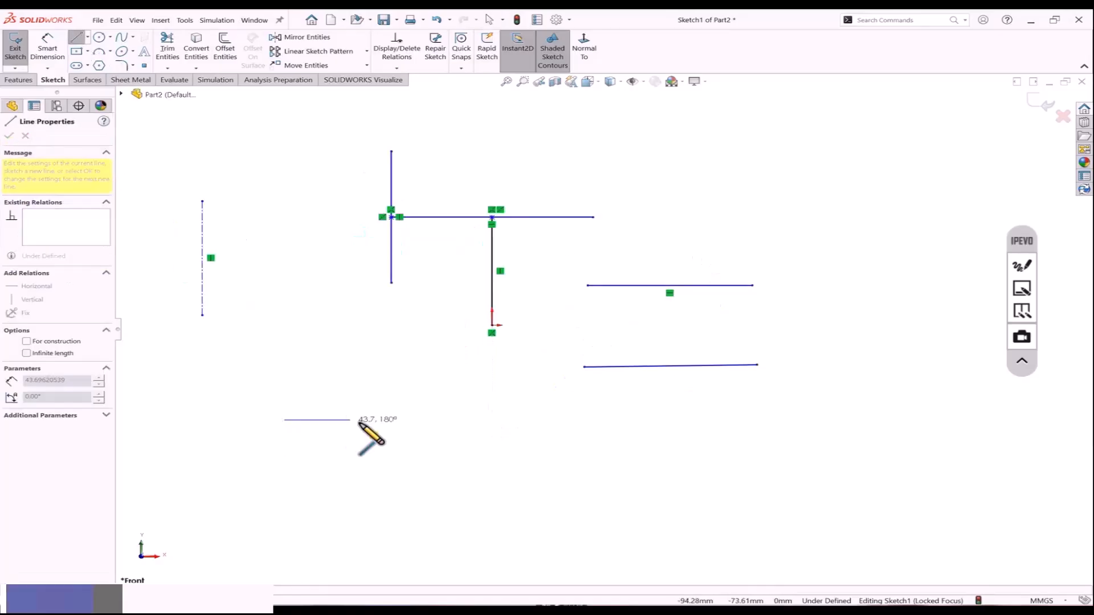
{"action": "left_click", "coordinate": [430, 420]}
{"action": "key", "text": "ctrl+z"}
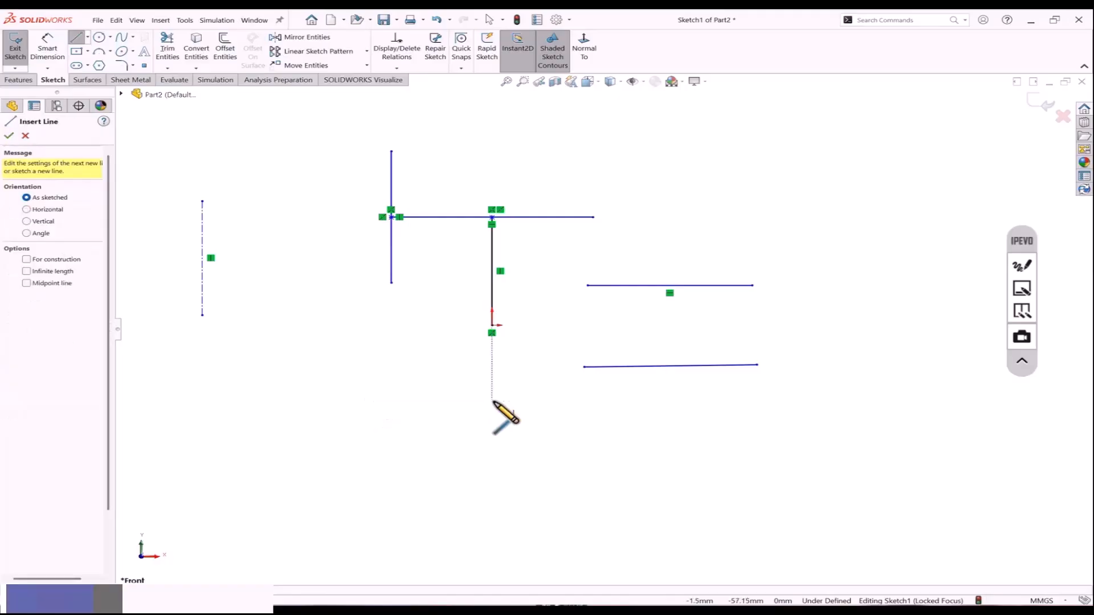
{"action": "left_click", "coordinate": [401, 405]}
{"action": "left_click", "coordinate": [530, 405]}
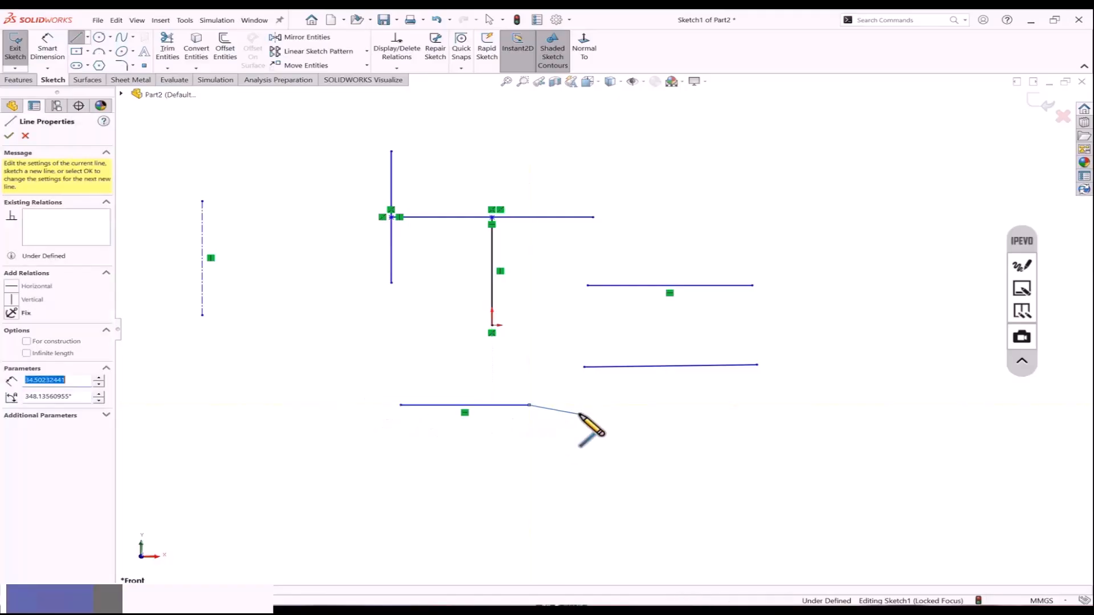
{"action": "key", "text": "Escape"}
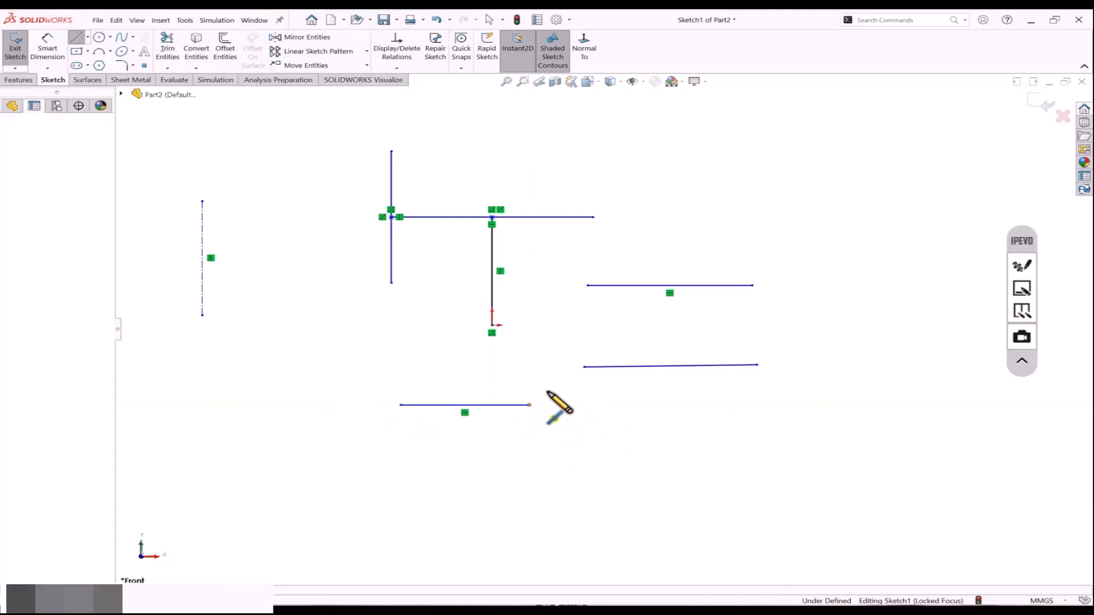
Connect the right endpoint of the horizontal line below the origin to the left endpoint of the slightly inclined line.
{"action": "left_click", "coordinate": [530, 405]}
{"action": "left_click", "coordinate": [584, 366]}
{"action": "key", "text": "Escape"}
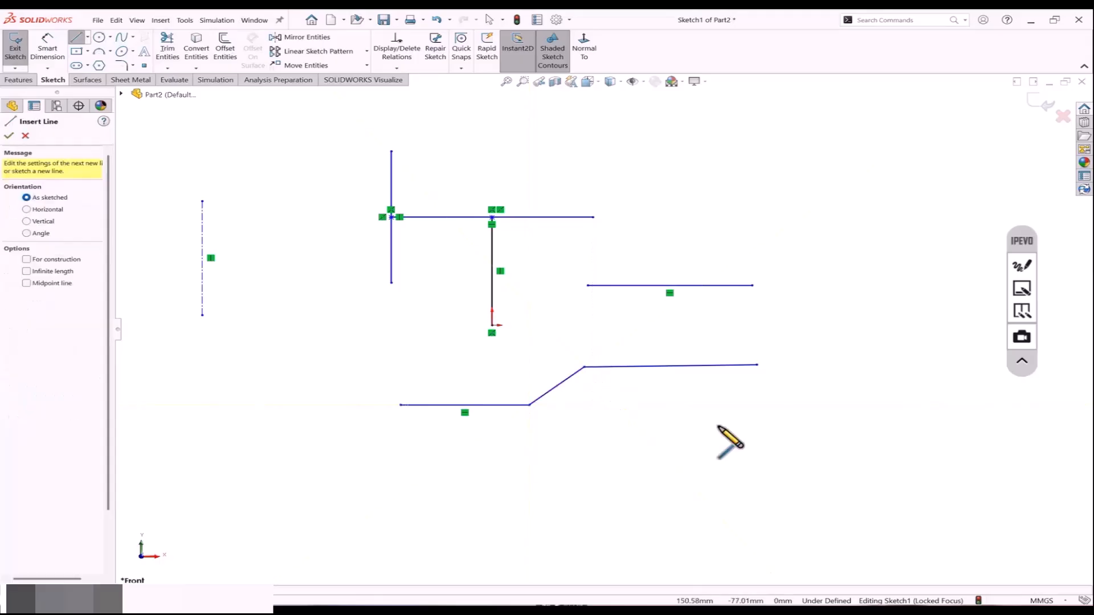
Sketch a short inclined line and a longer vertical line in the empty area to the right of the existing lines.
{"action": "scroll", "coordinate": [638, 455], "scroll_direction": "up", "scroll_amount": 2}
{"action": "scroll", "coordinate": [622, 460], "scroll_direction": "down", "scroll_amount": 1}
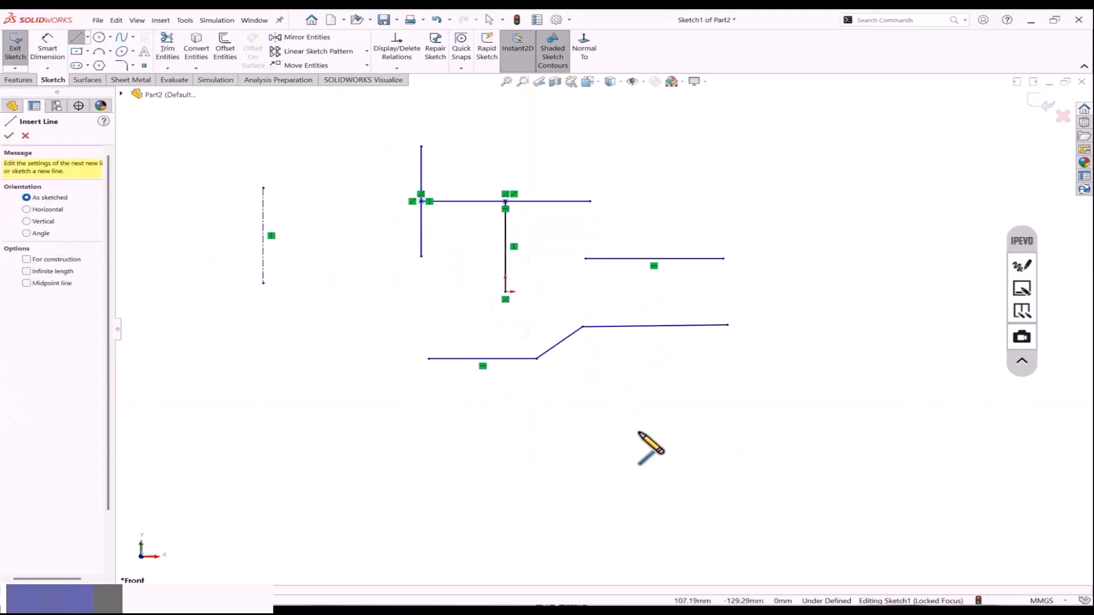
{"action": "scroll", "coordinate": [591, 415], "scroll_direction": "up", "scroll_amount": 2}
{"action": "scroll", "coordinate": [800, 274], "scroll_direction": "down", "scroll_amount": 2}
{"action": "scroll", "coordinate": [655, 368], "scroll_direction": "up", "scroll_amount": 3}
{"action": "scroll", "coordinate": [732, 311], "scroll_direction": "down", "scroll_amount": 3}
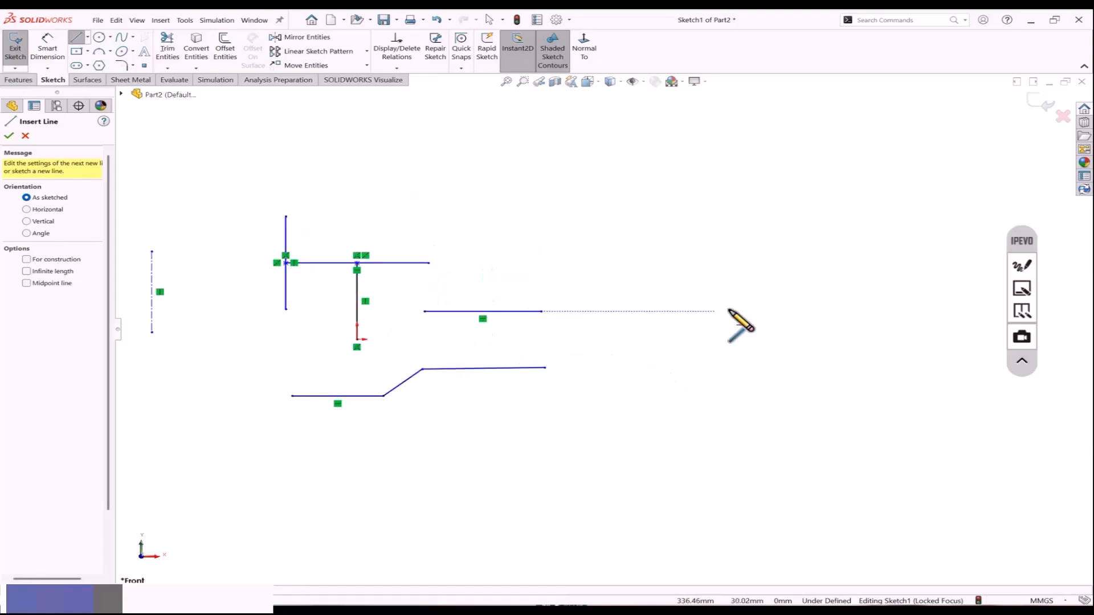
{"action": "left_click_drag", "start_coordinate": [668, 387], "coordinate": [674, 364]}
{"action": "left_click_drag", "start_coordinate": [723, 404], "coordinate": [723, 263]}
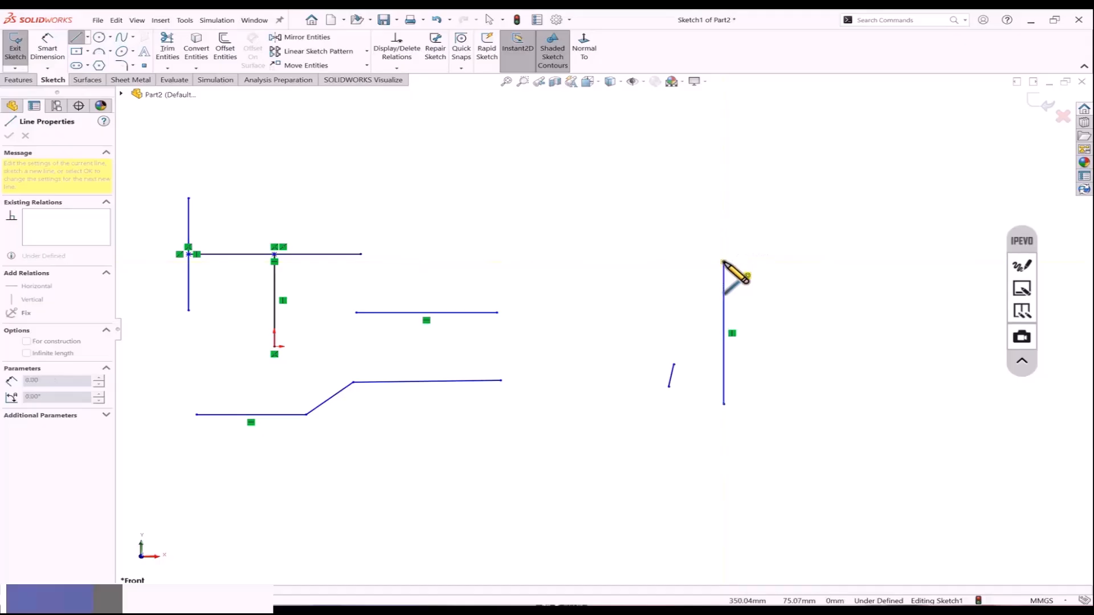
Continue the vertical line's upper end with a 180° tangent arc of about 72 mm radius and a second tangent arc curving the opposite way.
{"action": "scroll", "coordinate": [821, 256], "scroll_direction": "up", "scroll_amount": 3}
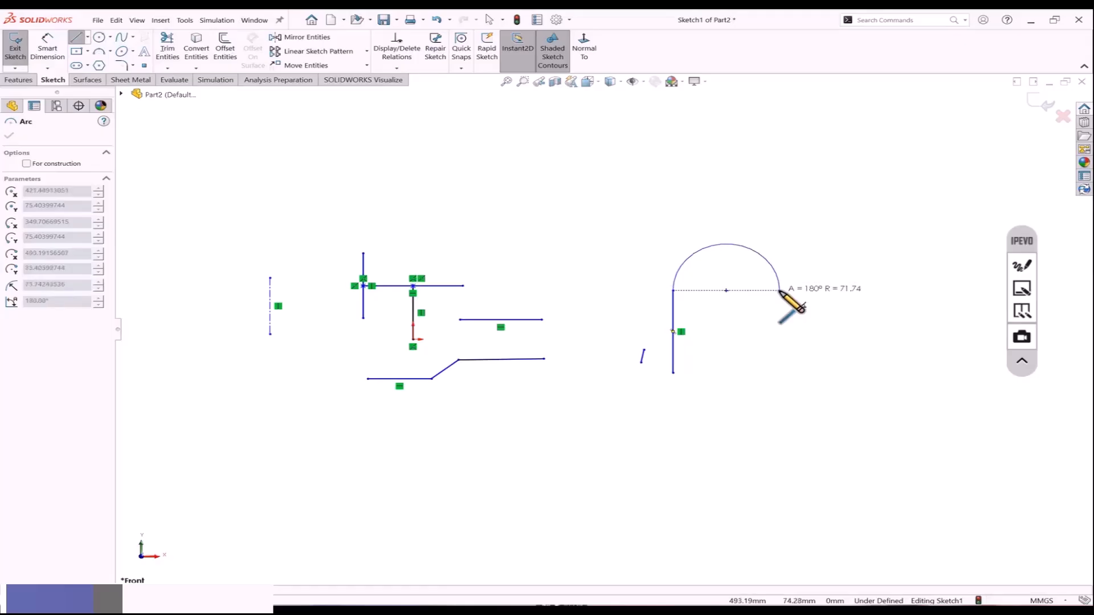
{"action": "left_click", "coordinate": [779, 290]}
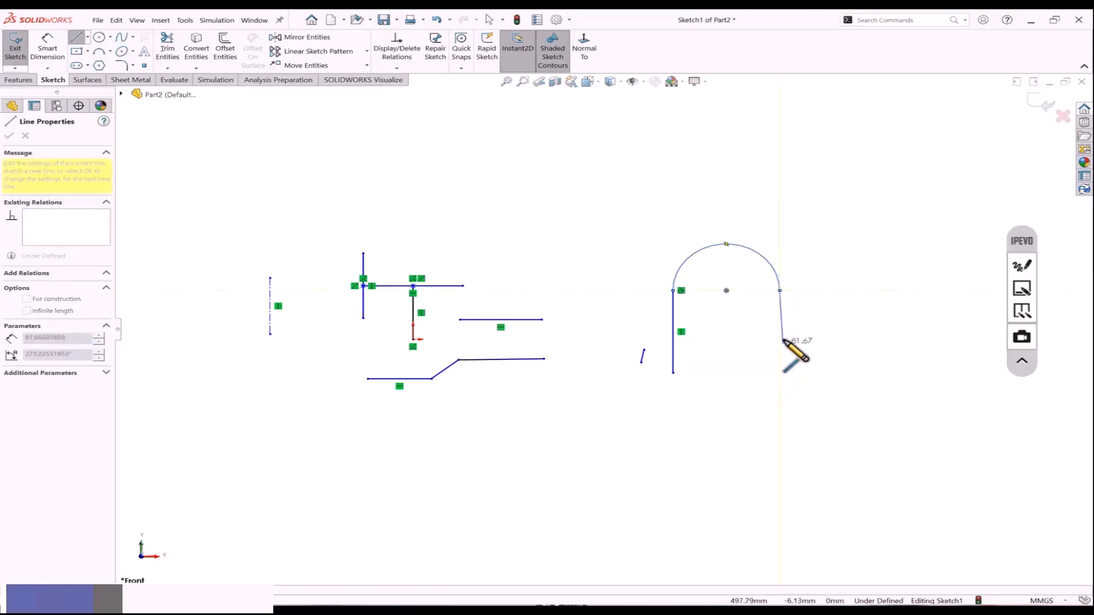
{"action": "key", "text": "a"}
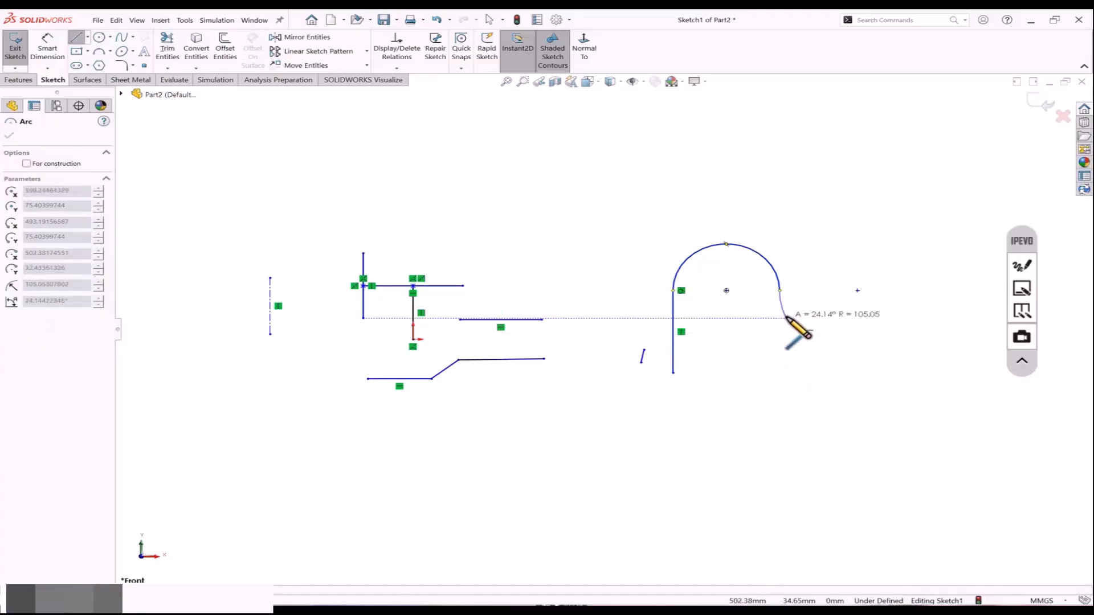
{"action": "key", "text": "a"}
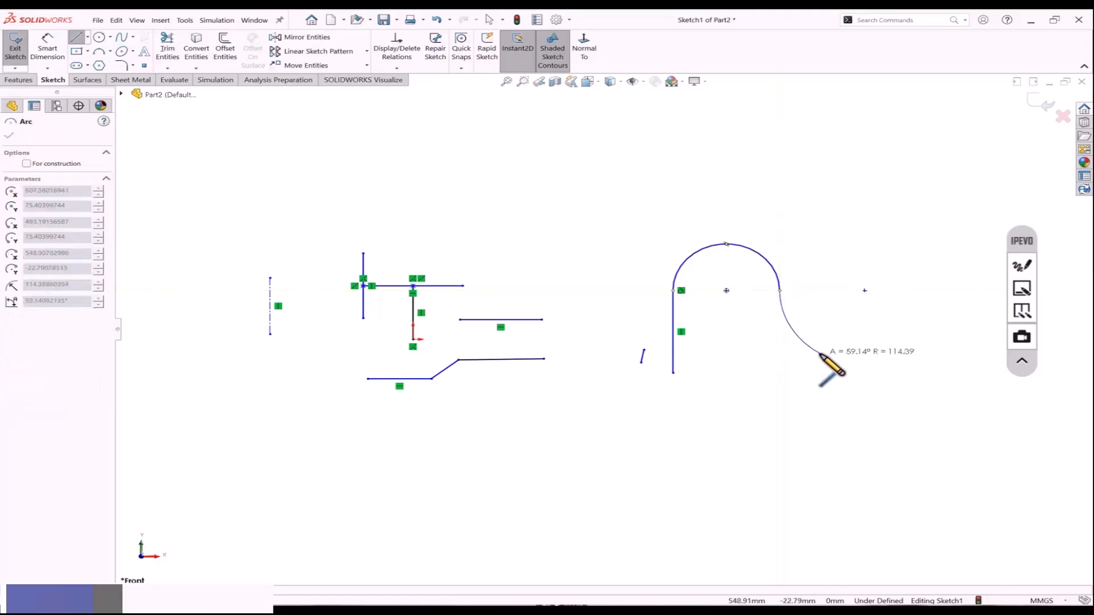
{"action": "key", "text": "z"}
{"action": "left_click", "coordinate": [778, 352]}
Extend the chain with a horizontal line and an upward tangent arc of about 151 mm radius.
{"action": "key", "text": "z"}
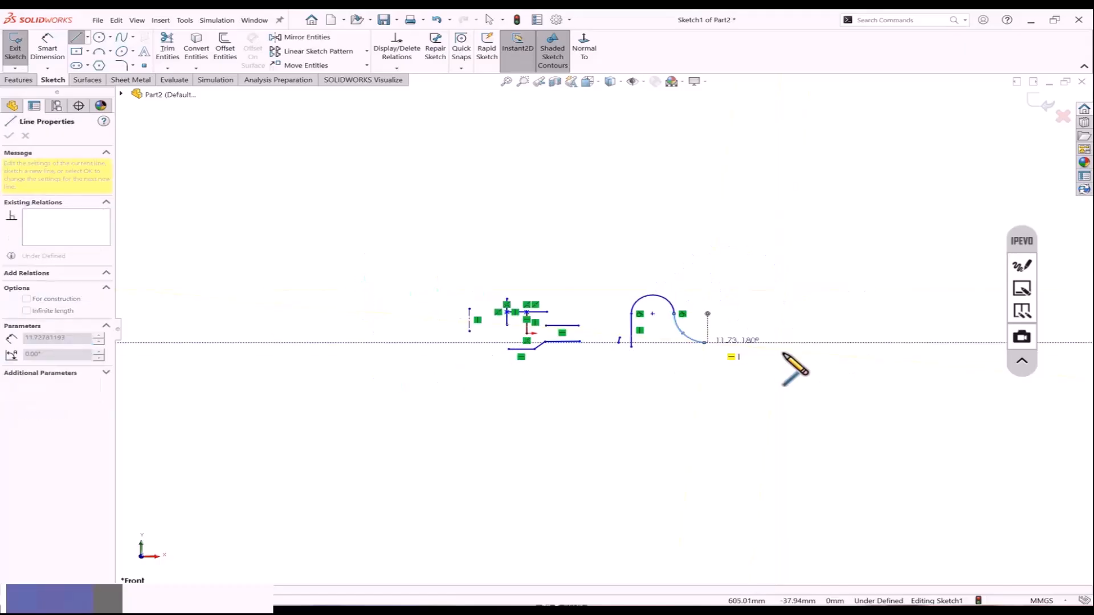
{"action": "left_click", "coordinate": [792, 343]}
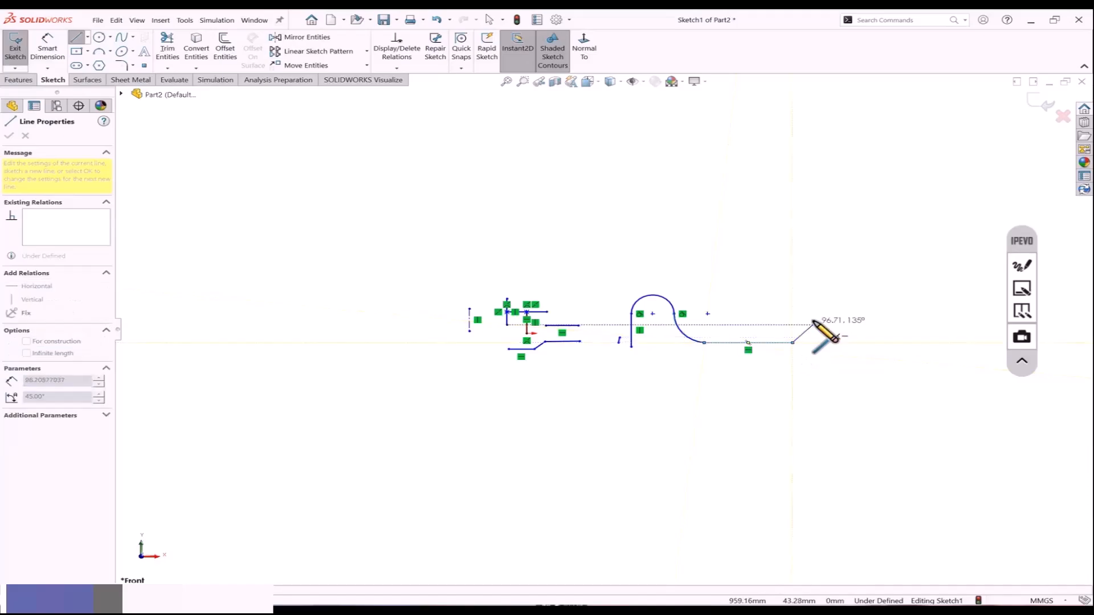
{"action": "key", "text": "a"}
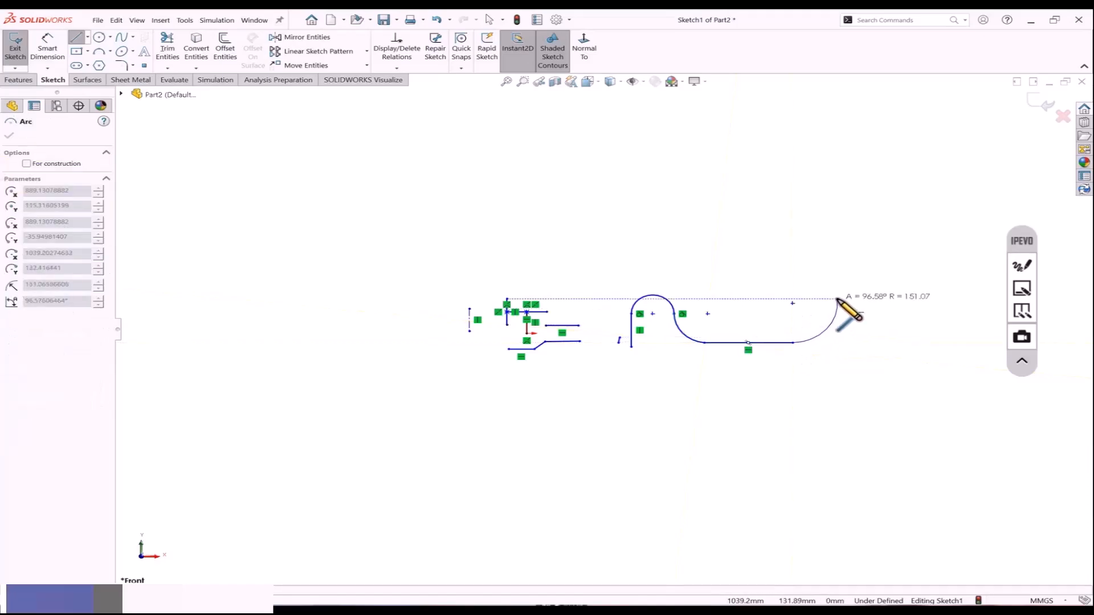
{"action": "left_click", "coordinate": [836, 299]}
Continue from the arc's end with a horizontal line to the right and a vertical line downward.
{"action": "scroll", "coordinate": [837, 302], "scroll_direction": "up", "scroll_amount": 3}
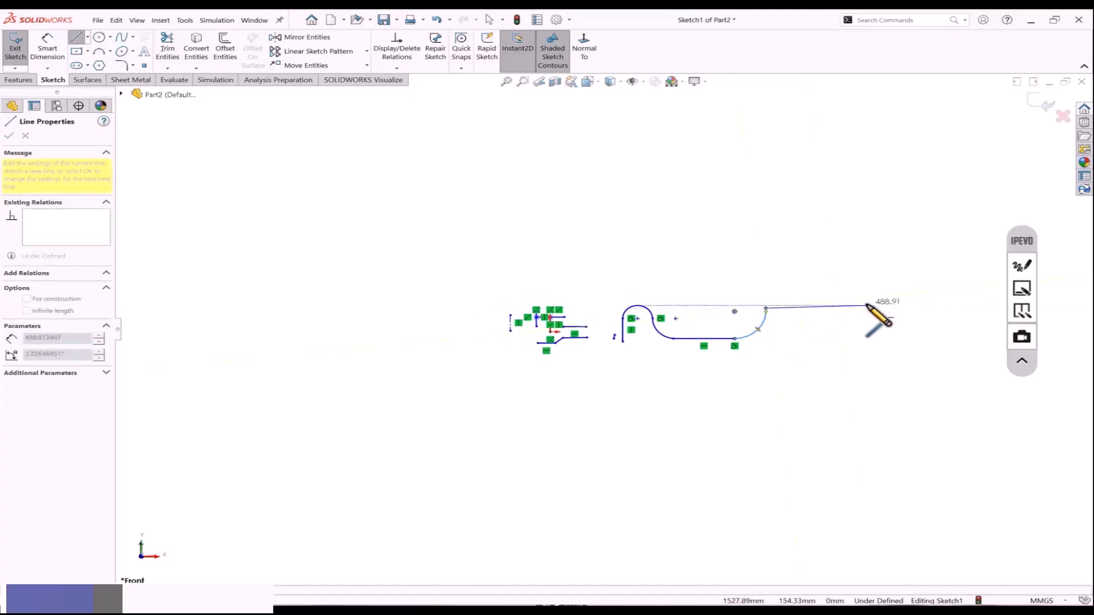
{"action": "left_click", "coordinate": [838, 309]}
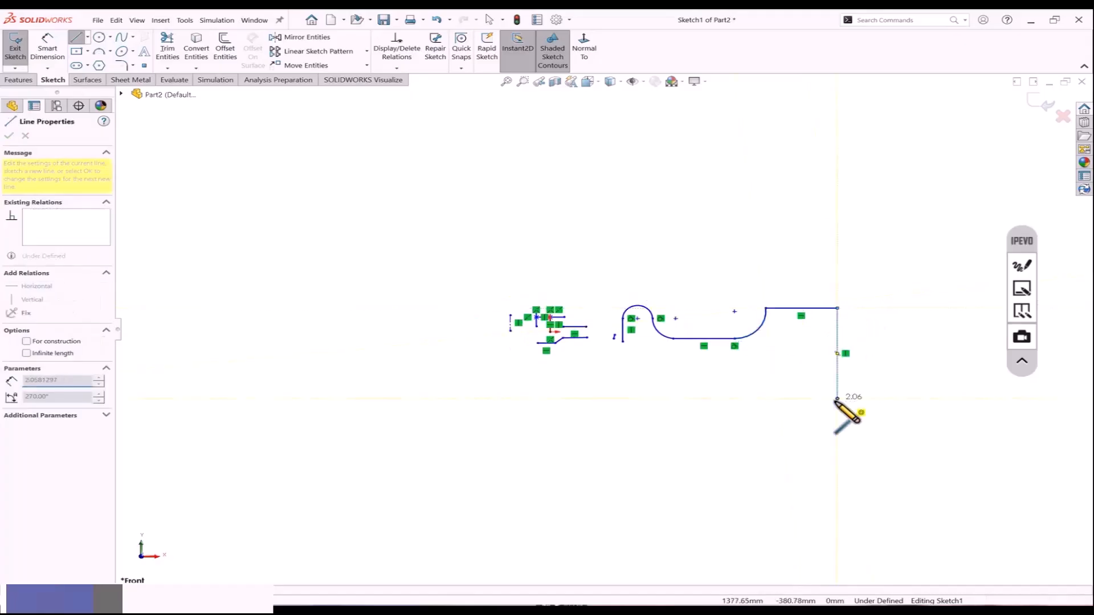
{"action": "left_click", "coordinate": [837, 399]}
Switch the pending segment between tangent arc and line, and place a horizontal line about 523 mm long leftward from the vertical line's lower end.
{"action": "key", "text": "a"}
{"action": "key", "text": "a"}
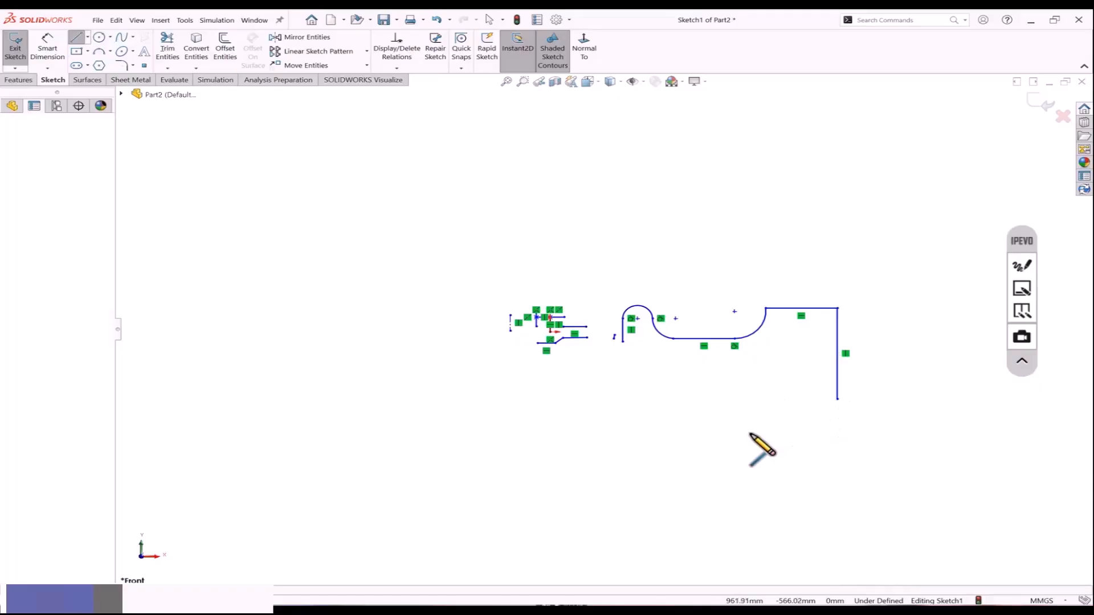
{"action": "key", "text": "a"}
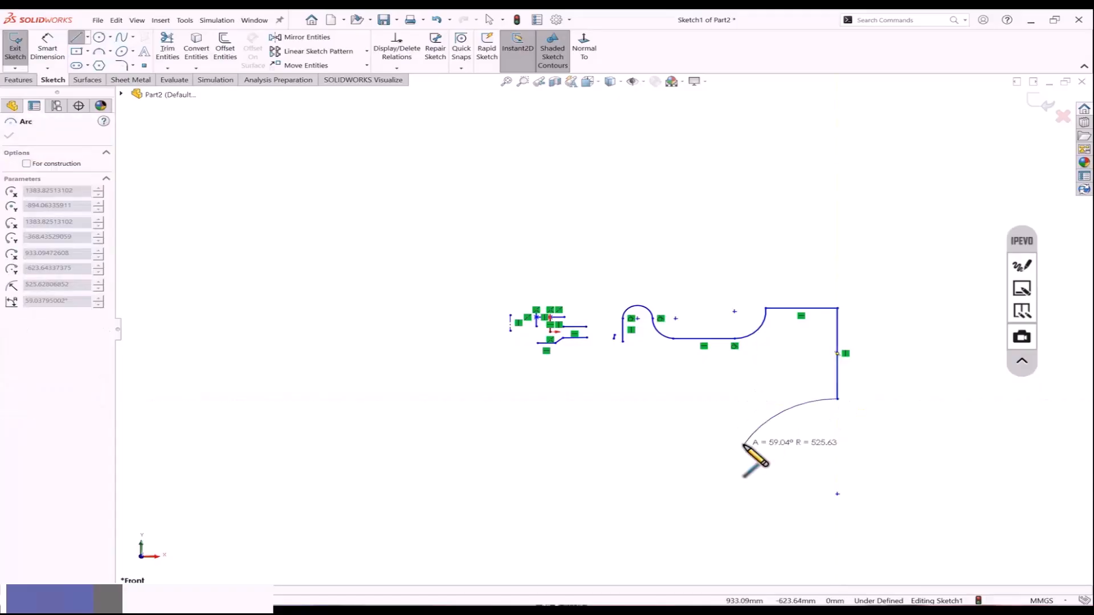
{"action": "key", "text": "a"}
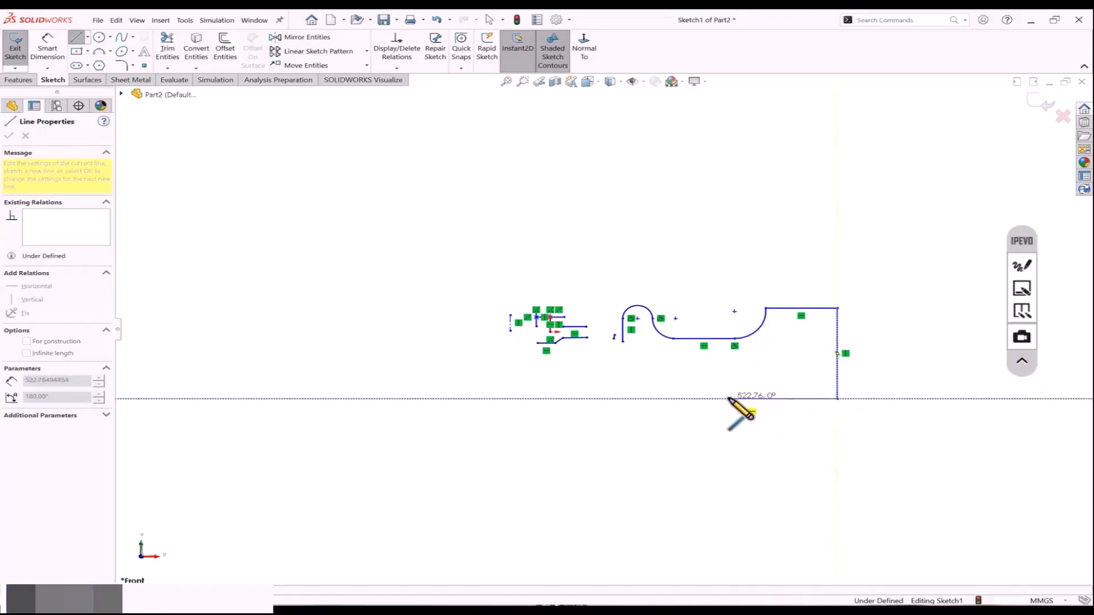
{"action": "left_click", "coordinate": [729, 399]}
Close the profile with a downward diagonal, a nearly horizontal line about 365 mm long, and a line up to the chain's starting point.
{"action": "left_click", "coordinate": [690, 433]}
{"action": "left_click", "coordinate": [615, 431]}
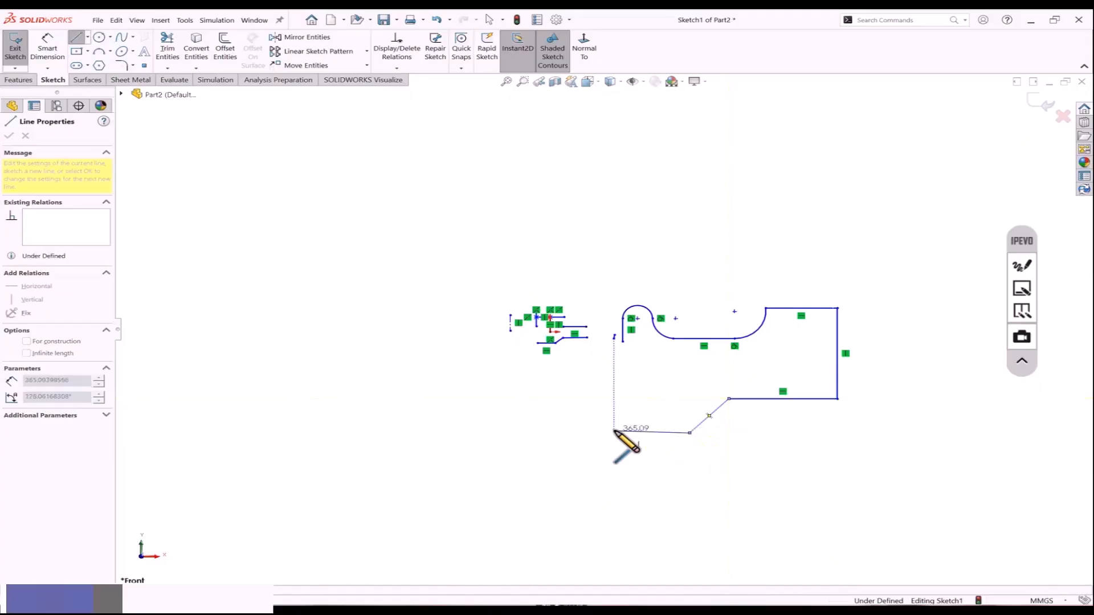
{"action": "left_click", "coordinate": [622, 341]}
{"action": "key", "text": "Escape"}
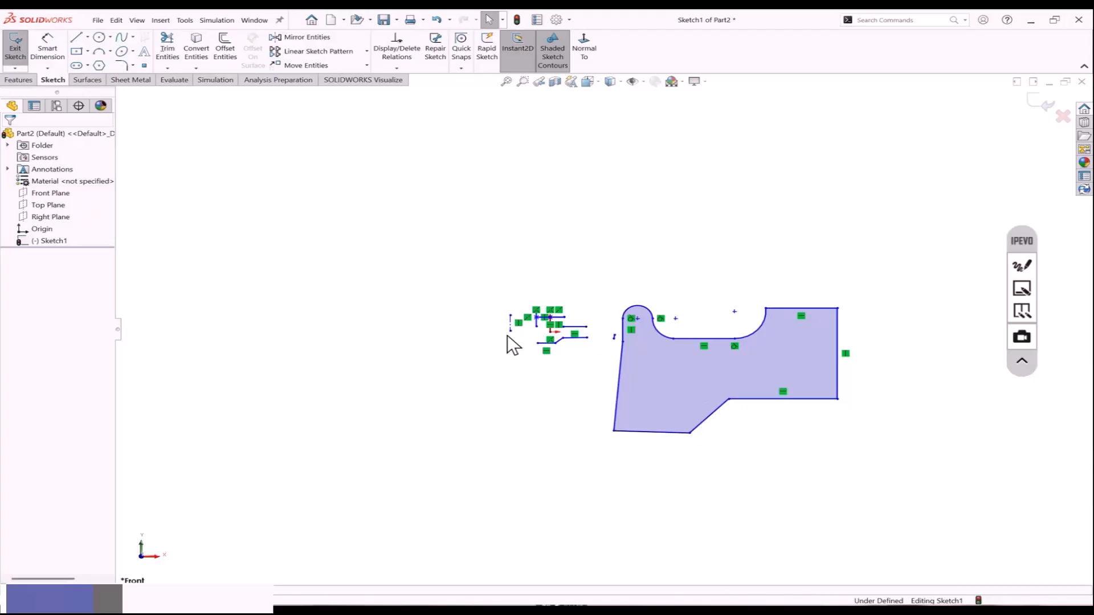
Delete all sketch entities, including the lines around the origin, the short inclined line and the closed profile, accepting deletion of referenced items.
{"action": "left_click_drag", "start_coordinate": [507, 336], "coordinate": [420, 386]}
{"action": "key", "text": "Delete"}
{"action": "left_click_drag", "start_coordinate": [583, 317], "coordinate": [618, 354]}
{"action": "key", "text": "Delete"}
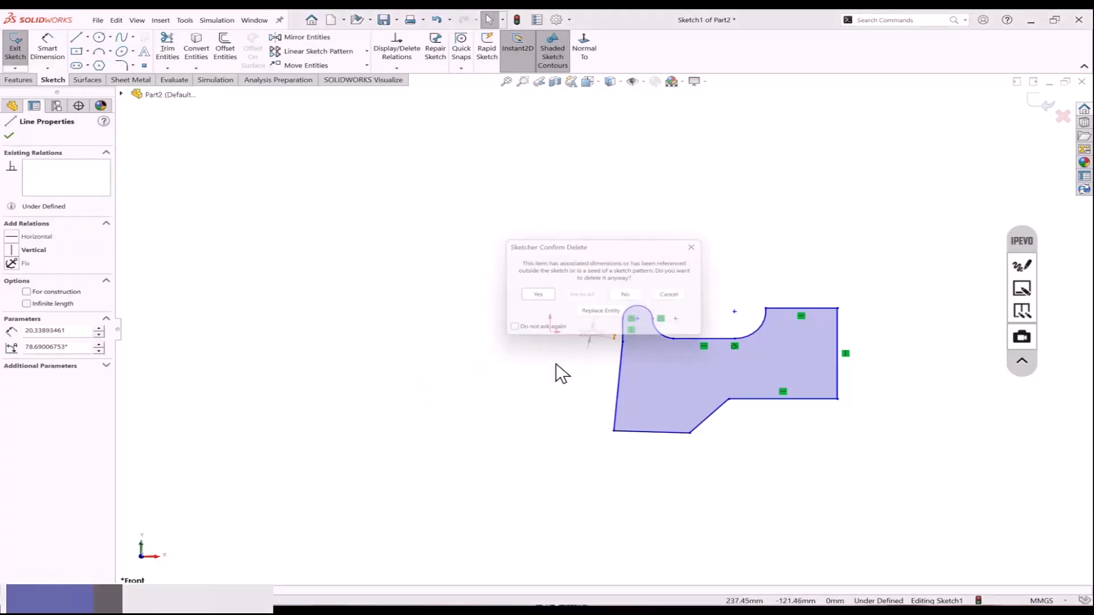
{"action": "left_click", "coordinate": [540, 302]}
{"action": "left_click_drag", "start_coordinate": [536, 269], "coordinate": [903, 505]}
{"action": "key", "text": "Delete"}
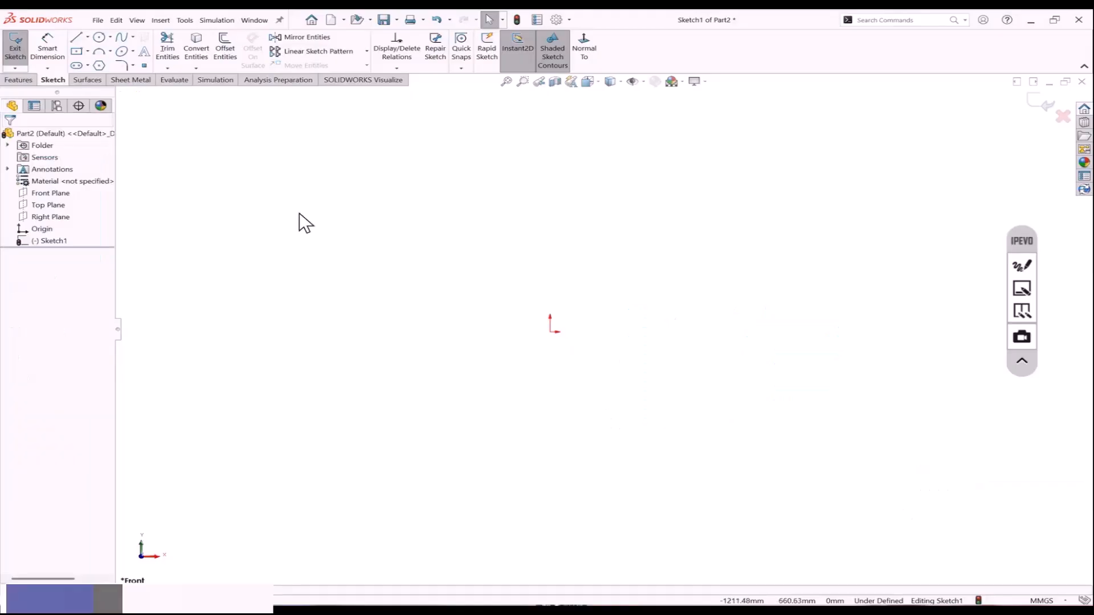
Sketch a corner rectangle from the origin, about 678 mm wide and 751 mm high.
{"action": "left_click", "coordinate": [88, 51]}
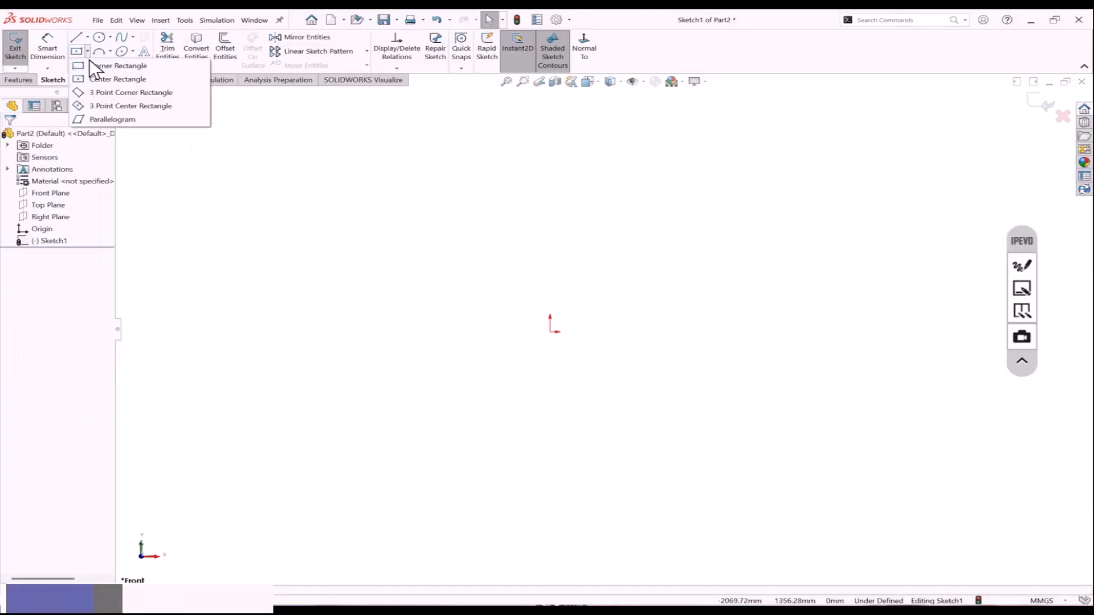
{"action": "left_click", "coordinate": [145, 68]}
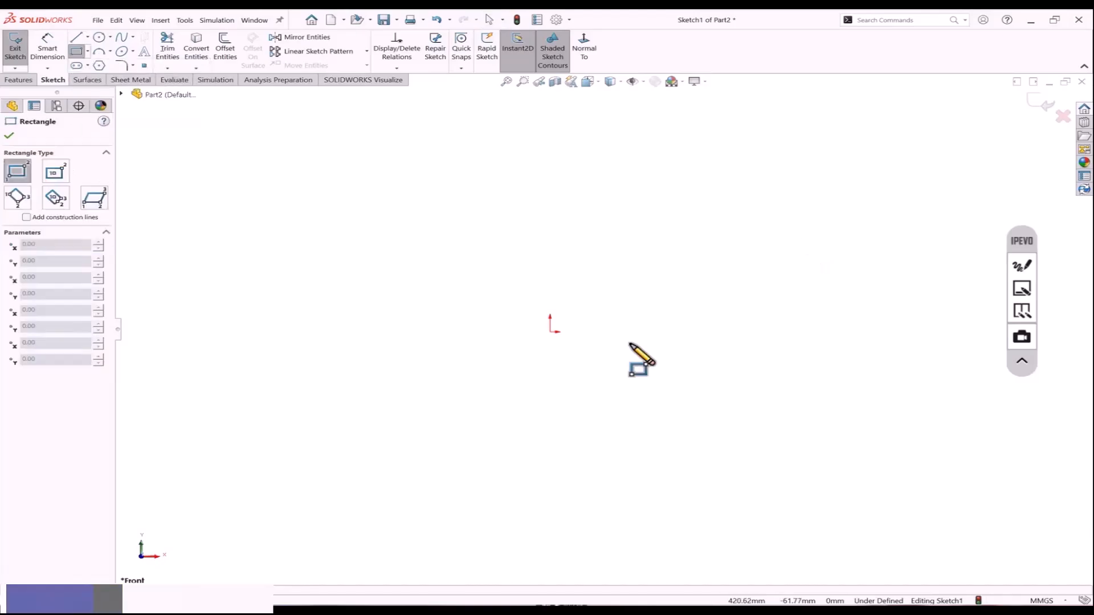
{"action": "left_click_drag", "start_coordinate": [550, 332], "coordinate": [691, 196]}
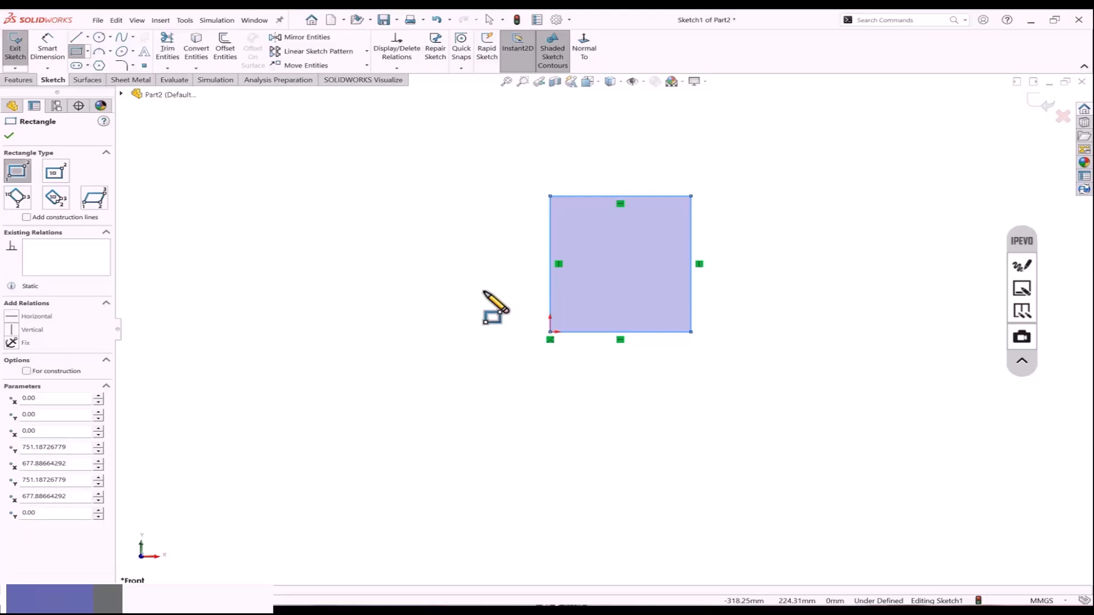
{"action": "key", "text": "Escape"}
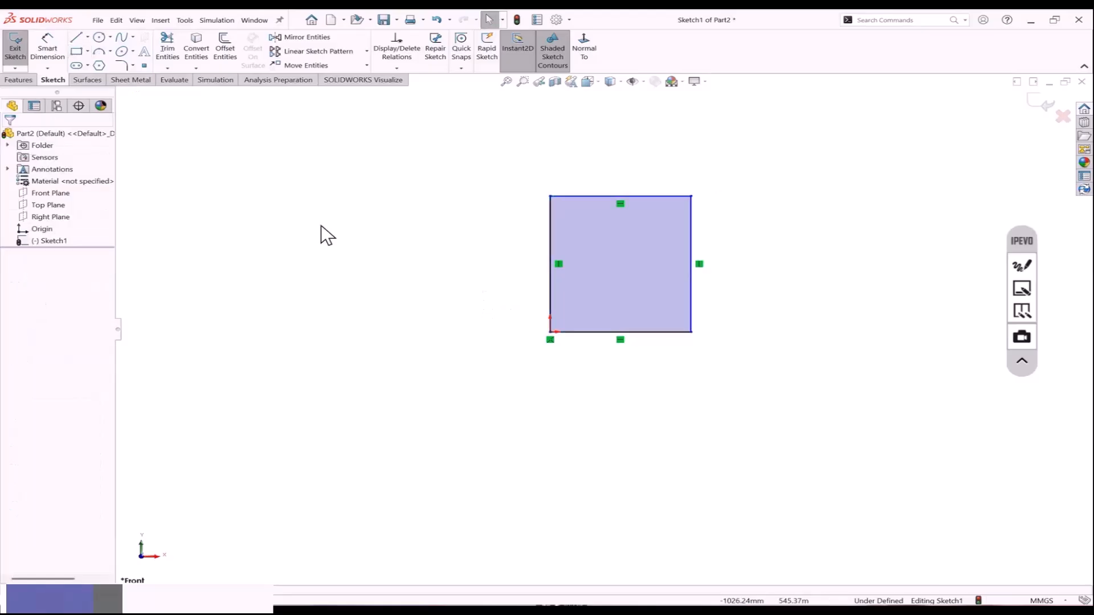
Dimension the rectangle with a height of 75 mm and a width of 60 mm.
{"action": "left_click", "coordinate": [48, 58]}
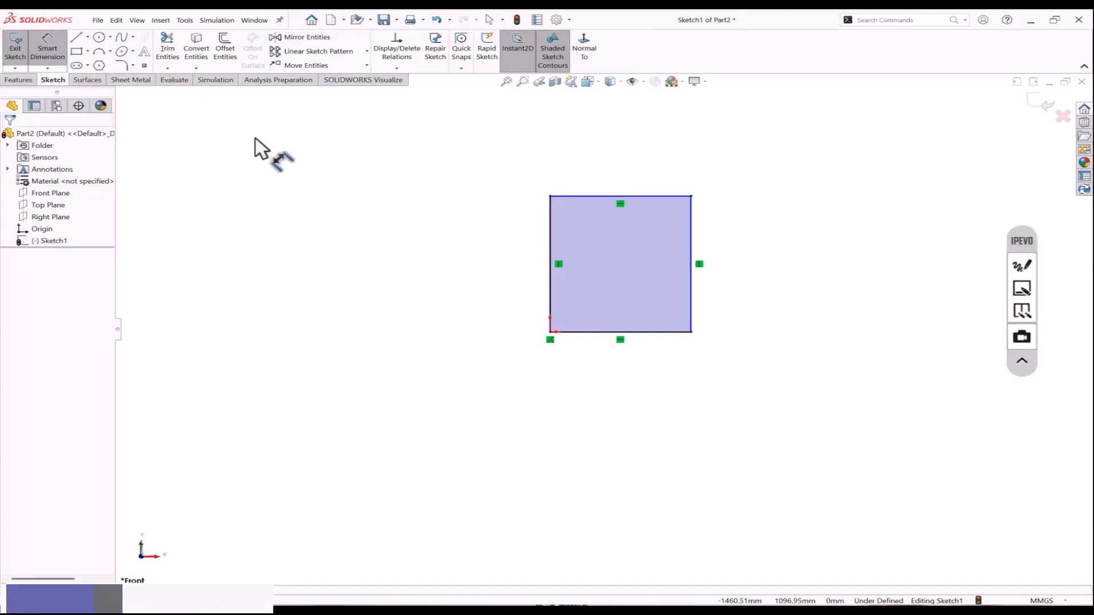
{"action": "left_click", "coordinate": [551, 242]}
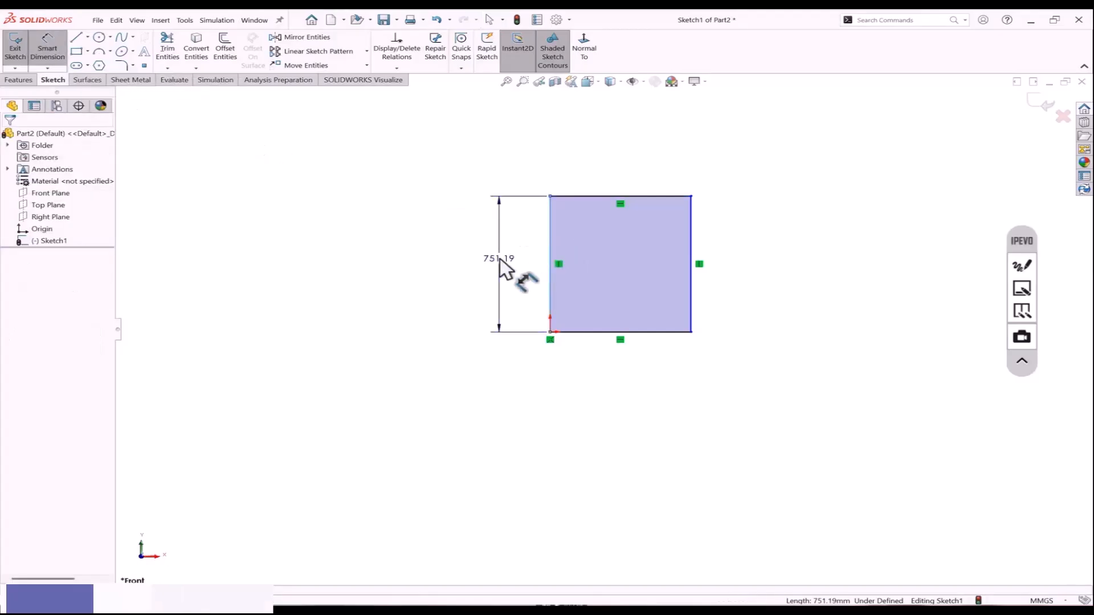
{"action": "left_click", "coordinate": [499, 259]}
{"action": "key", "text": "Return"}
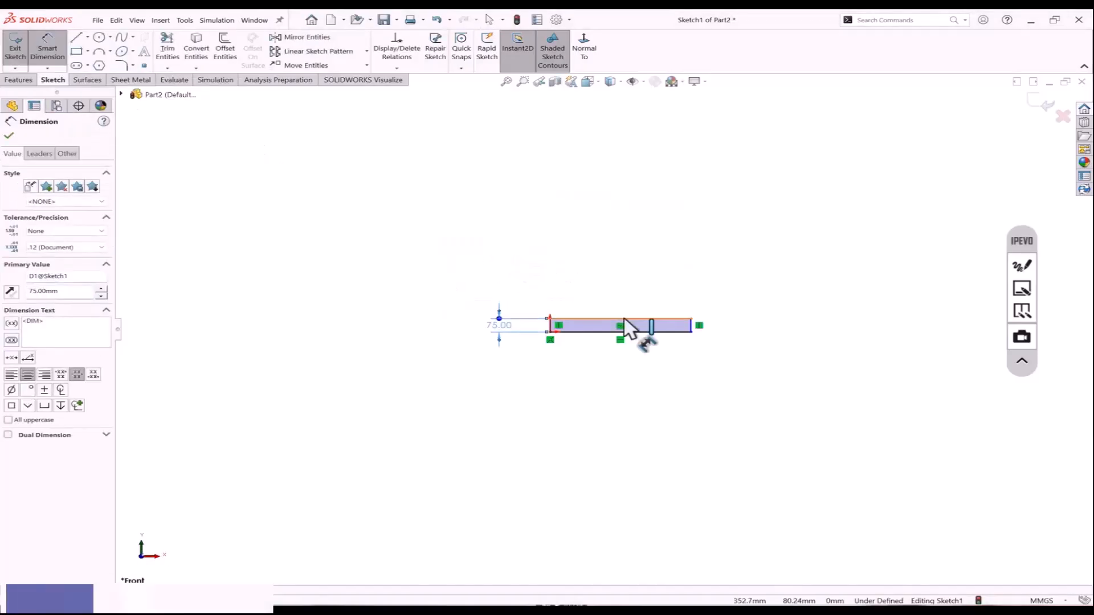
{"action": "left_click", "coordinate": [630, 331]}
{"action": "left_click", "coordinate": [626, 278]}
{"action": "type", "text": "60"}
{"action": "key", "text": "Return"}
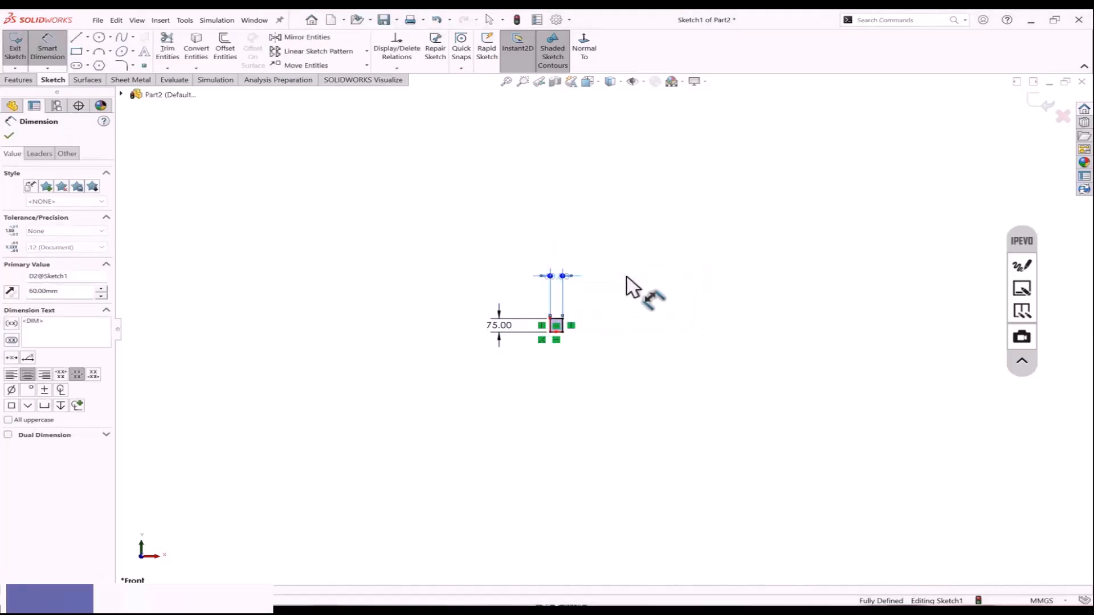
Move the height and width dimensions closer to the rectangle's edges.
{"action": "left_click_drag", "start_coordinate": [426, 342], "coordinate": [512, 342]}
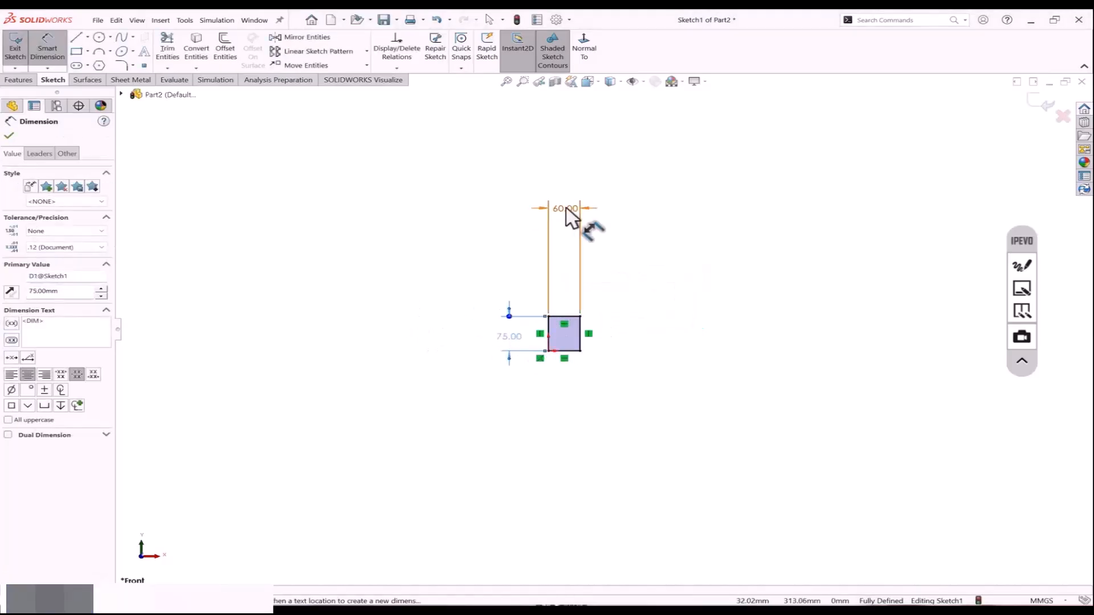
{"action": "left_click_drag", "start_coordinate": [568, 217], "coordinate": [559, 313]}
{"action": "scroll", "coordinate": [560, 328], "scroll_direction": "down", "scroll_amount": 5}
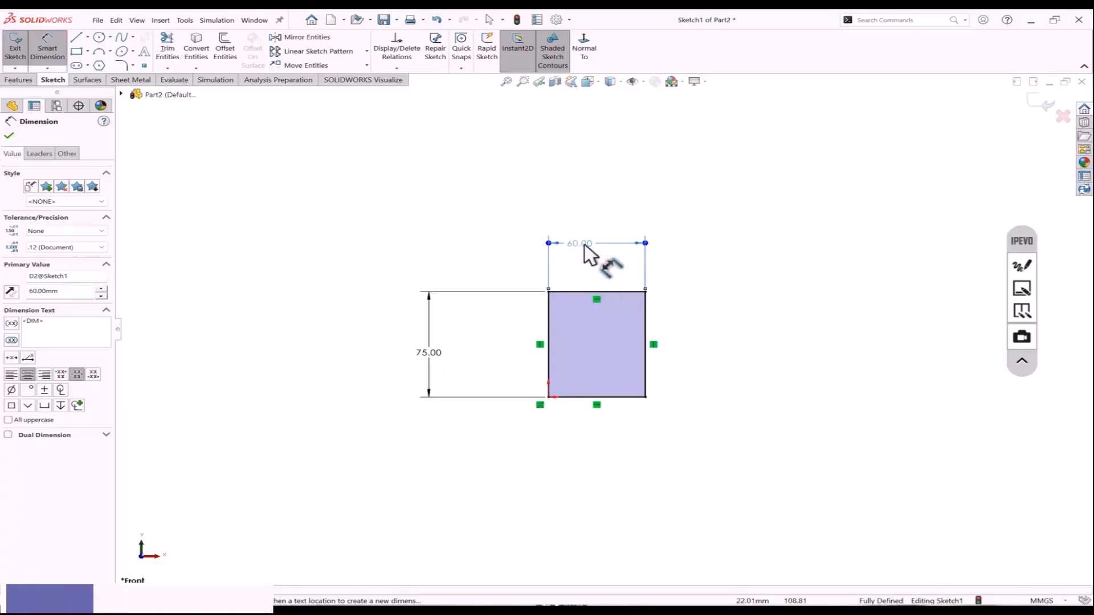
{"action": "left_click_drag", "start_coordinate": [585, 245], "coordinate": [587, 277]}
{"action": "left_click_drag", "start_coordinate": [430, 352], "coordinate": [512, 349]}
{"action": "scroll", "coordinate": [581, 375], "scroll_direction": "down", "scroll_amount": 3}
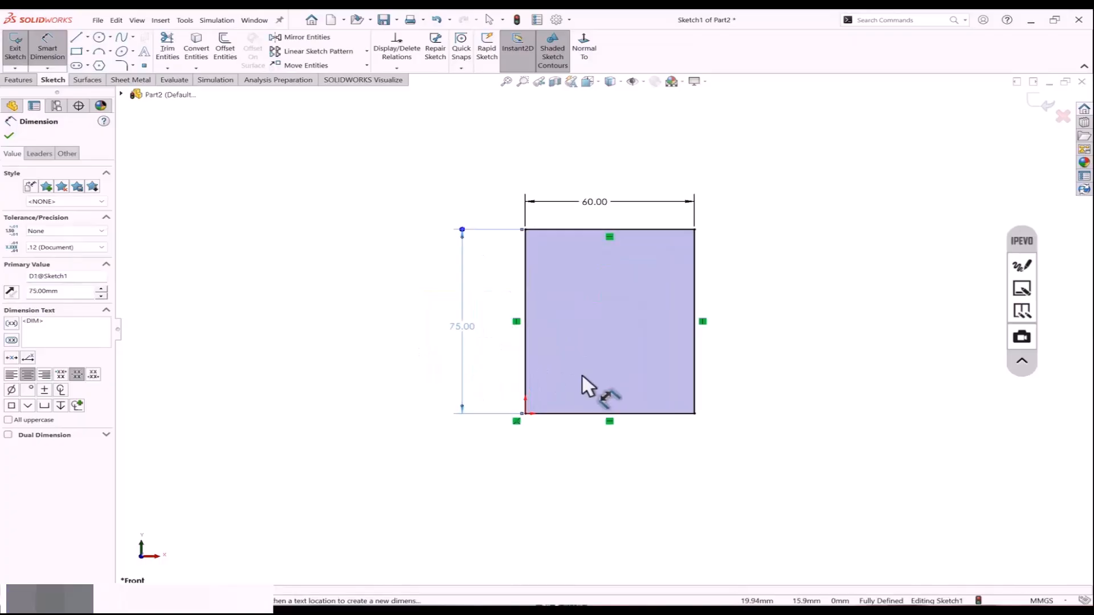
{"action": "scroll", "coordinate": [480, 378], "scroll_direction": "up", "scroll_amount": 3}
{"action": "scroll", "coordinate": [403, 339], "scroll_direction": "down", "scroll_amount": 1}
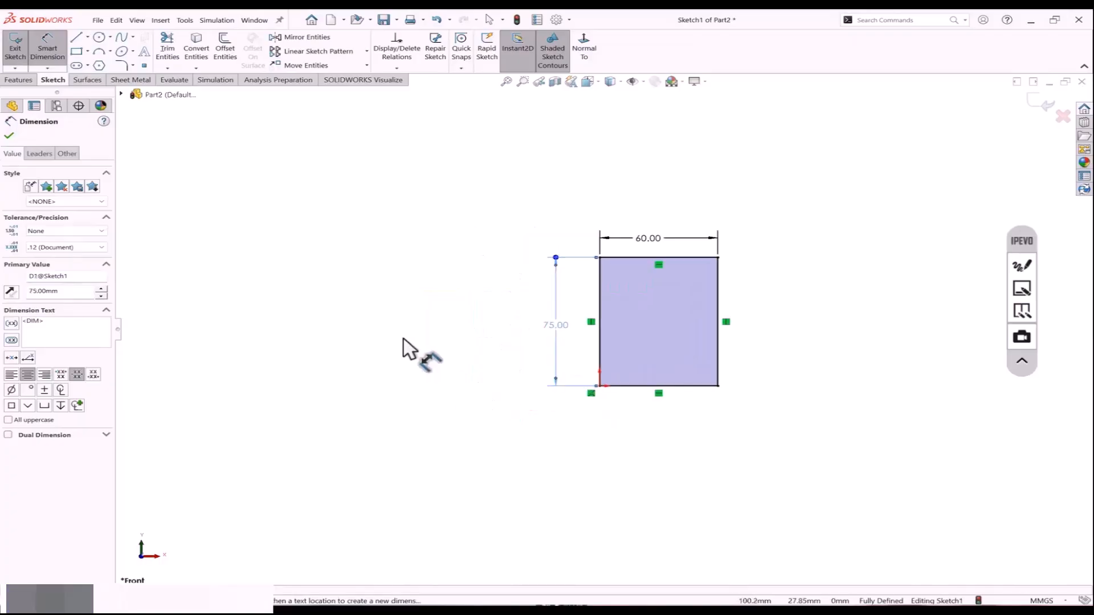
Sketch a circle about 66 mm in diameter to the left of the rectangle and dimension its diameter.
{"action": "left_click", "coordinate": [101, 38]}
{"action": "left_click_drag", "start_coordinate": [350, 283], "coordinate": [387, 327]}
{"action": "left_click", "coordinate": [48, 52]}
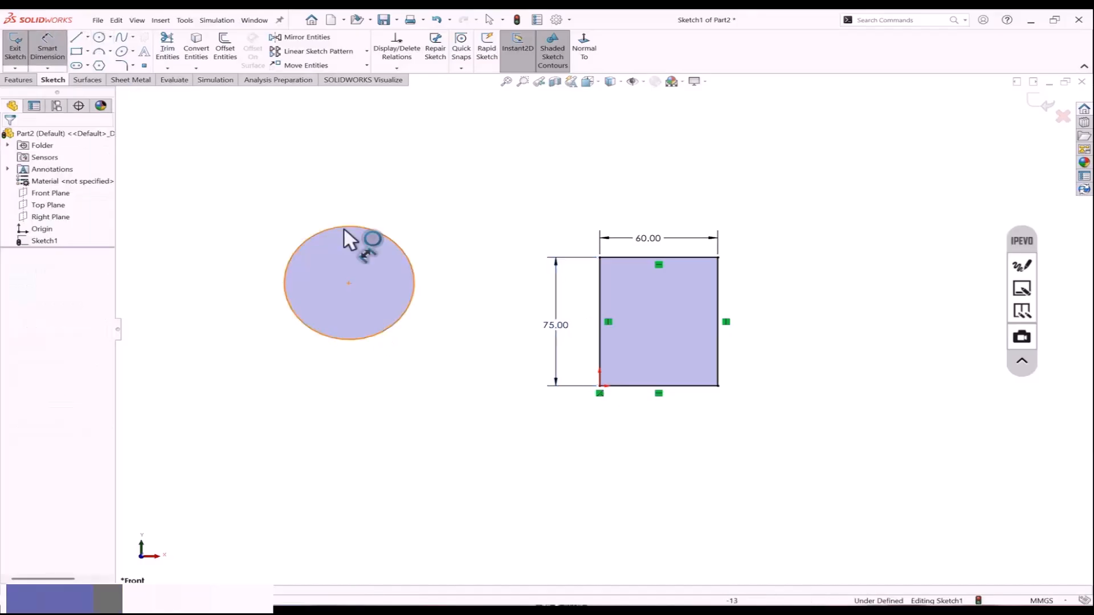
{"action": "left_click", "coordinate": [343, 228]}
{"action": "left_click", "coordinate": [403, 190]}
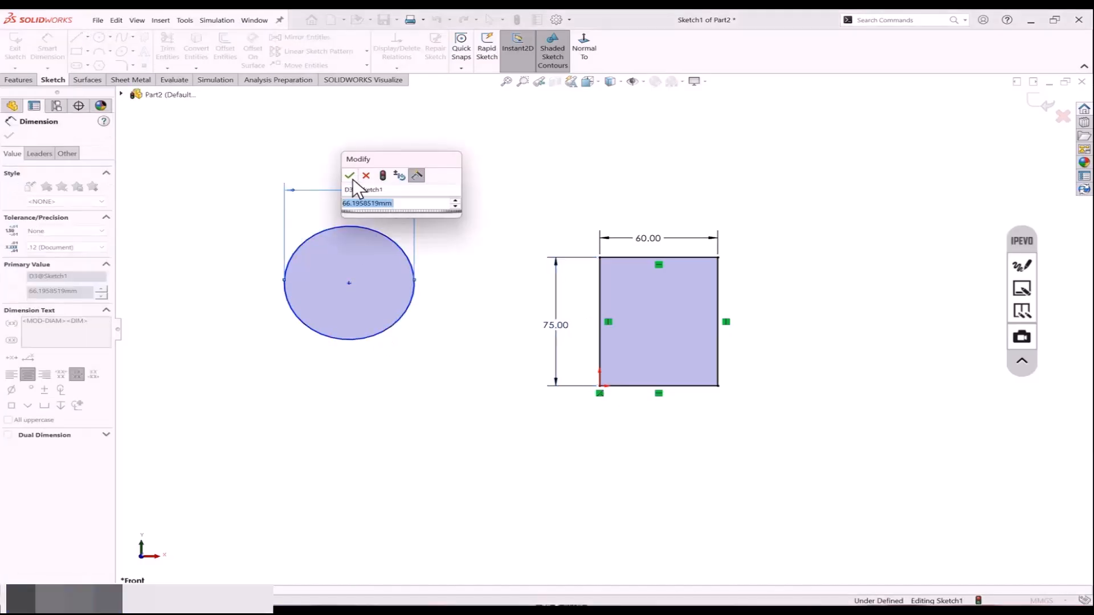
{"action": "left_click", "coordinate": [480, 218]}
{"action": "scroll", "coordinate": [245, 173], "scroll_direction": "up", "scroll_amount": 1}
Sketch a shallow three-point arc of about 115 mm radius below the circle and dimension its radius.
{"action": "left_click", "coordinate": [99, 52]}
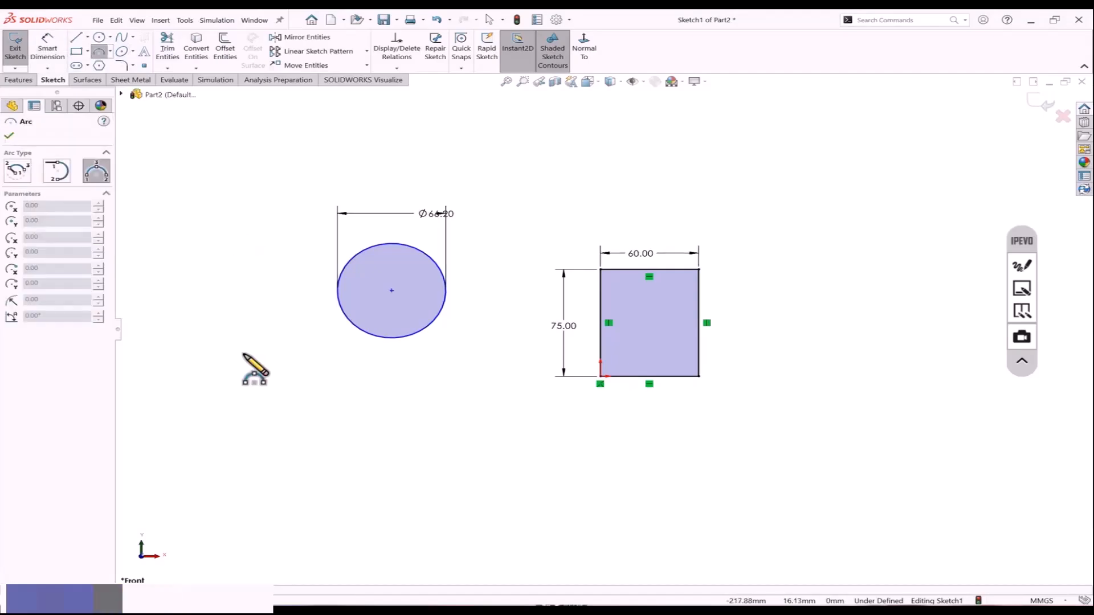
{"action": "left_click", "coordinate": [267, 428]}
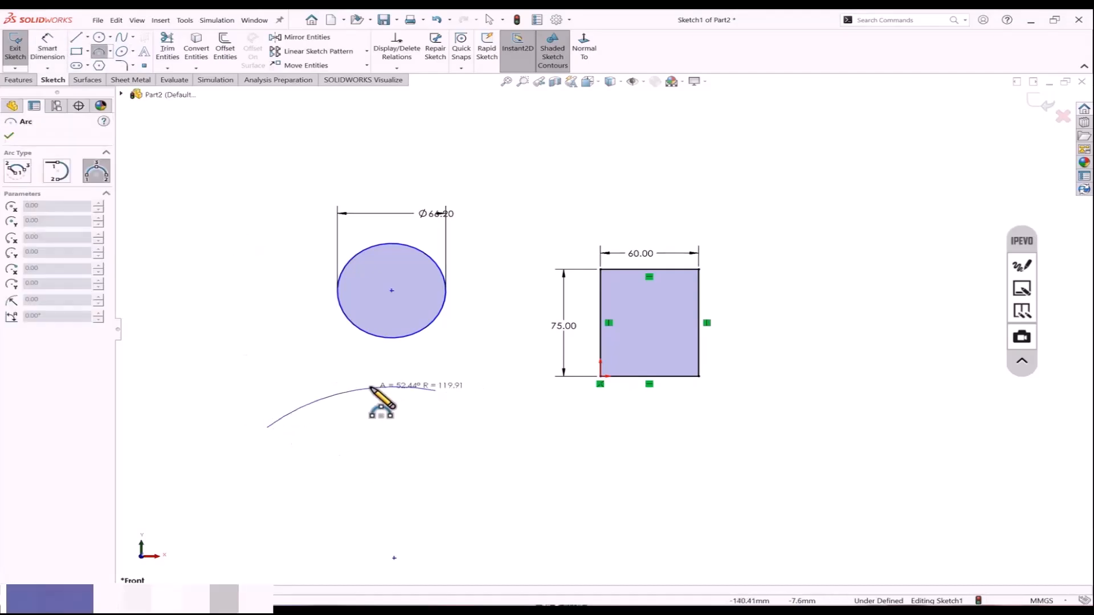
{"action": "left_click", "coordinate": [373, 388]}
{"action": "left_click", "coordinate": [47, 49]}
{"action": "left_click", "coordinate": [328, 406]}
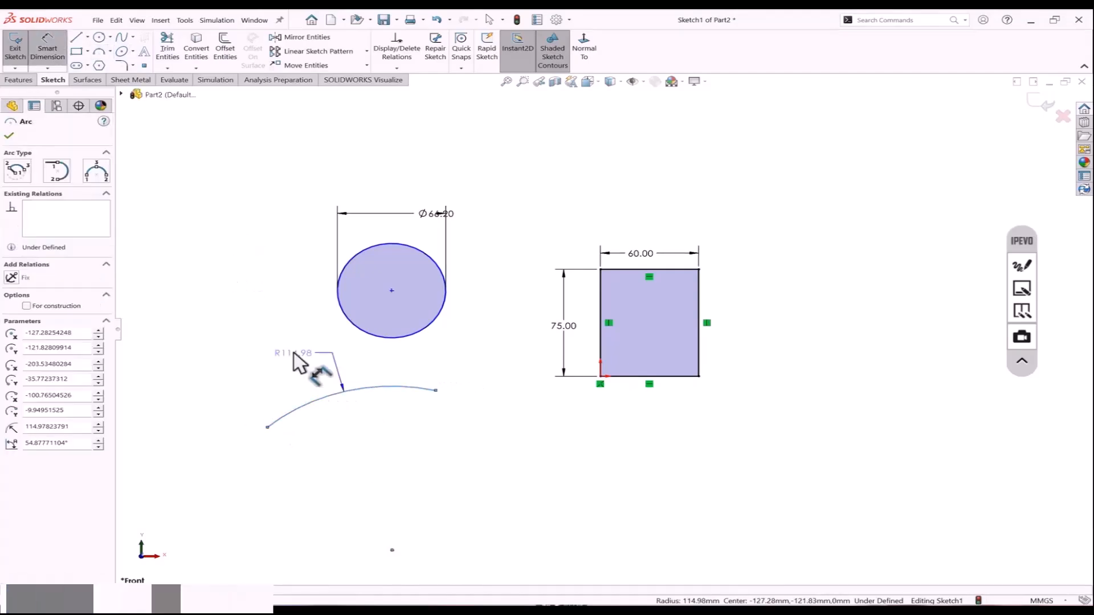
{"action": "left_click", "coordinate": [293, 352]}
{"action": "left_click", "coordinate": [240, 336]}
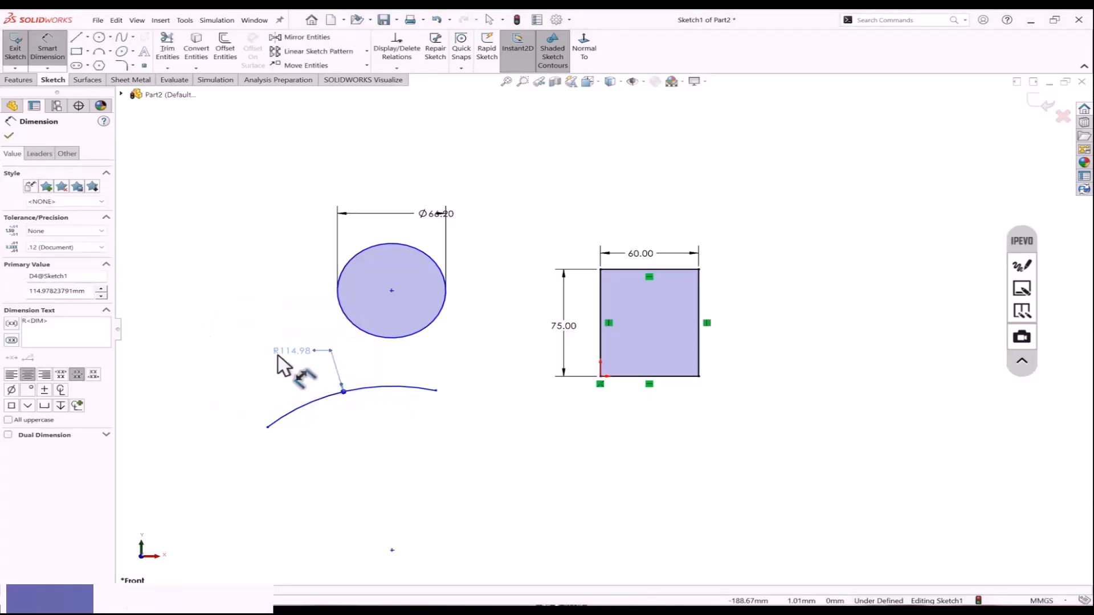
Sketch two connected lines forming a V below the rectangle, with the right leg about 84 mm long.
{"action": "left_click", "coordinate": [75, 39]}
{"action": "left_click", "coordinate": [514, 461]}
{"action": "left_click", "coordinate": [570, 525]}
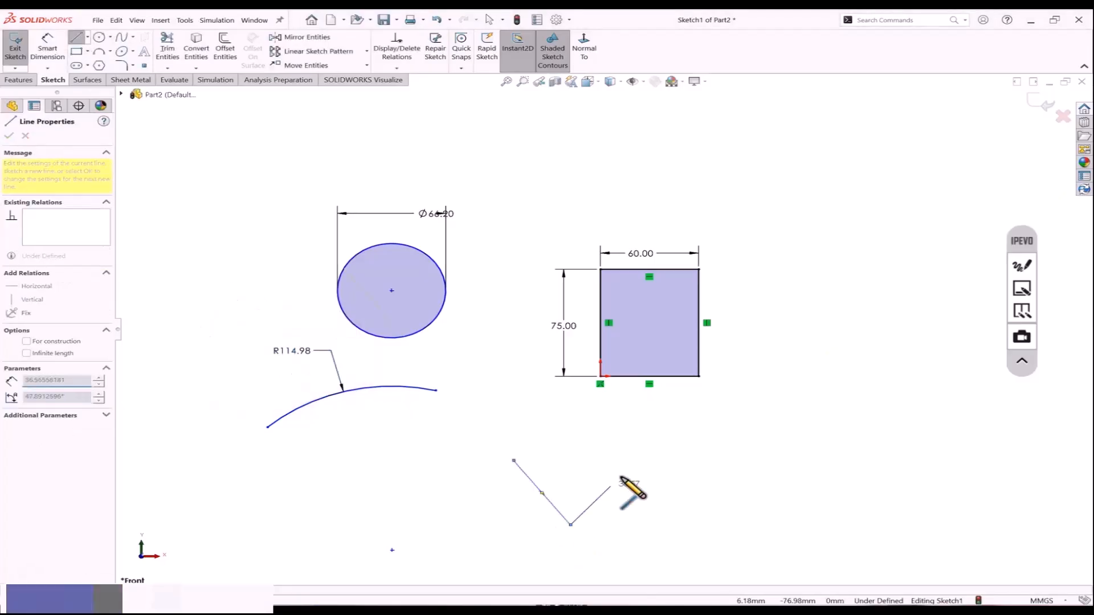
{"action": "left_click", "coordinate": [673, 444]}
{"action": "key", "text": "Escape"}
Dimension the angle between the two lines of the V, keeping the angle as drawn.
{"action": "left_click", "coordinate": [43, 62]}
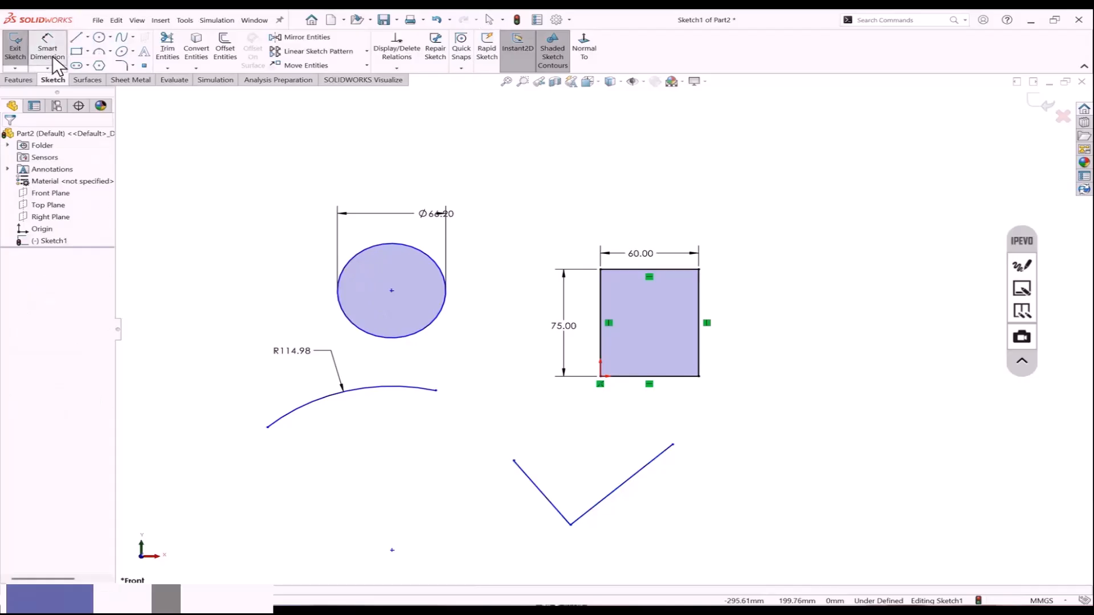
{"action": "left_click", "coordinate": [625, 483]}
{"action": "left_click", "coordinate": [626, 483]}
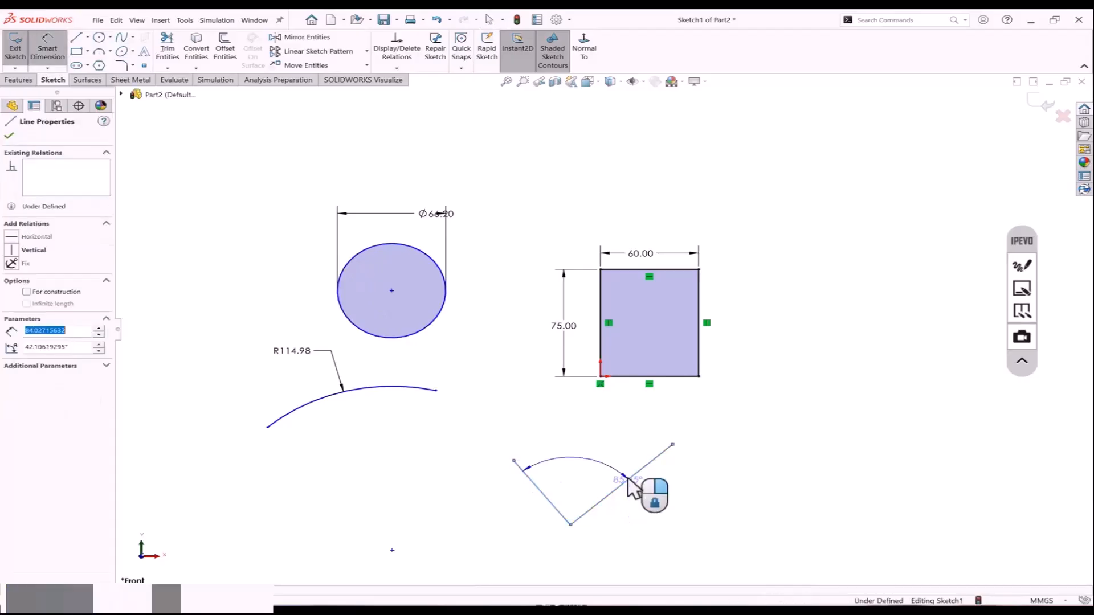
{"action": "left_click", "coordinate": [591, 461]}
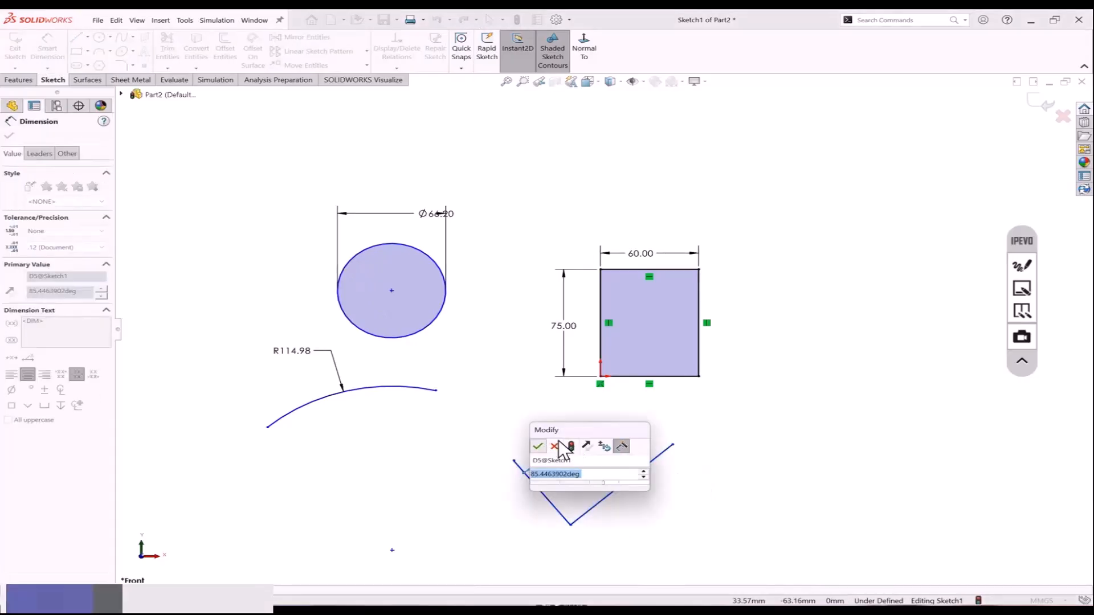
{"action": "left_click", "coordinate": [538, 447]}
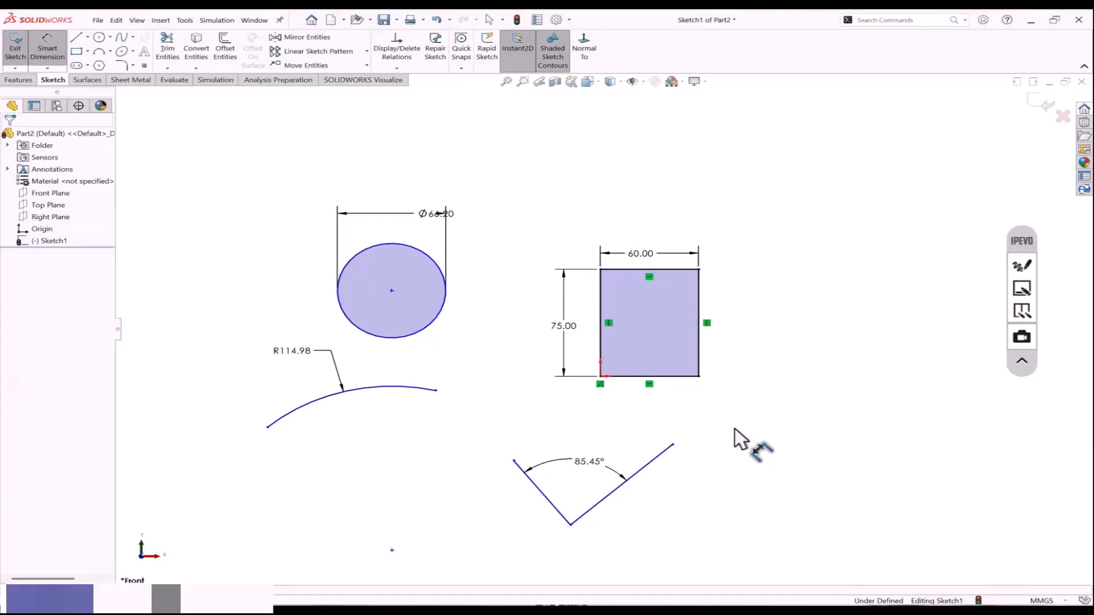
Dimension the vertical distance from the rectangle's lower right corner to the V's upper right endpoint, and the length of the V's right leg.
{"action": "left_click", "coordinate": [699, 376]}
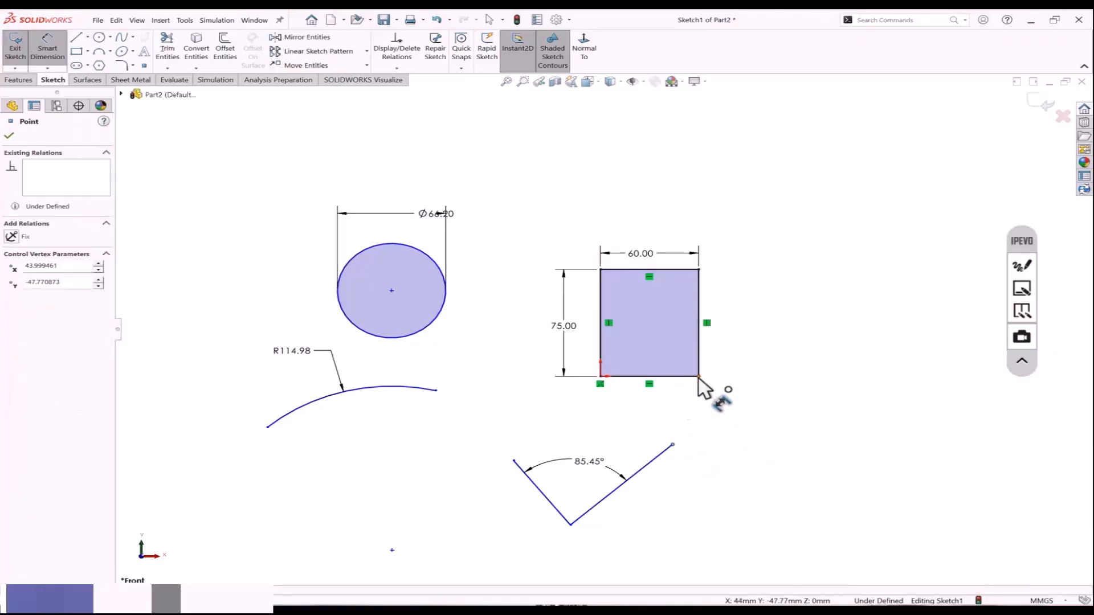
{"action": "left_click", "coordinate": [673, 444]}
{"action": "left_click", "coordinate": [762, 409]}
{"action": "left_click", "coordinate": [710, 391]}
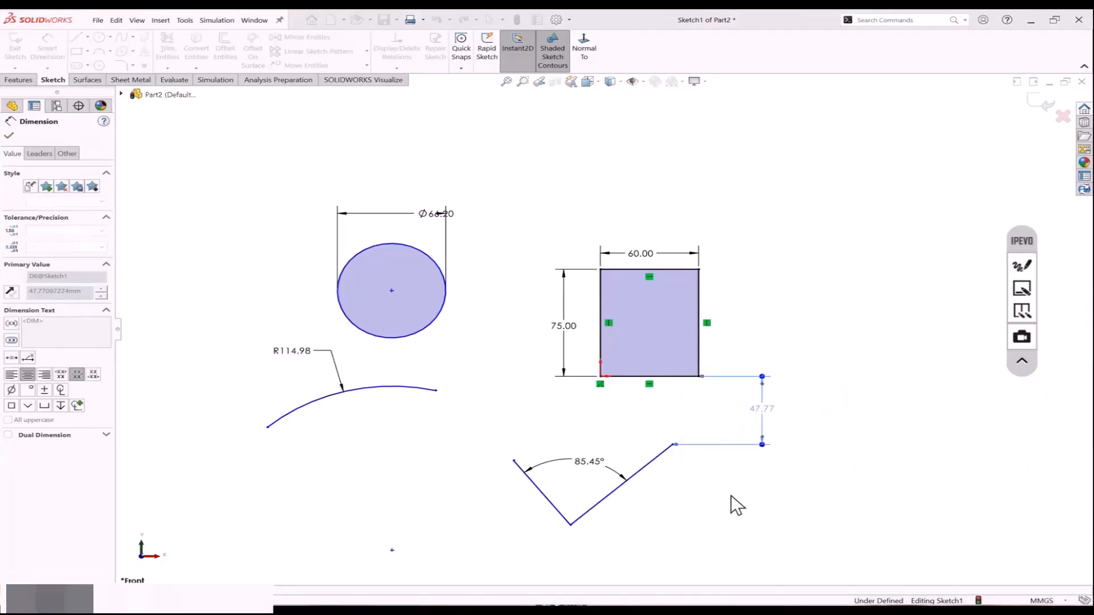
{"action": "left_click", "coordinate": [653, 462]}
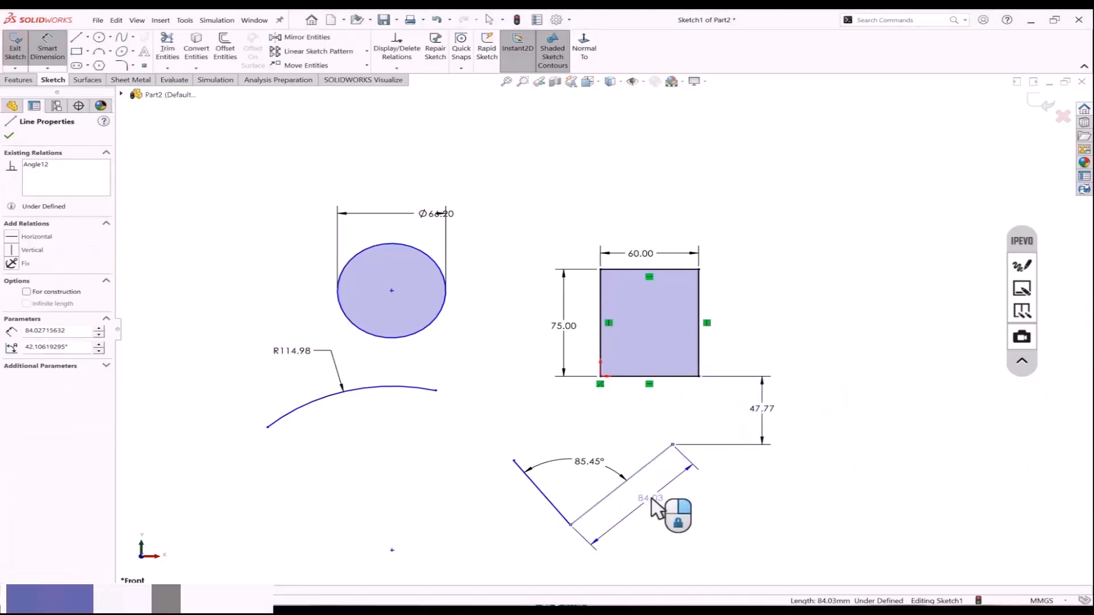
{"action": "left_click", "coordinate": [652, 501]}
{"action": "left_click", "coordinate": [605, 483]}
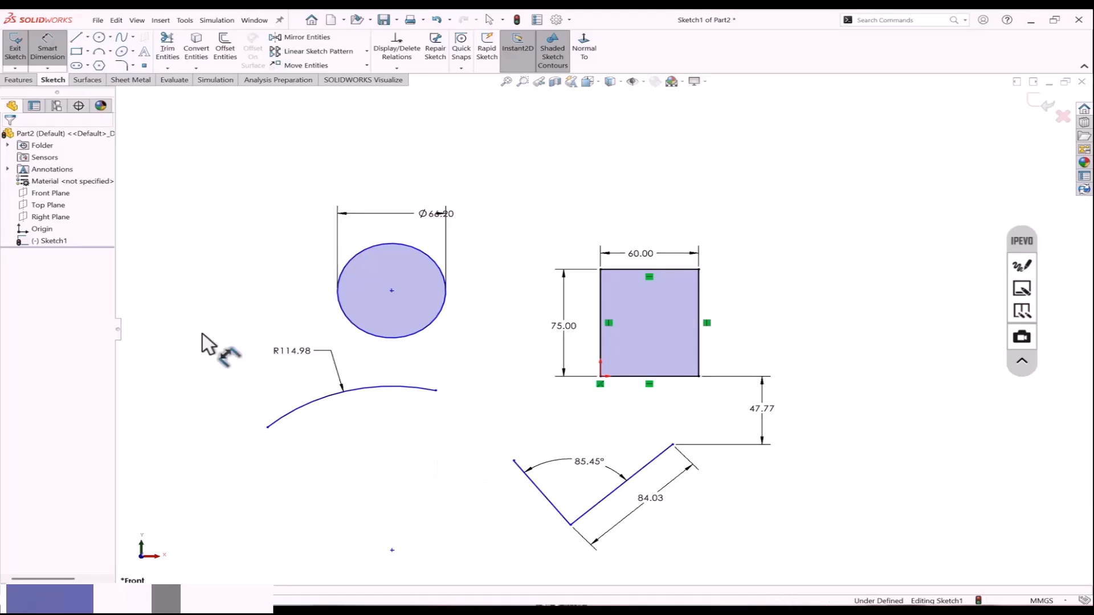
Delete the rectangle, circle, arc, V-shaped lines and all their dimensions from the sketch.
{"action": "key", "text": "Escape"}
{"action": "left_click_drag", "start_coordinate": [193, 177], "coordinate": [890, 599]}
{"action": "key", "text": "Delete"}
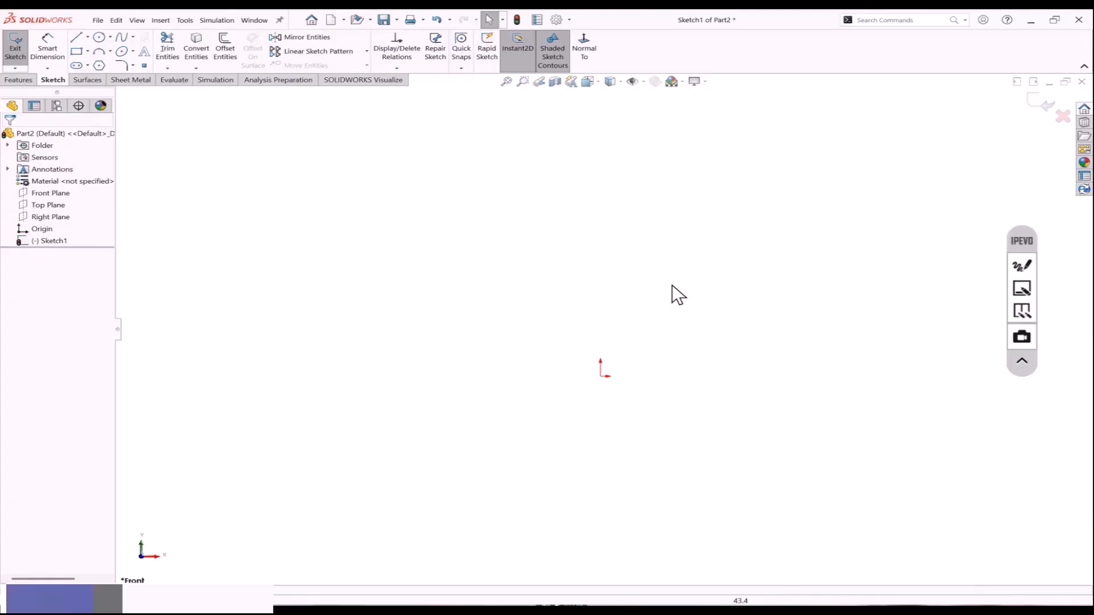
Sketch a center rectangle centred on the origin.
{"action": "left_click", "coordinate": [88, 52]}
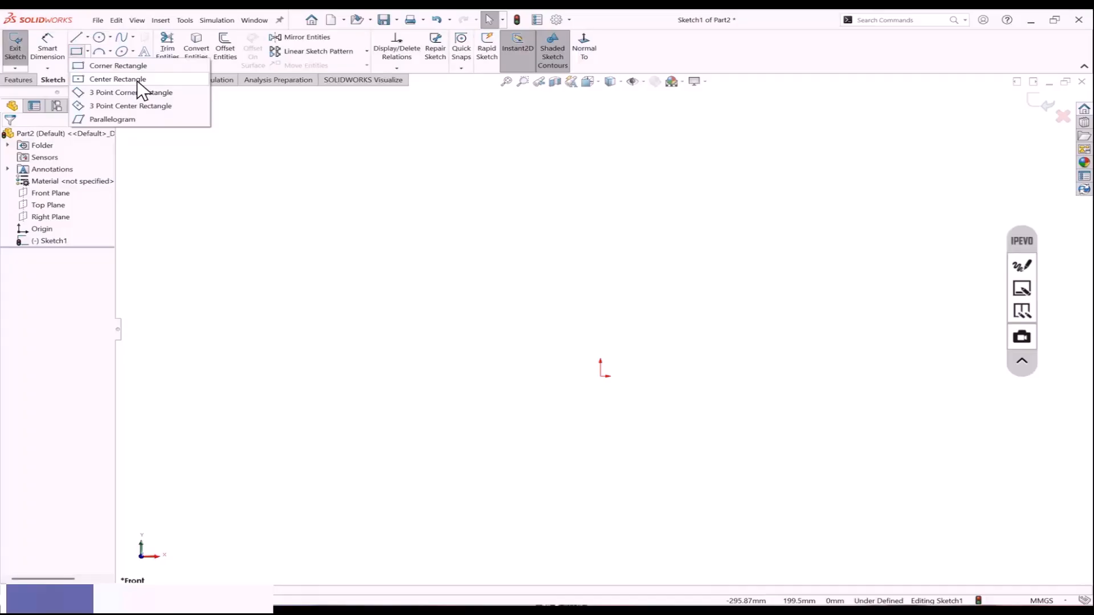
{"action": "left_click", "coordinate": [137, 80]}
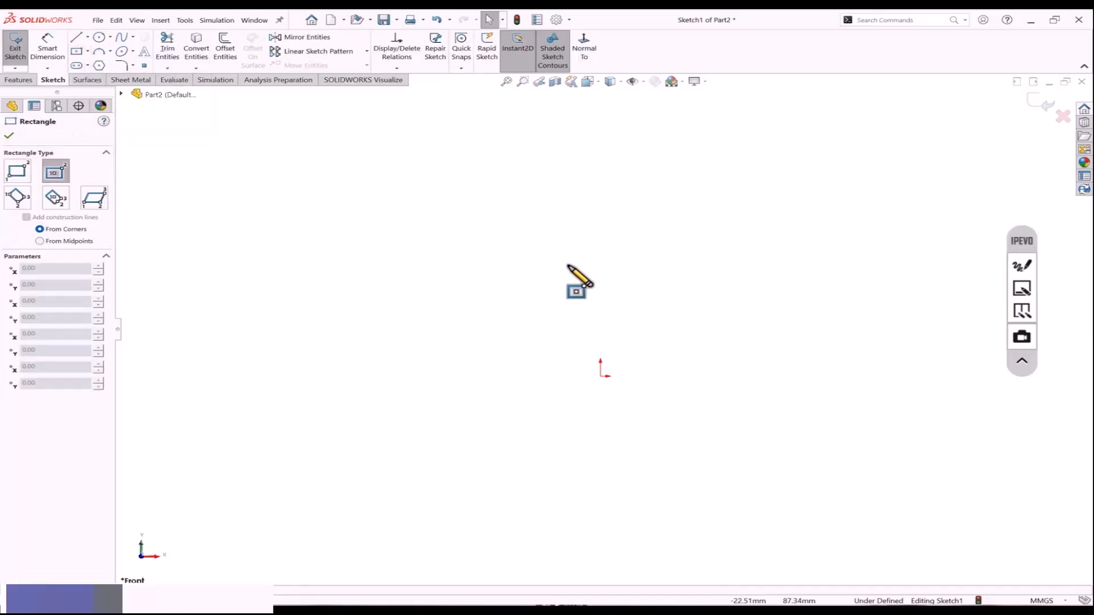
{"action": "left_click", "coordinate": [600, 376]}
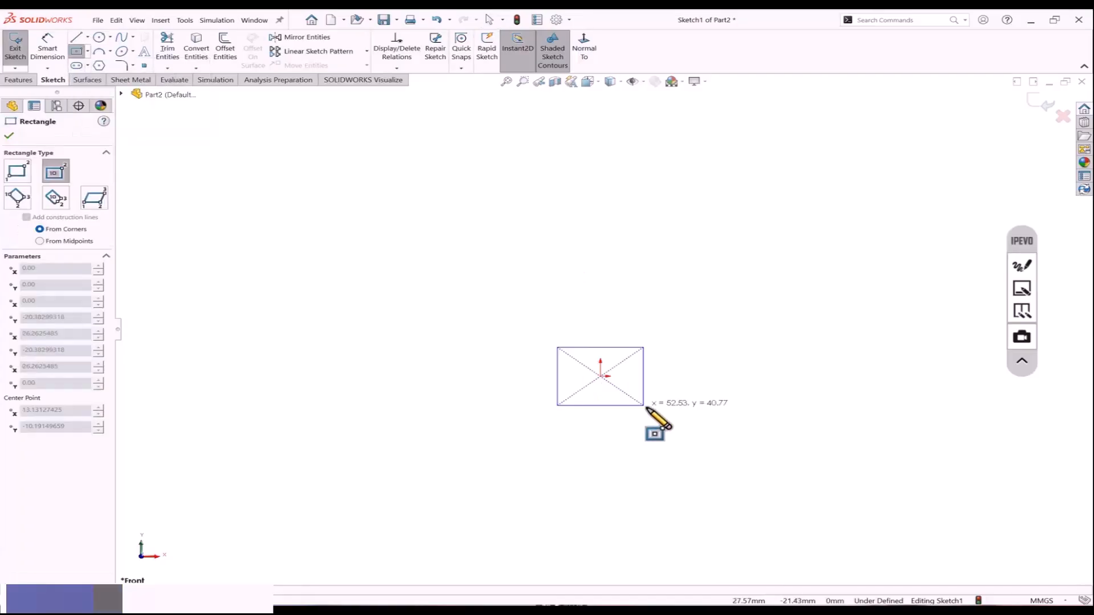
{"action": "left_click", "coordinate": [690, 436]}
{"action": "key", "text": "Escape"}
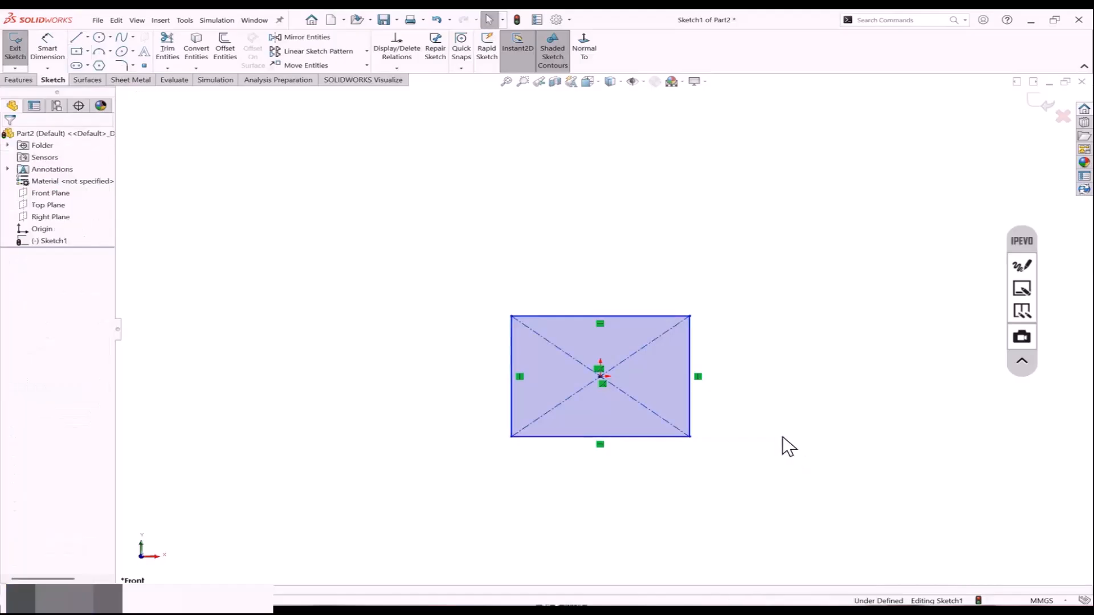
{"action": "scroll", "coordinate": [472, 437], "scroll_direction": "up", "scroll_amount": 2}
{"action": "scroll", "coordinate": [476, 439], "scroll_direction": "down", "scroll_amount": 1}
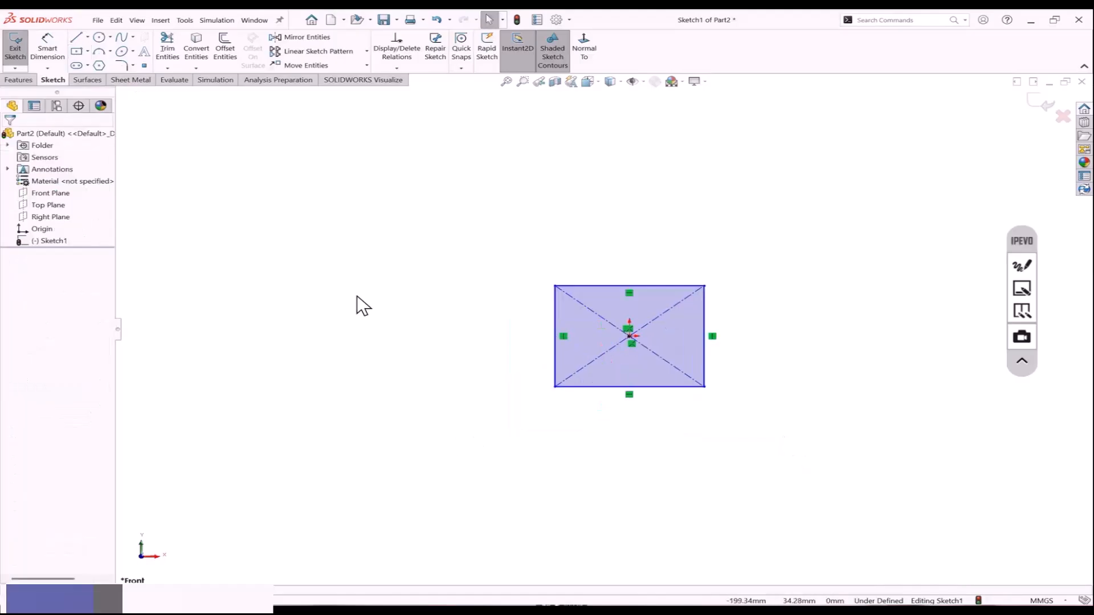
Sketch an upright 3 point corner rectangle about 87 mm wide and 113 mm tall beside the center rectangle, with their bottom edges aligned.
{"action": "left_click", "coordinate": [88, 52]}
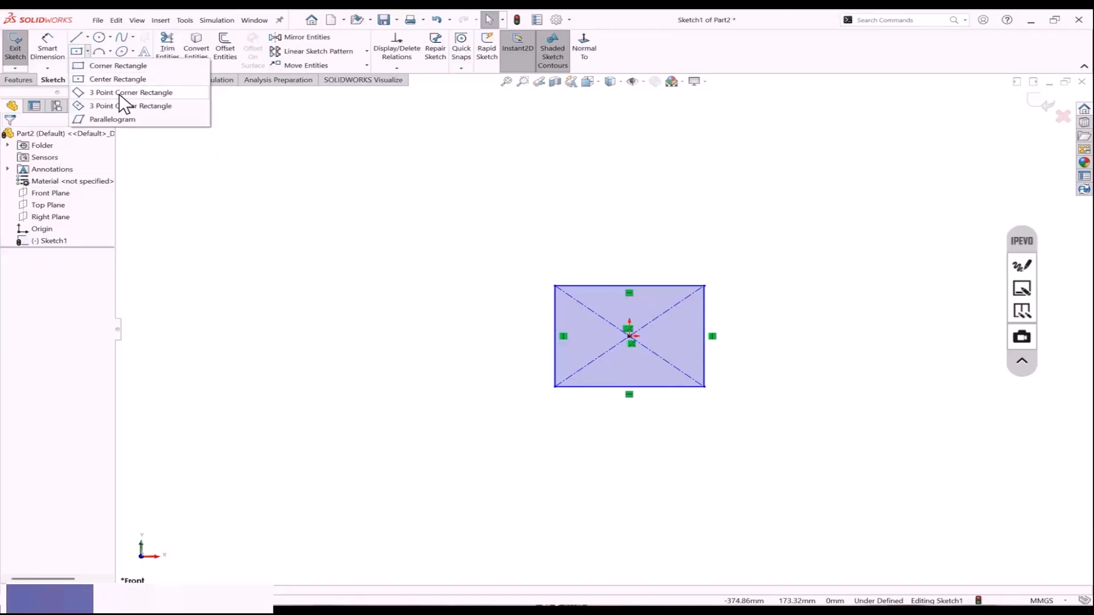
{"action": "left_click", "coordinate": [138, 98]}
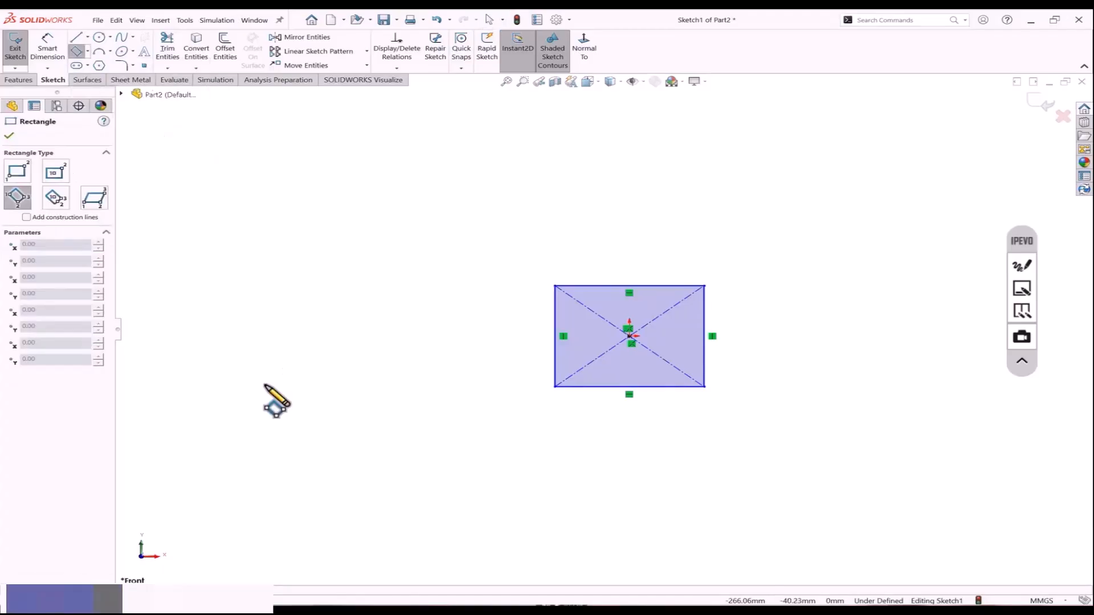
{"action": "left_click", "coordinate": [263, 387]}
{"action": "left_click", "coordinate": [382, 388]}
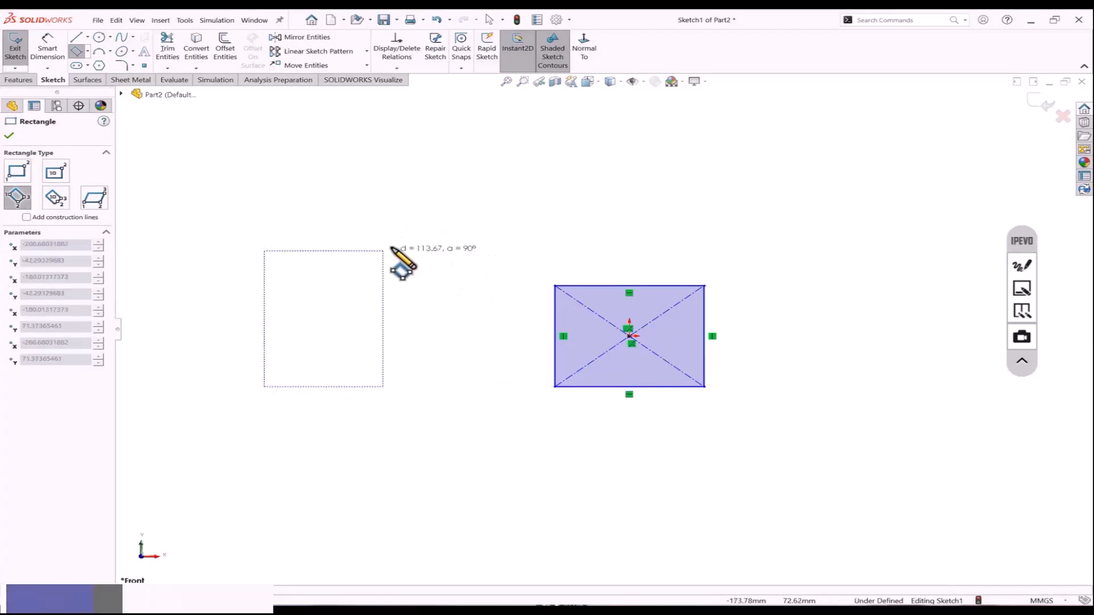
{"action": "left_click", "coordinate": [347, 251]}
{"action": "scroll", "coordinate": [332, 361], "scroll_direction": "up", "scroll_amount": 2}
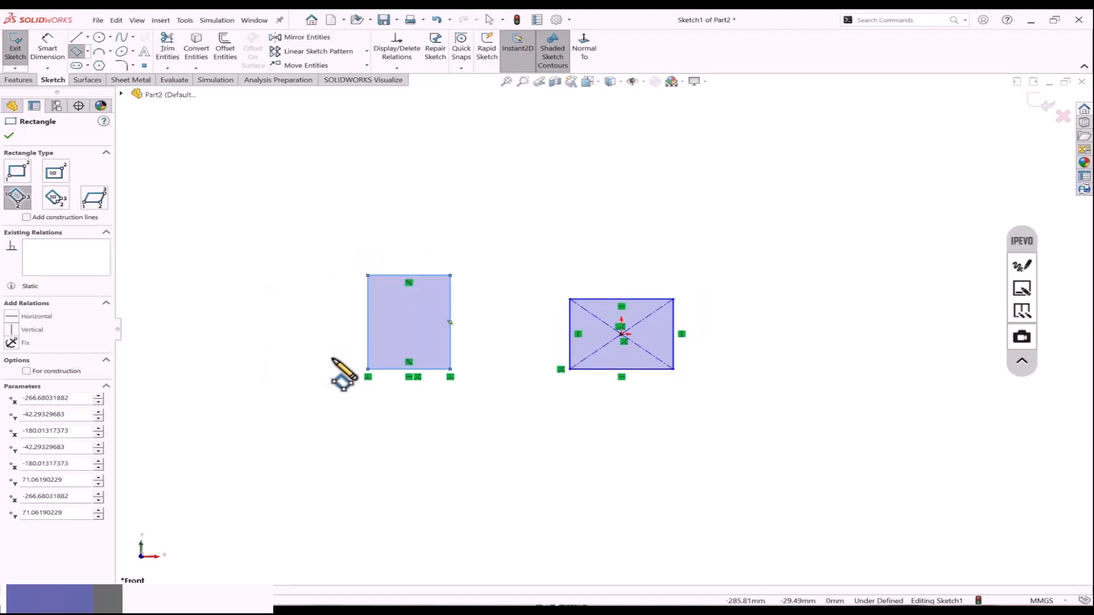
Sketch a tilted 3 point corner rectangle about 107 by 146 mm to the left of the upright one.
{"action": "left_click", "coordinate": [185, 353]}
{"action": "left_click", "coordinate": [273, 325]}
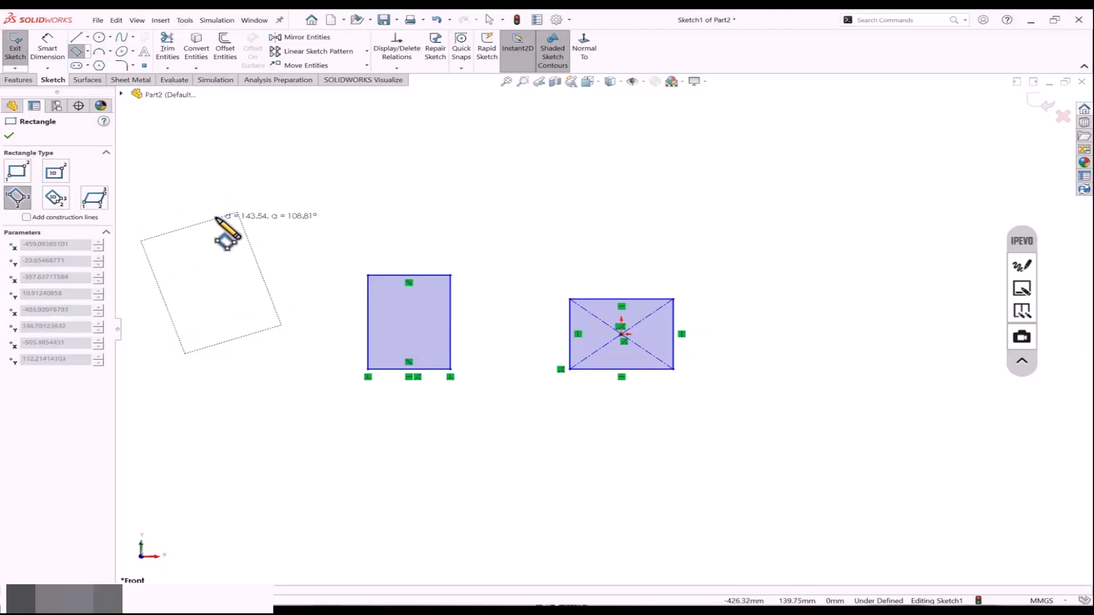
{"action": "left_click", "coordinate": [227, 225]}
{"action": "scroll", "coordinate": [273, 374], "scroll_direction": "up", "scroll_amount": 2}
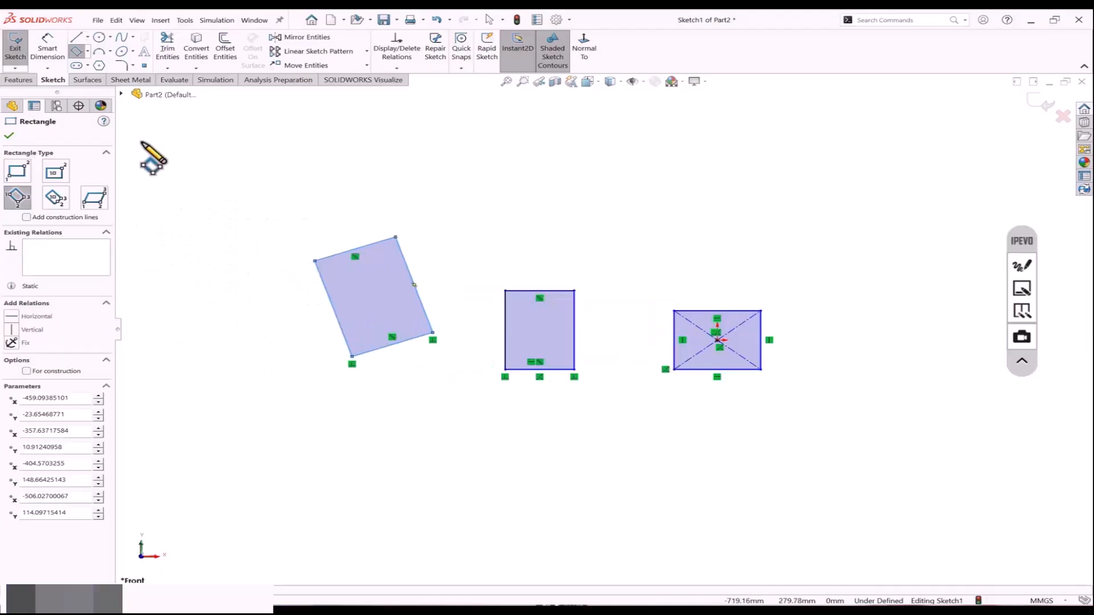
Sketch a tilted 3 point center rectangle about 172 by 221 mm to the left of the other rectangles.
{"action": "left_click", "coordinate": [88, 53]}
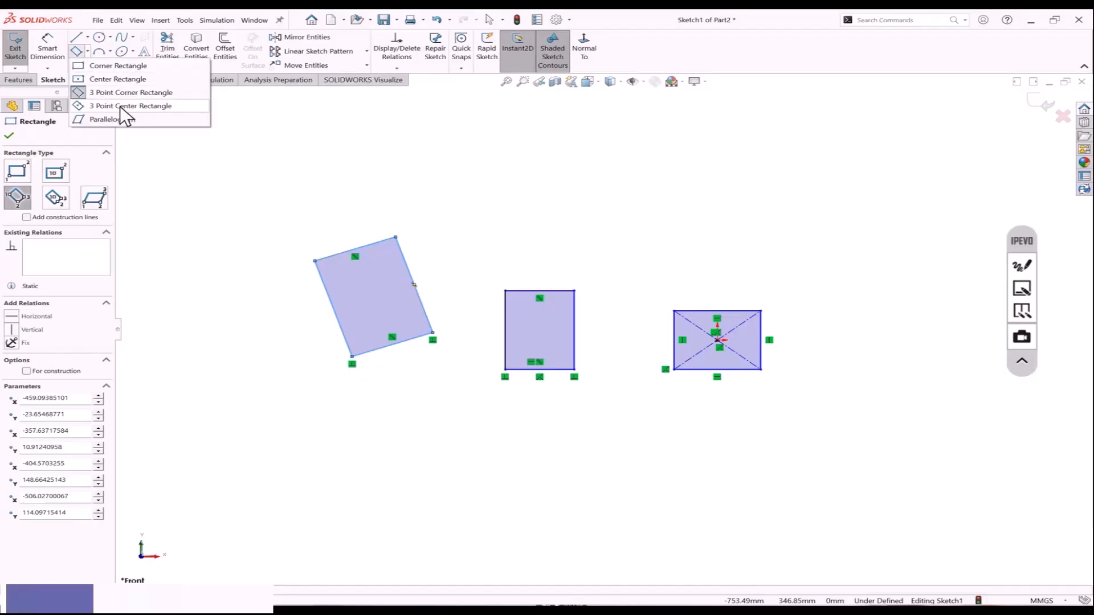
{"action": "left_click", "coordinate": [120, 105]}
{"action": "left_click", "coordinate": [214, 332]}
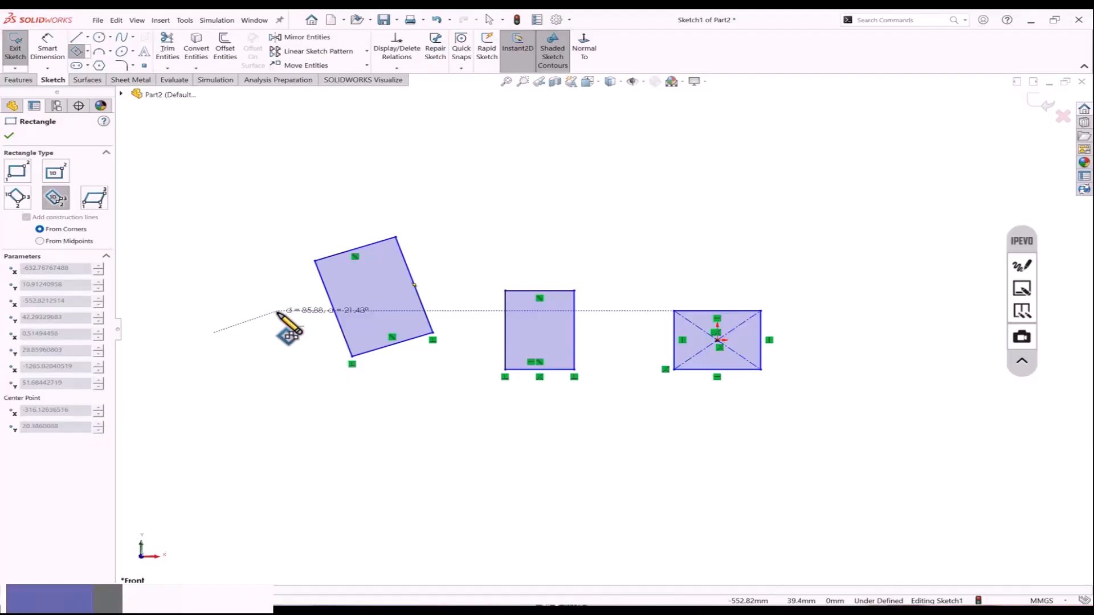
{"action": "left_click", "coordinate": [276, 313]}
{"action": "left_click", "coordinate": [242, 256]}
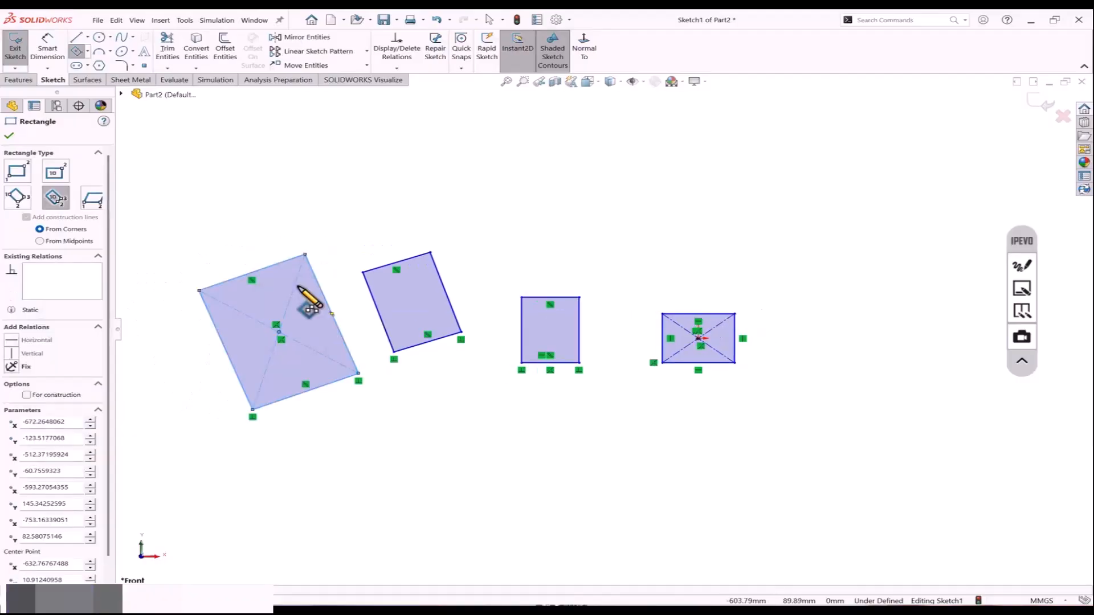
{"action": "key", "text": "Escape"}
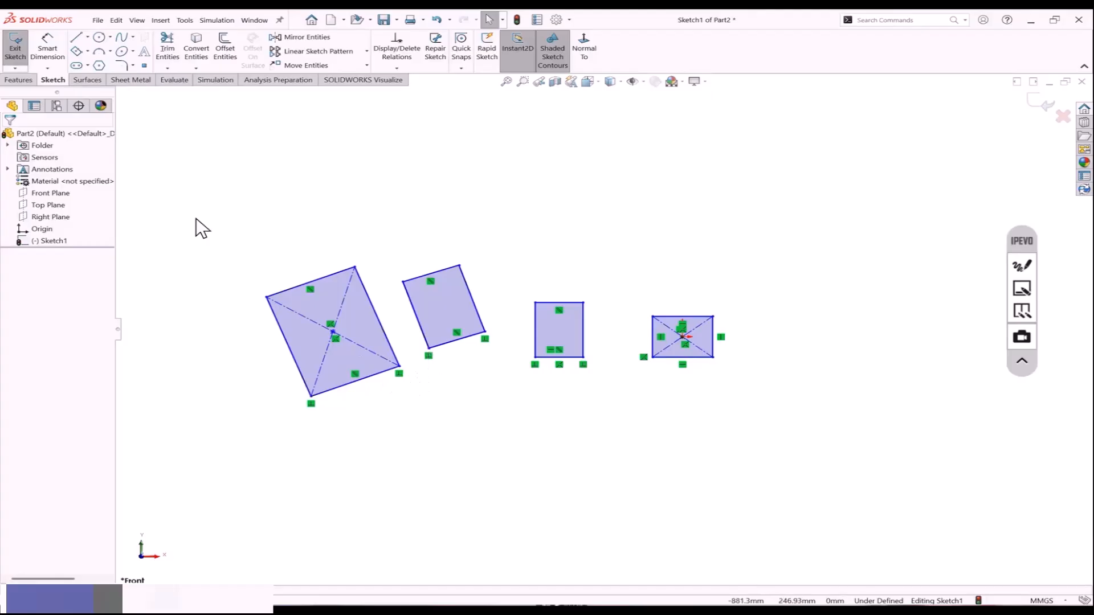
Sketch a parallelogram with a horizontal base about 207 mm long to the left of all the rectangles.
{"action": "left_click", "coordinate": [110, 51]}
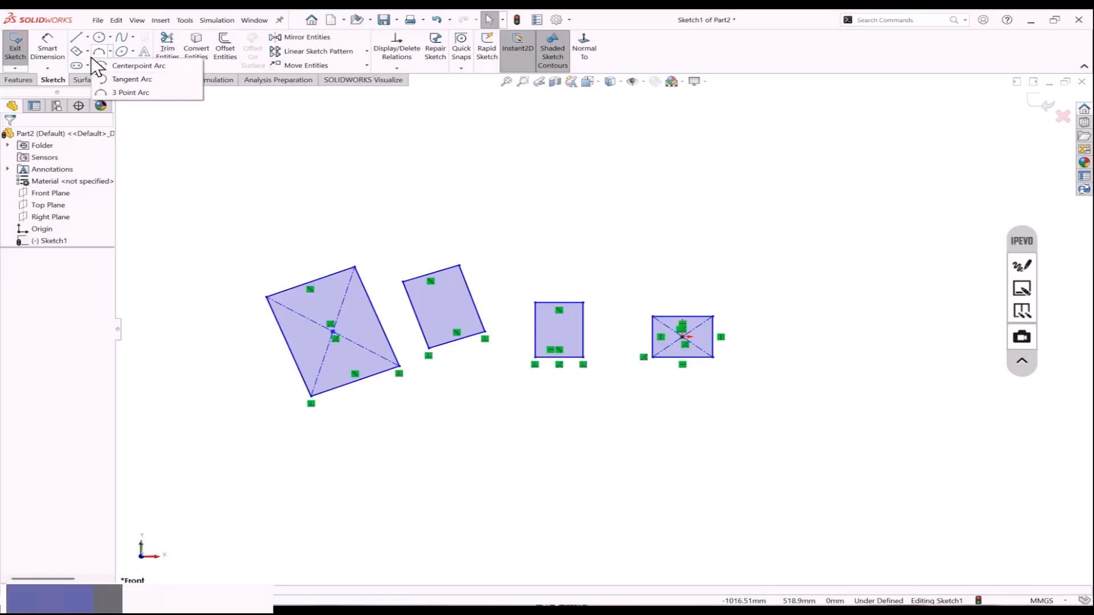
{"action": "left_click", "coordinate": [88, 52]}
{"action": "left_click", "coordinate": [110, 120]}
{"action": "scroll", "coordinate": [301, 288], "scroll_direction": "up", "scroll_amount": 2}
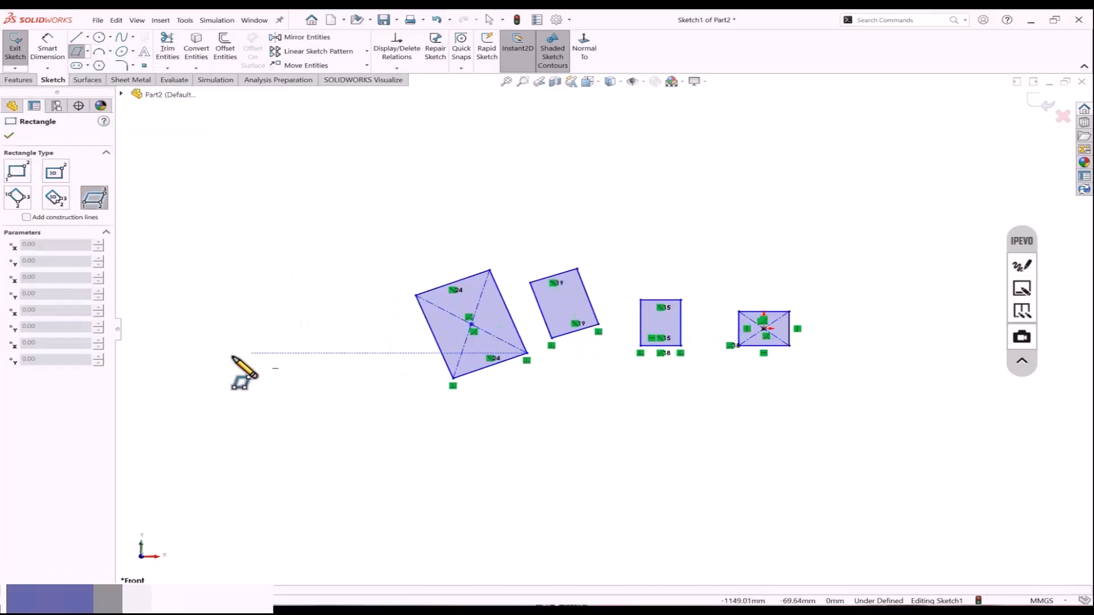
{"action": "left_click", "coordinate": [323, 353]}
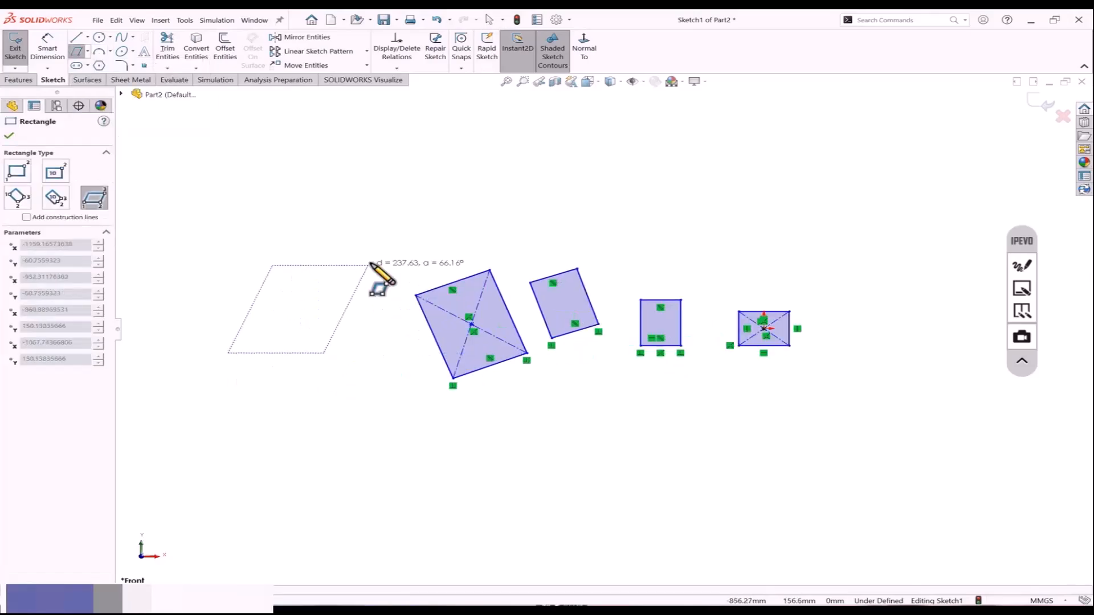
{"action": "left_click", "coordinate": [377, 251]}
{"action": "key", "text": "Escape"}
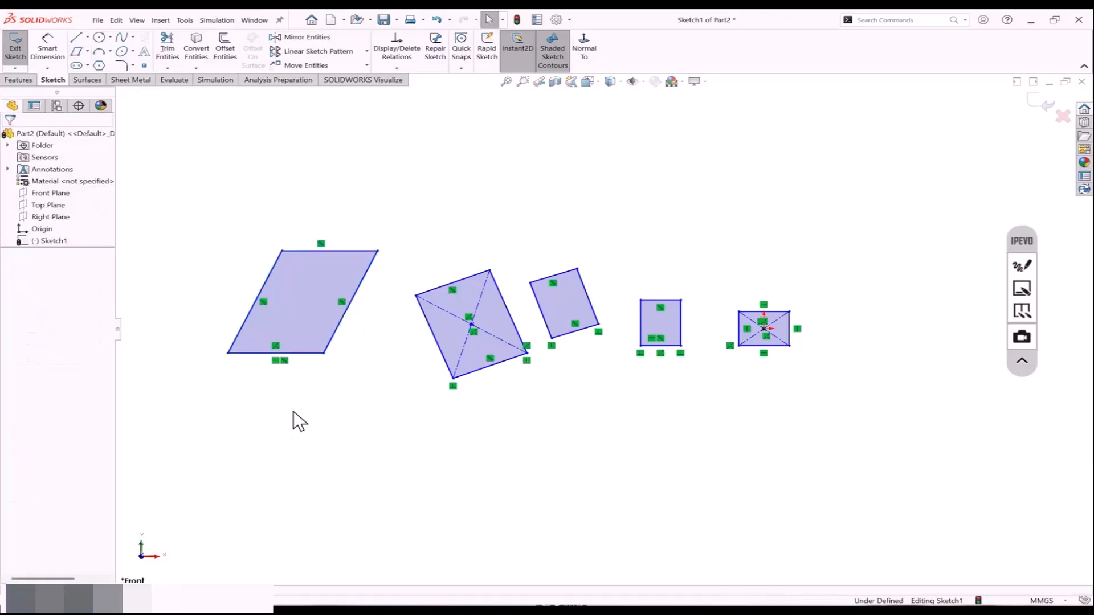
Delete the parallelogram and all four rectangles from the sketch.
{"action": "mouse_move", "coordinate": [175, 197]}
{"action": "left_mouse_down"}
{"action": "mouse_move", "coordinate": [691, 391]}
{"action": "mouse_move", "coordinate": [888, 442]}
{"action": "left_mouse_up"}
{"action": "key", "text": "Delete"}
{"action": "scroll", "coordinate": [863, 331], "scroll_direction": "down", "scroll_amount": 5}
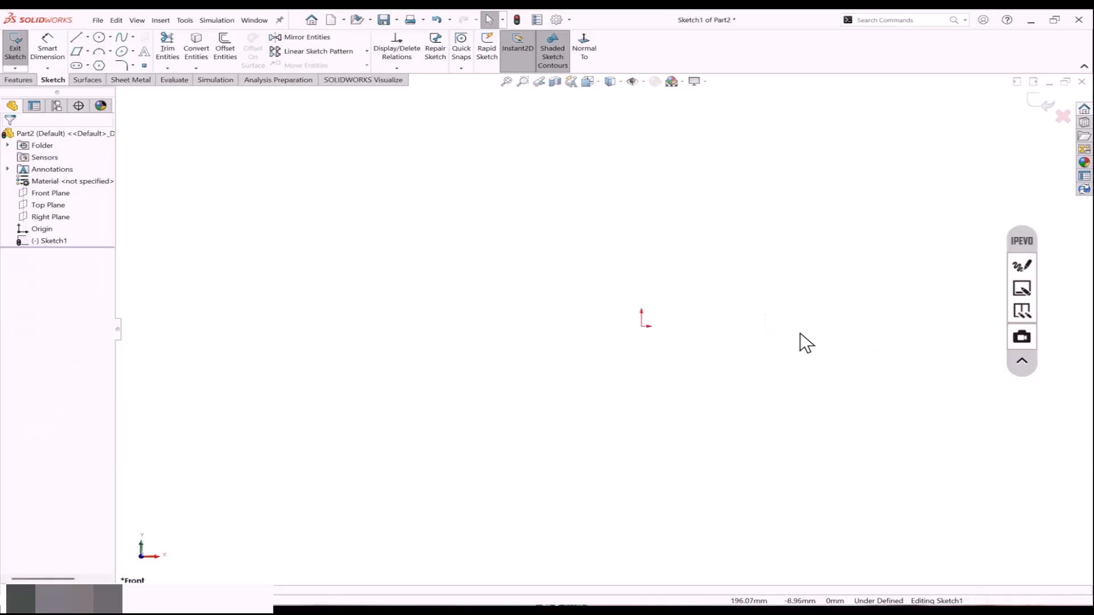
{"action": "left_click", "coordinate": [87, 52]}
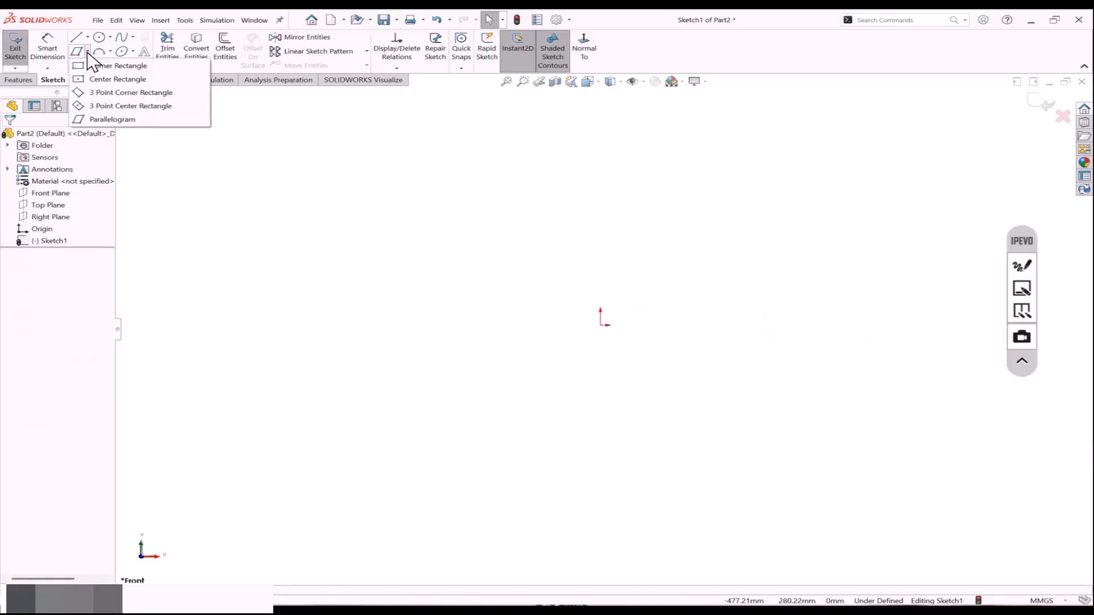
{"action": "left_click", "coordinate": [133, 114]}
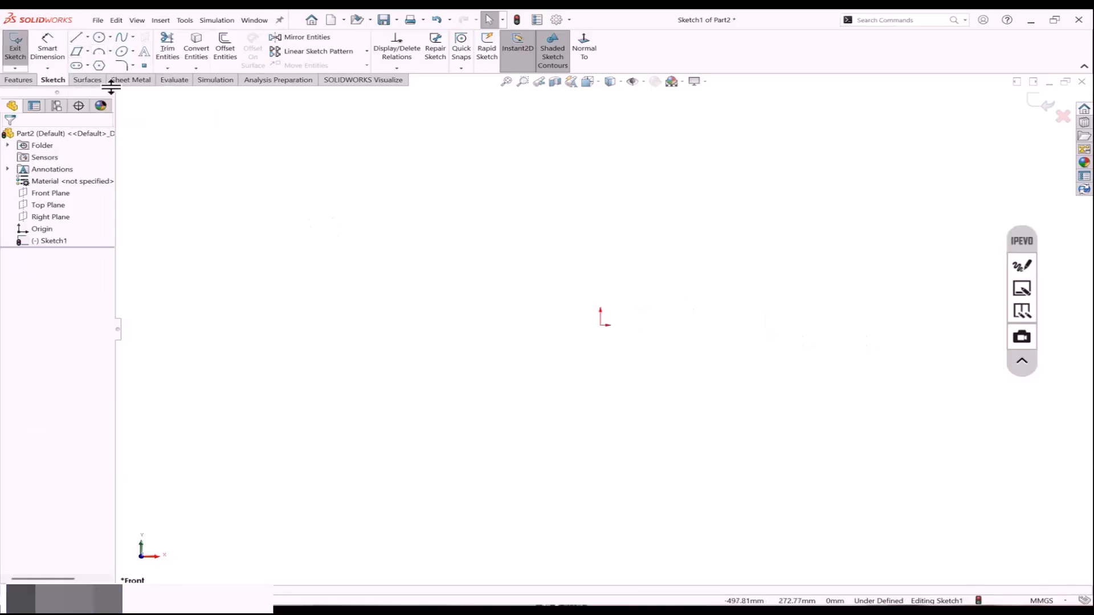
Sketch a horizontal straight slot from the origin, about 132 mm between centers and 98 mm wide, and enable automatic slot dimensions.
{"action": "left_click", "coordinate": [88, 66]}
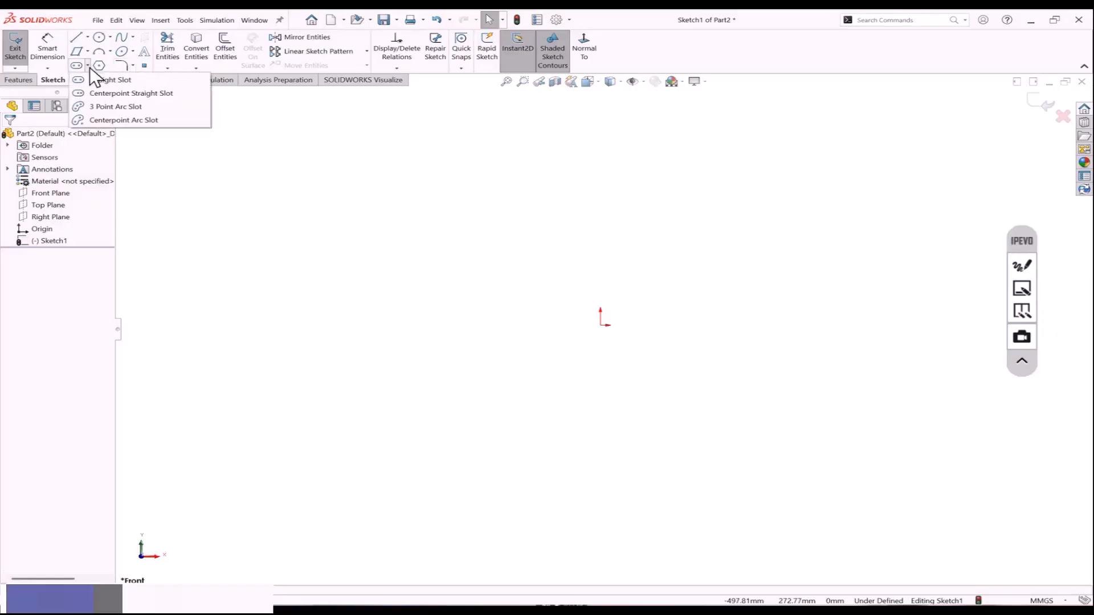
{"action": "left_click", "coordinate": [132, 81]}
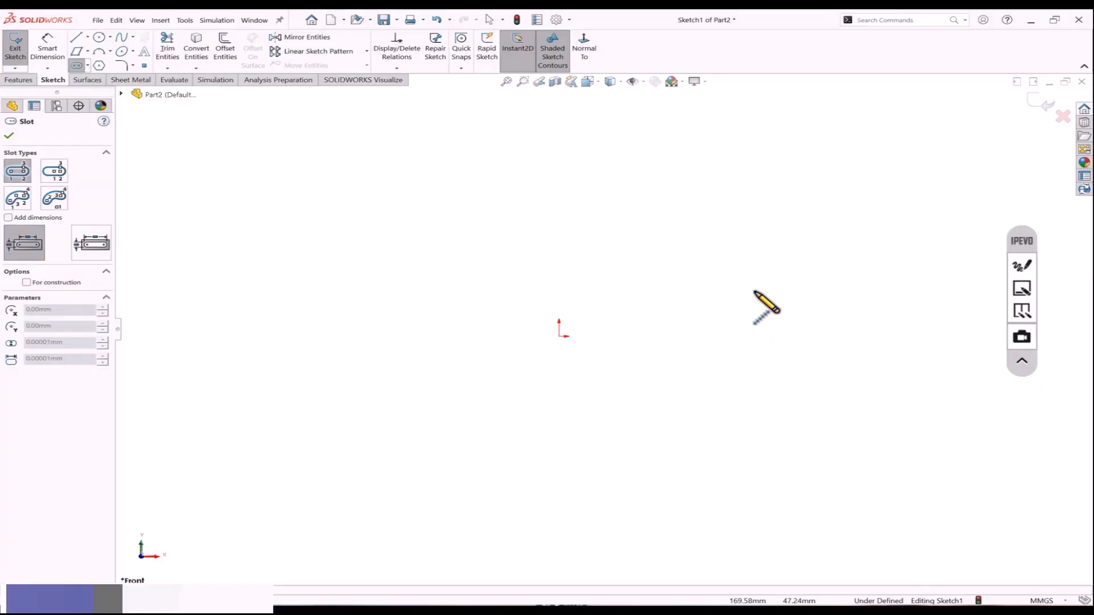
{"action": "left_click", "coordinate": [560, 336]}
{"action": "left_click", "coordinate": [713, 336]}
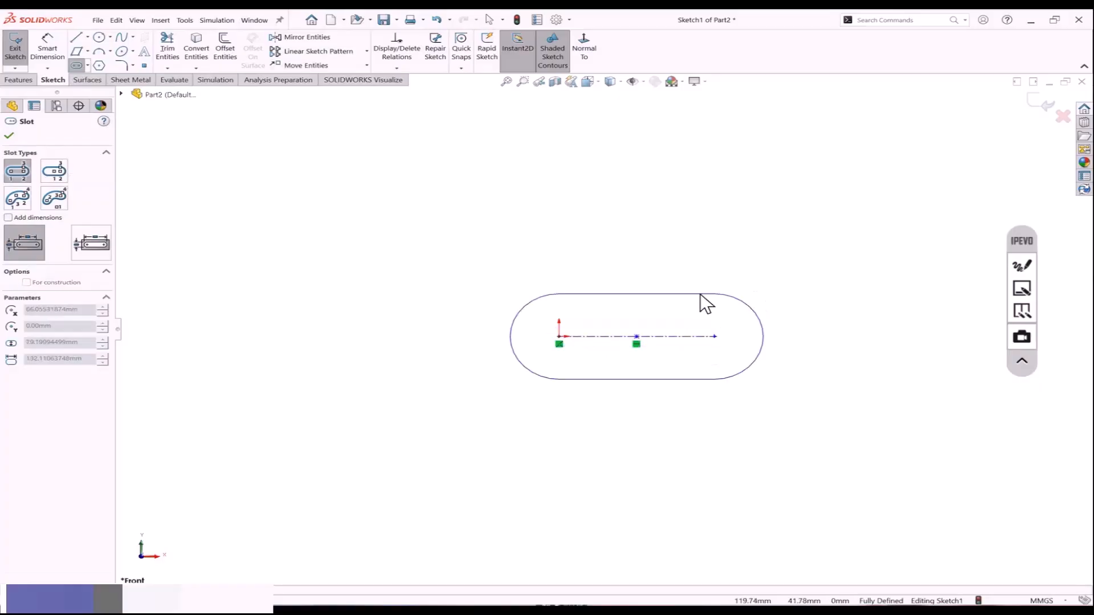
{"action": "left_click", "coordinate": [615, 298]}
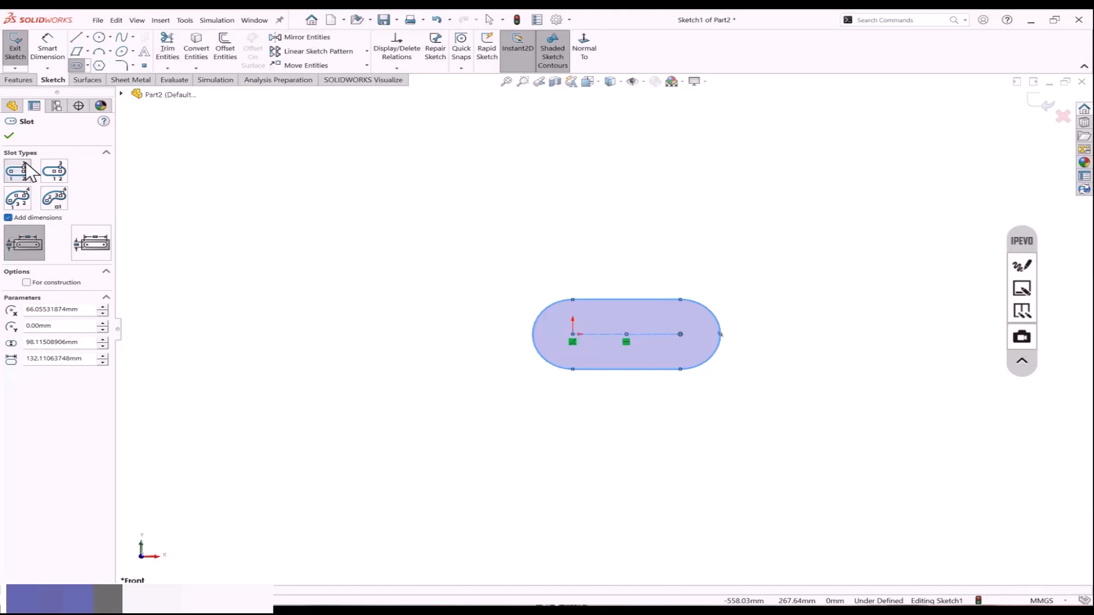
{"action": "left_click", "coordinate": [9, 136]}
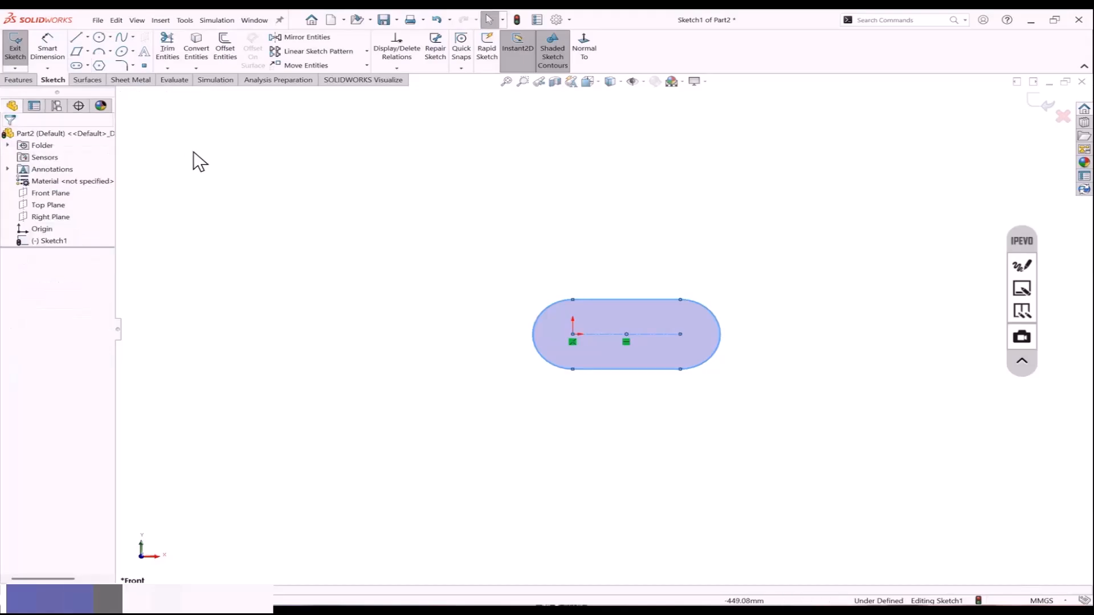
Sketch a second, automatically dimensioned straight slot left of the first, about 150 mm between centers and 104 mm wide, level with the origin.
{"action": "left_click", "coordinate": [76, 65]}
{"action": "left_click", "coordinate": [273, 334]}
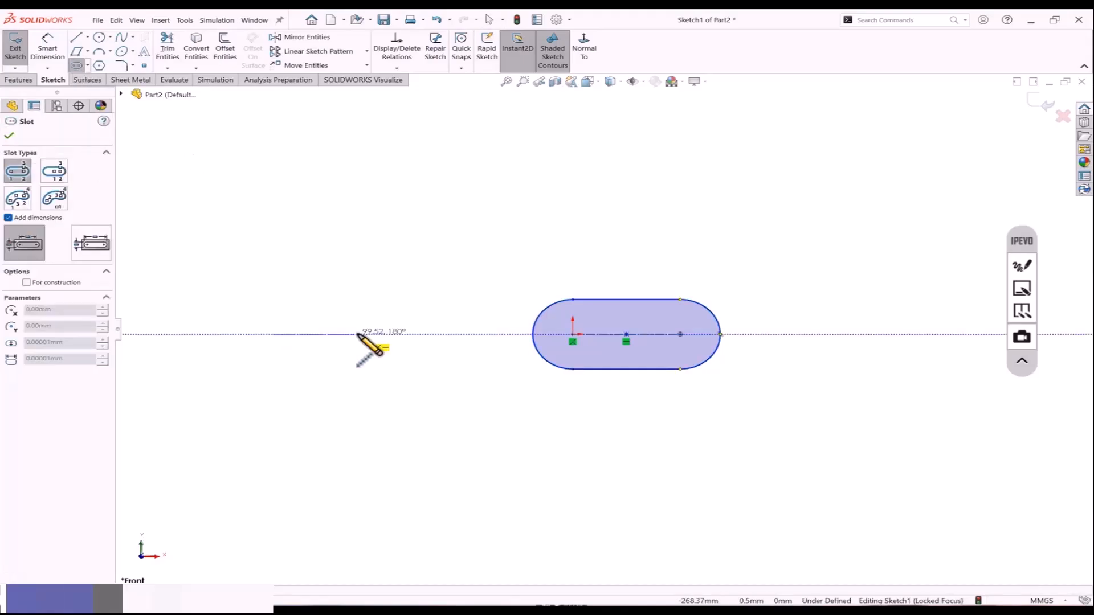
{"action": "left_click", "coordinate": [396, 334]}
{"action": "left_click", "coordinate": [392, 303]}
{"action": "scroll", "coordinate": [470, 265], "scroll_direction": "up", "scroll_amount": 2}
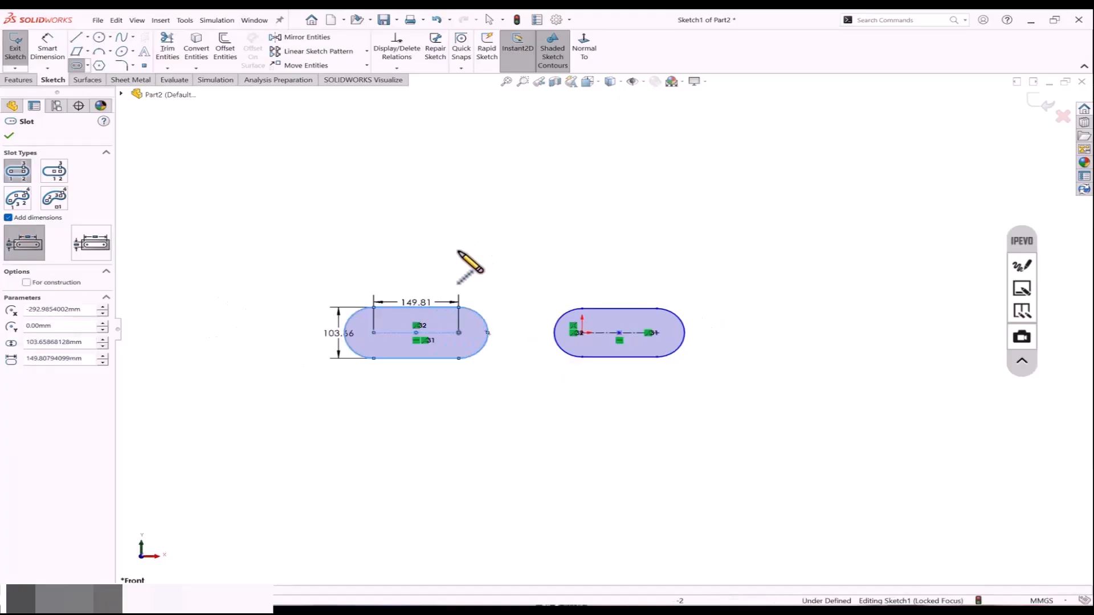
{"action": "scroll", "coordinate": [488, 334], "scroll_direction": "down", "scroll_amount": 1}
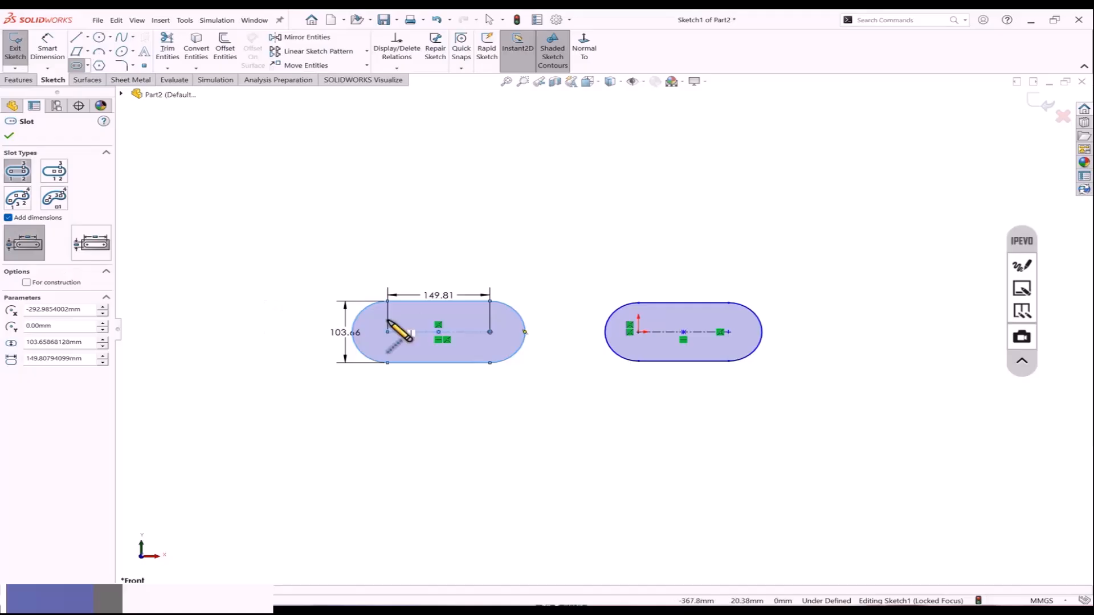
Switch the dimensioned slot repeatedly between overall length and center to center dimensioning, finishing on center to center, and accept the slot.
{"action": "left_click", "coordinate": [92, 245]}
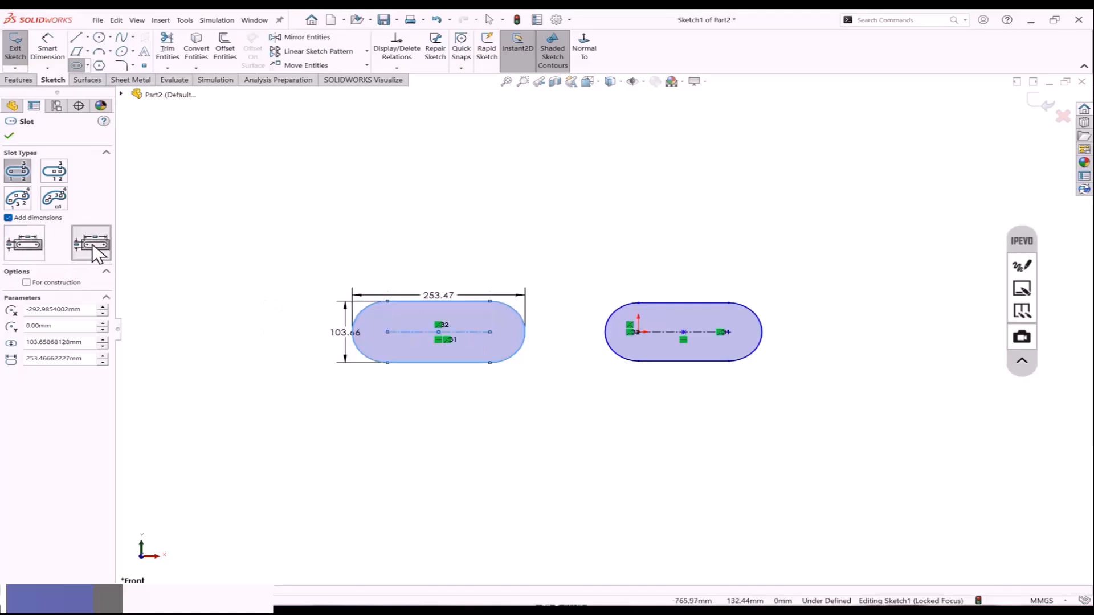
{"action": "left_click", "coordinate": [24, 244]}
{"action": "left_click", "coordinate": [91, 245]}
{"action": "left_click", "coordinate": [41, 243]}
{"action": "left_click", "coordinate": [94, 249]}
{"action": "left_click", "coordinate": [41, 245]}
{"action": "left_click", "coordinate": [9, 135]}
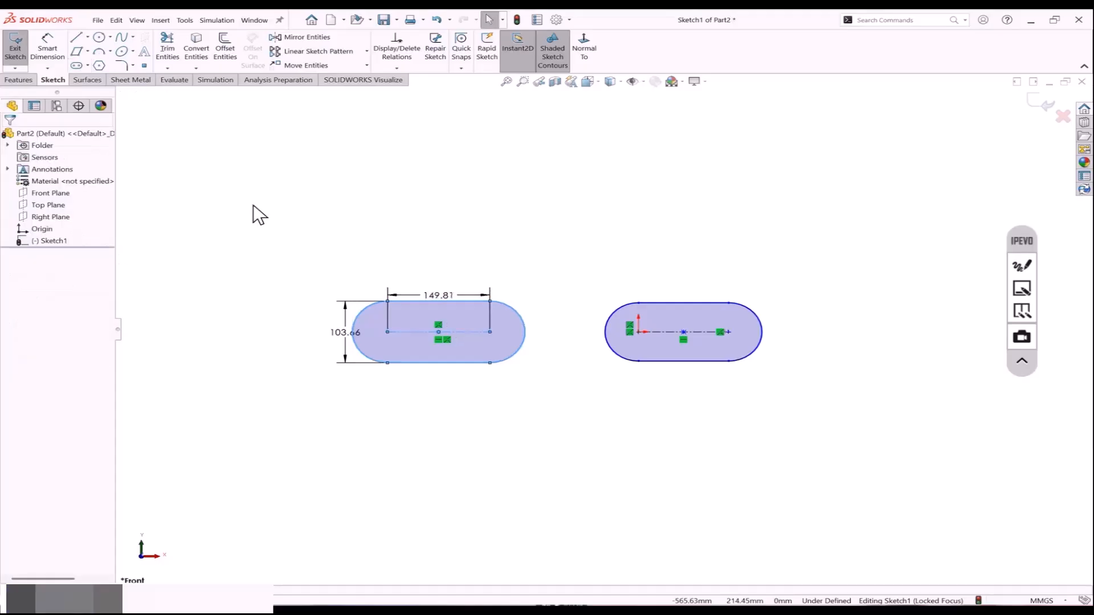
Turn off automatic slot dimensions and set the slot type to centerpoint straight slot.
{"action": "left_click", "coordinate": [77, 65]}
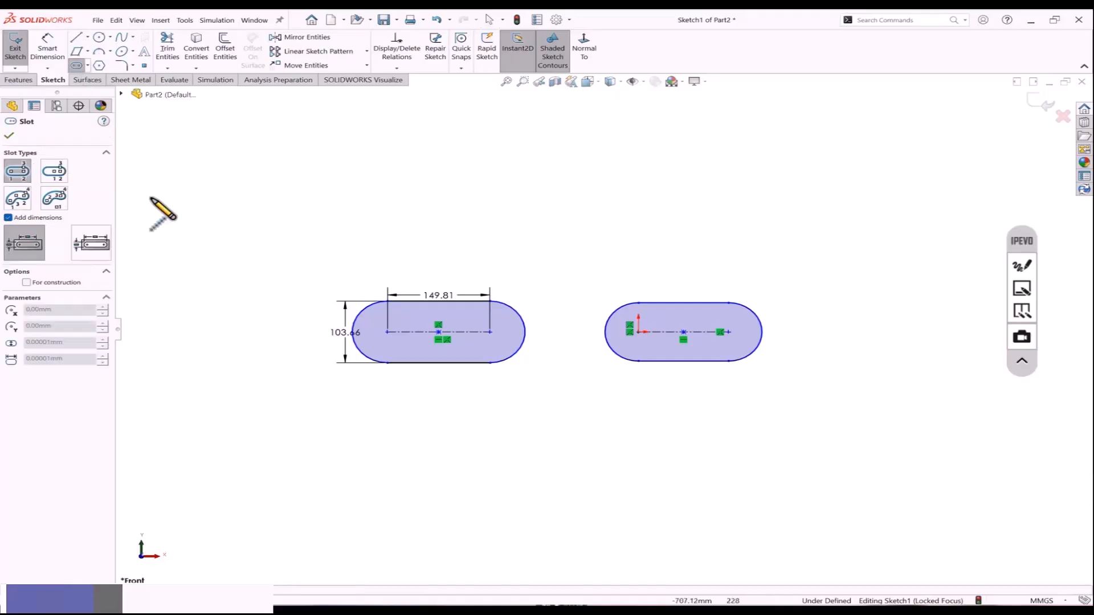
{"action": "left_click", "coordinate": [14, 219]}
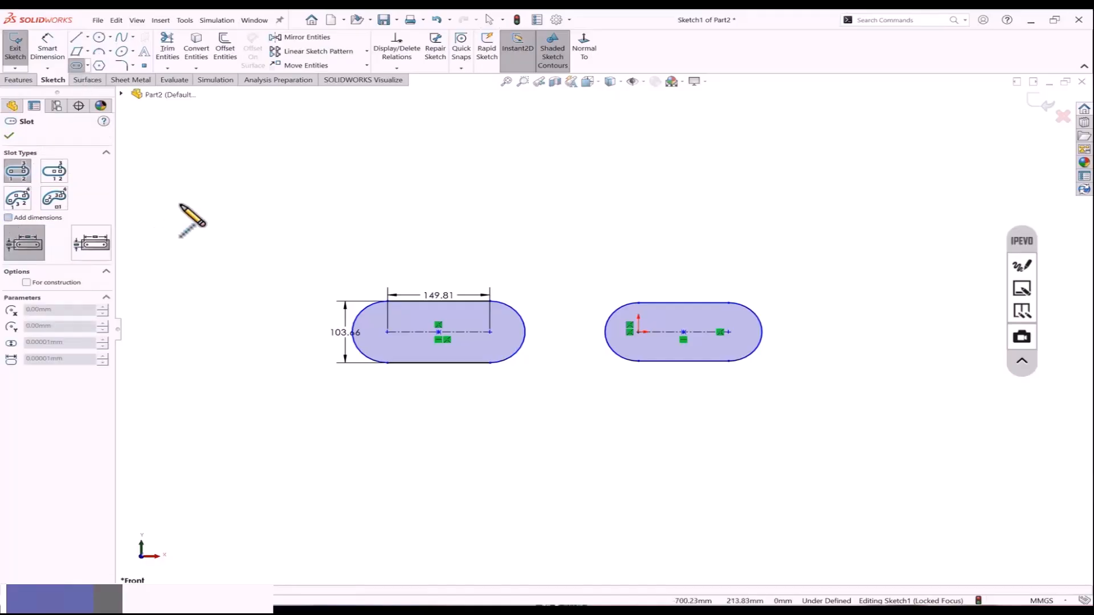
{"action": "left_click", "coordinate": [55, 172]}
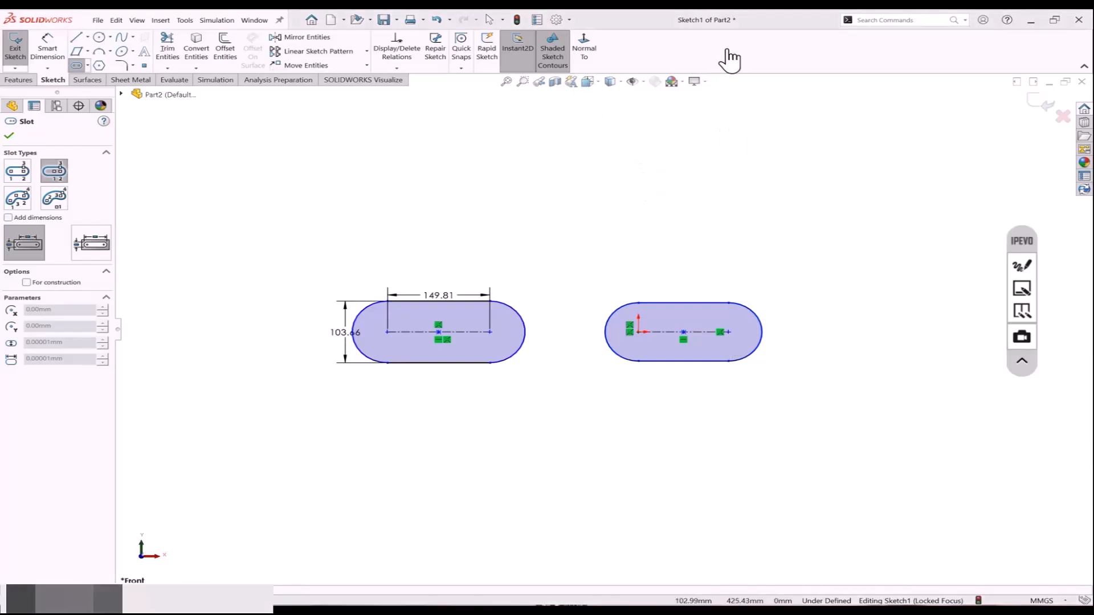
{"action": "left_click", "coordinate": [857, 53]}
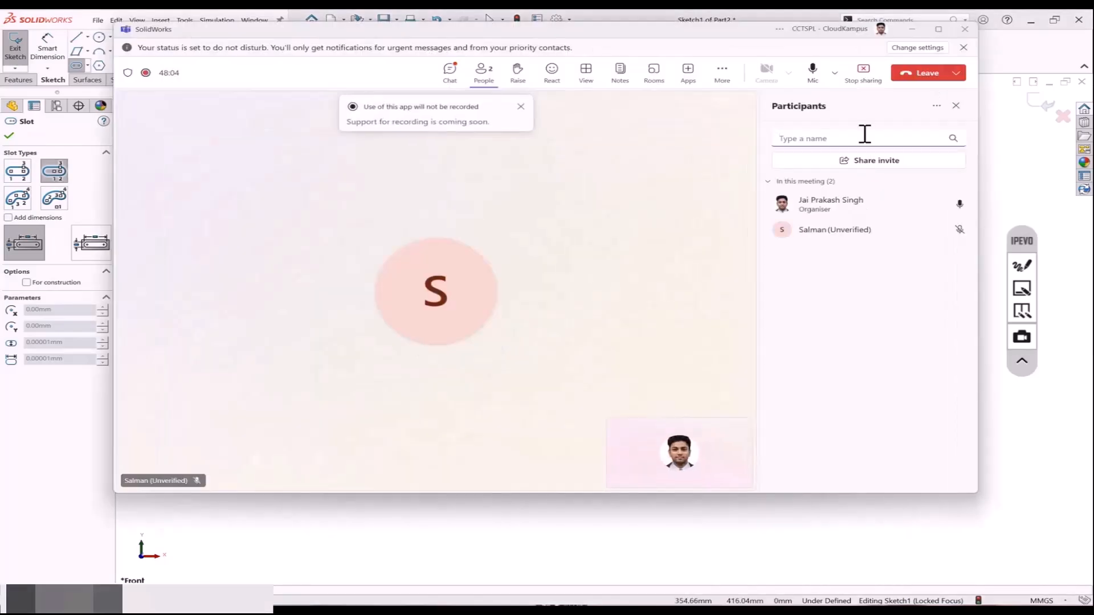
{"action": "left_click", "coordinate": [912, 29]}
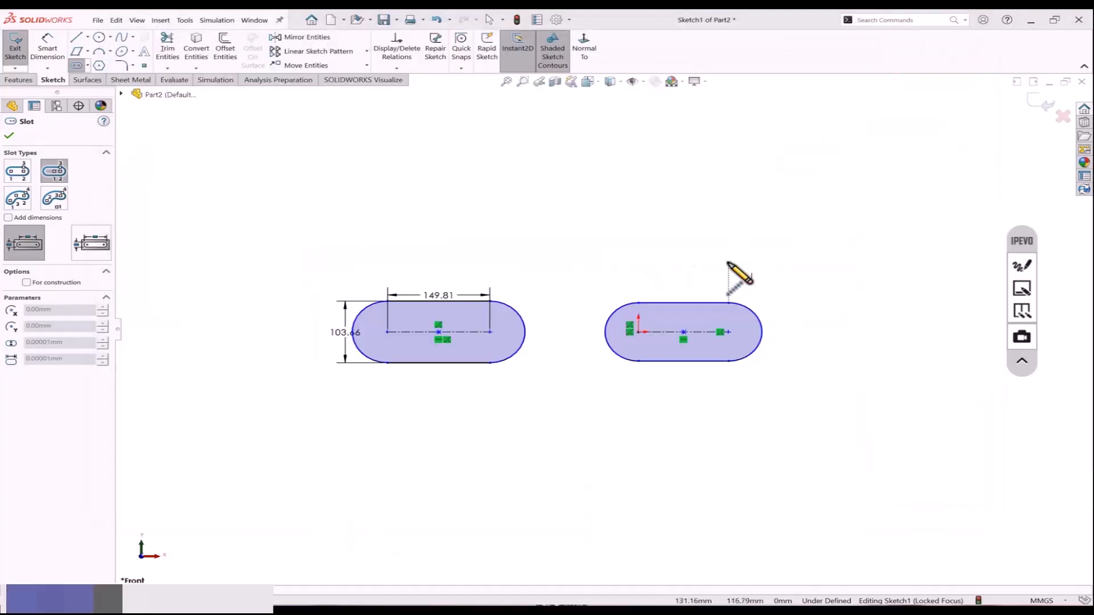
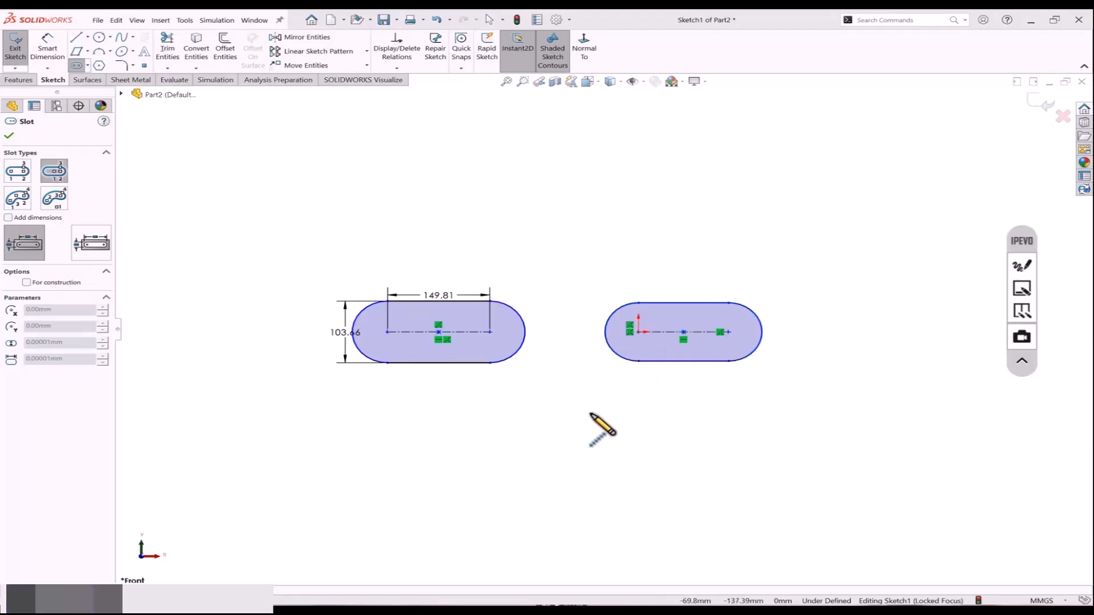
Delete both straight slots and their dimensions from the sketch.
{"action": "left_click_drag", "start_coordinate": [302, 251], "coordinate": [901, 430]}
{"action": "key", "text": "Escape"}
{"action": "left_click_drag", "start_coordinate": [794, 272], "coordinate": [415, 411]}
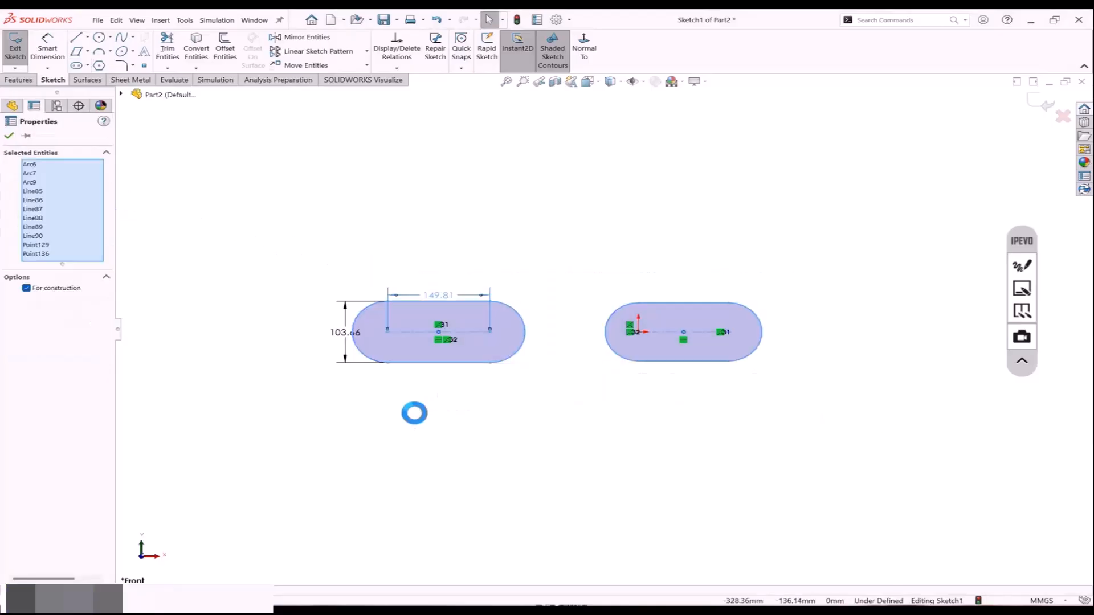
{"action": "key", "text": "Delete"}
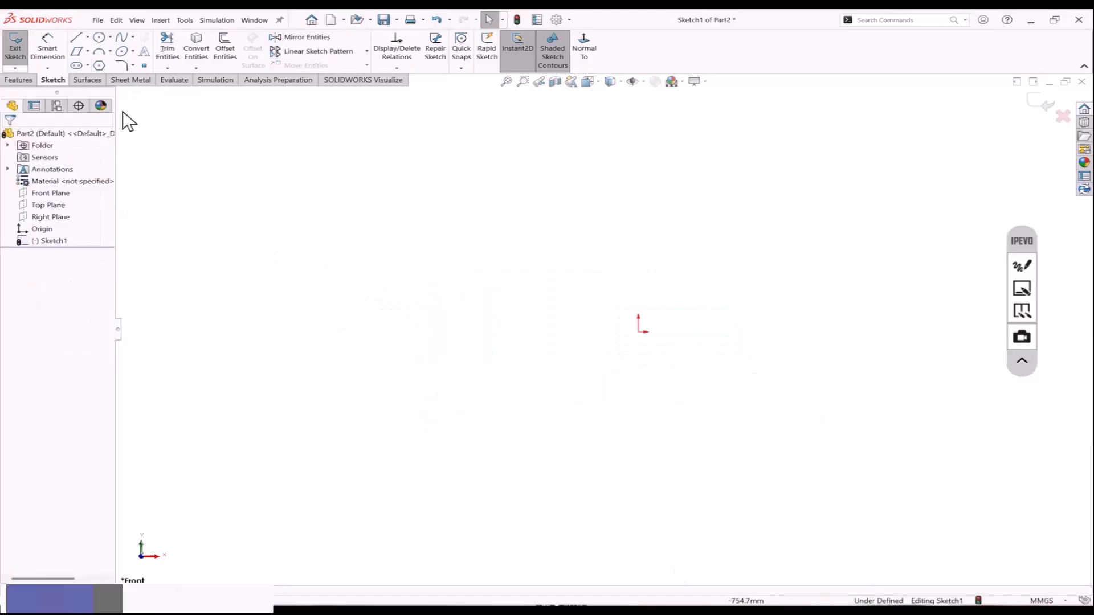
Sketch an undimensioned horizontal straight slot ending at the origin, about 263 mm between centers and 177 mm wide.
{"action": "left_click", "coordinate": [88, 65]}
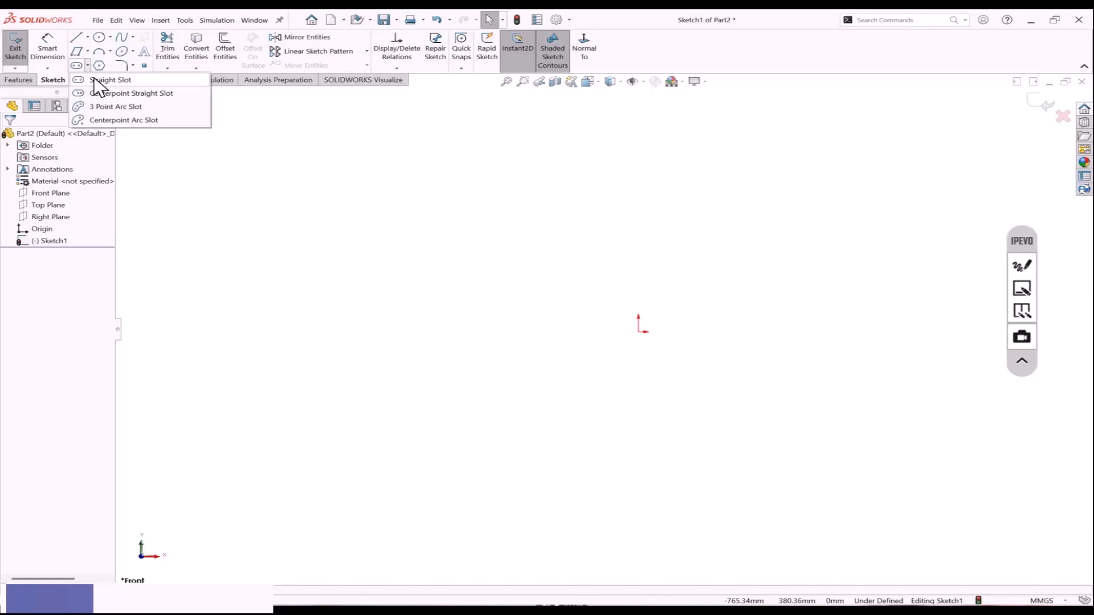
{"action": "left_click", "coordinate": [117, 83]}
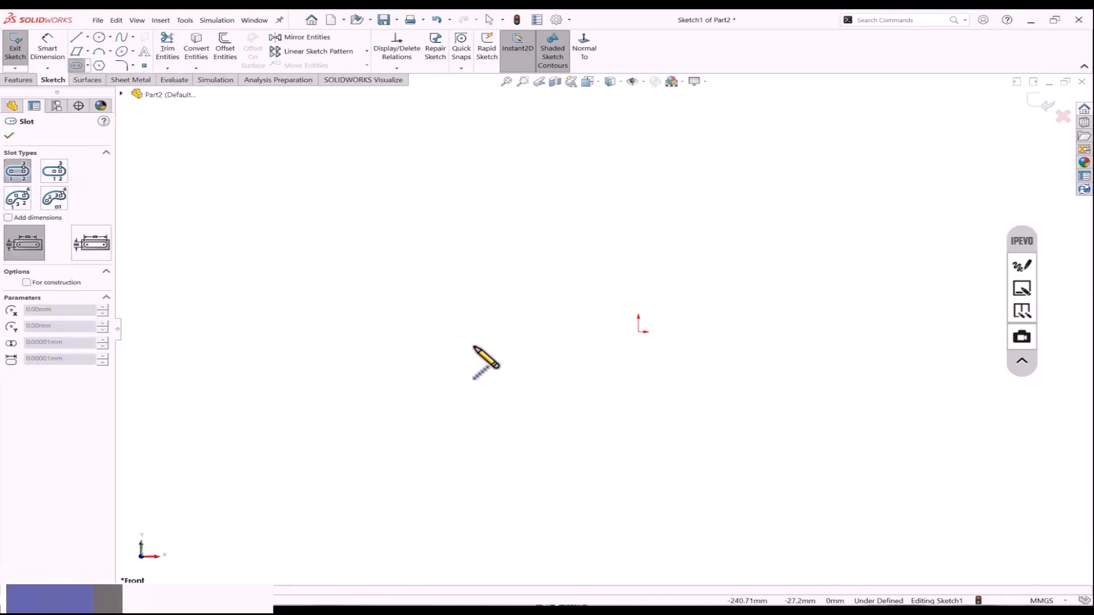
{"action": "left_click", "coordinate": [458, 332]}
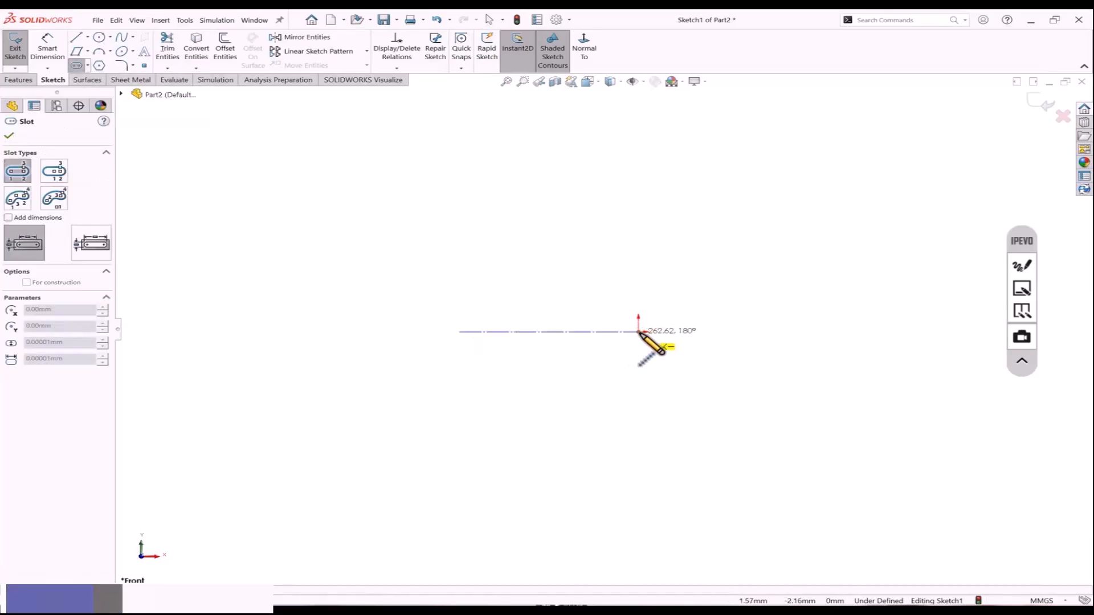
{"action": "left_click", "coordinate": [638, 331]}
{"action": "left_click", "coordinate": [627, 385]}
{"action": "scroll", "coordinate": [516, 402], "scroll_direction": "up", "scroll_amount": 2}
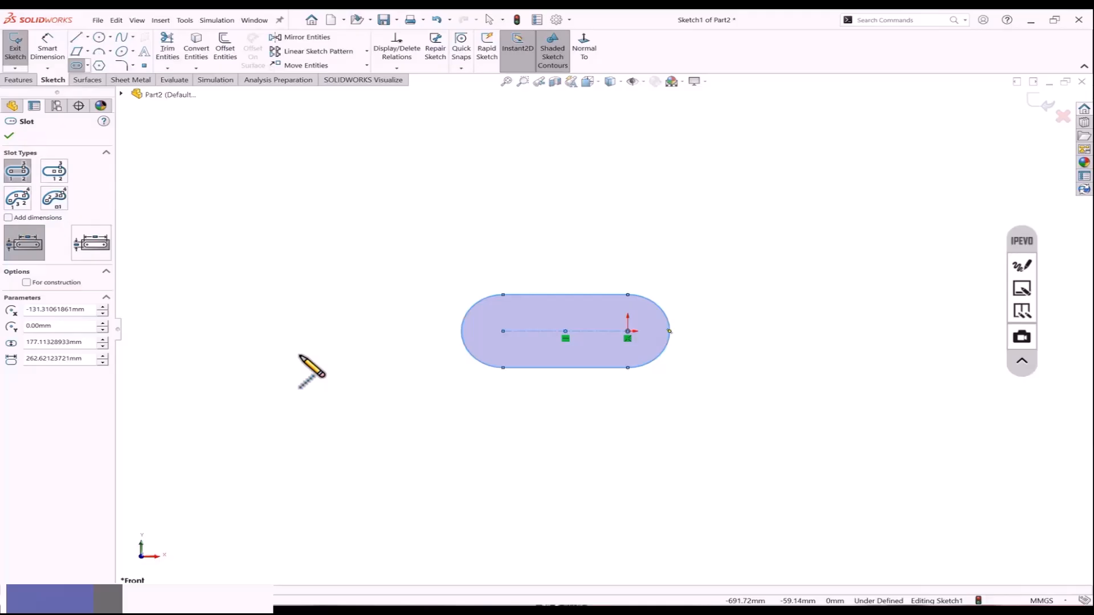
Sketch an automatically dimensioned horizontal straight slot above and left of the first, about 278 mm between centers and 180 mm wide.
{"action": "left_click", "coordinate": [76, 66]}
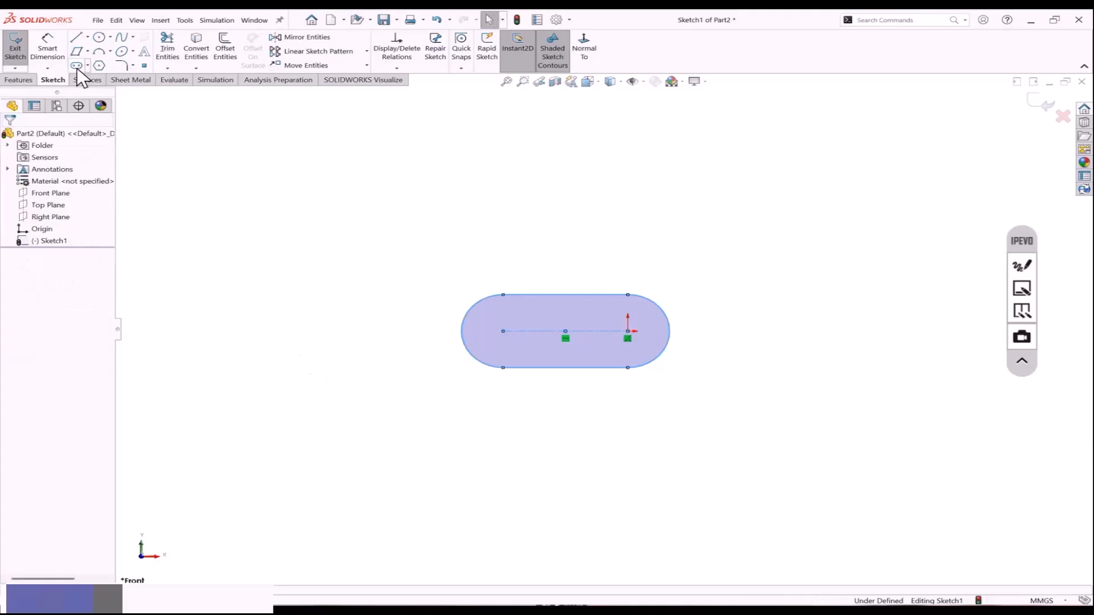
{"action": "left_click", "coordinate": [77, 65]}
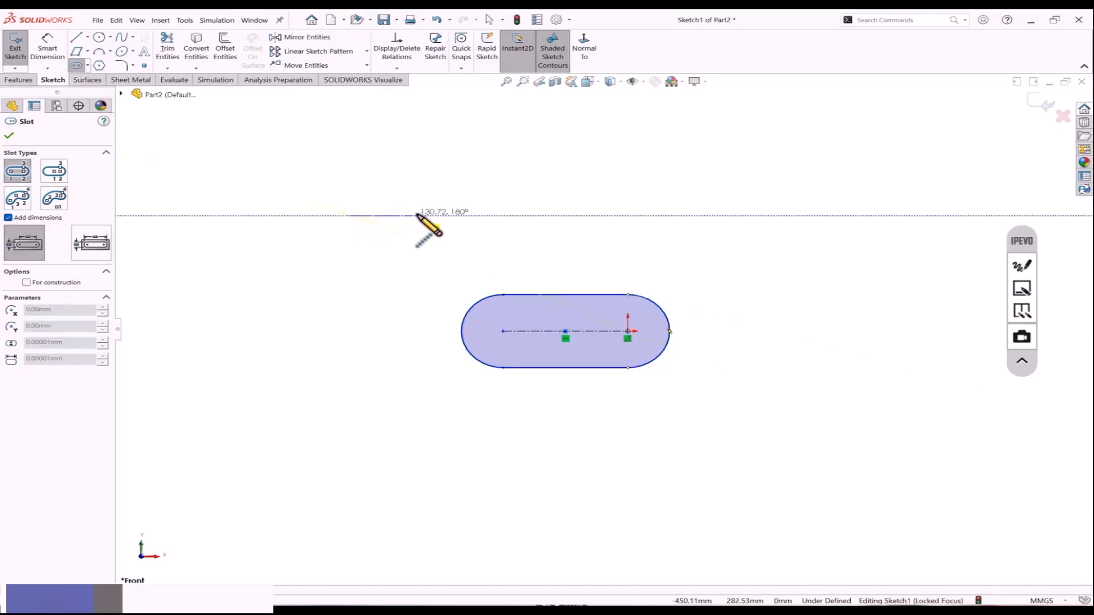
{"action": "left_click", "coordinate": [482, 215]}
{"action": "left_click", "coordinate": [475, 253]}
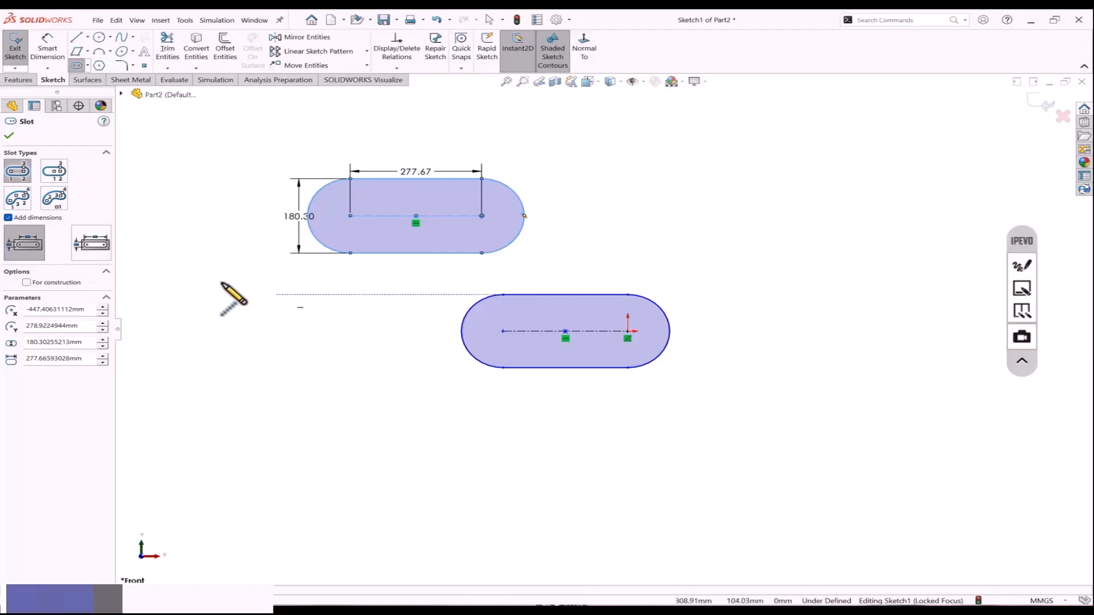
Compare the upper slot's two length dimensioning types, finish on overall length, and accept the slot.
{"action": "left_click", "coordinate": [91, 242]}
{"action": "left_click", "coordinate": [25, 244]}
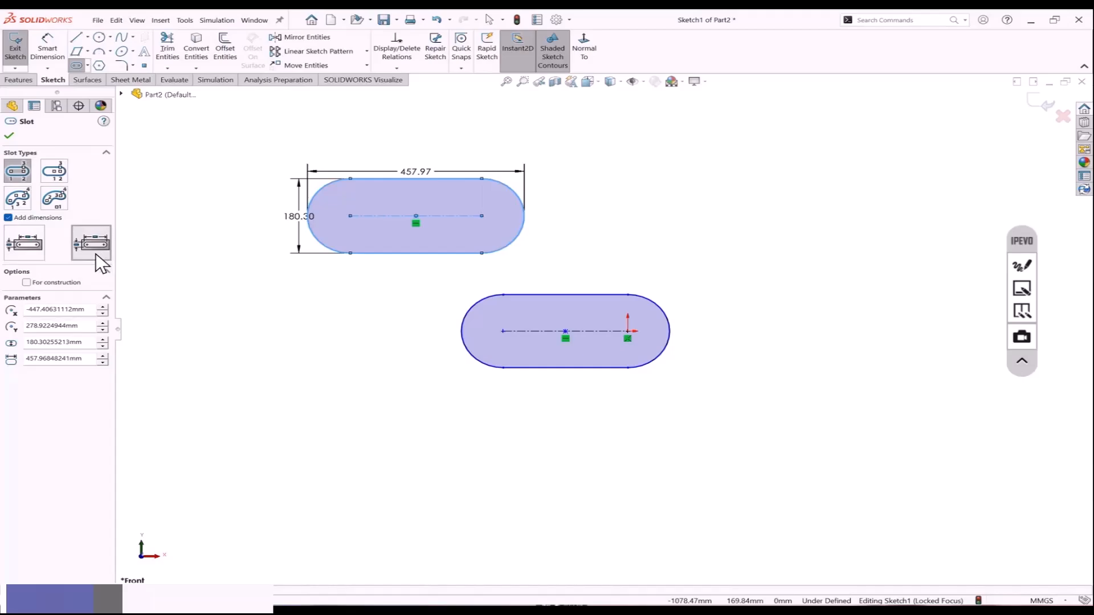
{"action": "left_click", "coordinate": [9, 135]}
{"action": "key", "text": "z"}
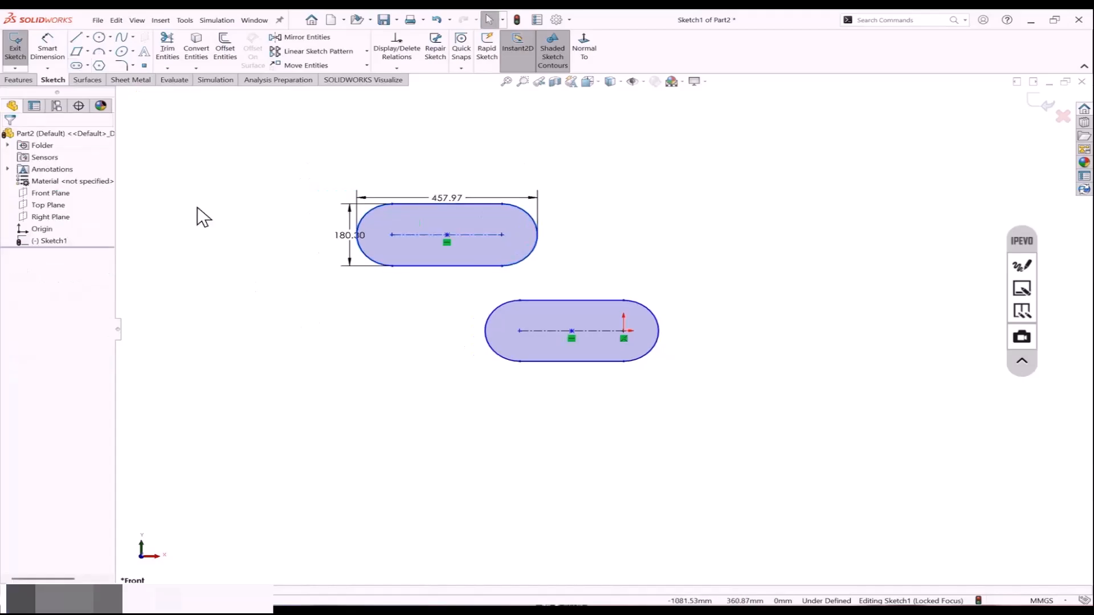
Sketch an undimensioned horizontal centerpoint straight slot directly below the origin, about 520 mm in overall length and 188 mm wide.
{"action": "left_click", "coordinate": [78, 65]}
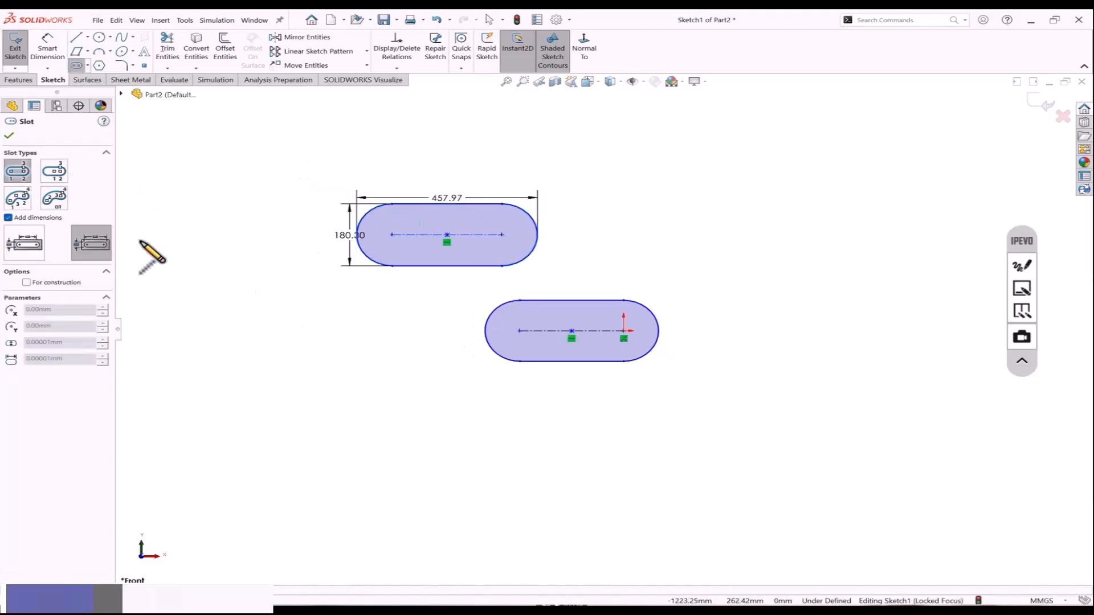
{"action": "left_click", "coordinate": [54, 171]}
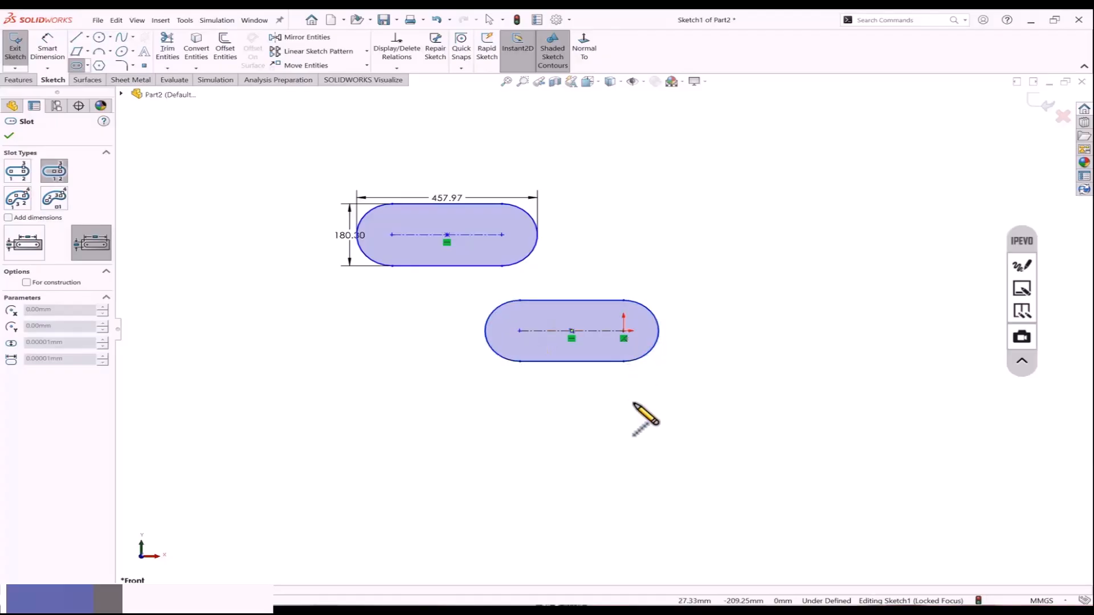
{"action": "left_click", "coordinate": [623, 425]}
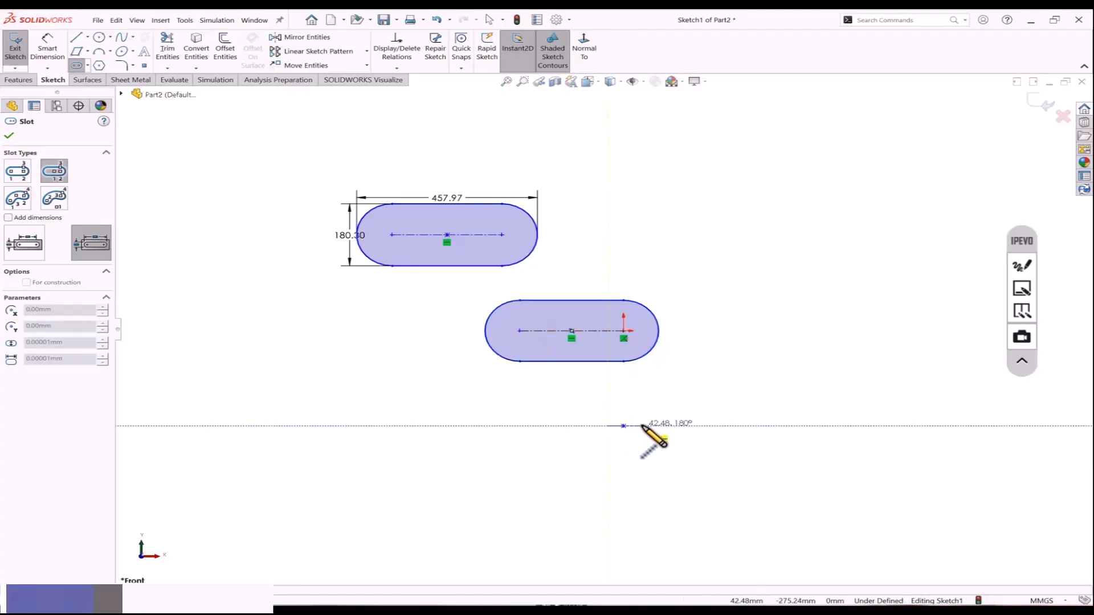
{"action": "left_click", "coordinate": [689, 425]}
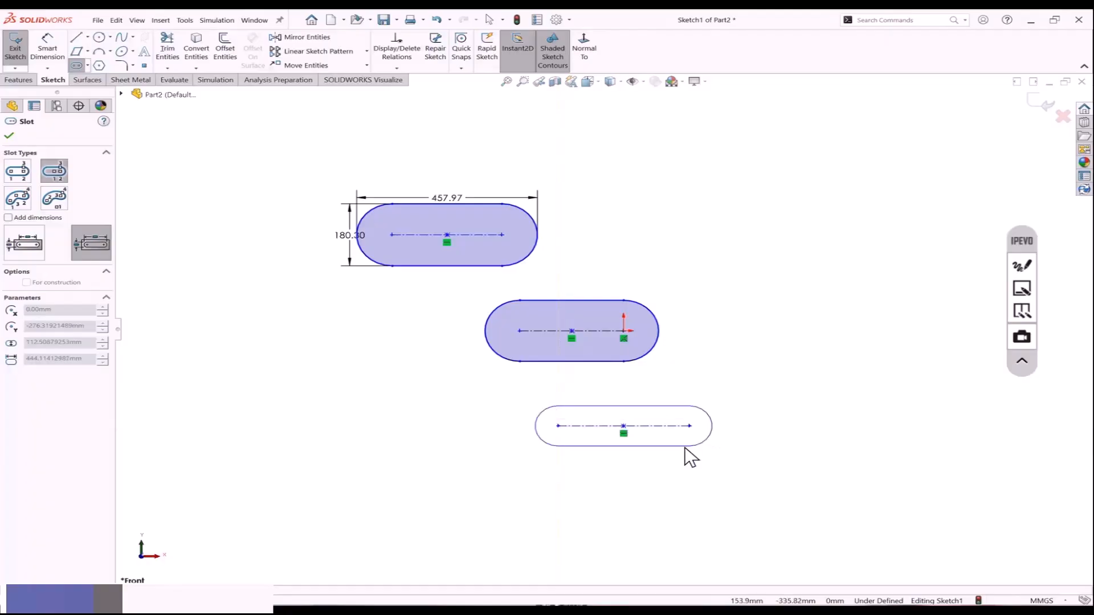
{"action": "left_click", "coordinate": [683, 456]}
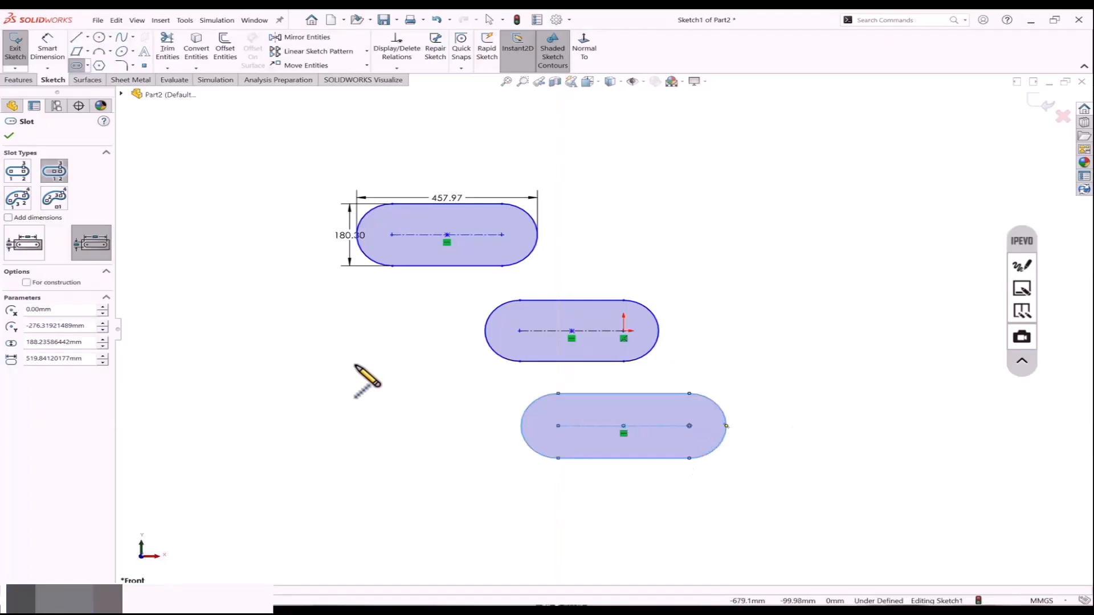
Sketch a 3 point arc slot left of the straight slots, with an arc radius of about 559 mm, bulging toward the lower right.
{"action": "left_click", "coordinate": [17, 201]}
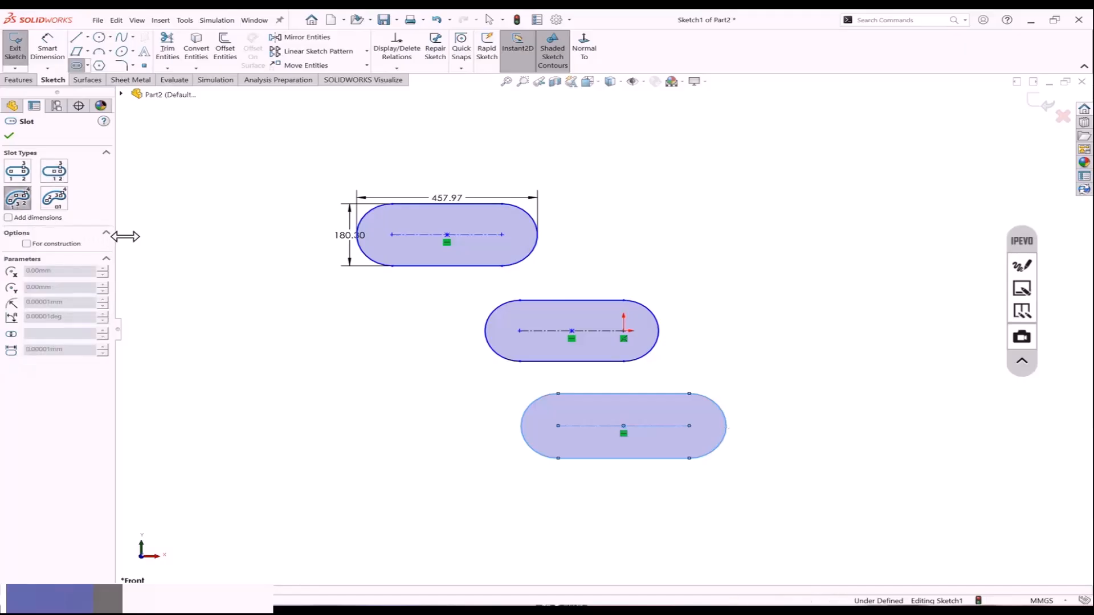
{"action": "key", "text": "z"}
{"action": "left_click", "coordinate": [230, 414]}
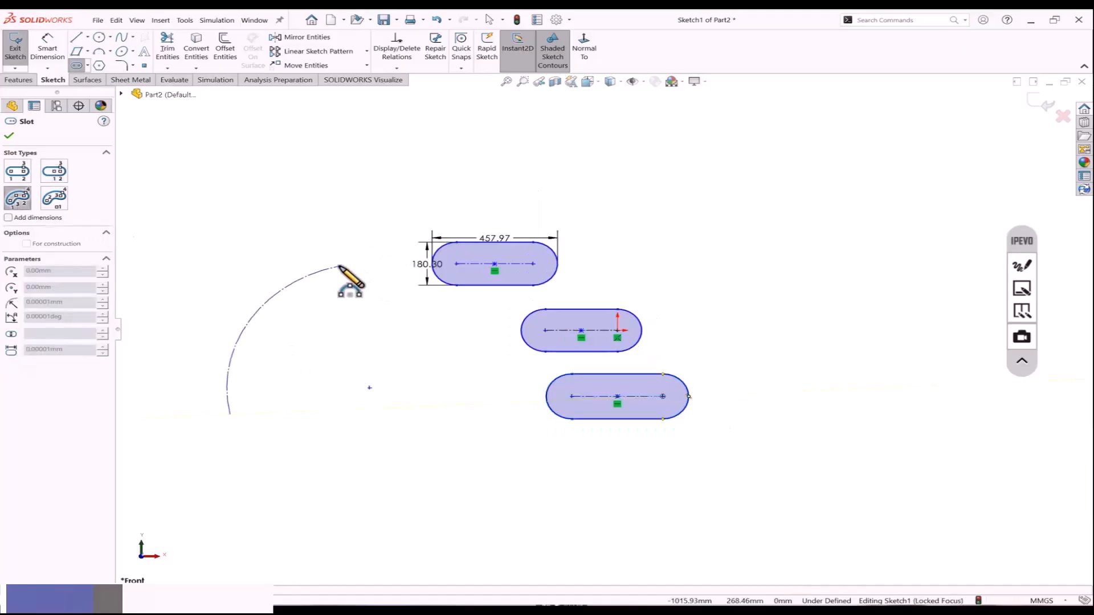
{"action": "left_click", "coordinate": [339, 266]}
{"action": "left_click", "coordinate": [335, 325]}
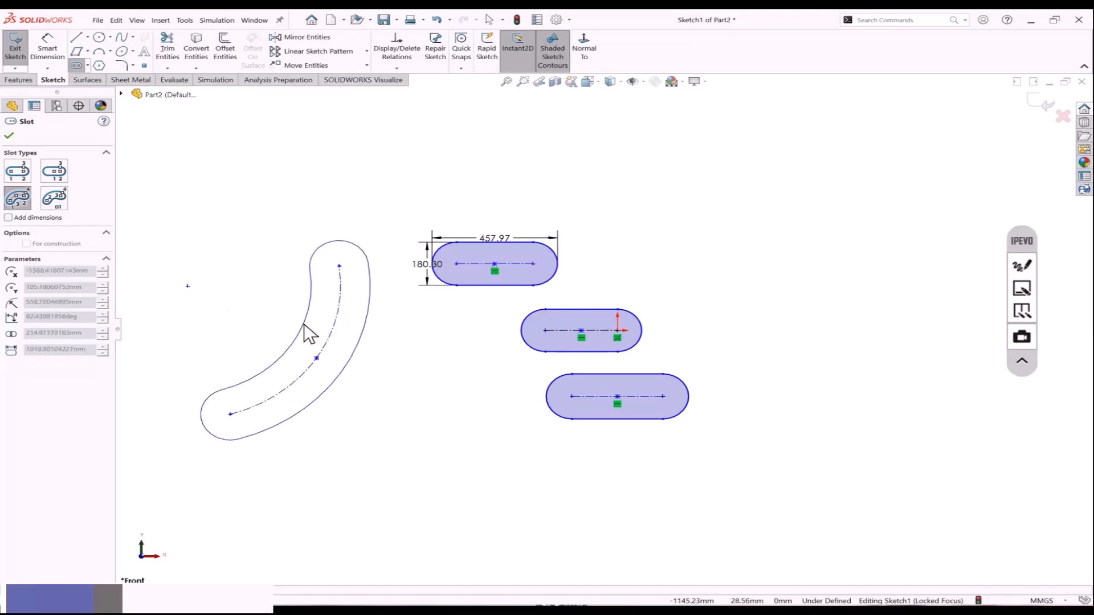
{"action": "left_click", "coordinate": [304, 324]}
{"action": "key", "text": "Escape"}
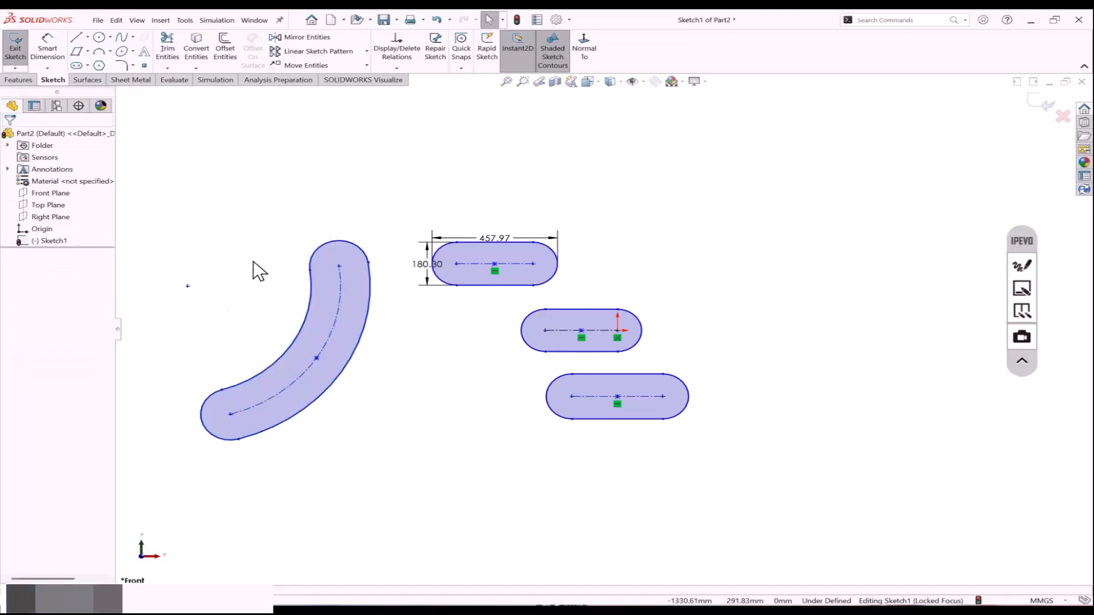
{"action": "left_click", "coordinate": [87, 66]}
{"action": "left_click", "coordinate": [95, 119]}
{"action": "key", "text": "z"}
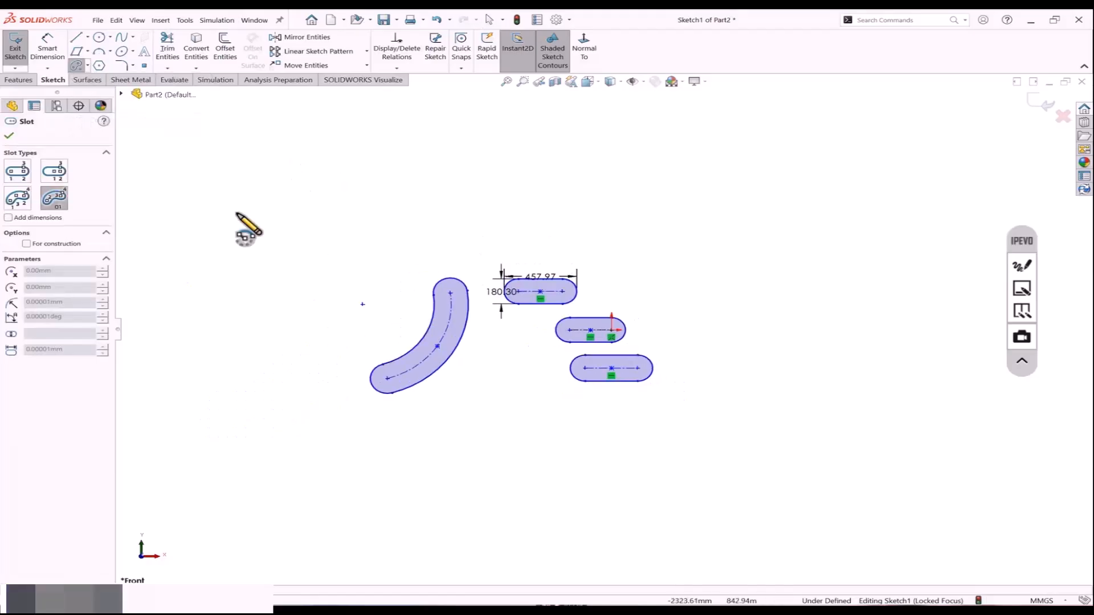
{"action": "scroll", "coordinate": [244, 234], "scroll_direction": "down", "scroll_amount": 2}
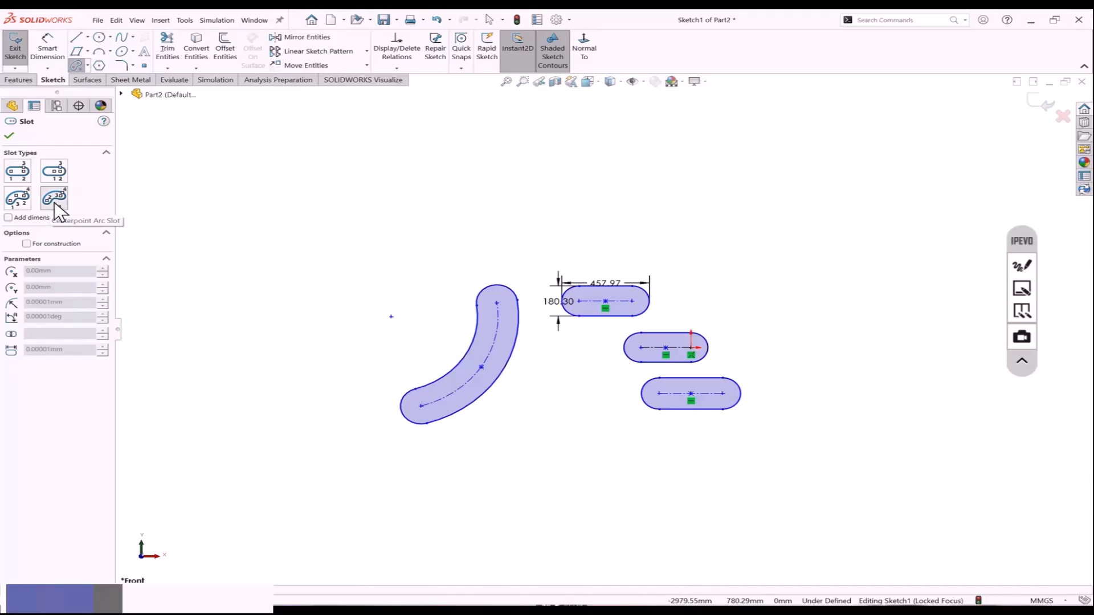
{"action": "key", "text": "Escape"}
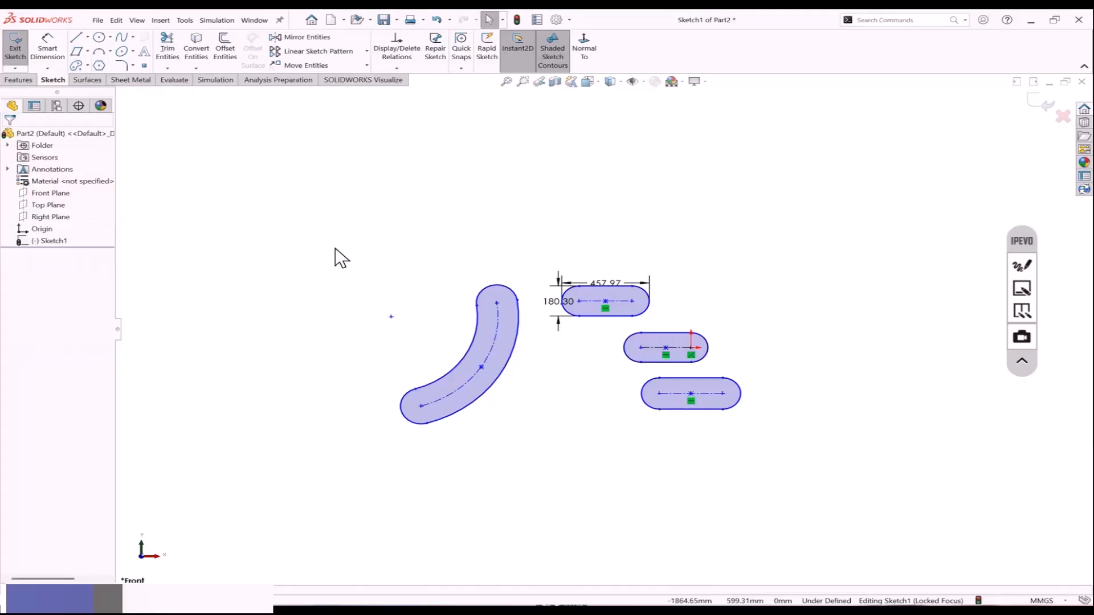
Delete the arc slot and all three straight slots from the sketch.
{"action": "left_click_drag", "start_coordinate": [292, 224], "coordinate": [853, 473]}
{"action": "key", "text": "Delete"}
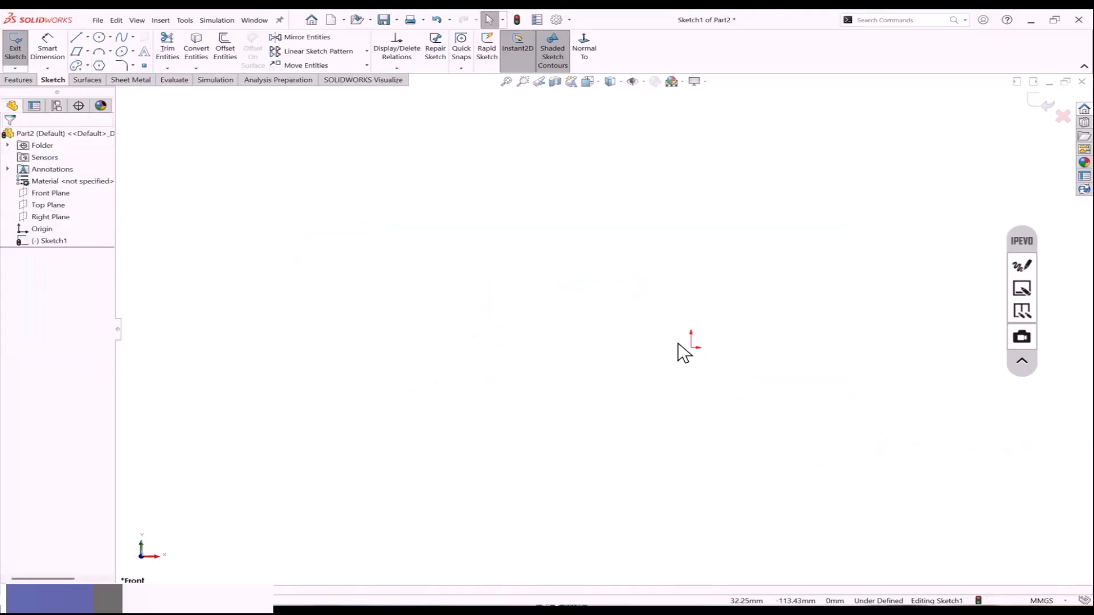
Sketch a horizontal construction line with its midpoint on the origin, extending about 680 mm to each side.
{"action": "left_click", "coordinate": [87, 37]}
{"action": "left_click", "coordinate": [94, 61]}
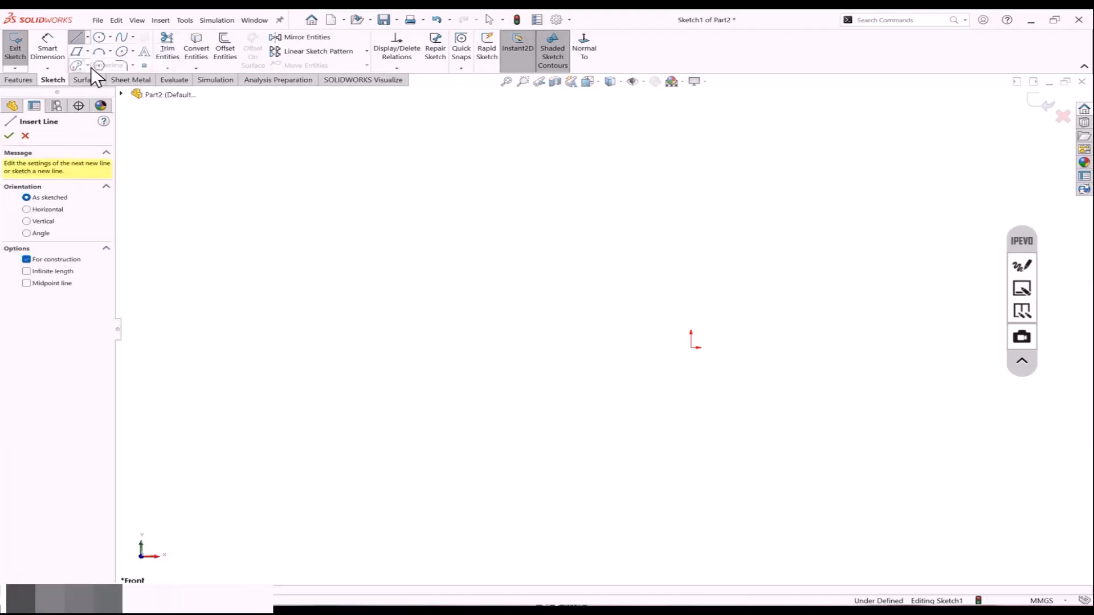
{"action": "left_click", "coordinate": [690, 347]}
{"action": "left_click", "coordinate": [822, 347]}
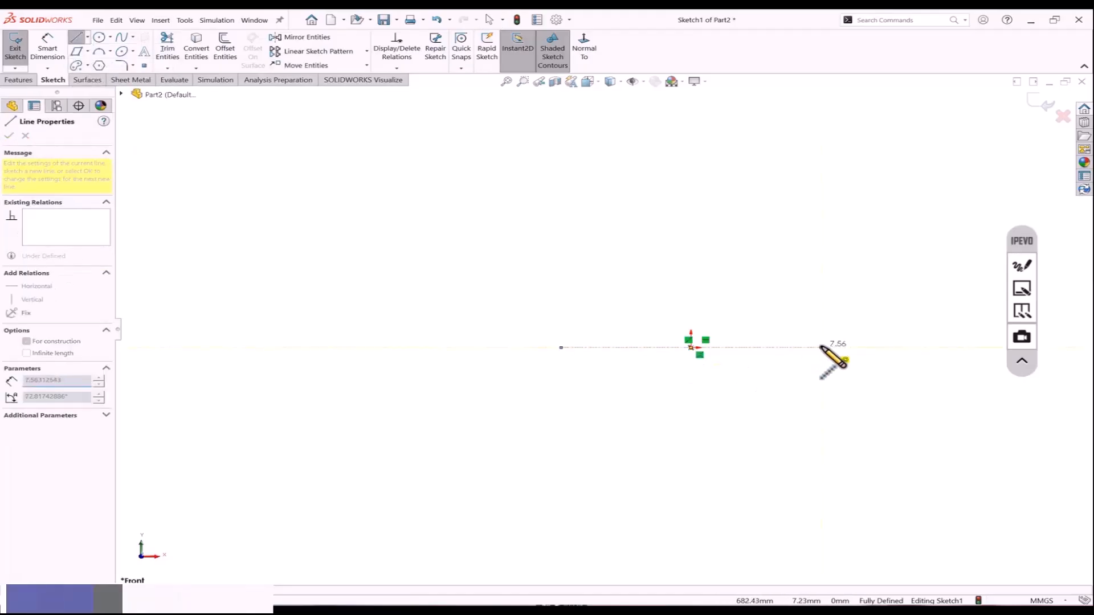
{"action": "key", "text": "Escape"}
{"action": "scroll", "coordinate": [874, 340], "scroll_direction": "down", "scroll_amount": 1}
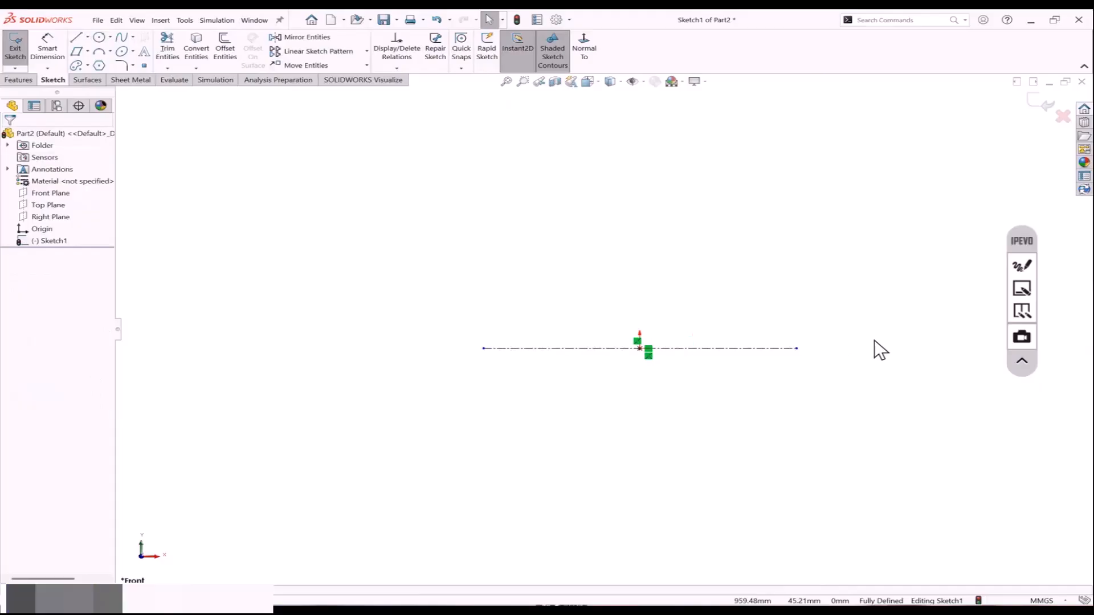
Sketch a 180° centerpoint arc slot about the origin, counterclockwise between the construction line's endpoints and about 535 mm wide, and undo it.
{"action": "left_click", "coordinate": [86, 65]}
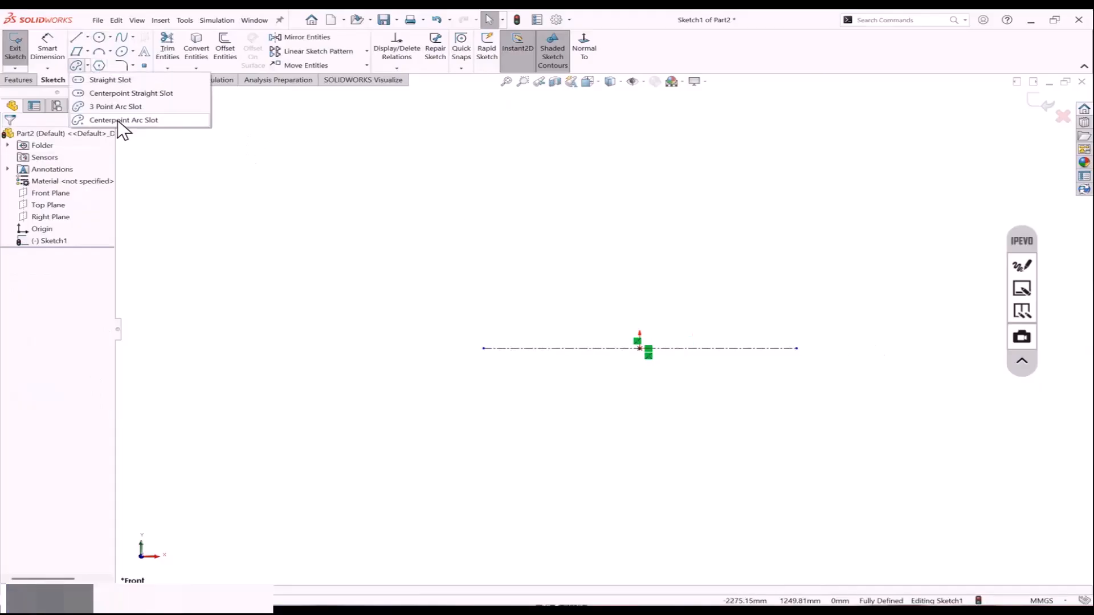
{"action": "left_click", "coordinate": [114, 119]}
{"action": "left_click", "coordinate": [640, 348]}
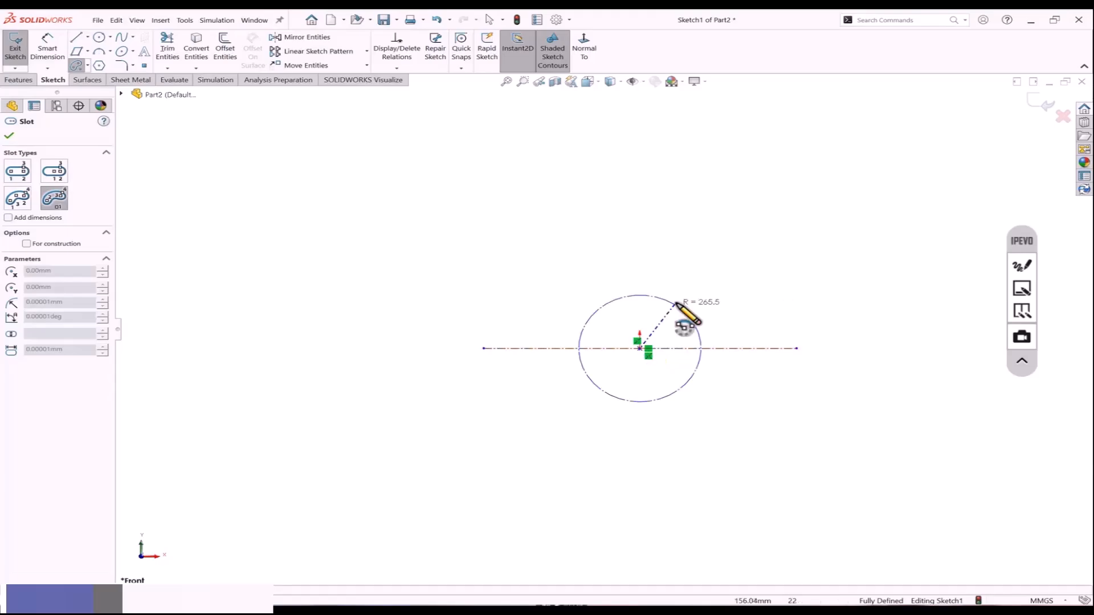
{"action": "left_click", "coordinate": [798, 346]}
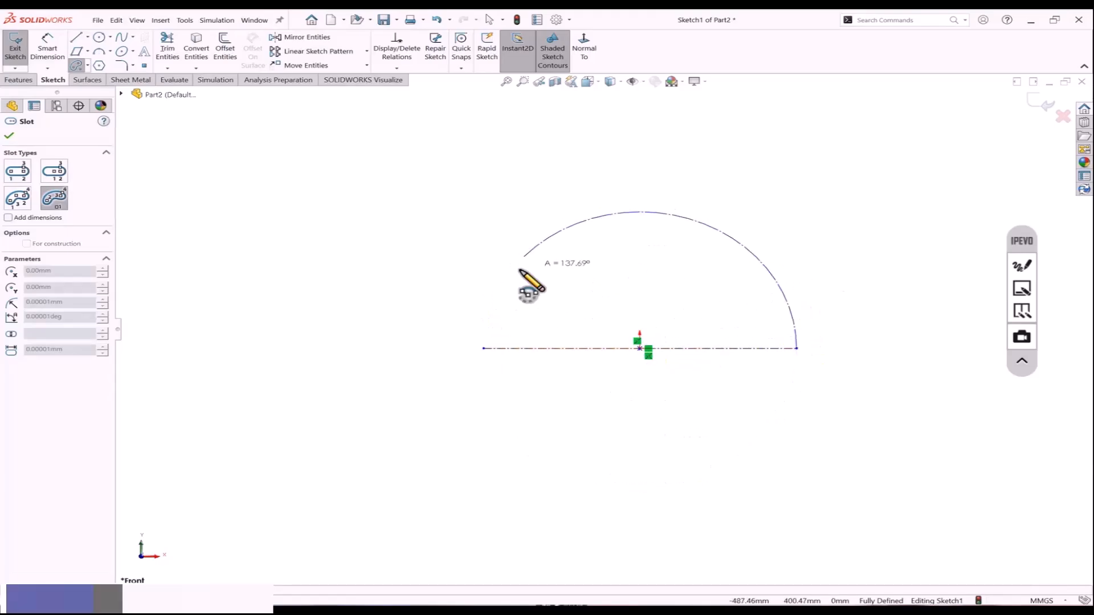
{"action": "left_click", "coordinate": [483, 348]}
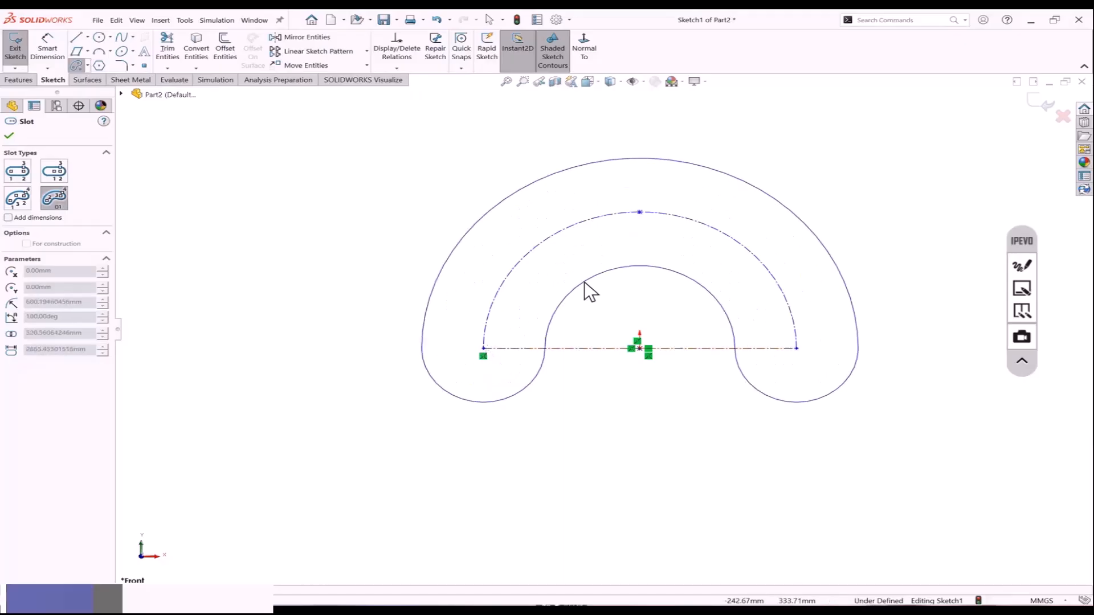
{"action": "left_click", "coordinate": [582, 292]}
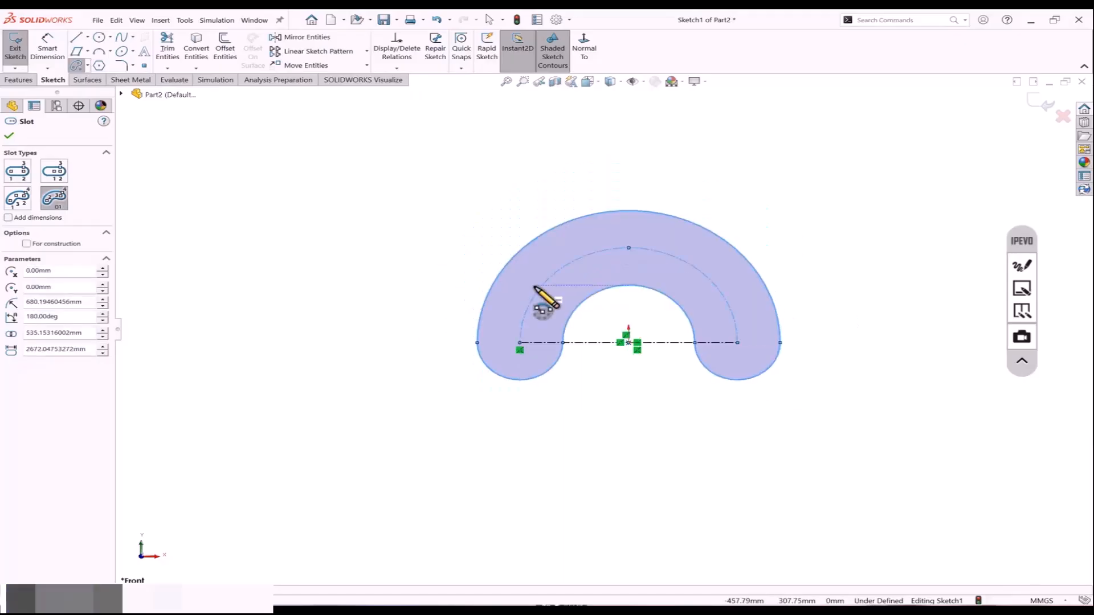
{"action": "key", "text": "Escape"}
{"action": "key", "text": "z"}
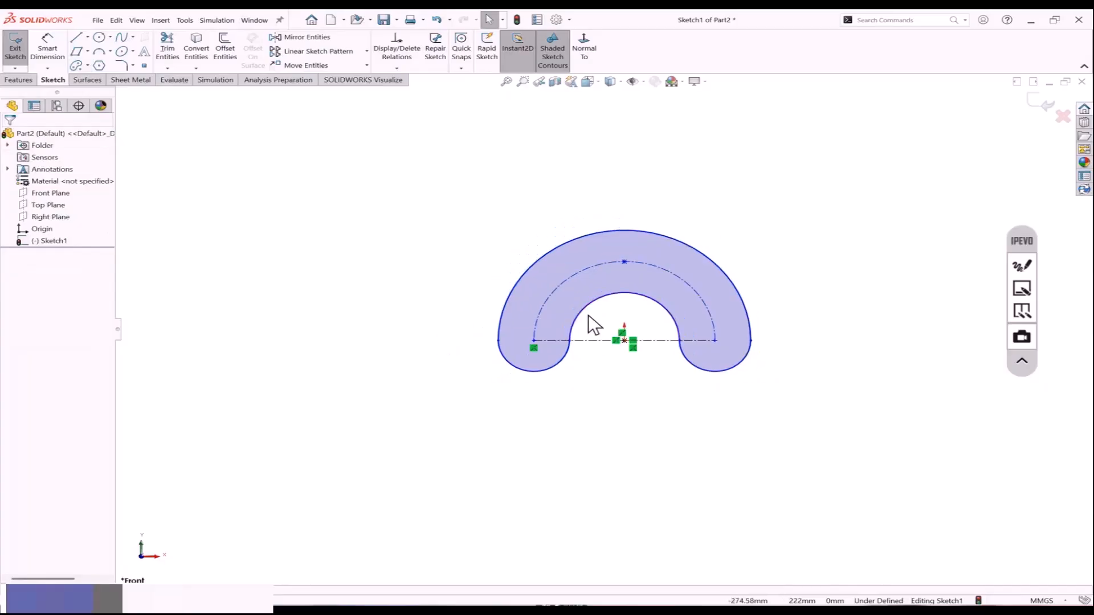
{"action": "key", "text": "ctrl+z"}
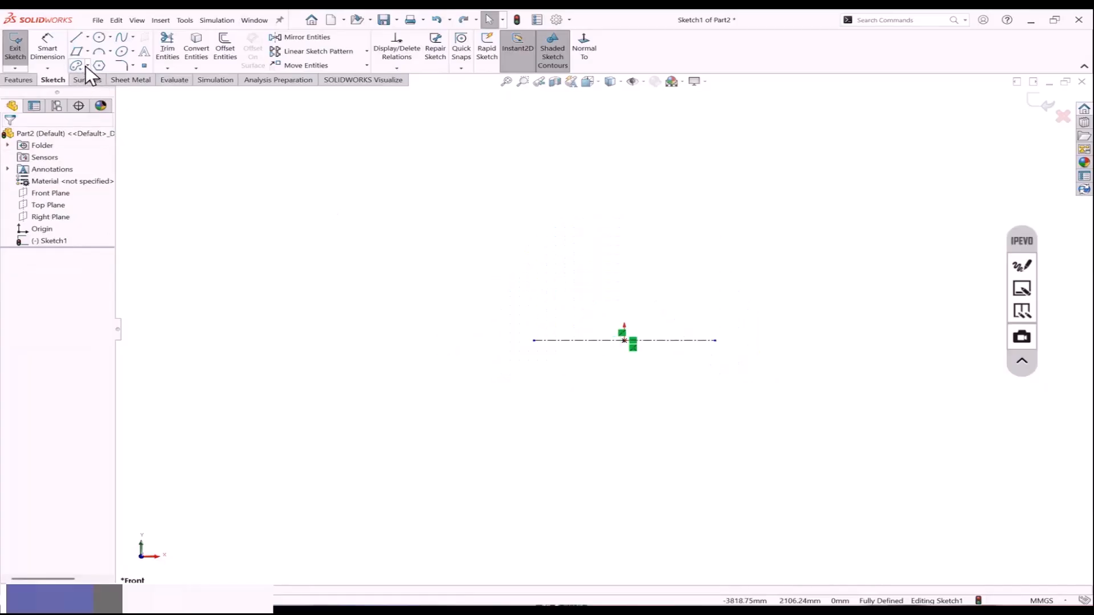
Open the choice of slot types for another slot on the construction line.
{"action": "left_click", "coordinate": [87, 66]}
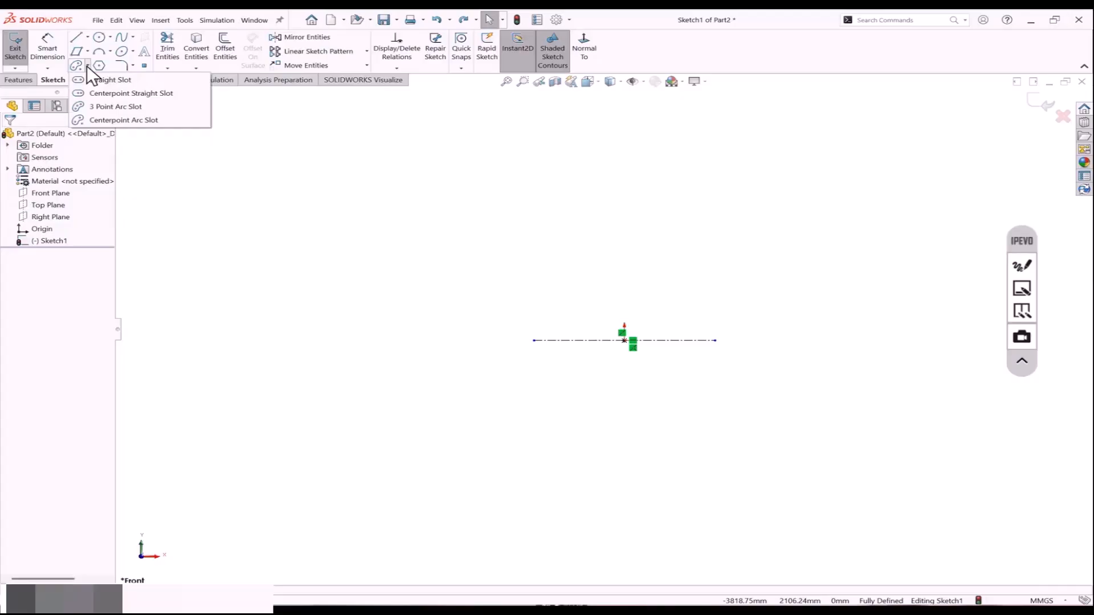
Sketch a centerpoint arc slot centred on the origin, spanning 180° between the centerline's endpoints and about 582 mm wide.
{"action": "left_click", "coordinate": [132, 120]}
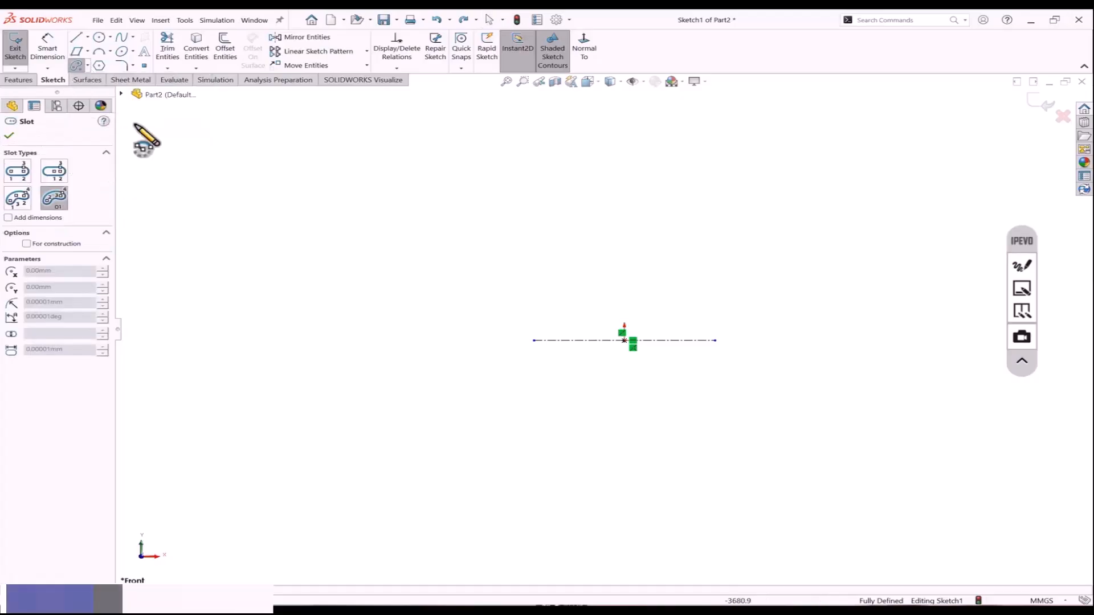
{"action": "left_click", "coordinate": [624, 340]}
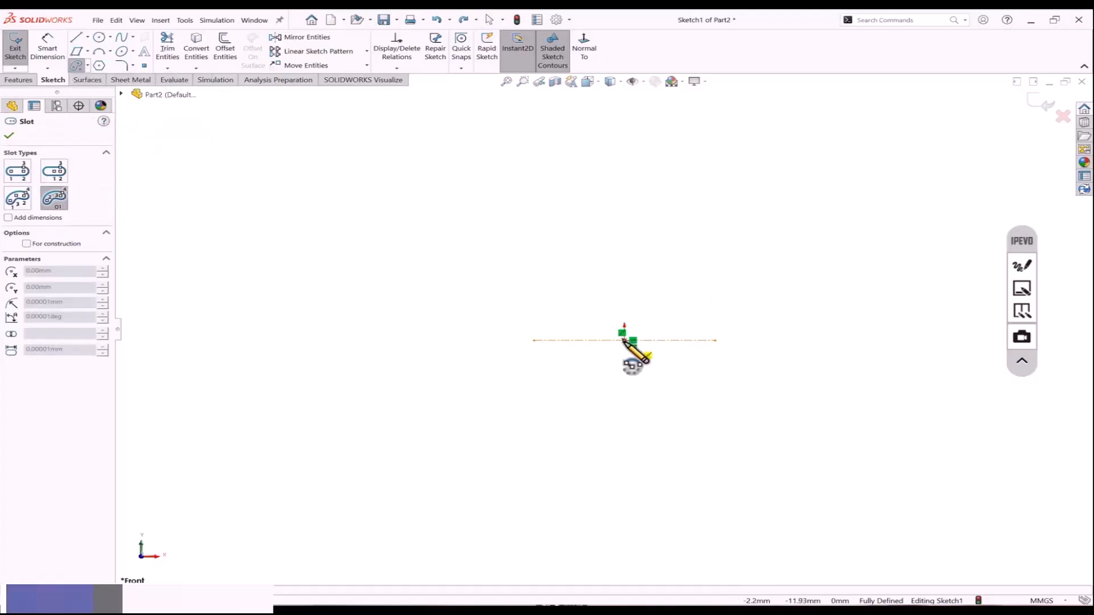
{"action": "left_click", "coordinate": [715, 340]}
{"action": "left_click", "coordinate": [533, 340]}
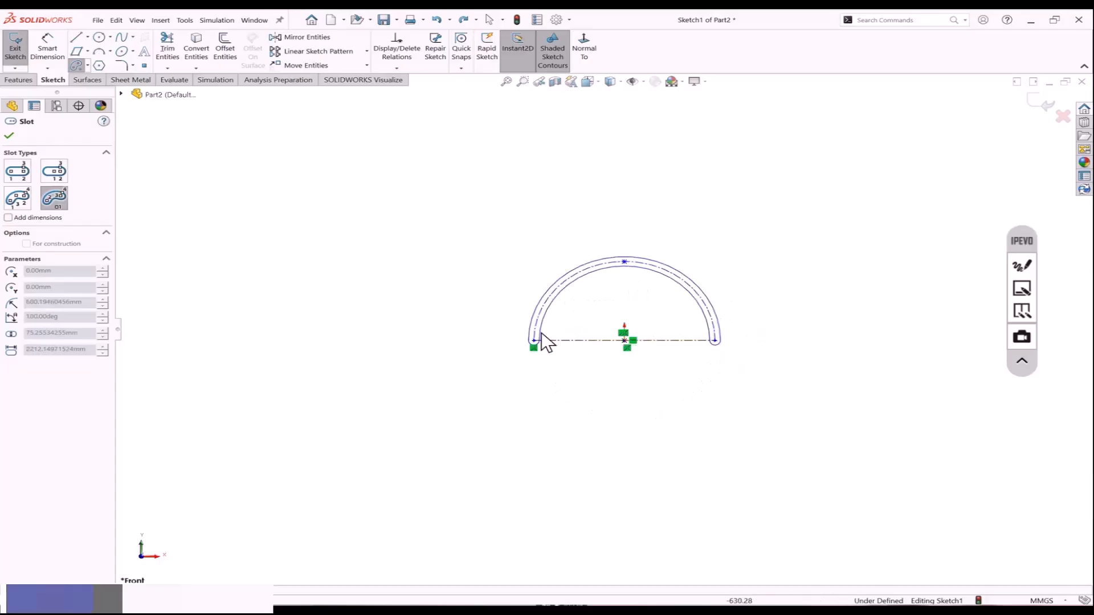
{"action": "left_click", "coordinate": [593, 304]}
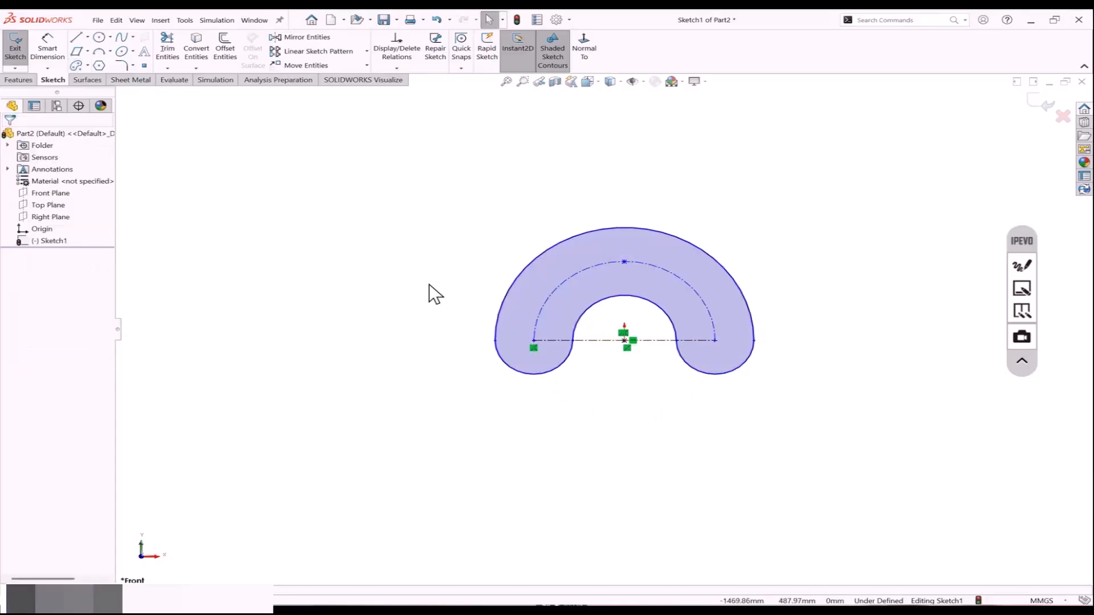
Delete the arc slot from the sketch, keeping the horizontal centerline.
{"action": "scroll", "coordinate": [429, 284], "scroll_direction": "up", "scroll_amount": 1}
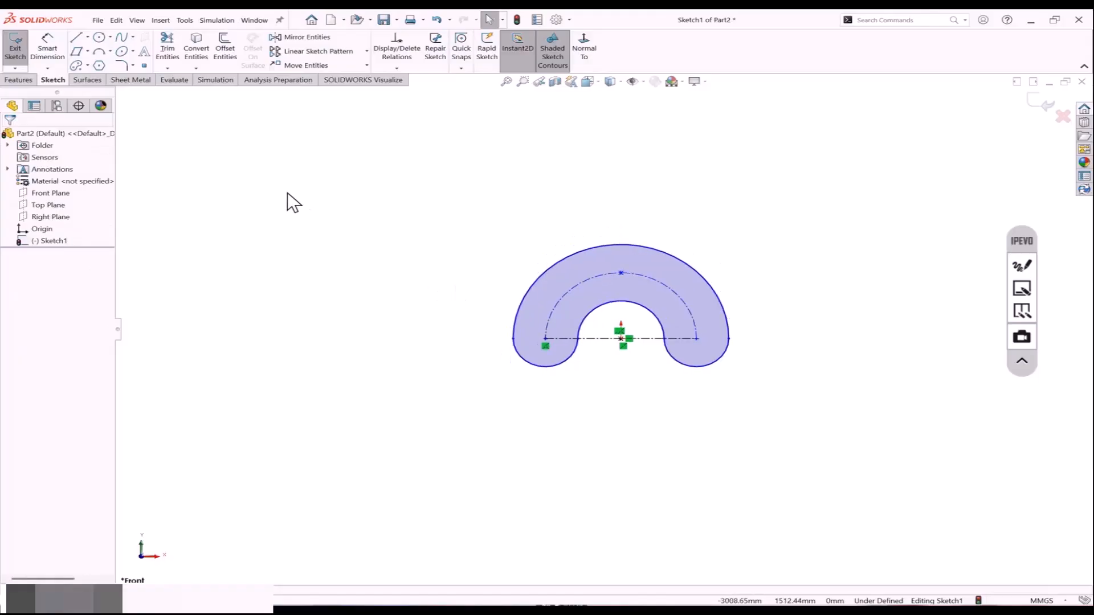
{"action": "left_click", "coordinate": [88, 65]}
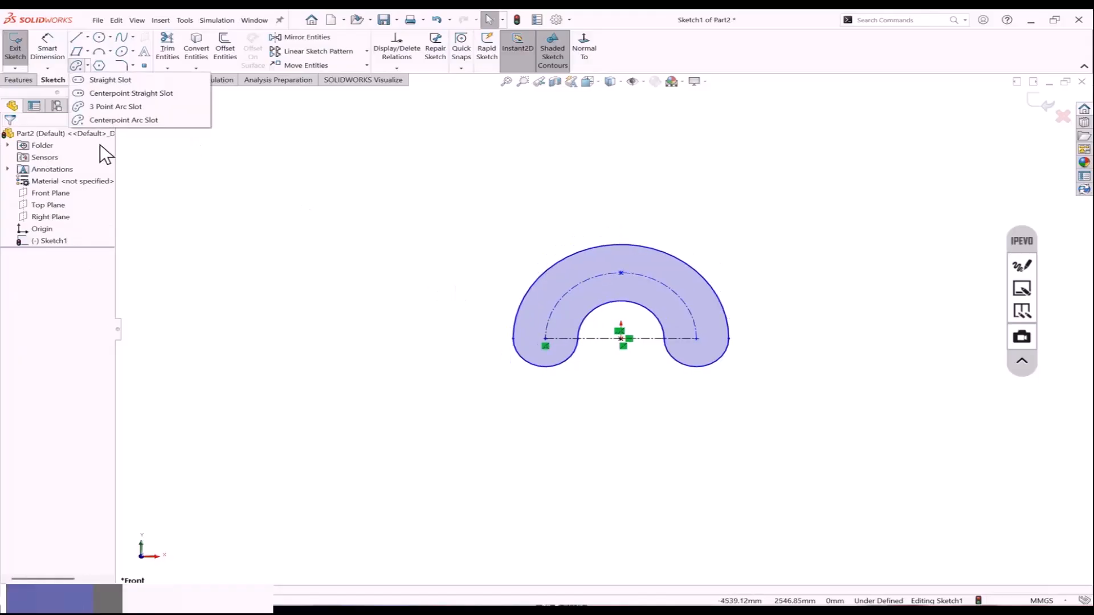
{"action": "left_click_drag", "start_coordinate": [740, 237], "coordinate": [587, 319]}
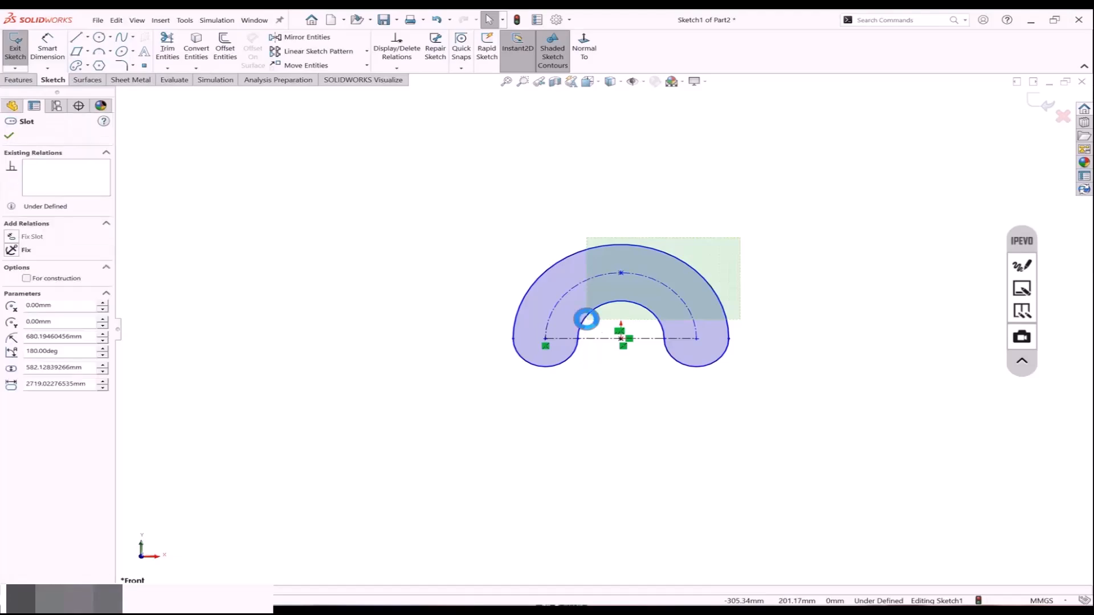
{"action": "key", "text": "Delete"}
{"action": "scroll", "coordinate": [690, 335], "scroll_direction": "down", "scroll_amount": 4}
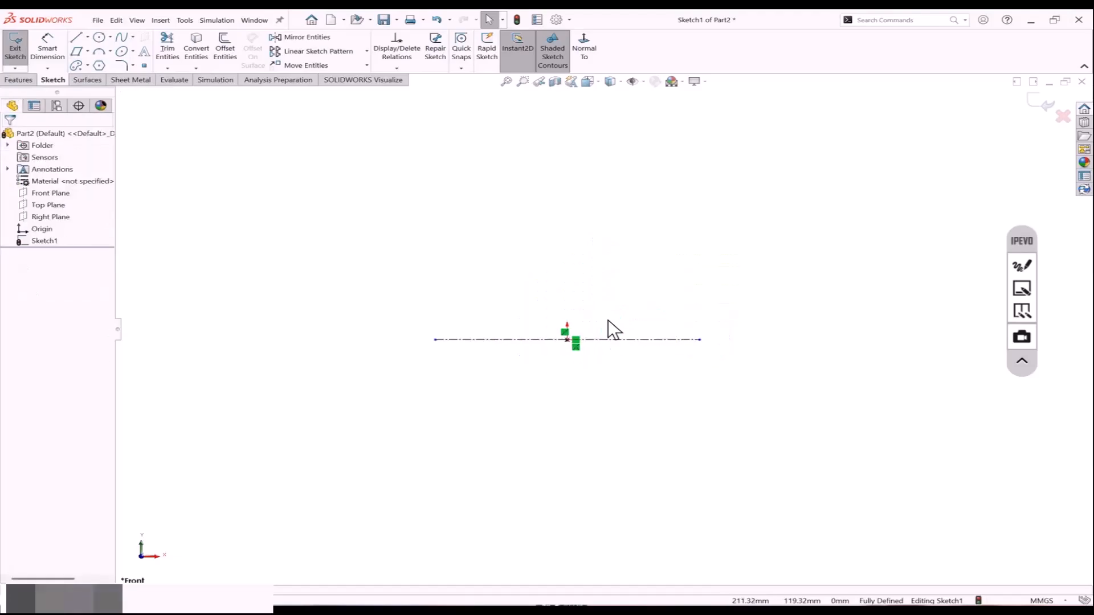
Sketch a center-based circle on the origin with a radius of about 543 mm.
{"action": "left_click", "coordinate": [110, 37]}
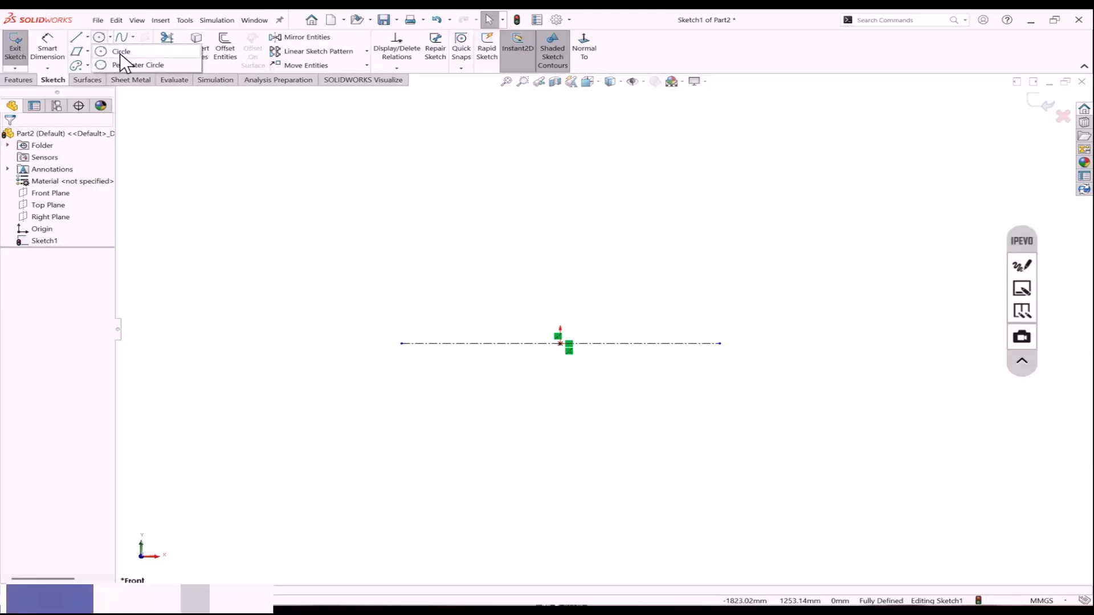
{"action": "left_click", "coordinate": [119, 52]}
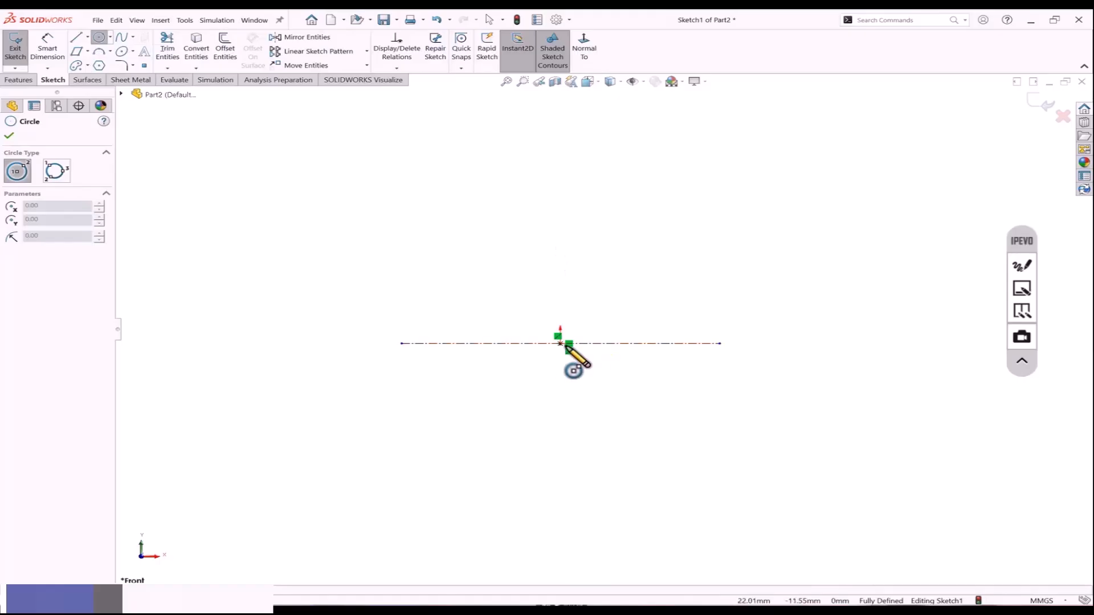
{"action": "left_click", "coordinate": [561, 343]}
{"action": "left_click", "coordinate": [581, 235]}
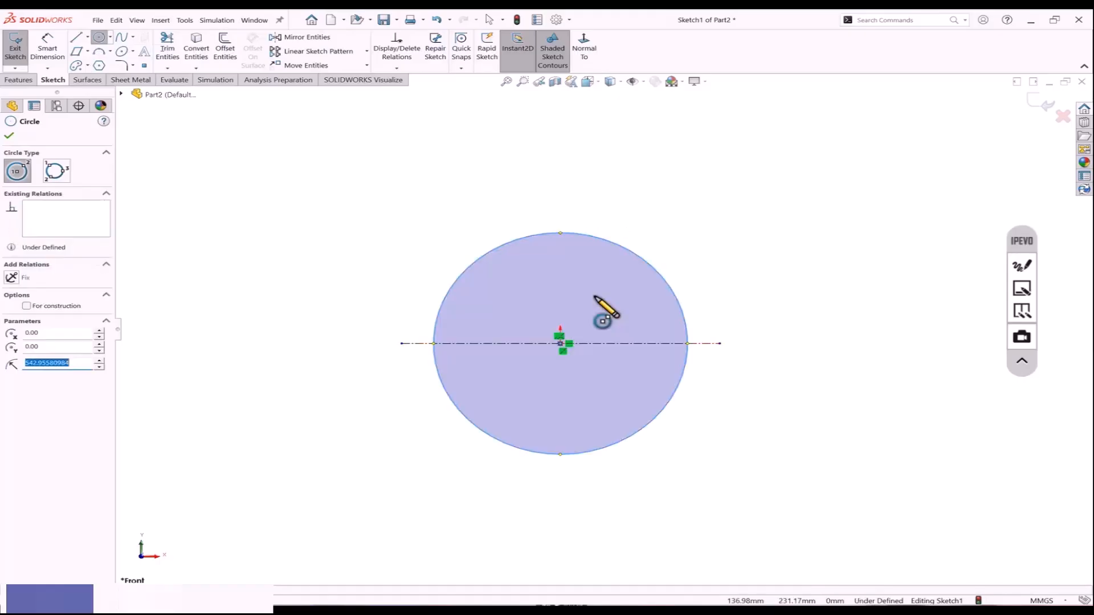
{"action": "scroll", "coordinate": [602, 321], "scroll_direction": "up", "scroll_amount": 3}
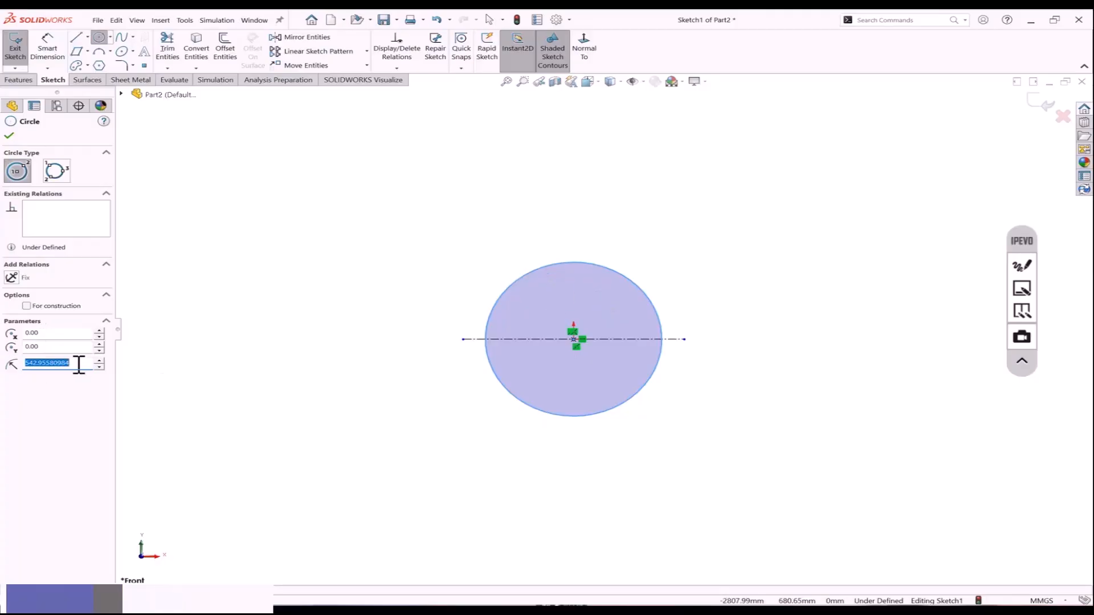
Set the circle's radius to 200 mm and change it again to 500 mm.
{"action": "type", "text": "200"}
{"action": "key", "text": "Return"}
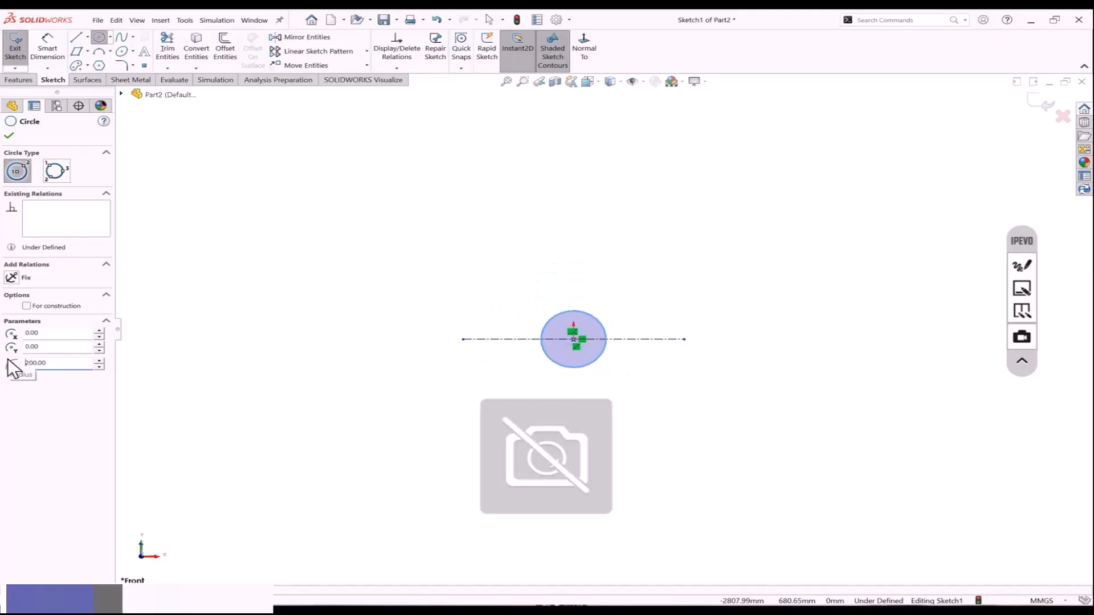
{"action": "type", "text": "500"}
{"action": "key", "text": "Return"}
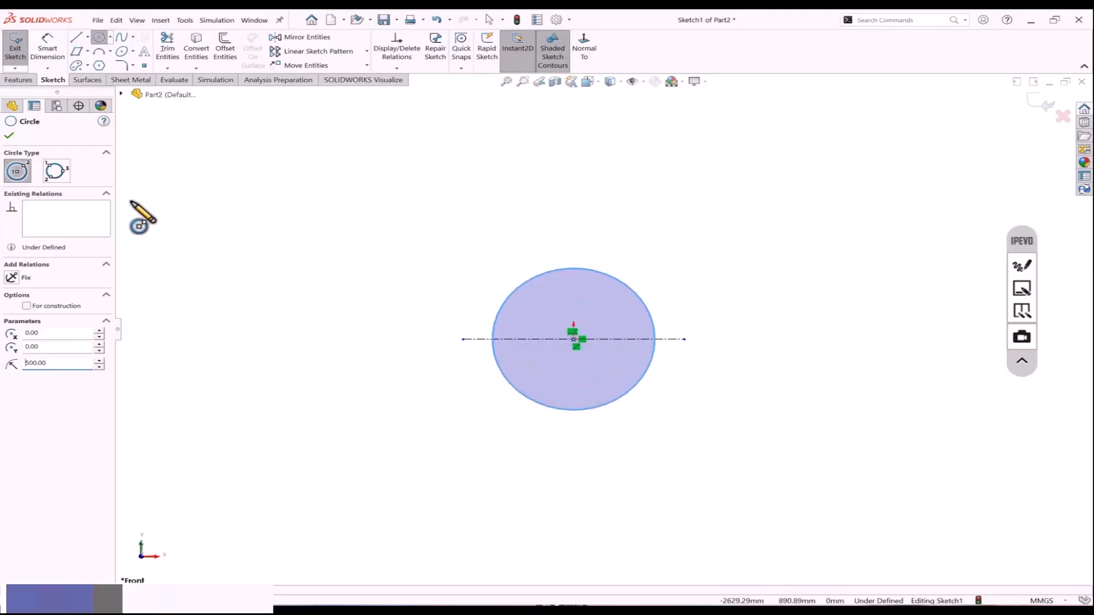
Add a diameter dimension of 500 mm to the circle with Smart Dimension.
{"action": "left_click", "coordinate": [50, 55]}
{"action": "left_click", "coordinate": [515, 284]}
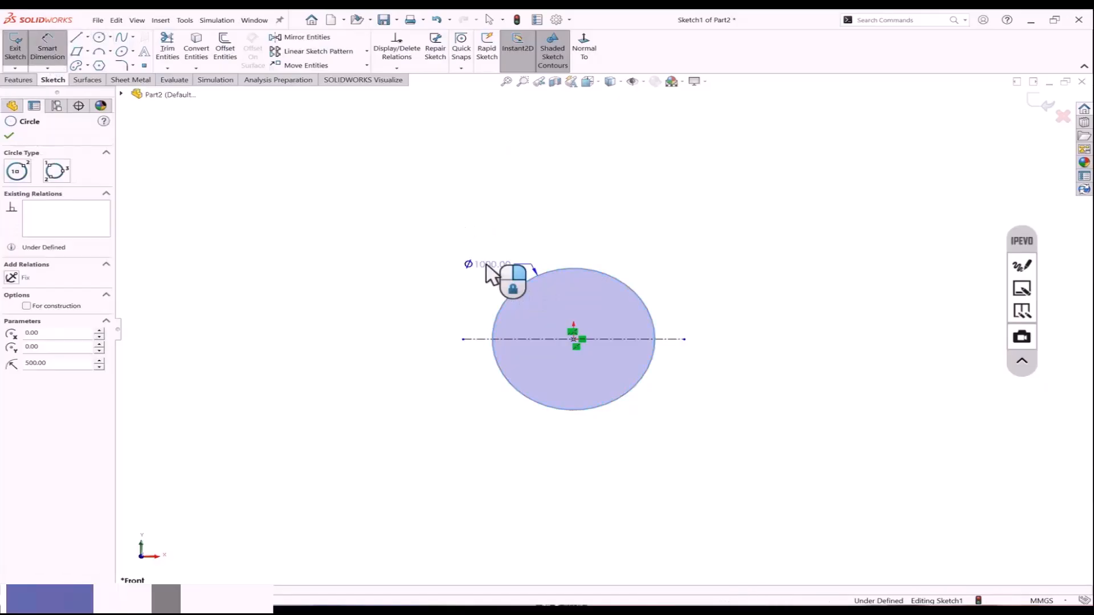
{"action": "left_click", "coordinate": [464, 256]}
{"action": "key", "text": "Return"}
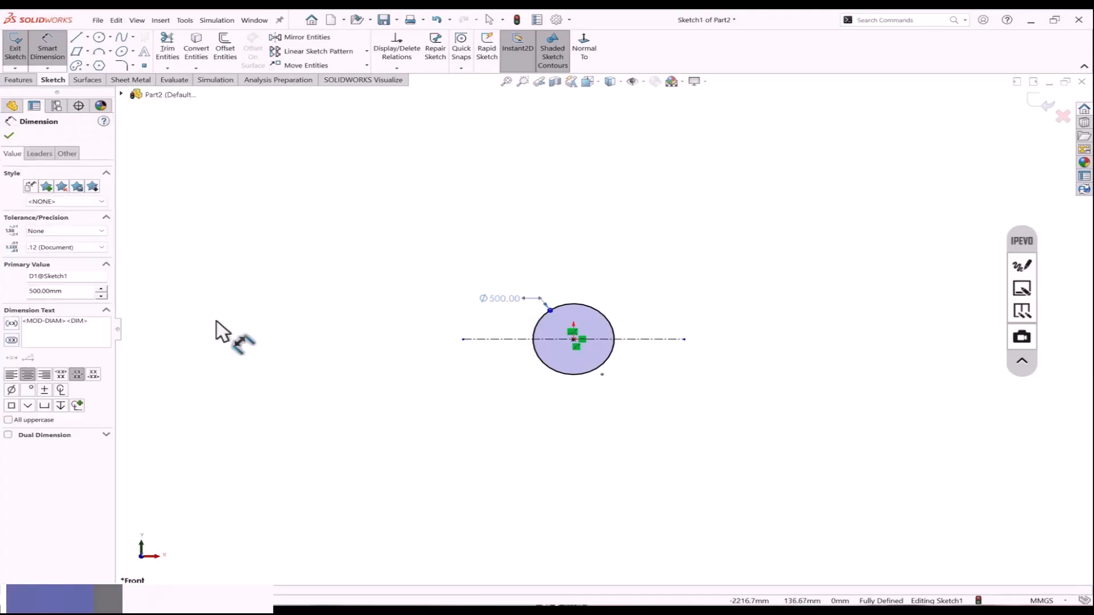
{"action": "key", "text": "Escape"}
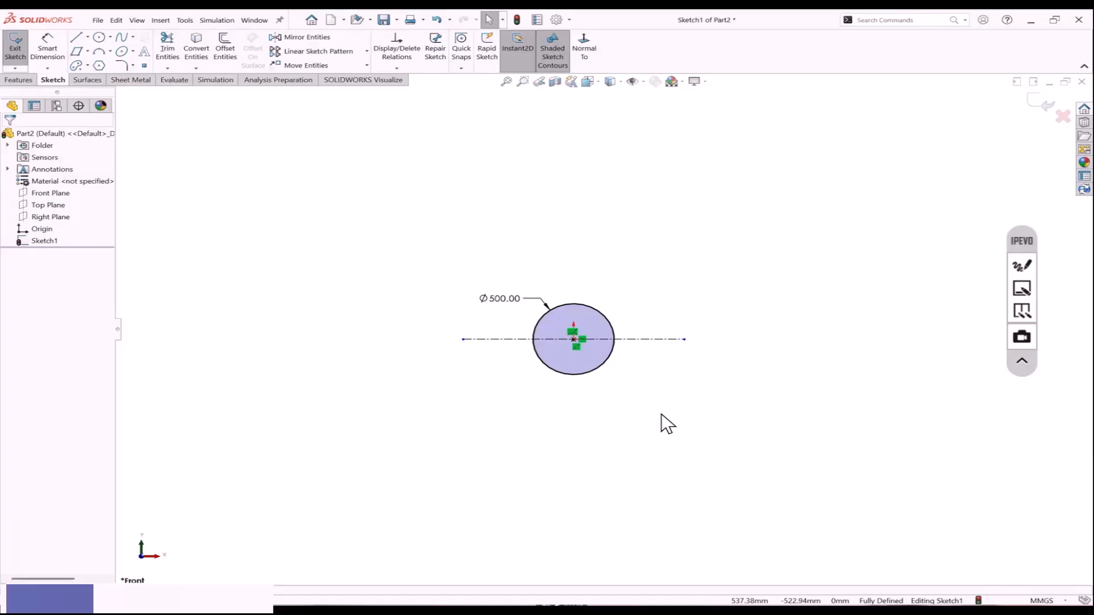
Draw two connected lines from one centerline endpoint up to an apex above the origin and down to the other endpoint.
{"action": "left_click", "coordinate": [110, 37]}
{"action": "left_click", "coordinate": [288, 144]}
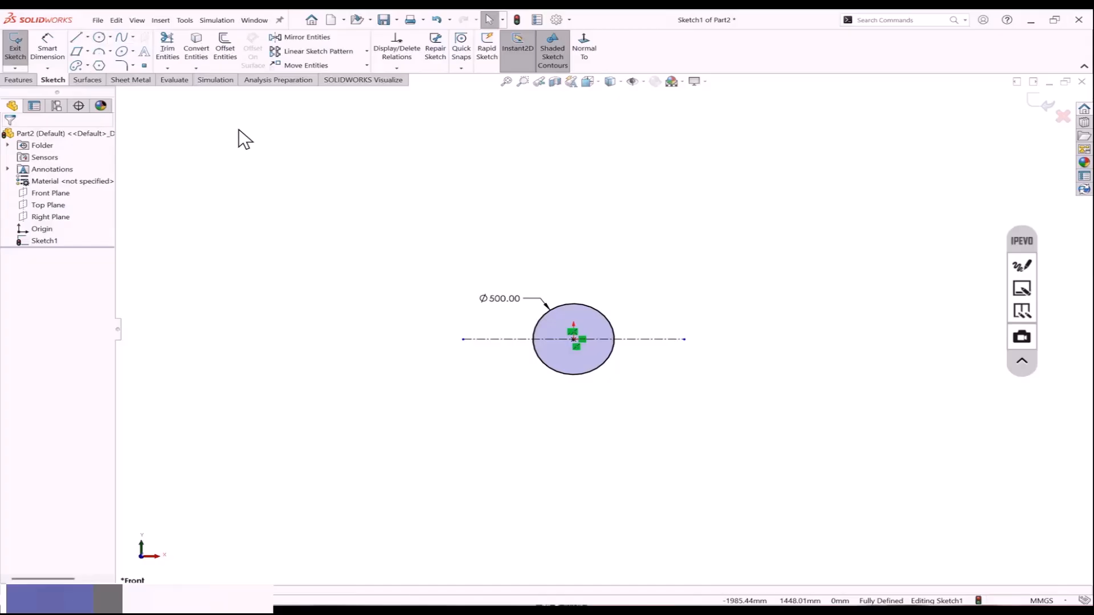
{"action": "left_click", "coordinate": [77, 38]}
{"action": "left_click", "coordinate": [463, 339]}
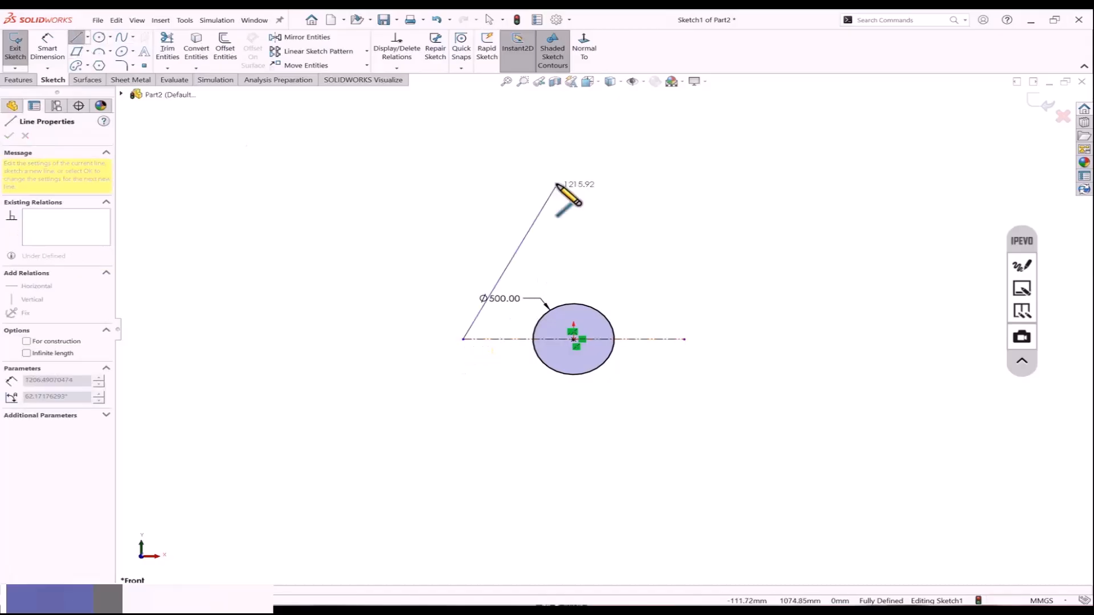
{"action": "left_click", "coordinate": [573, 207]}
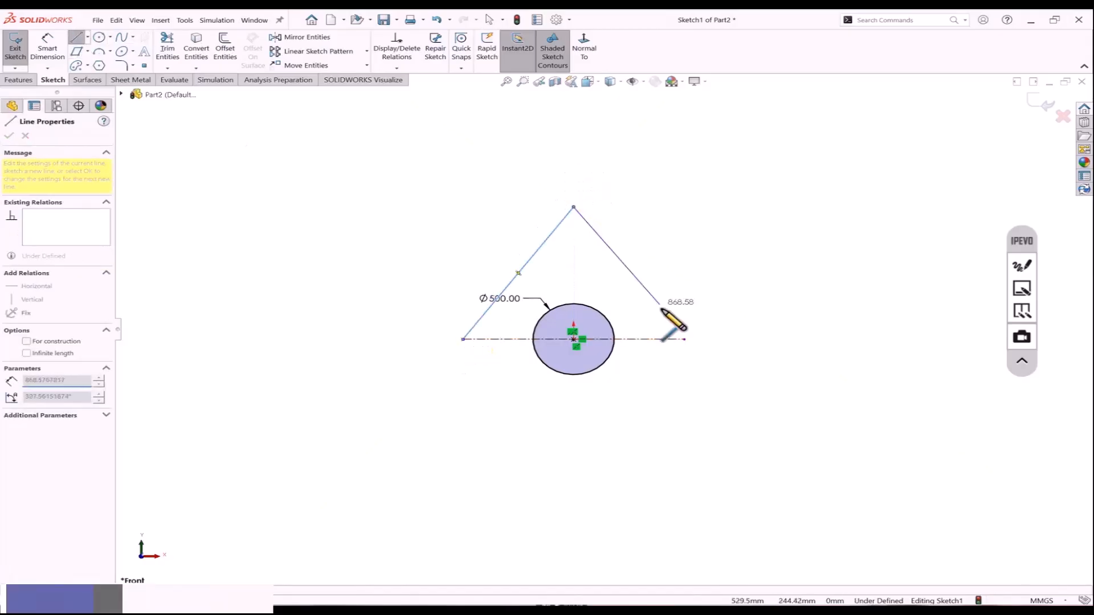
{"action": "left_click", "coordinate": [684, 339]}
{"action": "key", "text": "Escape"}
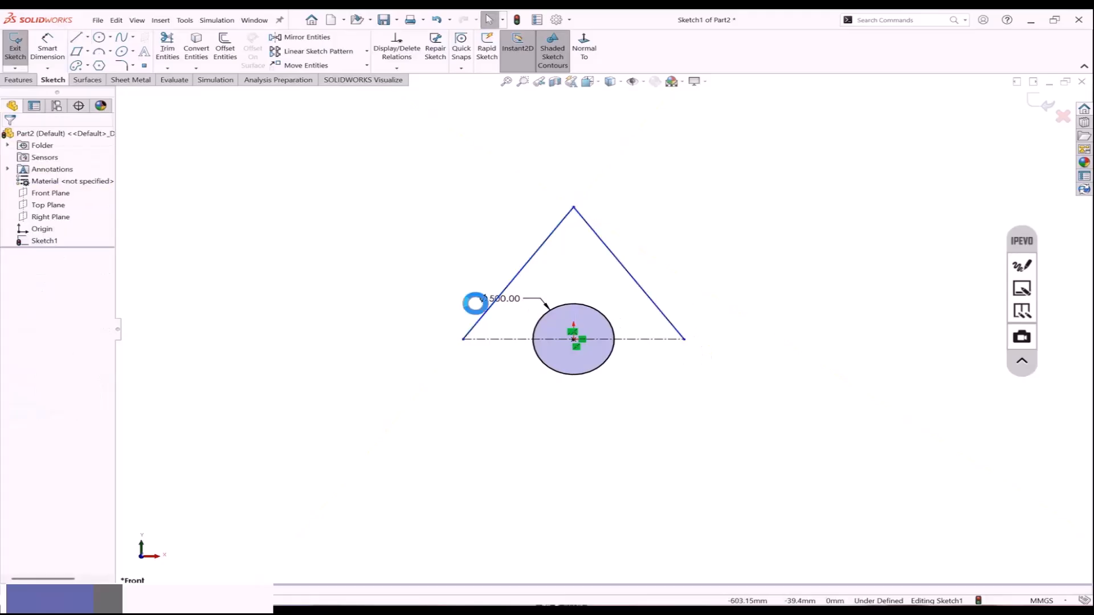
Sketch a perimeter circle through both centerline endpoints and the apex of the two lines.
{"action": "left_click", "coordinate": [110, 37]}
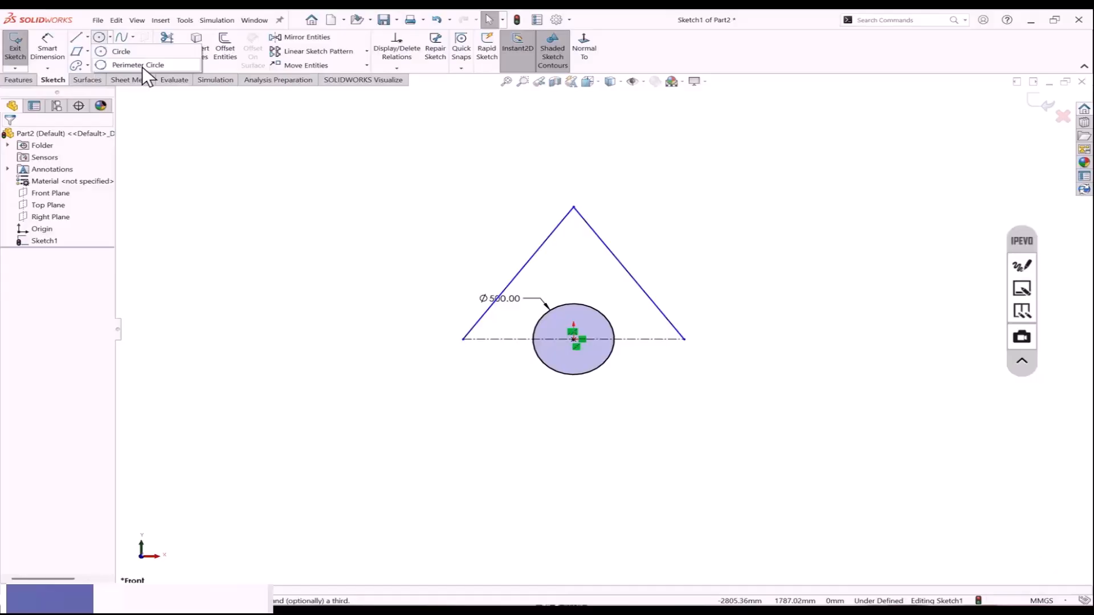
{"action": "left_click", "coordinate": [142, 66]}
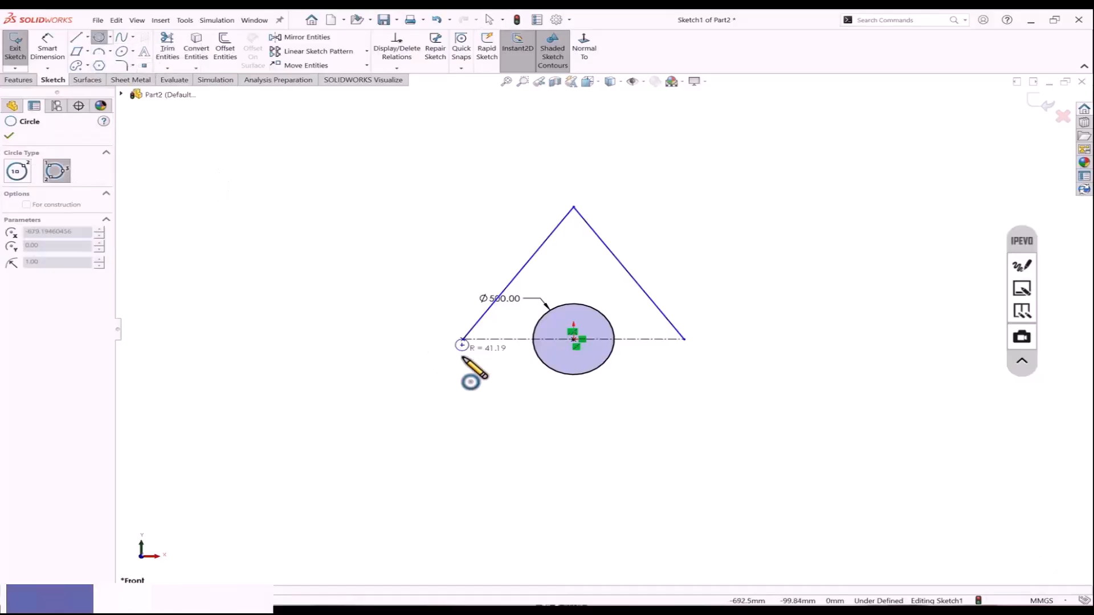
{"action": "left_click", "coordinate": [684, 339]}
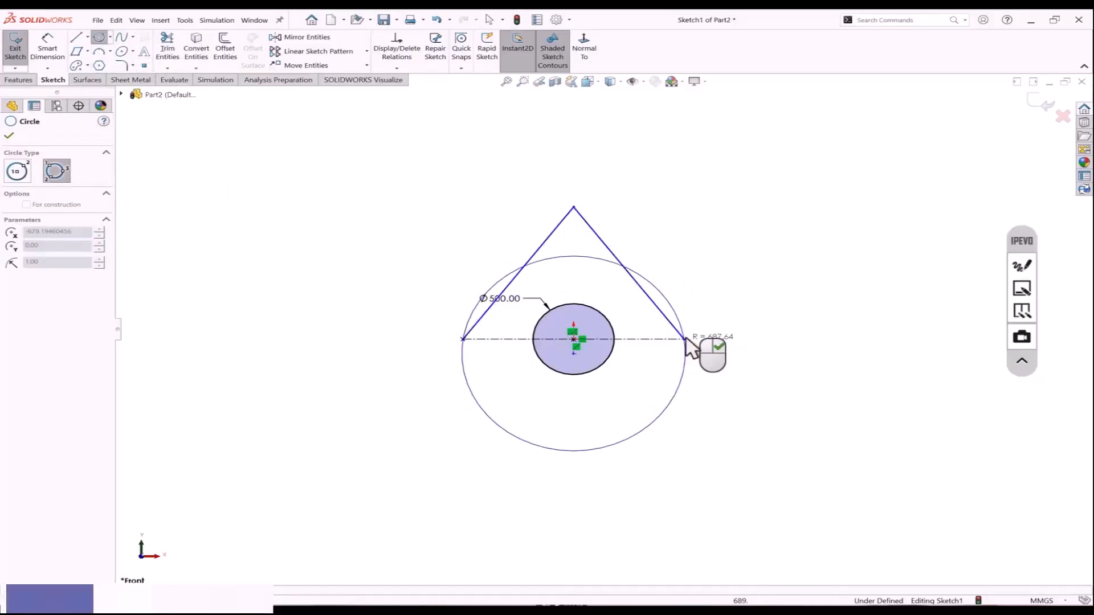
{"action": "left_click", "coordinate": [574, 208]}
{"action": "key", "text": "Escape"}
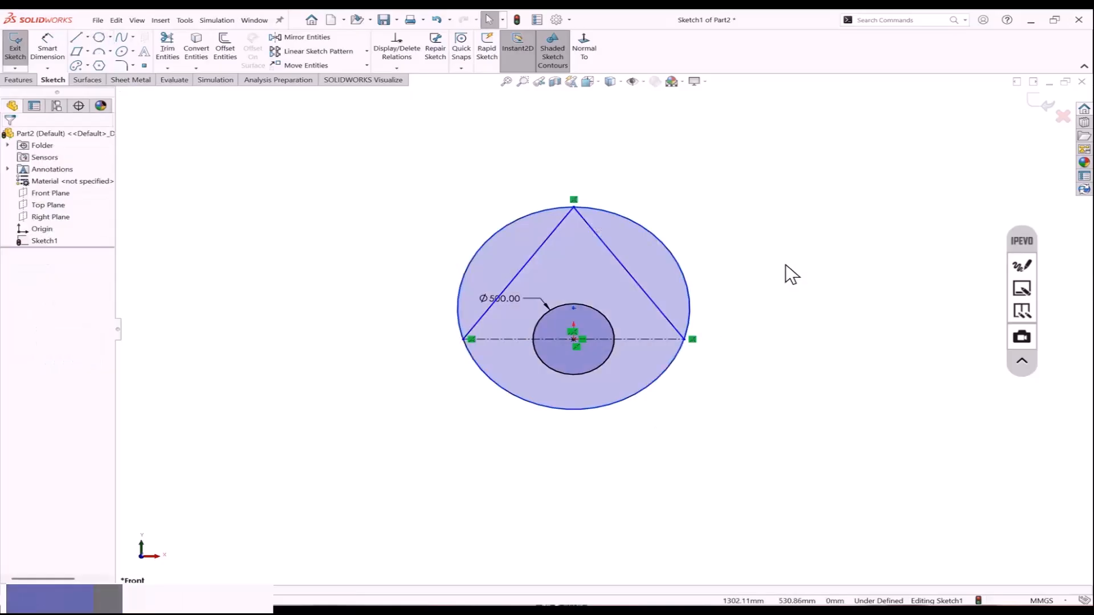
Sketch a separate centerpoint arc to the left of the circles, with a radius of about 622 mm and an angle of about 130°.
{"action": "scroll", "coordinate": [443, 287], "scroll_direction": "up", "scroll_amount": 1}
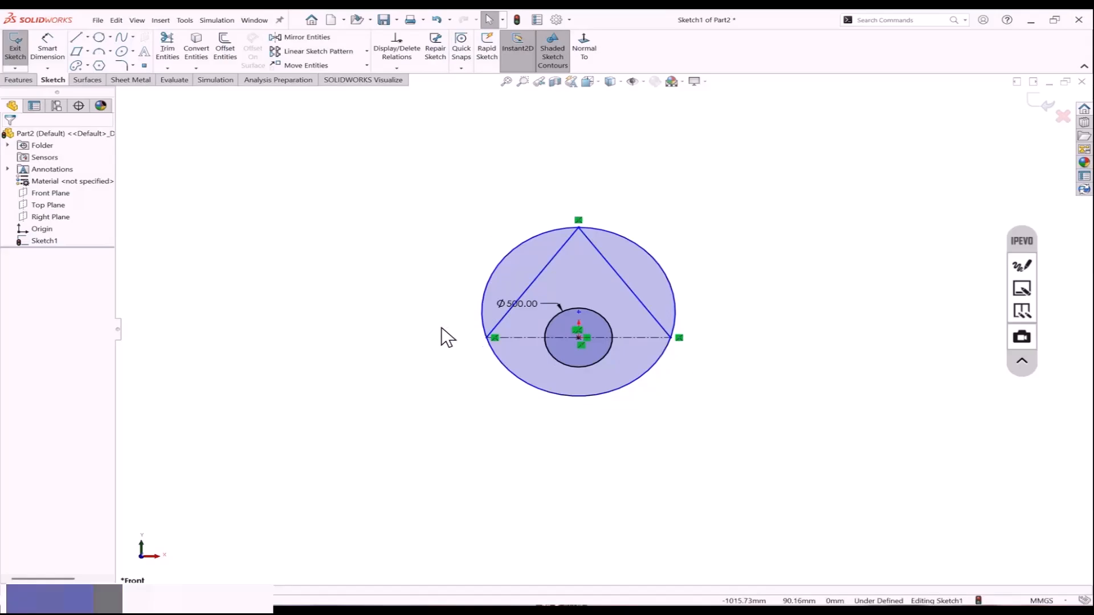
{"action": "scroll", "coordinate": [439, 328], "scroll_direction": "up", "scroll_amount": 1}
{"action": "scroll", "coordinate": [439, 328], "scroll_direction": "down", "scroll_amount": 1}
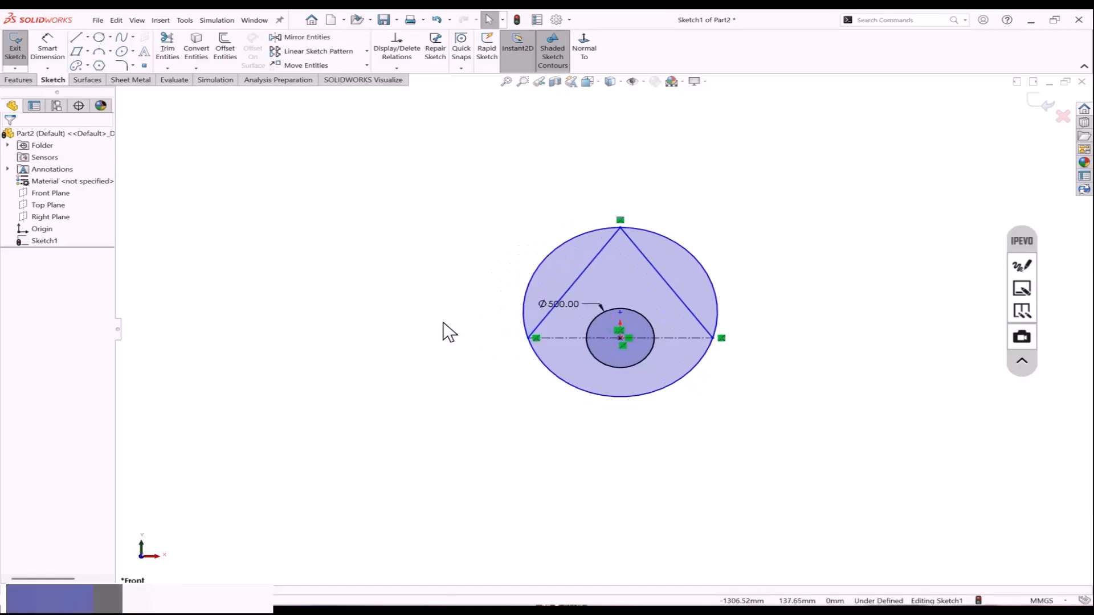
{"action": "left_click", "coordinate": [111, 52]}
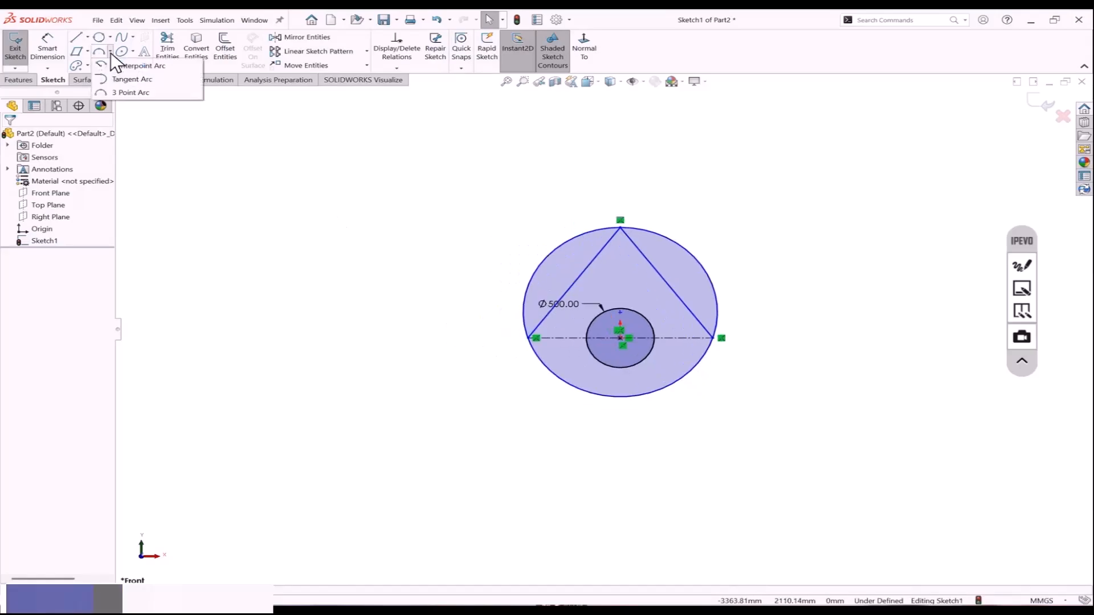
{"action": "left_click", "coordinate": [140, 67]}
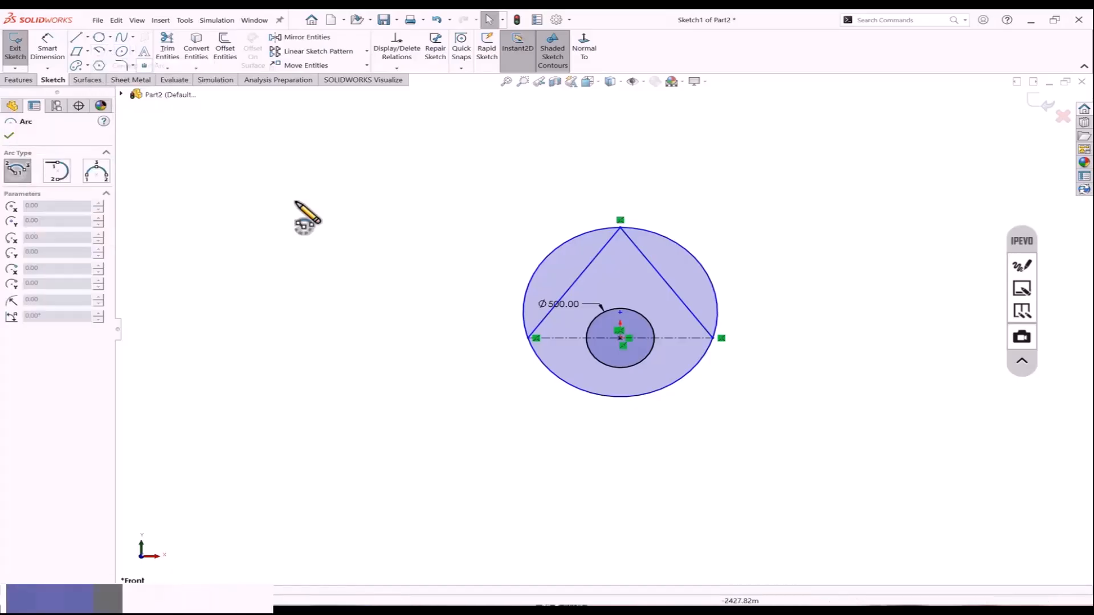
{"action": "left_click", "coordinate": [323, 338]}
{"action": "left_click", "coordinate": [408, 338]}
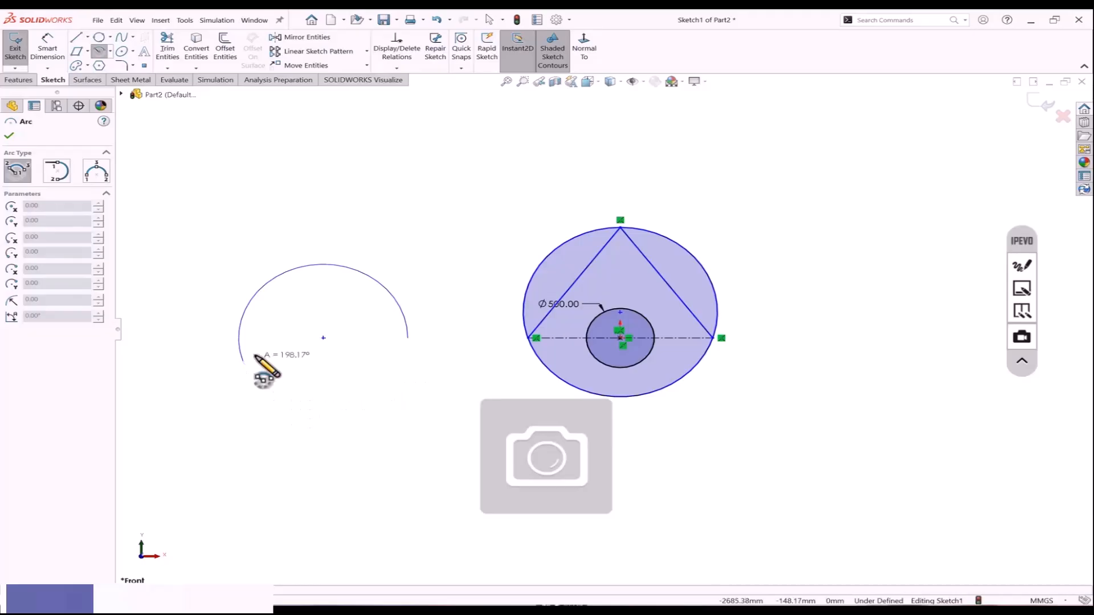
{"action": "left_click", "coordinate": [282, 291]}
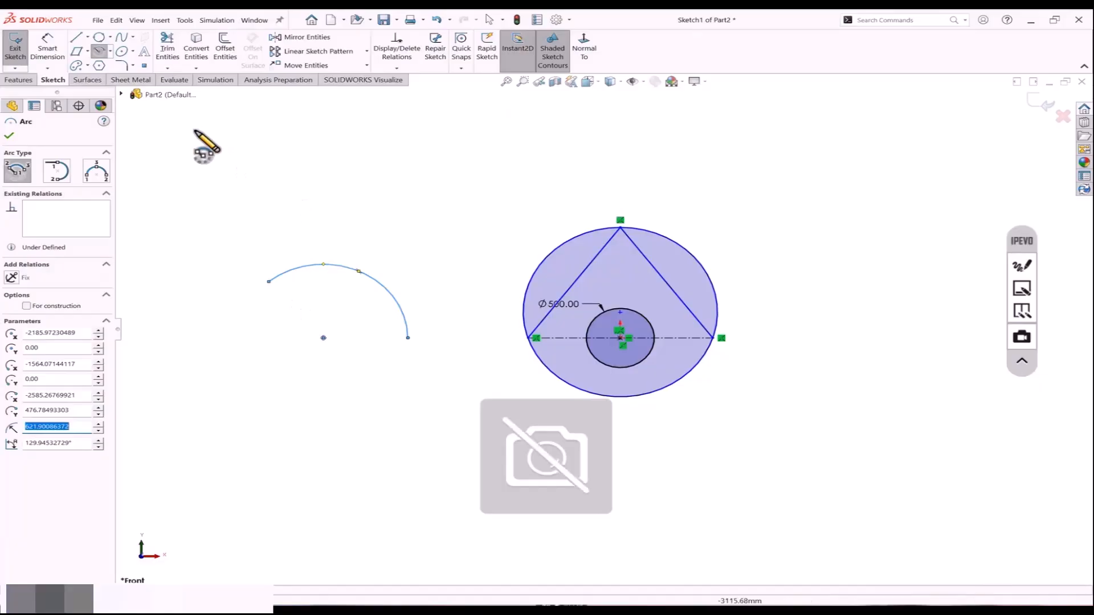
Add a tangent arc from the lower right end of the centerpoint arc, curving down and right into an S shape.
{"action": "left_click", "coordinate": [110, 52]}
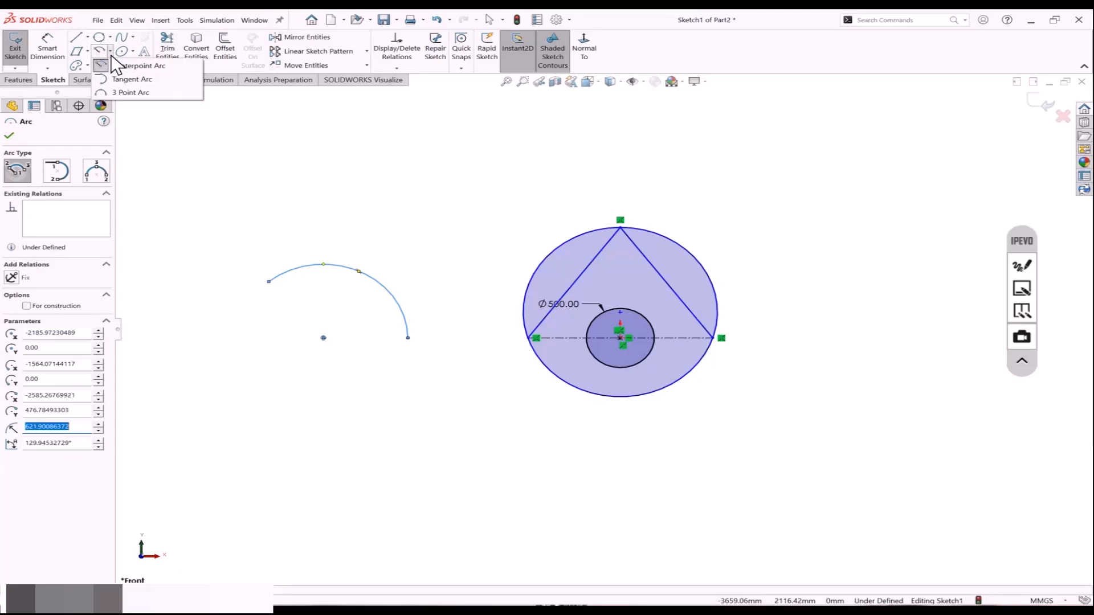
{"action": "left_click", "coordinate": [137, 78]}
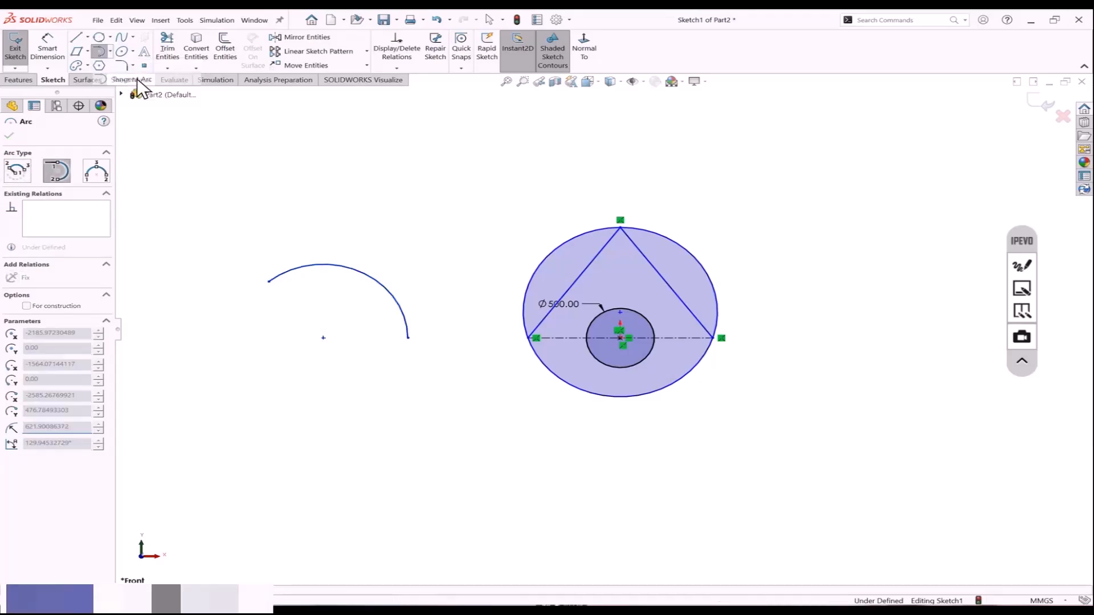
{"action": "left_click", "coordinate": [407, 339]}
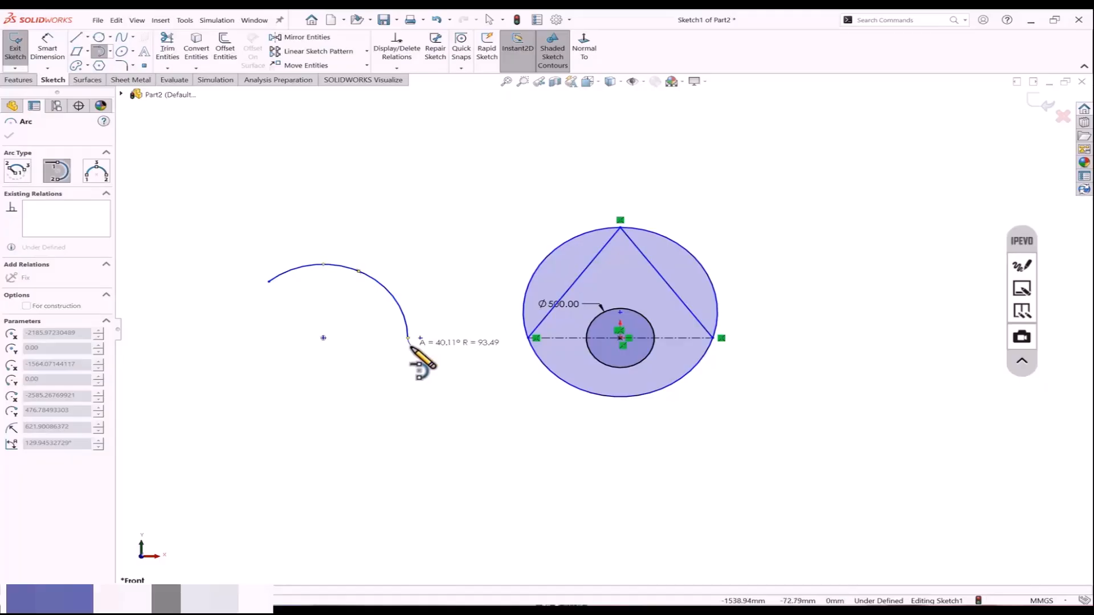
{"action": "left_click", "coordinate": [510, 417]}
{"action": "key", "text": "z"}
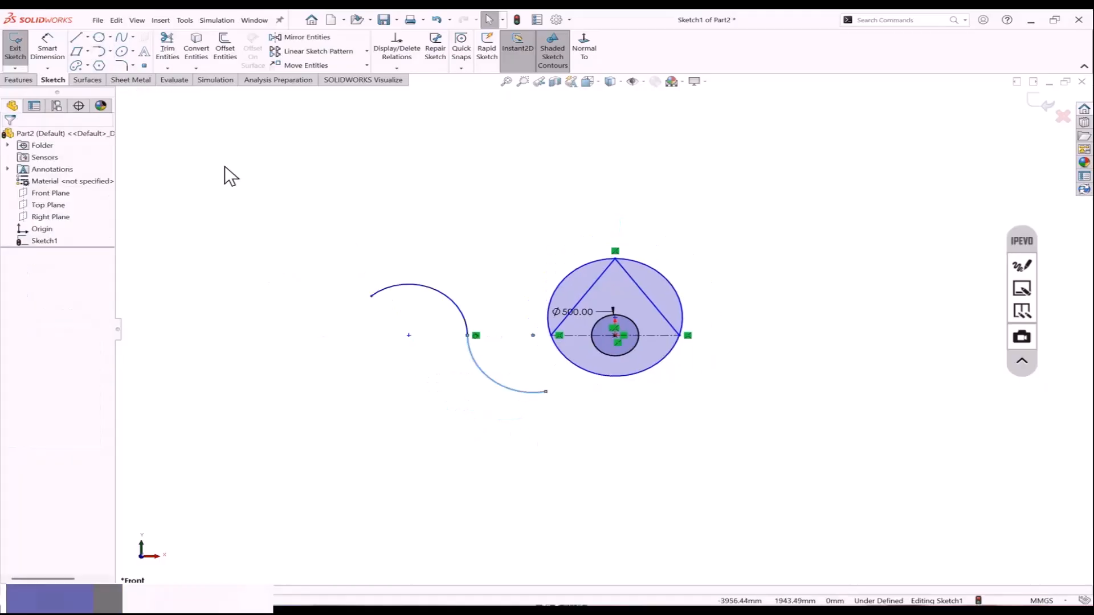
Draw a horizontal line about 1664 mm long above the S-shaped arcs and add a tangent arc curving down from its right end.
{"action": "left_click", "coordinate": [77, 38]}
{"action": "left_click", "coordinate": [246, 166]}
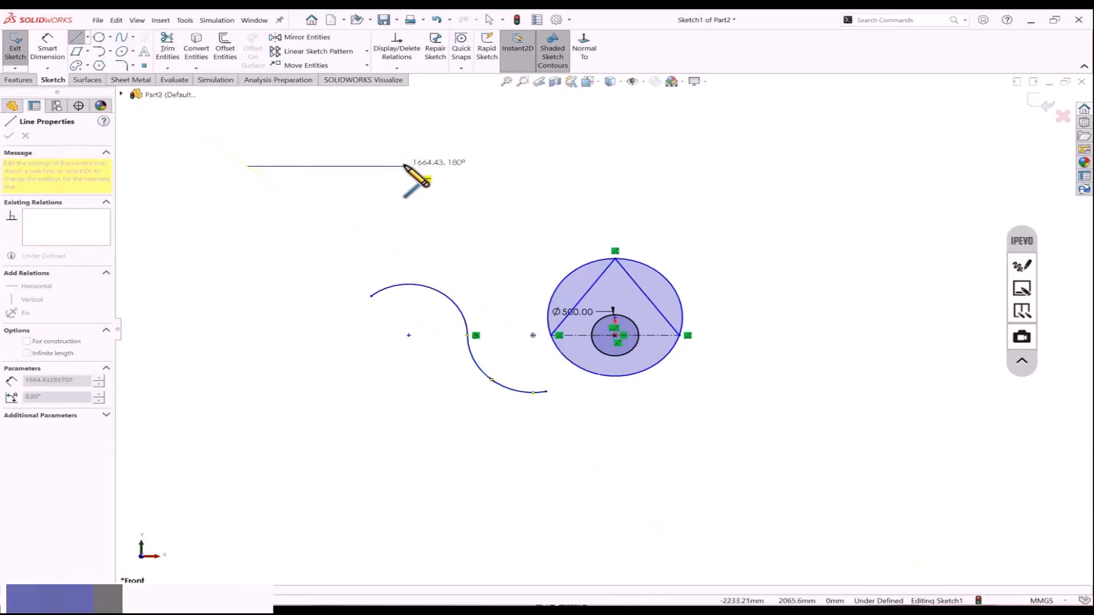
{"action": "left_click", "coordinate": [405, 167]}
{"action": "key", "text": "Escape"}
{"action": "left_click", "coordinate": [98, 51]}
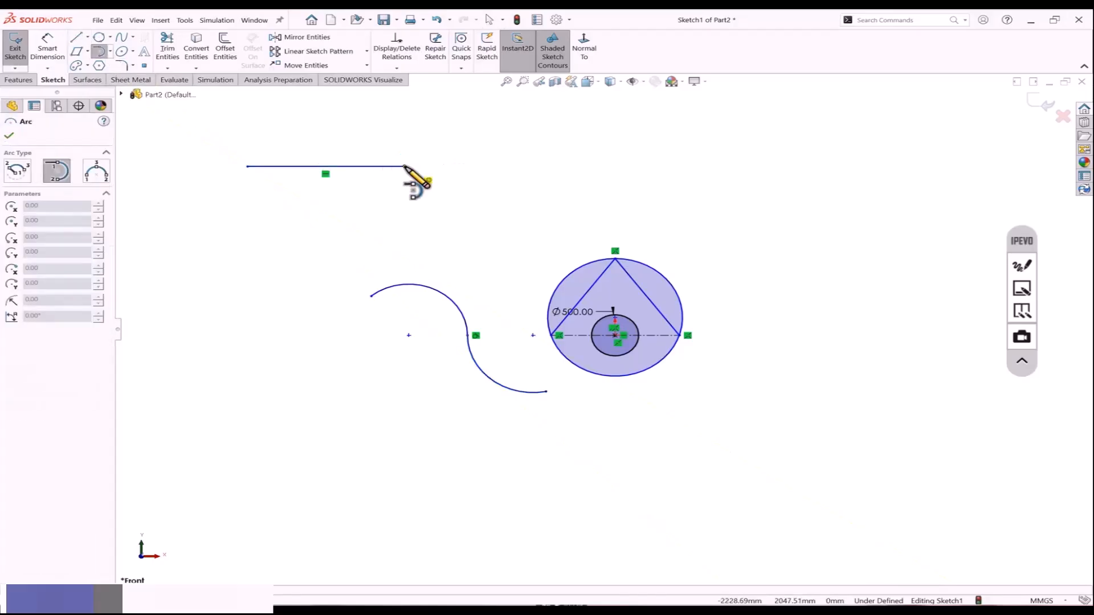
{"action": "left_click", "coordinate": [405, 167]}
{"action": "left_click", "coordinate": [475, 228]}
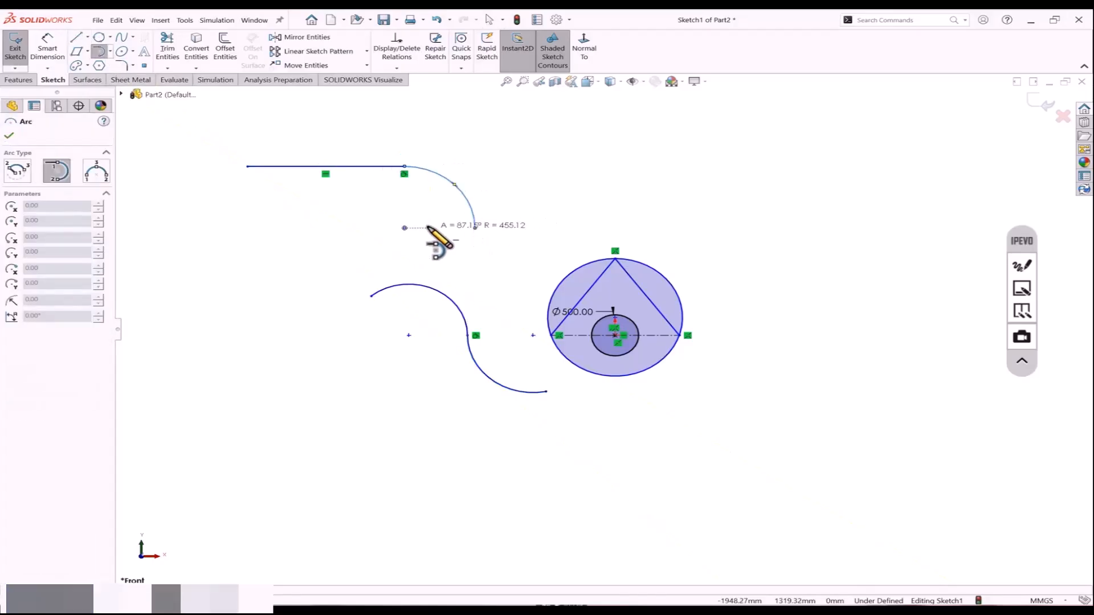
{"action": "key", "text": "Escape"}
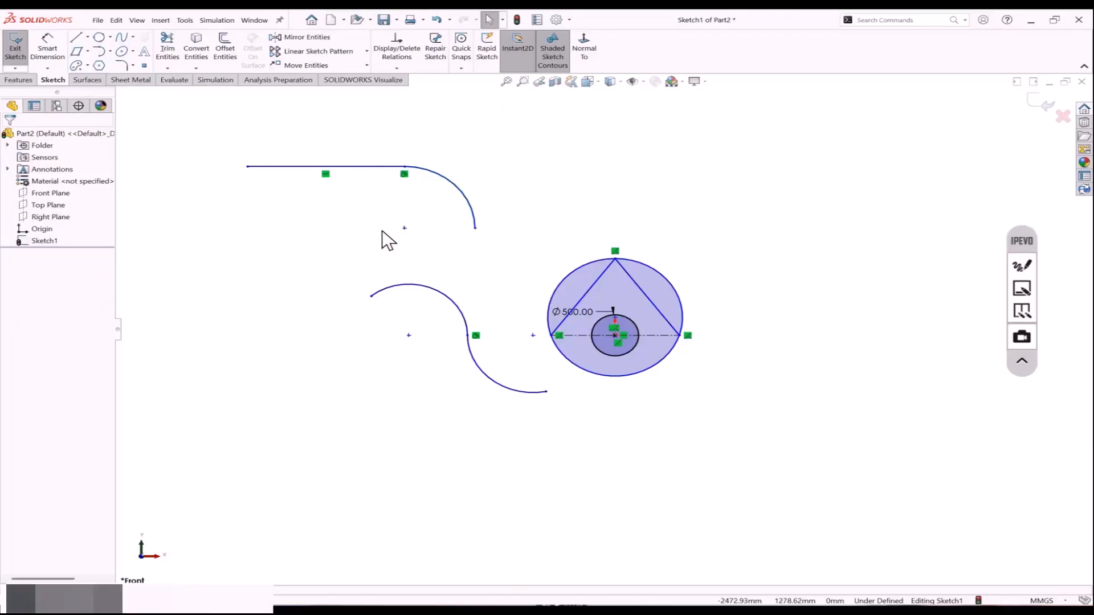
Sketch a 3 Point Arc to the left of the S-shaped arcs, with a radius of about 678 mm and an angle of about 148°.
{"action": "left_click", "coordinate": [110, 51]}
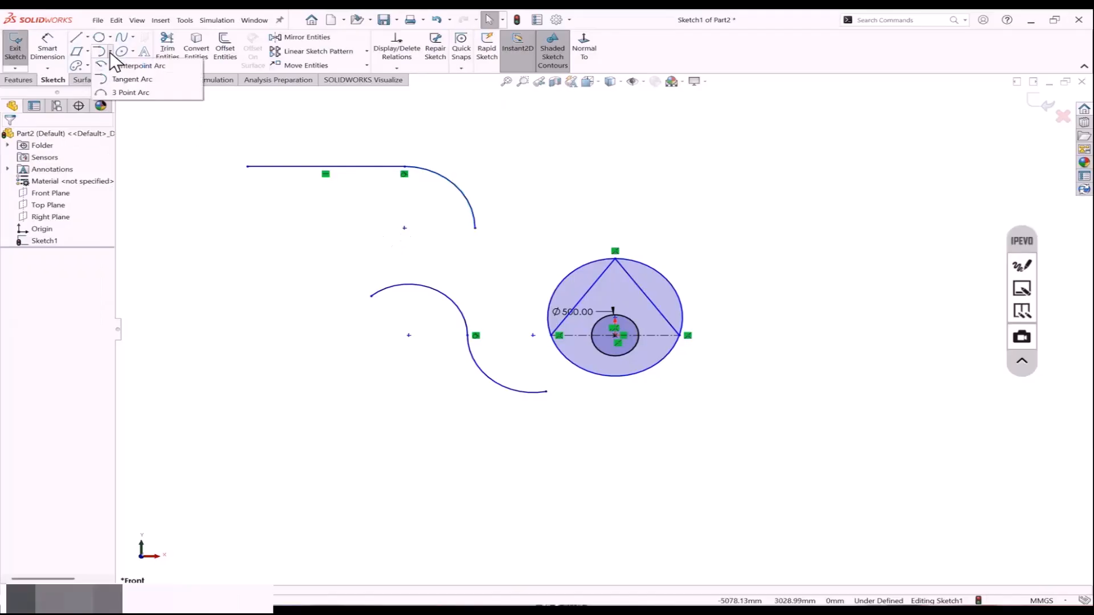
{"action": "left_click", "coordinate": [121, 94]}
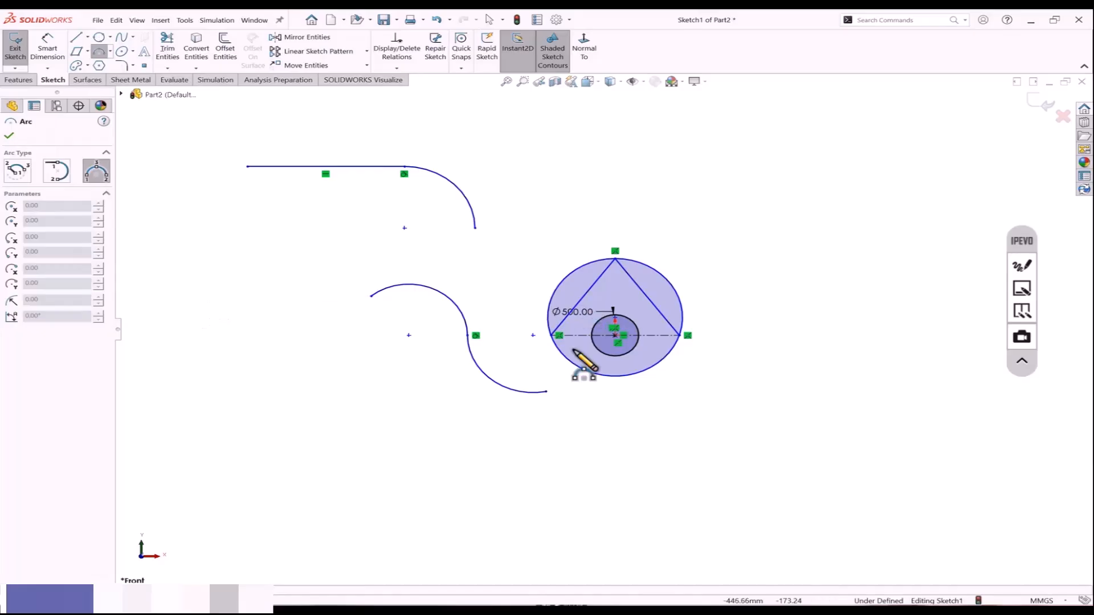
{"action": "left_click", "coordinate": [176, 317]}
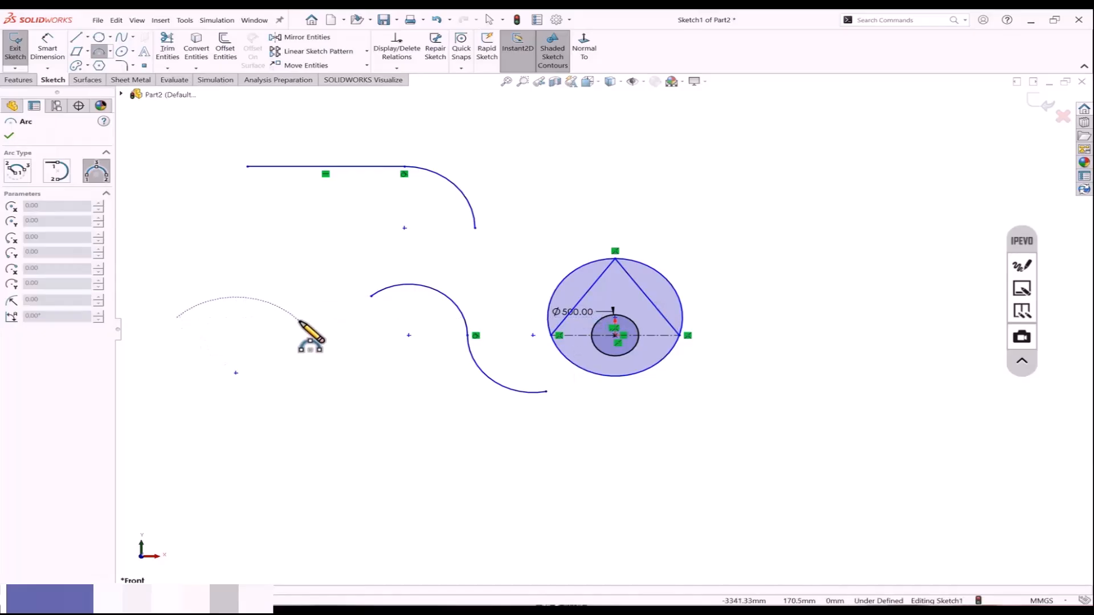
{"action": "left_click", "coordinate": [299, 321]}
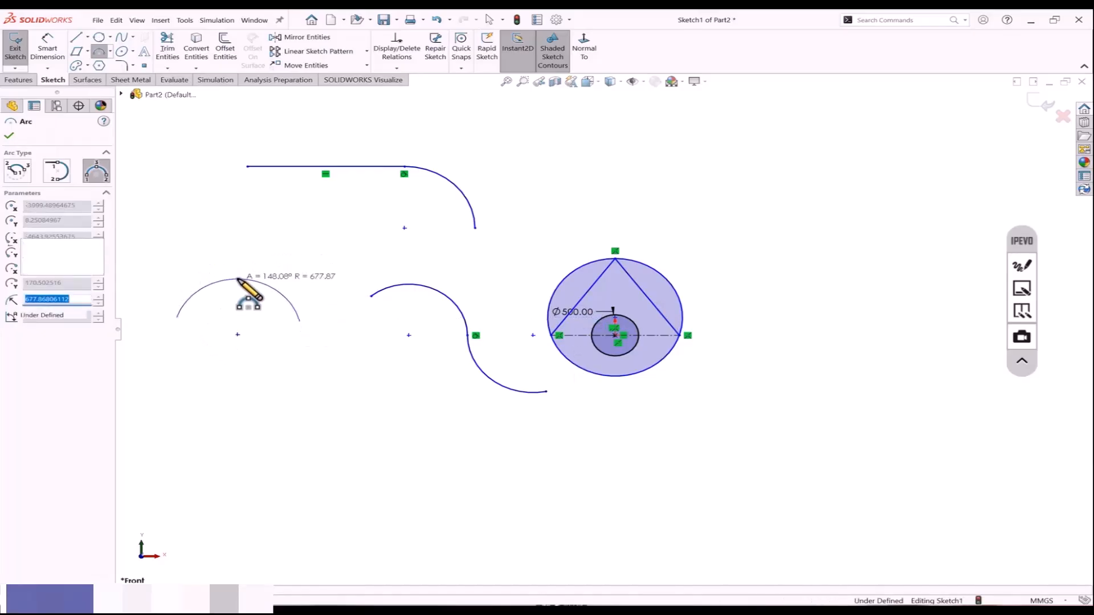
{"action": "left_click", "coordinate": [238, 278]}
{"action": "key", "text": "Escape"}
{"action": "key", "text": "Escape"}
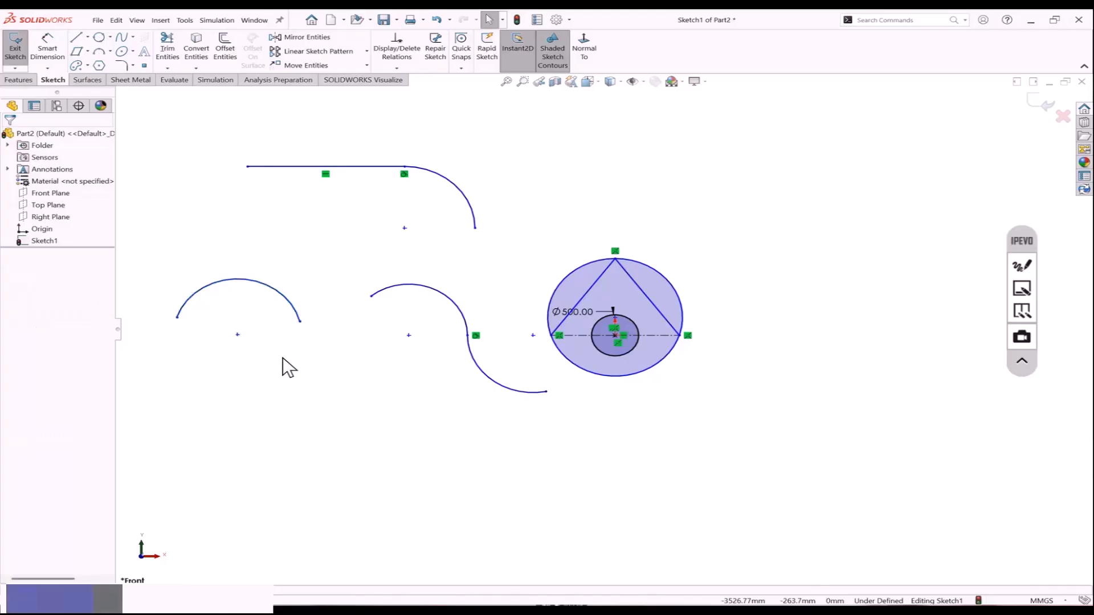
Select all the entities in the sketch and delete them, leaving only the origin.
{"action": "scroll", "coordinate": [216, 206], "scroll_direction": "up", "scroll_amount": 1}
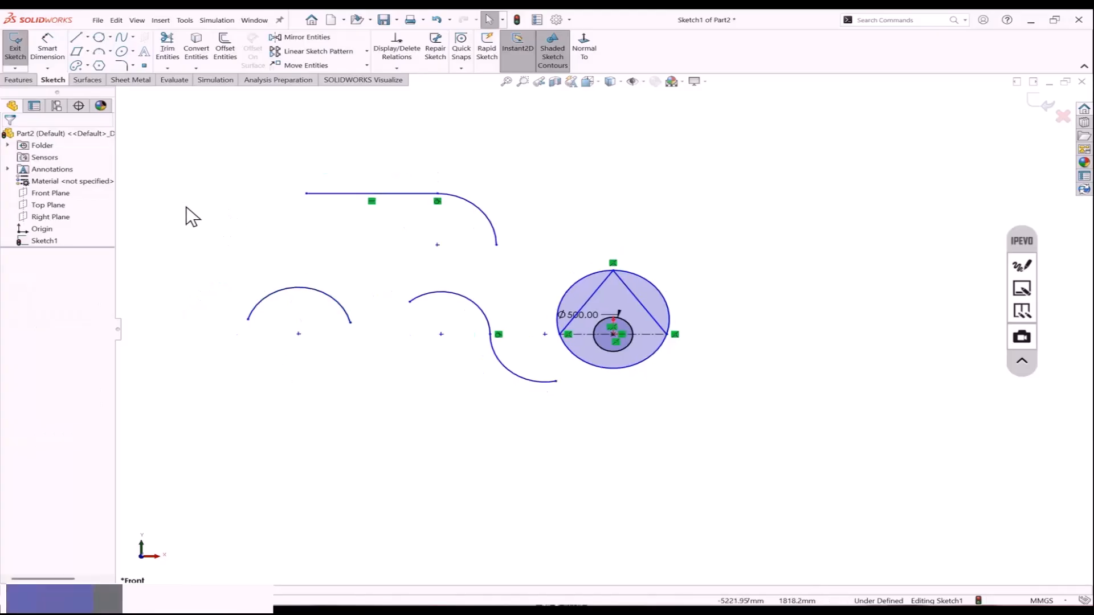
{"action": "mouse_move", "coordinate": [172, 147]}
{"action": "left_mouse_down"}
{"action": "mouse_move", "coordinate": [642, 371]}
{"action": "mouse_move", "coordinate": [724, 429]}
{"action": "left_mouse_up"}
{"action": "key", "text": "Delete"}
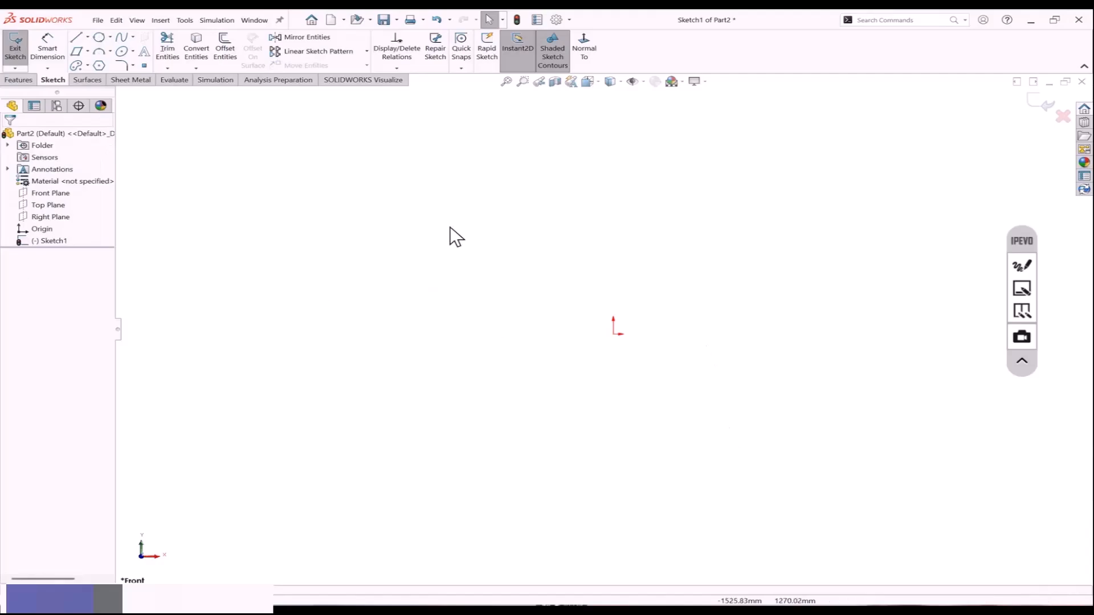
Sketch a 3-sided inscribed-circle polygon centered on the origin, with a circle diameter of about 745 mm and one vertex straight up.
{"action": "left_click", "coordinate": [99, 66]}
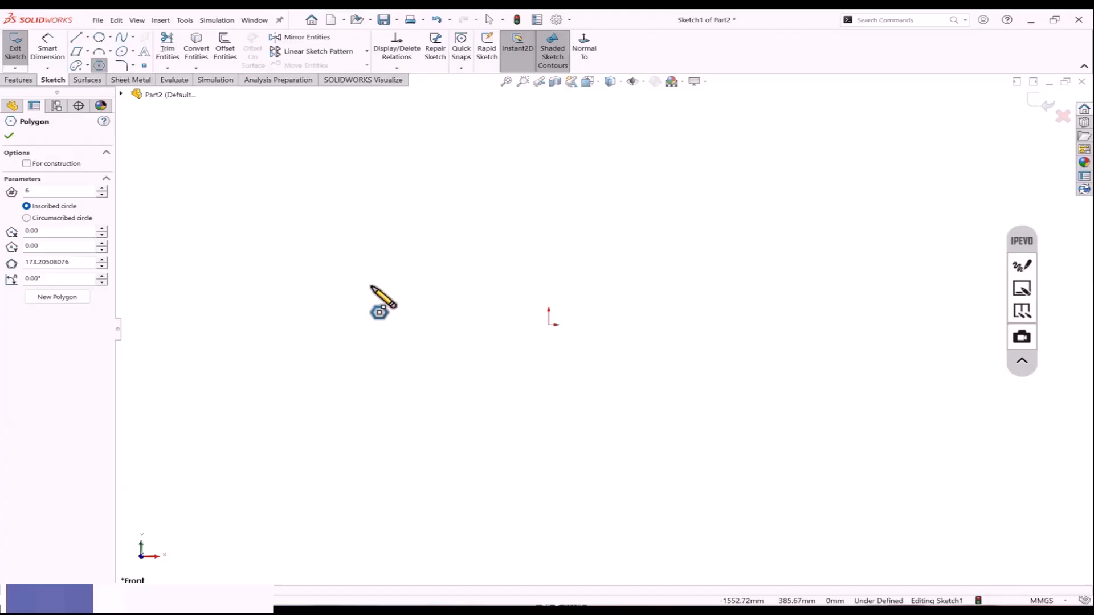
{"action": "left_click_drag", "start_coordinate": [46, 192], "coordinate": [2, 198]}
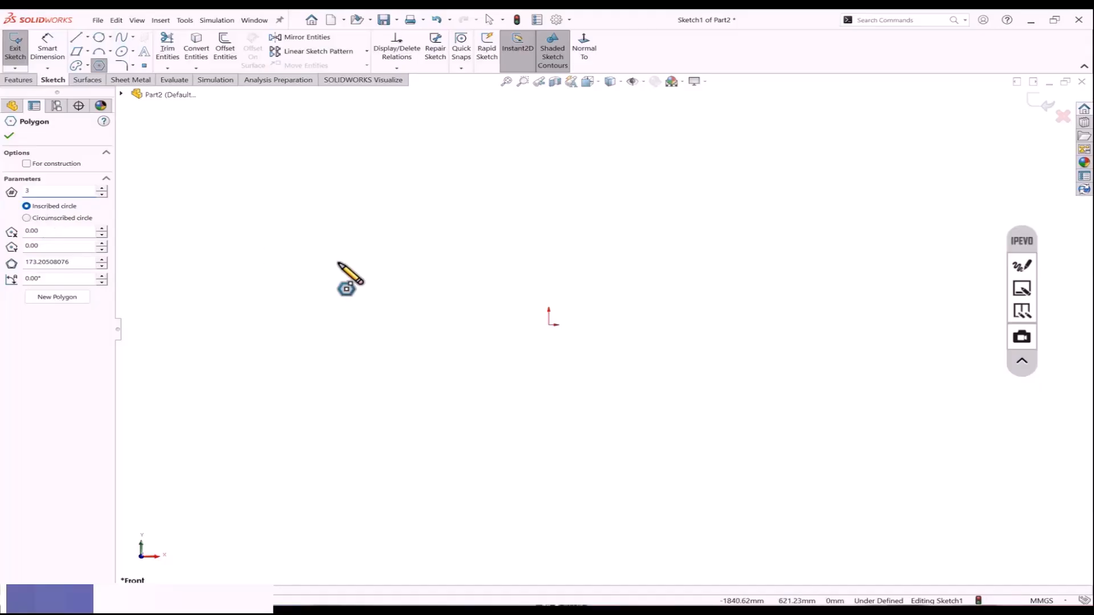
{"action": "left_click", "coordinate": [549, 323]}
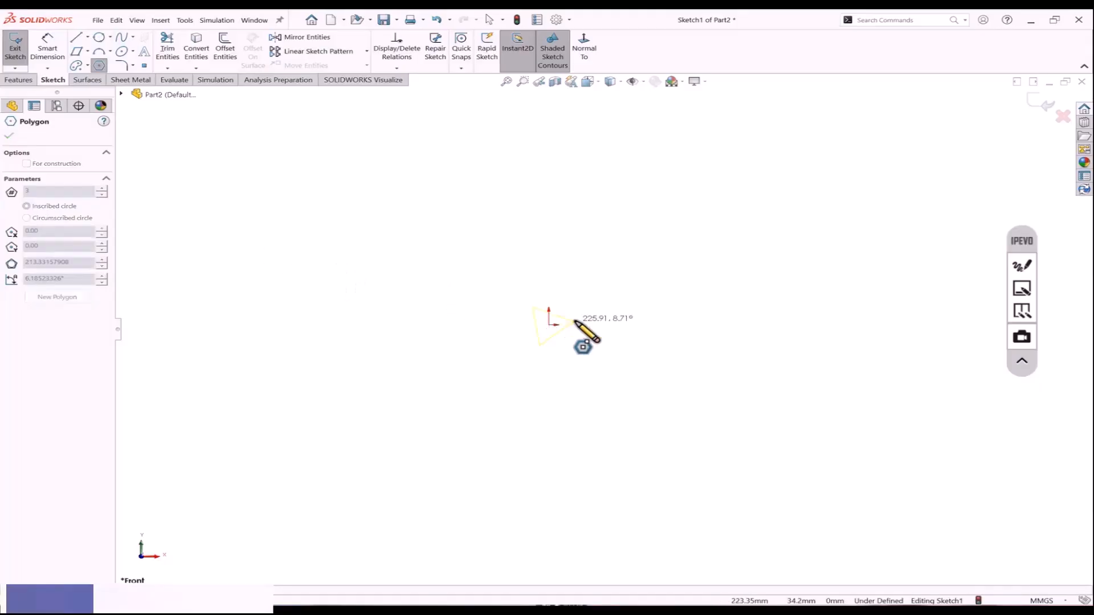
{"action": "left_click", "coordinate": [548, 251]}
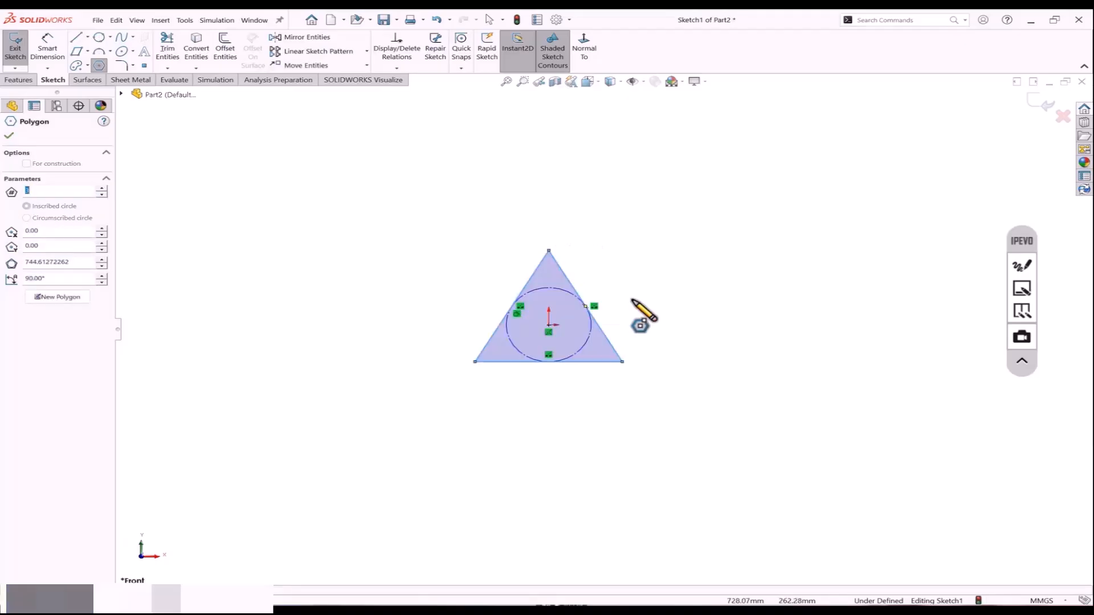
Set the triangle's inscribed circle diameter to 600 mm and its angle to 180°, and accept the polygon.
{"action": "left_click", "coordinate": [76, 261]}
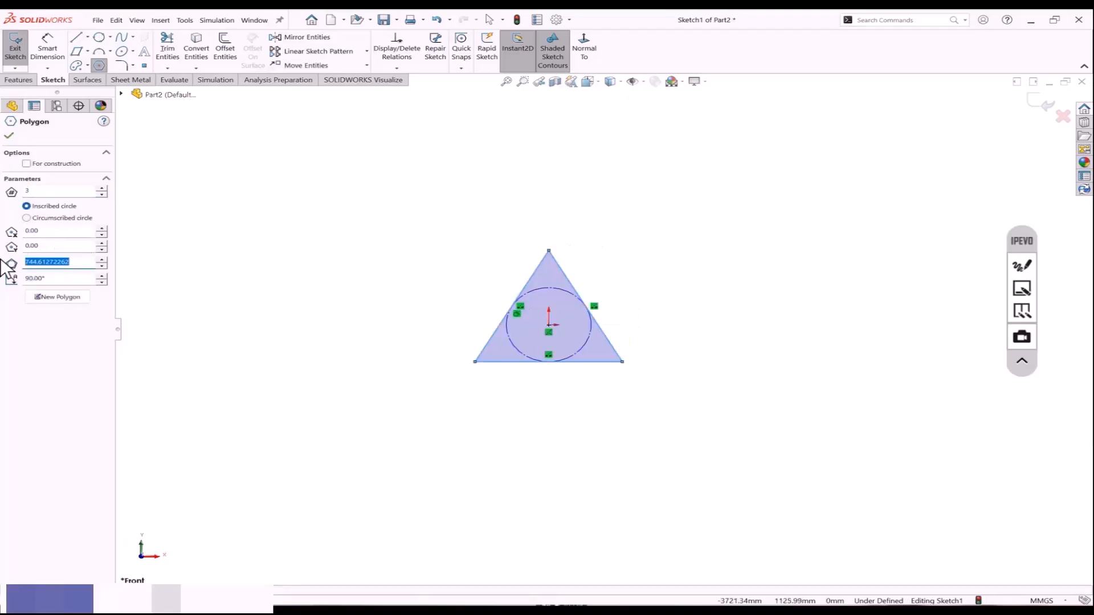
{"action": "type", "text": "600"}
{"action": "key", "text": "Tab"}
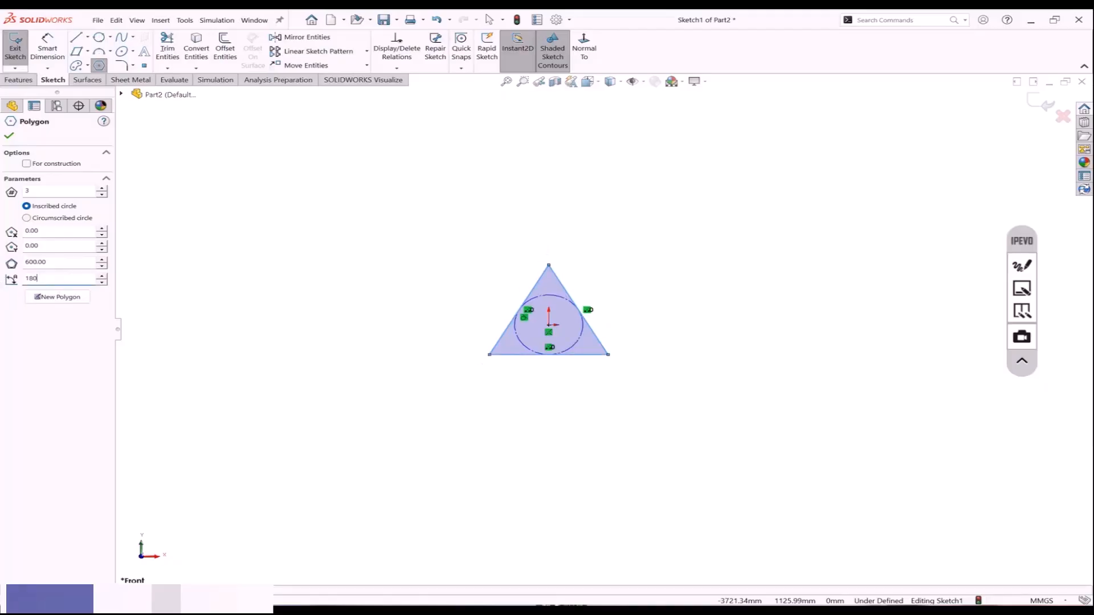
{"action": "key", "text": "Return"}
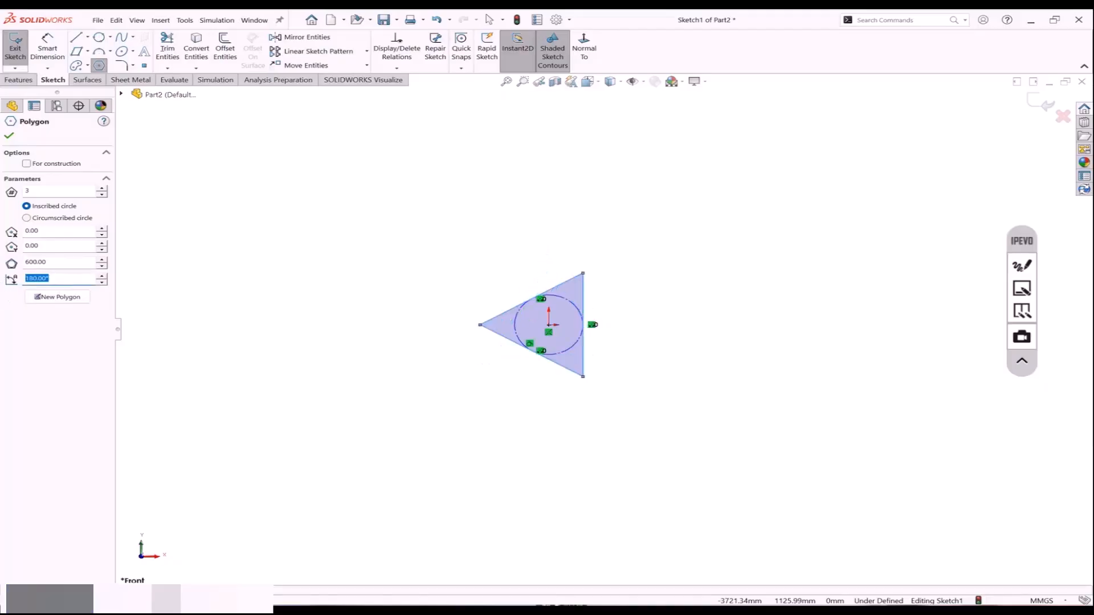
{"action": "type", "text": "9"}
{"action": "left_click", "coordinate": [9, 138]}
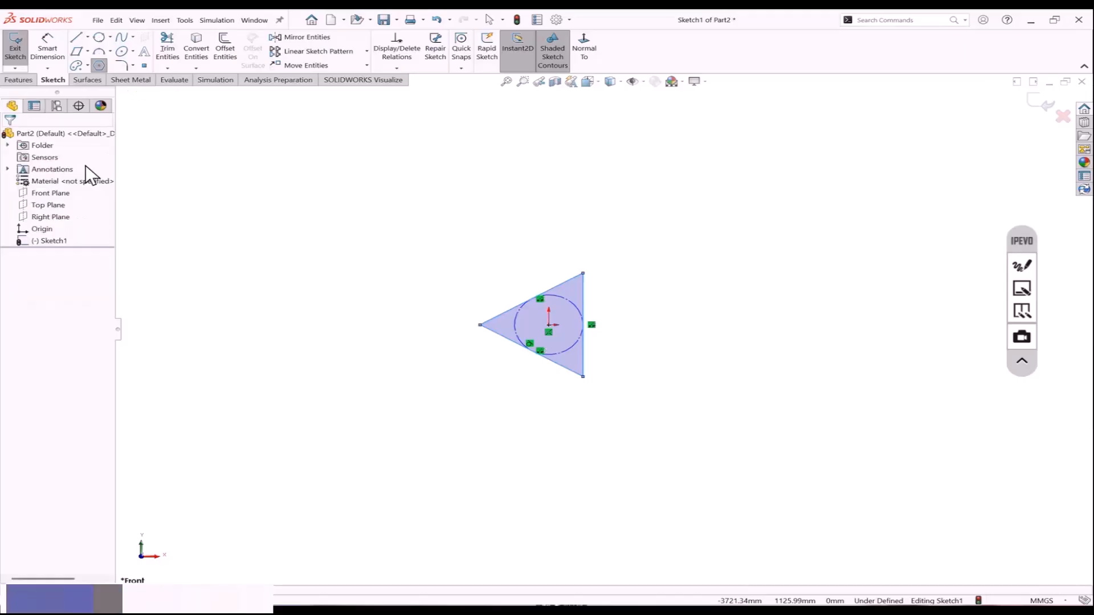
Sketch a circumscribed-circle triangle to the left of the first one, with a circle diameter of about 1429 mm and an angle of about 88°.
{"action": "left_click", "coordinate": [100, 65]}
{"action": "left_click", "coordinate": [40, 218]}
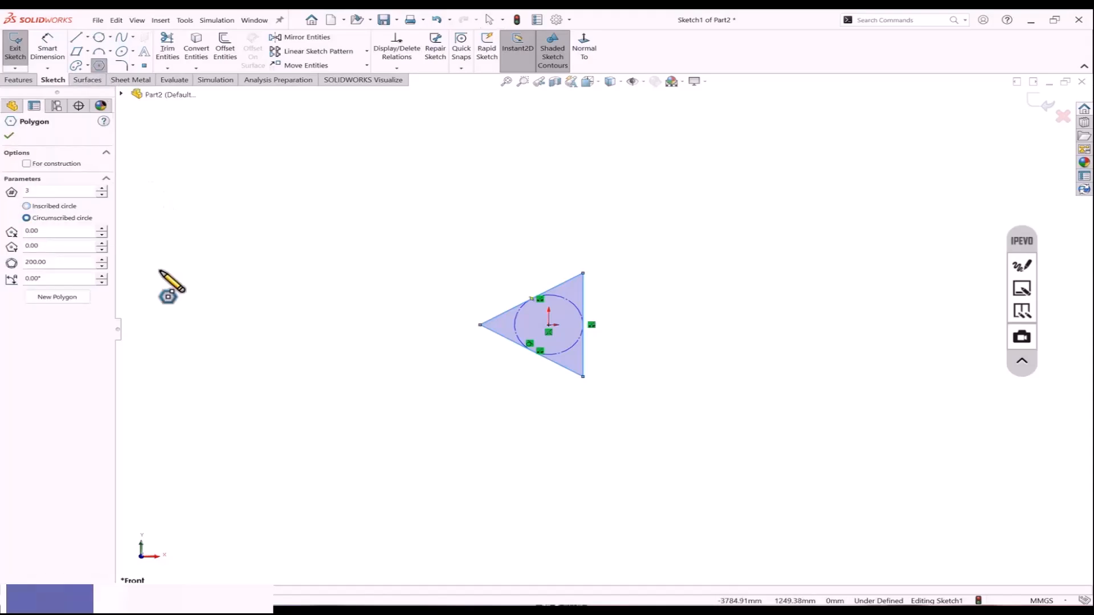
{"action": "left_click", "coordinate": [317, 339]}
{"action": "left_click", "coordinate": [319, 268]}
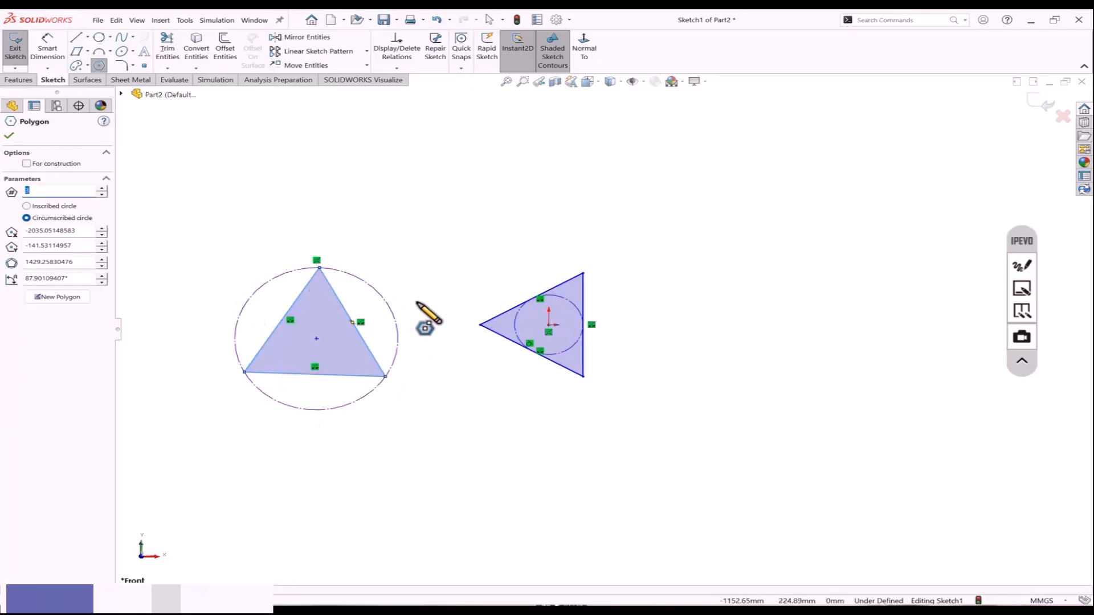
Increase the circumscribed polygon's number of sides to 6 and accept it.
{"action": "key", "text": "f"}
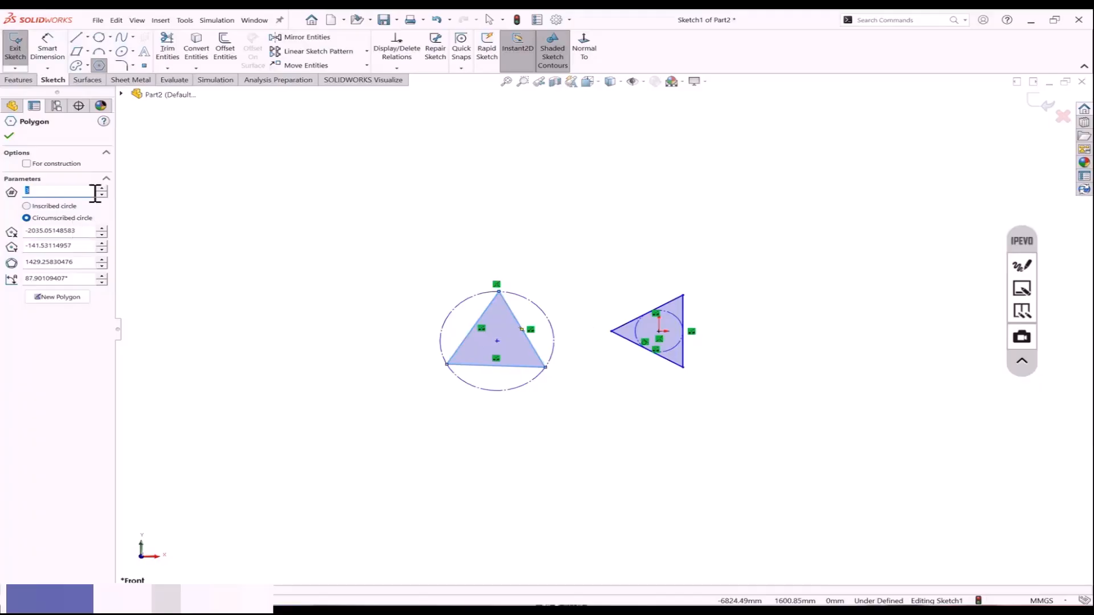
{"action": "left_click", "coordinate": [102, 188]}
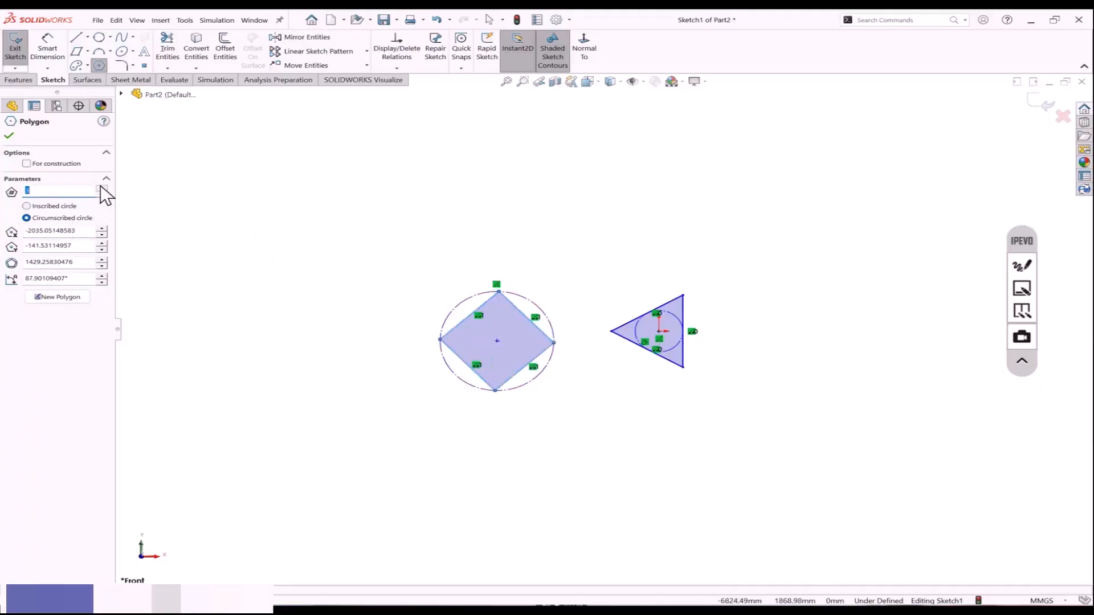
{"action": "left_click", "coordinate": [103, 188]}
{"action": "left_click", "coordinate": [103, 188]}
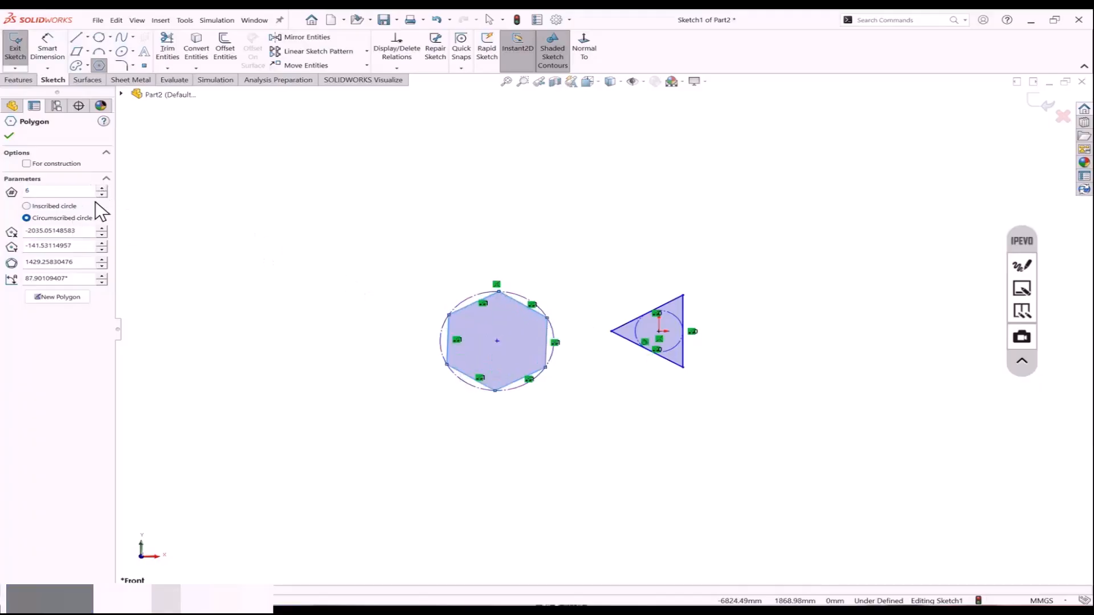
{"action": "left_click", "coordinate": [8, 136]}
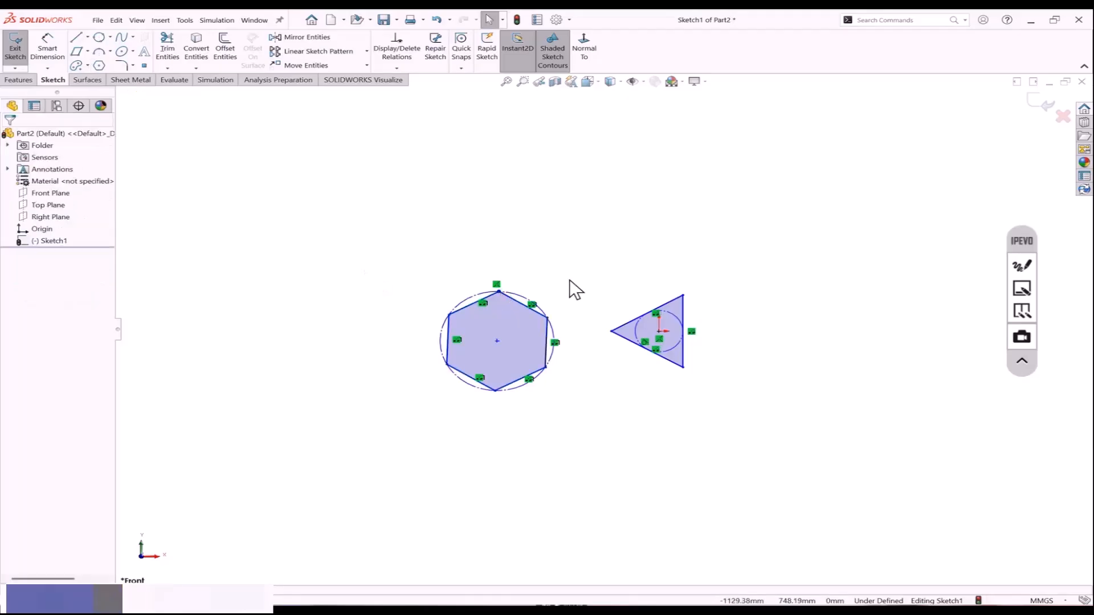
Reopen the hexagon for polygon editing and set its number of sides to 5.
{"action": "scroll", "coordinate": [584, 340], "scroll_direction": "down", "scroll_amount": 1}
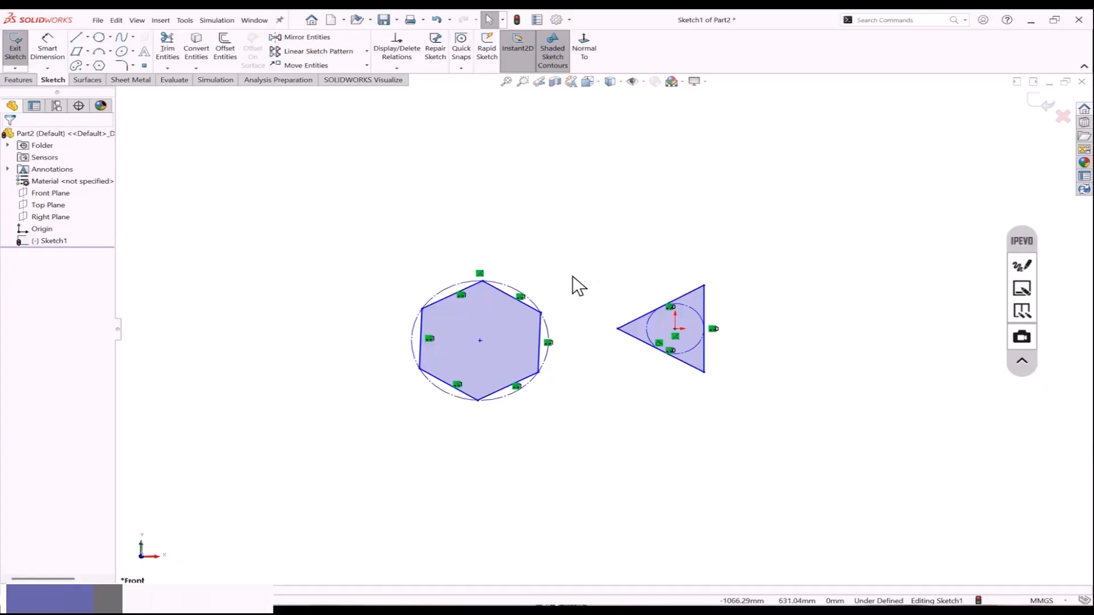
{"action": "right_click", "coordinate": [520, 298]}
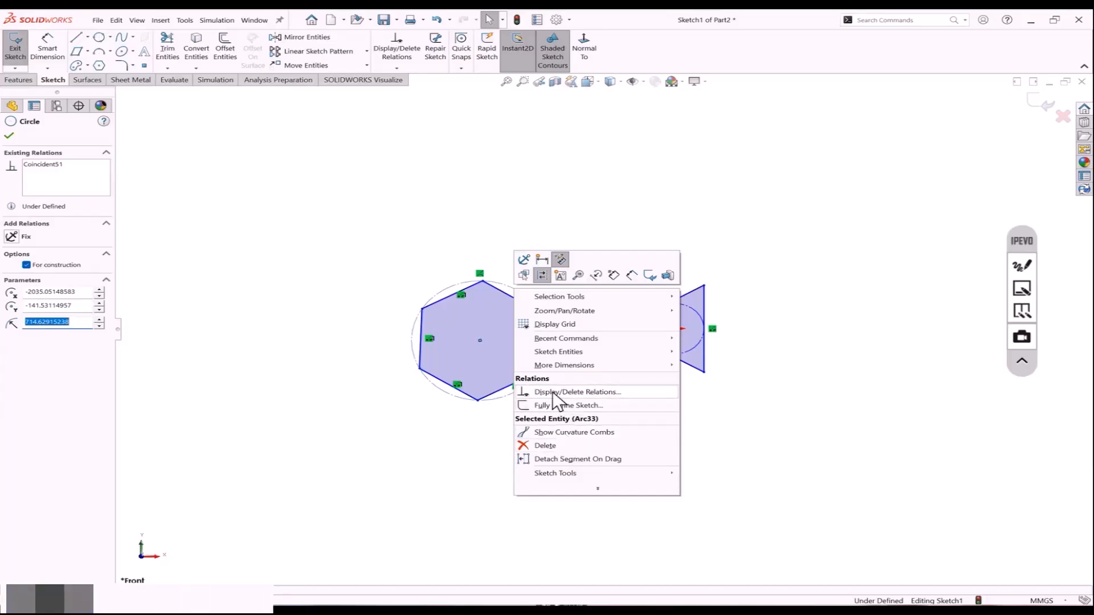
{"action": "left_click", "coordinate": [488, 332]}
{"action": "left_click", "coordinate": [497, 288]}
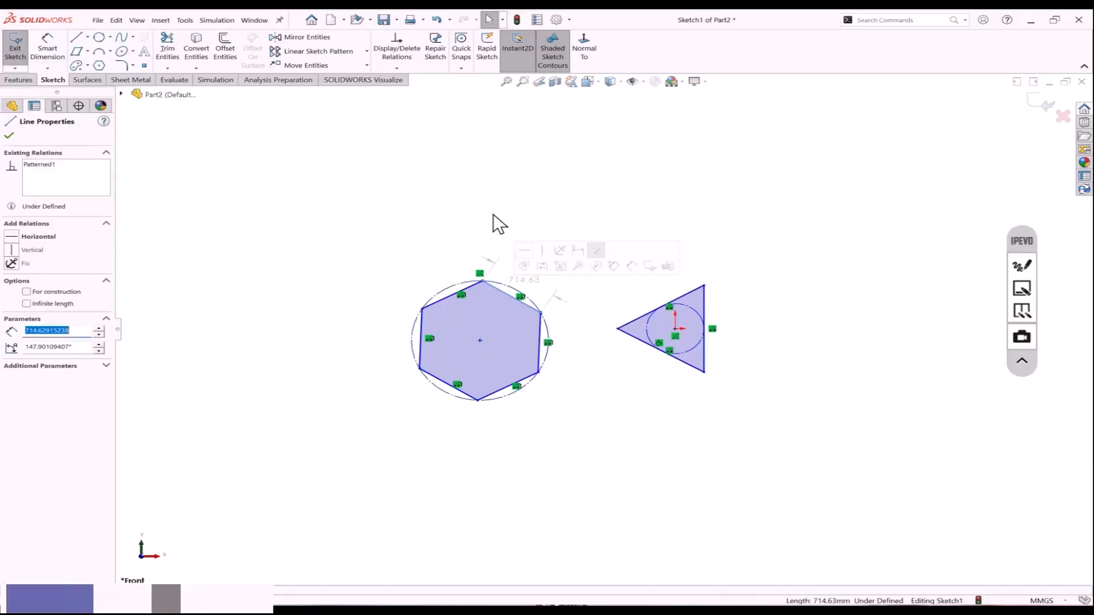
{"action": "right_click", "coordinate": [491, 210]}
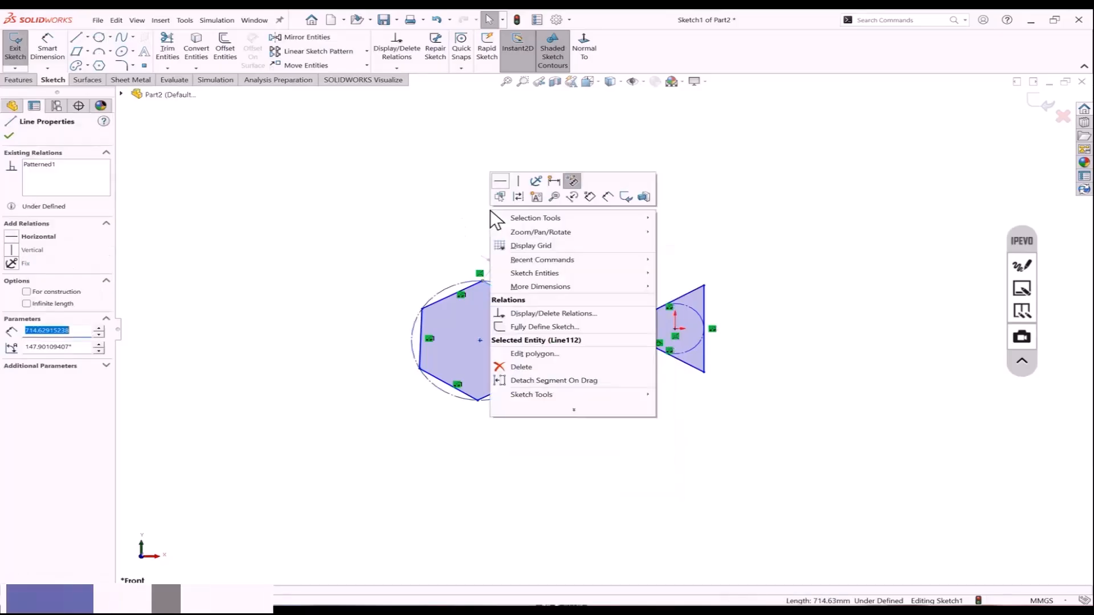
{"action": "left_click", "coordinate": [552, 357]}
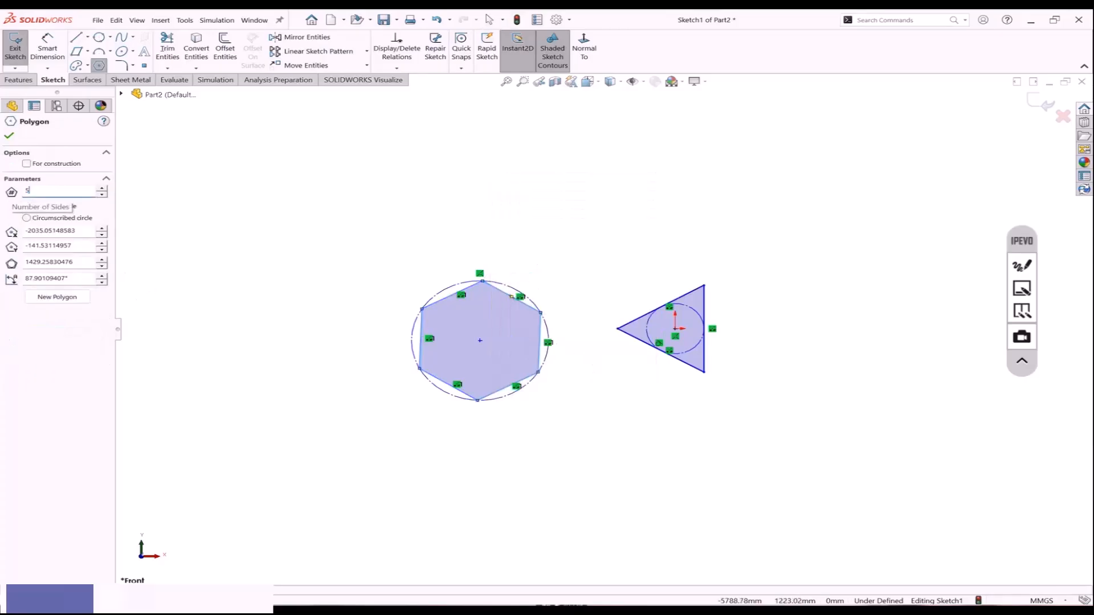
{"action": "type", "text": "5"}
{"action": "key", "text": "Return"}
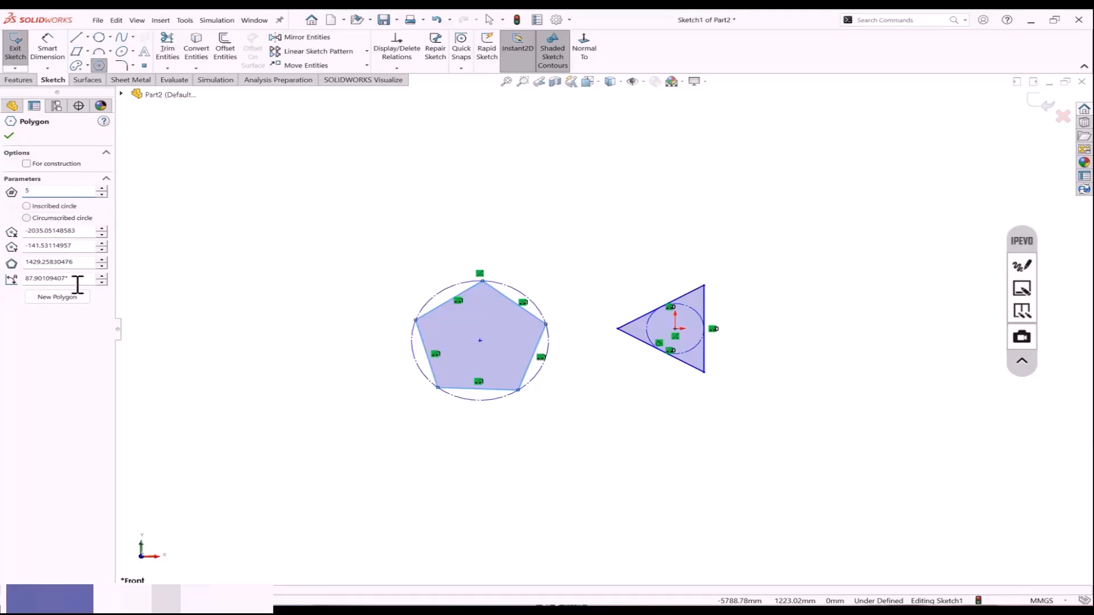
Set the pentagon's circle diameter to 1000 mm, accept the change and leave the Polygon command.
{"action": "left_click_drag", "start_coordinate": [87, 264], "coordinate": [20, 263]}
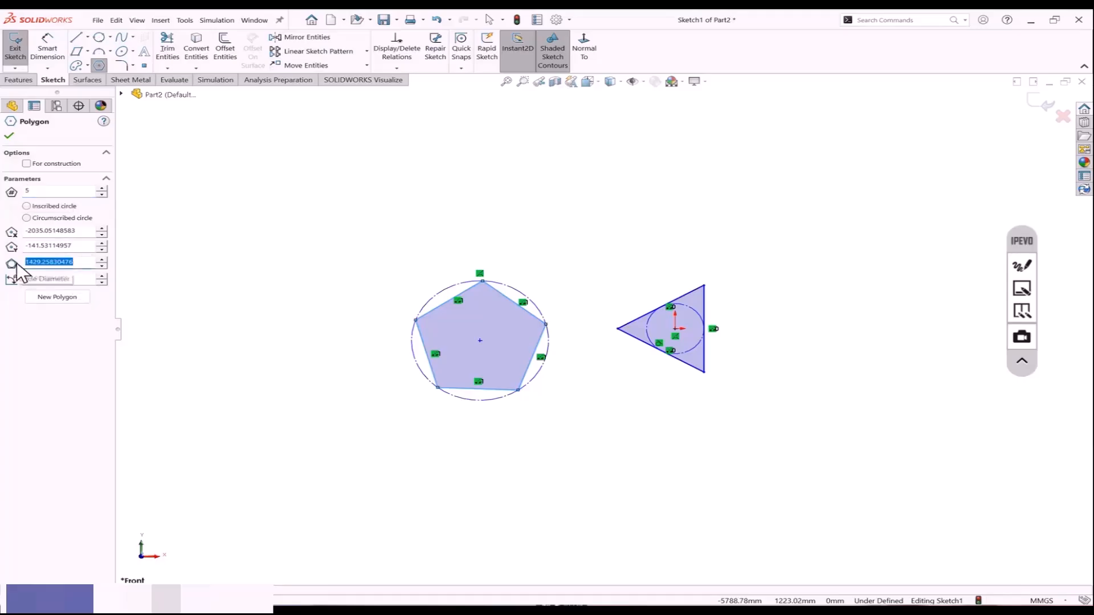
{"action": "type", "text": "1000"}
{"action": "key", "text": "Return"}
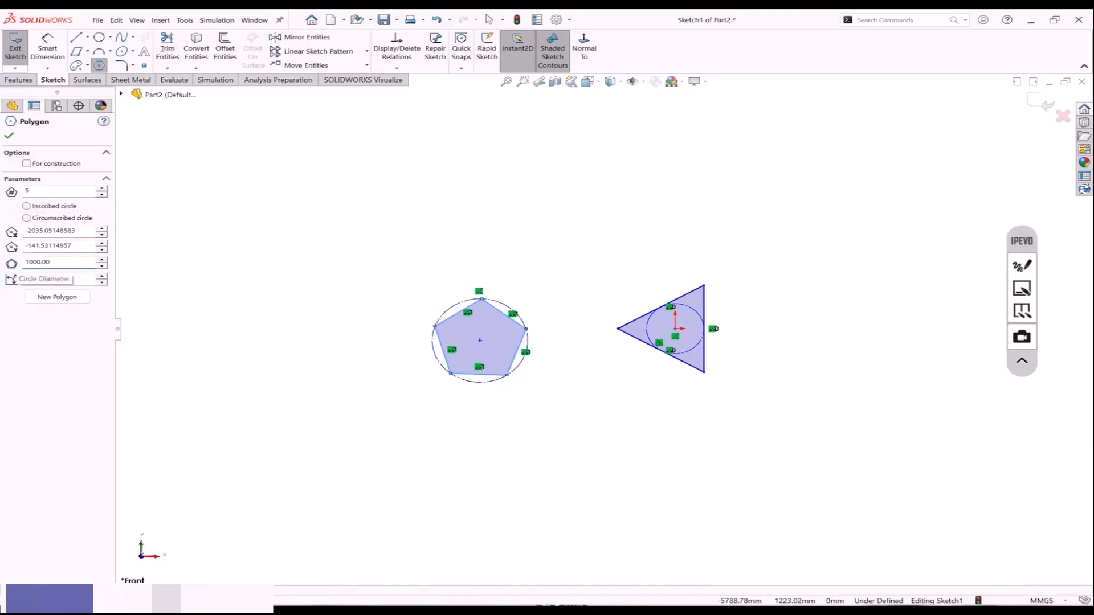
{"action": "left_click", "coordinate": [10, 136]}
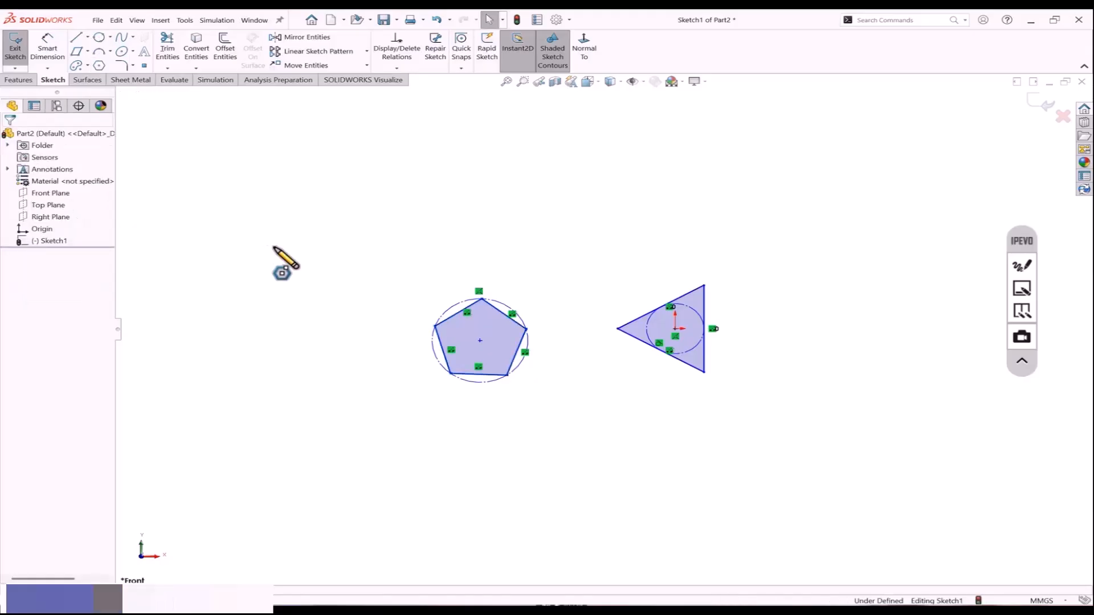
{"action": "right_click", "coordinate": [273, 248]}
{"action": "left_click", "coordinate": [277, 245]}
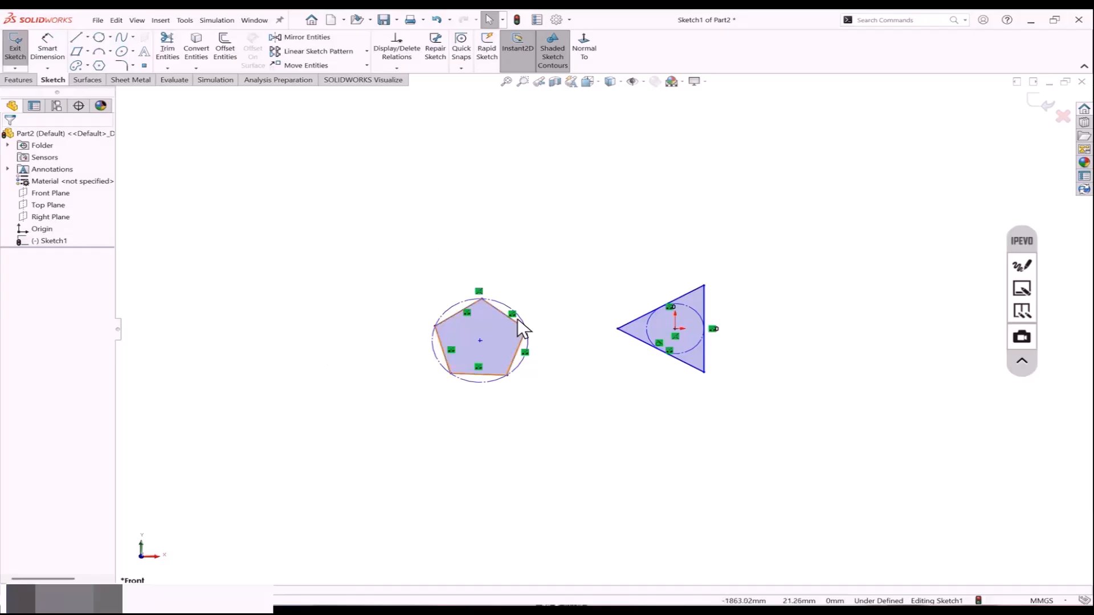
Delete the triangle with its inscribed circle at the origin from the sketch.
{"action": "left_click_drag", "start_coordinate": [575, 249], "coordinate": [729, 347]}
{"action": "key", "text": "Delete"}
{"action": "key", "text": "z"}
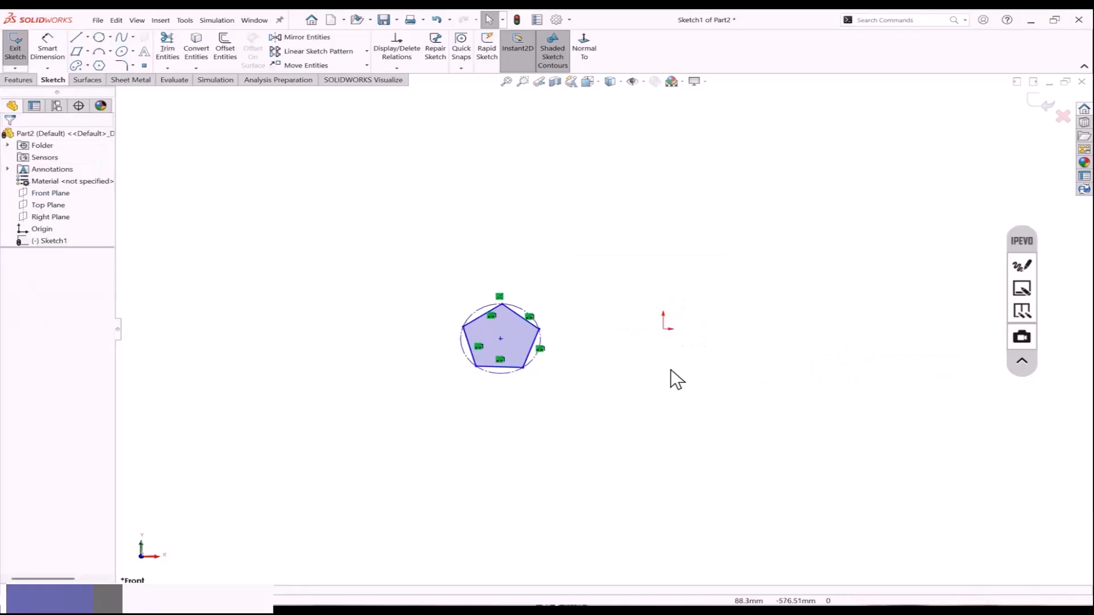
{"action": "scroll", "coordinate": [627, 371], "scroll_direction": "down", "scroll_amount": 3}
{"action": "scroll", "coordinate": [703, 343], "scroll_direction": "up", "scroll_amount": 2}
{"action": "scroll", "coordinate": [668, 329], "scroll_direction": "down", "scroll_amount": 2}
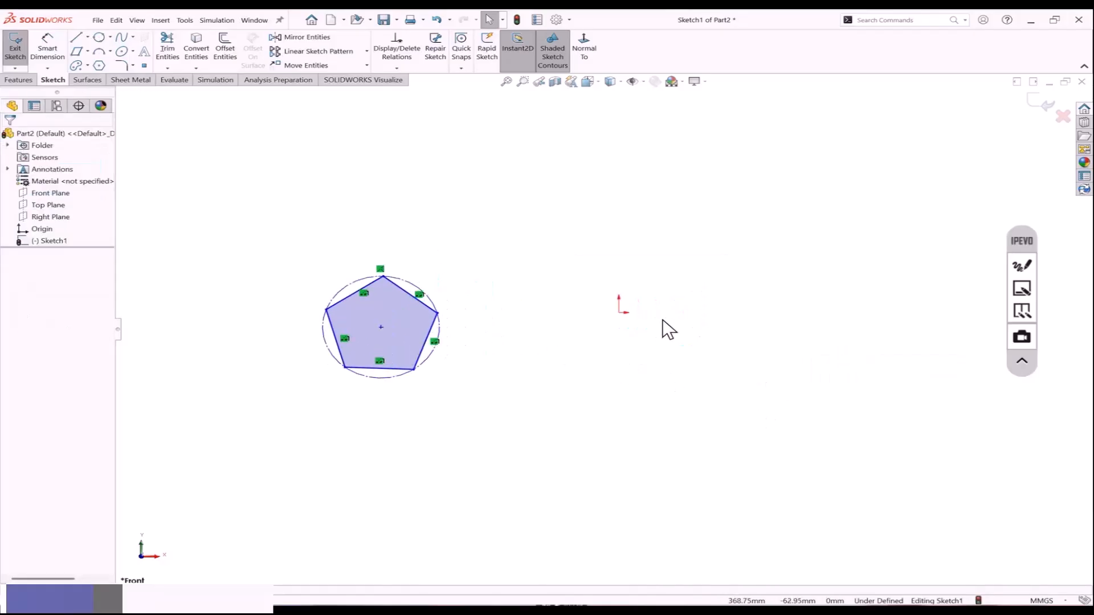
Draw a six-point wavy spline that starts between the pentagon and the origin and rises above and beyond the origin.
{"action": "left_click", "coordinate": [121, 37]}
{"action": "scroll", "coordinate": [419, 256], "scroll_direction": "up", "scroll_amount": 1}
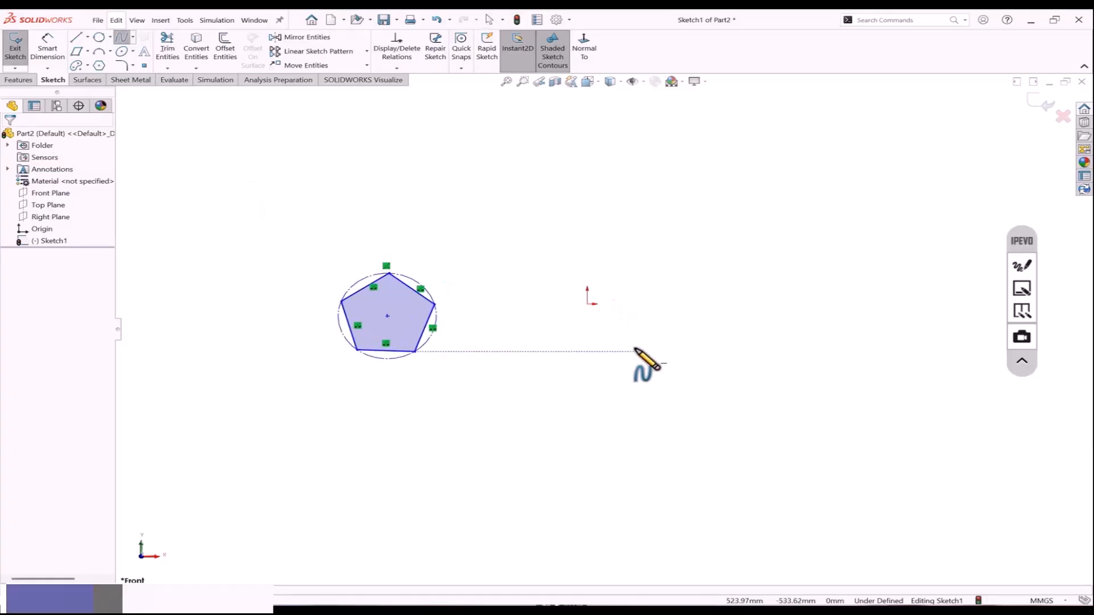
{"action": "left_click", "coordinate": [497, 329]}
{"action": "left_click", "coordinate": [570, 264]}
{"action": "left_click", "coordinate": [681, 265]}
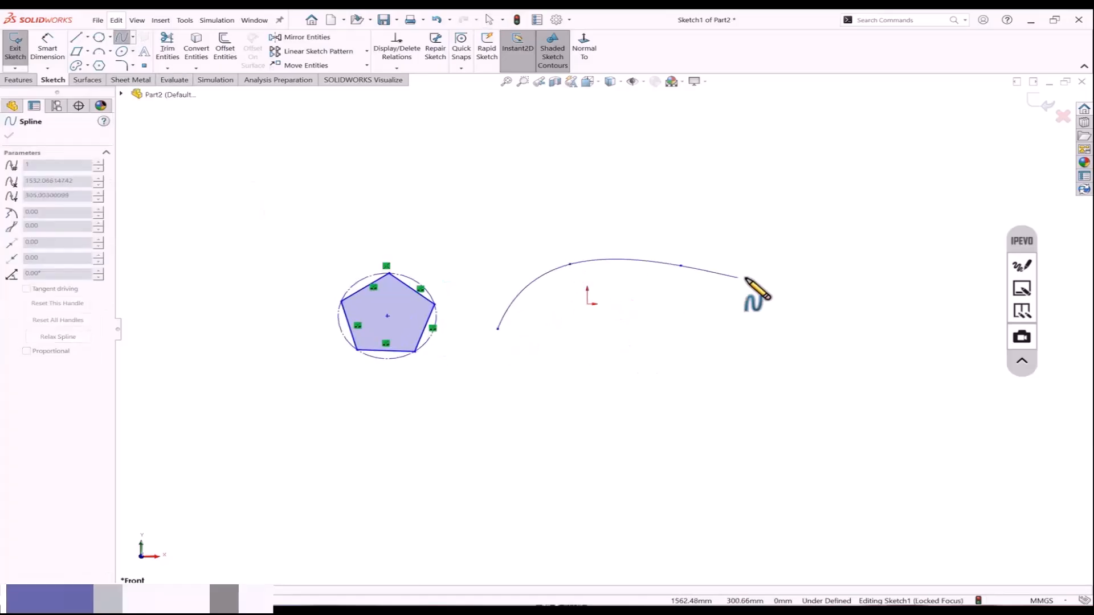
{"action": "left_click", "coordinate": [769, 273]}
{"action": "left_click", "coordinate": [911, 171]}
{"action": "scroll", "coordinate": [923, 173], "scroll_direction": "up", "scroll_amount": 3}
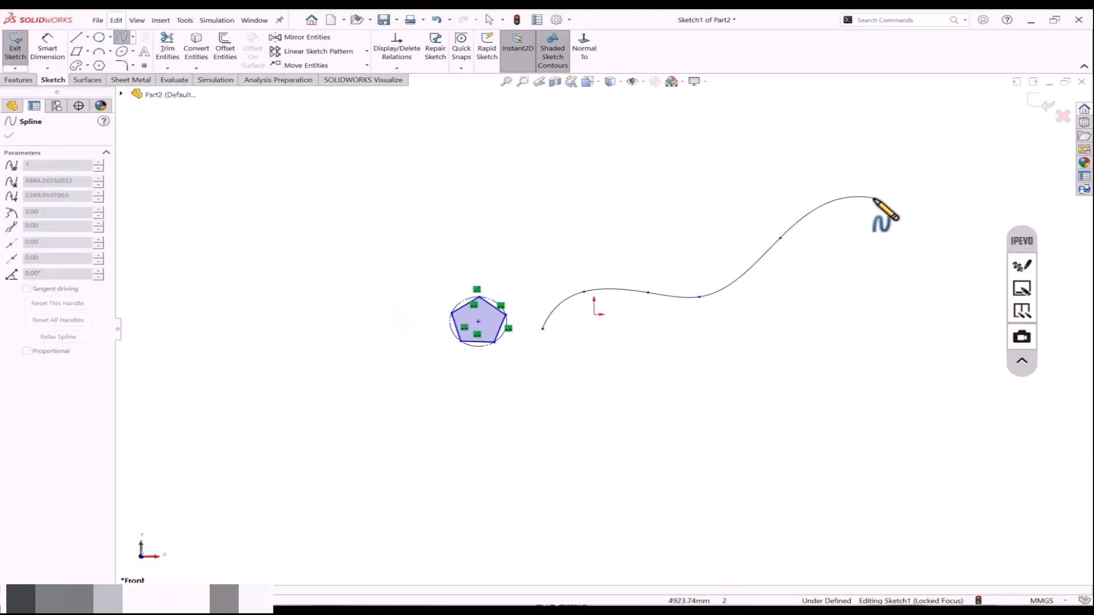
{"action": "right_click", "coordinate": [901, 162]}
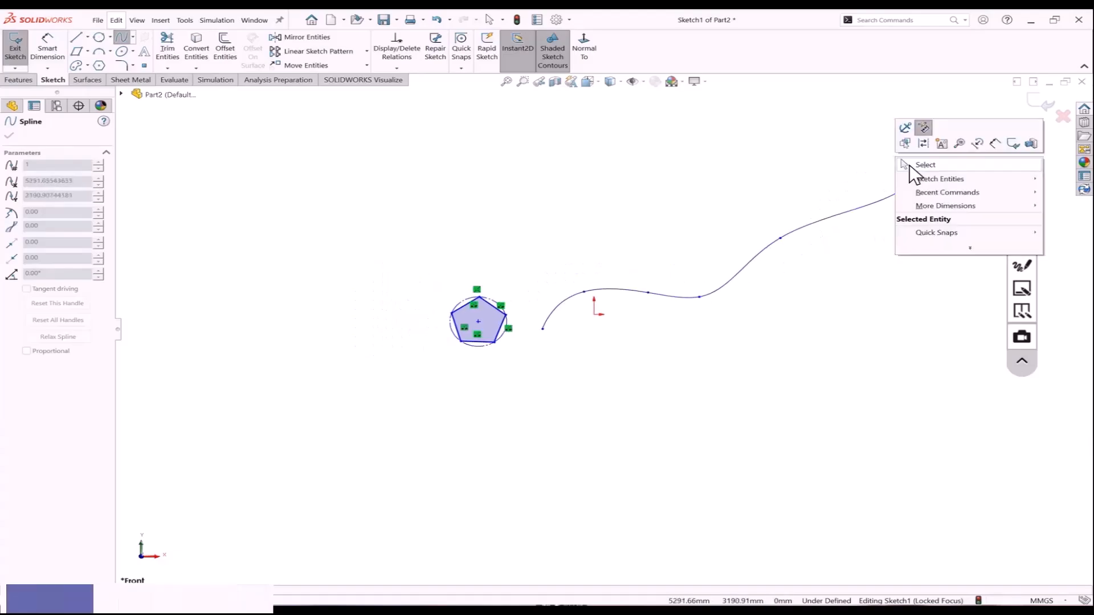
{"action": "left_click", "coordinate": [912, 165]}
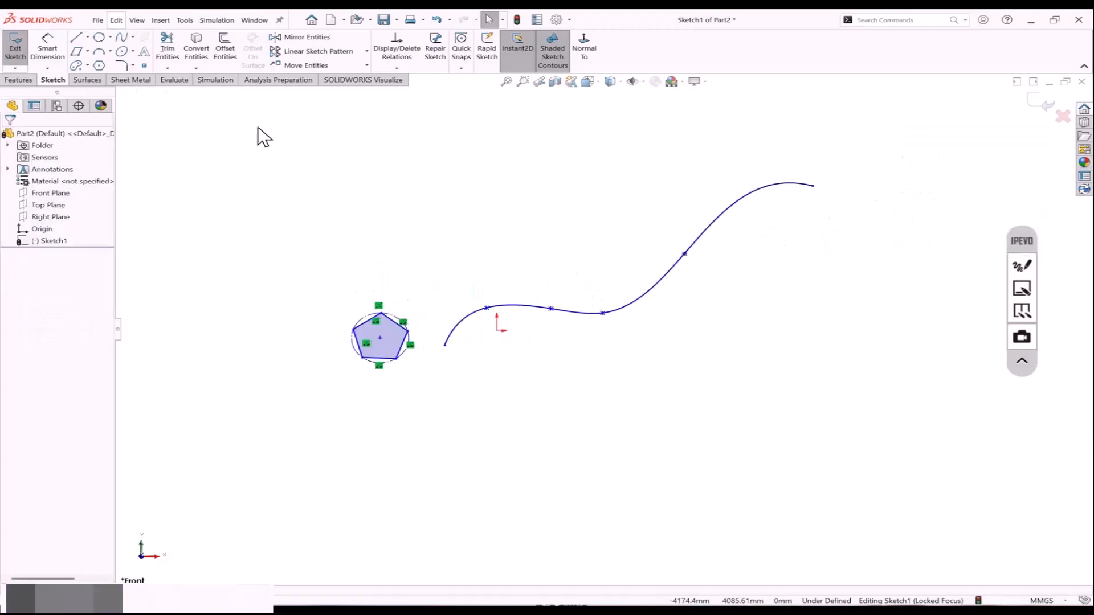
Draw a Bezier style spline with seven zigzagging control vertices above the pentagon and the first spline.
{"action": "left_click", "coordinate": [132, 37]}
{"action": "left_click", "coordinate": [151, 66]}
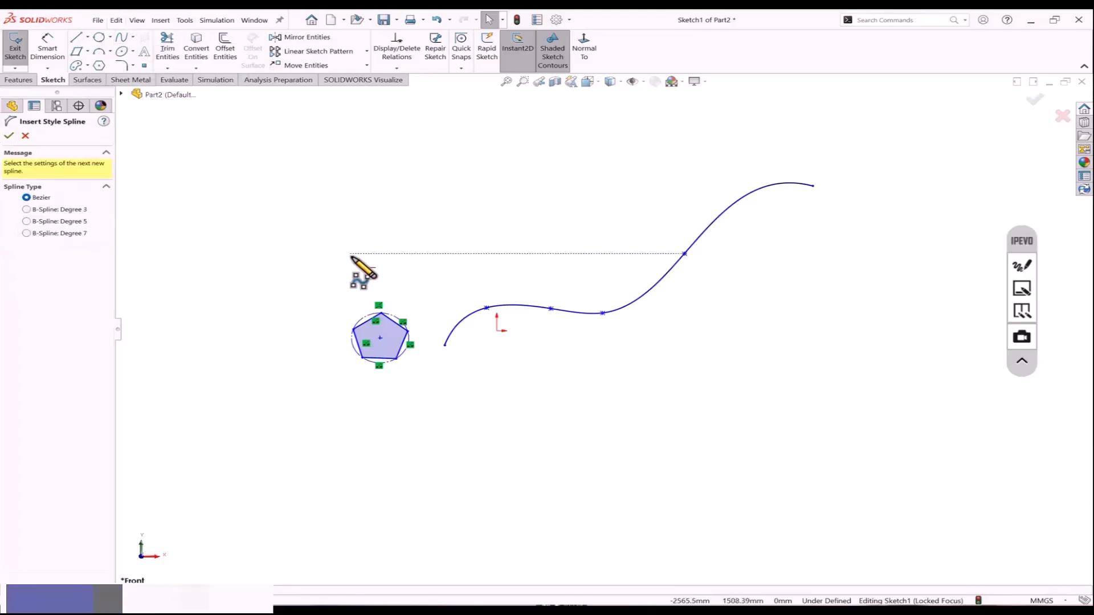
{"action": "left_click", "coordinate": [396, 269]}
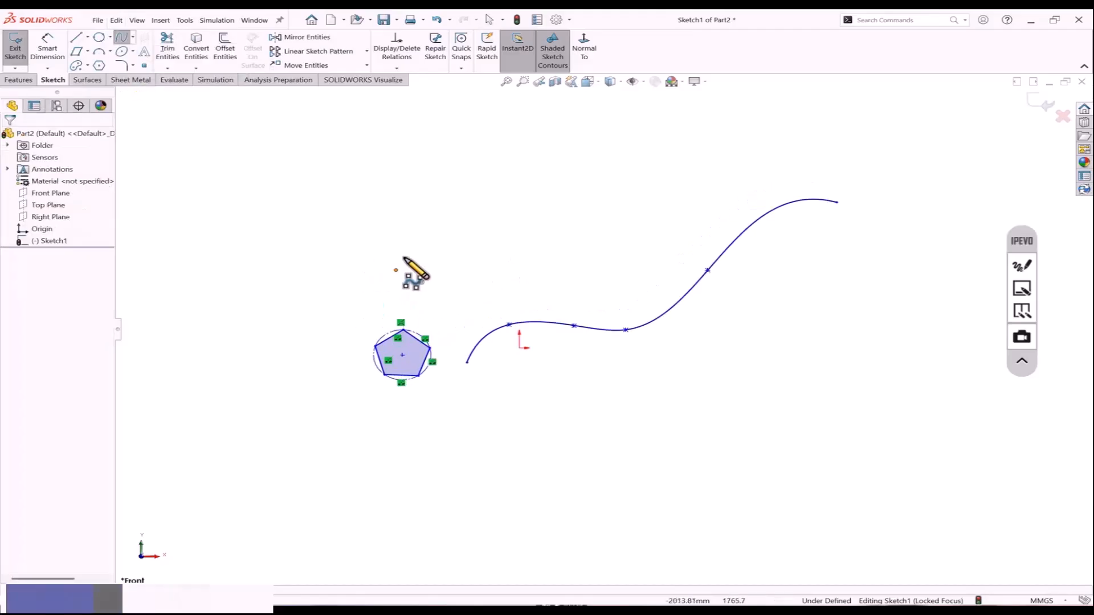
{"action": "left_click", "coordinate": [494, 172]}
{"action": "left_click", "coordinate": [601, 240]}
{"action": "left_click", "coordinate": [671, 121]}
{"action": "left_click", "coordinate": [814, 149]}
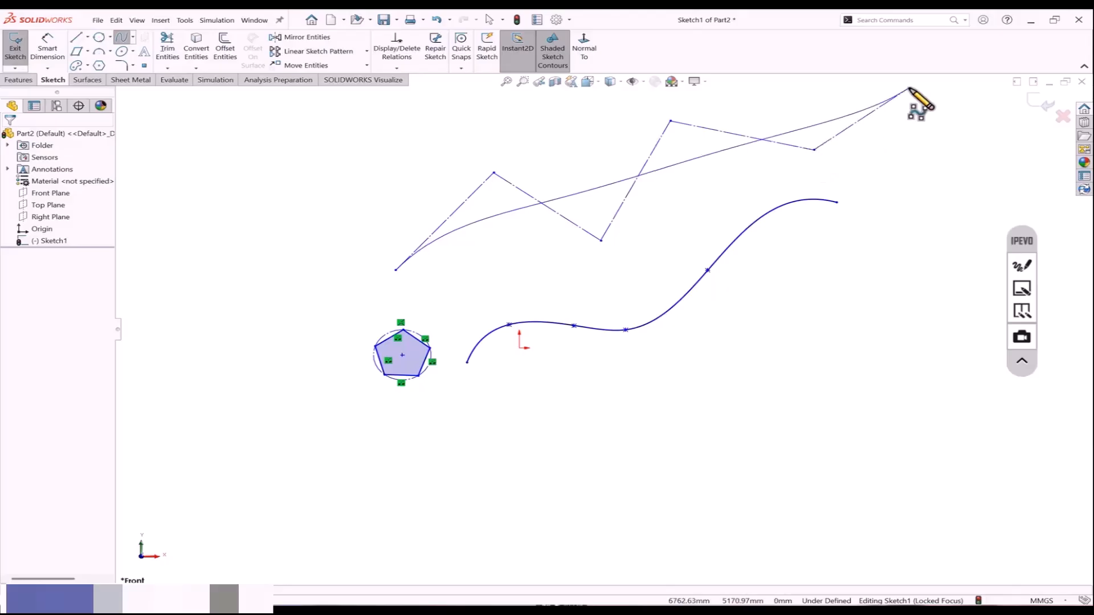
{"action": "left_click", "coordinate": [911, 87]}
{"action": "left_click", "coordinate": [984, 133]}
{"action": "key", "text": "Escape"}
{"action": "scroll", "coordinate": [609, 243], "scroll_direction": "up", "scroll_amount": 1}
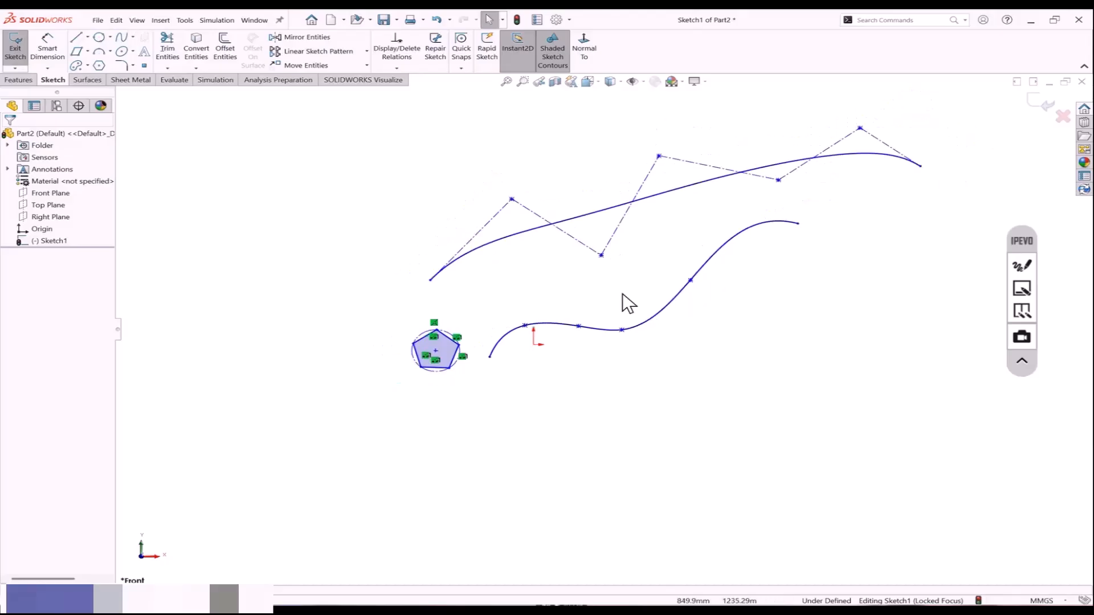
Reshape the lower spline by moving its fourth point to about X 1948, Y 630 mm and its upper end point slightly inward.
{"action": "left_click_drag", "start_coordinate": [622, 329], "coordinate": [627, 317]}
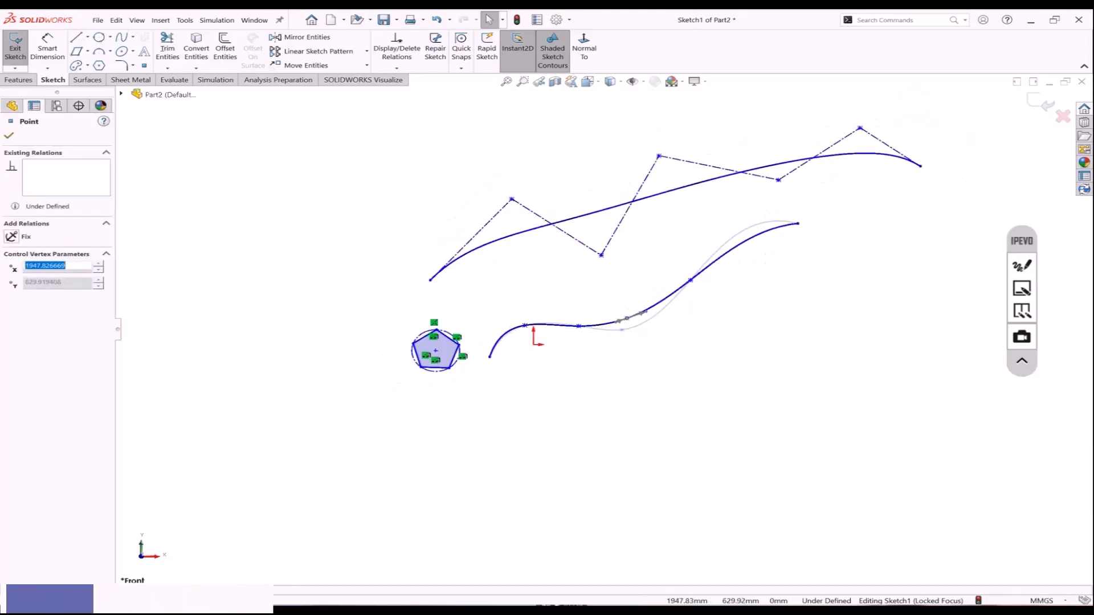
{"action": "left_click", "coordinate": [830, 244]}
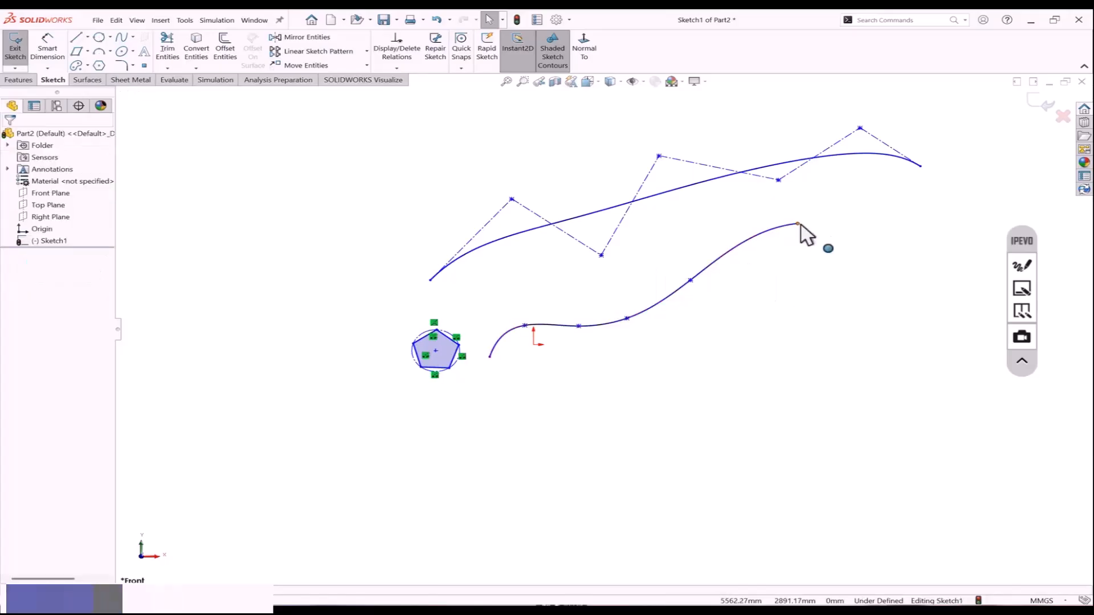
{"action": "left_click_drag", "start_coordinate": [797, 224], "coordinate": [777, 216]}
Reshape the Bezier style spline by repositioning its third to sixth control vertices.
{"action": "left_click_drag", "start_coordinate": [601, 255], "coordinate": [565, 137]}
{"action": "left_click_drag", "start_coordinate": [778, 180], "coordinate": [792, 215]}
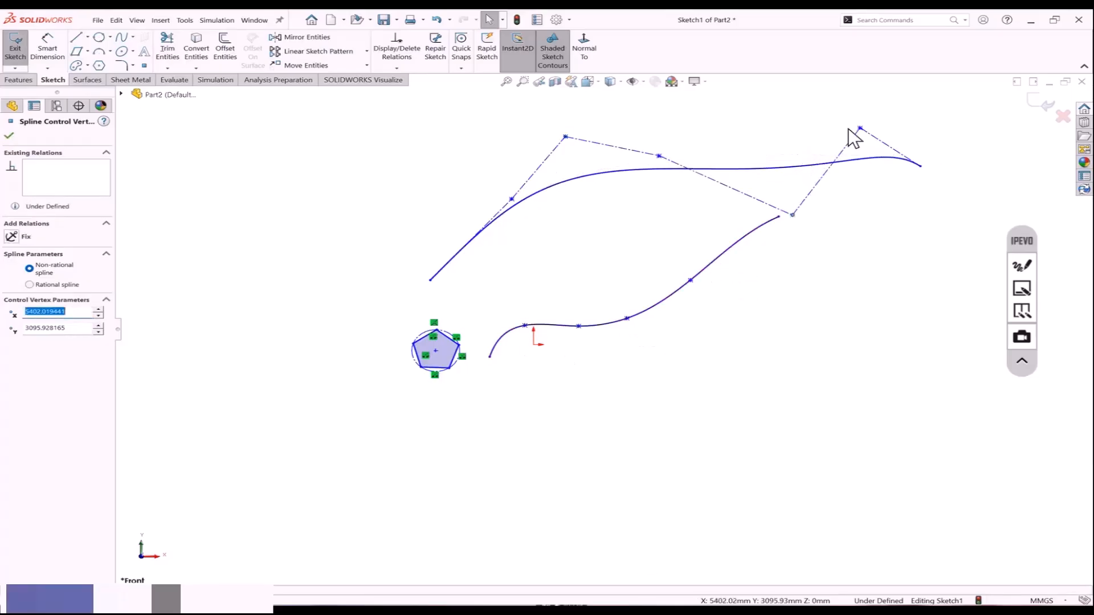
{"action": "mouse_move", "coordinate": [852, 137]}
{"action": "left_mouse_down"}
{"action": "mouse_move", "coordinate": [864, 147]}
{"action": "mouse_move", "coordinate": [862, 196]}
{"action": "mouse_move", "coordinate": [782, 129]}
{"action": "mouse_move", "coordinate": [733, 187]}
{"action": "mouse_move", "coordinate": [704, 246]}
{"action": "left_mouse_up"}
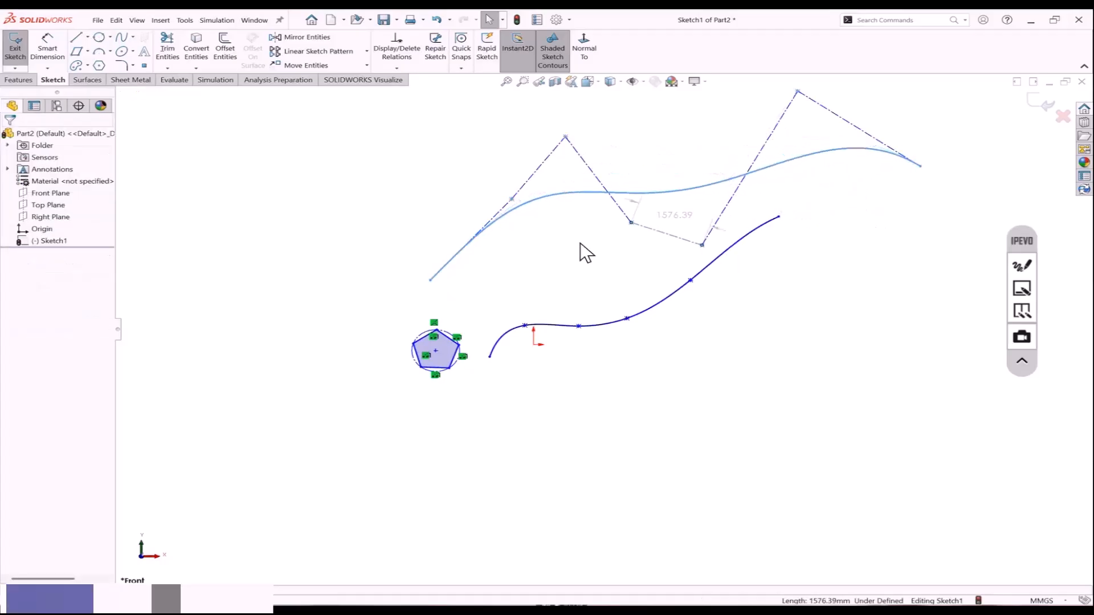
{"action": "scroll", "coordinate": [547, 249], "scroll_direction": "up", "scroll_amount": 2}
{"action": "scroll", "coordinate": [854, 254], "scroll_direction": "down", "scroll_amount": 1}
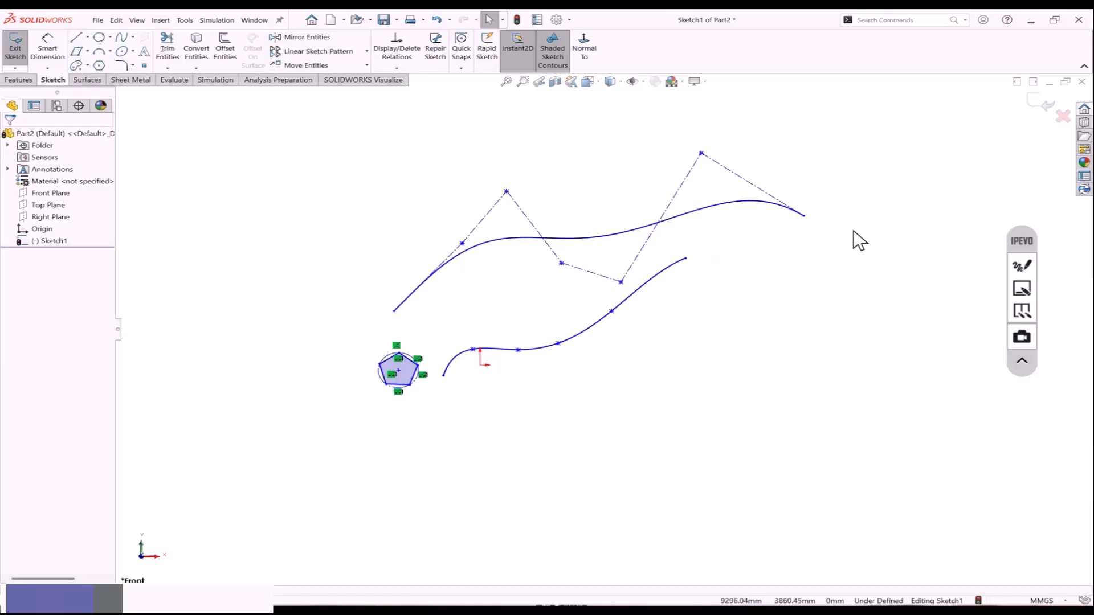
{"action": "left_click", "coordinate": [132, 38]}
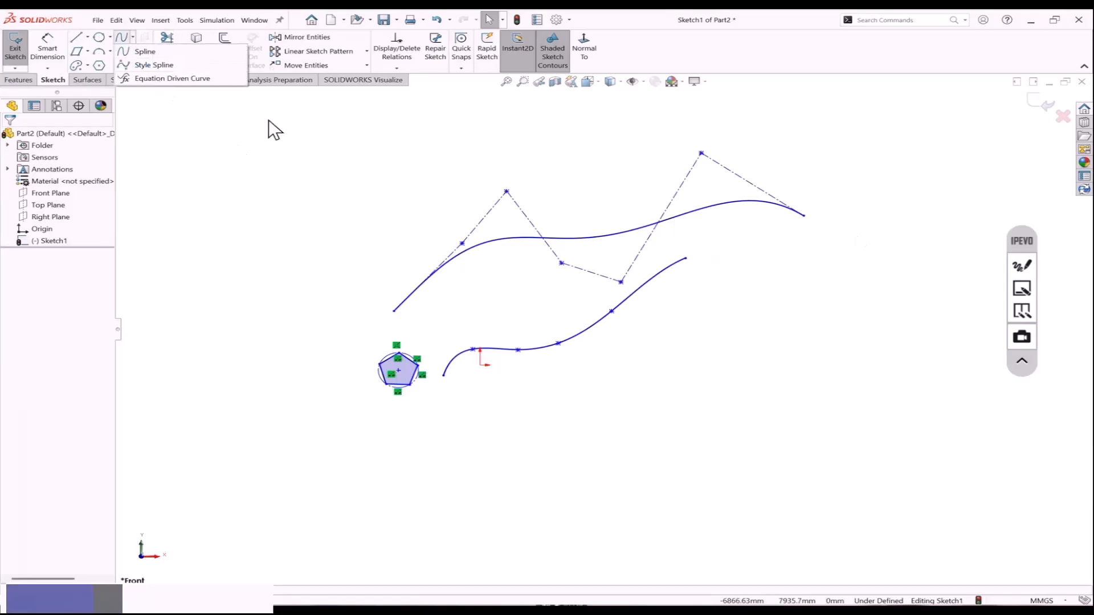
{"action": "scroll", "coordinate": [612, 216], "scroll_direction": "up", "scroll_amount": 1}
{"action": "left_click_drag", "start_coordinate": [865, 178], "coordinate": [288, 416]}
{"action": "key", "text": "Delete"}
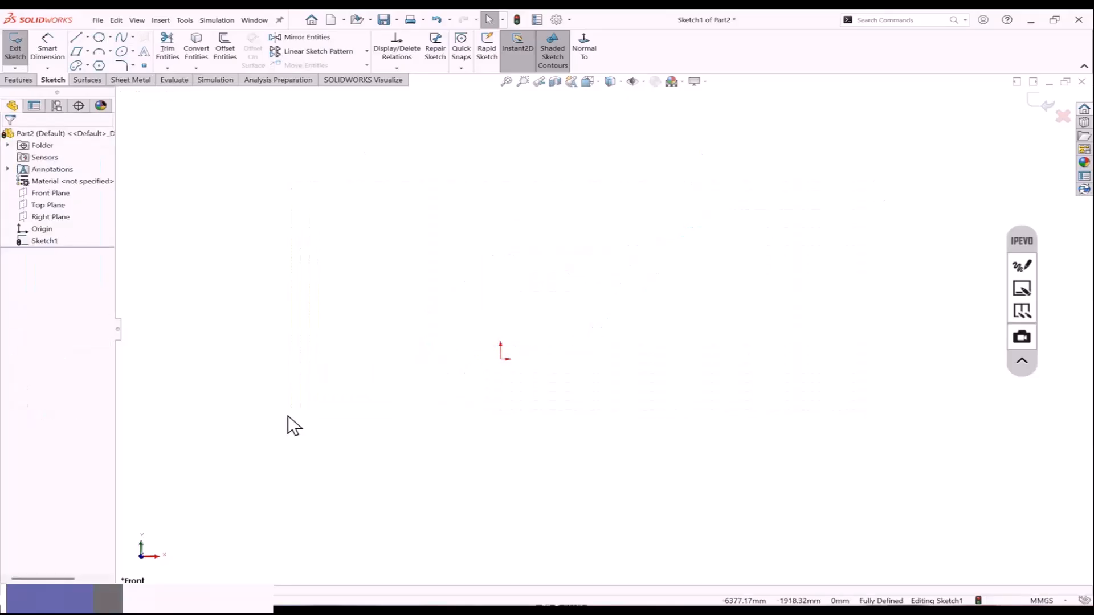
{"action": "key", "text": "ctrl+z"}
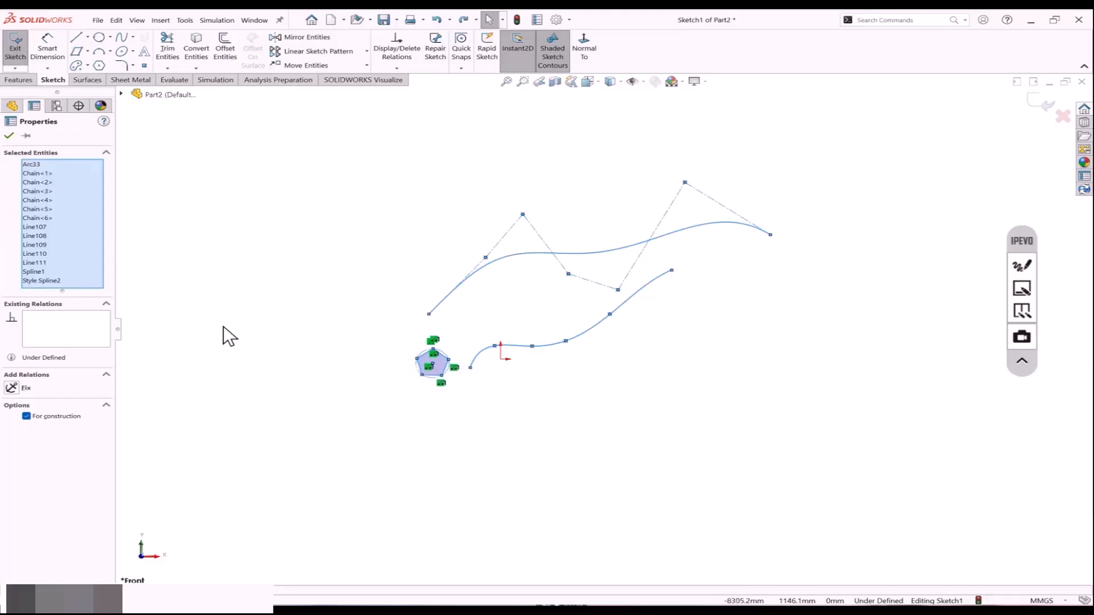
{"action": "left_click", "coordinate": [224, 329]}
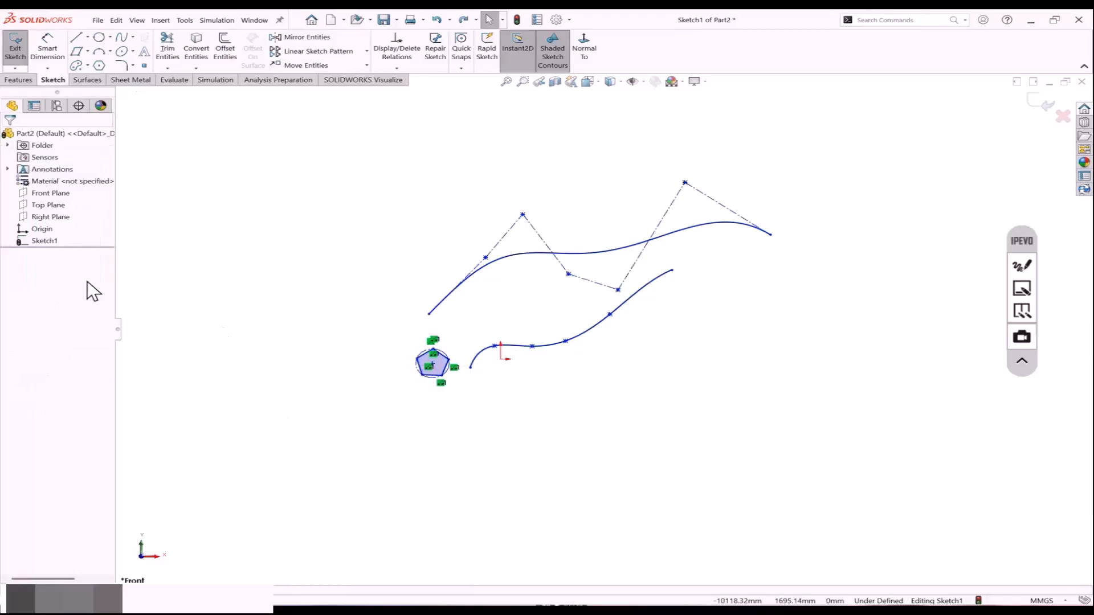
Dimension the horizontal distance between the style spline's second and fifth control vertices and set it to 3000 mm.
{"action": "left_click", "coordinate": [47, 48]}
{"action": "scroll", "coordinate": [501, 264], "scroll_direction": "down", "scroll_amount": 2}
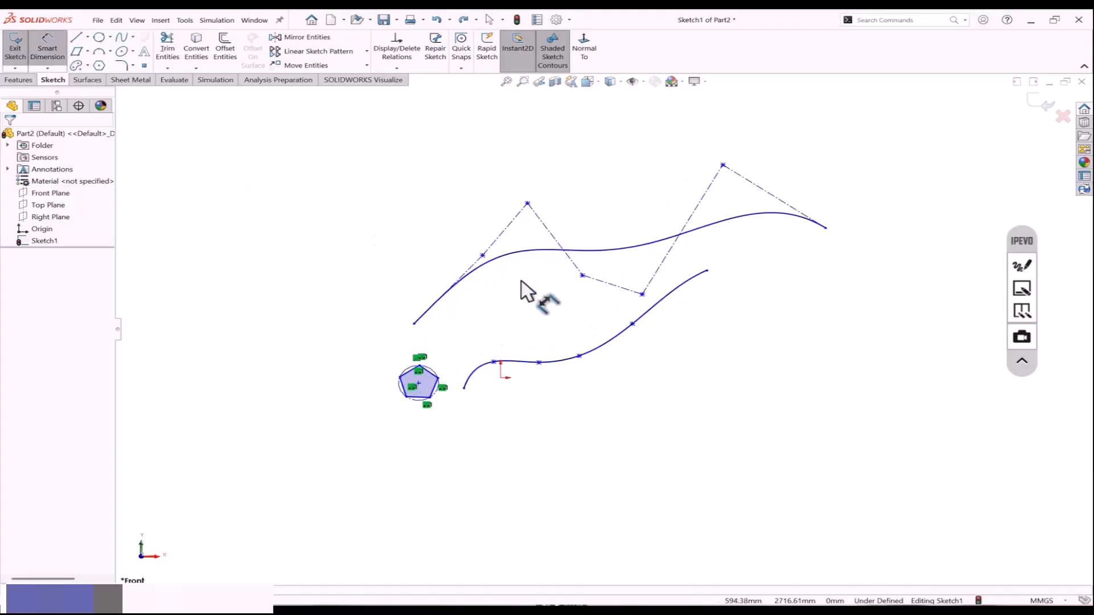
{"action": "left_click", "coordinate": [483, 256]}
{"action": "left_click", "coordinate": [640, 293]}
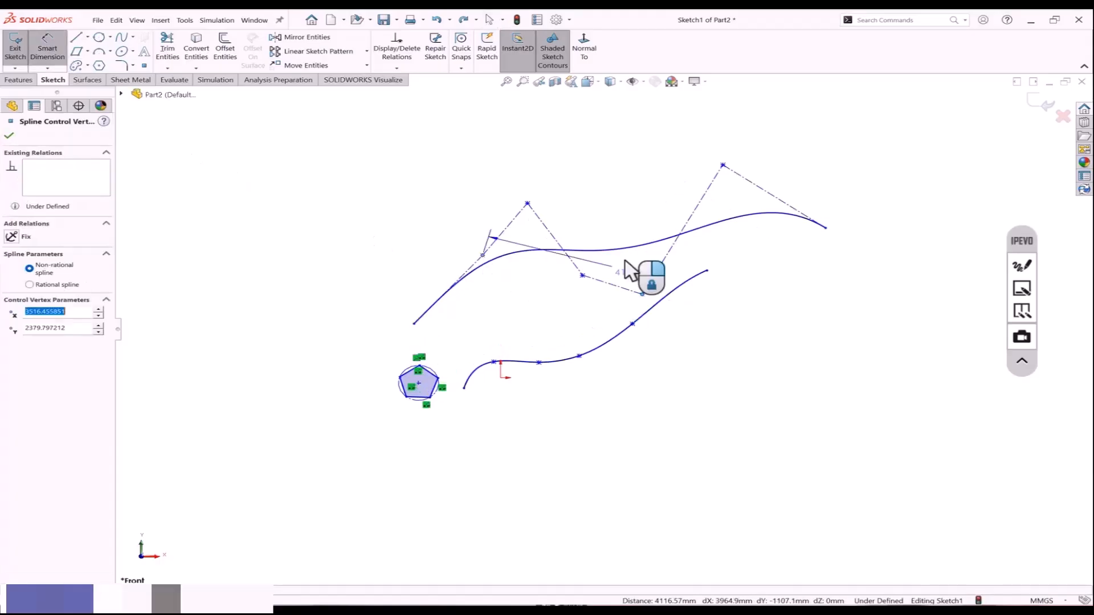
{"action": "left_click", "coordinate": [532, 162]}
{"action": "type", "text": "3000"}
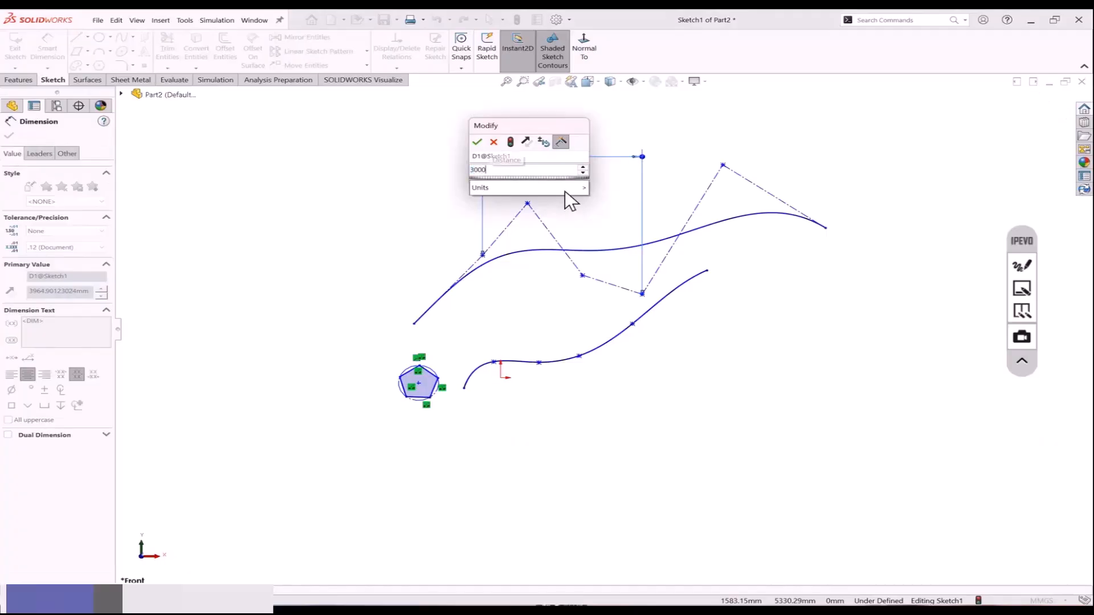
{"action": "key", "text": "Return"}
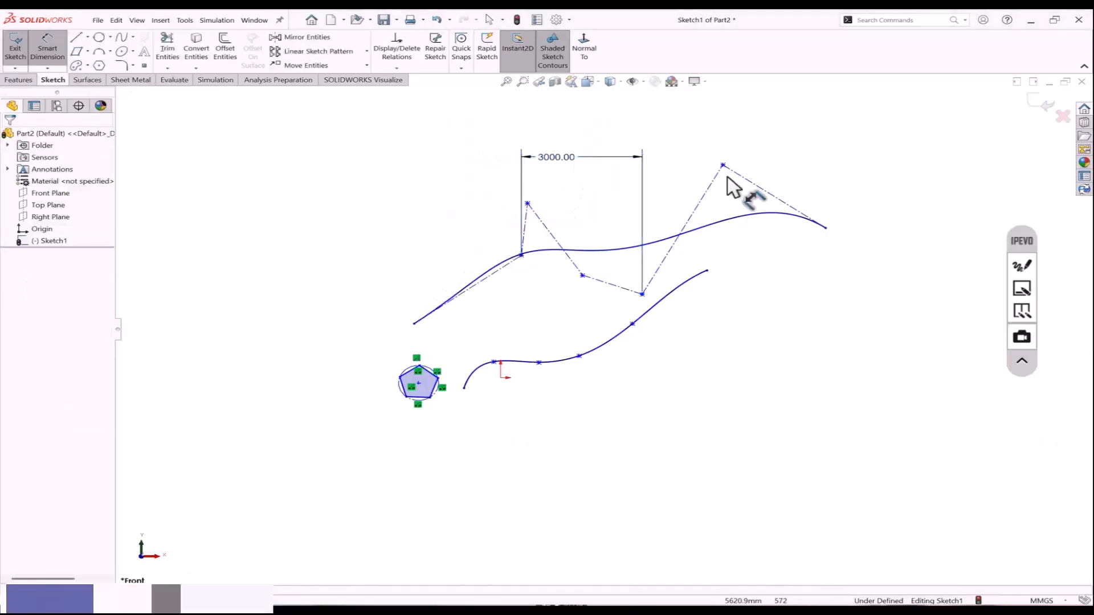
Dimension the horizontal distance between the style spline's sixth control vertex and its upper end point as 250 mm.
{"action": "left_click", "coordinate": [722, 166]}
{"action": "left_click", "coordinate": [826, 227]}
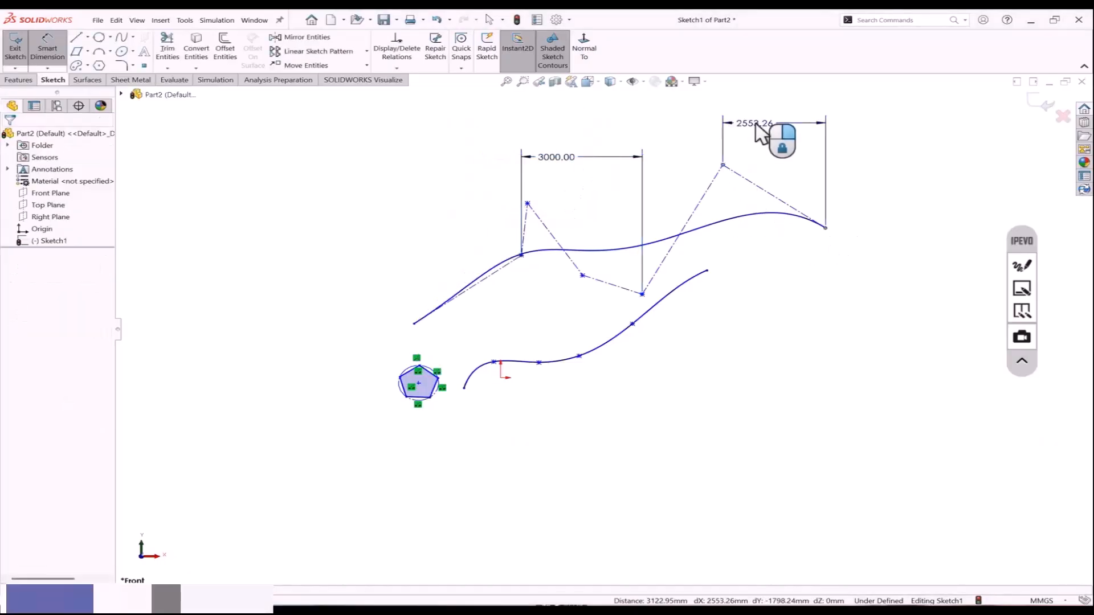
{"action": "left_click", "coordinate": [750, 137]}
{"action": "type", "text": "250"}
{"action": "key", "text": "Return"}
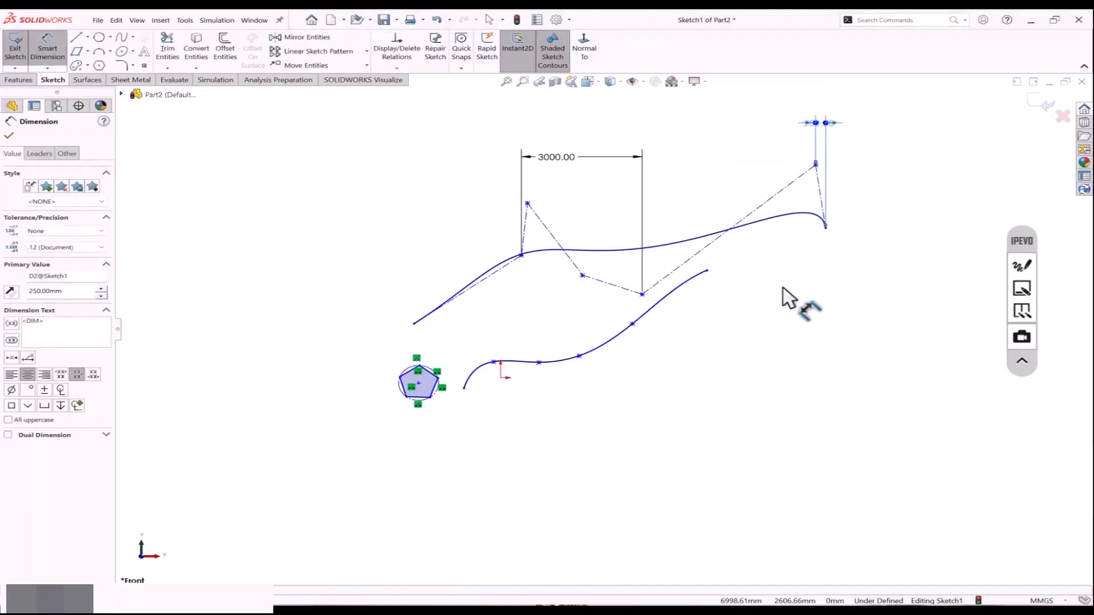
Dimension the horizontal distance between the lower spline's fourth and fifth points as 1320 mm and leave the dimension command.
{"action": "left_click", "coordinate": [633, 325]}
{"action": "left_click", "coordinate": [579, 356]}
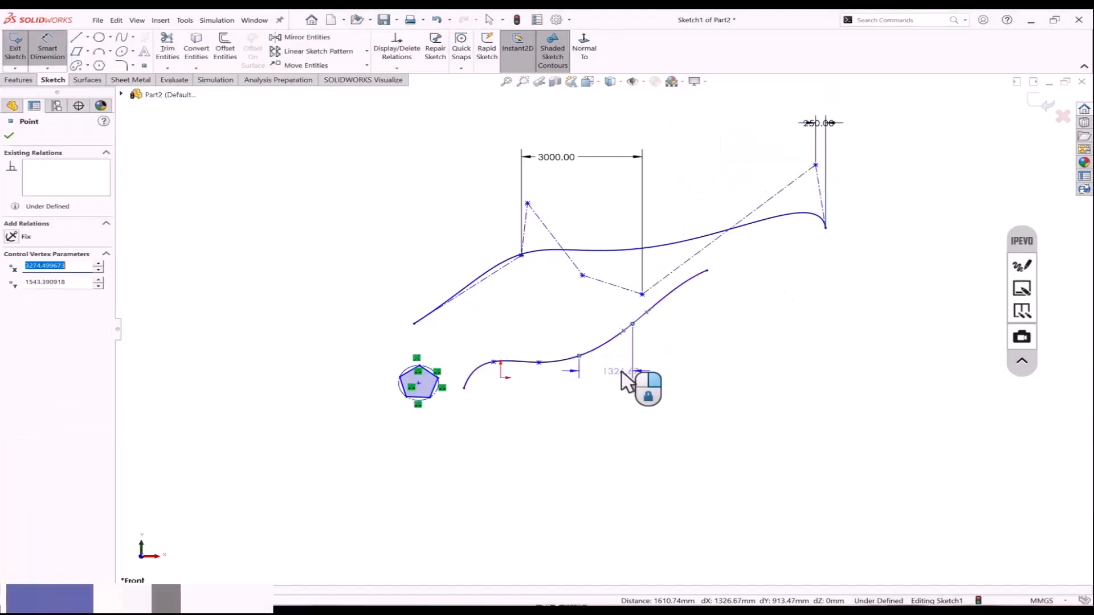
{"action": "left_click", "coordinate": [622, 373]}
{"action": "type", "text": "1320"}
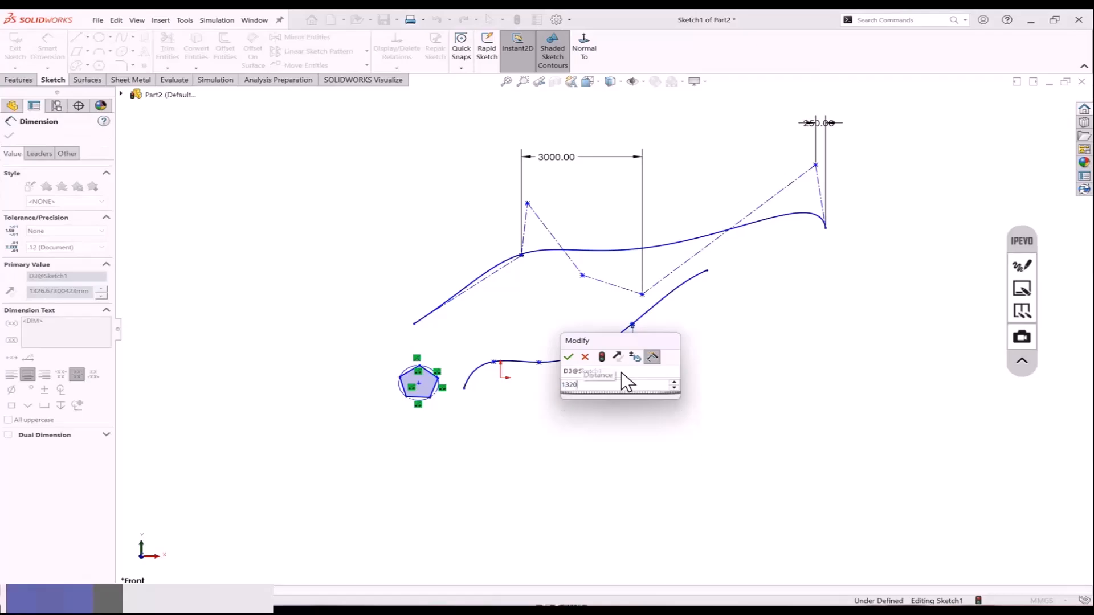
{"action": "key", "text": "Return"}
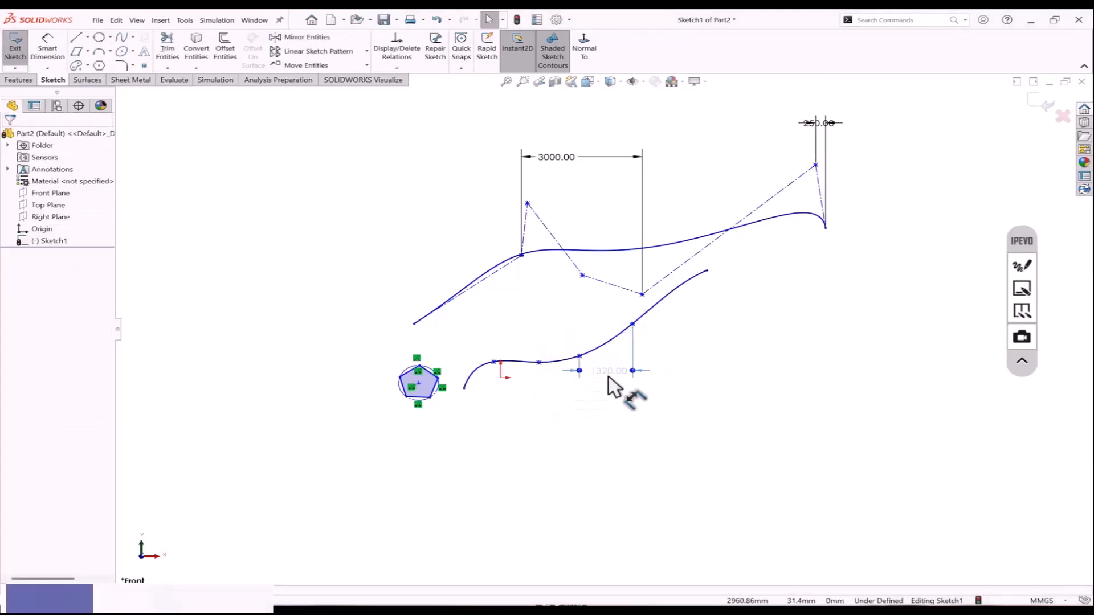
{"action": "key", "text": "Escape"}
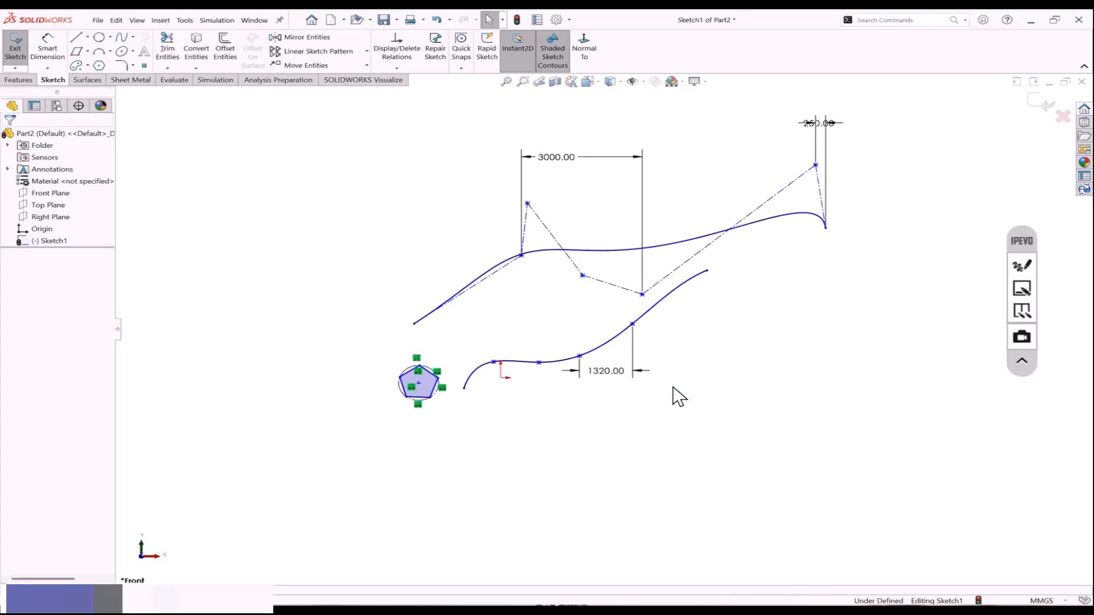
Delete the pentagon, both splines and all their dimensions from the sketch.
{"action": "left_click_drag", "start_coordinate": [913, 105], "coordinate": [376, 437]}
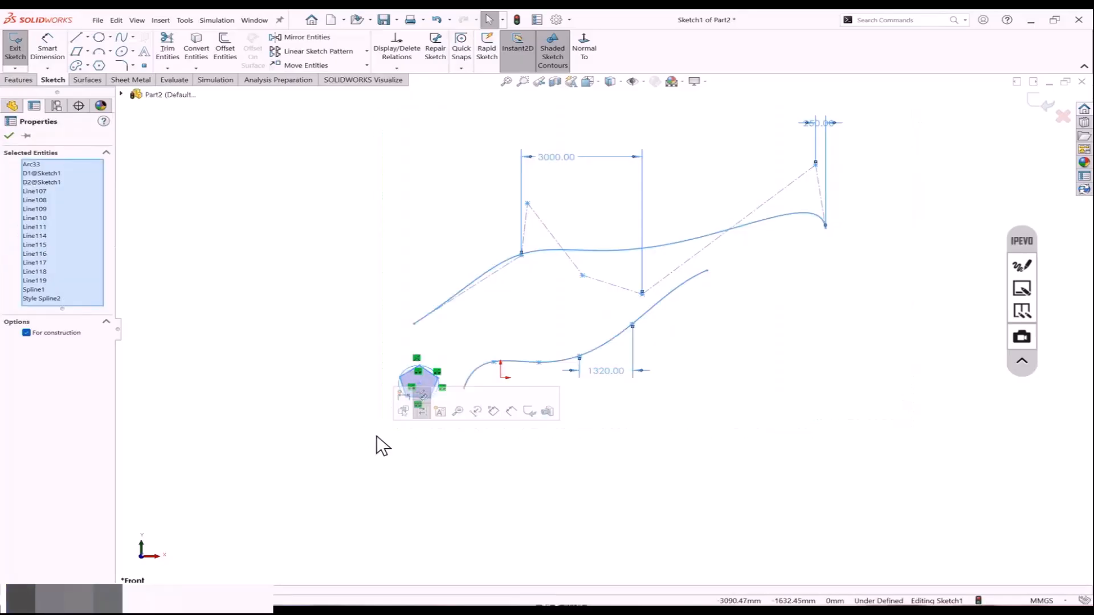
{"action": "key", "text": "Delete"}
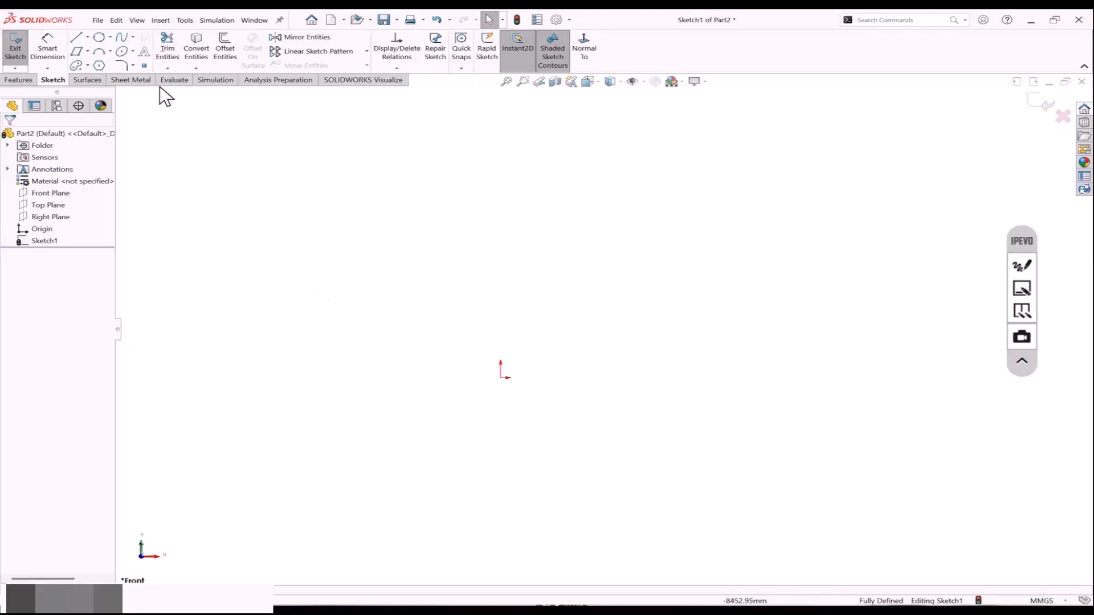
Start an equation driven curve and compare the Parametric and Explicit equation types, leaving Explicit selected.
{"action": "left_click", "coordinate": [133, 38]}
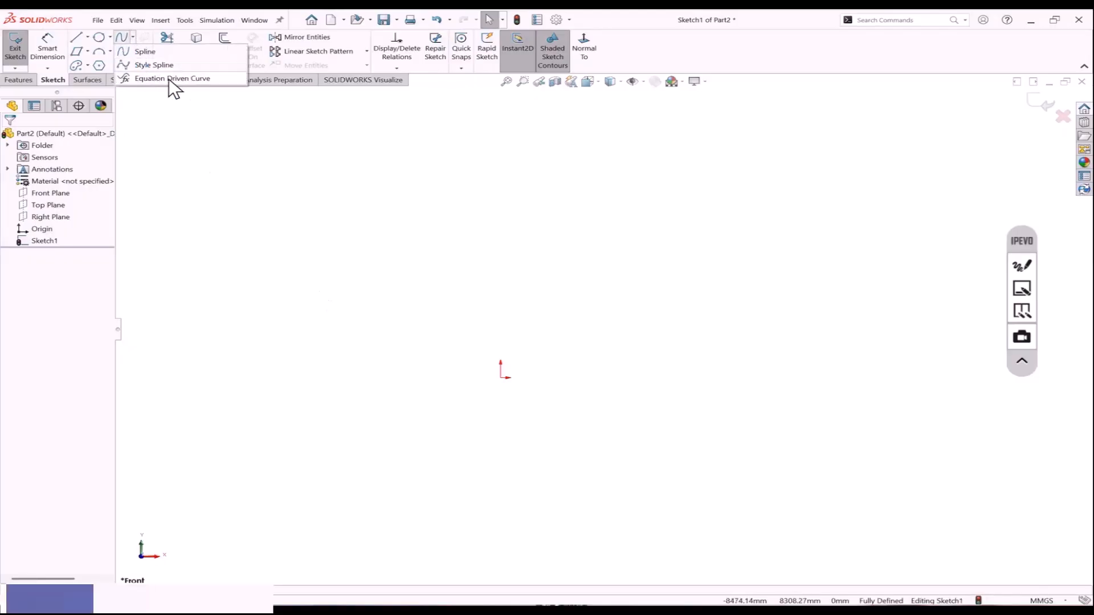
{"action": "left_click", "coordinate": [512, 254]}
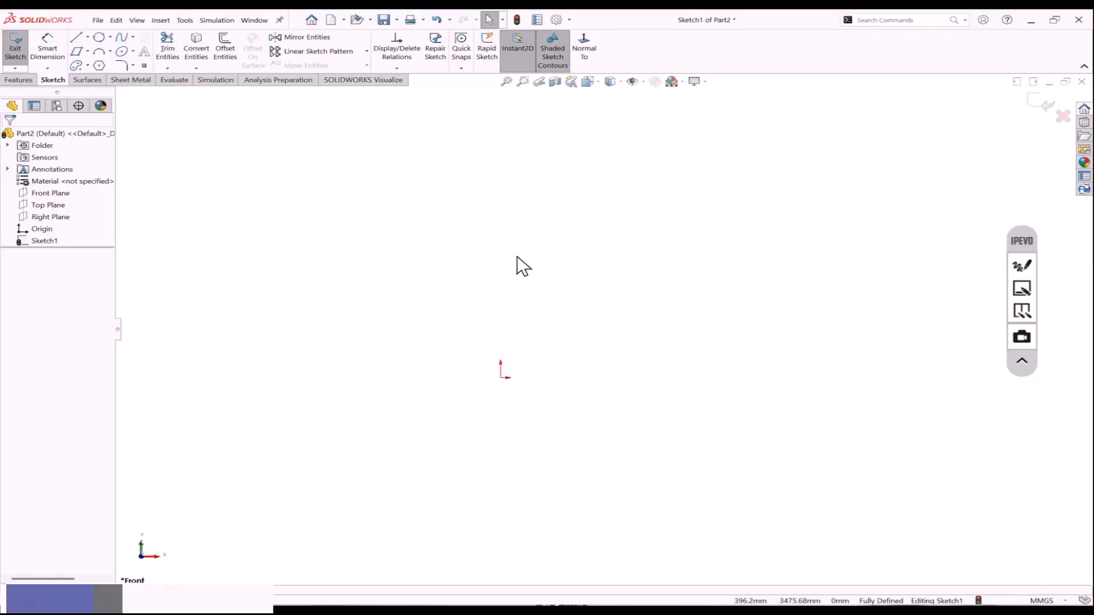
{"action": "left_click", "coordinate": [134, 37]}
{"action": "left_click", "coordinate": [146, 75]}
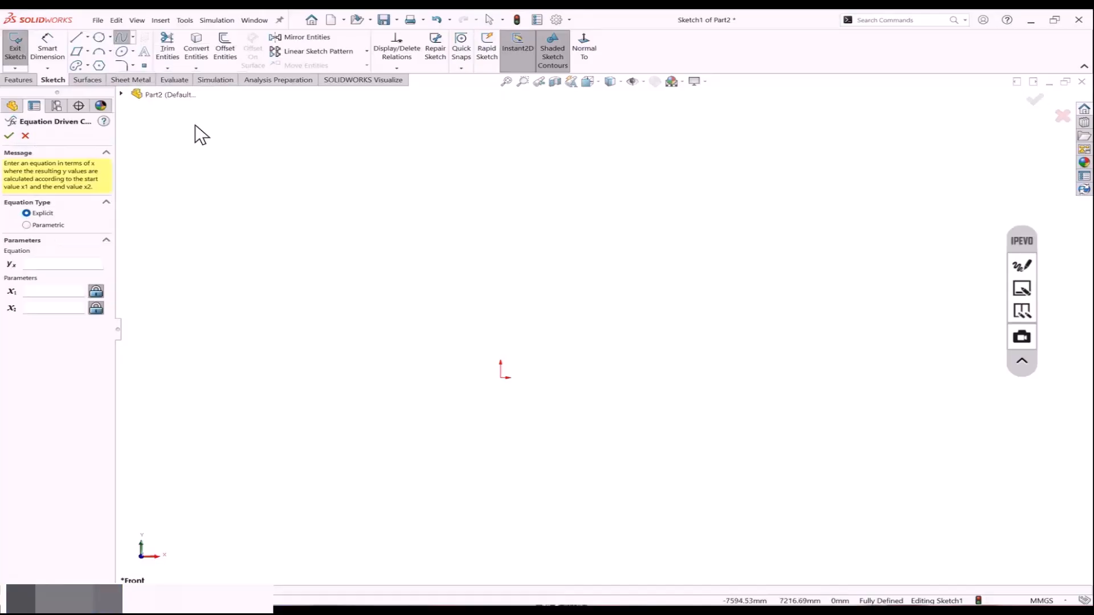
{"action": "left_click", "coordinate": [51, 223]}
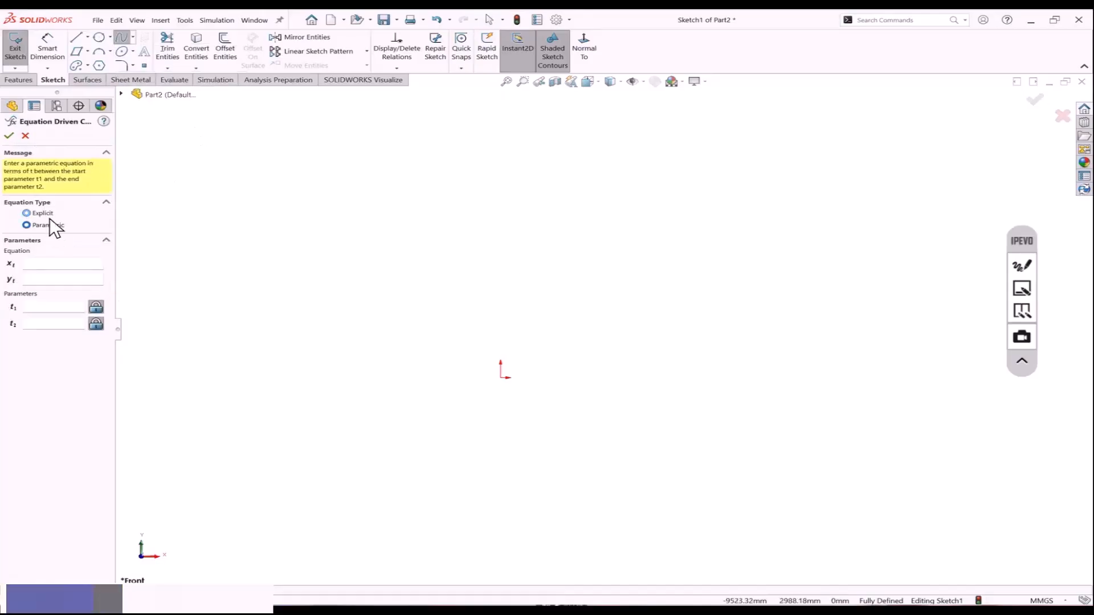
{"action": "left_click", "coordinate": [48, 215]}
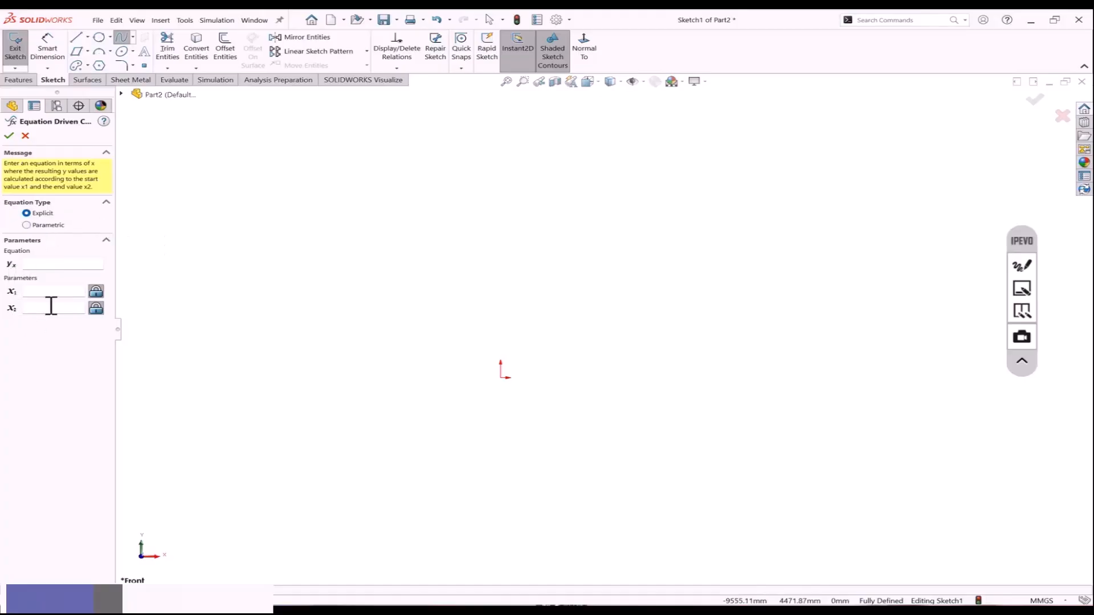
{"action": "left_click", "coordinate": [28, 224]}
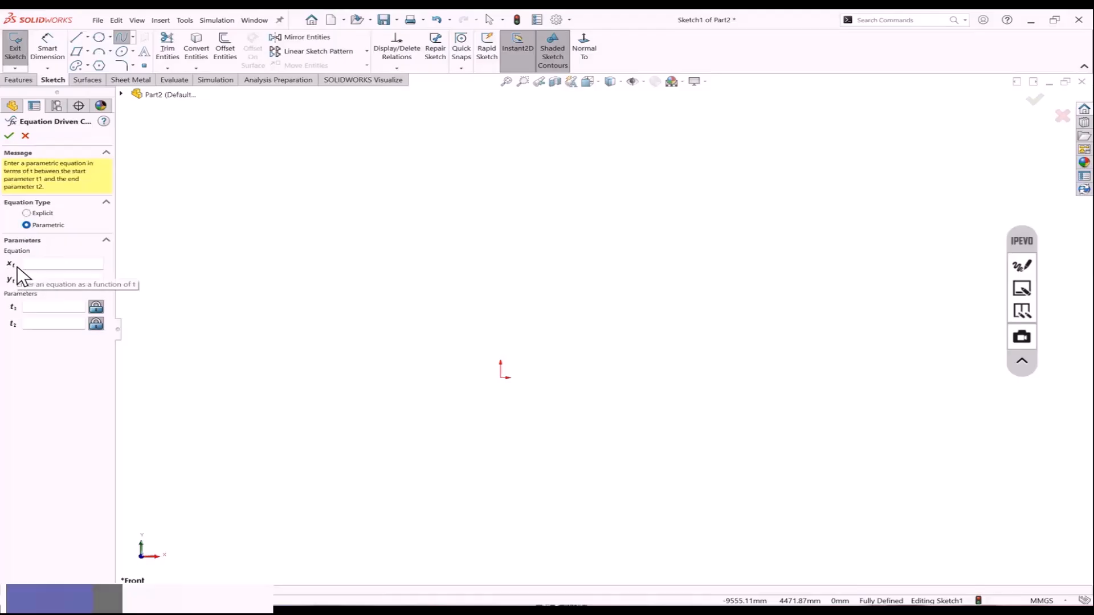
{"action": "left_click", "coordinate": [37, 213]}
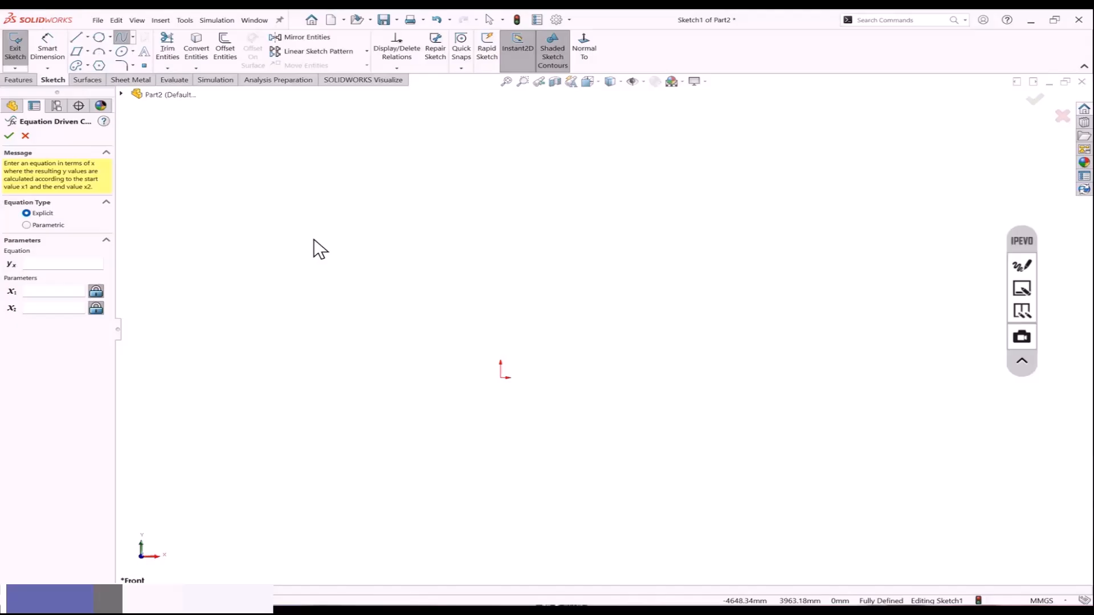
Enter sin(x) as the explicit curve's y equation.
{"action": "left_click", "coordinate": [76, 264]}
{"action": "type", "text": "sin"}
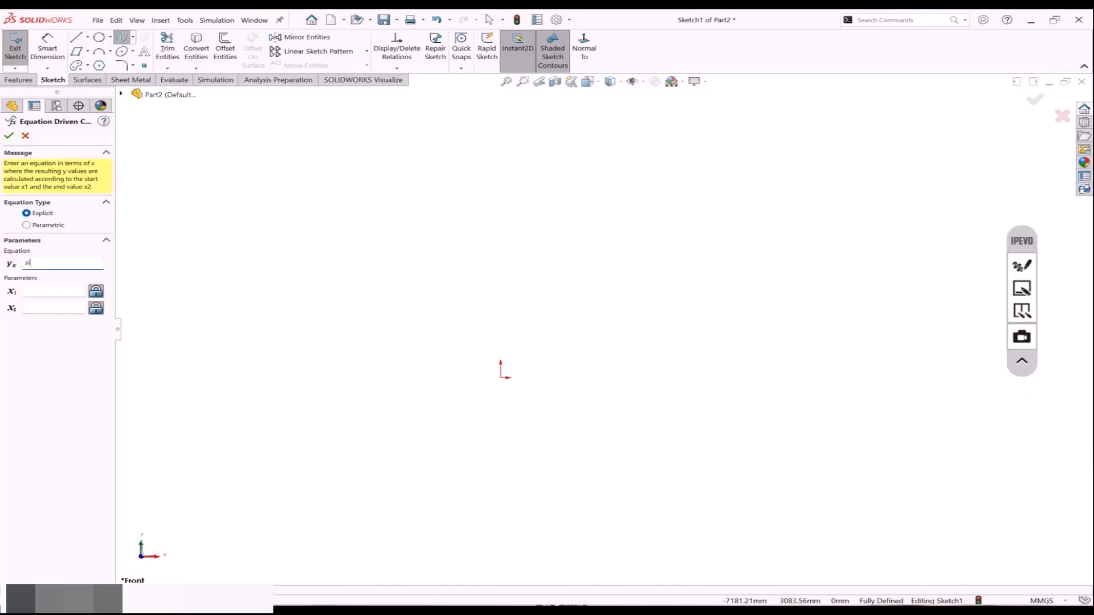
{"action": "key", "text": "BackSpace"}
{"action": "key", "text": "BackSpace"}
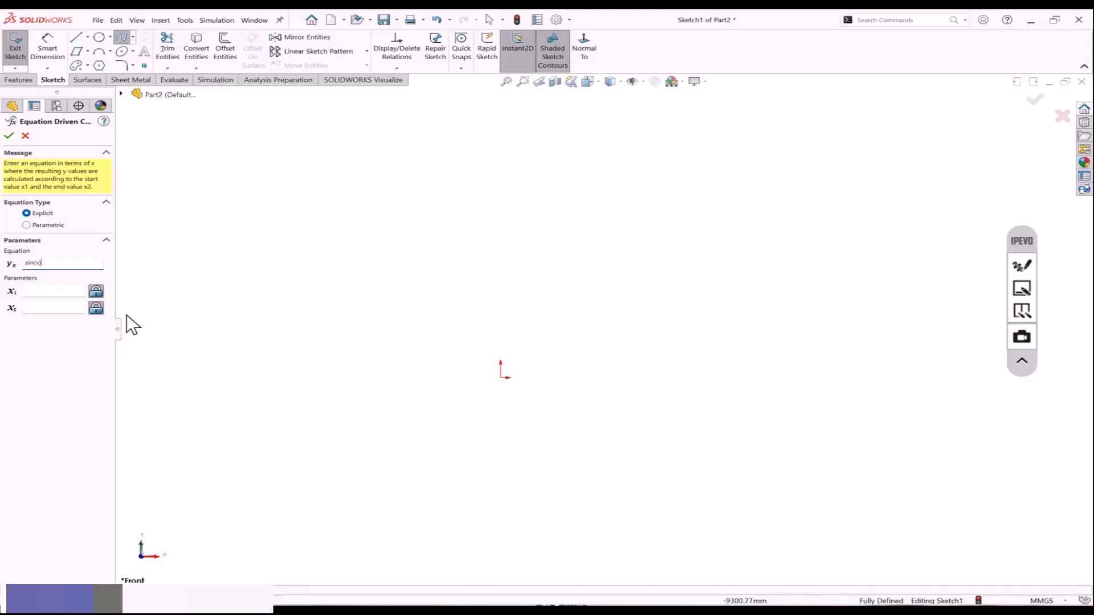
Set the sine curve's range from x1 = 0 to x2 = 20 and create the curve.
{"action": "left_click", "coordinate": [50, 291]}
{"action": "type", "text": "0"}
{"action": "left_click", "coordinate": [43, 306]}
{"action": "type", "text": "2"}
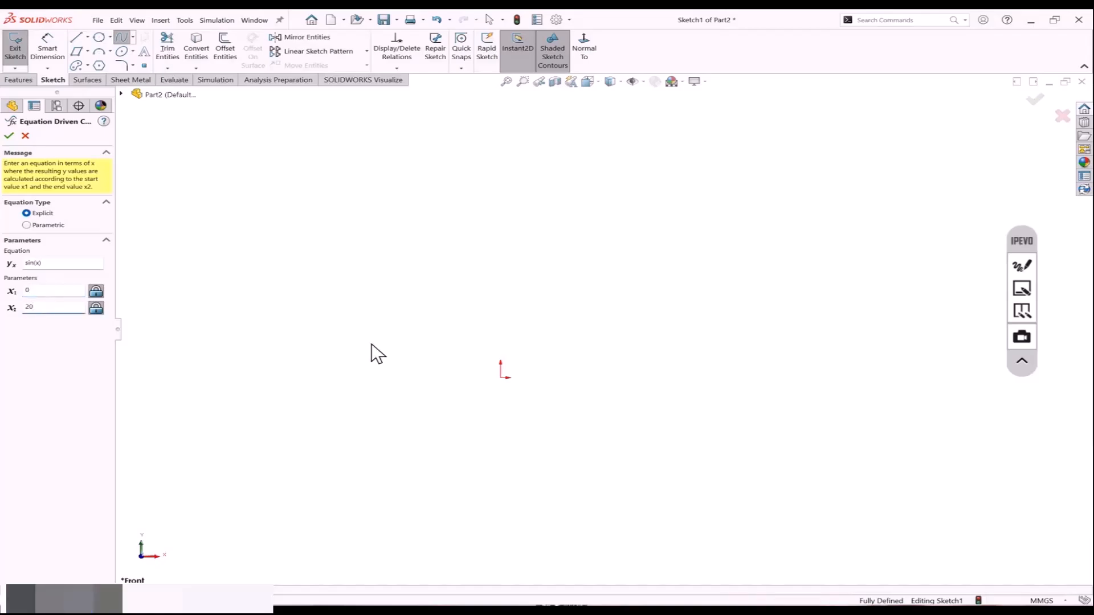
{"action": "scroll", "coordinate": [494, 388], "scroll_direction": "down", "scroll_amount": 6}
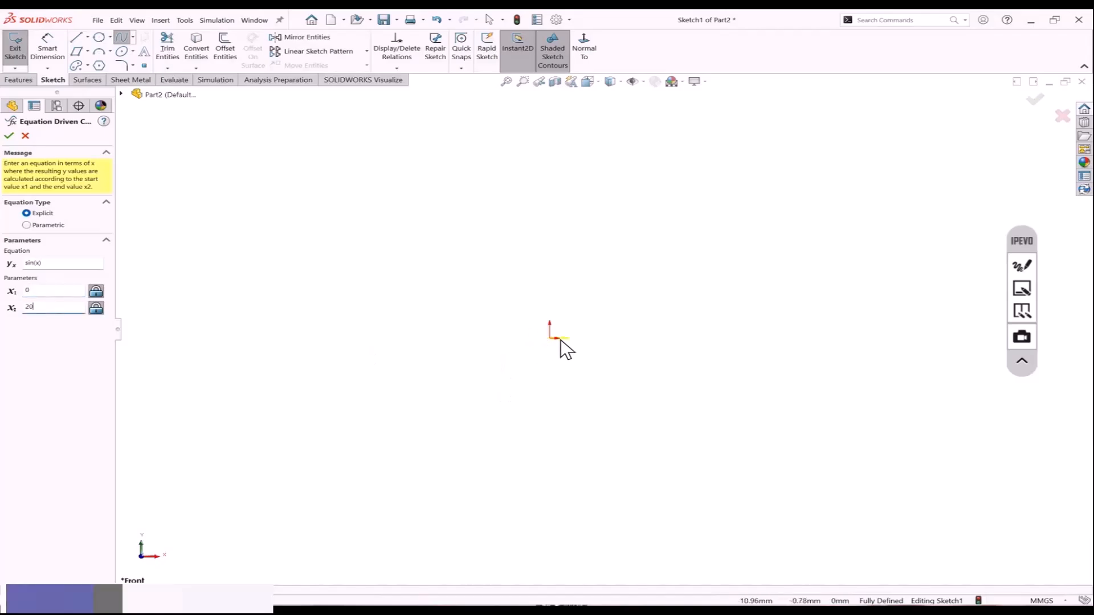
{"action": "scroll", "coordinate": [573, 343], "scroll_direction": "down", "scroll_amount": 10}
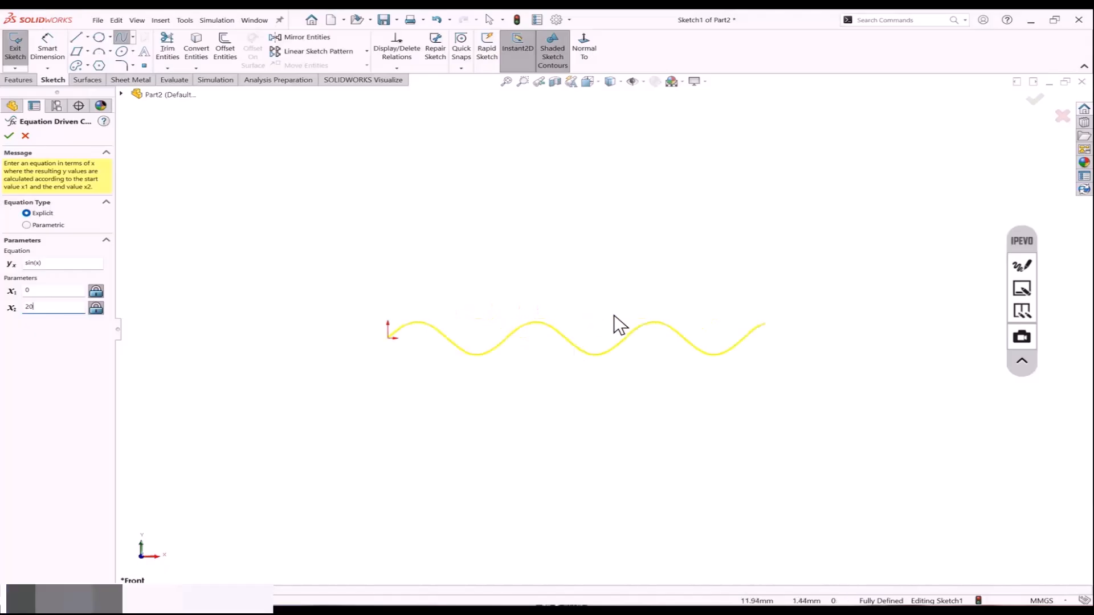
{"action": "scroll", "coordinate": [693, 333], "scroll_direction": "down", "scroll_amount": 5}
{"action": "scroll", "coordinate": [627, 370], "scroll_direction": "up", "scroll_amount": 2}
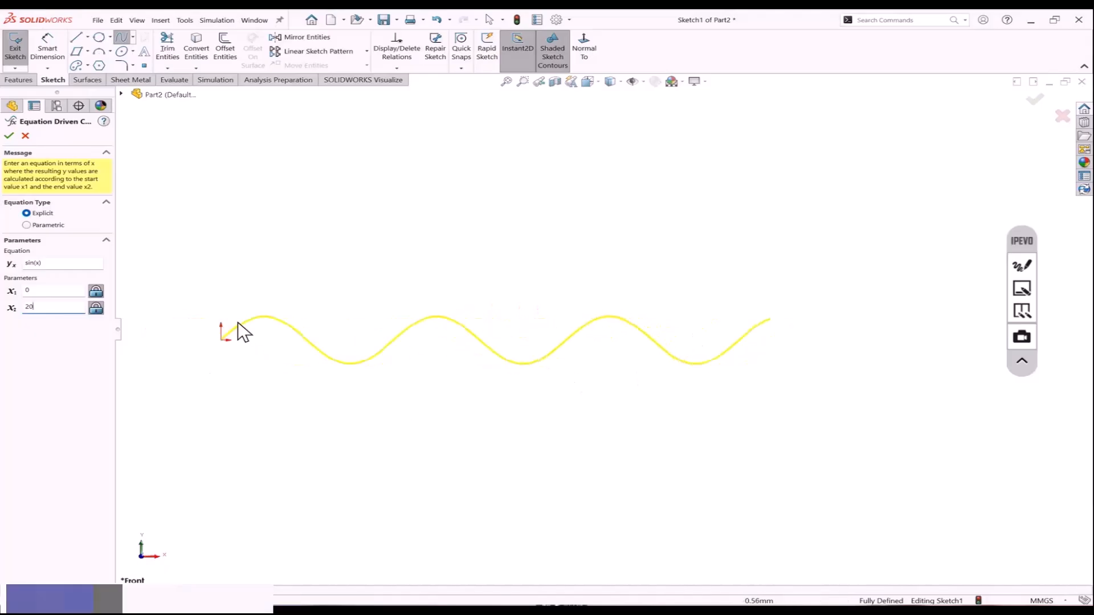
{"action": "left_click", "coordinate": [44, 292]}
{"action": "left_click", "coordinate": [8, 136]}
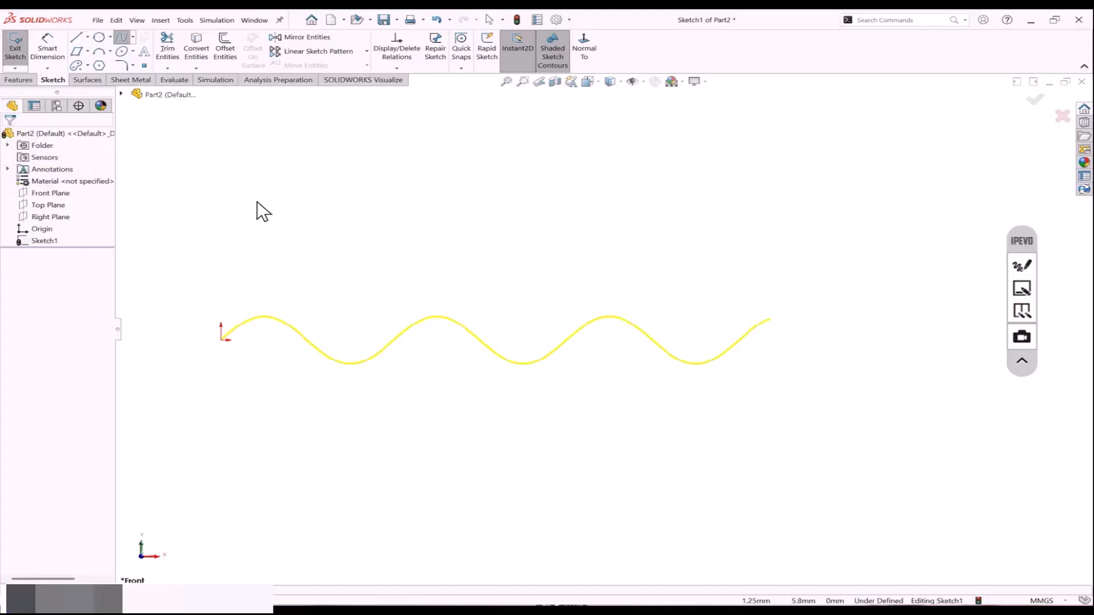
Create a second explicit equation driven curve with the equation cos(x), from x1 = 0 to x2 = 20.
{"action": "left_click", "coordinate": [132, 38]}
{"action": "left_click", "coordinate": [140, 76]}
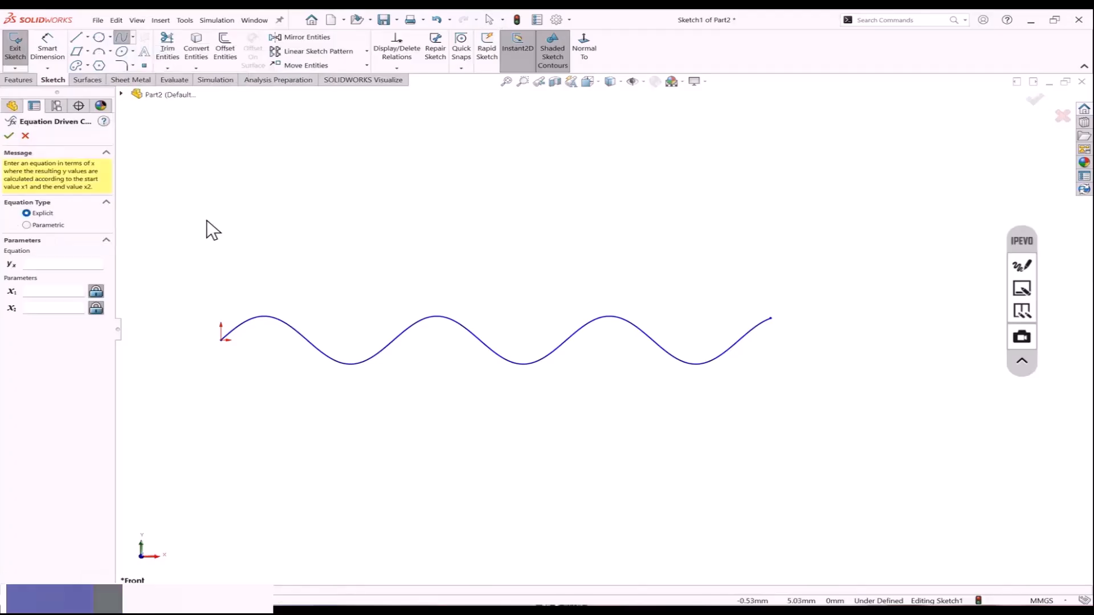
{"action": "left_click", "coordinate": [52, 263]}
{"action": "type", "text": "cos(x)"}
{"action": "left_click", "coordinate": [39, 291]}
{"action": "type", "text": "0"}
{"action": "left_click", "coordinate": [42, 310]}
{"action": "type", "text": "20"}
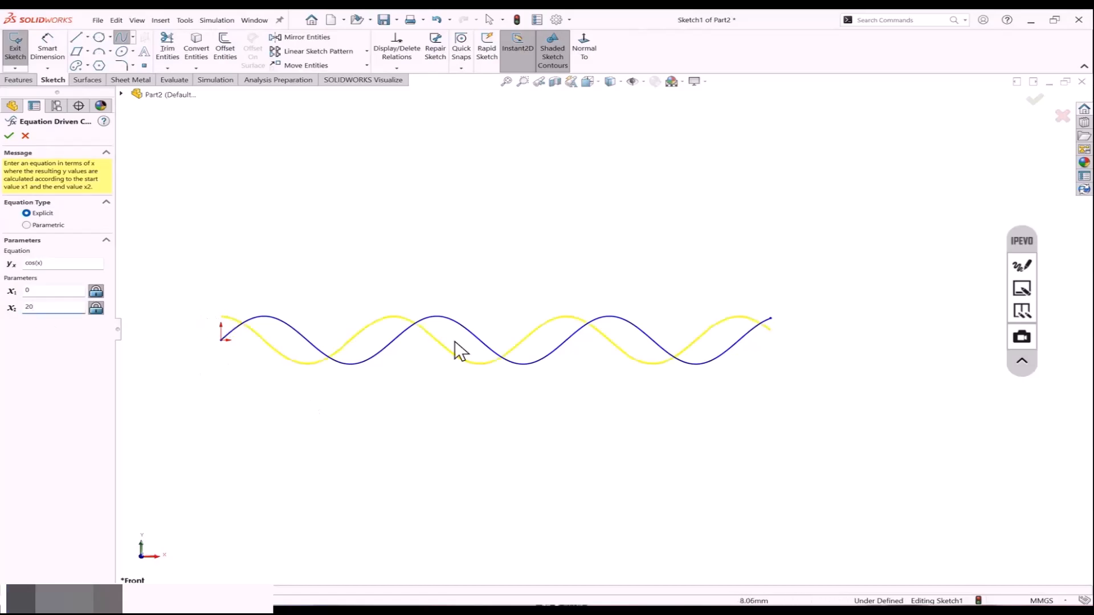
{"action": "left_click", "coordinate": [1032, 100]}
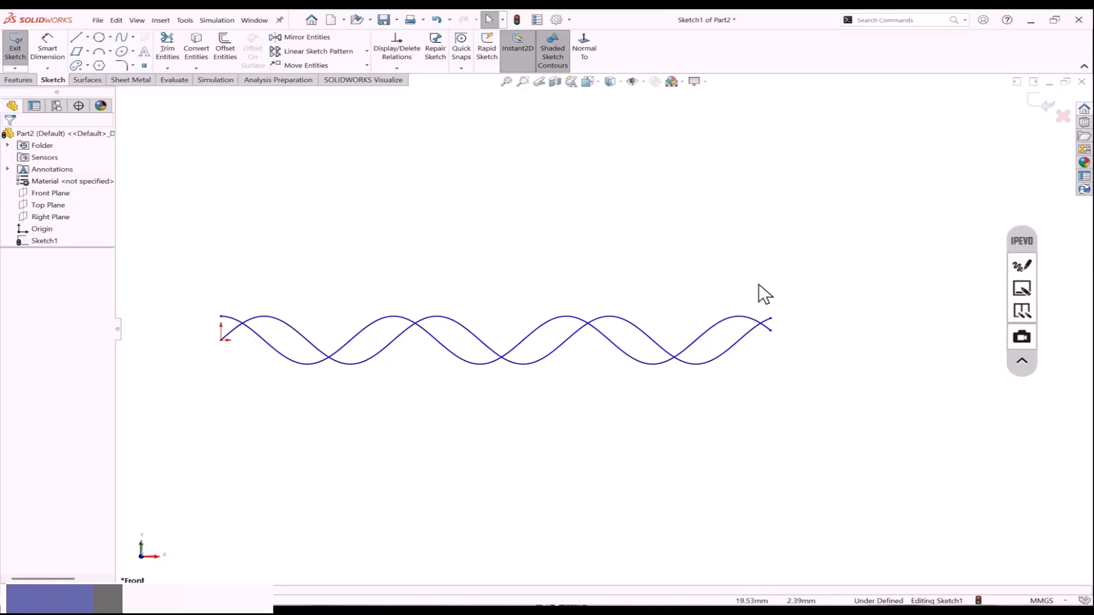
Try extending the cosine curve to an end value x2 of 40, and undo the change.
{"action": "left_click", "coordinate": [771, 318]}
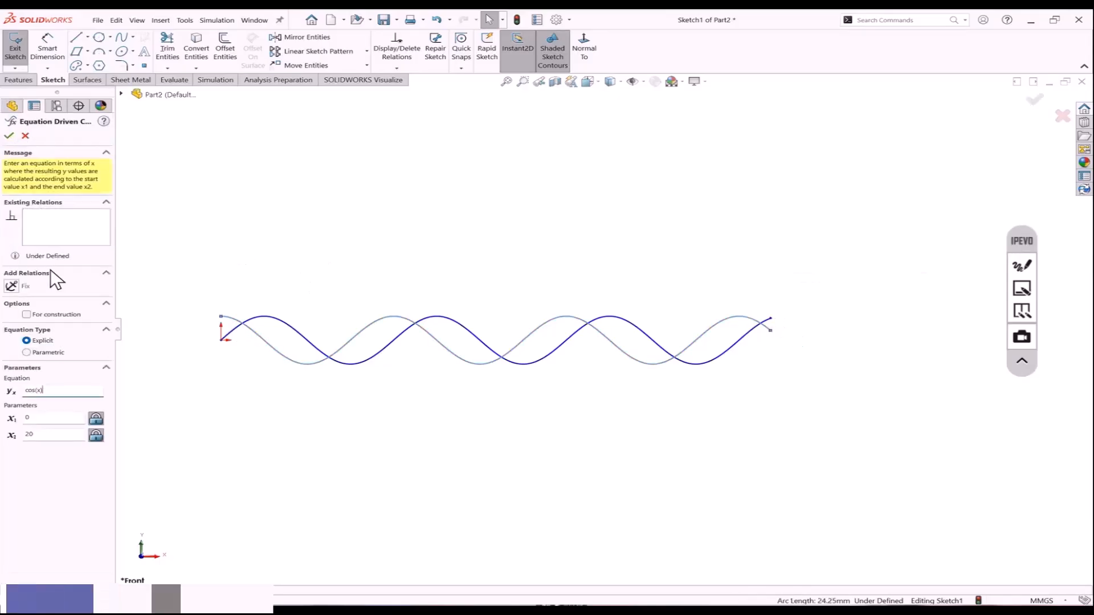
{"action": "left_click_drag", "start_coordinate": [59, 437], "coordinate": [1, 431]}
{"action": "type", "text": "40"}
{"action": "scroll", "coordinate": [268, 367], "scroll_direction": "up", "scroll_amount": 6}
{"action": "scroll", "coordinate": [840, 349], "scroll_direction": "down", "scroll_amount": 1}
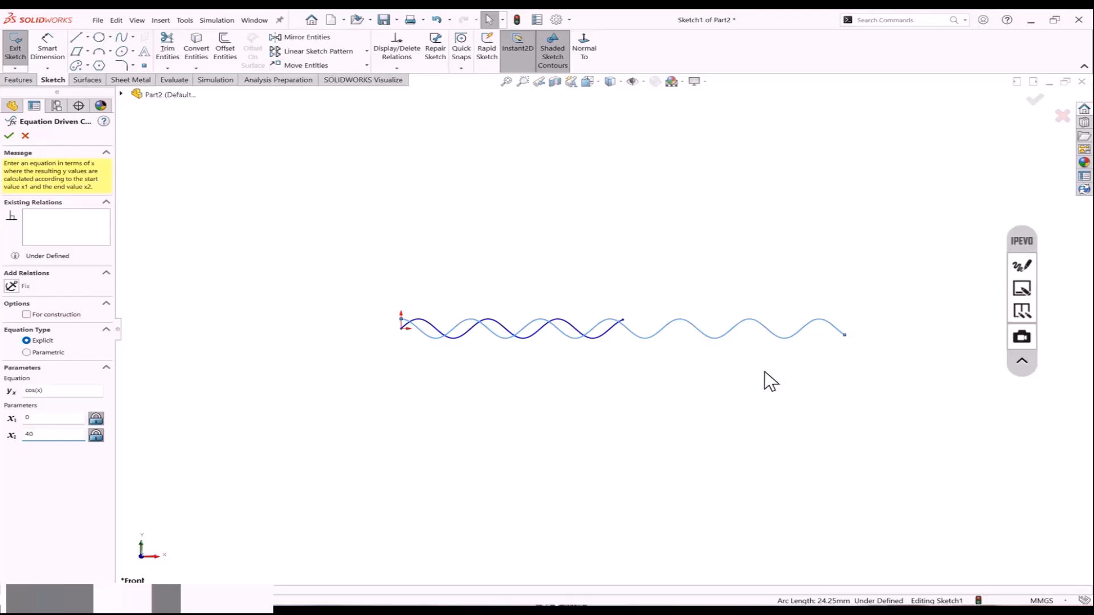
{"action": "key", "text": "Return"}
{"action": "key", "text": "Return"}
{"action": "key", "text": "ctrl+z"}
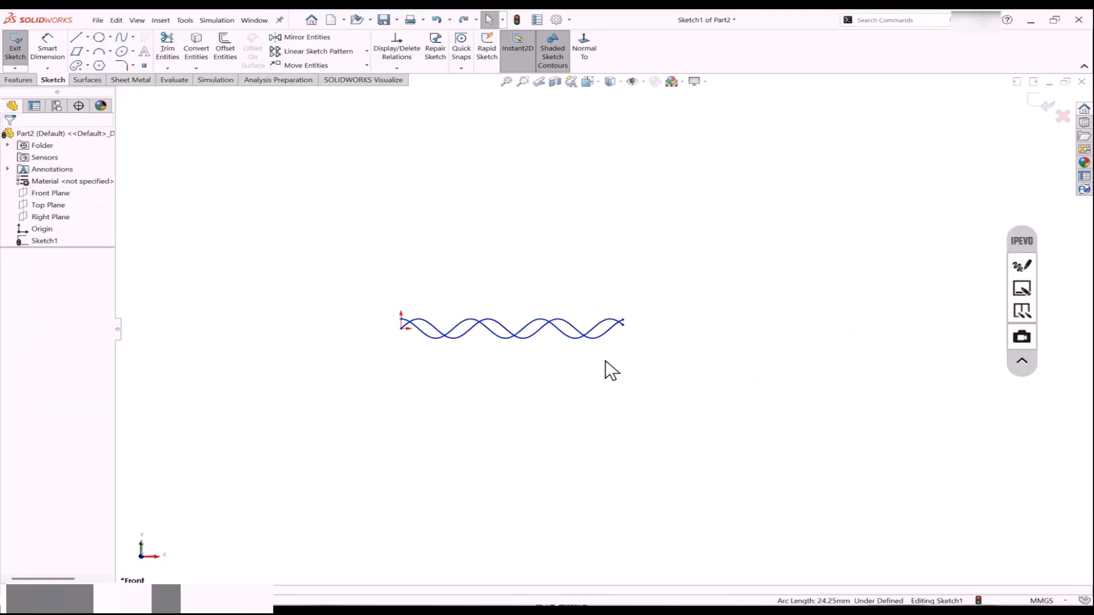
Delete the cosine curve from the sketch.
{"action": "left_click", "coordinate": [566, 336]}
{"action": "key", "text": "Delete"}
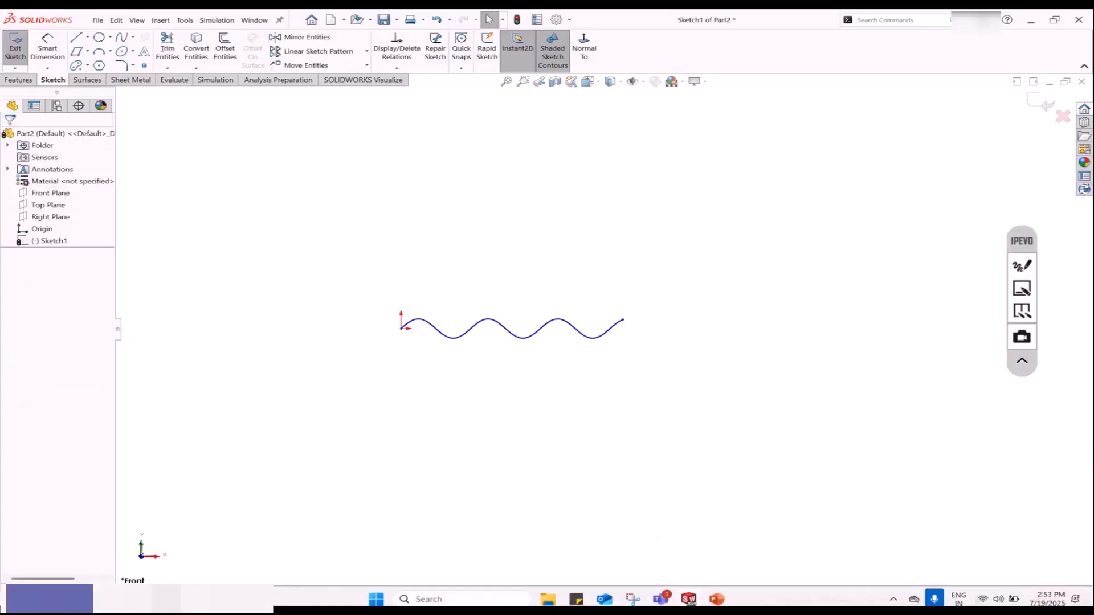
Switch to the SolidWorks Proficient.pptx presentation in PowerPoint and go to the Parametric Equation slide.
{"action": "left_click", "coordinate": [717, 598]}
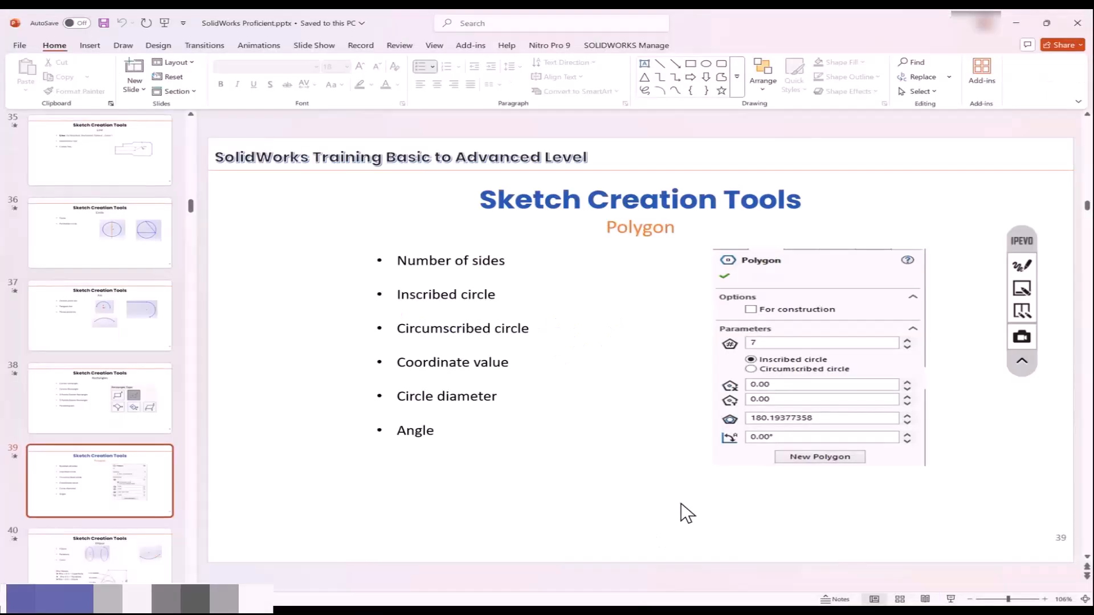
{"action": "scroll", "coordinate": [681, 503], "scroll_direction": "down", "scroll_amount": 3}
{"action": "scroll", "coordinate": [681, 502], "scroll_direction": "down", "scroll_amount": 2}
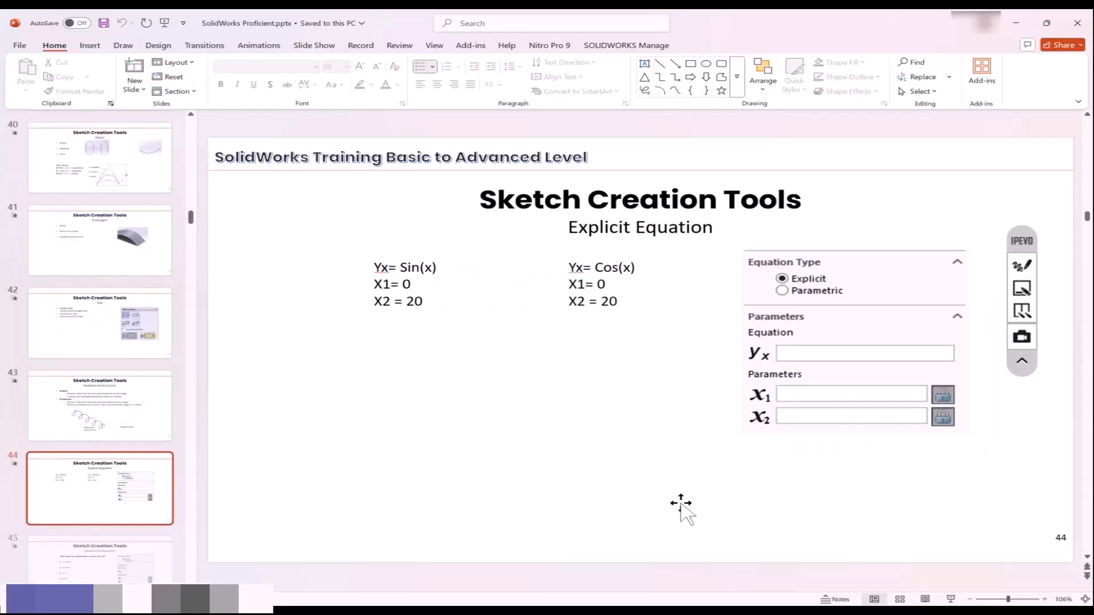
{"action": "scroll", "coordinate": [681, 502], "scroll_direction": "up", "scroll_amount": 1}
{"action": "scroll", "coordinate": [681, 502], "scroll_direction": "down", "scroll_amount": 1}
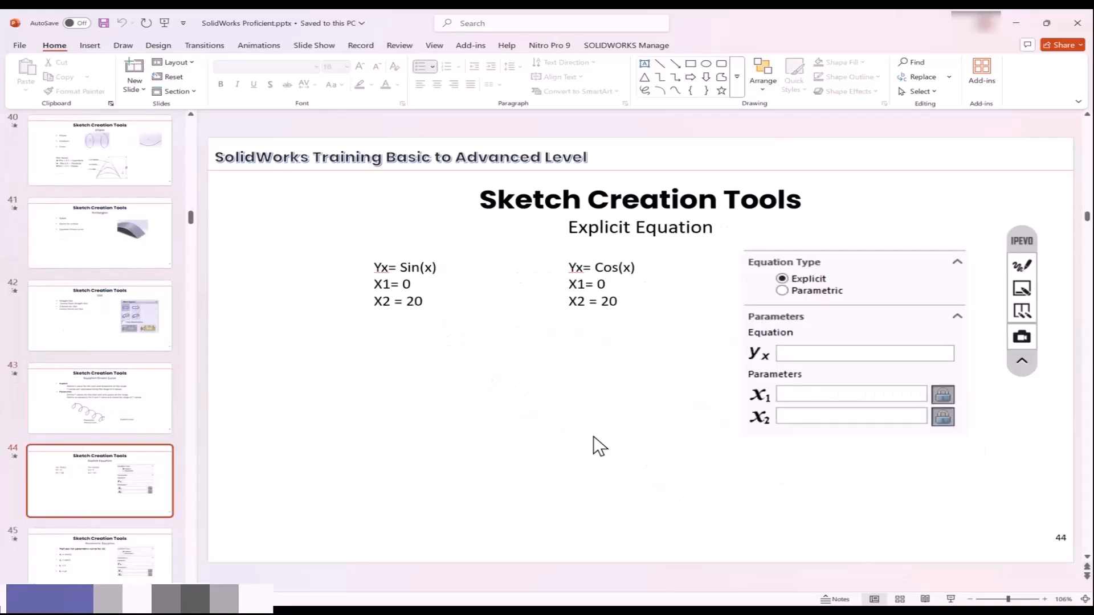
{"action": "scroll", "coordinate": [593, 438], "scroll_direction": "down", "scroll_amount": 1}
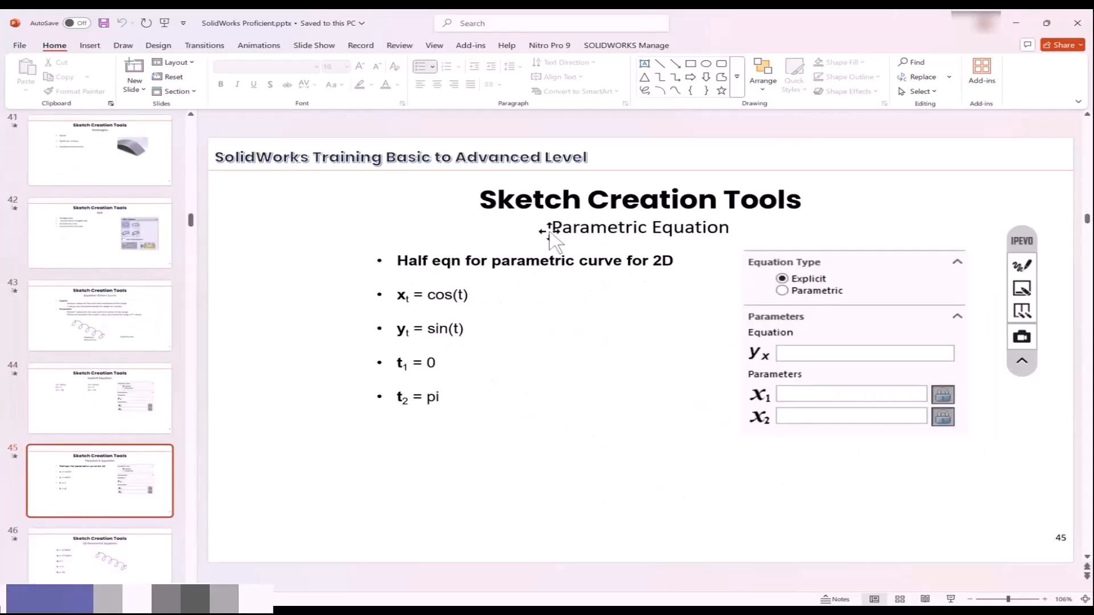
Examine the slide's x and y equations and t limits for the 2D parametric half curve.
{"action": "double_click", "coordinate": [432, 296]}
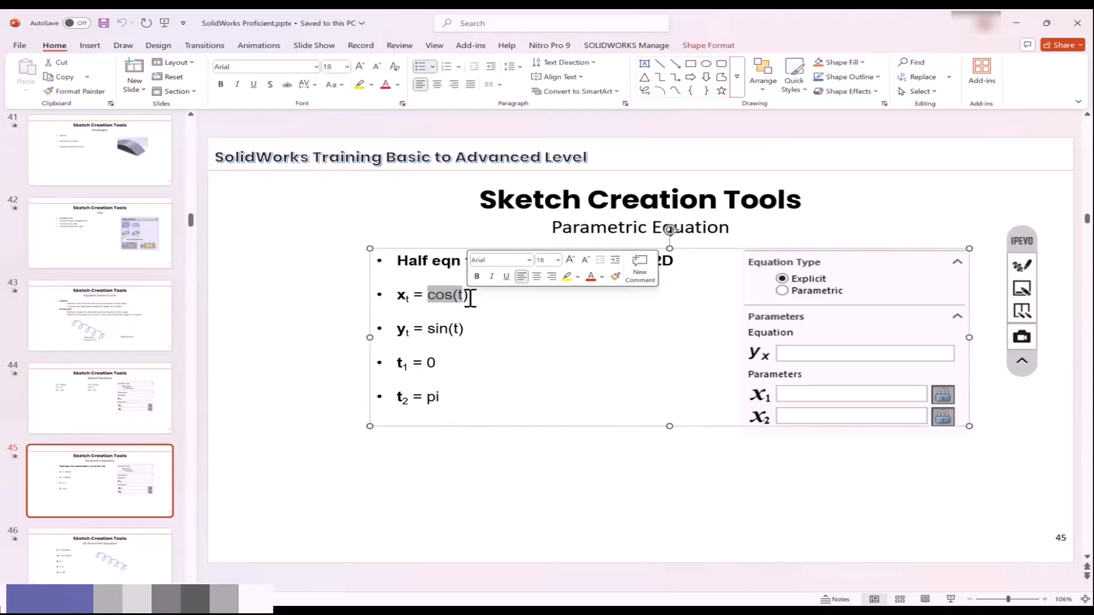
{"action": "left_click", "coordinate": [427, 311]}
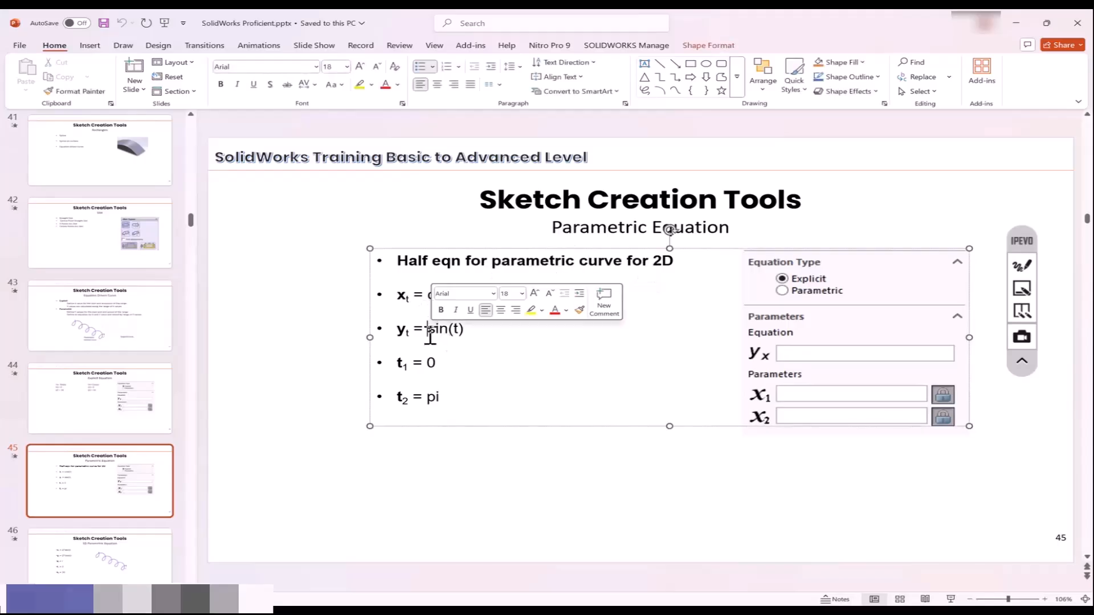
{"action": "double_click", "coordinate": [450, 329]}
{"action": "left_click", "coordinate": [476, 365]}
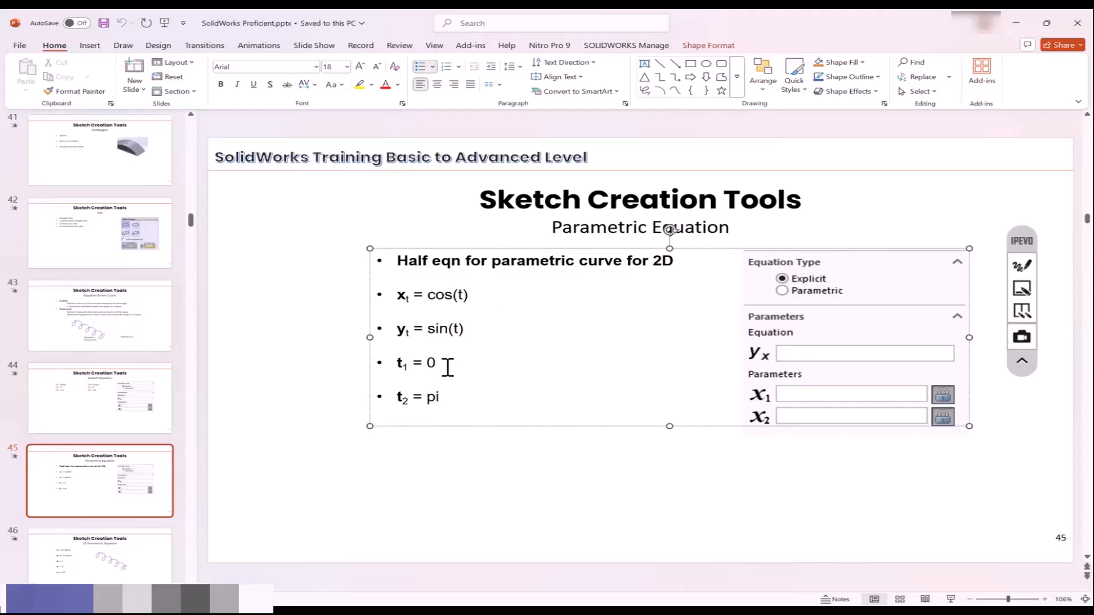
{"action": "double_click", "coordinate": [431, 398]}
{"action": "left_click", "coordinate": [564, 522]}
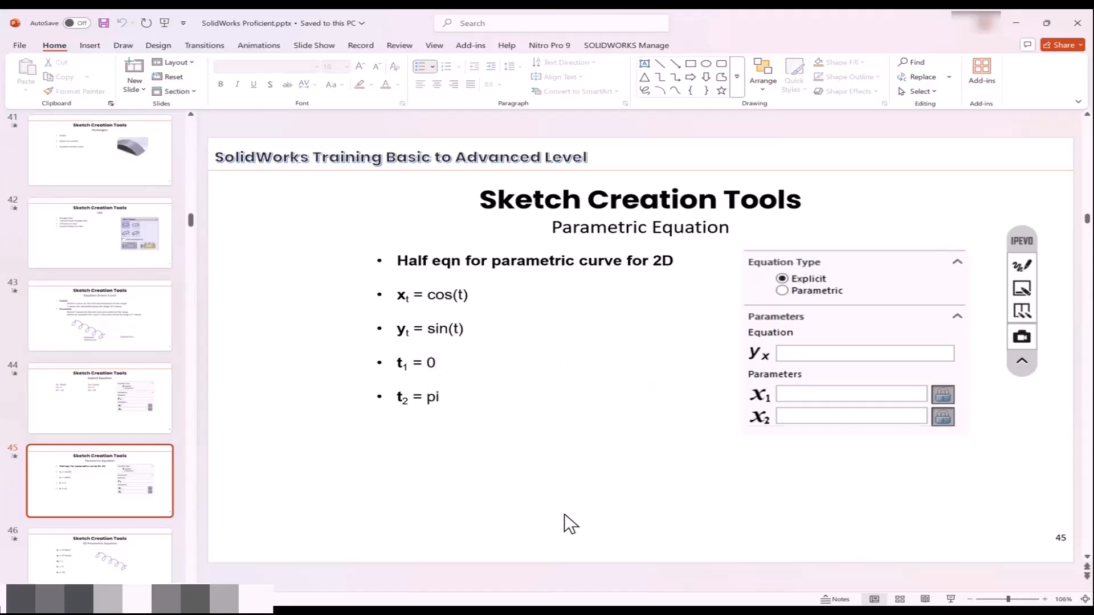
Return to SOLIDWORKS and delete the sine curve from the sketch.
{"action": "left_click", "coordinate": [1015, 24]}
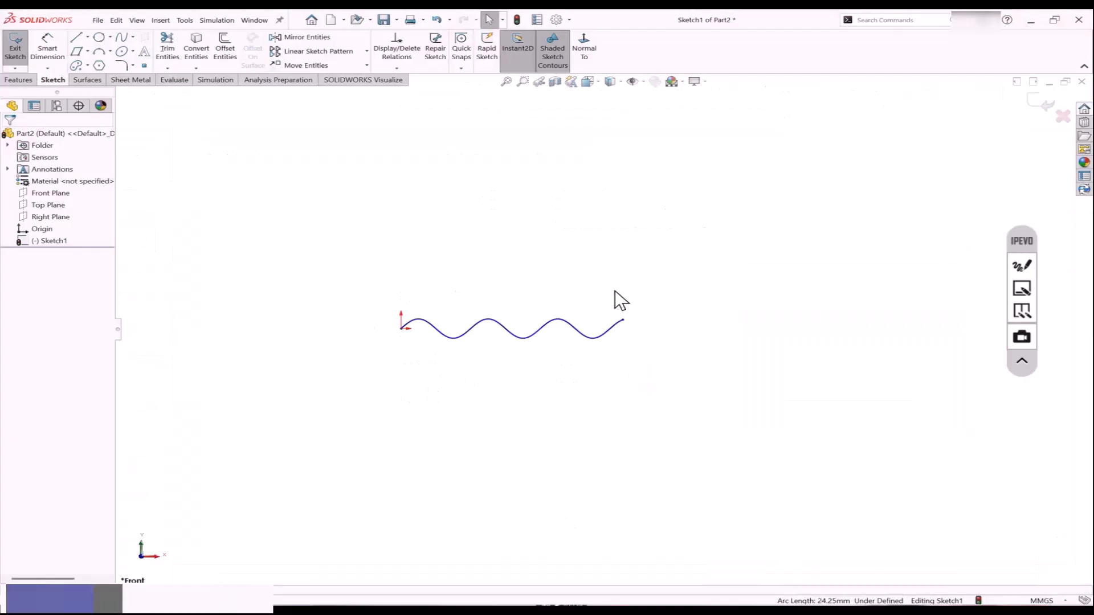
{"action": "left_click", "coordinate": [444, 334]}
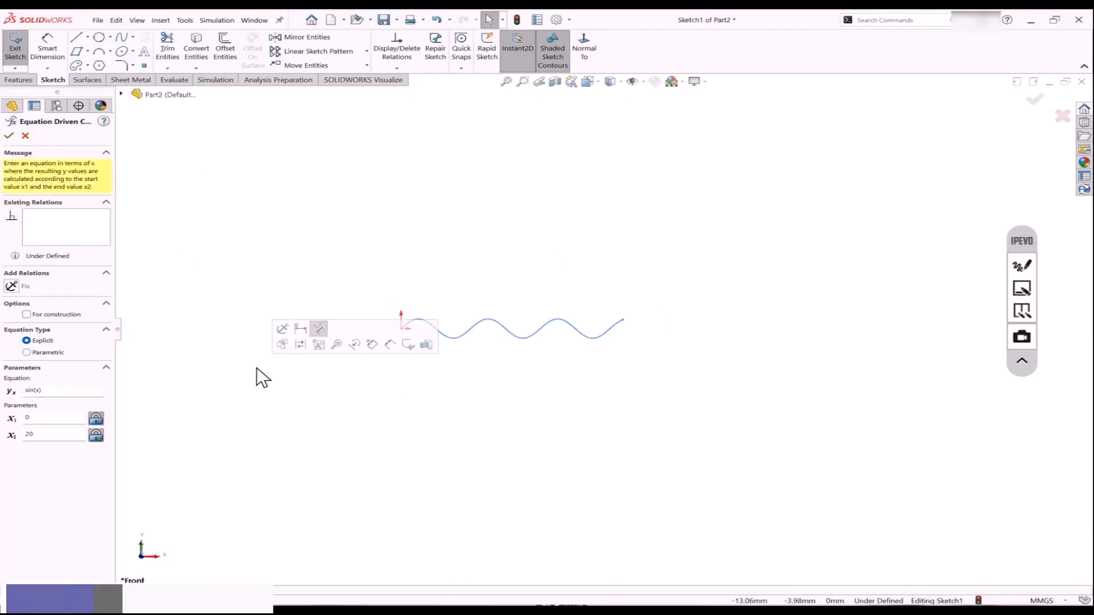
{"action": "key", "text": "Delete"}
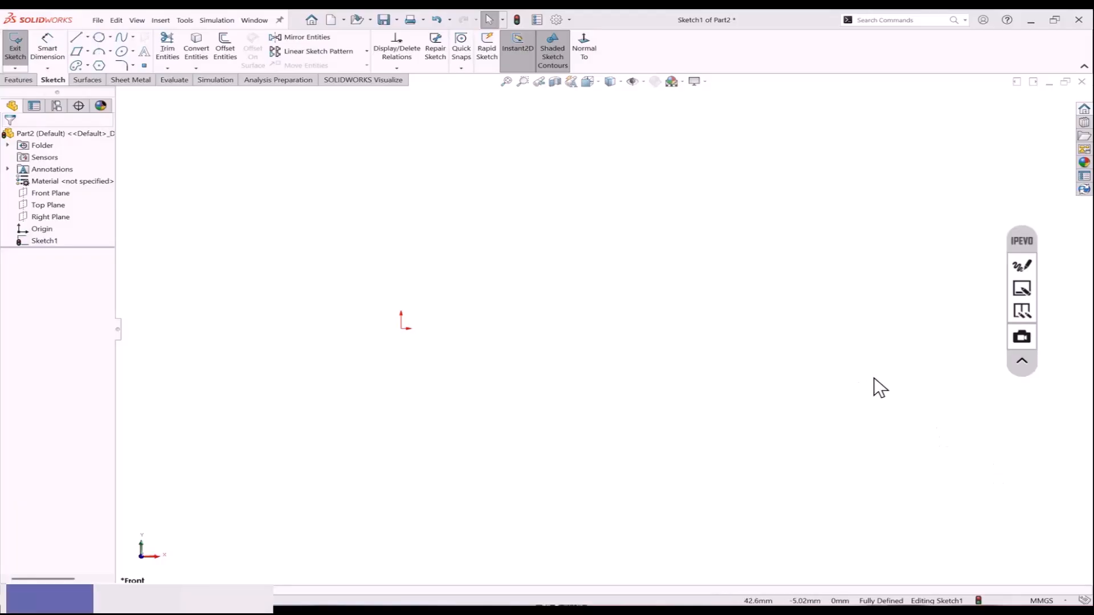
Start a parametric equation driven curve in the sketch with x set to sin(t) and y set to cos(t).
{"action": "left_click", "coordinate": [133, 37]}
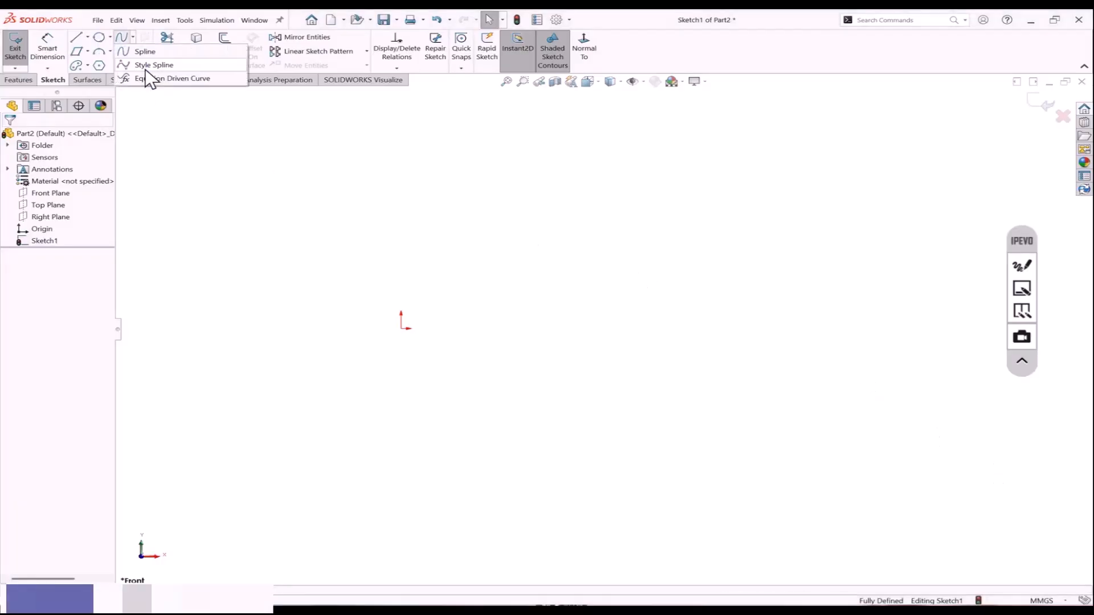
{"action": "left_click", "coordinate": [173, 80]}
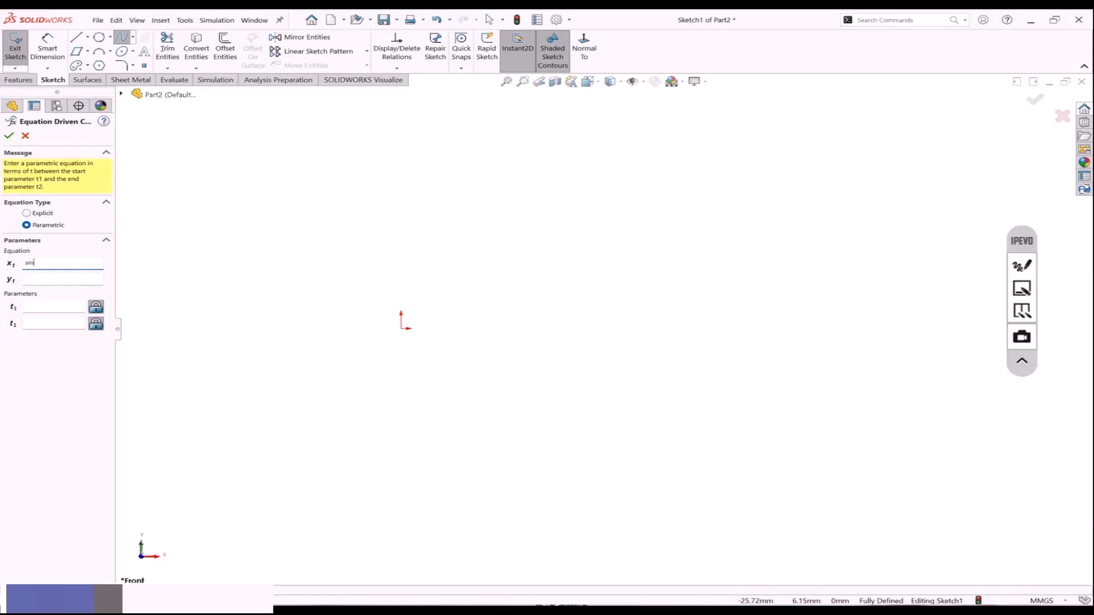
{"action": "type", "text": "sin(t)"}
{"action": "left_click", "coordinate": [72, 279]}
{"action": "type", "text": "cos("}
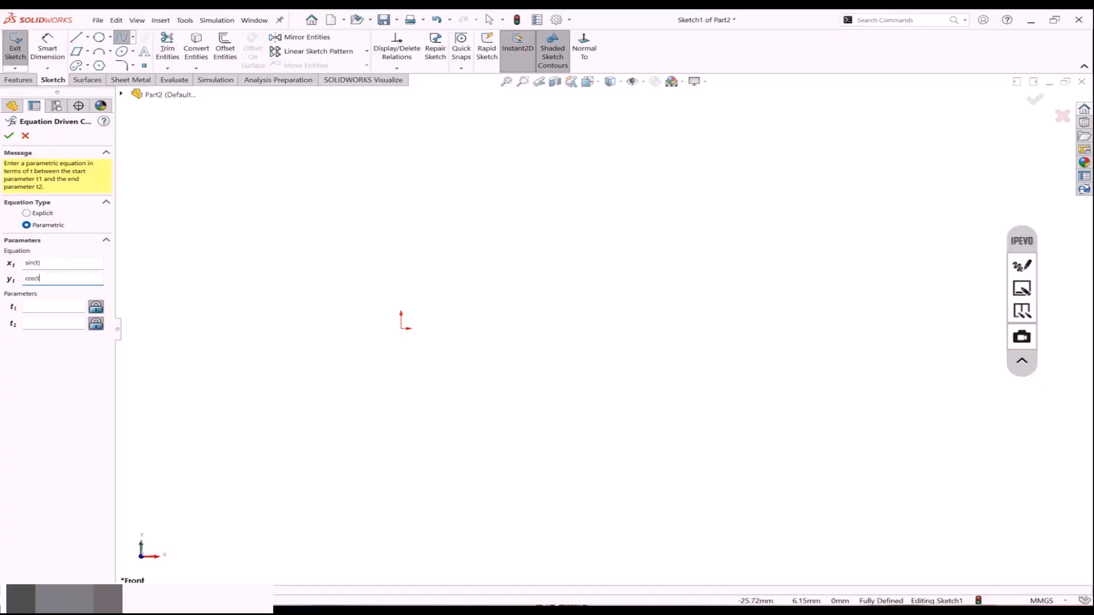
{"action": "type", "text": "t)"}
Set the curve's parameter limits to t1 = 0 and t2 = pi and create the half-circle curve.
{"action": "left_click", "coordinate": [57, 304]}
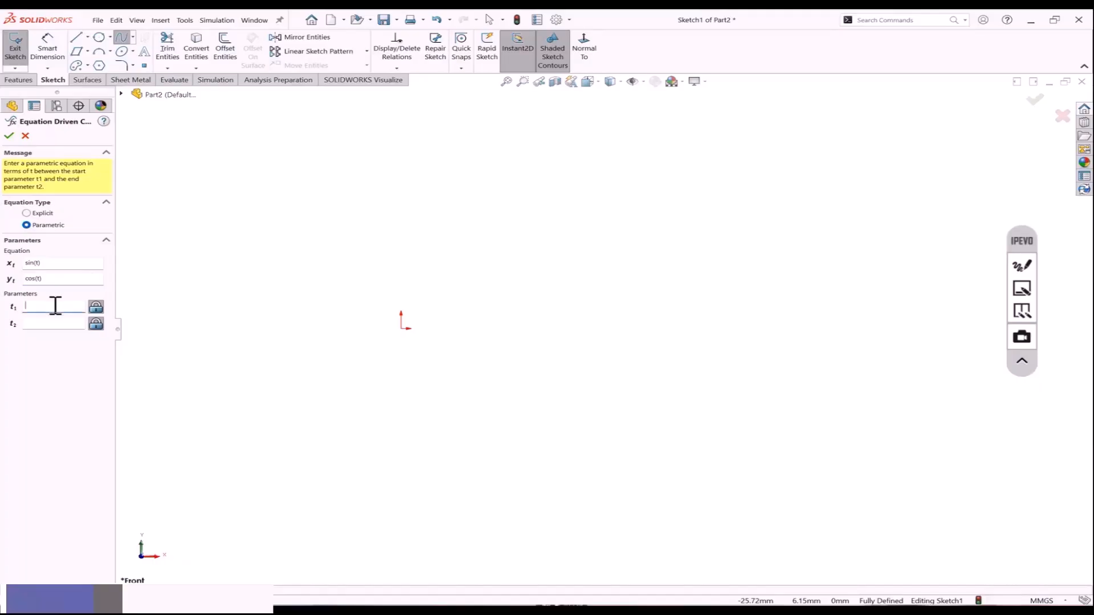
{"action": "type", "text": "0"}
{"action": "left_click", "coordinate": [52, 323]}
{"action": "type", "text": "pi"}
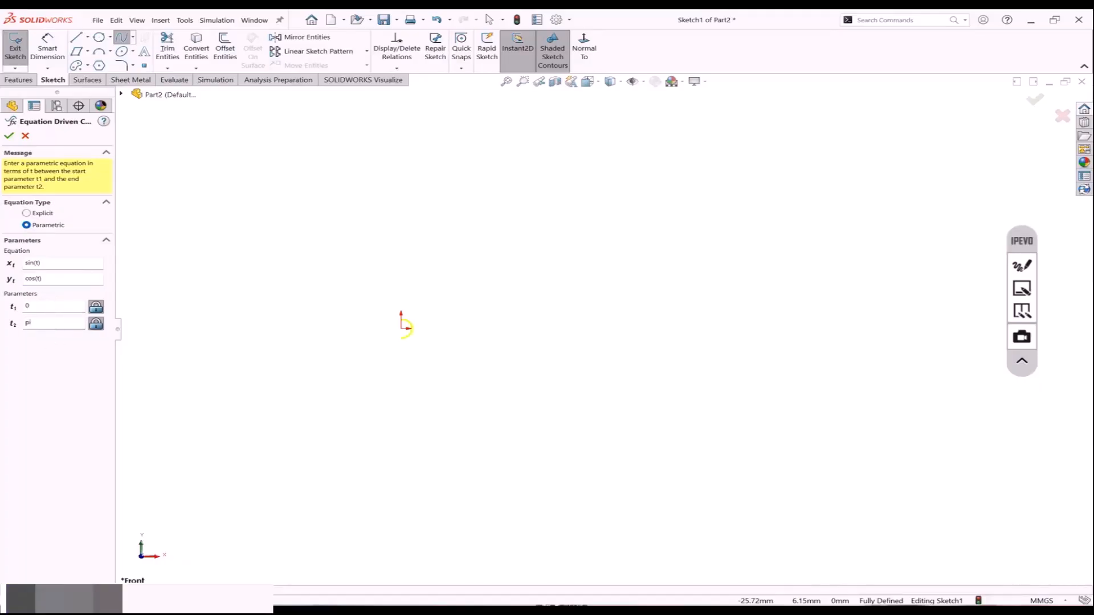
{"action": "scroll", "coordinate": [283, 325], "scroll_direction": "down", "scroll_amount": 3}
{"action": "scroll", "coordinate": [457, 323], "scroll_direction": "down", "scroll_amount": 5}
{"action": "scroll", "coordinate": [559, 315], "scroll_direction": "down", "scroll_amount": 2}
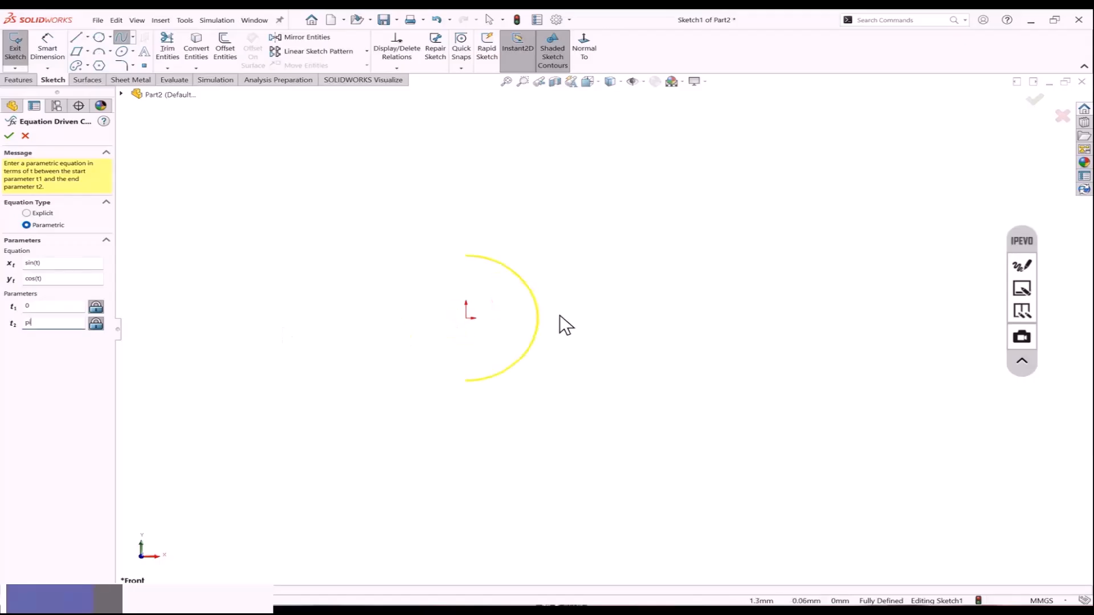
{"action": "scroll", "coordinate": [491, 311], "scroll_direction": "down", "scroll_amount": 2}
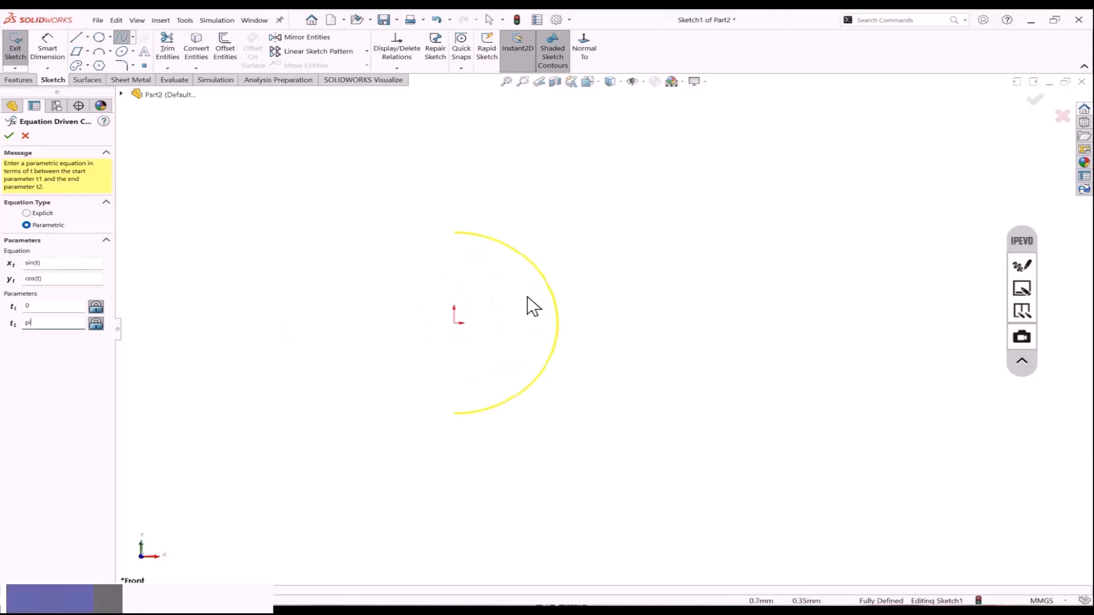
{"action": "left_click", "coordinate": [9, 136]}
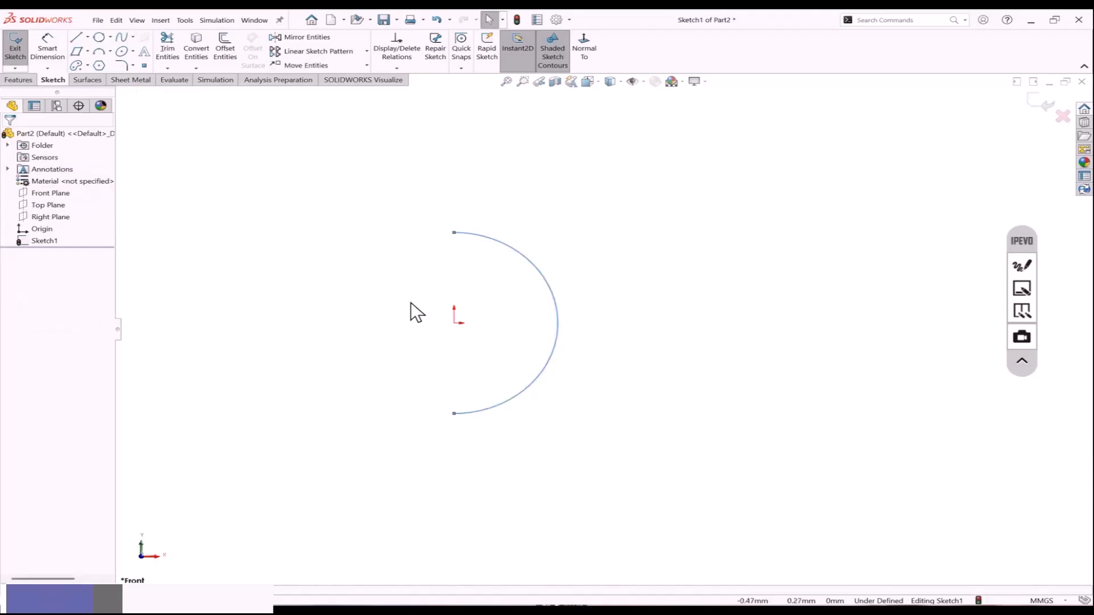
Delete the parametric half-circle curve and exit the sketch.
{"action": "scroll", "coordinate": [410, 302], "scroll_direction": "down", "scroll_amount": 1}
{"action": "left_click", "coordinate": [691, 269]}
{"action": "scroll", "coordinate": [606, 349], "scroll_direction": "up", "scroll_amount": 1}
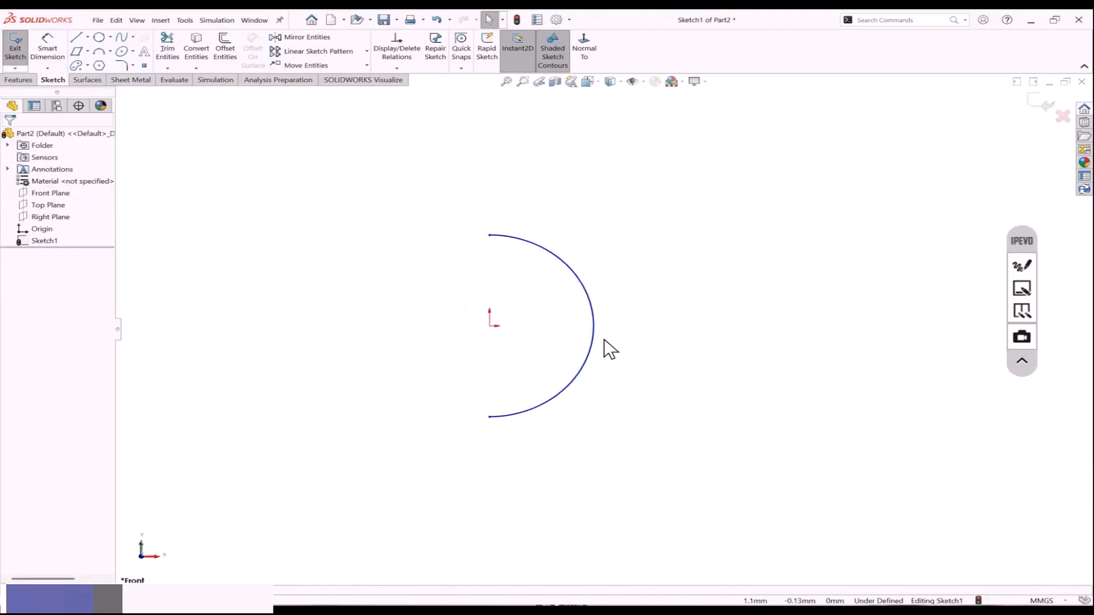
{"action": "left_click_drag", "start_coordinate": [602, 294], "coordinate": [563, 327]}
{"action": "key", "text": "Delete"}
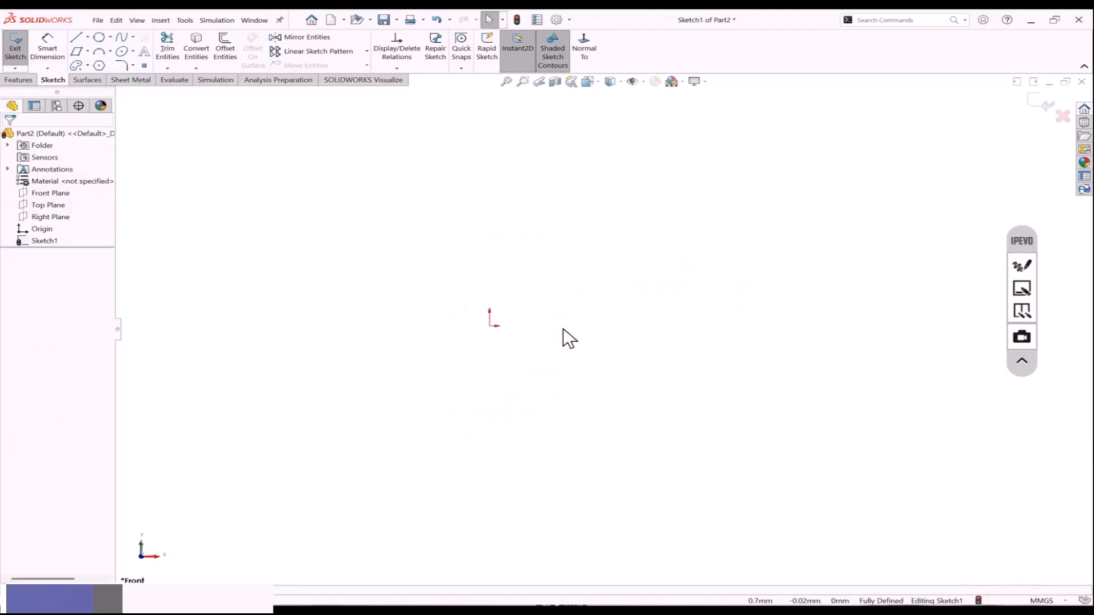
{"action": "left_click", "coordinate": [1043, 107]}
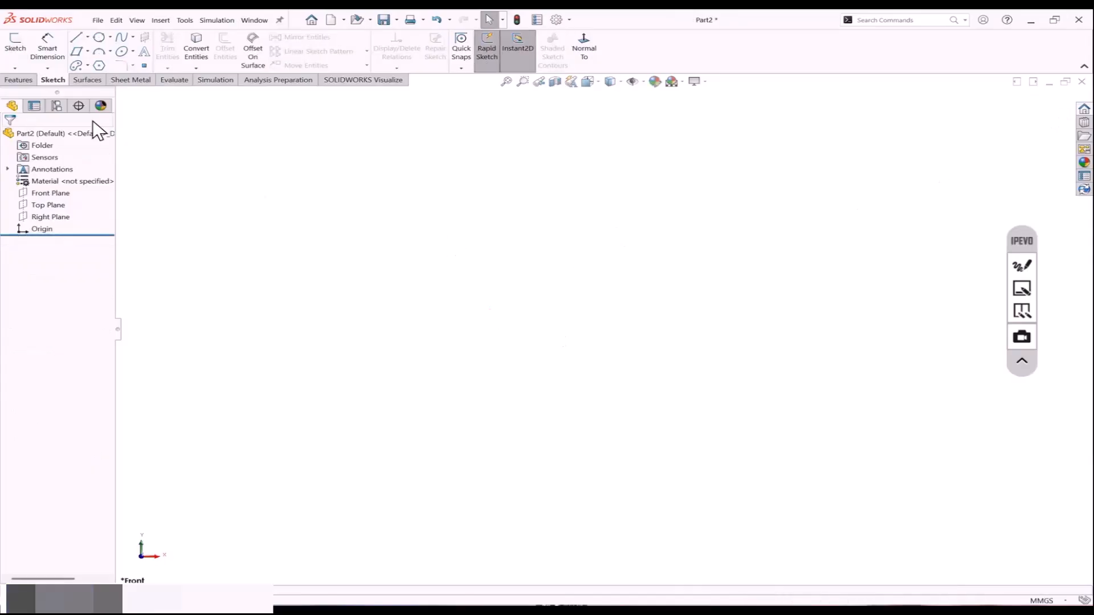
Create a new 3D sketch and start an equation driven curve in it.
{"action": "left_click", "coordinate": [16, 69]}
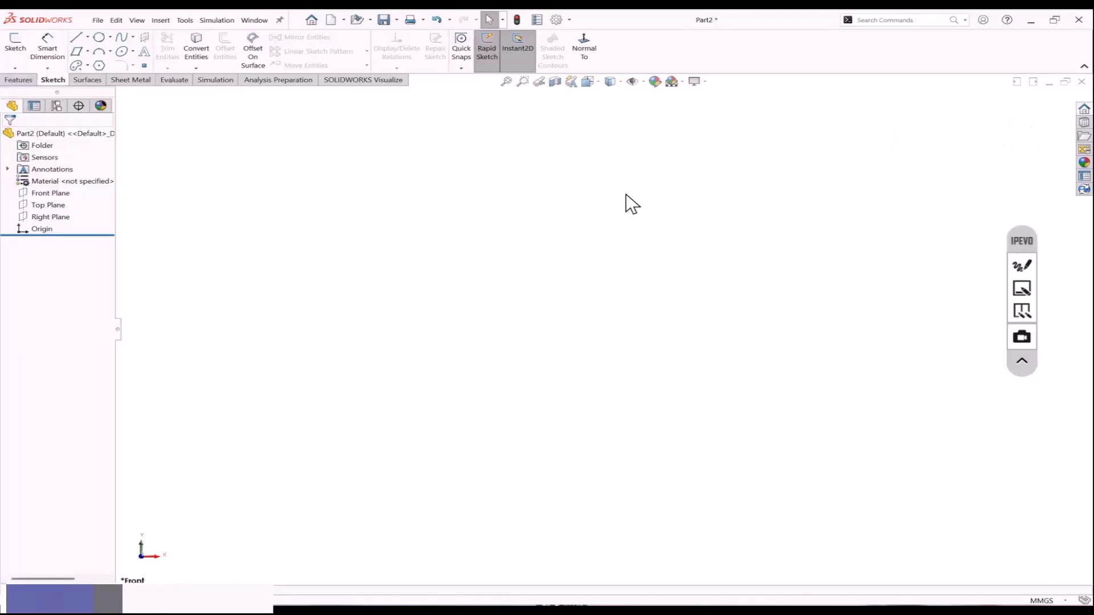
{"action": "left_click", "coordinate": [20, 68]}
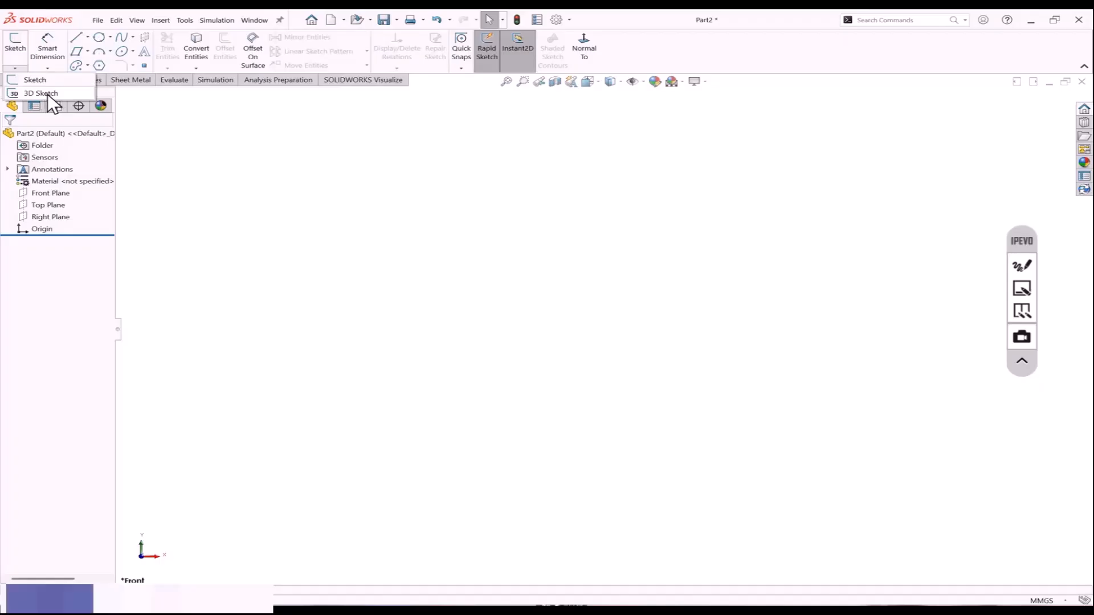
{"action": "left_click", "coordinate": [47, 94]}
{"action": "left_click", "coordinate": [132, 38]}
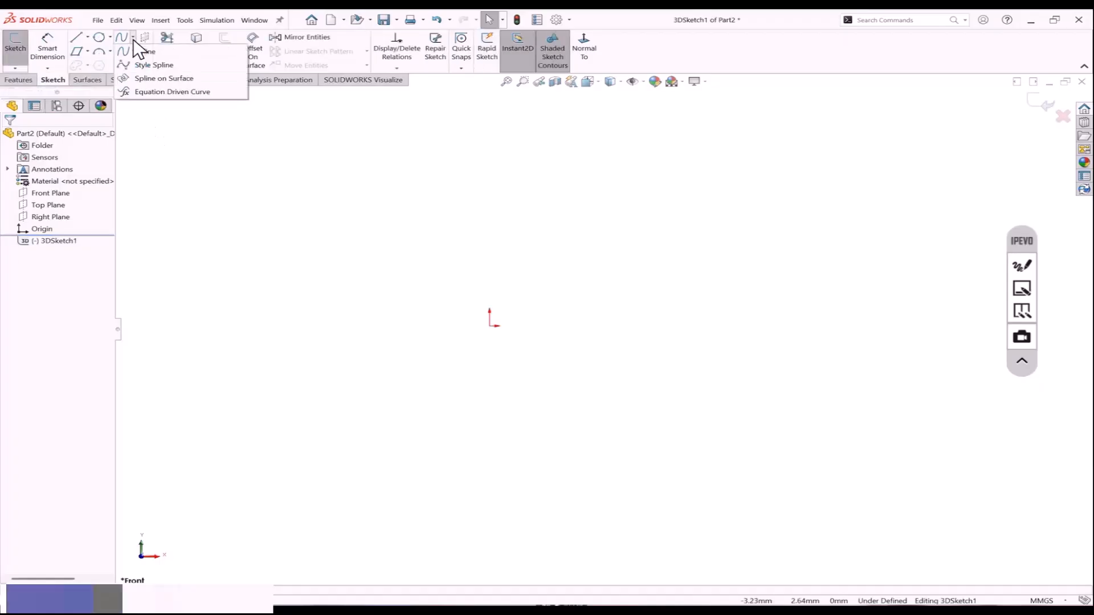
{"action": "left_click", "coordinate": [147, 91]}
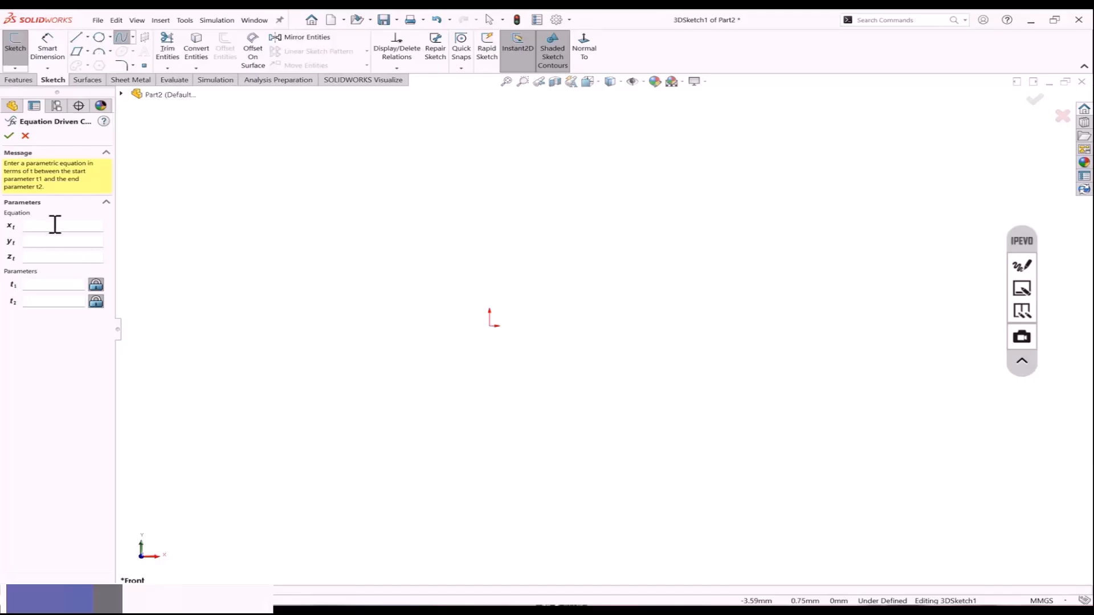
Switch to the SolidWorks Proficient.pptx presentation in PowerPoint and examine the x, y and z formulas on the 3D Parametric Equation slide.
{"action": "key", "text": "alt+Tab"}
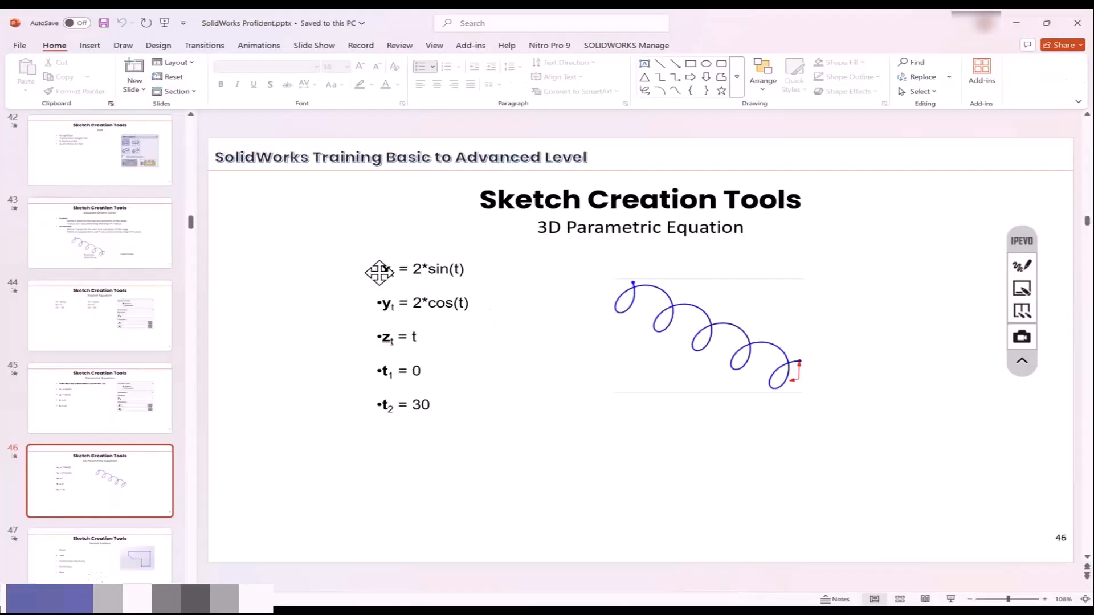
{"action": "left_click_drag", "start_coordinate": [384, 270], "coordinate": [476, 273]}
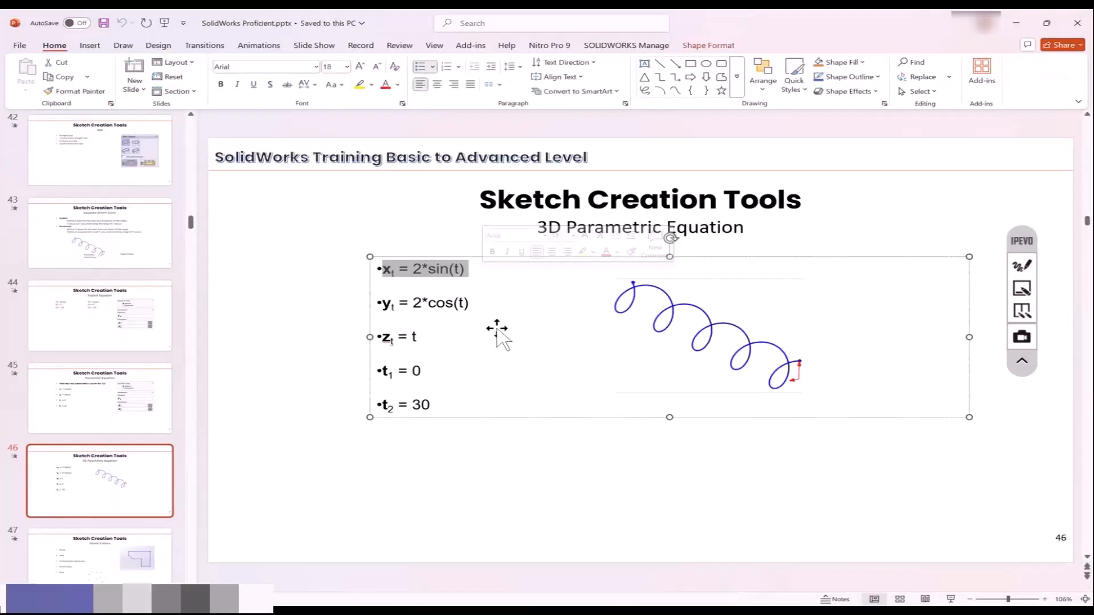
{"action": "left_click_drag", "start_coordinate": [413, 302], "coordinate": [473, 303]}
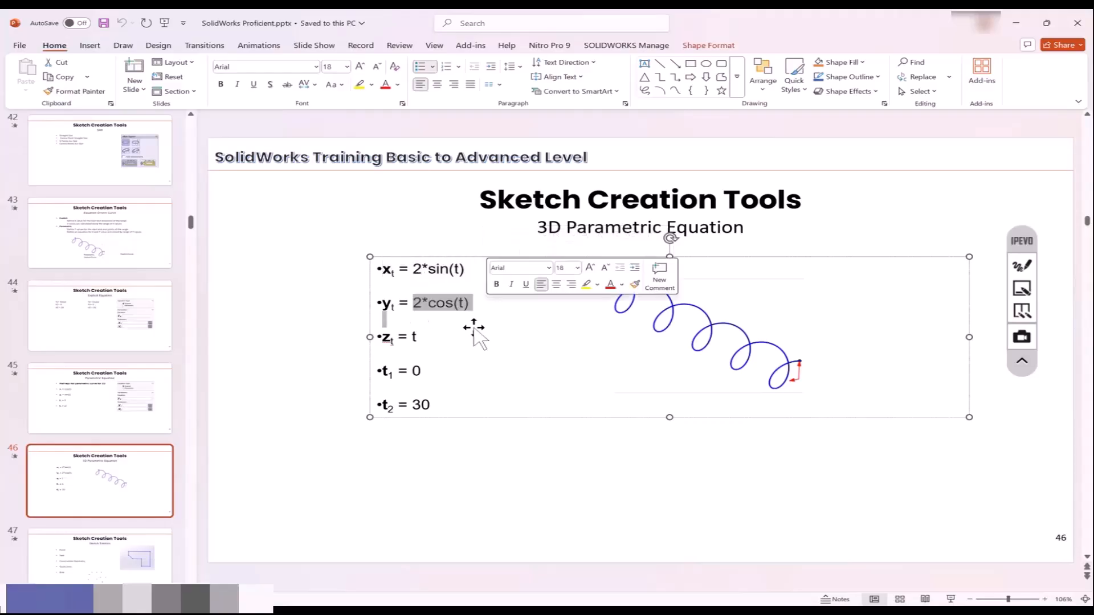
{"action": "left_click", "coordinate": [464, 339]}
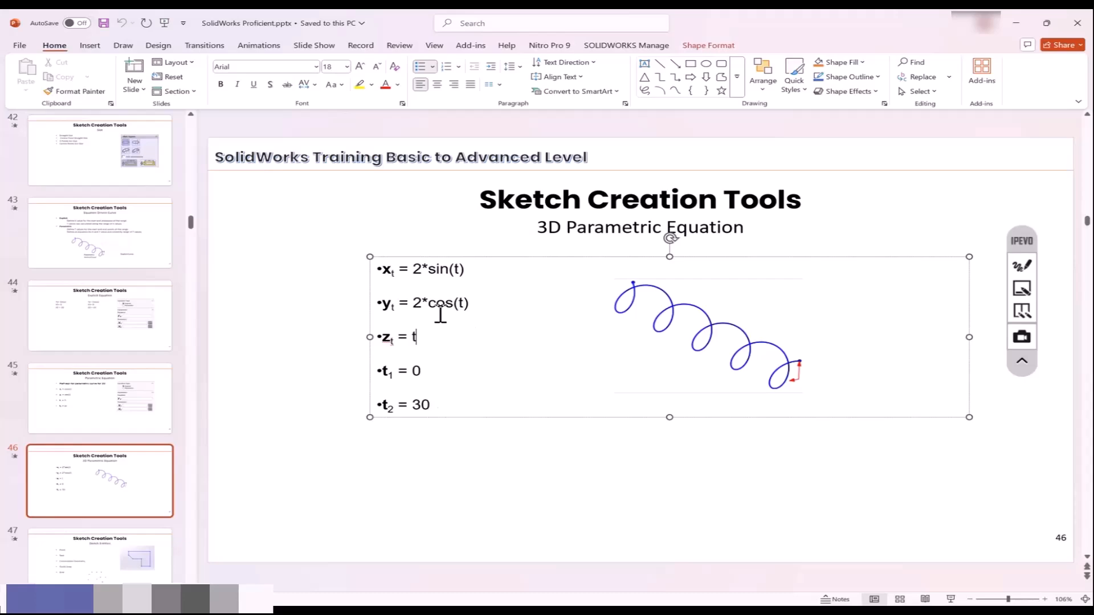
Copy 2*sin(t) from the slide into the curve's x equation in SOLIDWORKS, and set the y equation to 2*cos(t).
{"action": "left_click_drag", "start_coordinate": [413, 271], "coordinate": [469, 272]}
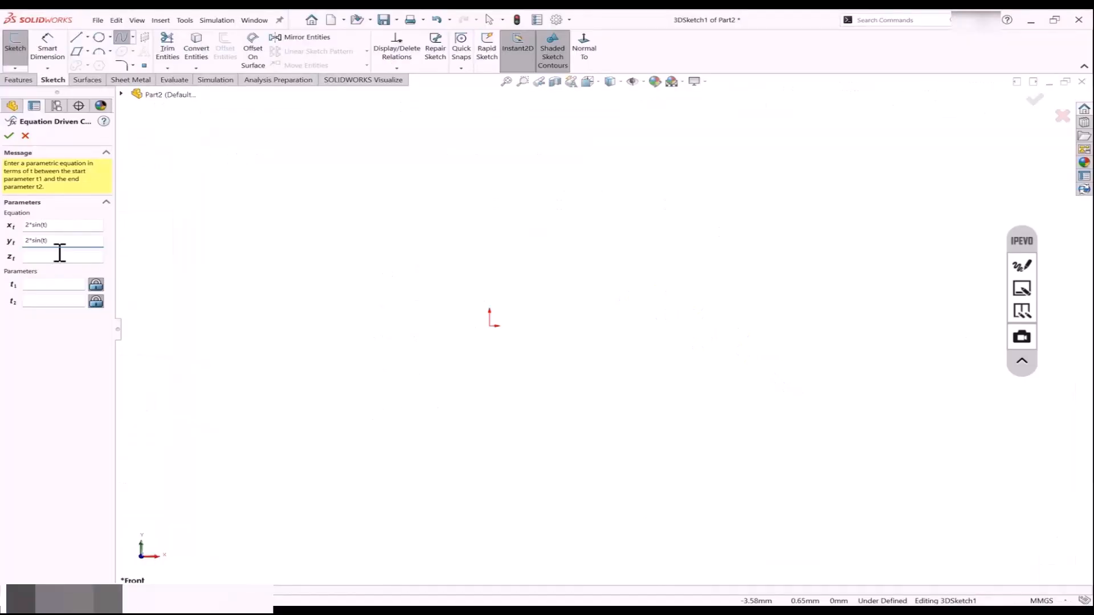
{"action": "key", "text": "BackSpace"}
{"action": "key", "text": "BackSpace"}
{"action": "type", "text": "co"}
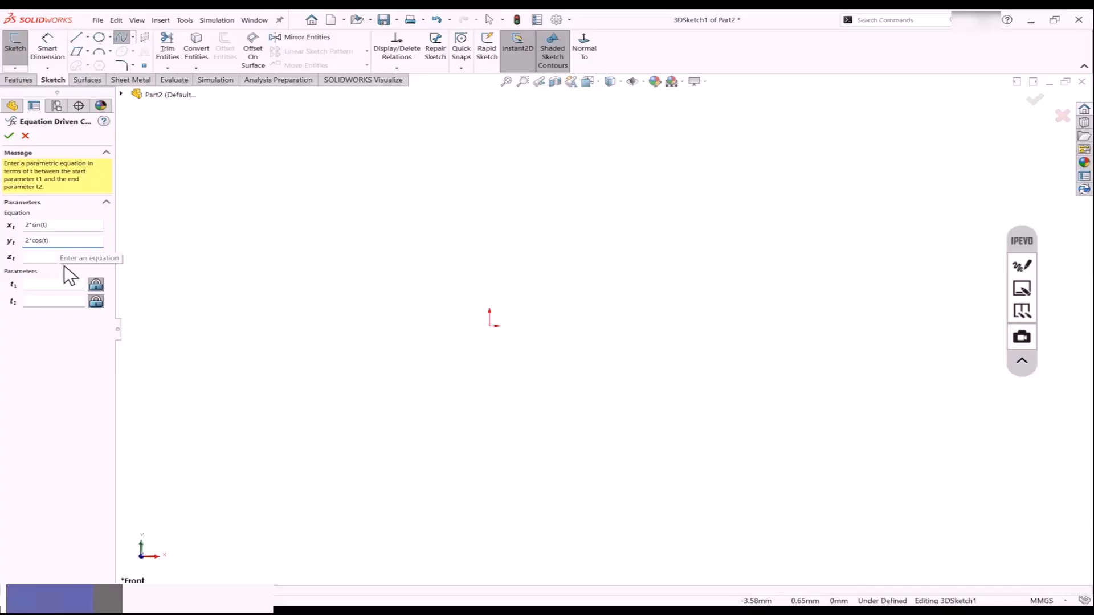
Set the z equation to t with limits t1 = 0 and t2 = 30, and create the 3D helical curve.
{"action": "left_click", "coordinate": [54, 257]}
{"action": "type", "text": "t"}
{"action": "left_click", "coordinate": [59, 284]}
{"action": "type", "text": "0"}
{"action": "left_click", "coordinate": [63, 301]}
{"action": "type", "text": "30"}
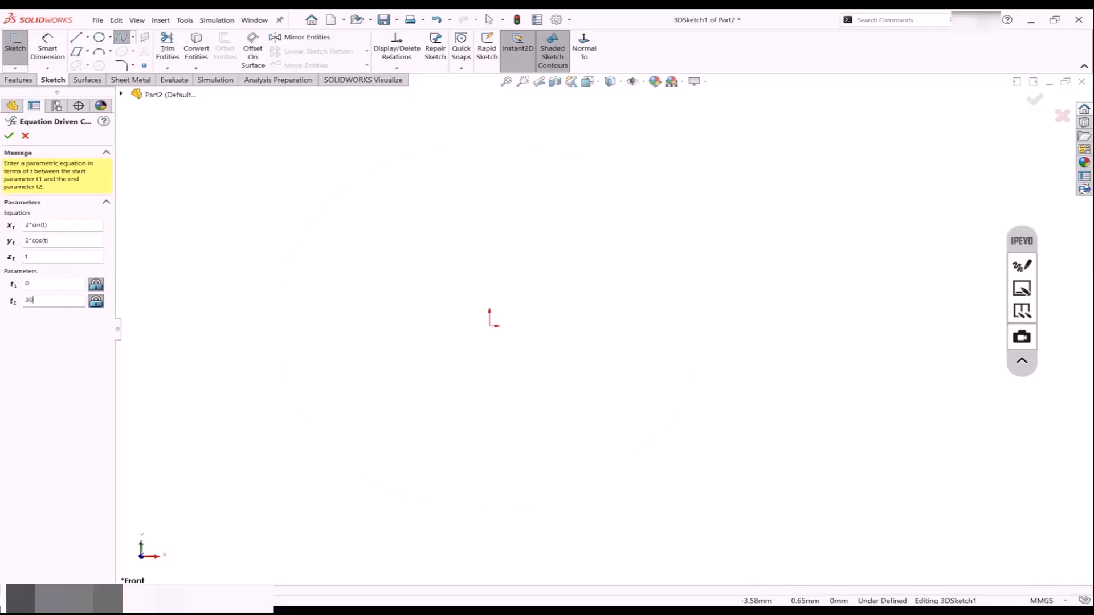
{"action": "key", "text": "Return"}
{"action": "scroll", "coordinate": [440, 341], "scroll_direction": "up", "scroll_amount": 6}
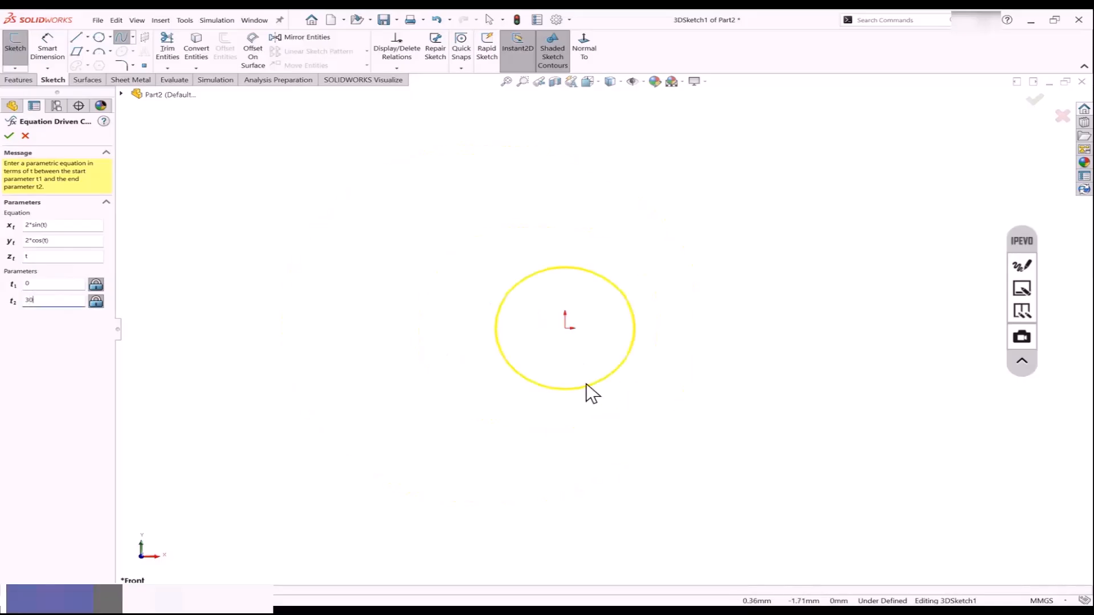
{"action": "mouse_move", "coordinate": [647, 338]}
{"action": "middle_mouse_down"}
{"action": "mouse_move", "coordinate": [586, 371]}
{"action": "mouse_move", "coordinate": [586, 318]}
{"action": "mouse_move", "coordinate": [570, 319]}
{"action": "mouse_move", "coordinate": [640, 286]}
{"action": "mouse_move", "coordinate": [684, 294]}
{"action": "mouse_move", "coordinate": [642, 290]}
{"action": "mouse_move", "coordinate": [727, 283]}
{"action": "mouse_move", "coordinate": [463, 310]}
{"action": "mouse_move", "coordinate": [528, 357]}
{"action": "mouse_move", "coordinate": [524, 381]}
{"action": "middle_mouse_up"}
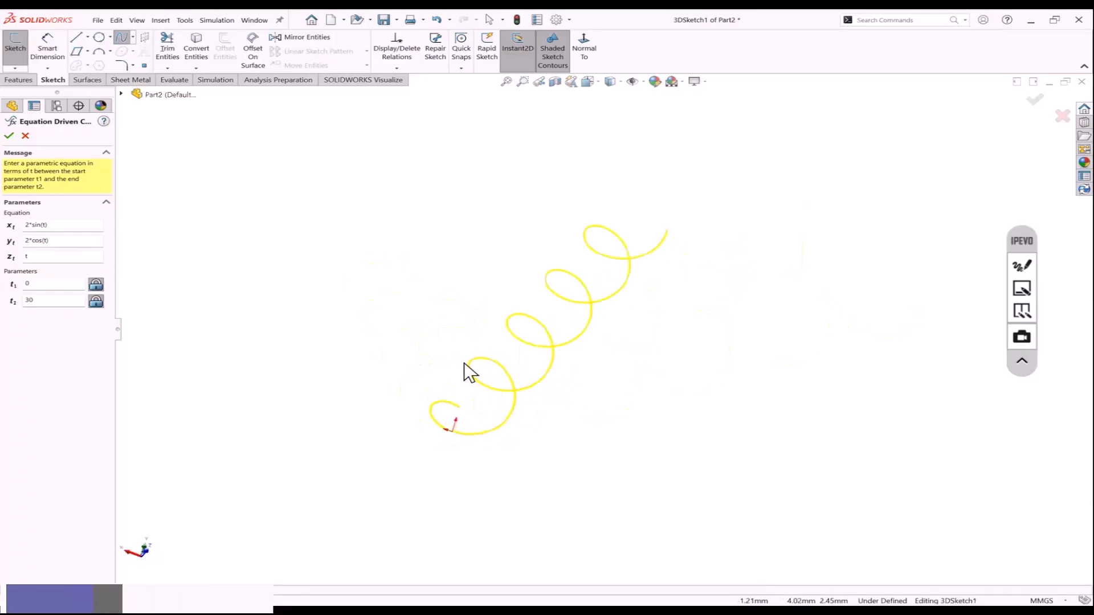
{"action": "left_click", "coordinate": [8, 135]}
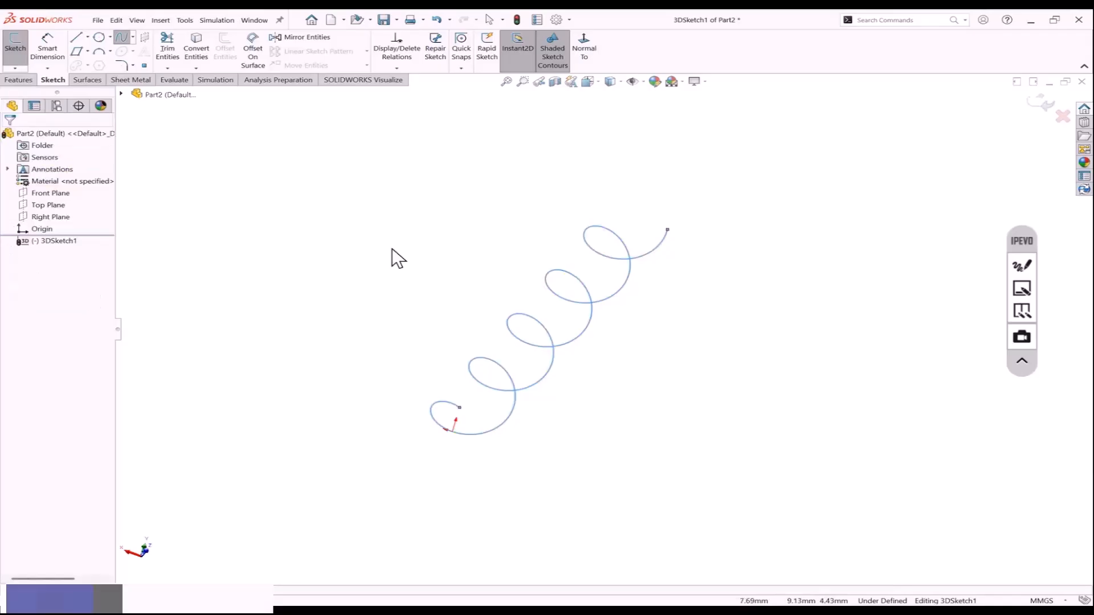
View the helical curve upright and exit the 3D sketch.
{"action": "middle_click_drag", "start_coordinate": [477, 305], "coordinate": [494, 261]}
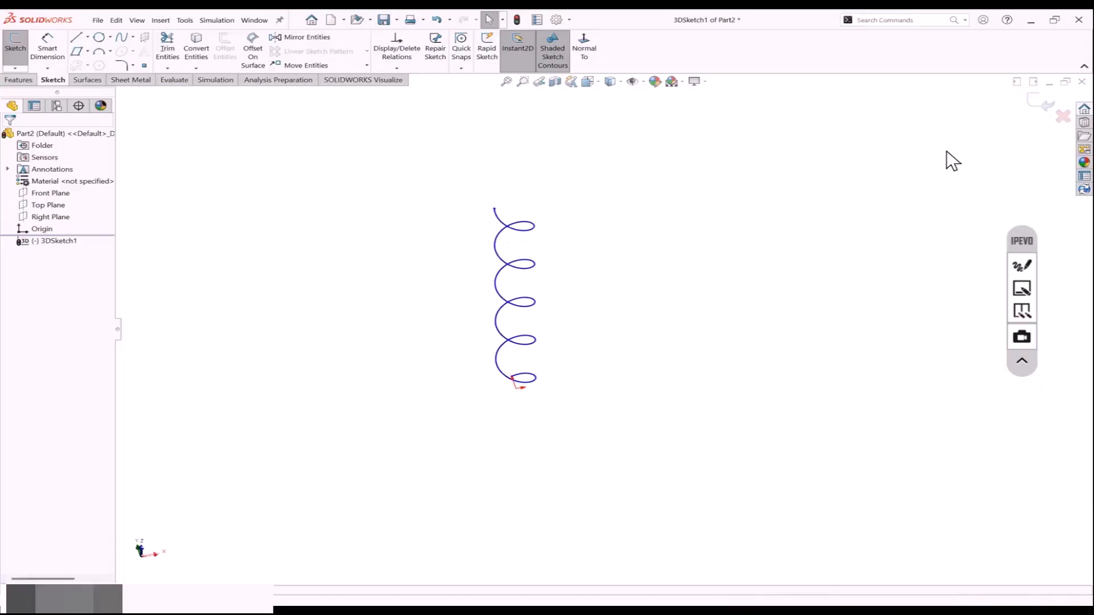
{"action": "left_click", "coordinate": [1040, 104]}
{"action": "left_click", "coordinate": [625, 252]}
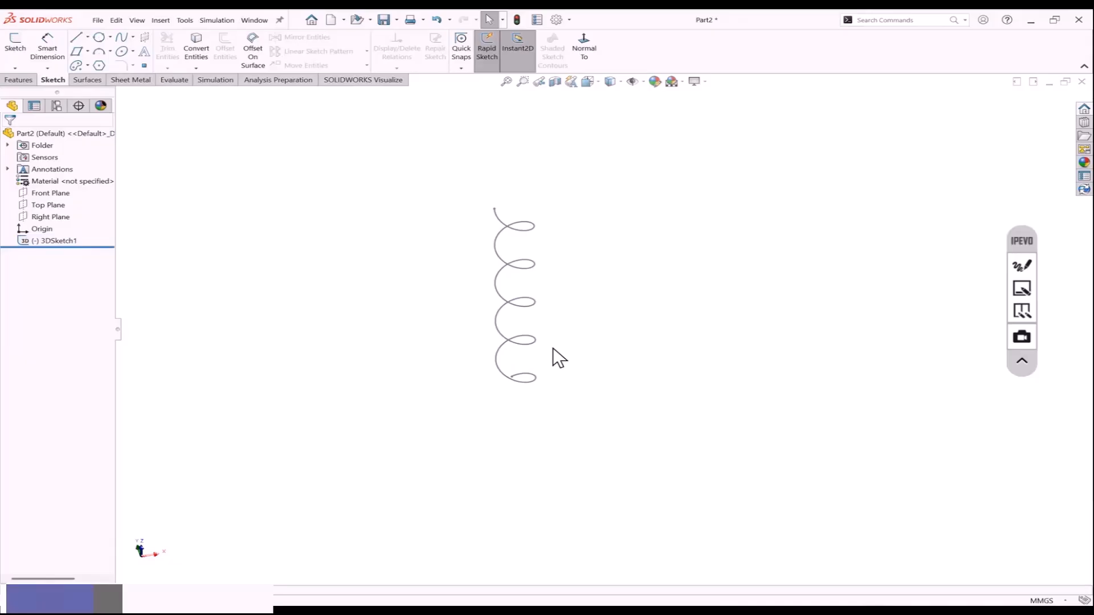
Delete the 3D sketch containing the helical curve from the part.
{"action": "scroll", "coordinate": [613, 374], "scroll_direction": "up", "scroll_amount": 1}
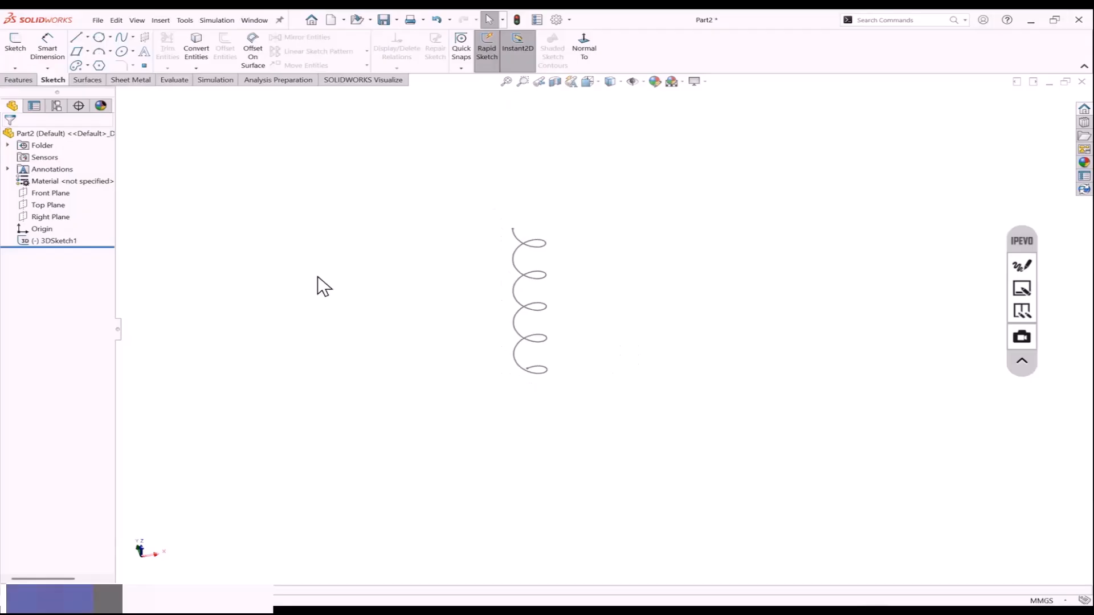
{"action": "right_click", "coordinate": [67, 242]}
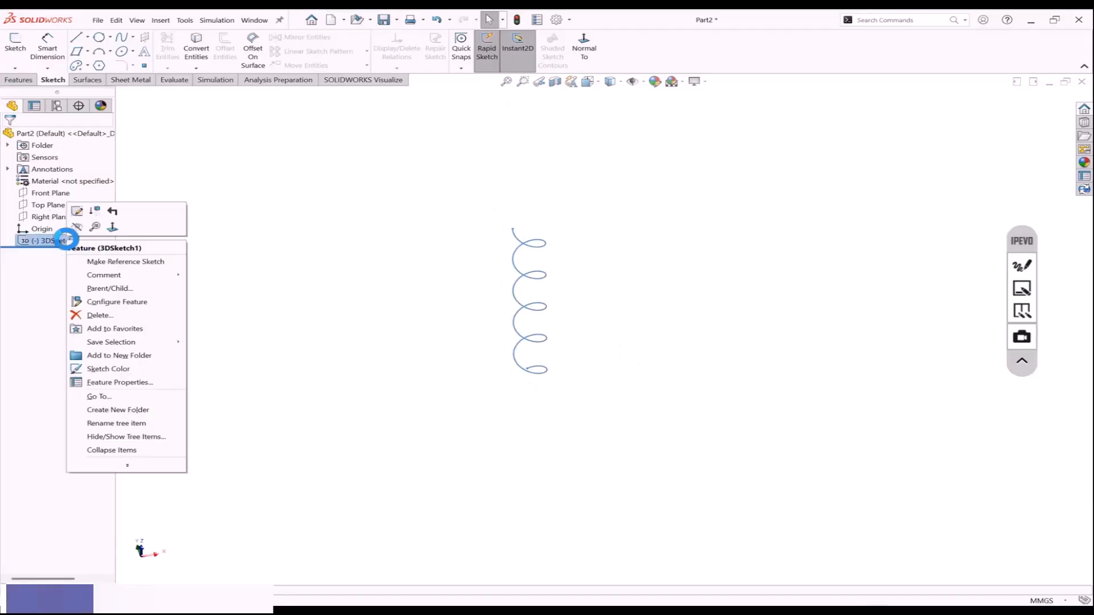
{"action": "left_click", "coordinate": [97, 315]}
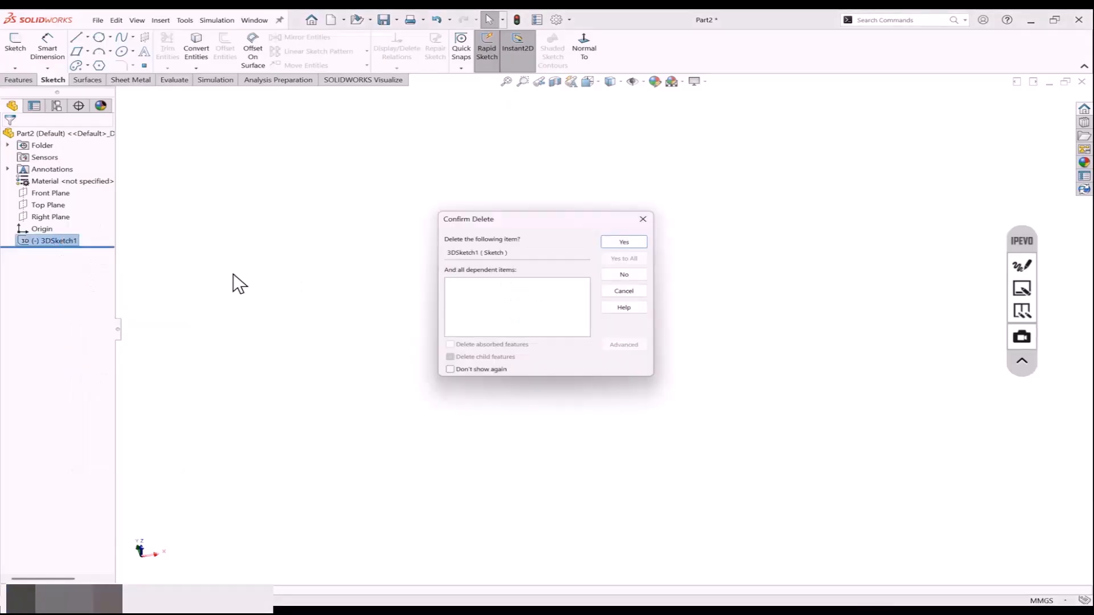
{"action": "left_click", "coordinate": [624, 240]}
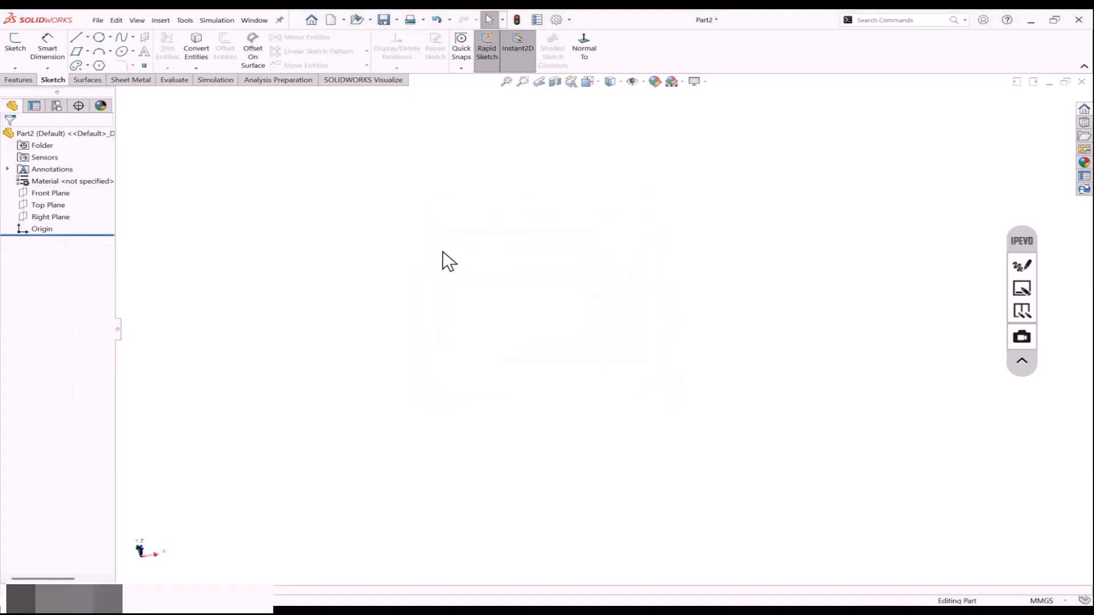
Sketch an upright ellipse centred on the origin on the Top Plane, with radii of about 43 mm and 22 mm.
{"action": "left_click", "coordinate": [133, 52]}
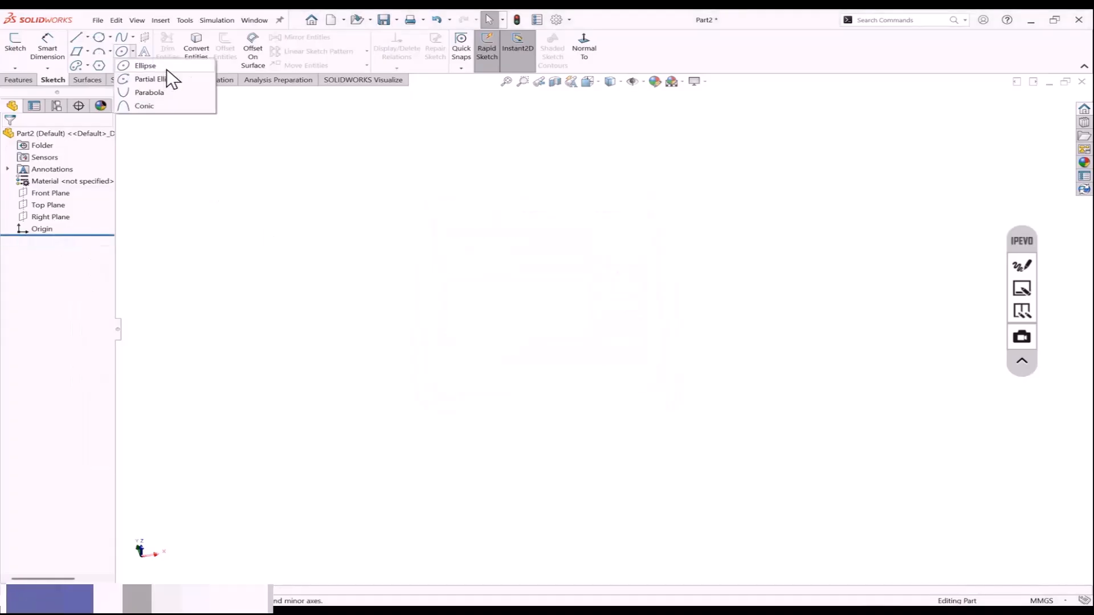
{"action": "left_click", "coordinate": [167, 68]}
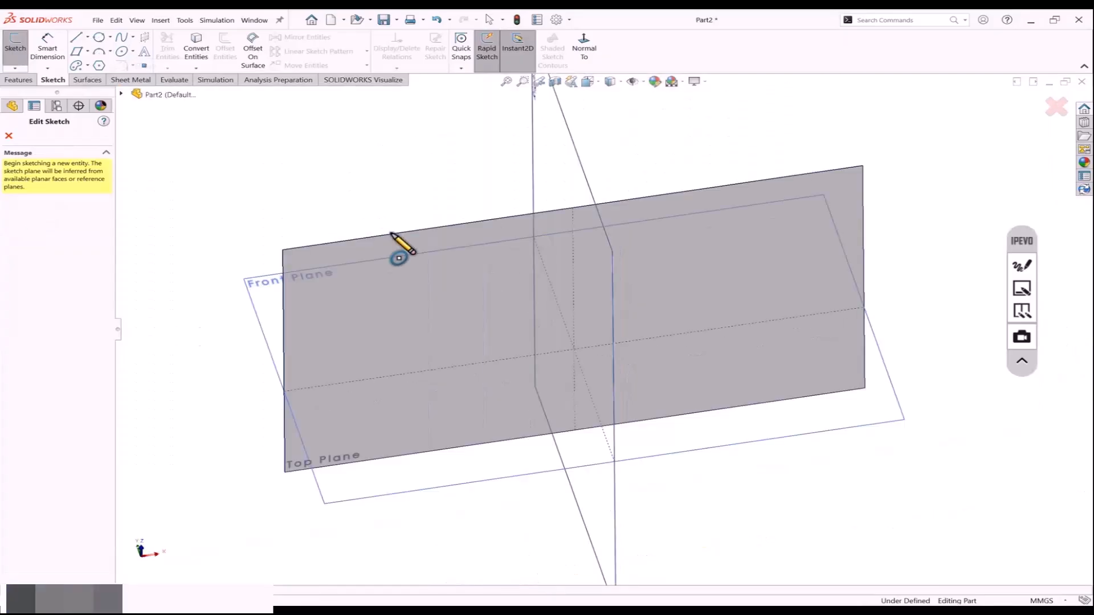
{"action": "left_click", "coordinate": [399, 258]}
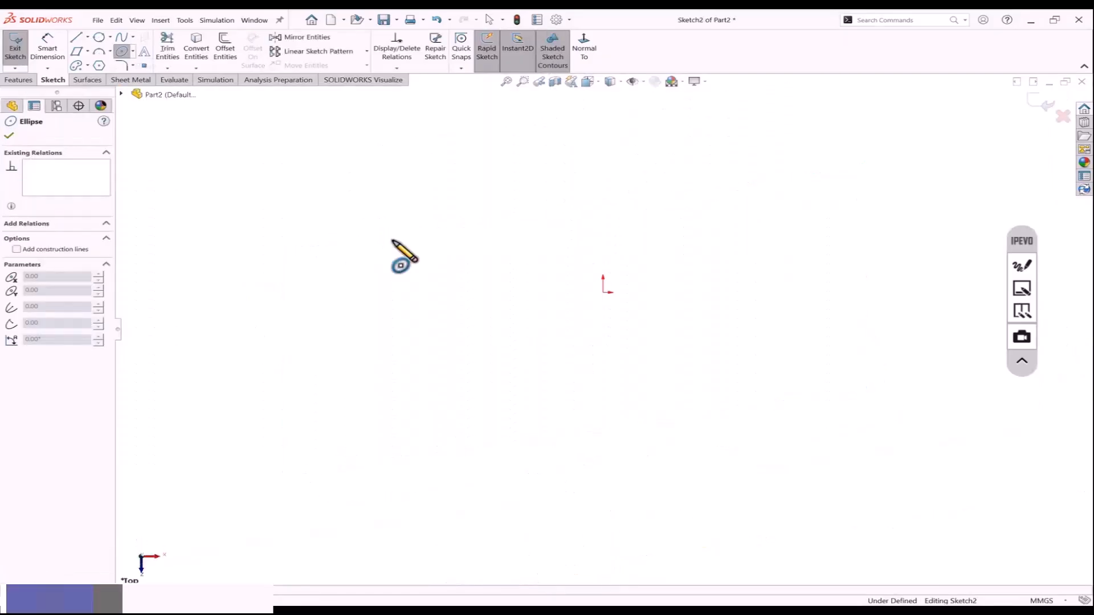
{"action": "left_click", "coordinate": [603, 291]}
{"action": "left_click", "coordinate": [603, 188]}
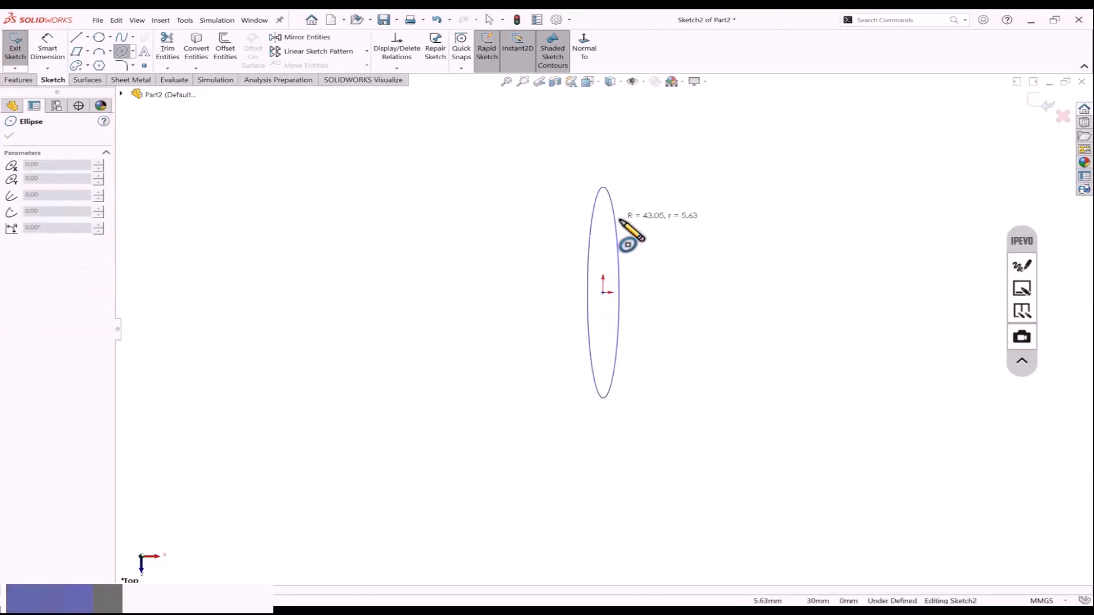
{"action": "left_click", "coordinate": [666, 282]}
{"action": "scroll", "coordinate": [608, 299], "scroll_direction": "up", "scroll_amount": 2}
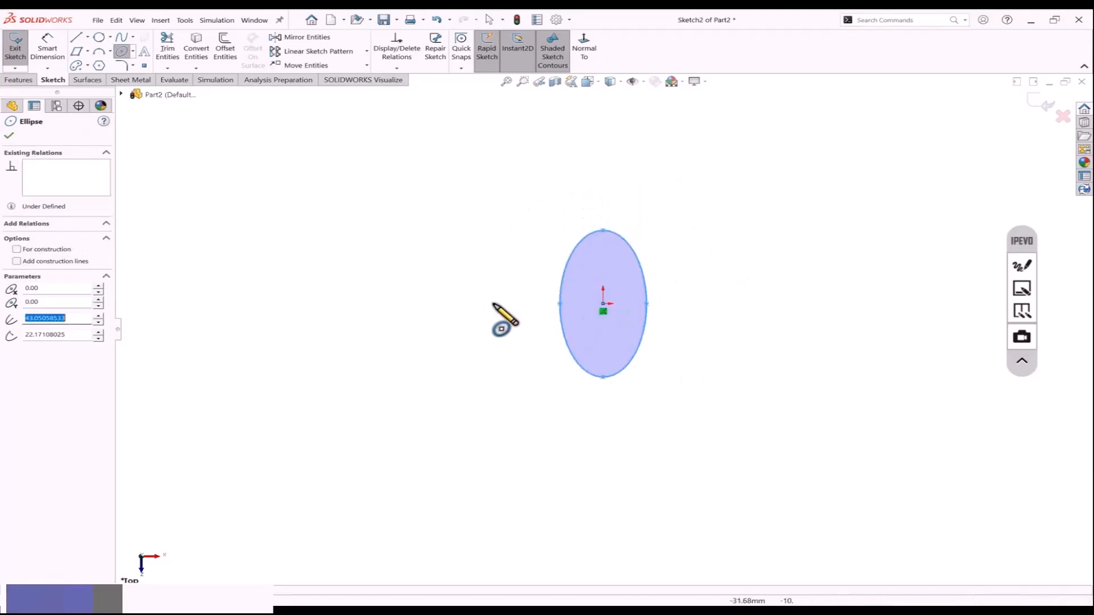
Set the ellipse's minor radius to 20 mm and its major radius to 50 mm.
{"action": "key", "text": "Tab"}
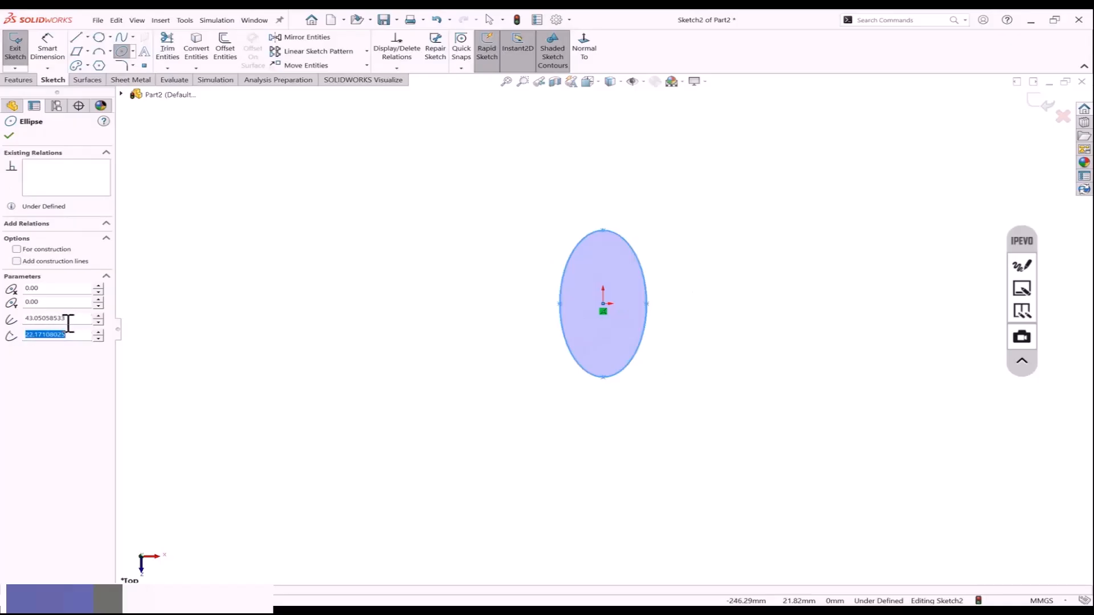
{"action": "type", "text": "20"}
{"action": "key", "text": "Return"}
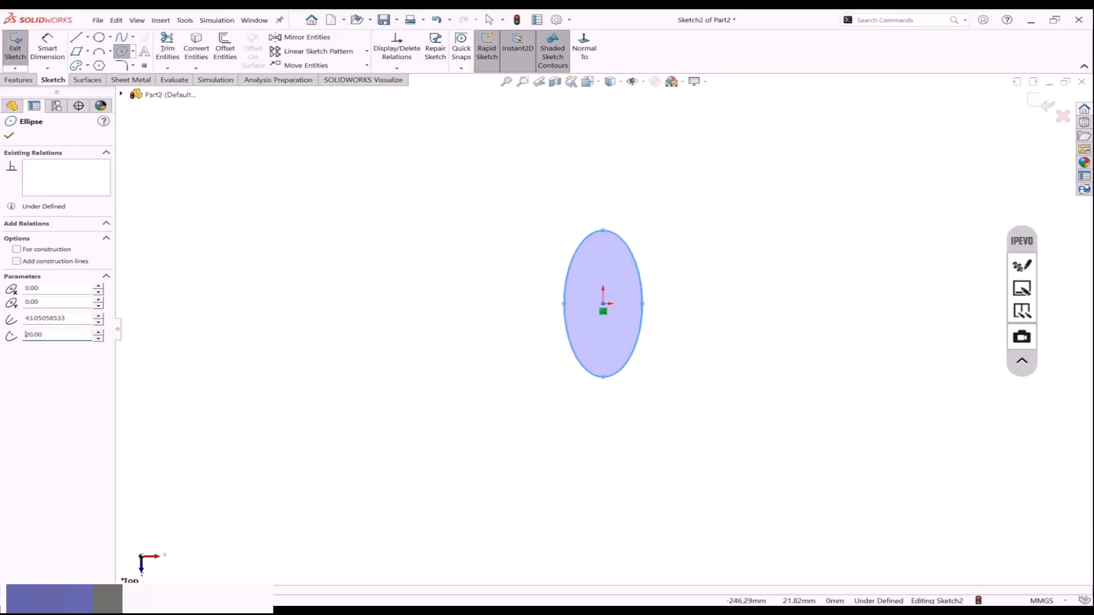
{"action": "left_click", "coordinate": [79, 318]}
{"action": "type", "text": "50"}
{"action": "key", "text": "Return"}
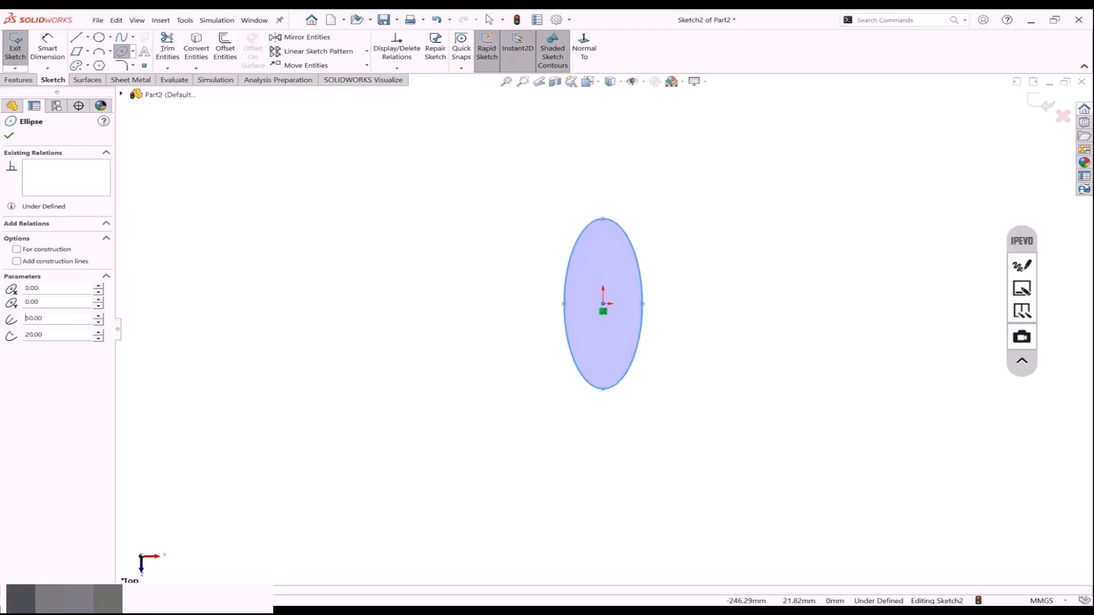
Dimension the ellipse's full height and full width between its opposite quadrant points.
{"action": "left_click", "coordinate": [48, 49]}
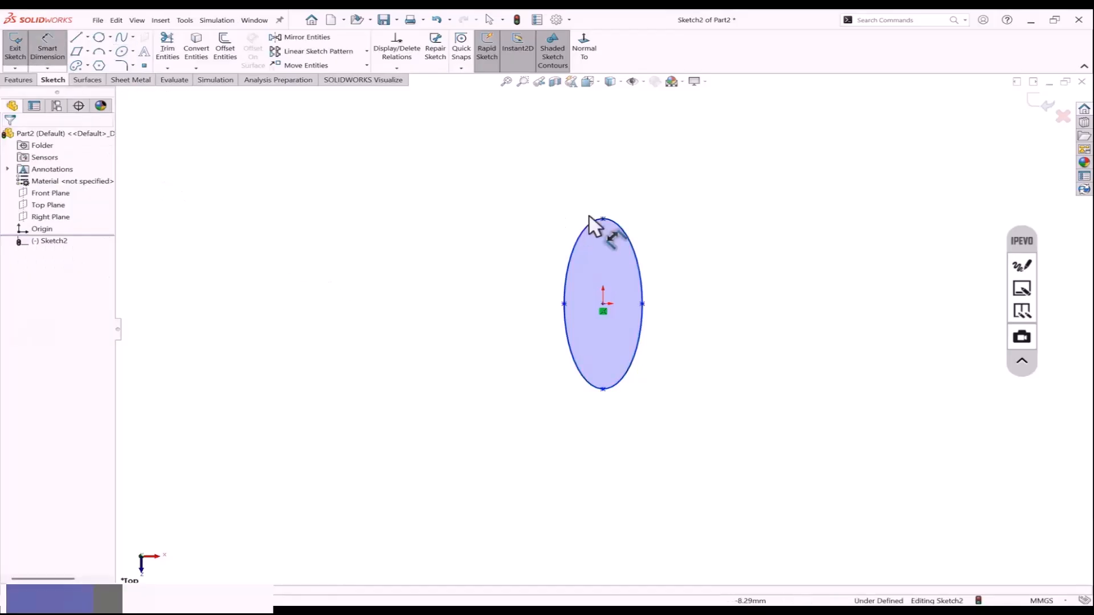
{"action": "left_click", "coordinate": [602, 220]}
{"action": "left_click", "coordinate": [603, 389]}
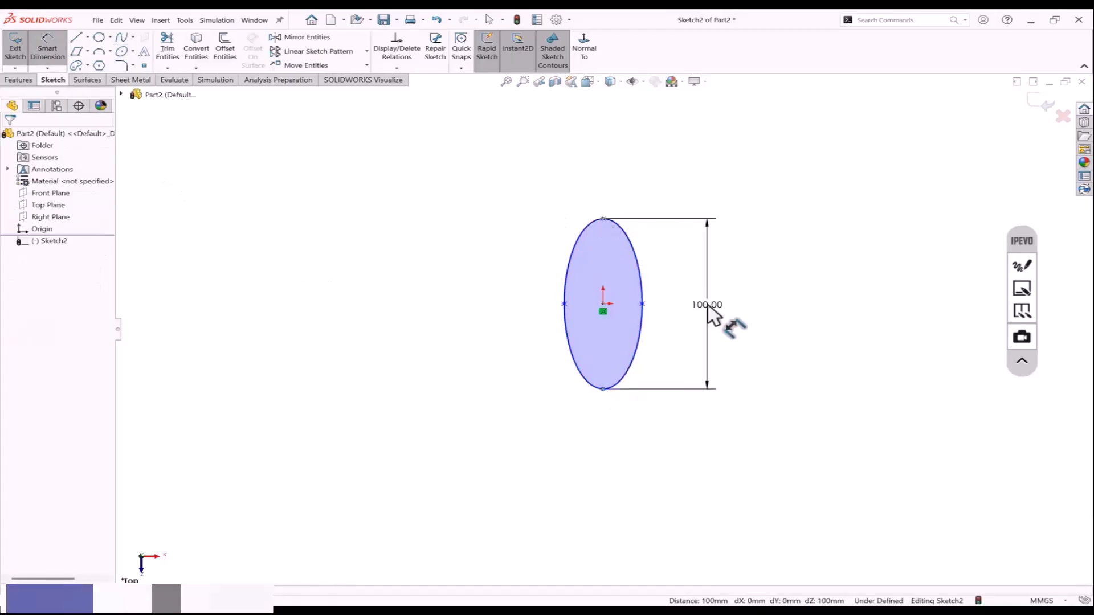
{"action": "left_click", "coordinate": [708, 305]}
{"action": "key", "text": "Return"}
{"action": "left_click", "coordinate": [598, 311]}
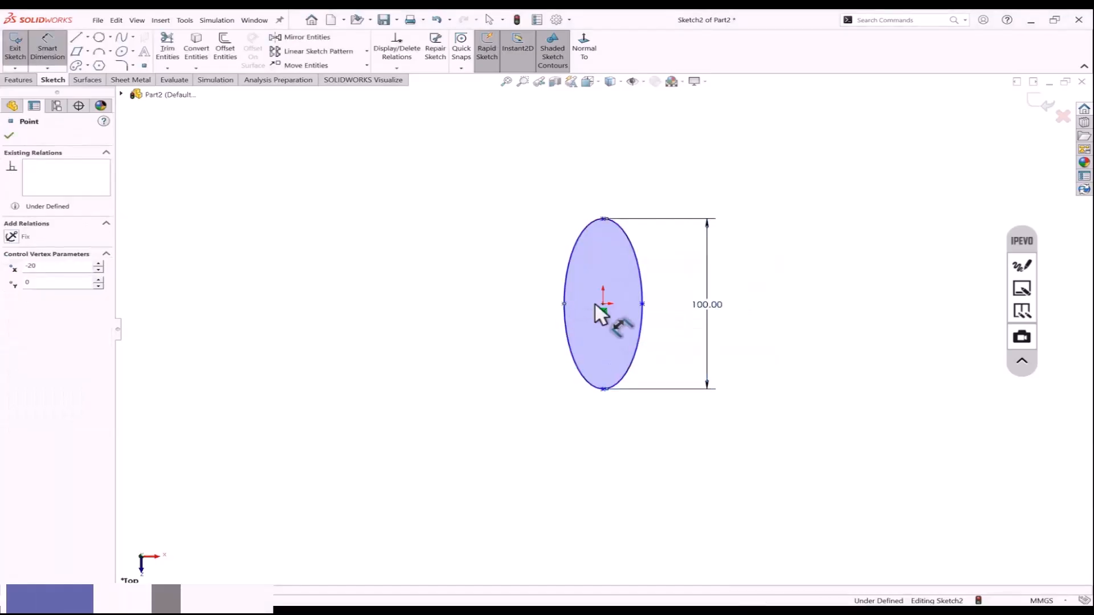
{"action": "left_click", "coordinate": [642, 304]}
{"action": "left_click", "coordinate": [610, 437]}
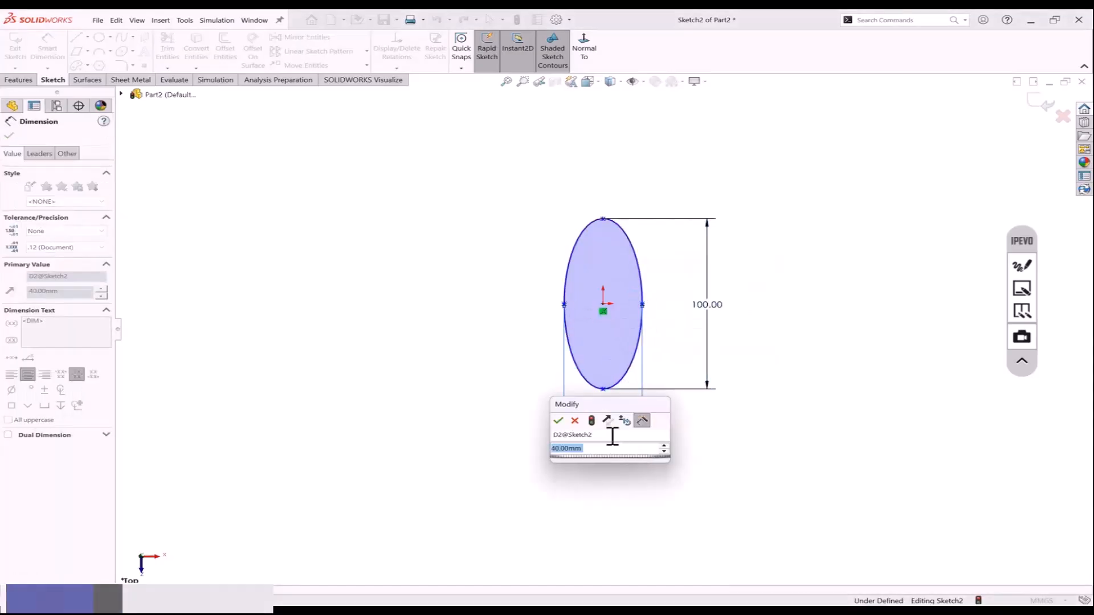
{"action": "key", "text": "Return"}
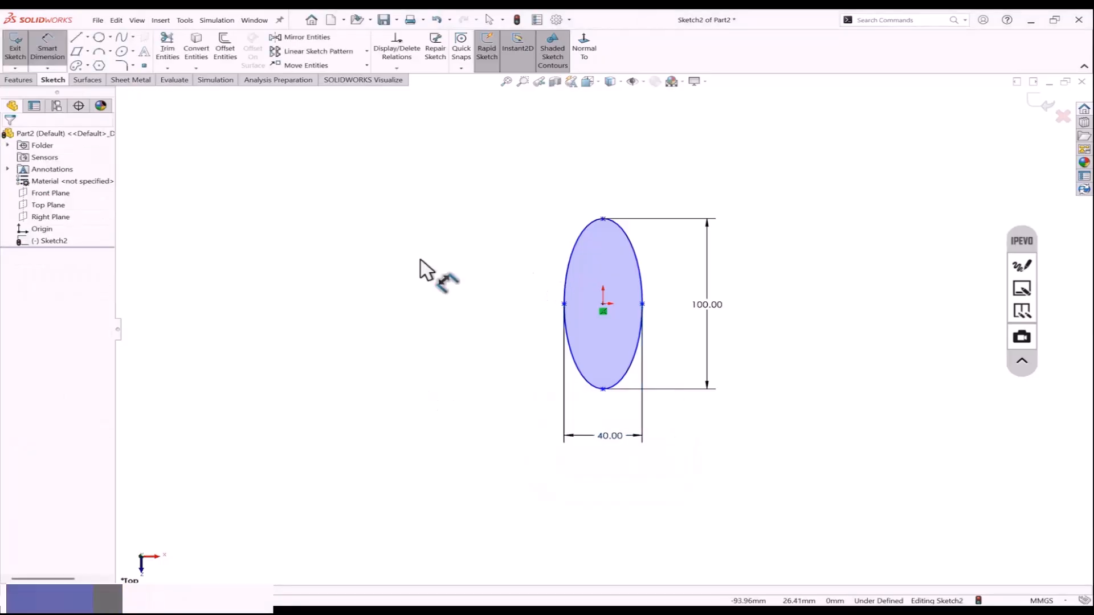
{"action": "key", "text": "Escape"}
Sketch a three-quarter partial ellipse beside the full one, open at its lower right, with radii of about 52 mm and 27 mm.
{"action": "left_click", "coordinate": [133, 51]}
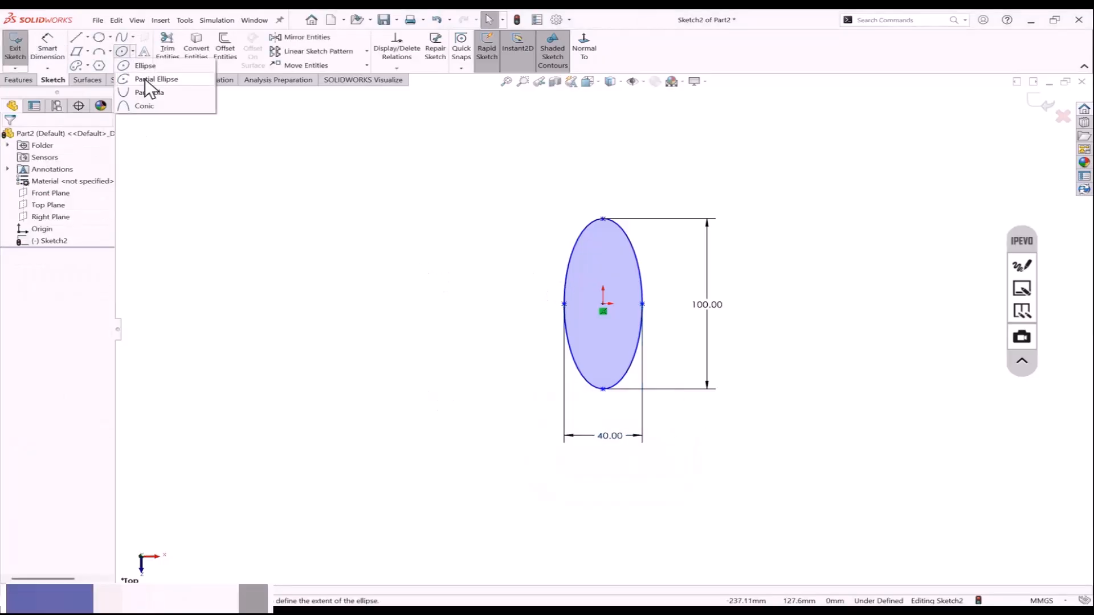
{"action": "left_click", "coordinate": [162, 80]}
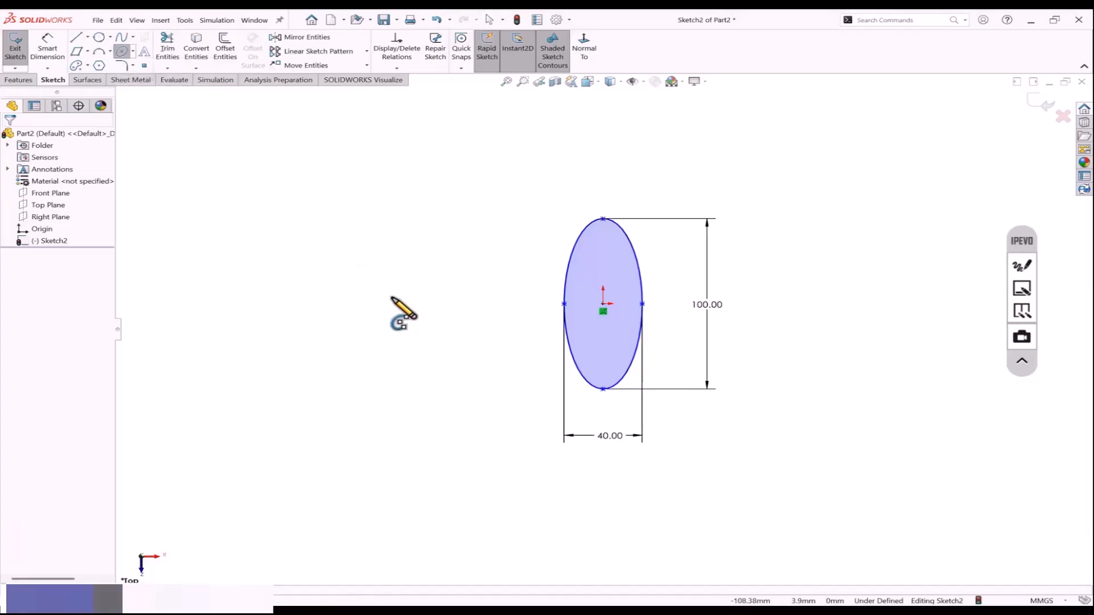
{"action": "left_click", "coordinate": [397, 303]}
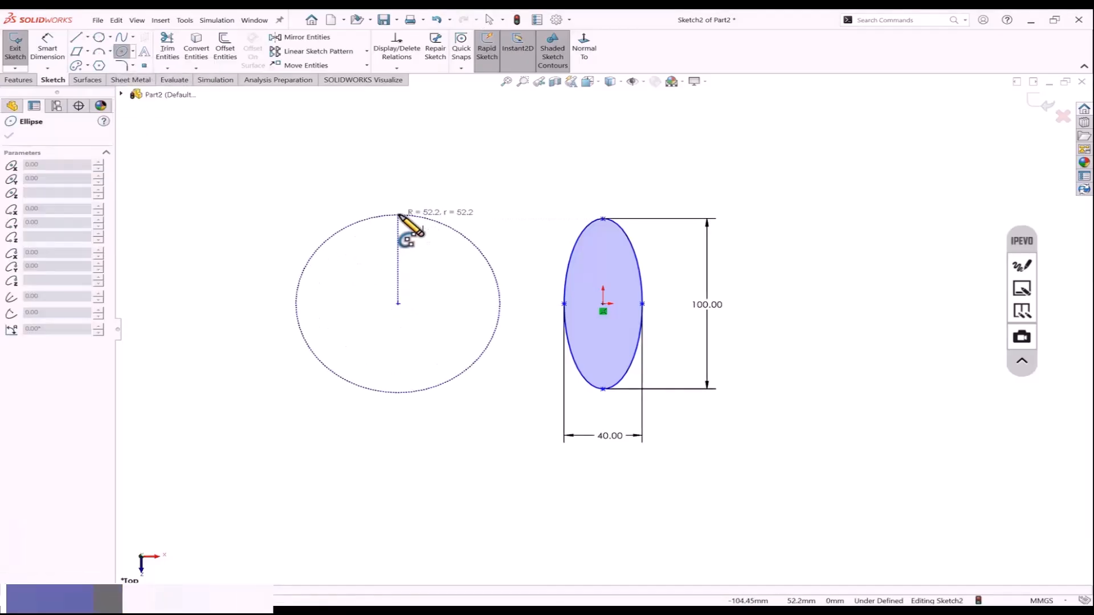
{"action": "left_click", "coordinate": [398, 214]}
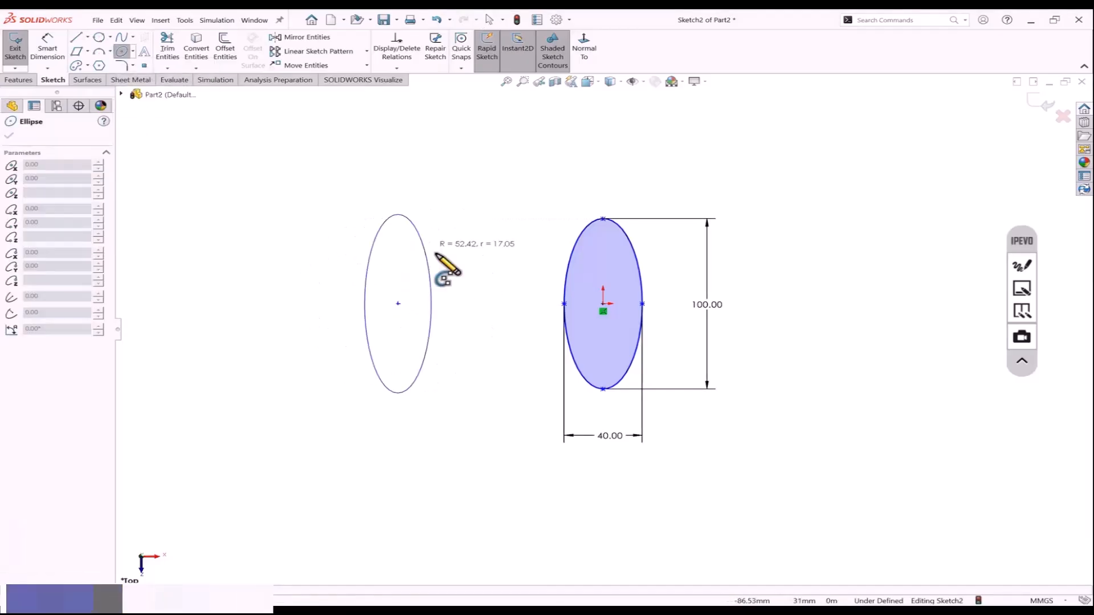
{"action": "left_click", "coordinate": [449, 304]}
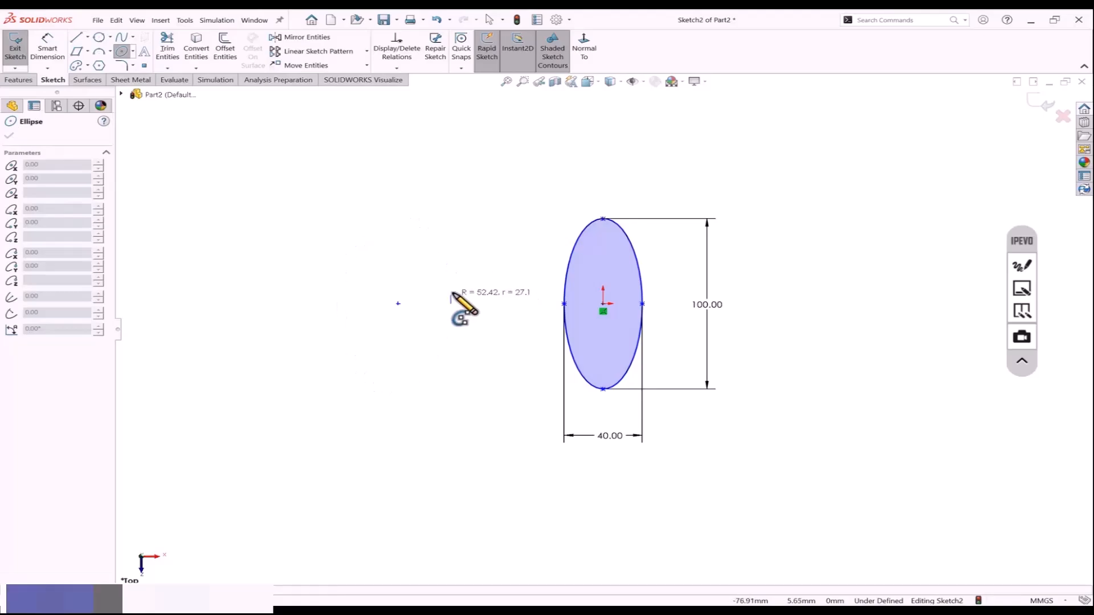
{"action": "left_click", "coordinate": [310, 296]}
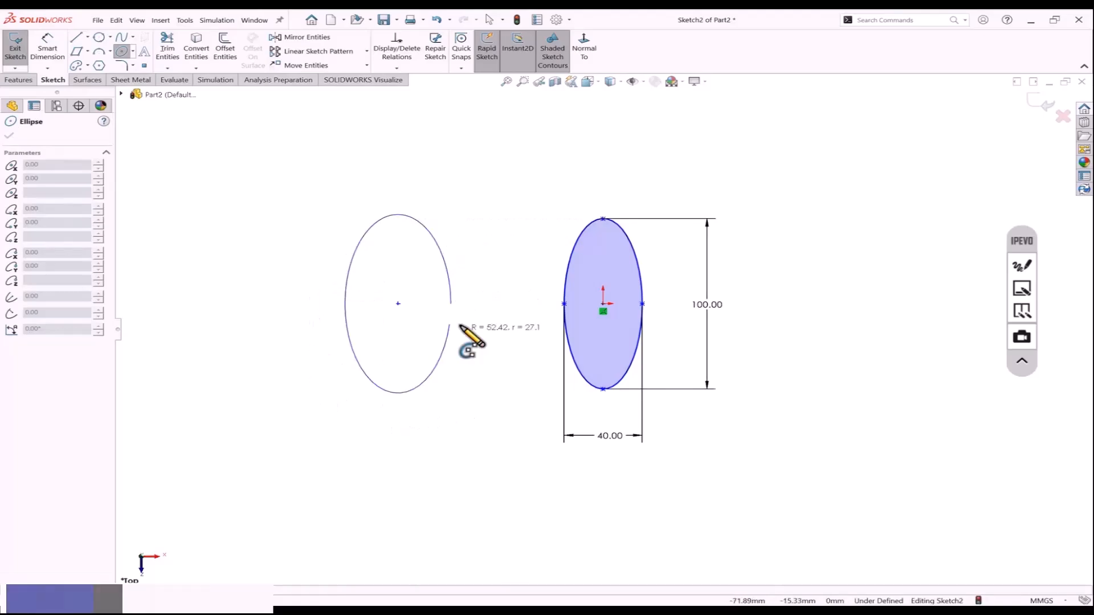
{"action": "left_click", "coordinate": [396, 393]}
{"action": "key", "text": "Escape"}
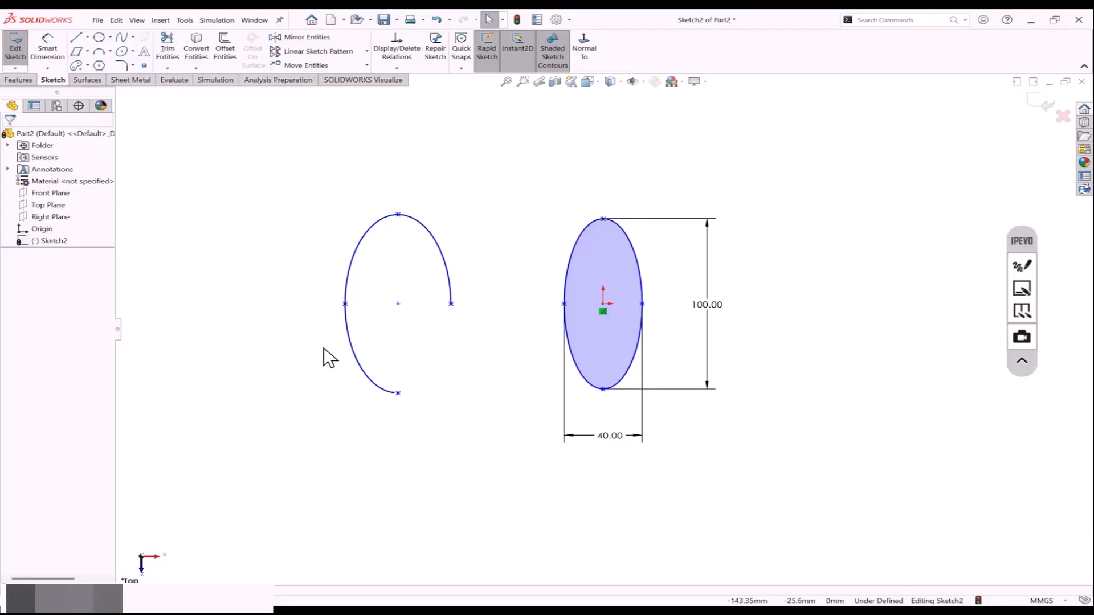
Sketch a downward-opening parabola to the left of the partial ellipse, with a focal distance of about 9 mm.
{"action": "scroll", "coordinate": [313, 337], "scroll_direction": "up", "scroll_amount": 3}
{"action": "scroll", "coordinate": [279, 298], "scroll_direction": "down", "scroll_amount": 2}
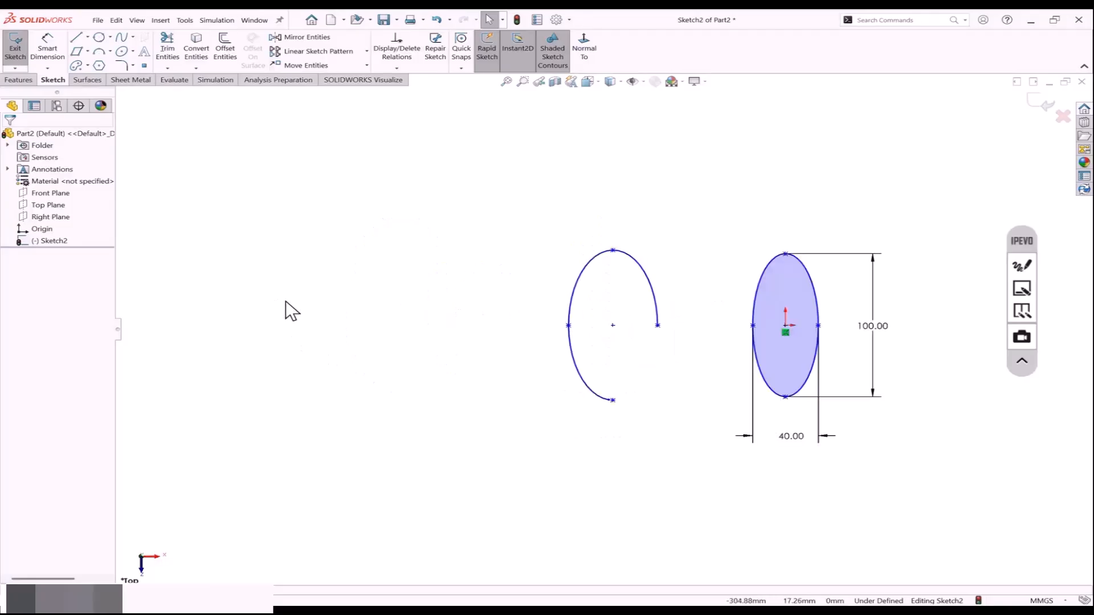
{"action": "left_click", "coordinate": [133, 67]}
{"action": "left_click", "coordinate": [133, 52]}
{"action": "left_click", "coordinate": [135, 53]}
{"action": "left_click", "coordinate": [134, 53]}
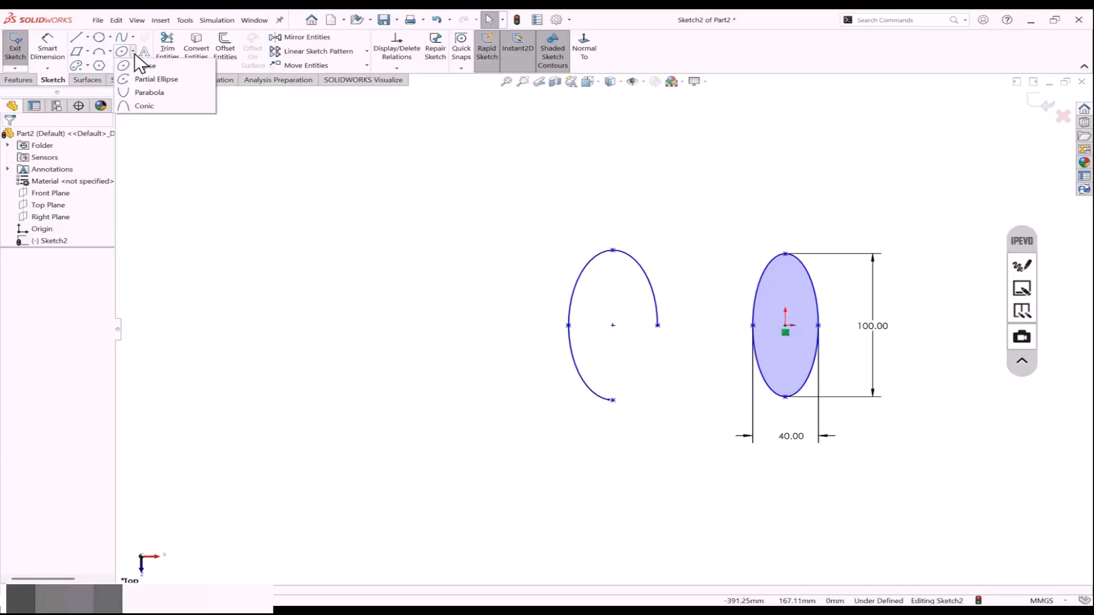
{"action": "left_click", "coordinate": [151, 93]}
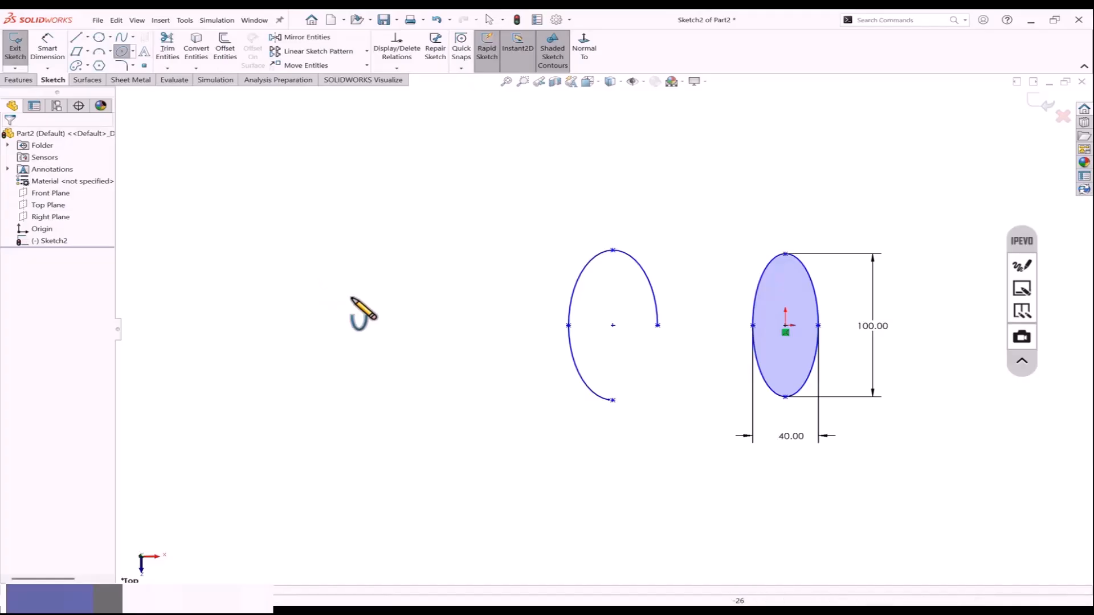
{"action": "left_click", "coordinate": [355, 259]}
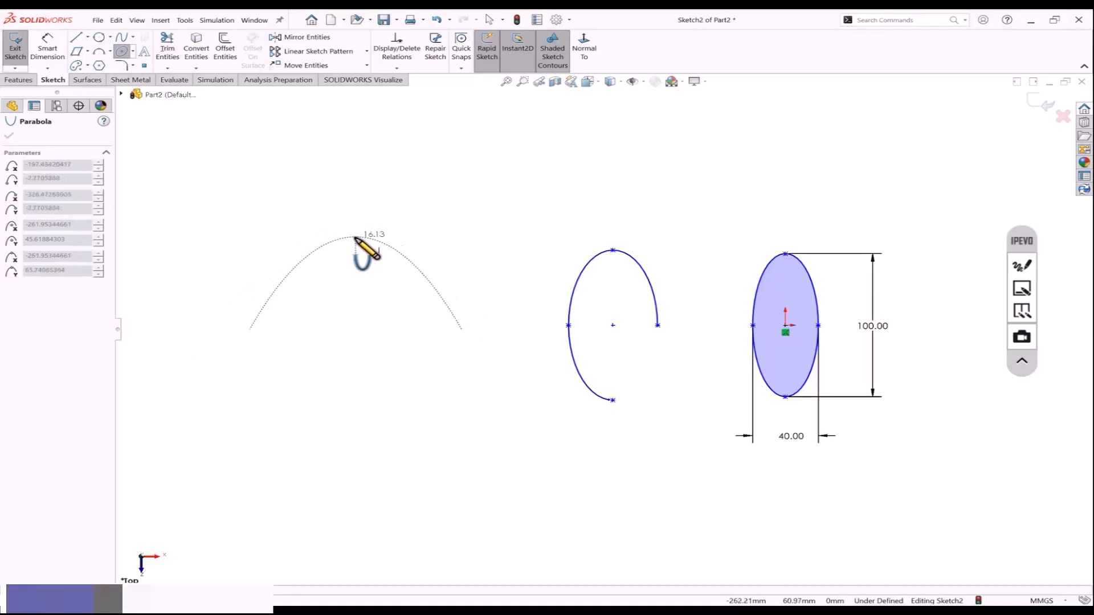
{"action": "left_click", "coordinate": [356, 247]}
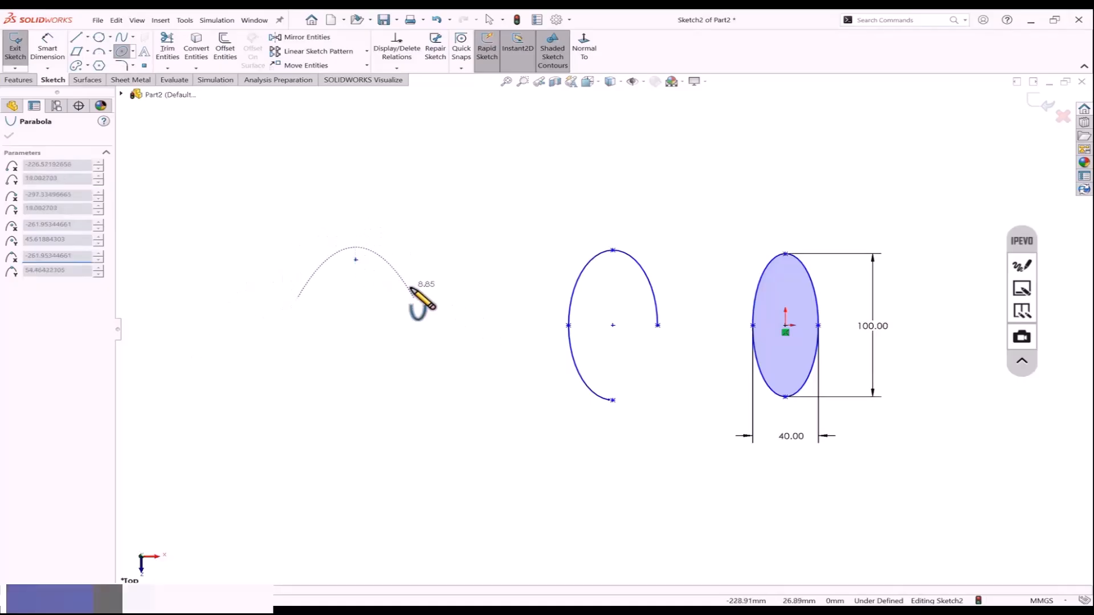
{"action": "left_click", "coordinate": [415, 299]}
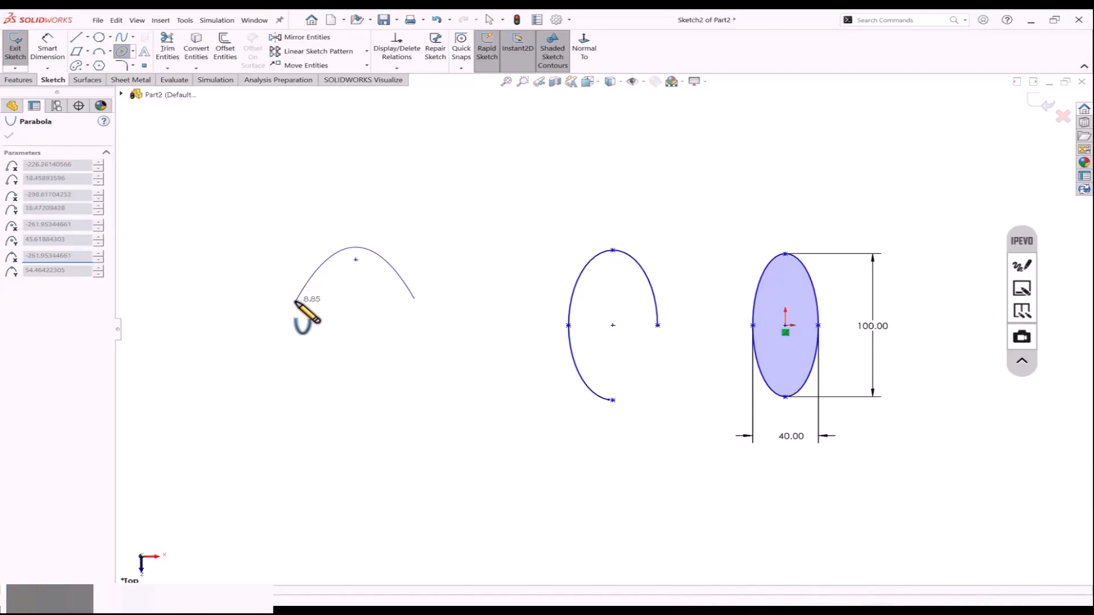
{"action": "left_click", "coordinate": [297, 300]}
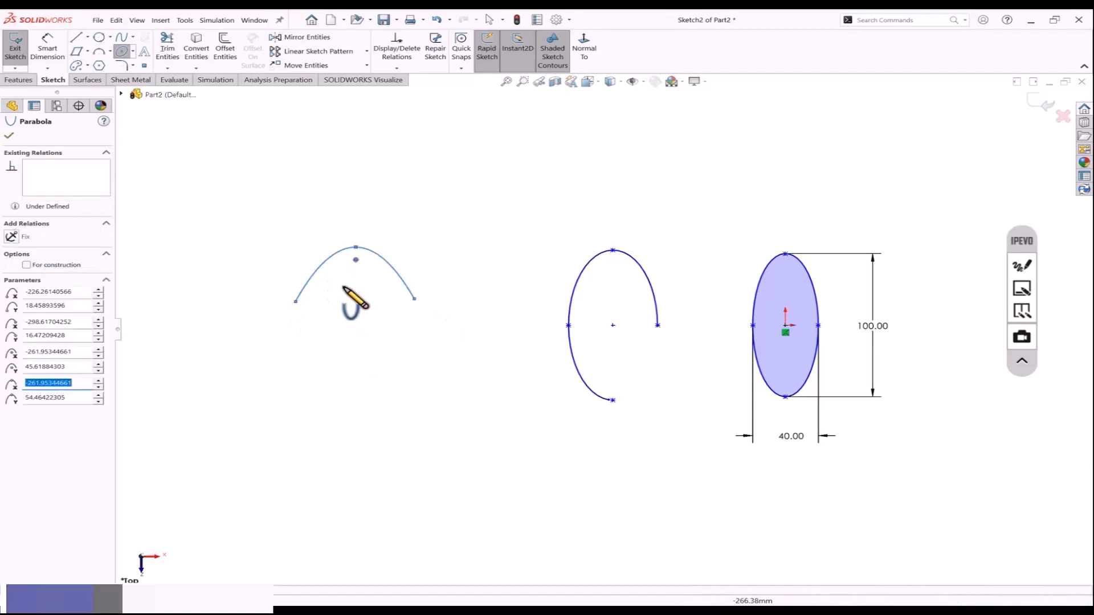
{"action": "key", "text": "Escape"}
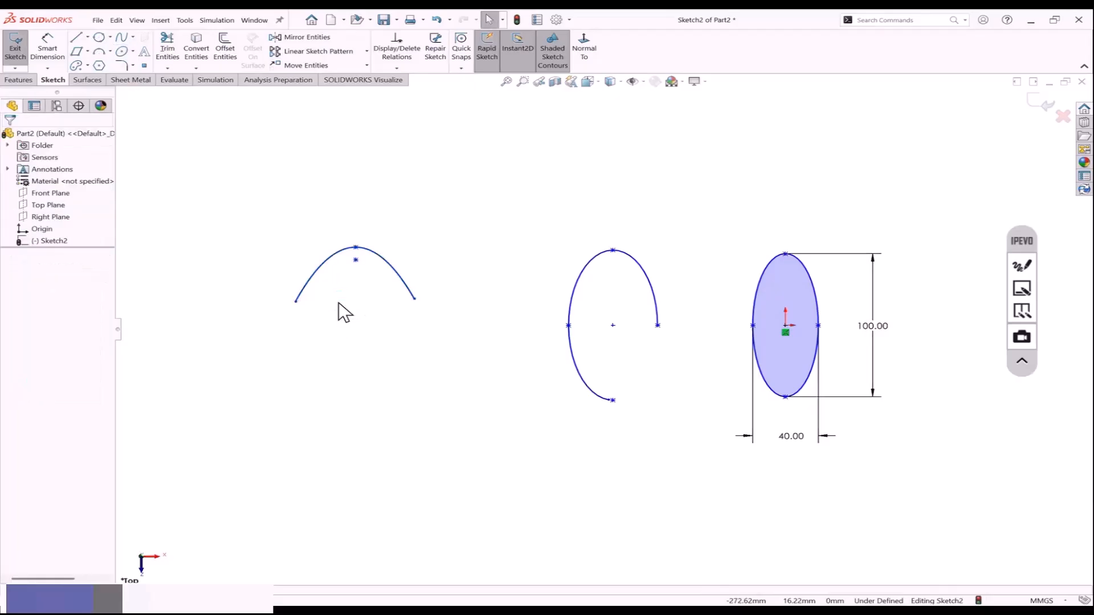
Switch to the IPEVO whiteboard and handwrite the heading "① Conic Rho (σ) Values", underlining its Rho values part.
{"action": "left_click", "coordinate": [132, 53]}
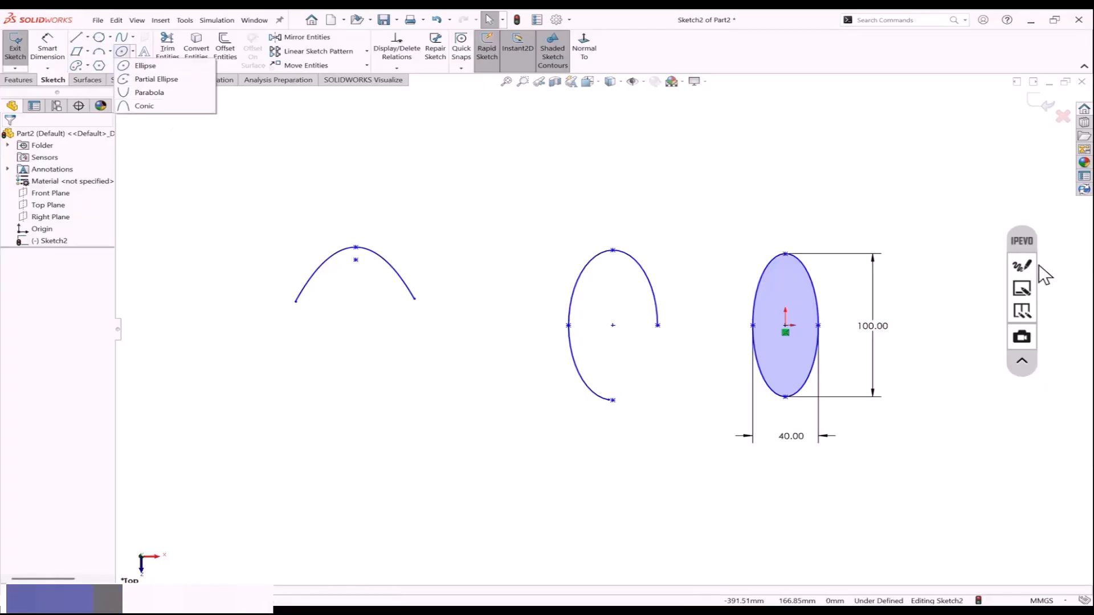
{"action": "left_click", "coordinate": [1020, 288]}
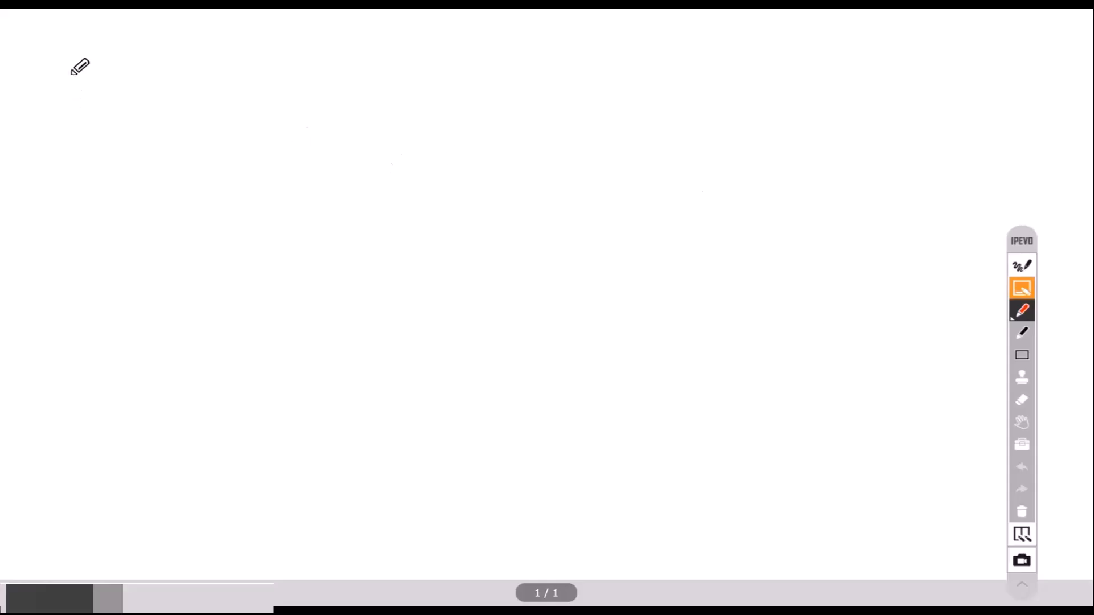
{"action": "mouse_move", "coordinate": [69, 75]}
{"action": "left_mouse_down"}
{"action": "mouse_move", "coordinate": [69, 97]}
{"action": "mouse_move", "coordinate": [97, 86]}
{"action": "left_mouse_up"}
{"action": "mouse_move", "coordinate": [158, 67]}
{"action": "left_mouse_down"}
{"action": "mouse_move", "coordinate": [164, 106]}
{"action": "mouse_move", "coordinate": [170, 93]}
{"action": "mouse_move", "coordinate": [226, 111]}
{"action": "mouse_move", "coordinate": [279, 111]}
{"action": "left_mouse_up"}
{"action": "left_click", "coordinate": [223, 79]}
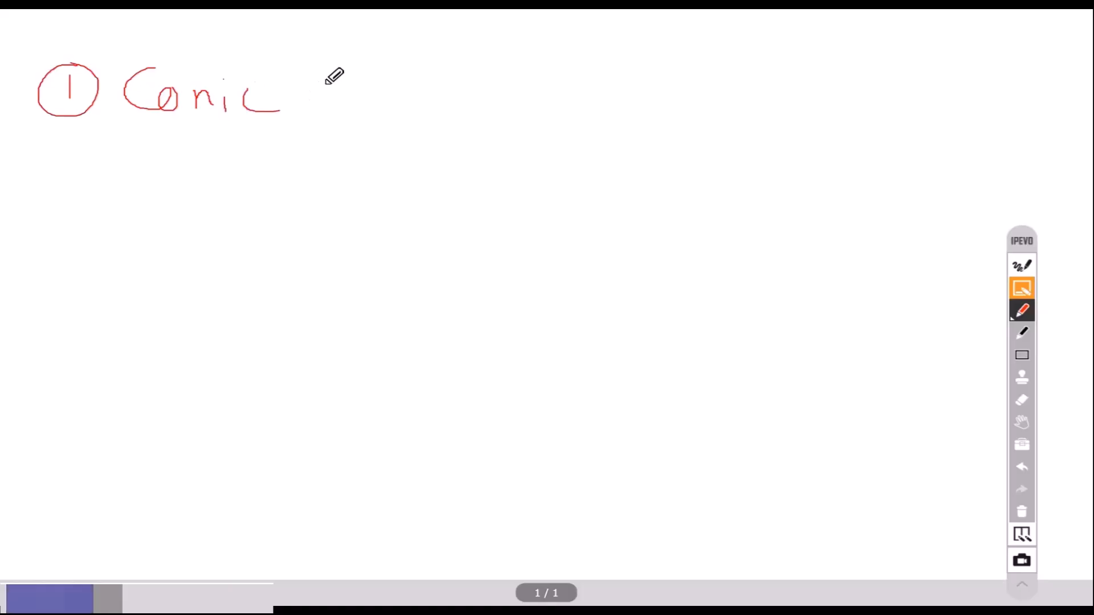
{"action": "mouse_move", "coordinate": [345, 57]}
{"action": "left_mouse_down"}
{"action": "mouse_move", "coordinate": [387, 52]}
{"action": "mouse_move", "coordinate": [410, 93]}
{"action": "mouse_move", "coordinate": [433, 97]}
{"action": "left_mouse_up"}
{"action": "mouse_move", "coordinate": [495, 75]}
{"action": "left_mouse_down"}
{"action": "mouse_move", "coordinate": [556, 86]}
{"action": "mouse_move", "coordinate": [533, 105]}
{"action": "left_mouse_up"}
{"action": "mouse_move", "coordinate": [576, 71]}
{"action": "left_mouse_down"}
{"action": "mouse_move", "coordinate": [564, 114]}
{"action": "mouse_move", "coordinate": [630, 106]}
{"action": "mouse_move", "coordinate": [634, 72]}
{"action": "left_mouse_up"}
{"action": "mouse_move", "coordinate": [664, 86]}
{"action": "left_mouse_down"}
{"action": "mouse_move", "coordinate": [671, 106]}
{"action": "mouse_move", "coordinate": [685, 105]}
{"action": "left_mouse_up"}
{"action": "mouse_move", "coordinate": [693, 80]}
{"action": "left_mouse_down"}
{"action": "mouse_move", "coordinate": [706, 104]}
{"action": "mouse_move", "coordinate": [729, 84]}
{"action": "mouse_move", "coordinate": [729, 114]}
{"action": "left_mouse_up"}
{"action": "left_click_drag", "start_coordinate": [352, 142], "coordinate": [804, 137]}
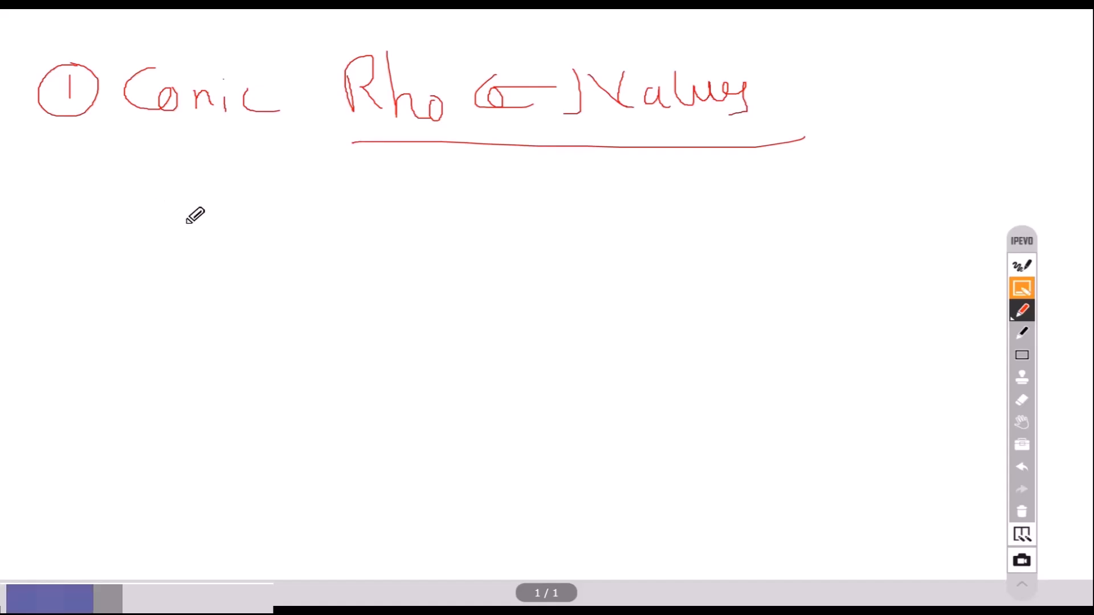
Handwrite "0.5 = Parabolic" below the heading on the whiteboard.
{"action": "mouse_move", "coordinate": [166, 228]}
{"action": "left_mouse_down"}
{"action": "mouse_move", "coordinate": [225, 225]}
{"action": "mouse_move", "coordinate": [220, 237]}
{"action": "left_mouse_up"}
{"action": "left_click_drag", "start_coordinate": [273, 220], "coordinate": [290, 219]}
{"action": "left_click_drag", "start_coordinate": [272, 233], "coordinate": [307, 232]}
{"action": "mouse_move", "coordinate": [343, 199]}
{"action": "left_mouse_down"}
{"action": "mouse_move", "coordinate": [348, 239]}
{"action": "mouse_move", "coordinate": [345, 226]}
{"action": "mouse_move", "coordinate": [484, 217]}
{"action": "left_mouse_up"}
{"action": "mouse_move", "coordinate": [495, 205]}
{"action": "left_mouse_down"}
{"action": "mouse_move", "coordinate": [500, 233]}
{"action": "mouse_move", "coordinate": [544, 234]}
{"action": "left_mouse_up"}
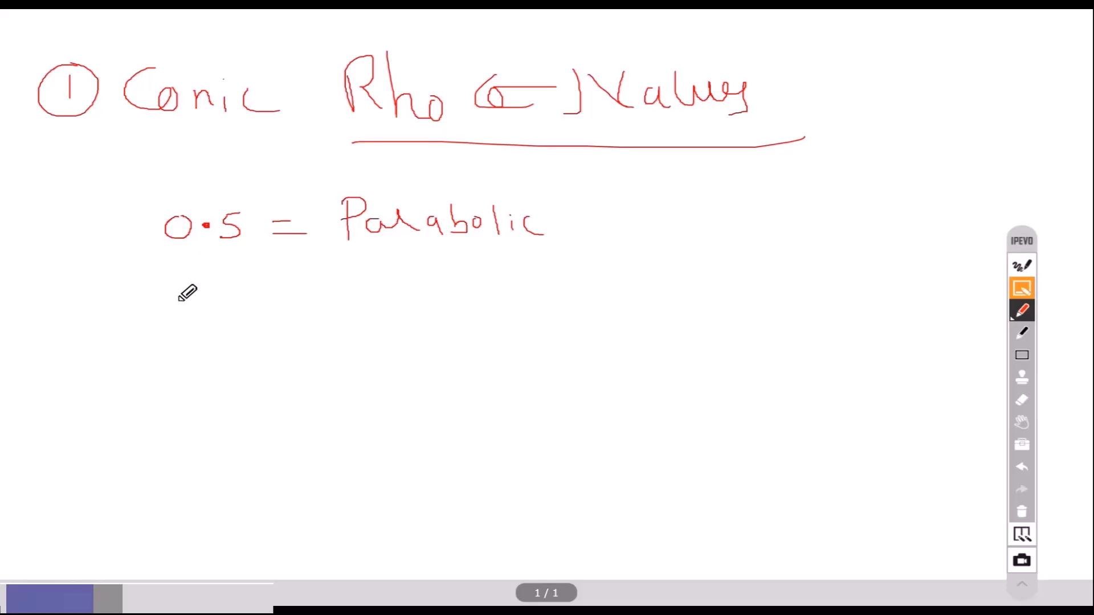
Handwrite "0.5 < Elliptical" beneath the parabolic line on the whiteboard.
{"action": "mouse_move", "coordinate": [181, 296]}
{"action": "left_mouse_down"}
{"action": "mouse_move", "coordinate": [233, 301]}
{"action": "mouse_move", "coordinate": [231, 314]}
{"action": "left_mouse_up"}
{"action": "mouse_move", "coordinate": [318, 284]}
{"action": "left_mouse_down"}
{"action": "mouse_move", "coordinate": [289, 301]}
{"action": "mouse_move", "coordinate": [328, 317]}
{"action": "left_mouse_up"}
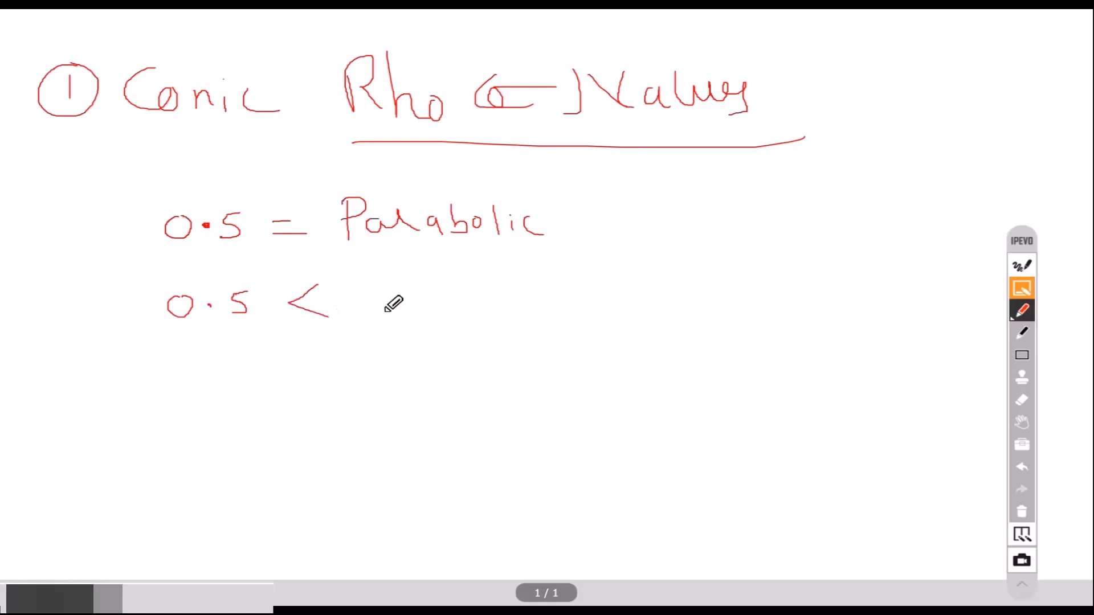
{"action": "mouse_move", "coordinate": [435, 282]}
{"action": "left_mouse_down"}
{"action": "mouse_move", "coordinate": [437, 320]}
{"action": "mouse_move", "coordinate": [466, 326]}
{"action": "left_mouse_up"}
{"action": "mouse_move", "coordinate": [479, 307]}
{"action": "left_mouse_down"}
{"action": "mouse_move", "coordinate": [480, 326]}
{"action": "mouse_move", "coordinate": [534, 307]}
{"action": "mouse_move", "coordinate": [551, 331]}
{"action": "mouse_move", "coordinate": [576, 322]}
{"action": "left_mouse_up"}
{"action": "mouse_move", "coordinate": [634, 301]}
{"action": "left_mouse_down"}
{"action": "mouse_move", "coordinate": [636, 325]}
{"action": "mouse_move", "coordinate": [653, 325]}
{"action": "left_mouse_up"}
{"action": "left_click_drag", "start_coordinate": [674, 281], "coordinate": [679, 332]}
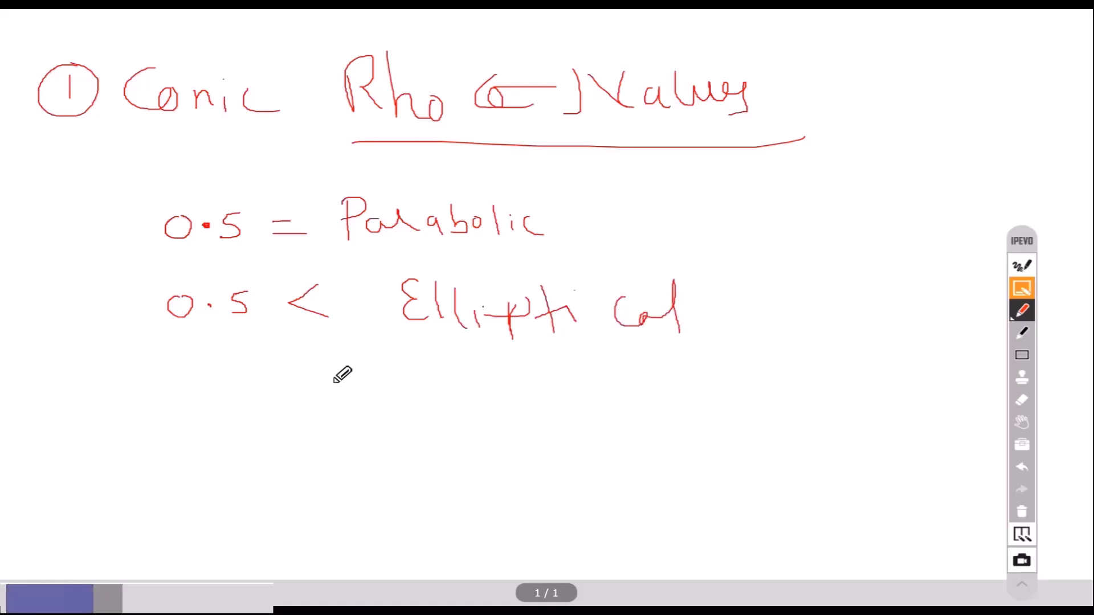
Handwrite "0.5 > Hyperbolic" above the parabolic line on the whiteboard.
{"action": "left_click_drag", "start_coordinate": [181, 167], "coordinate": [224, 180]}
{"action": "left_click", "coordinate": [207, 174]}
{"action": "left_click_drag", "start_coordinate": [222, 162], "coordinate": [279, 187]}
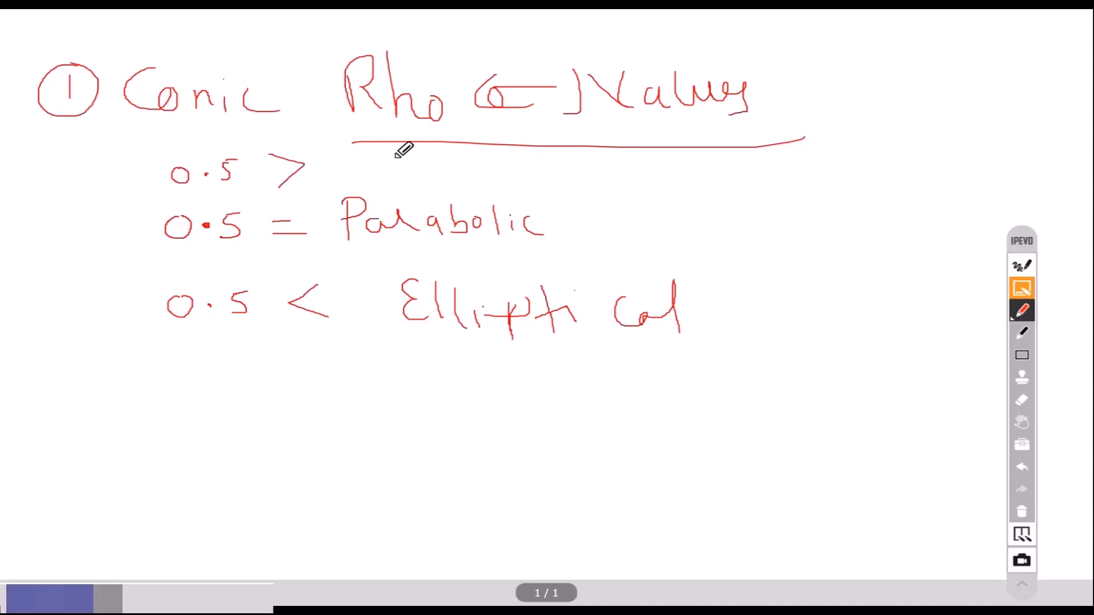
{"action": "mouse_move", "coordinate": [393, 151]}
{"action": "left_mouse_down"}
{"action": "mouse_move", "coordinate": [397, 168]}
{"action": "mouse_move", "coordinate": [371, 173]}
{"action": "left_mouse_up"}
{"action": "mouse_move", "coordinate": [409, 152]}
{"action": "left_mouse_down"}
{"action": "mouse_move", "coordinate": [410, 175]}
{"action": "mouse_move", "coordinate": [446, 165]}
{"action": "mouse_move", "coordinate": [432, 178]}
{"action": "left_mouse_up"}
{"action": "mouse_move", "coordinate": [474, 166]}
{"action": "left_mouse_down"}
{"action": "mouse_move", "coordinate": [479, 184]}
{"action": "mouse_move", "coordinate": [496, 164]}
{"action": "mouse_move", "coordinate": [593, 186]}
{"action": "left_mouse_up"}
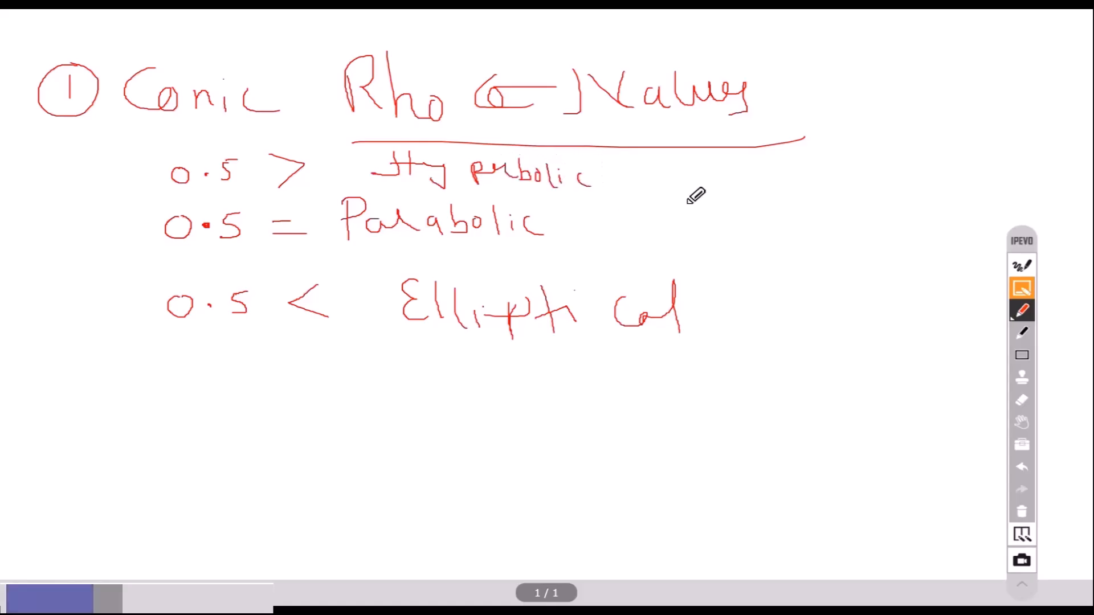
Handwrite and circle the limit values 0.95 beside the hyperbolic line and 0.05 below the elliptical line.
{"action": "mouse_move", "coordinate": [37, 153]}
{"action": "left_mouse_down"}
{"action": "mouse_move", "coordinate": [90, 171]}
{"action": "mouse_move", "coordinate": [28, 174]}
{"action": "mouse_move", "coordinate": [95, 149]}
{"action": "left_mouse_up"}
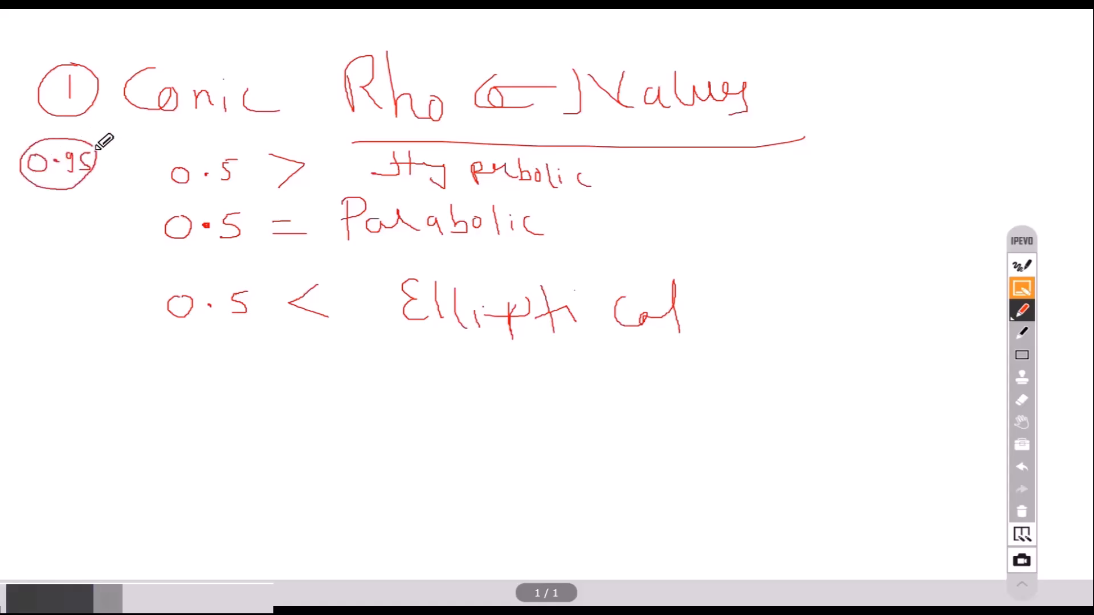
{"action": "mouse_move", "coordinate": [78, 397]}
{"action": "left_mouse_down"}
{"action": "mouse_move", "coordinate": [64, 398]}
{"action": "mouse_move", "coordinate": [147, 388]}
{"action": "mouse_move", "coordinate": [137, 414]}
{"action": "left_mouse_up"}
{"action": "left_click", "coordinate": [94, 401]}
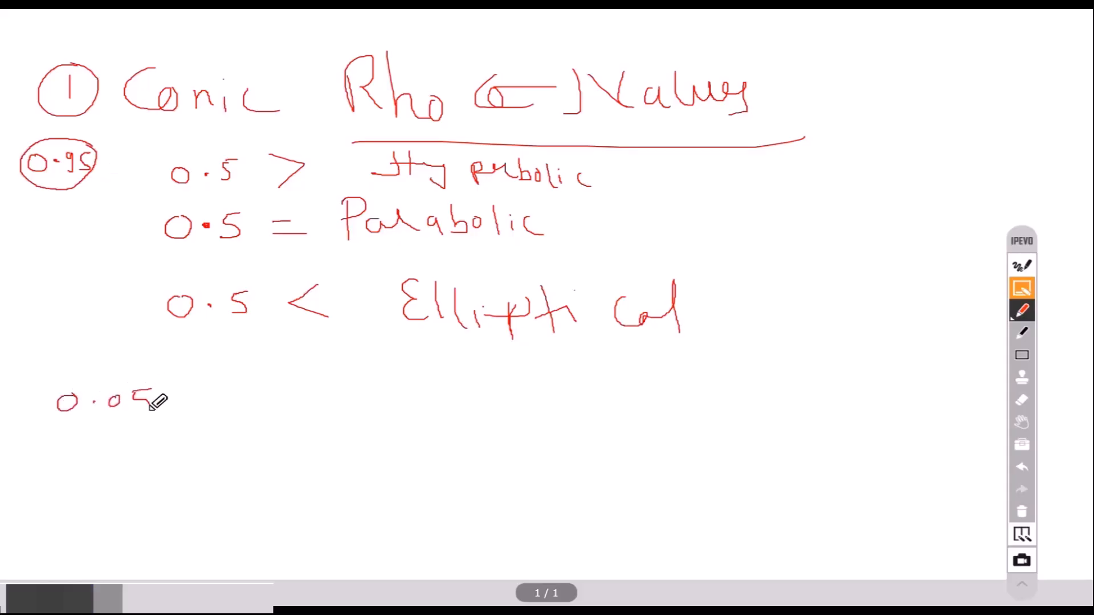
{"action": "mouse_move", "coordinate": [164, 375]}
{"action": "left_mouse_down"}
{"action": "mouse_move", "coordinate": [63, 420]}
{"action": "mouse_move", "coordinate": [165, 382]}
{"action": "left_mouse_up"}
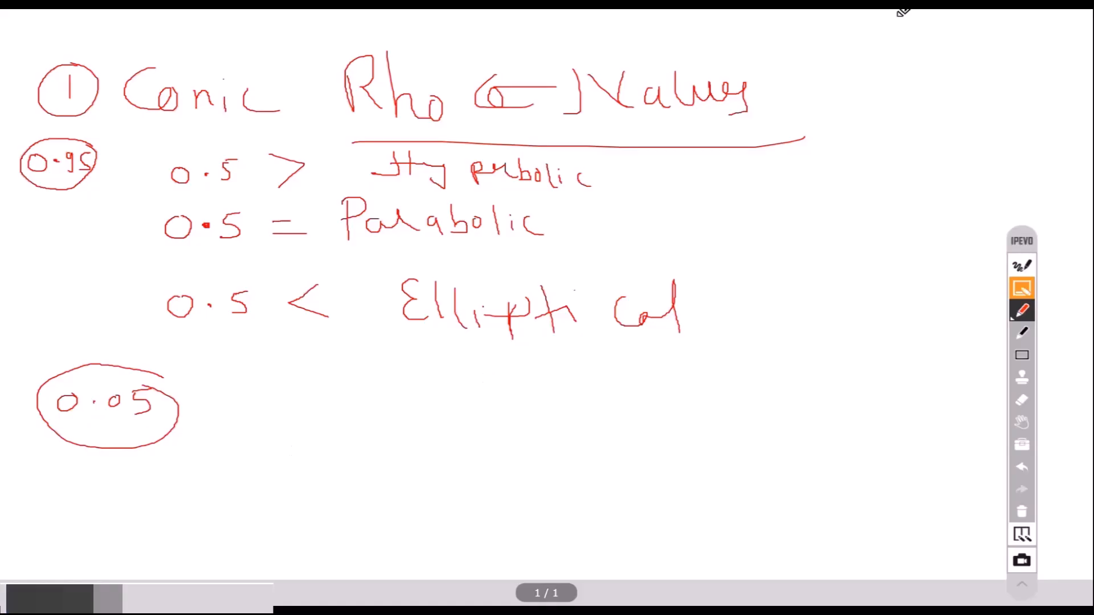
Switch back to SOLIDWORKS and sketch a conic below the parabola, peaking at its middle, with Rho 0.75.
{"action": "left_click", "coordinate": [1022, 289]}
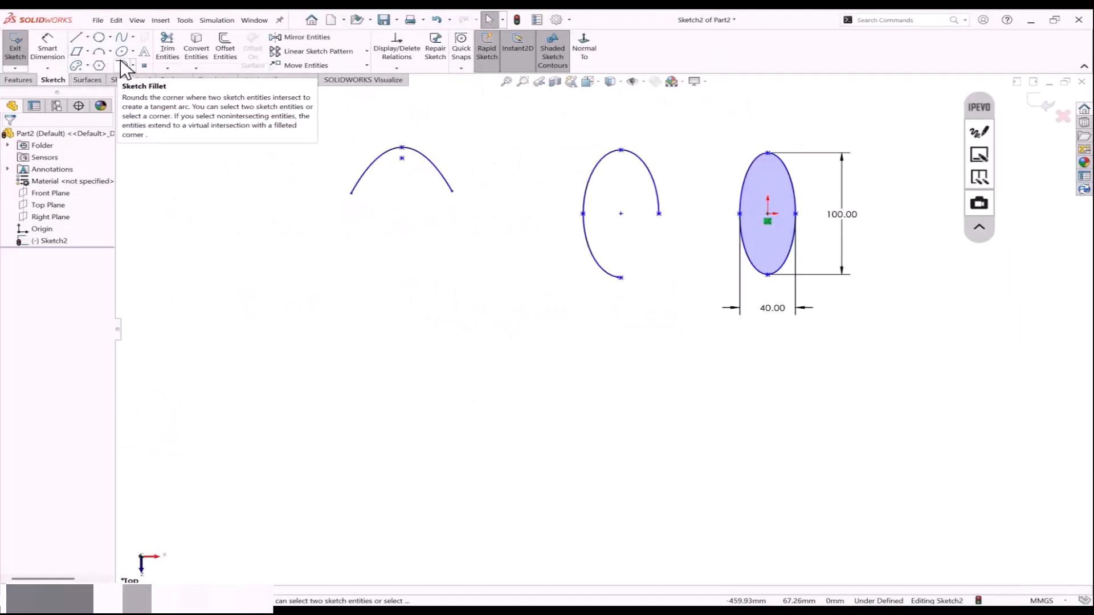
{"action": "left_click", "coordinate": [132, 51]}
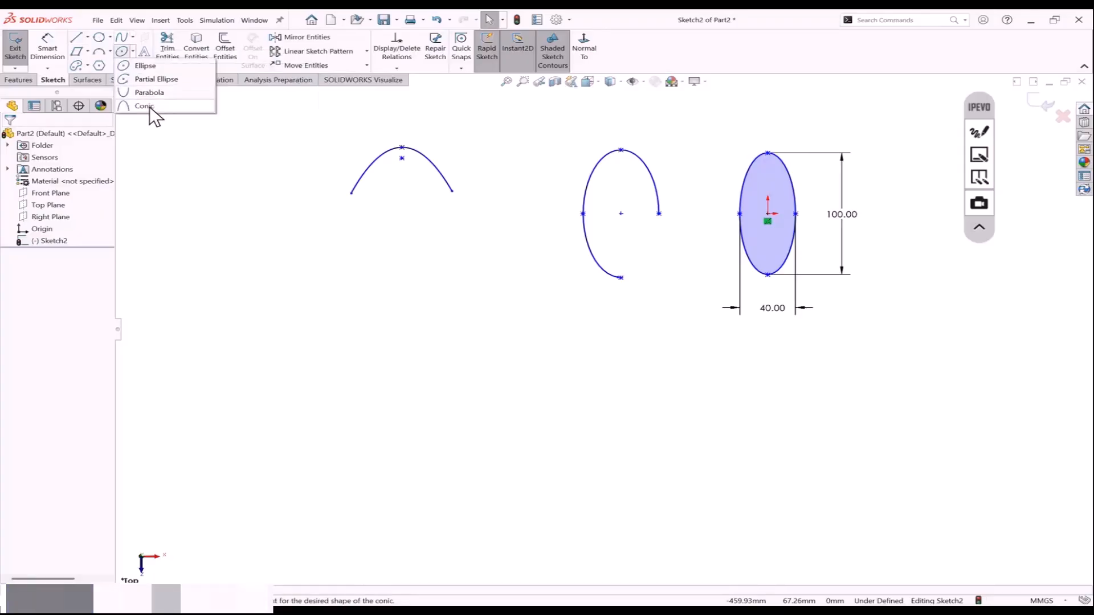
{"action": "left_click", "coordinate": [150, 106]}
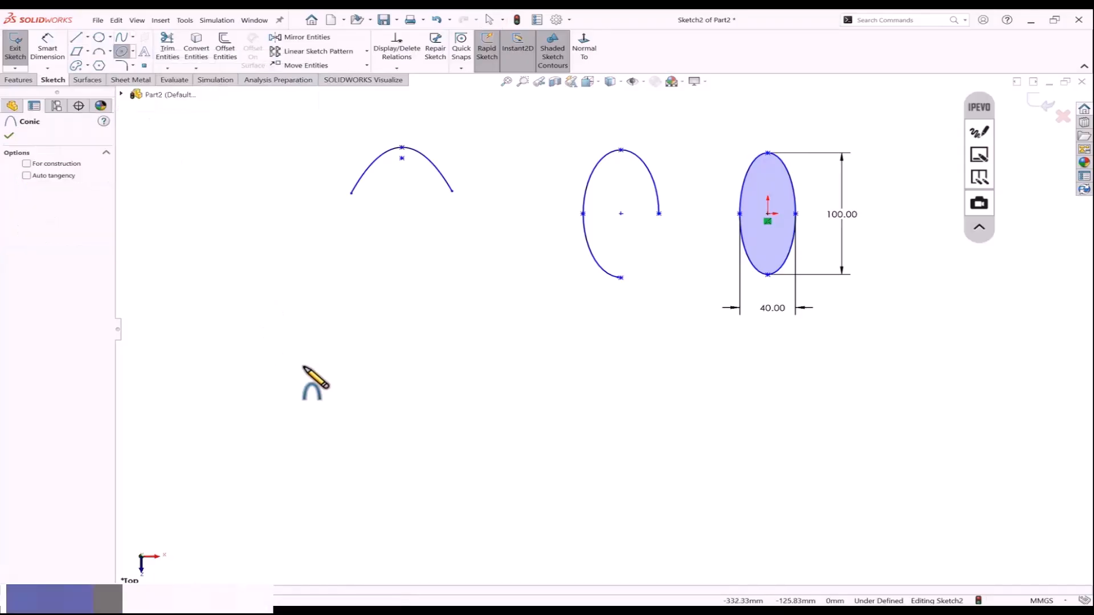
{"action": "left_click", "coordinate": [304, 366]}
{"action": "left_click", "coordinate": [434, 366]}
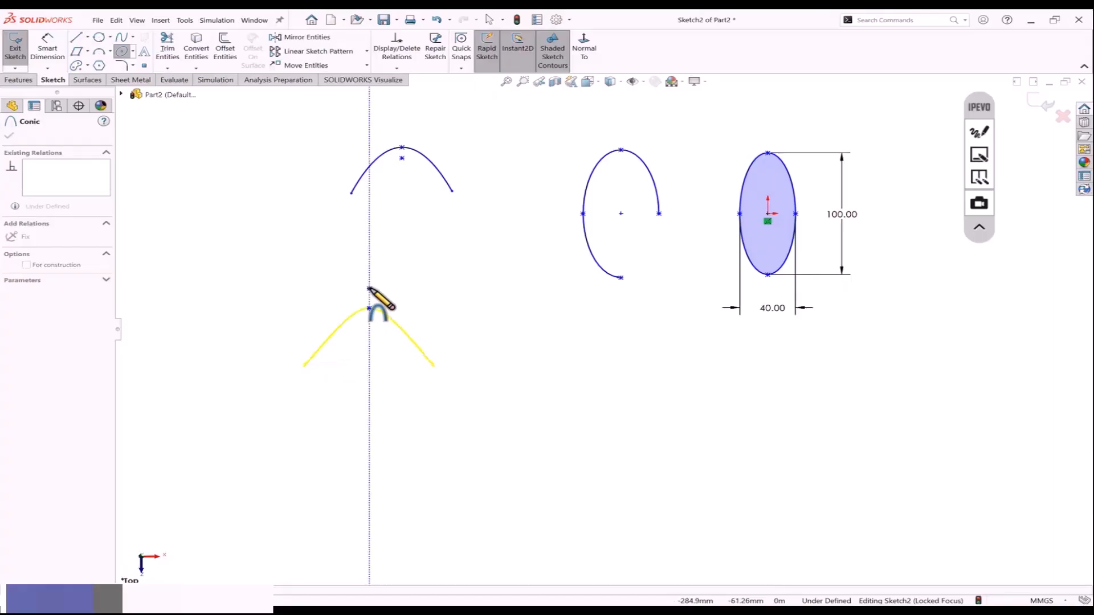
{"action": "left_click", "coordinate": [368, 288]}
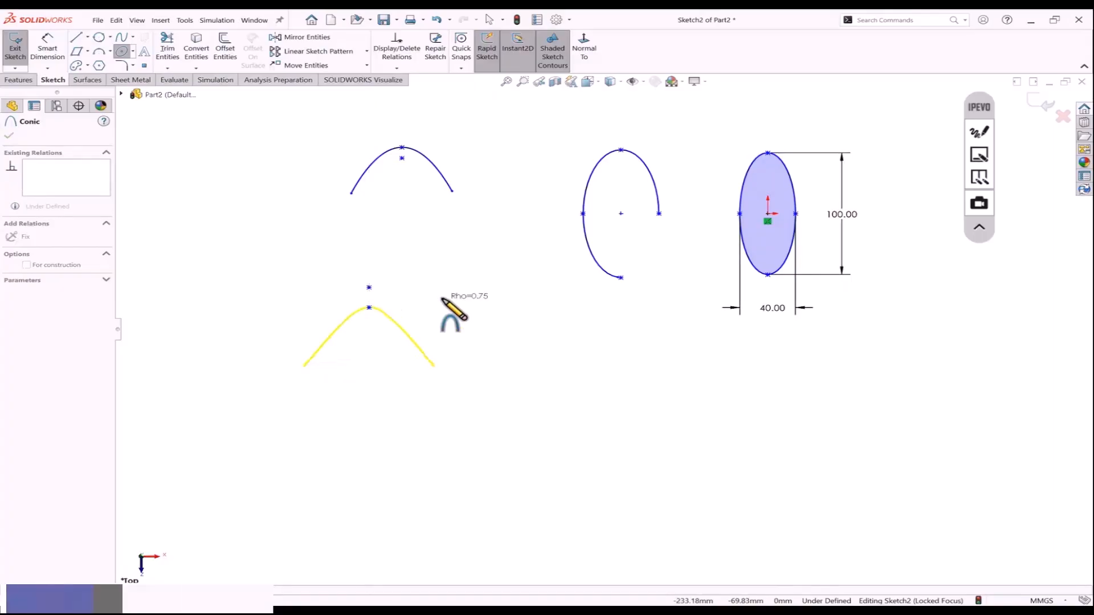
{"action": "left_click", "coordinate": [444, 299]}
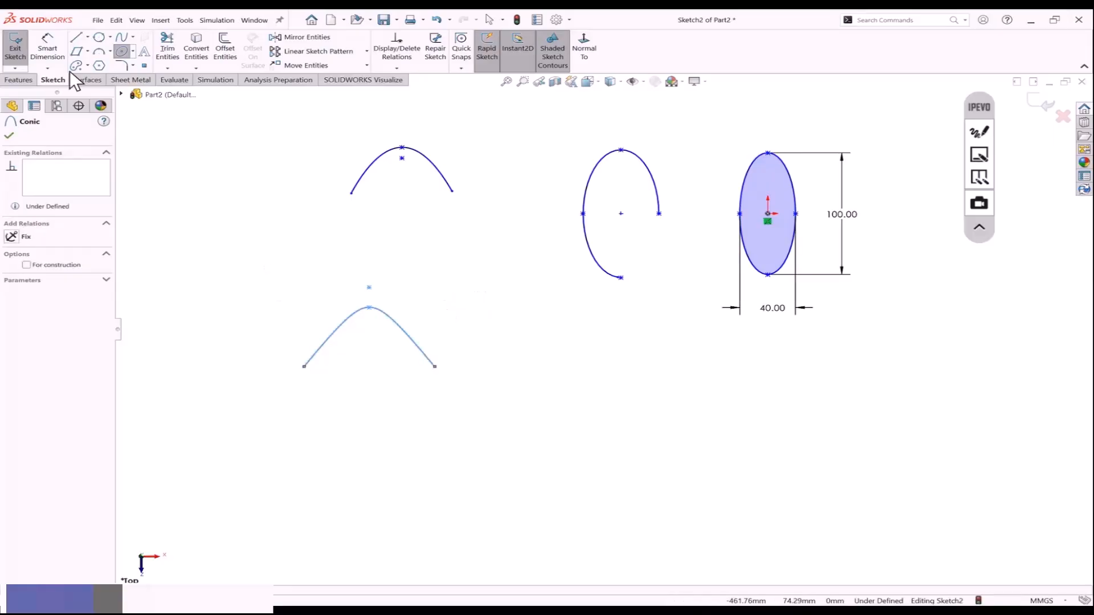
Add a Rho dimension to the conic and set it to 0.5.
{"action": "left_click", "coordinate": [47, 50]}
{"action": "left_click", "coordinate": [387, 322]}
{"action": "left_click", "coordinate": [479, 316]}
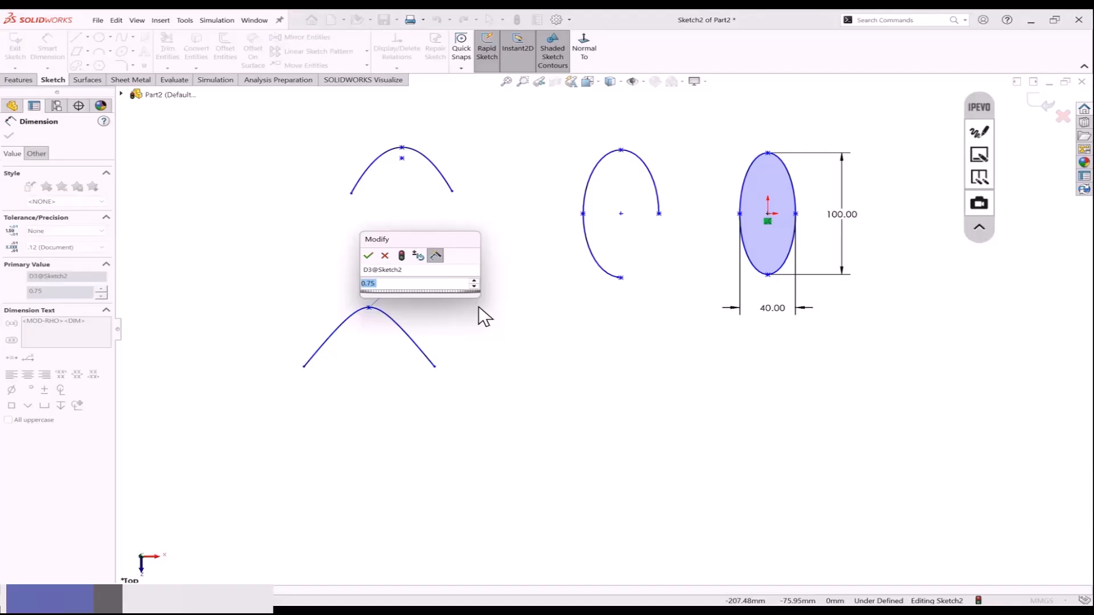
{"action": "type", "text": "0.75"}
{"action": "key", "text": "Return"}
{"action": "left_click", "coordinate": [479, 306]}
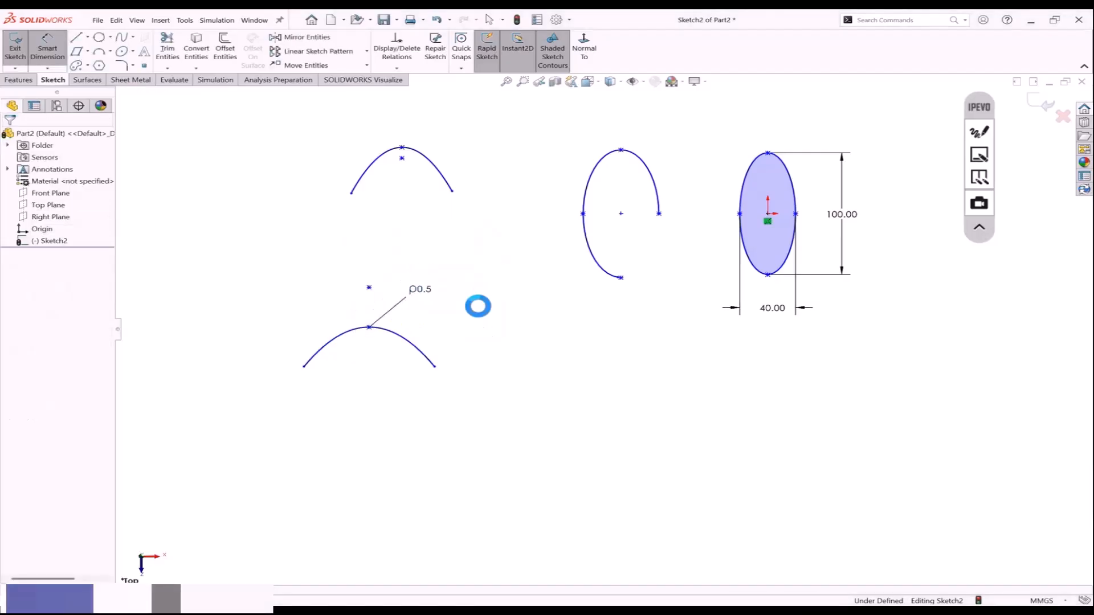
Try elliptical shapes for the conic by setting its Rho dimension to 0.05 and to 0.2.
{"action": "double_click", "coordinate": [421, 291]}
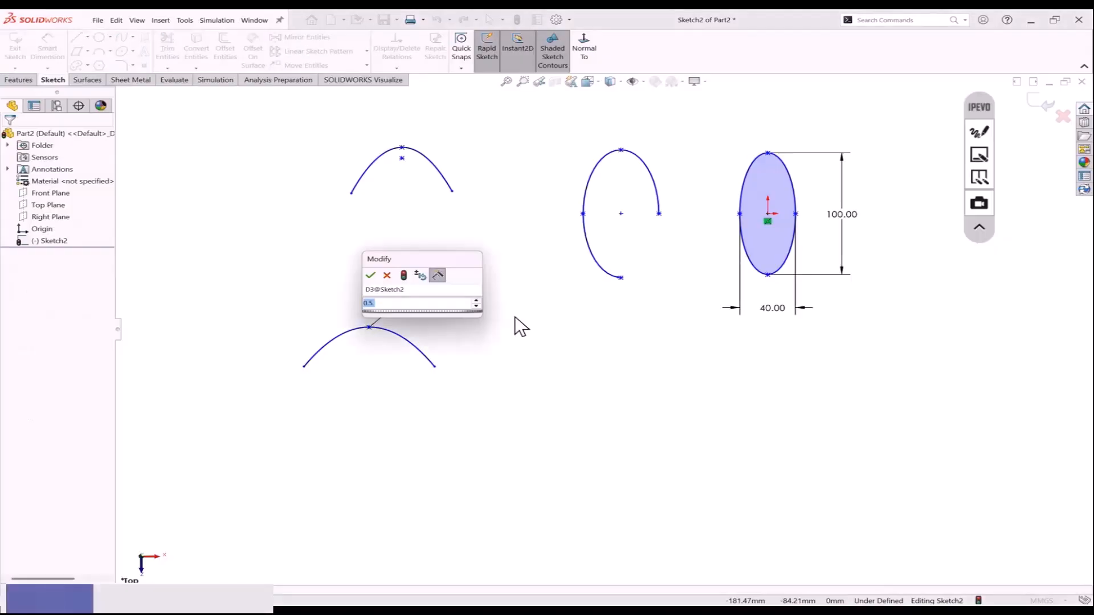
{"action": "type", "text": "0.05"}
{"action": "key", "text": "Return"}
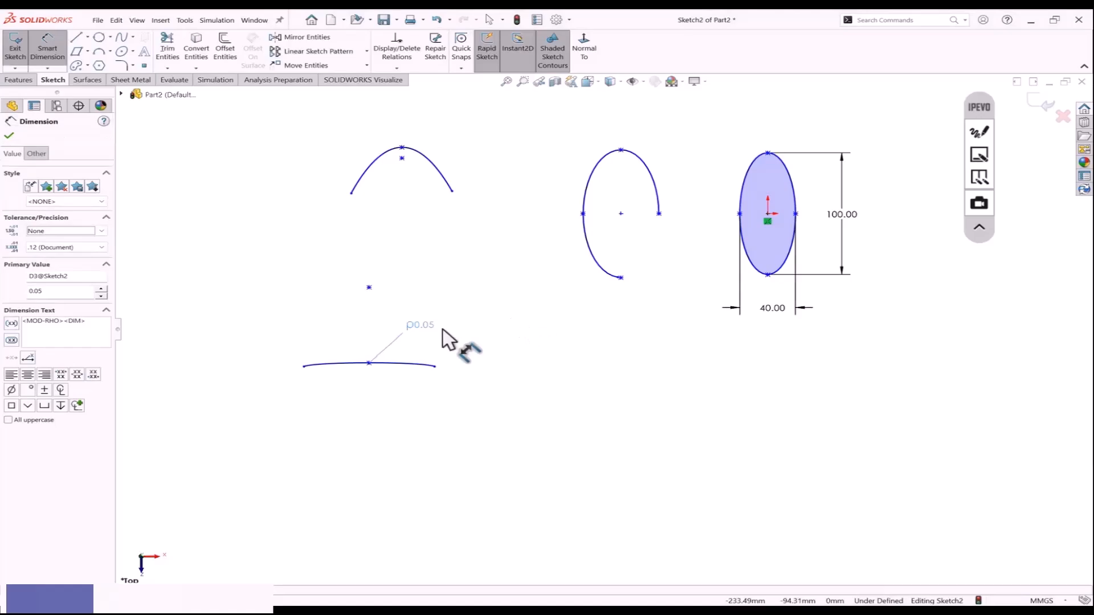
{"action": "double_click", "coordinate": [422, 325]}
{"action": "type", "text": "0."}
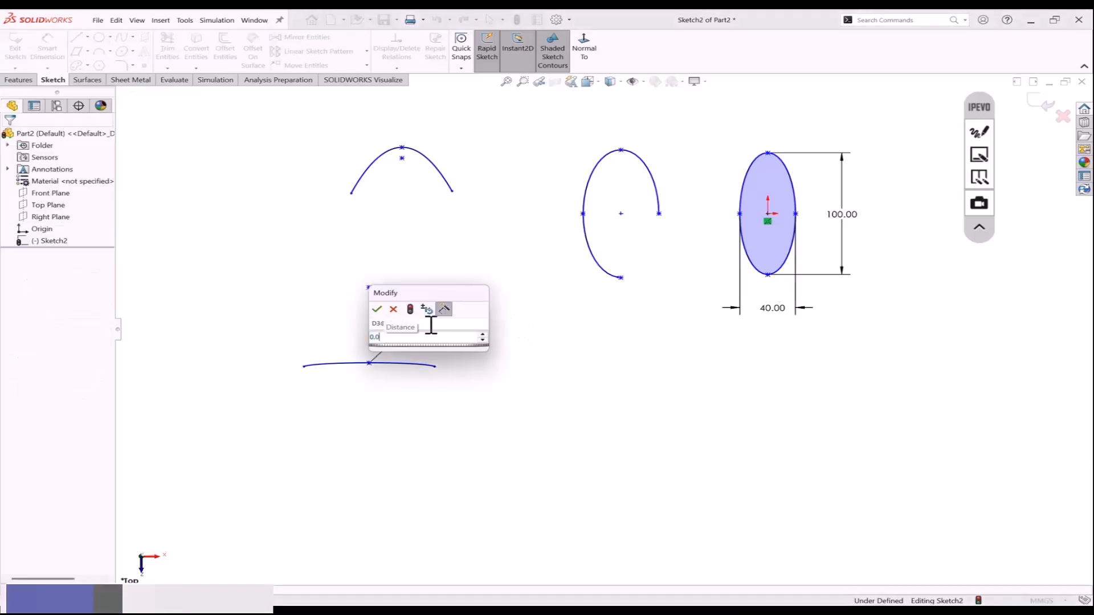
{"action": "type", "text": "2"}
{"action": "key", "text": "Return"}
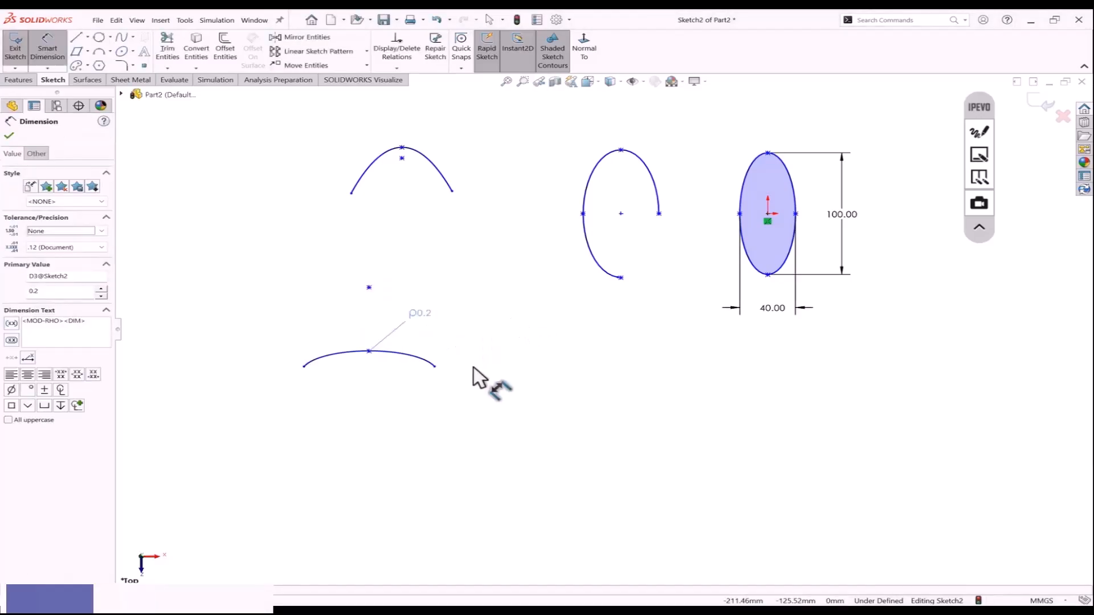
Set the conic's Rho dimension to 0.95 and place its label closer to the peak.
{"action": "left_click", "coordinate": [421, 314]}
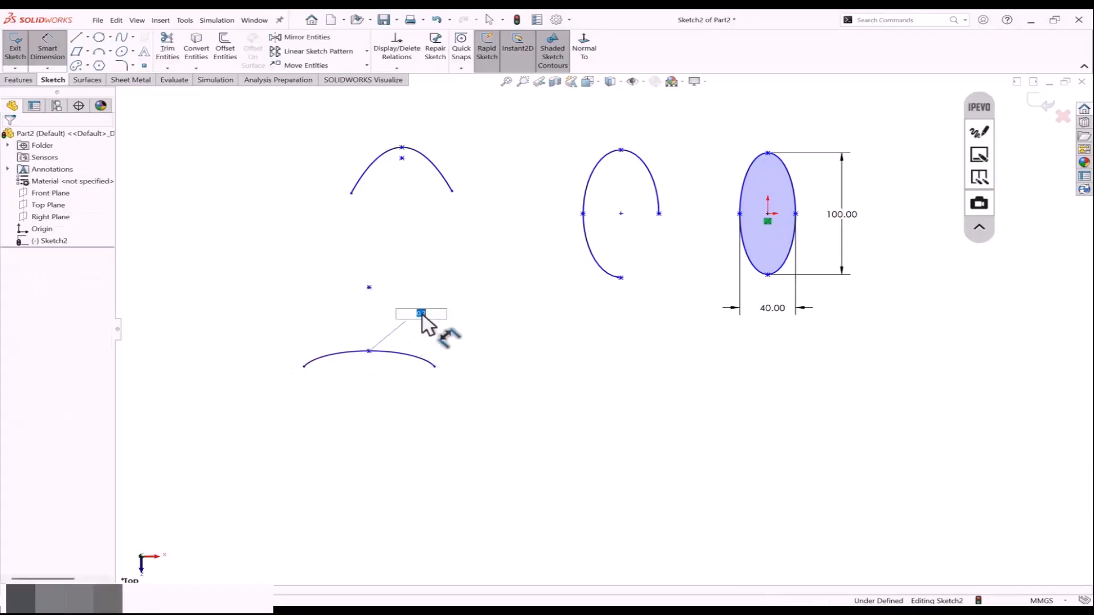
{"action": "left_click", "coordinate": [421, 314]}
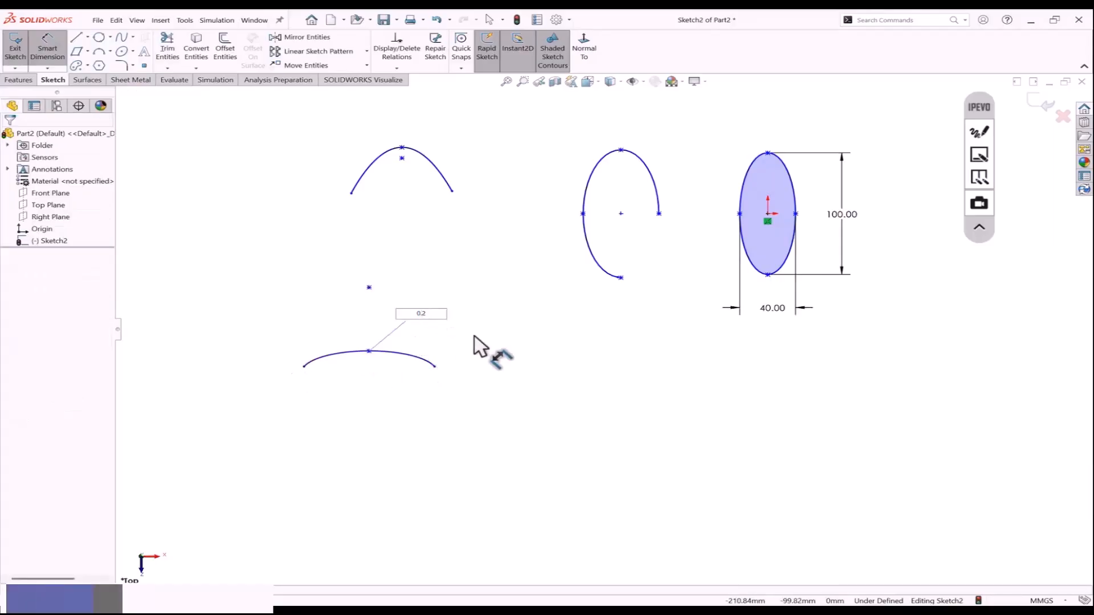
{"action": "double_click", "coordinate": [411, 314]}
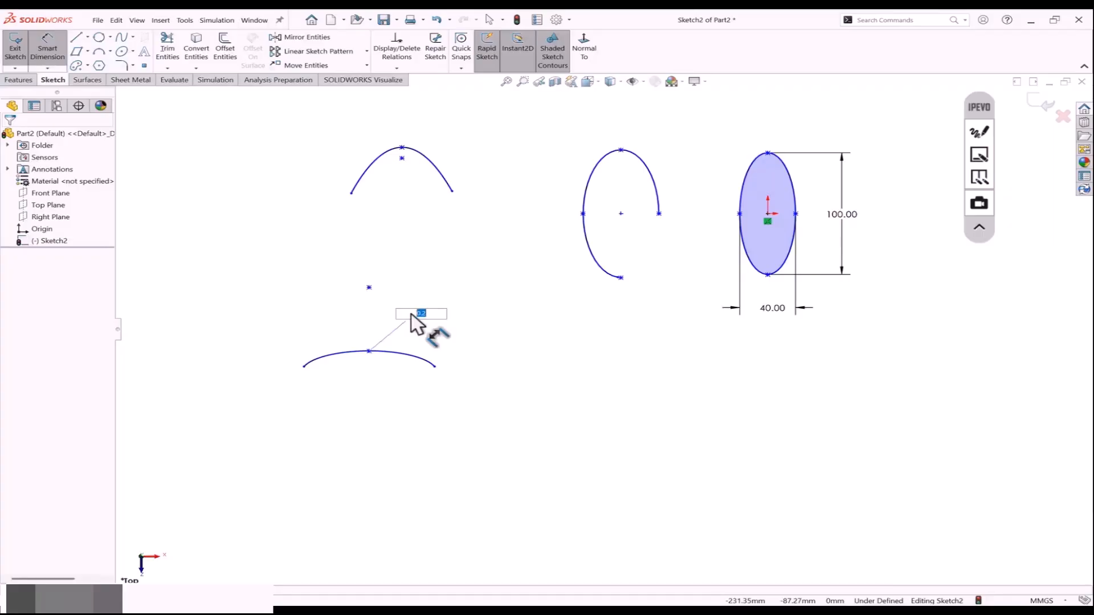
{"action": "type", "text": "0"}
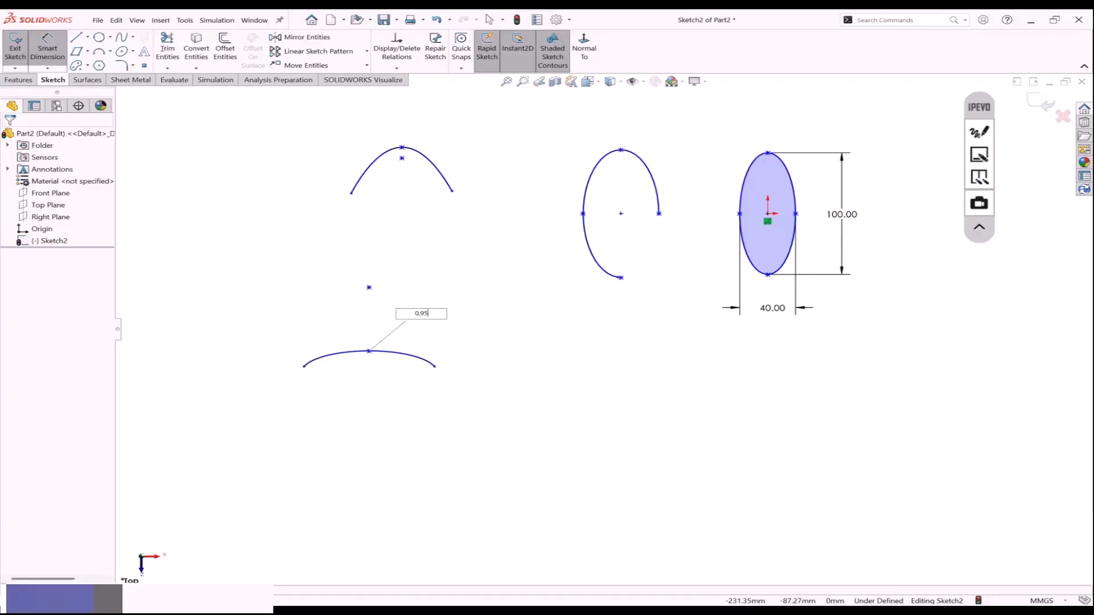
{"action": "type", "text": ".95"}
{"action": "key", "text": "Return"}
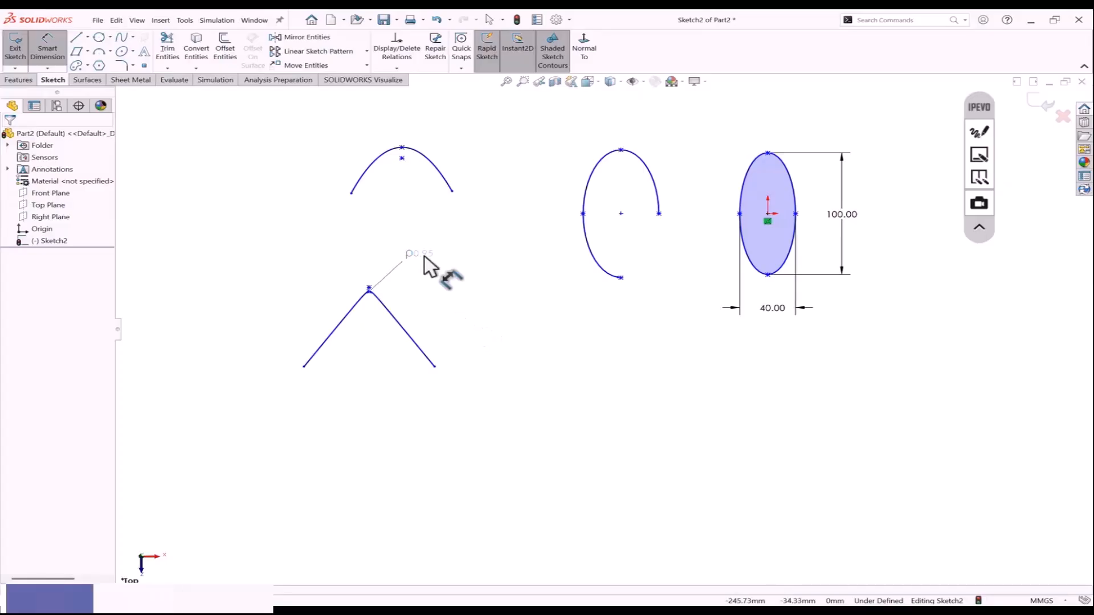
{"action": "left_click_drag", "start_coordinate": [422, 255], "coordinate": [415, 272]}
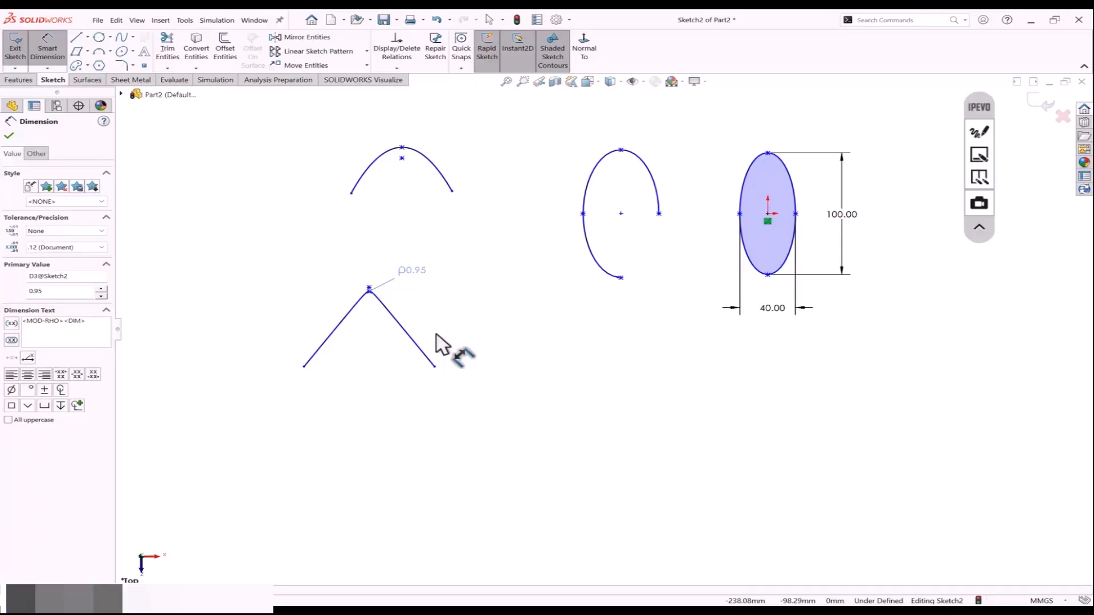
Delete the ellipse, partial ellipse, parabola and conic together with their dimensions from the sketch.
{"action": "key", "text": "Escape"}
{"action": "scroll", "coordinate": [559, 276], "scroll_direction": "up", "scroll_amount": 1}
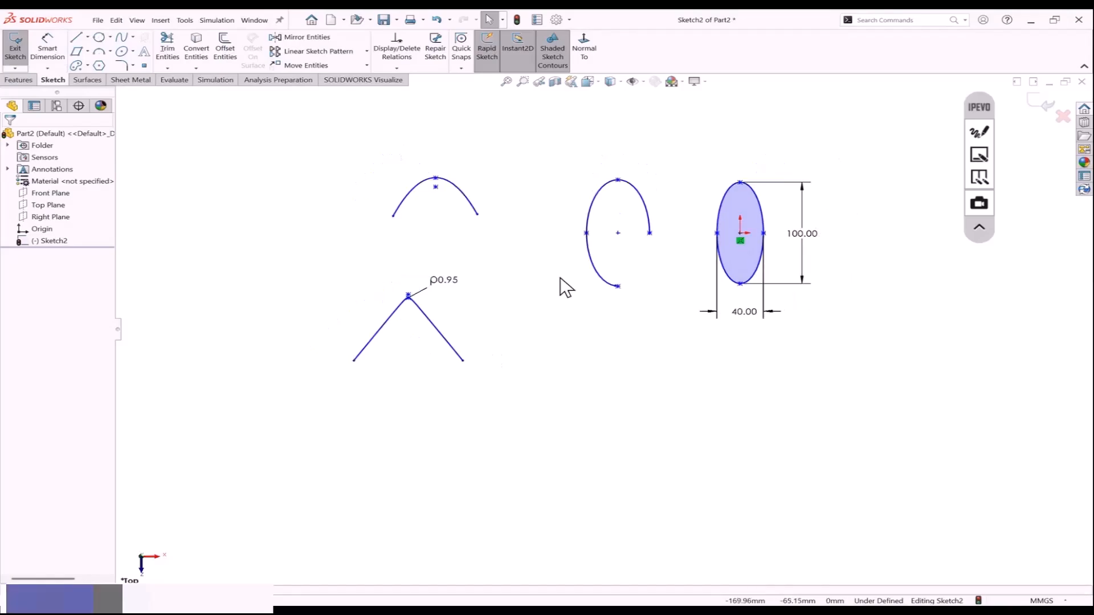
{"action": "scroll", "coordinate": [778, 172], "scroll_direction": "down", "scroll_amount": 2}
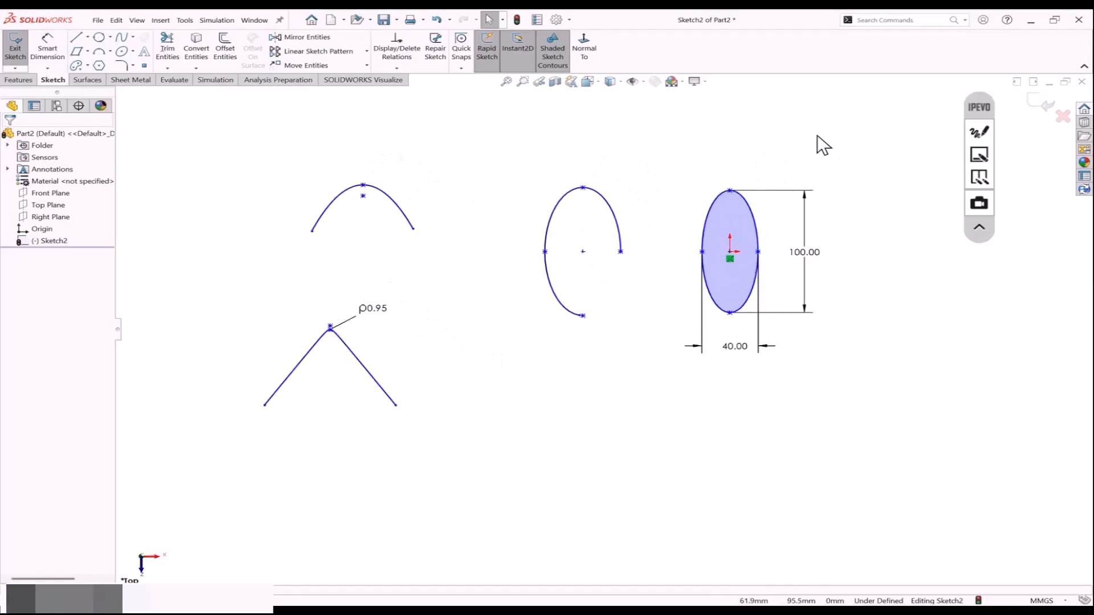
{"action": "left_click_drag", "start_coordinate": [818, 128], "coordinate": [221, 436]}
{"action": "key", "text": "Delete"}
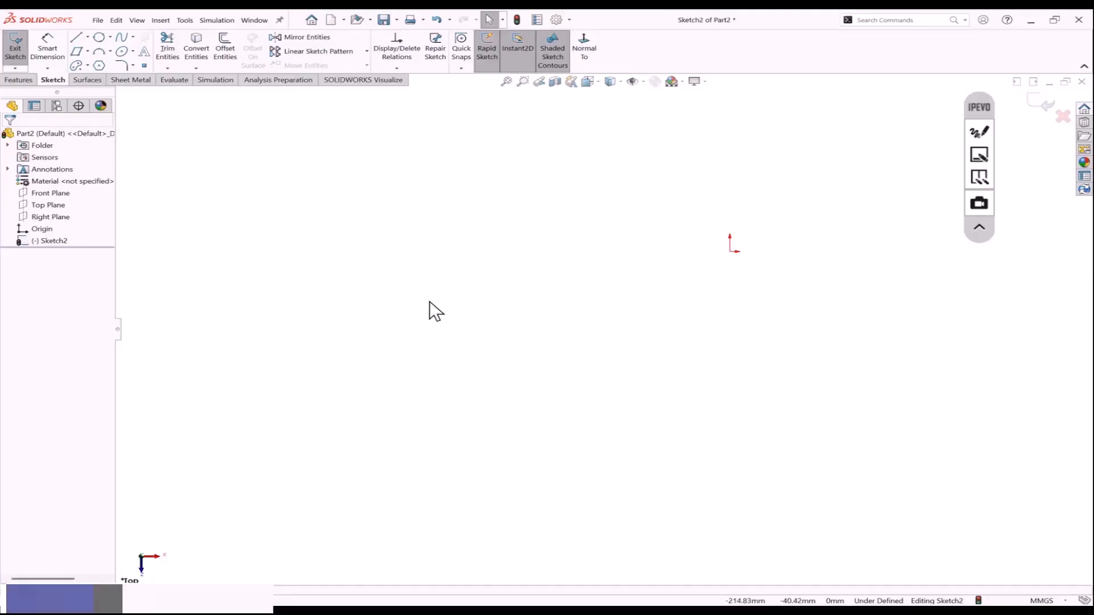
{"action": "left_click", "coordinate": [132, 66]}
{"action": "left_click", "coordinate": [139, 68]}
{"action": "left_click", "coordinate": [133, 66]}
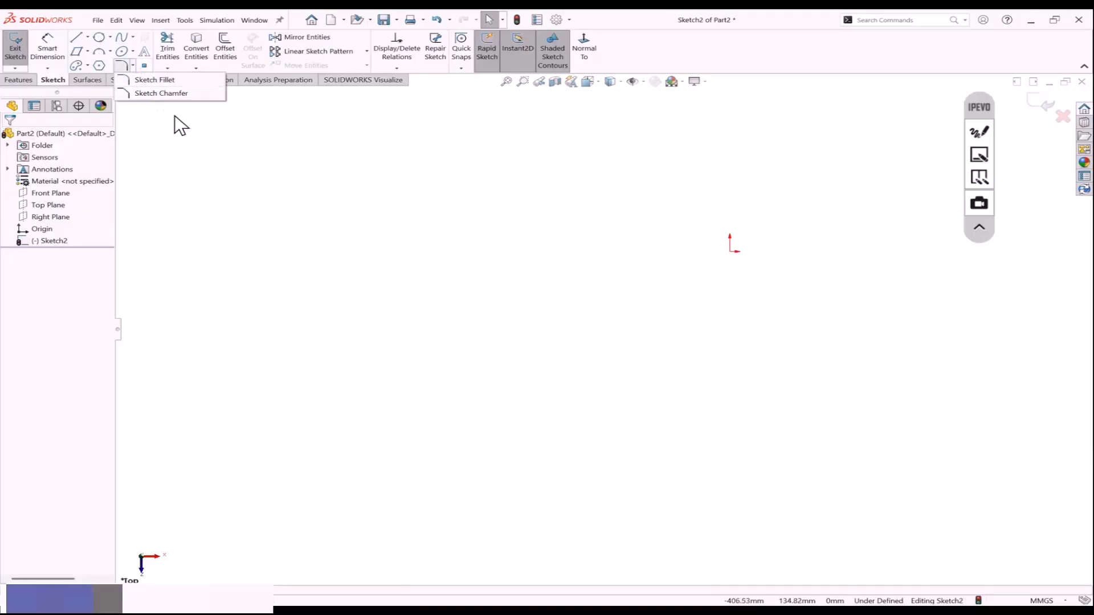
{"action": "left_click", "coordinate": [336, 248]}
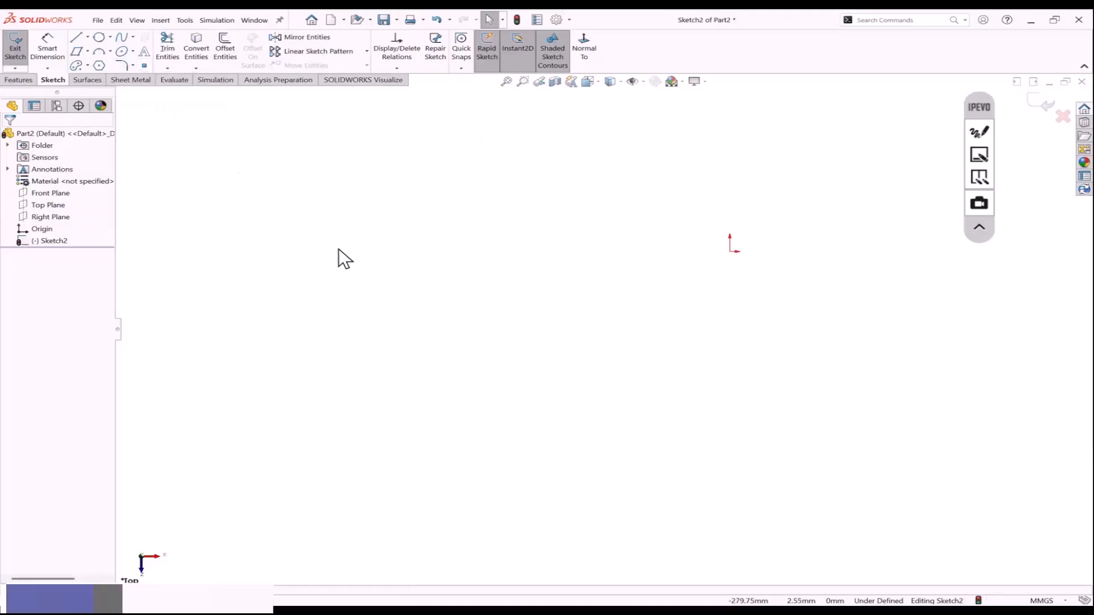
Exit the emptied sketch and start a new sketch on the Front Plane.
{"action": "left_click", "coordinate": [56, 194]}
{"action": "left_click", "coordinate": [67, 183]}
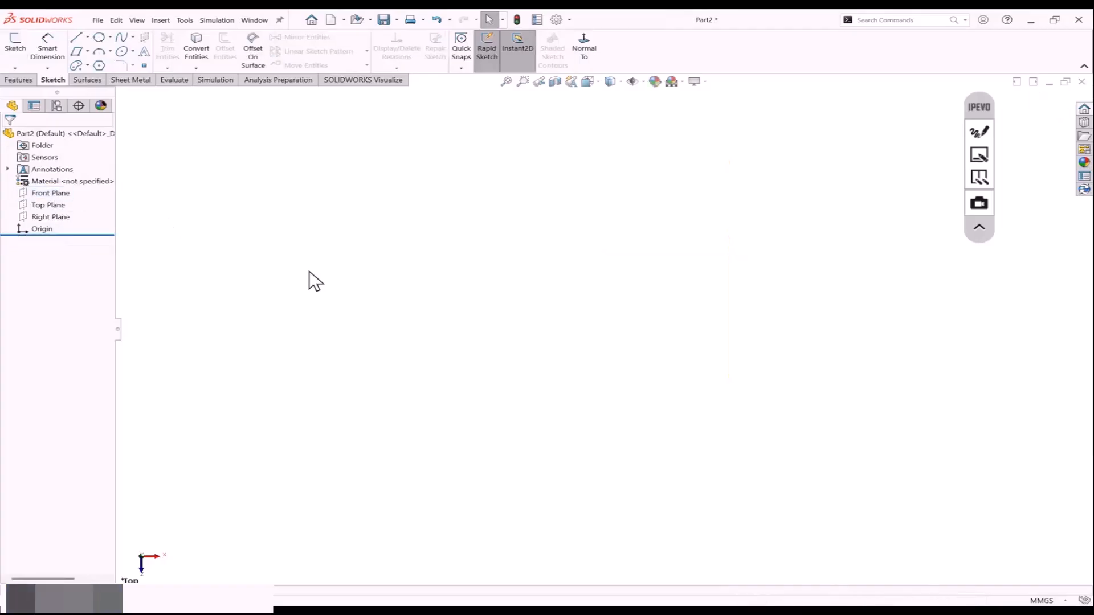
{"action": "left_click", "coordinate": [63, 194]}
{"action": "left_click", "coordinate": [72, 185]}
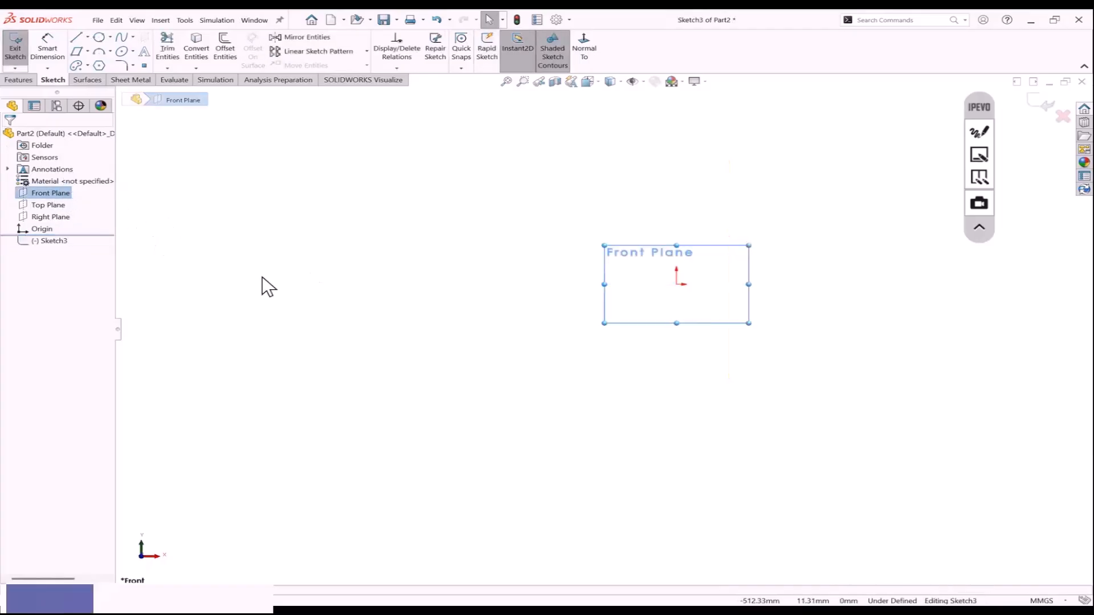
Sketch a horizontal line about 75 mm long rightward from the origin and a vertical line down from its end.
{"action": "left_click", "coordinate": [76, 38]}
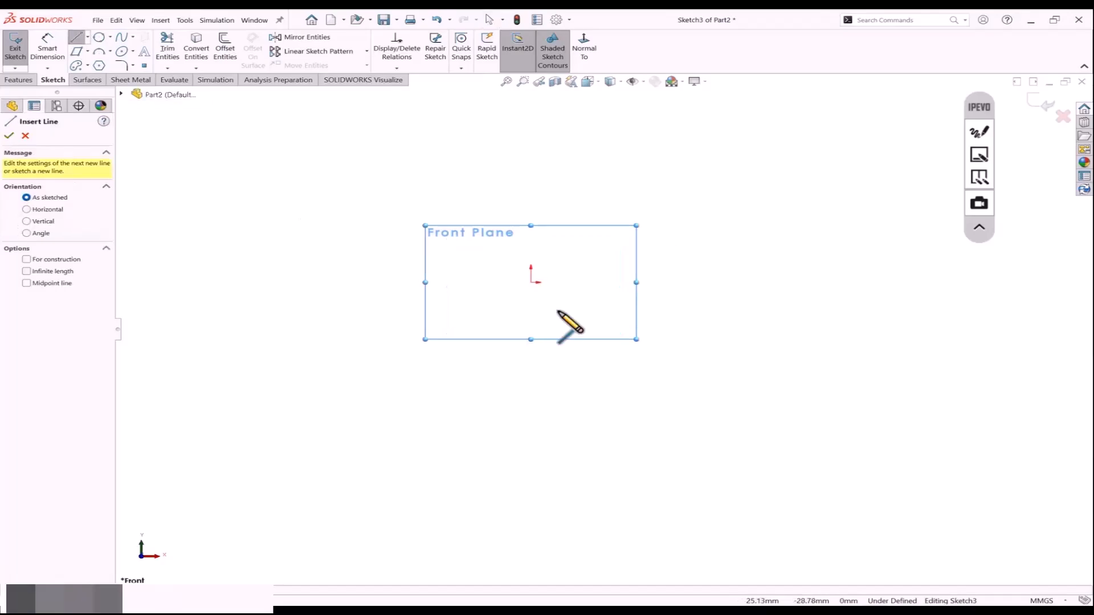
{"action": "left_click", "coordinate": [528, 278]}
{"action": "left_click", "coordinate": [634, 277]}
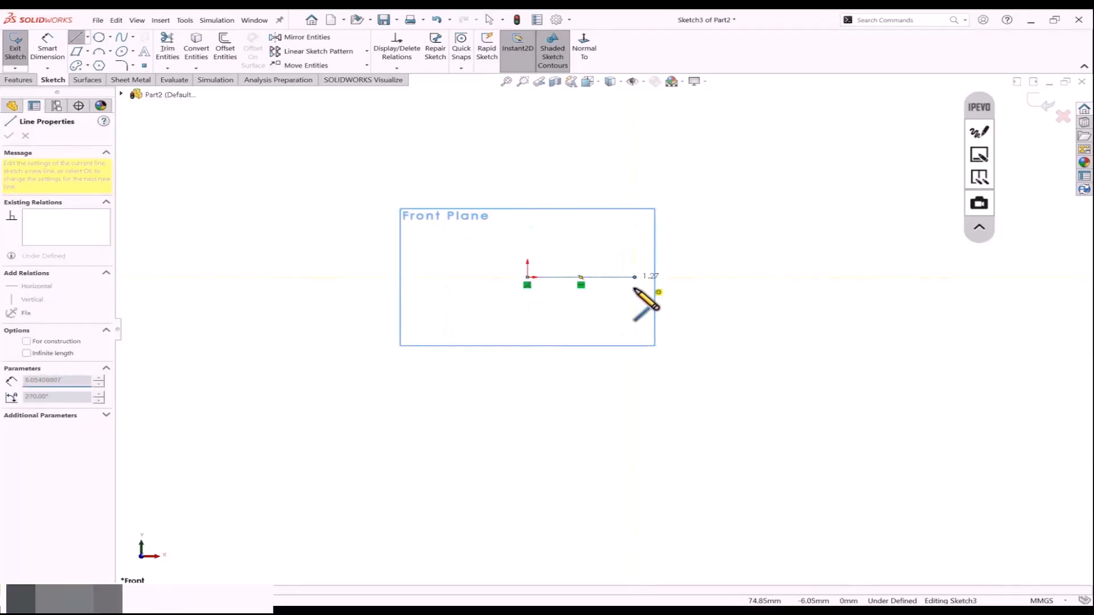
{"action": "left_click", "coordinate": [634, 373]}
Dimension the horizontal line's length and set it to 50 mm.
{"action": "left_click", "coordinate": [47, 49]}
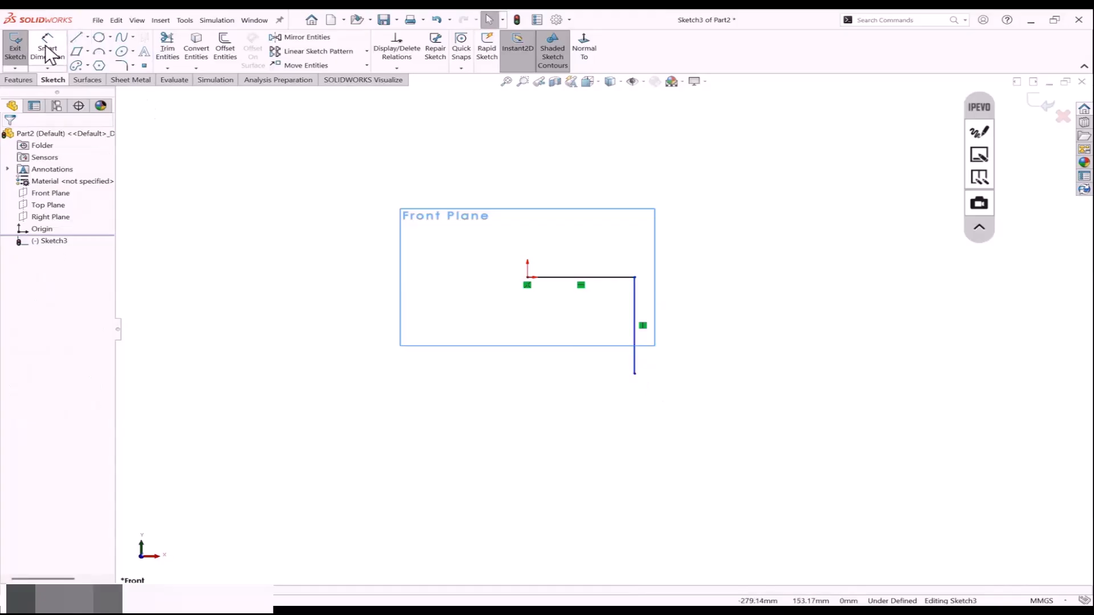
{"action": "left_click", "coordinate": [572, 278]}
{"action": "left_click", "coordinate": [579, 235]}
{"action": "type", "text": "50"}
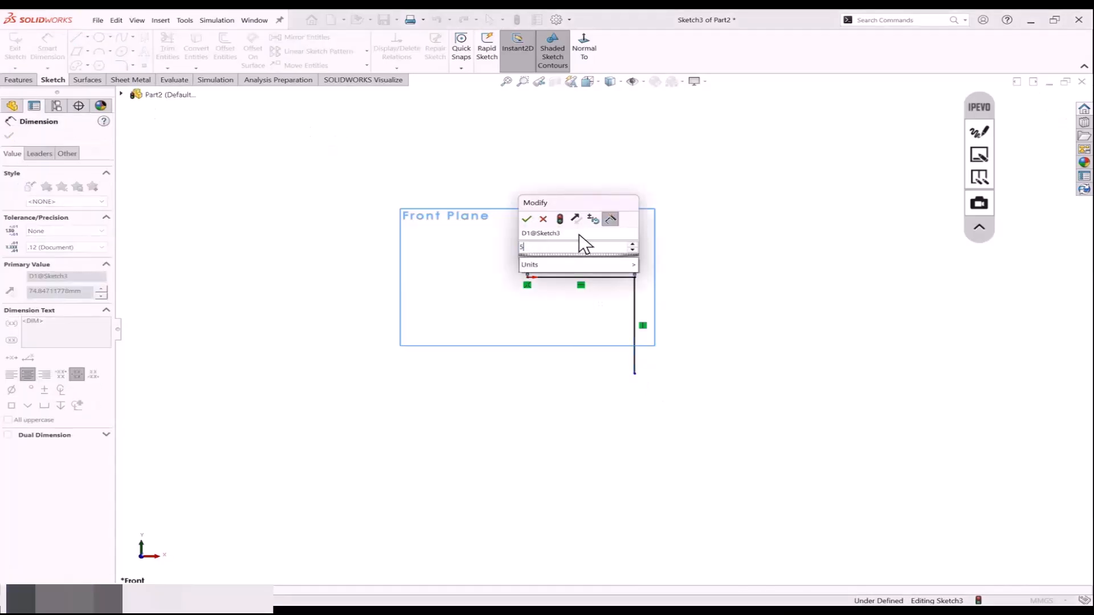
{"action": "key", "text": "Return"}
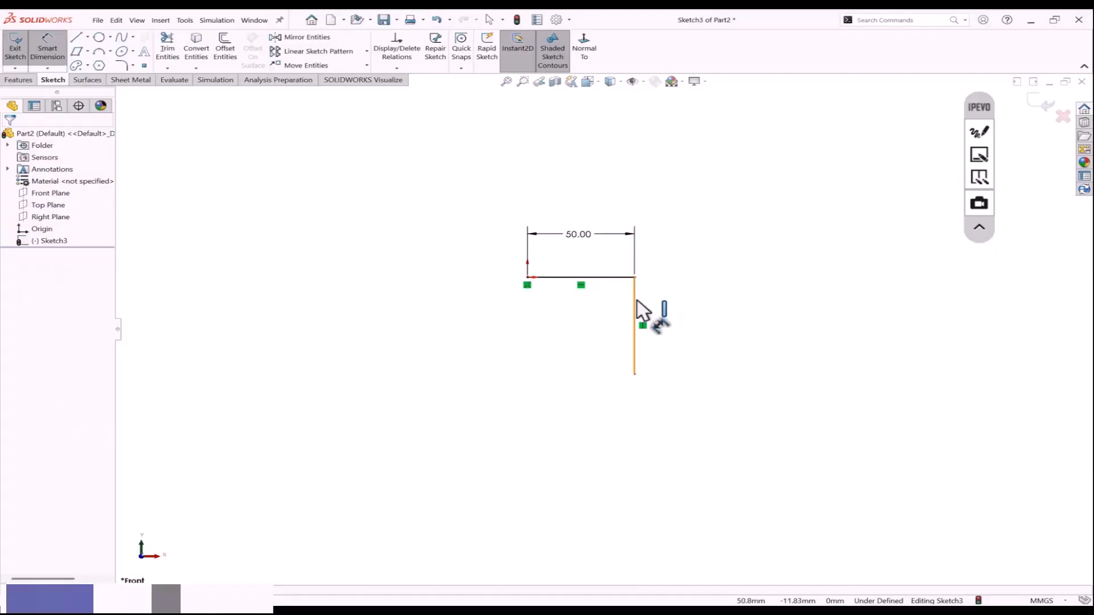
Dimension the vertical line's length and set it to 50 mm.
{"action": "left_click", "coordinate": [634, 302]}
{"action": "left_click", "coordinate": [678, 306]}
{"action": "type", "text": "50"}
{"action": "key", "text": "Return"}
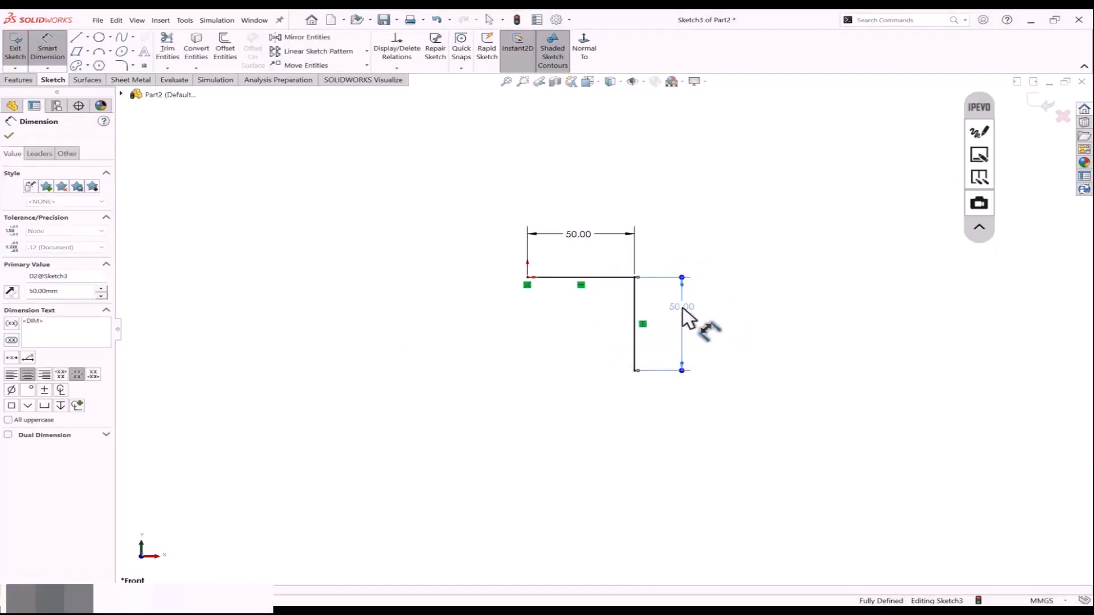
{"action": "left_click", "coordinate": [730, 374]}
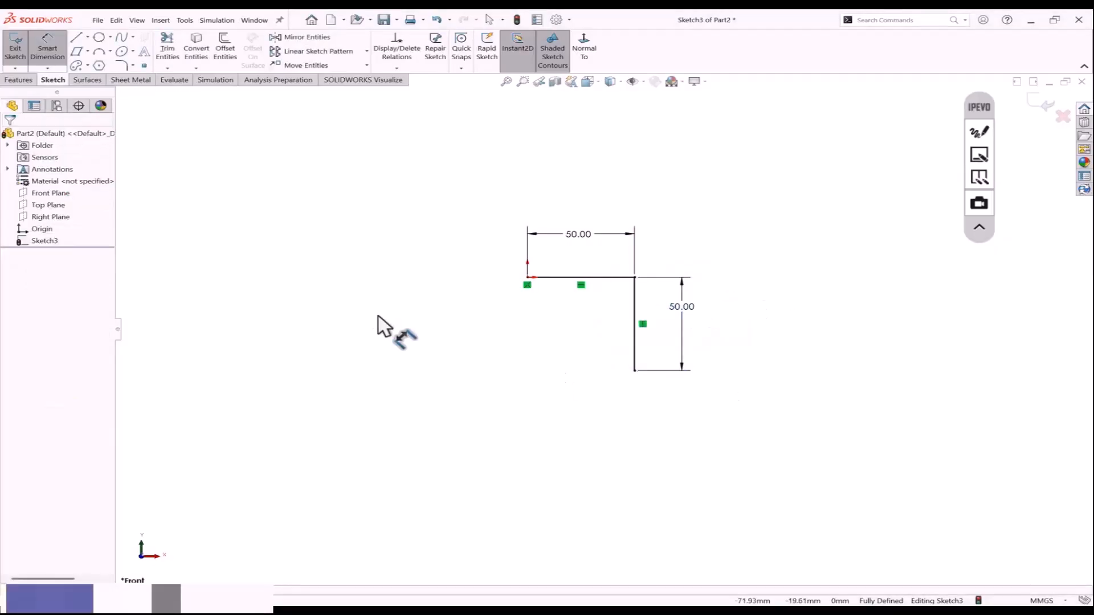
{"action": "scroll", "coordinate": [515, 353], "scroll_direction": "down", "scroll_amount": 1}
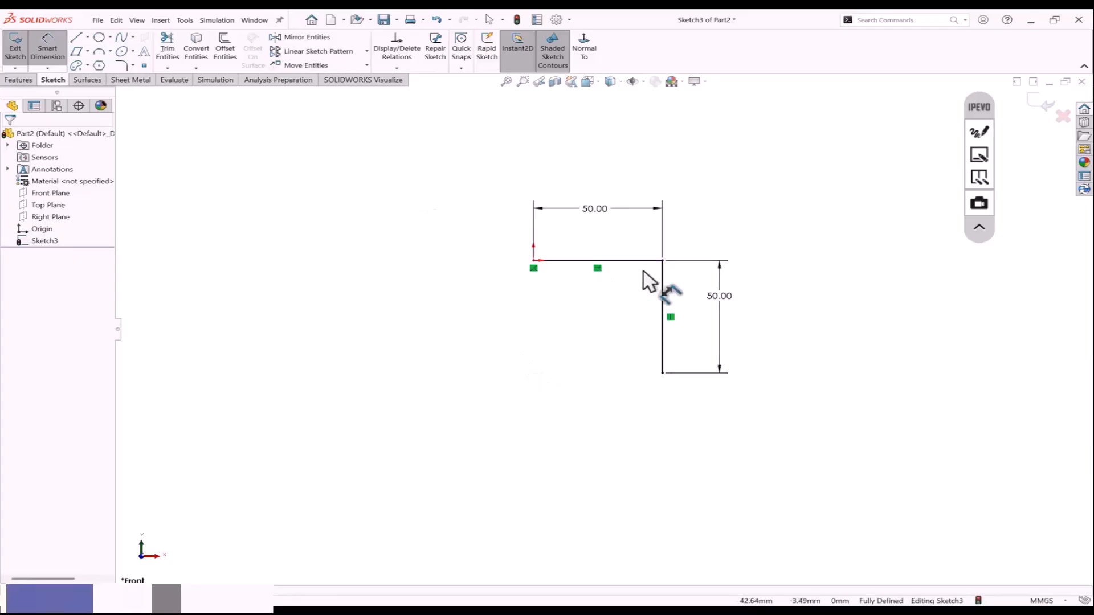
{"action": "key", "text": "Escape"}
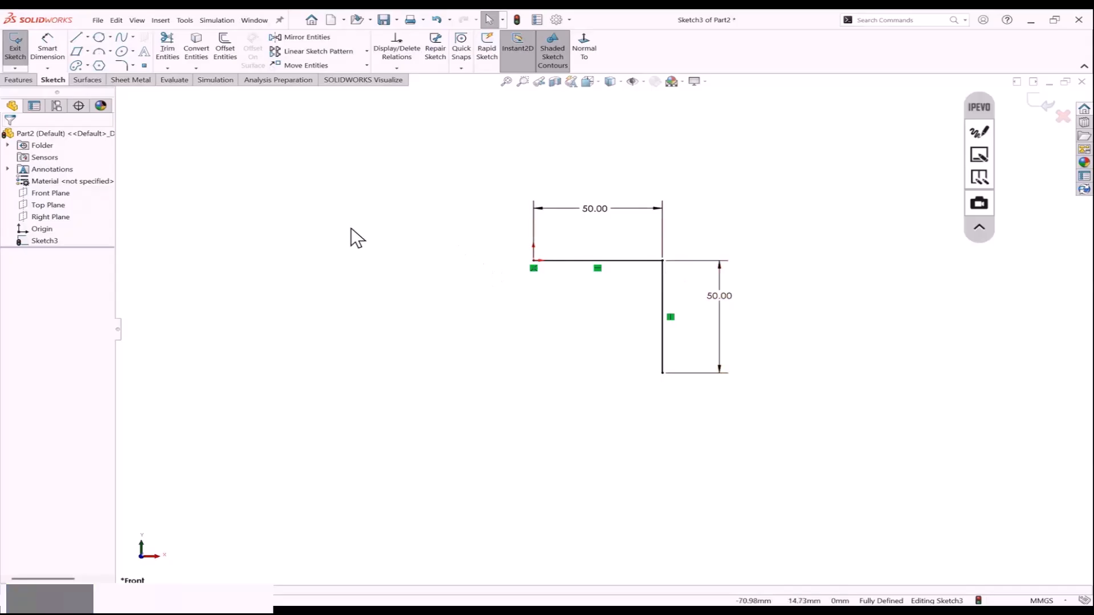
Try a 10 mm sketch fillet at the corner vertex without keeping constrained corners, and undo it.
{"action": "left_click", "coordinate": [122, 67]}
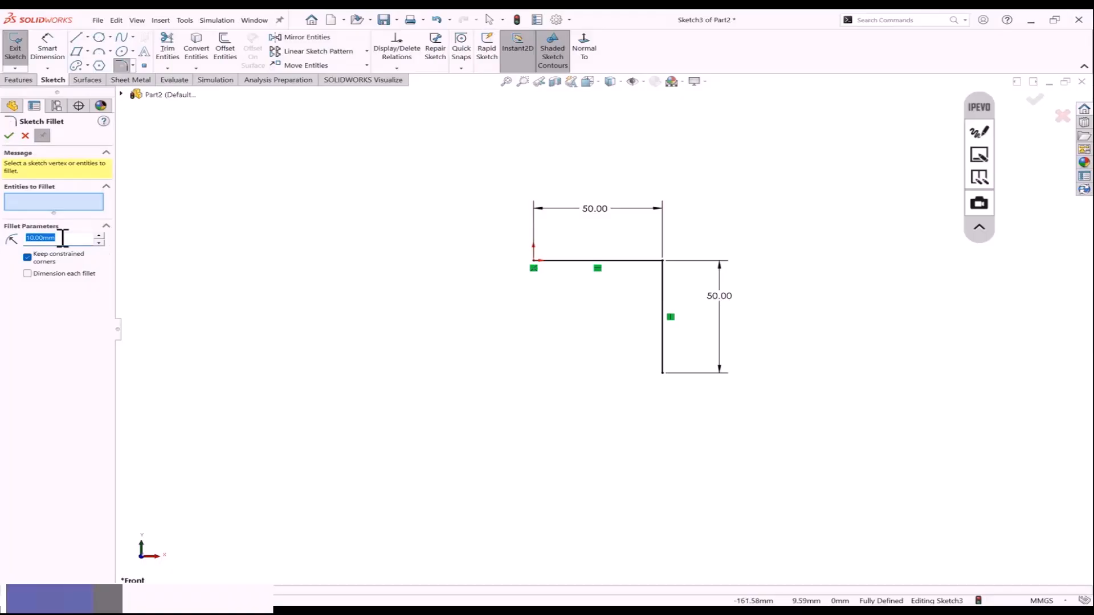
{"action": "type", "text": "5"}
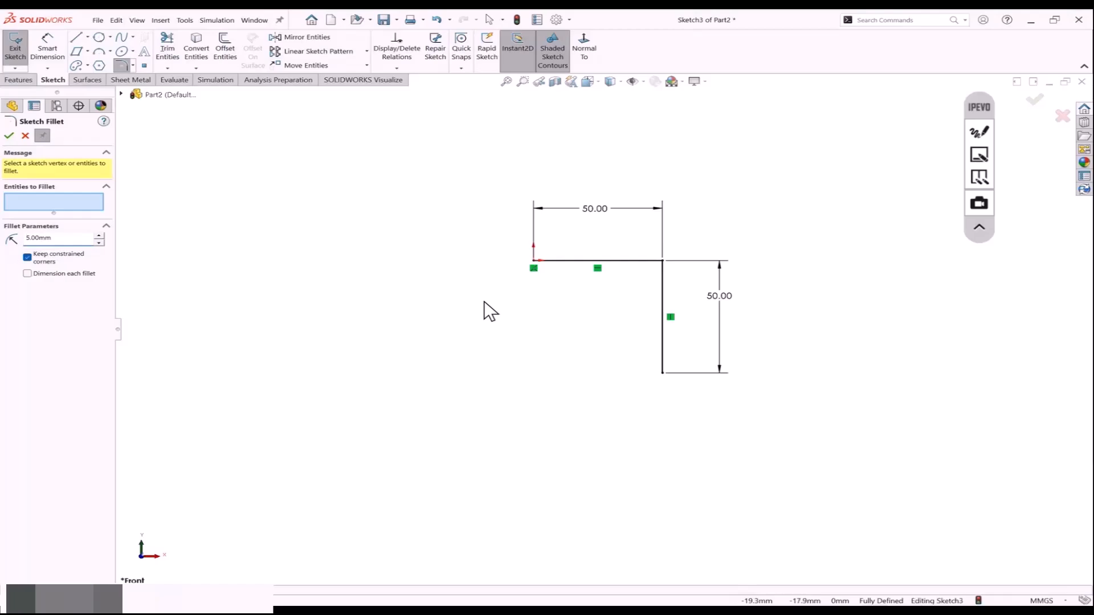
{"action": "left_click", "coordinate": [661, 261]}
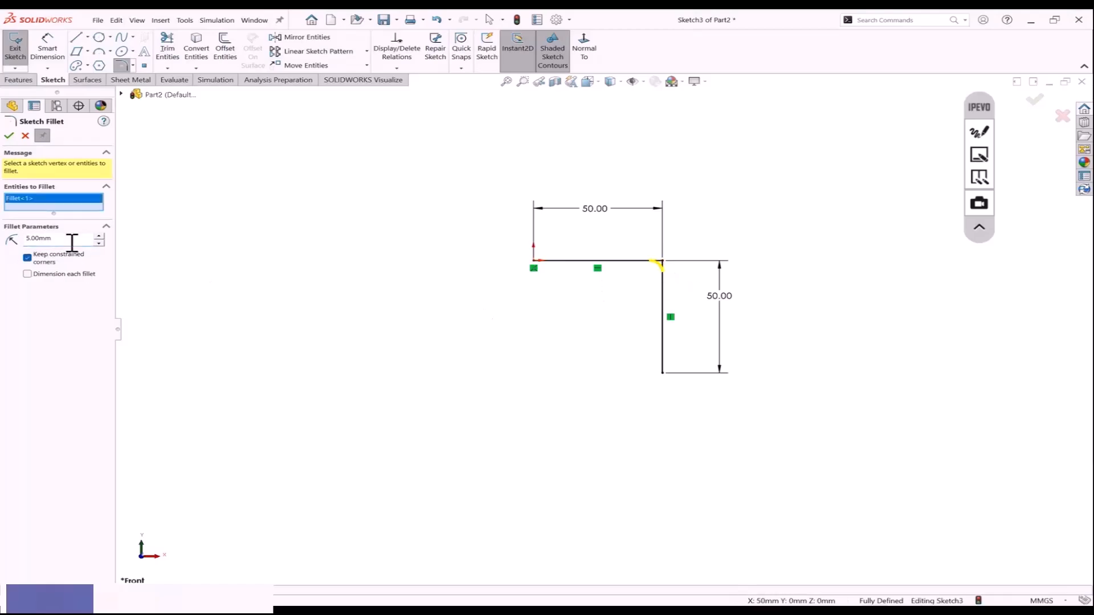
{"action": "left_click_drag", "start_coordinate": [73, 239], "coordinate": [3, 242]}
{"action": "type", "text": "10"}
{"action": "key", "text": "Return"}
{"action": "left_click", "coordinate": [9, 136]}
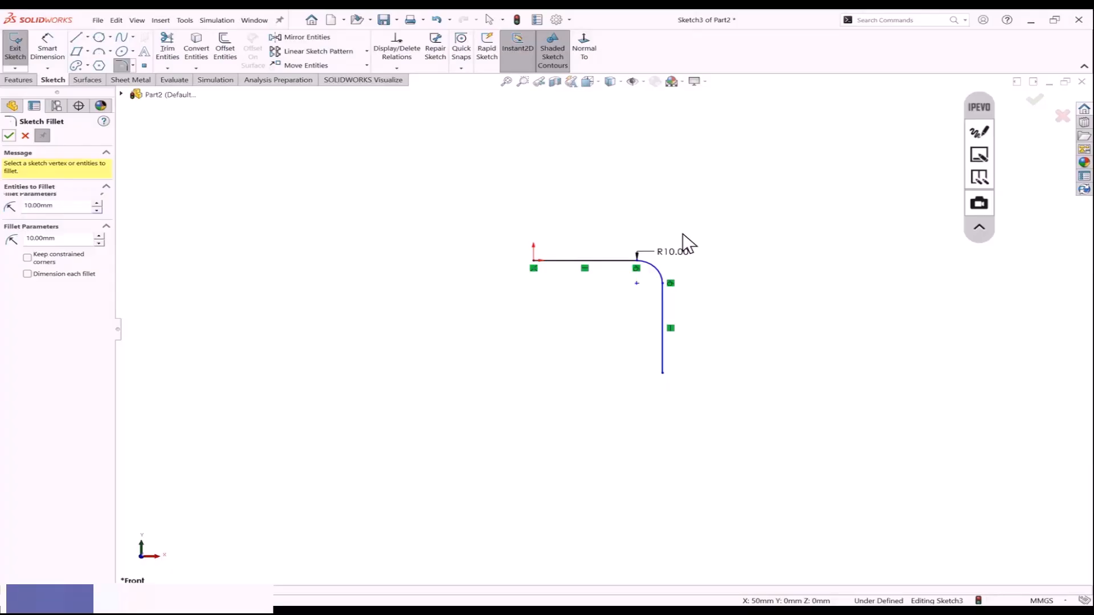
{"action": "key", "text": "ctrl+z"}
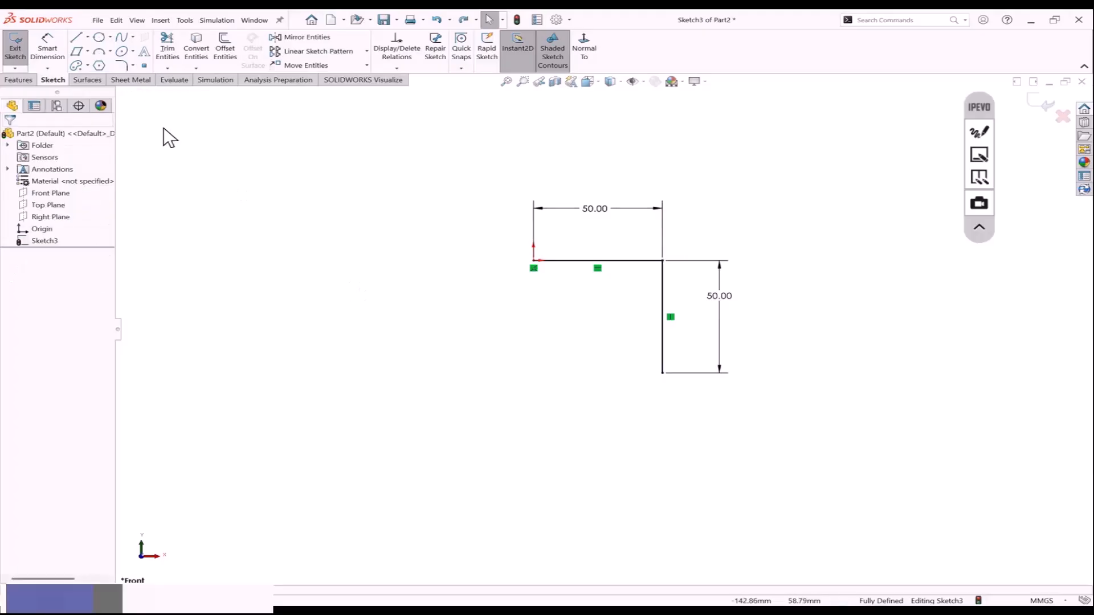
Fillet the corner between the horizontal and vertical lines with a 10 mm radius, keeping constrained corners.
{"action": "left_click", "coordinate": [120, 66]}
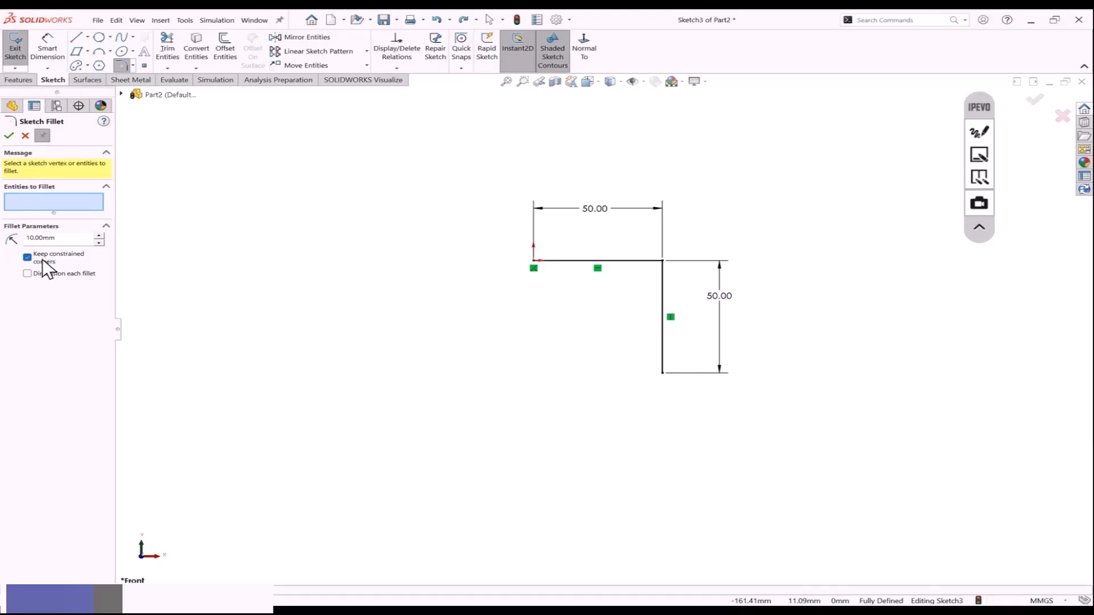
{"action": "left_click", "coordinate": [598, 261]}
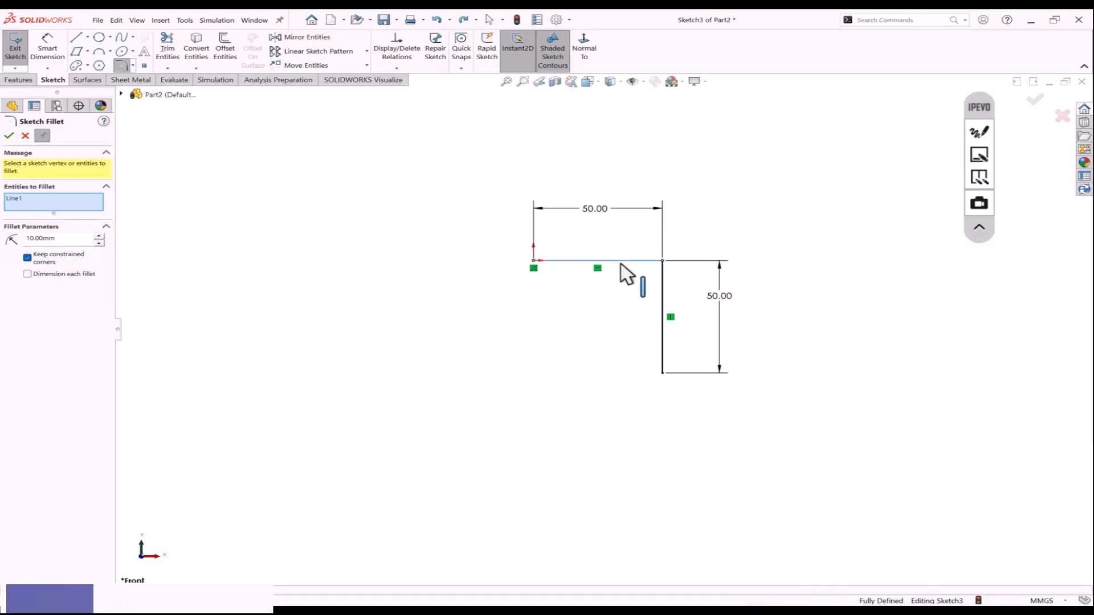
{"action": "left_click", "coordinate": [663, 283]}
{"action": "left_click", "coordinate": [9, 136]}
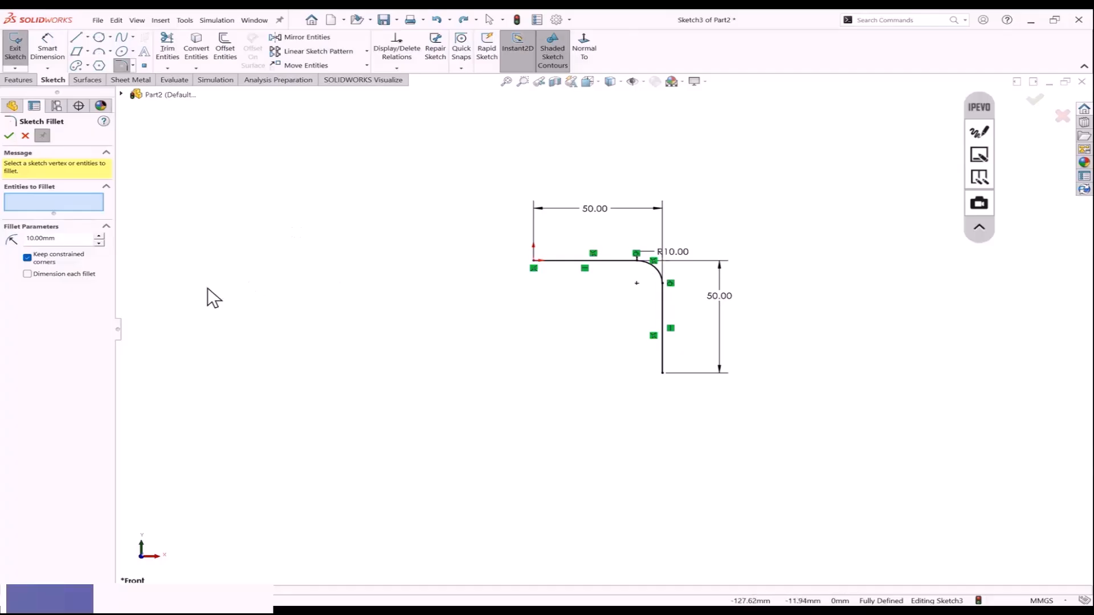
{"action": "key", "text": "Escape"}
{"action": "left_click", "coordinate": [76, 38]}
{"action": "scroll", "coordinate": [428, 332], "scroll_direction": "up", "scroll_amount": 3}
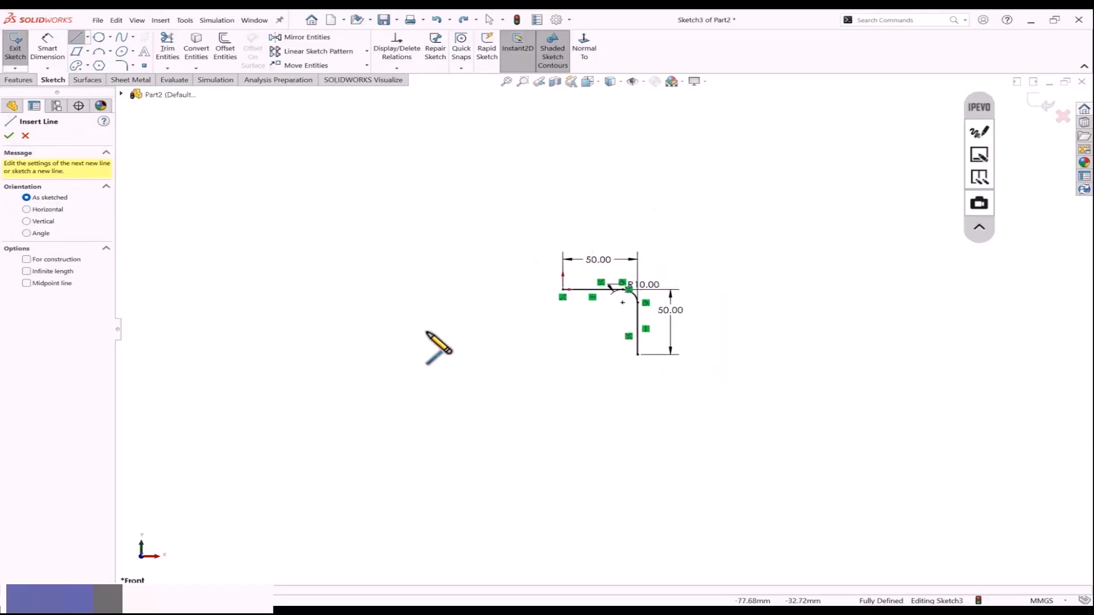
{"action": "scroll", "coordinate": [345, 331], "scroll_direction": "down", "scroll_amount": 2}
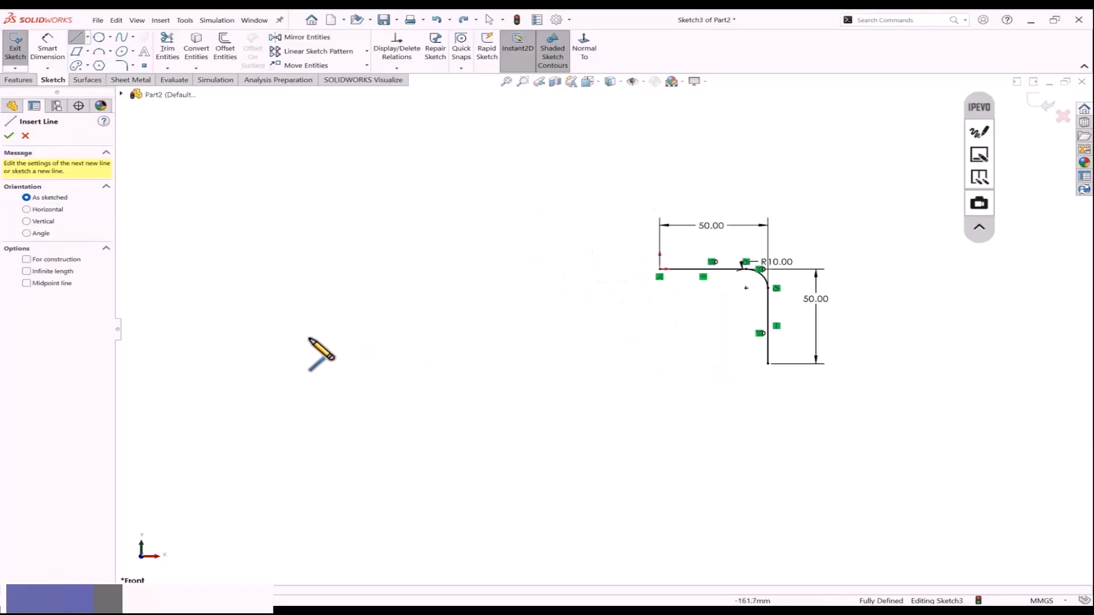
{"action": "left_click", "coordinate": [88, 53]}
{"action": "key", "text": "Escape"}
{"action": "key", "text": "Escape"}
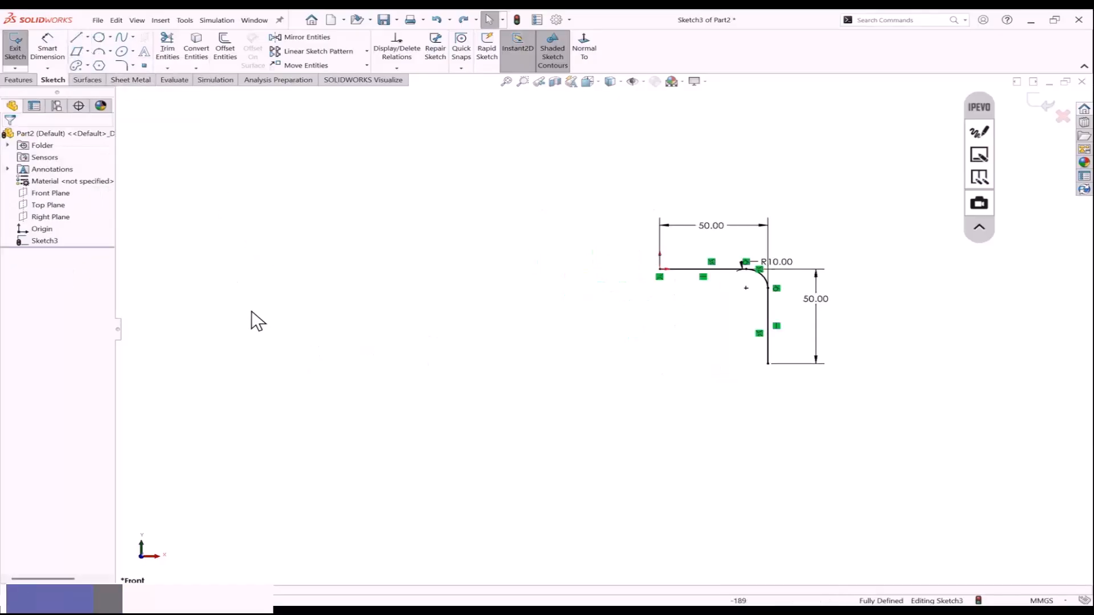
Sketch a closed stepped profile with a bottom notch about 10 mm deep beside the filleted corner, and move its inner step corner up and outward.
{"action": "left_click", "coordinate": [76, 38]}
{"action": "left_click", "coordinate": [258, 332]}
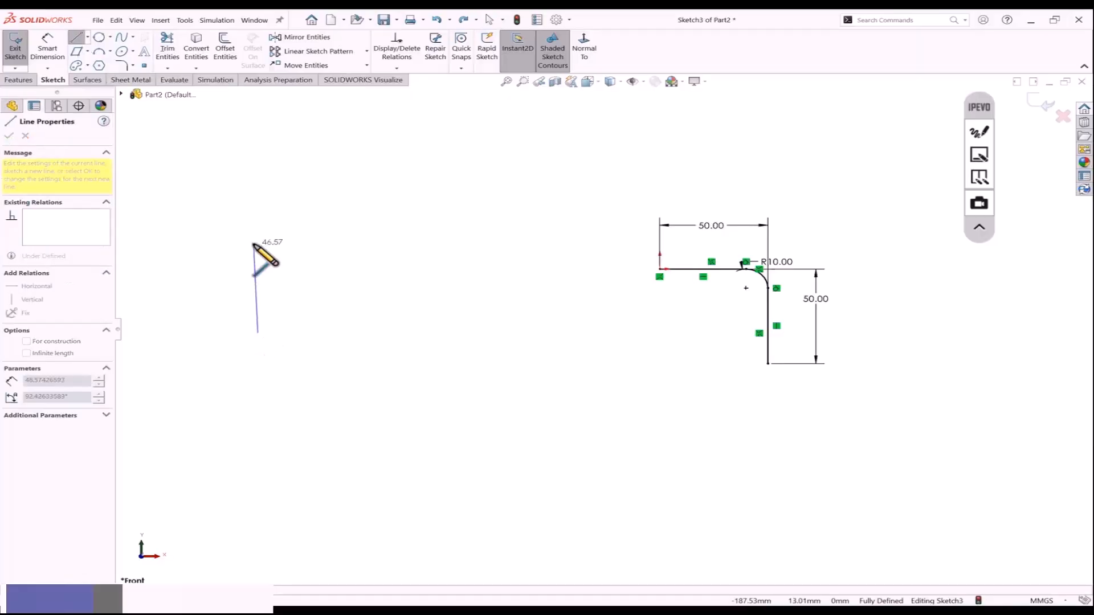
{"action": "left_click", "coordinate": [258, 240]}
{"action": "left_click", "coordinate": [349, 240]}
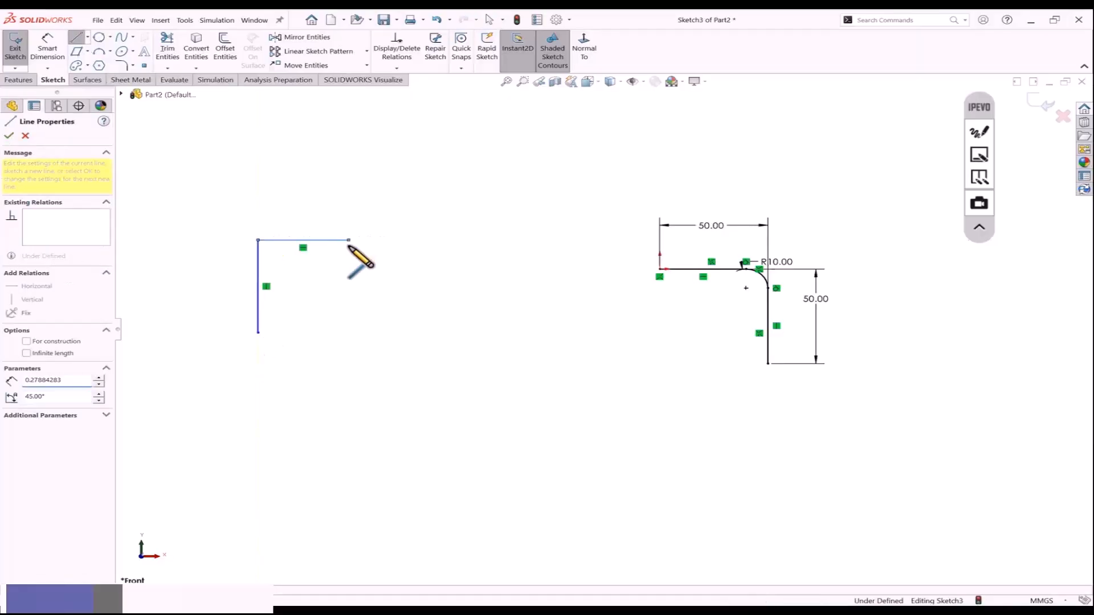
{"action": "left_click", "coordinate": [351, 281]}
{"action": "left_click", "coordinate": [448, 280]}
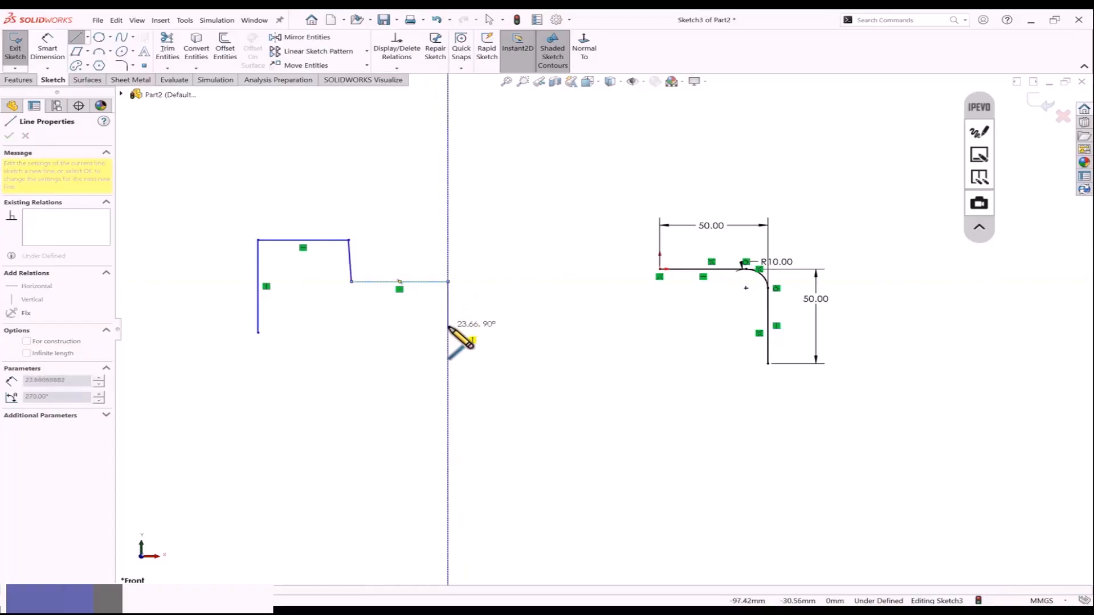
{"action": "left_click", "coordinate": [448, 333]}
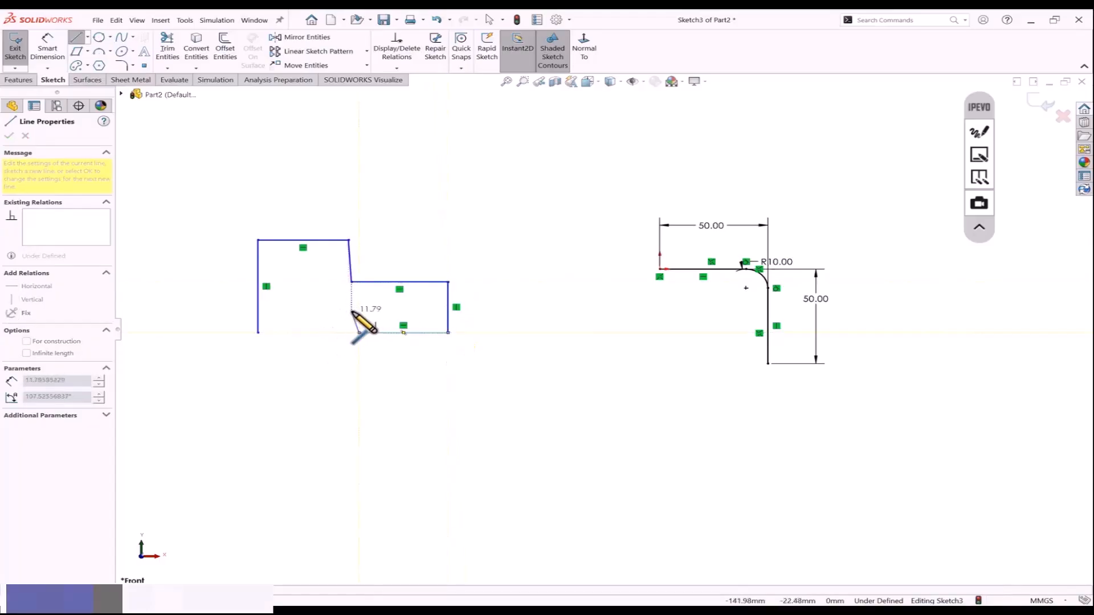
{"action": "left_click", "coordinate": [359, 313]}
{"action": "left_click", "coordinate": [308, 312]}
{"action": "left_click", "coordinate": [308, 333]}
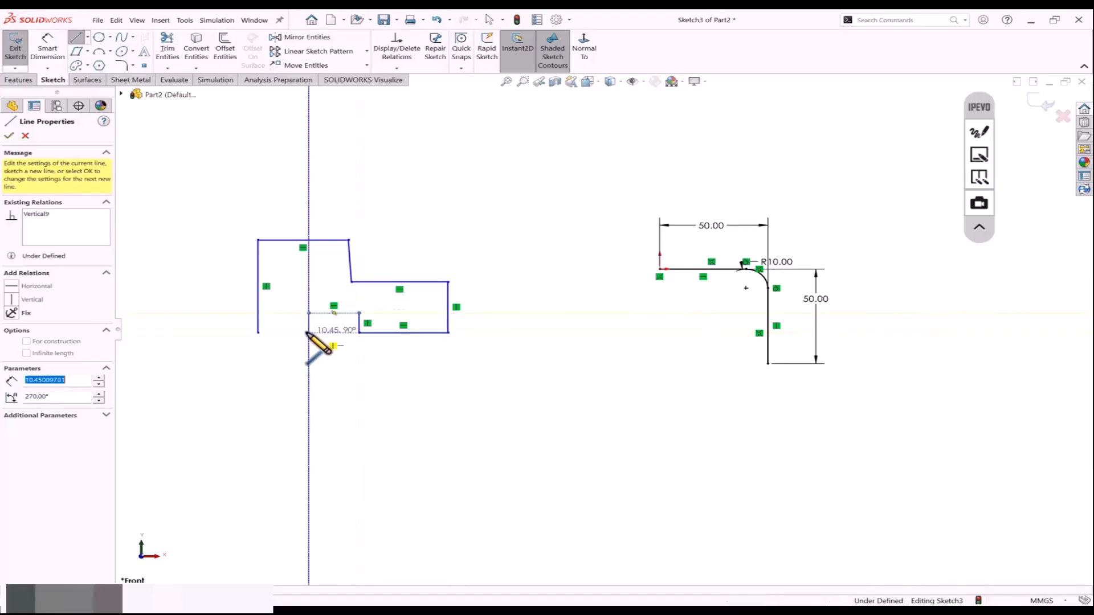
{"action": "left_click", "coordinate": [257, 333]}
{"action": "key", "text": "Escape"}
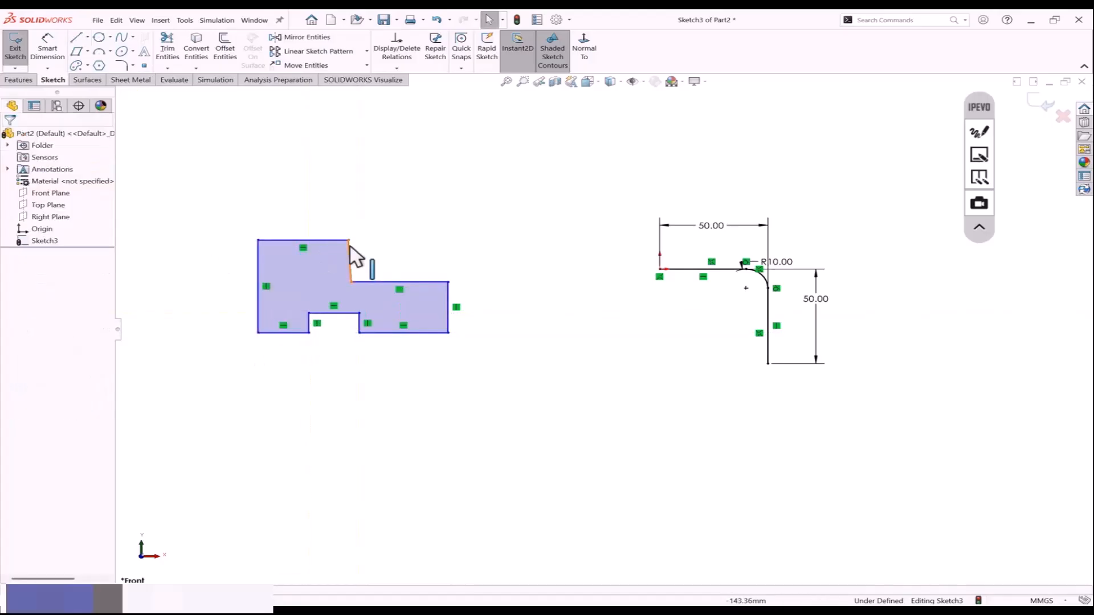
{"action": "left_click", "coordinate": [350, 253]}
{"action": "left_click_drag", "start_coordinate": [351, 282], "coordinate": [371, 270]}
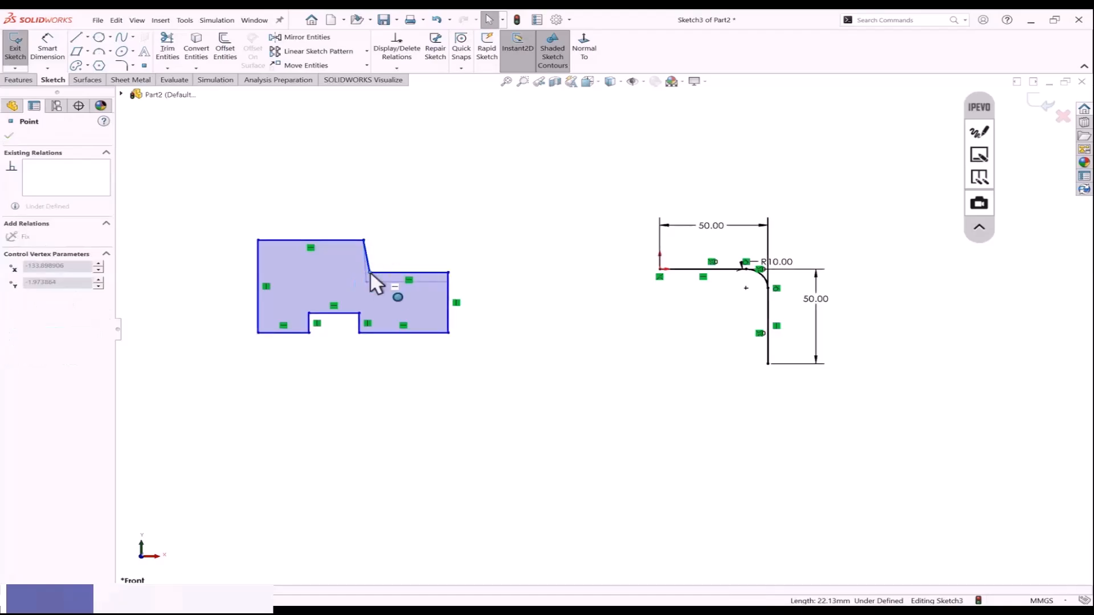
Try to fillet all corners of the stepped profile with a 5 mm radius.
{"action": "left_click", "coordinate": [122, 66]}
{"action": "left_click_drag", "start_coordinate": [200, 183], "coordinate": [530, 386]}
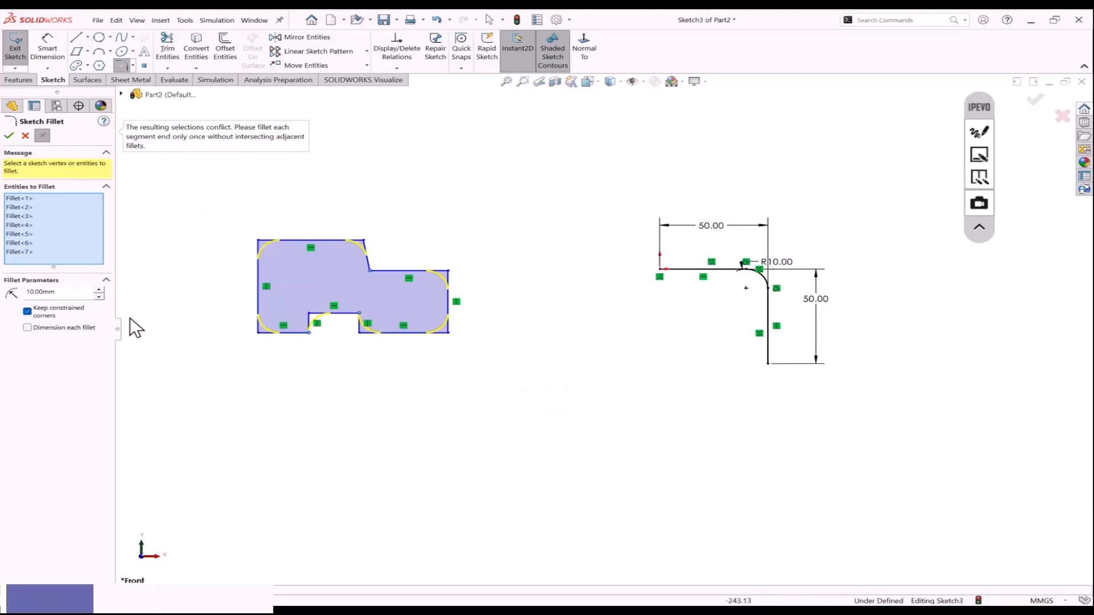
{"action": "left_click_drag", "start_coordinate": [86, 294], "coordinate": [3, 292]}
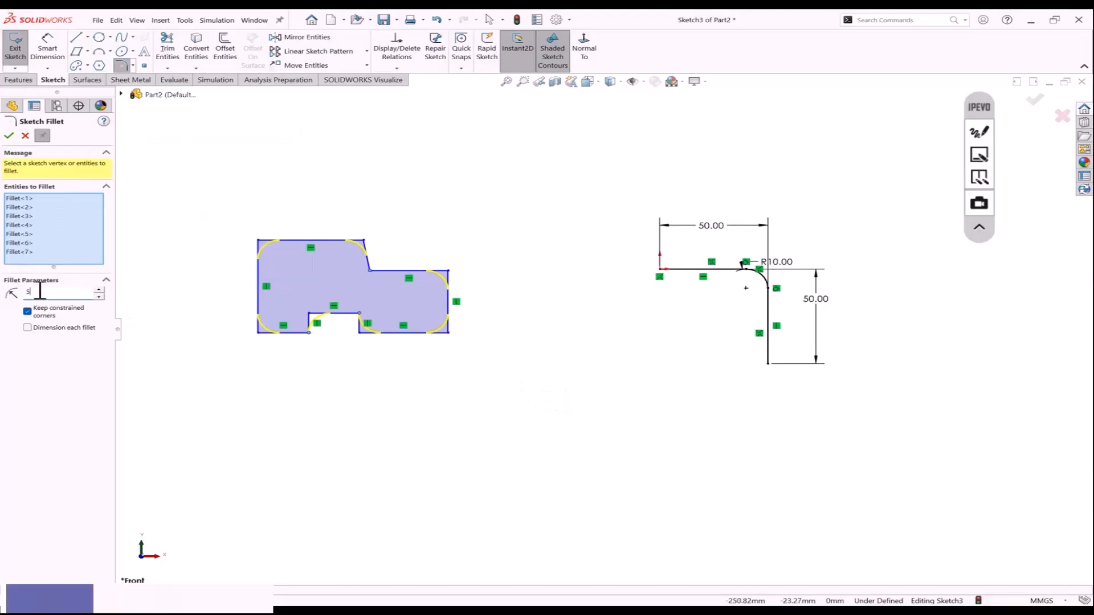
{"action": "type", "text": "5"}
{"action": "key", "text": "Return"}
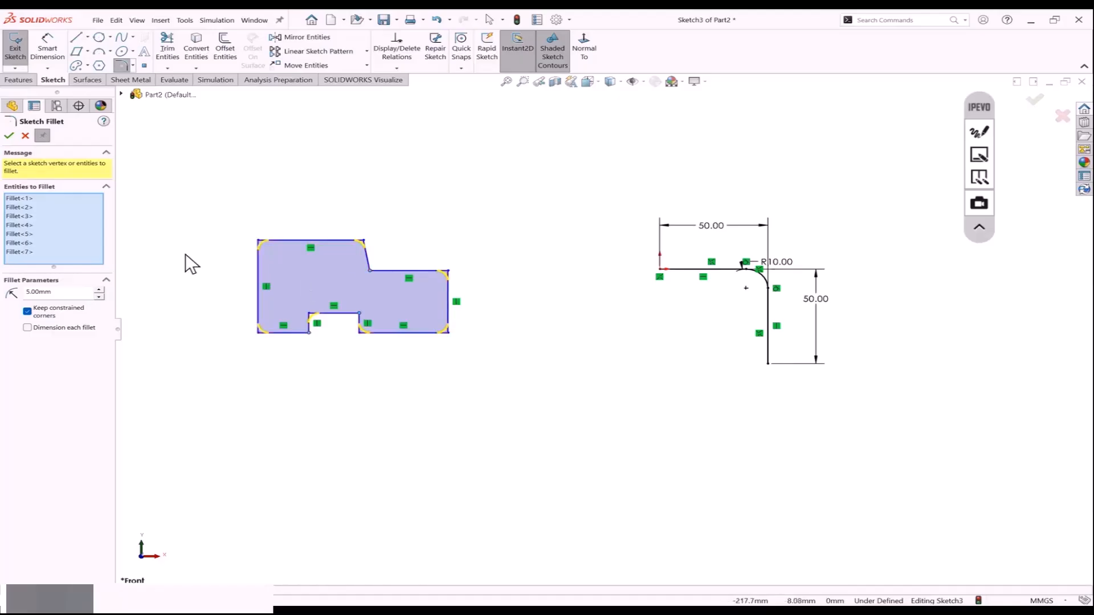
{"action": "left_click", "coordinate": [359, 313]}
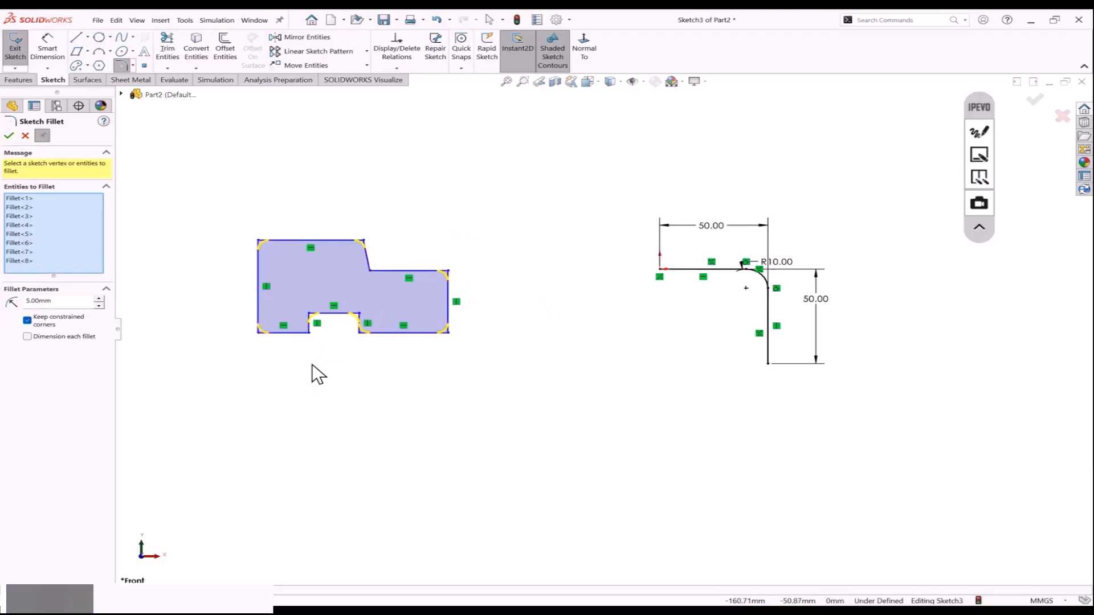
{"action": "left_click", "coordinate": [309, 332]}
{"action": "left_click", "coordinate": [370, 270]}
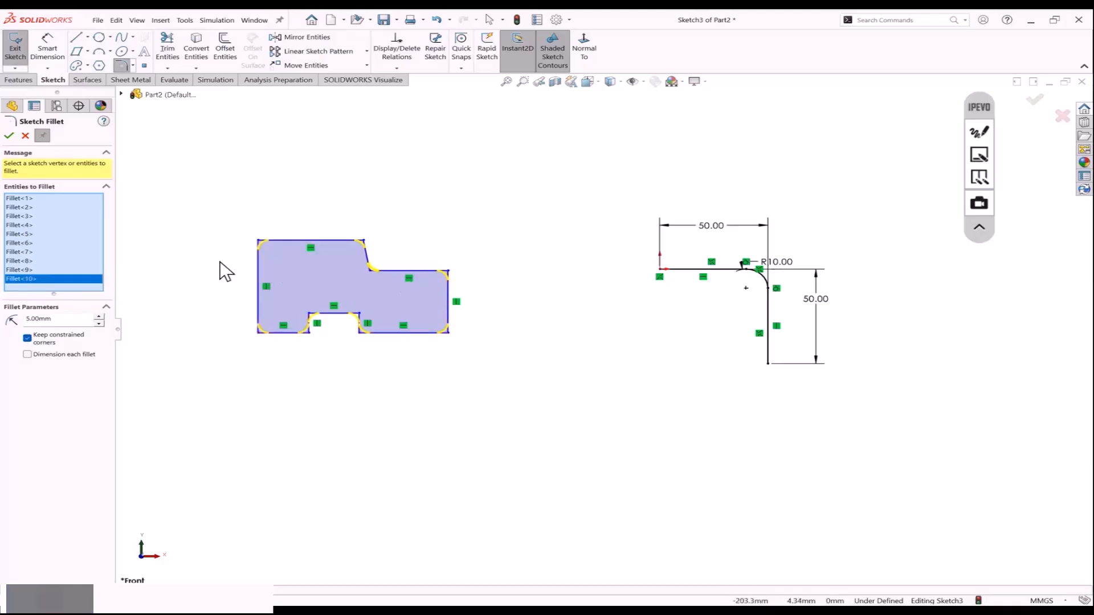
{"action": "key", "text": "Escape"}
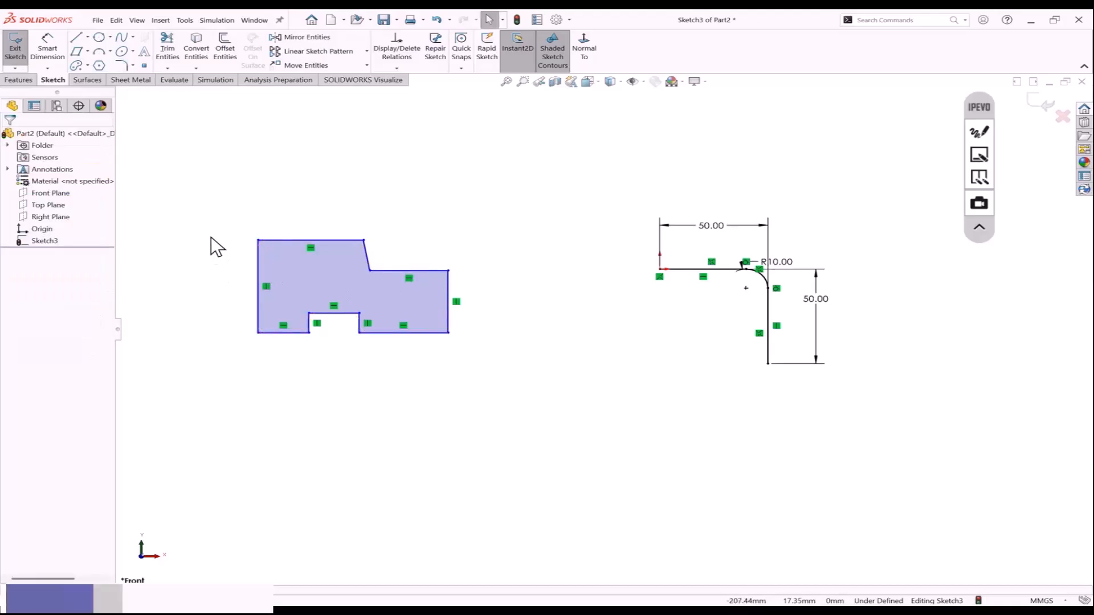
Fillet all corners of the stepped profile with a 3 mm radius, keeping constrained corners and dimensioning each fillet.
{"action": "left_click", "coordinate": [121, 64]}
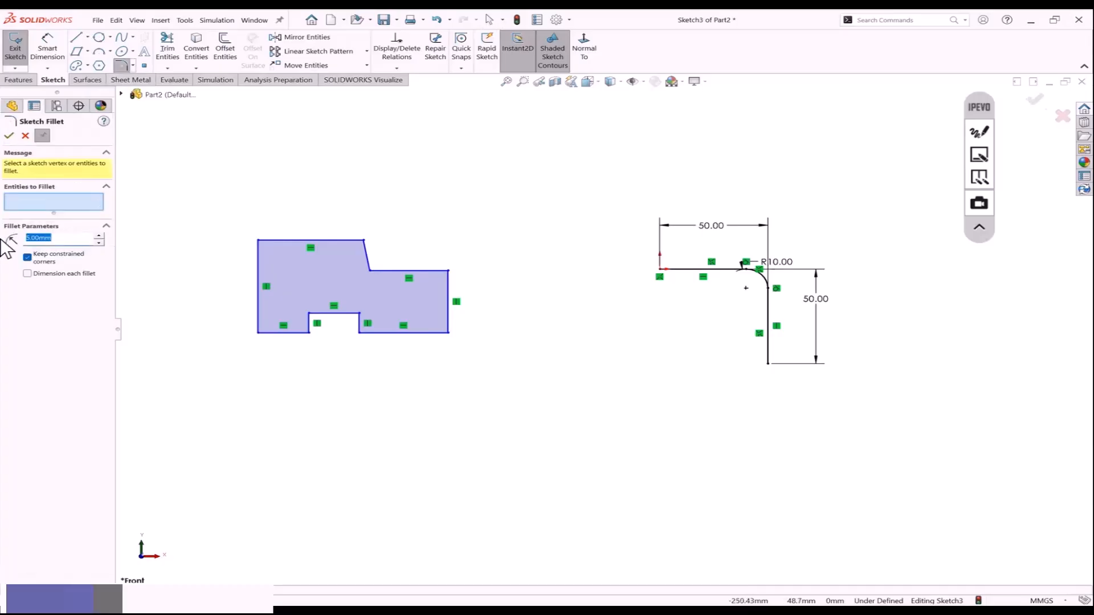
{"action": "type", "text": "3"}
{"action": "mouse_move", "coordinate": [191, 194]}
{"action": "left_mouse_down"}
{"action": "mouse_move", "coordinate": [393, 344]}
{"action": "mouse_move", "coordinate": [466, 373]}
{"action": "left_mouse_up"}
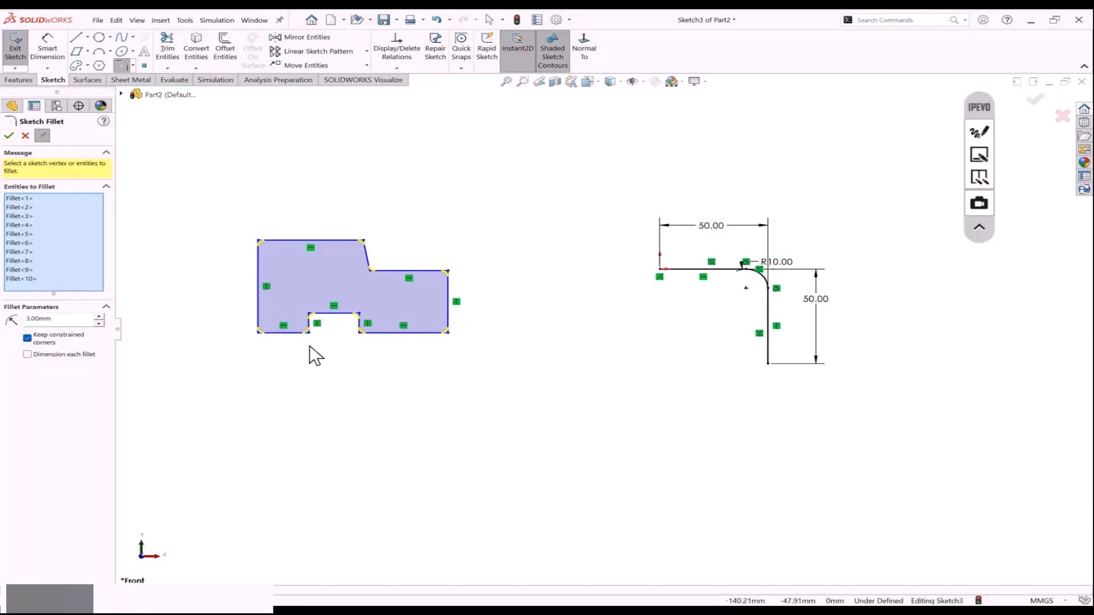
{"action": "double_click", "coordinate": [76, 320]}
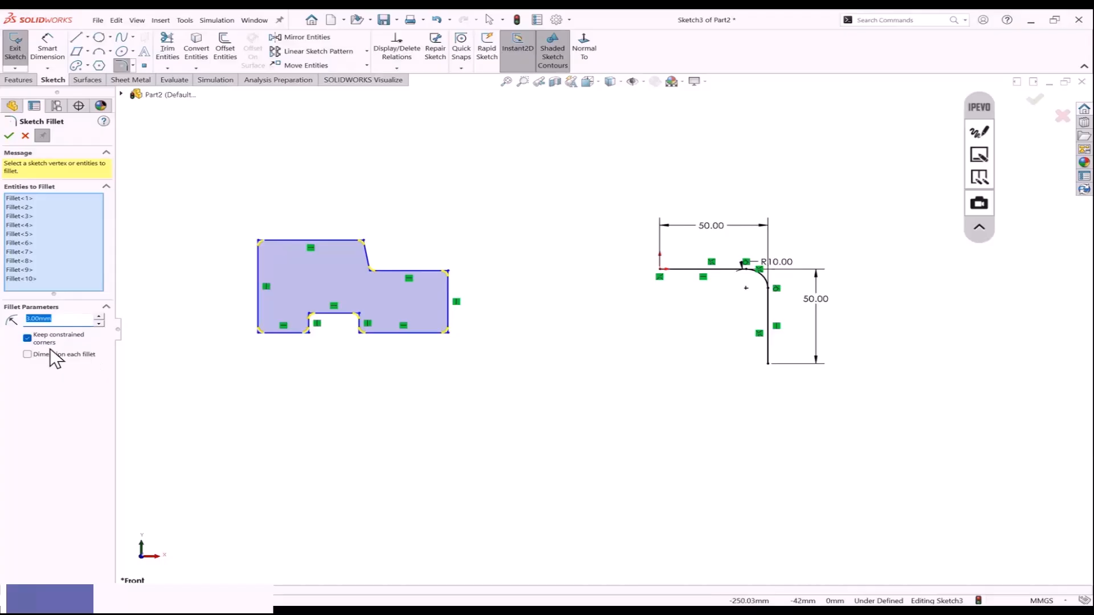
{"action": "left_click", "coordinate": [28, 354]}
{"action": "left_click", "coordinate": [9, 136]}
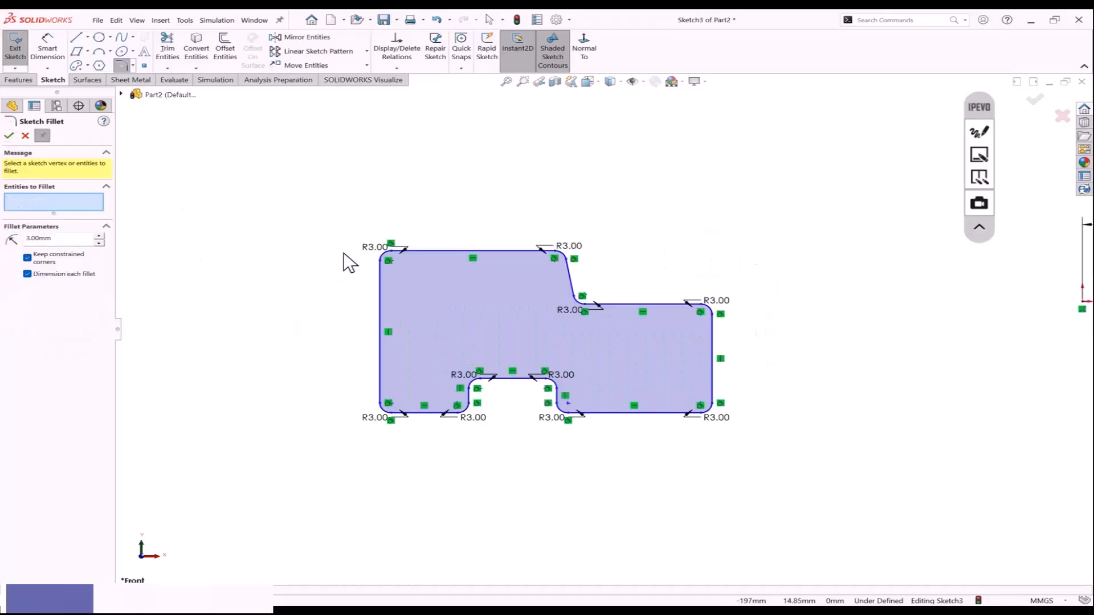
{"action": "scroll", "coordinate": [710, 332], "scroll_direction": "up", "scroll_amount": 2}
{"action": "key", "text": "Escape"}
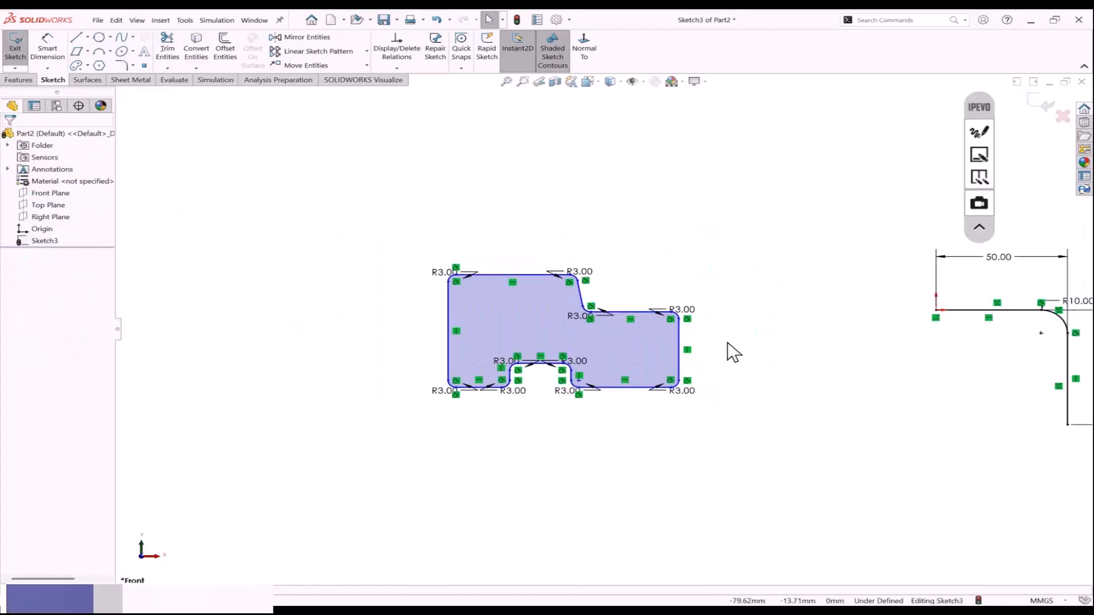
Dimension the radius of the stepped profile's lower-right corner fillet and set it to 5 mm.
{"action": "scroll", "coordinate": [723, 364], "scroll_direction": "down", "scroll_amount": 2}
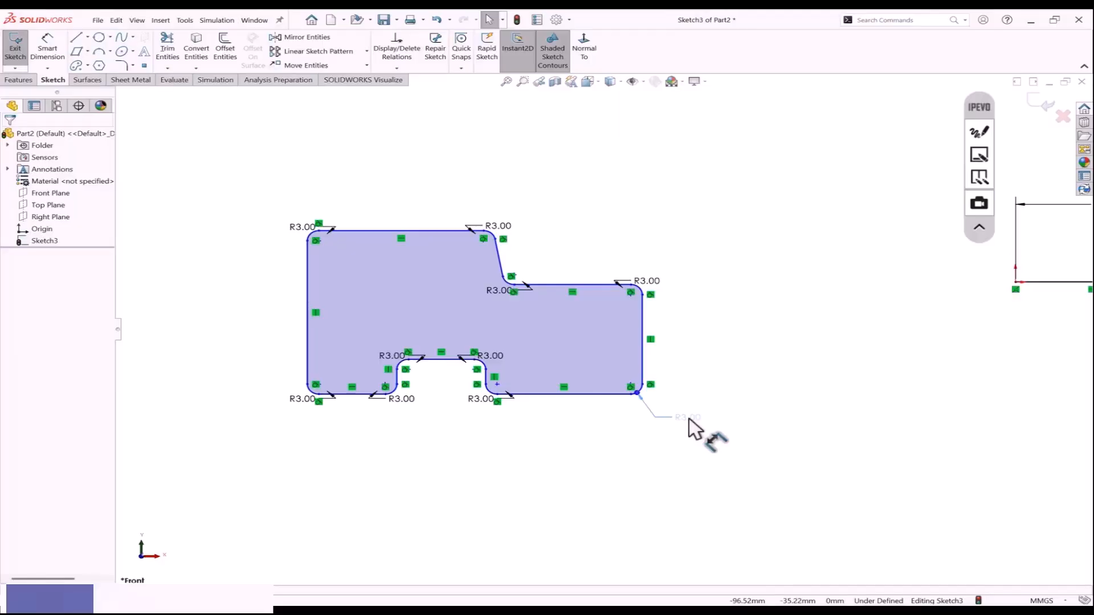
{"action": "left_click", "coordinate": [689, 427]}
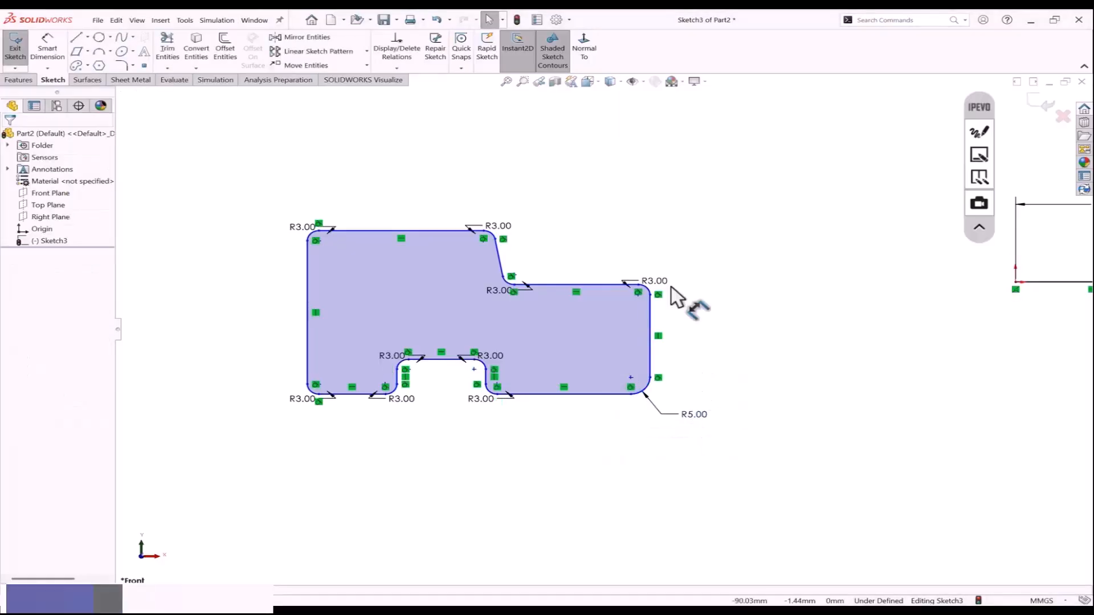
Set the fillet radius at the lower step's upper-right corner to 6 mm and at the inner step corner to 2 mm.
{"action": "type", "text": "6"}
{"action": "key", "text": "Return"}
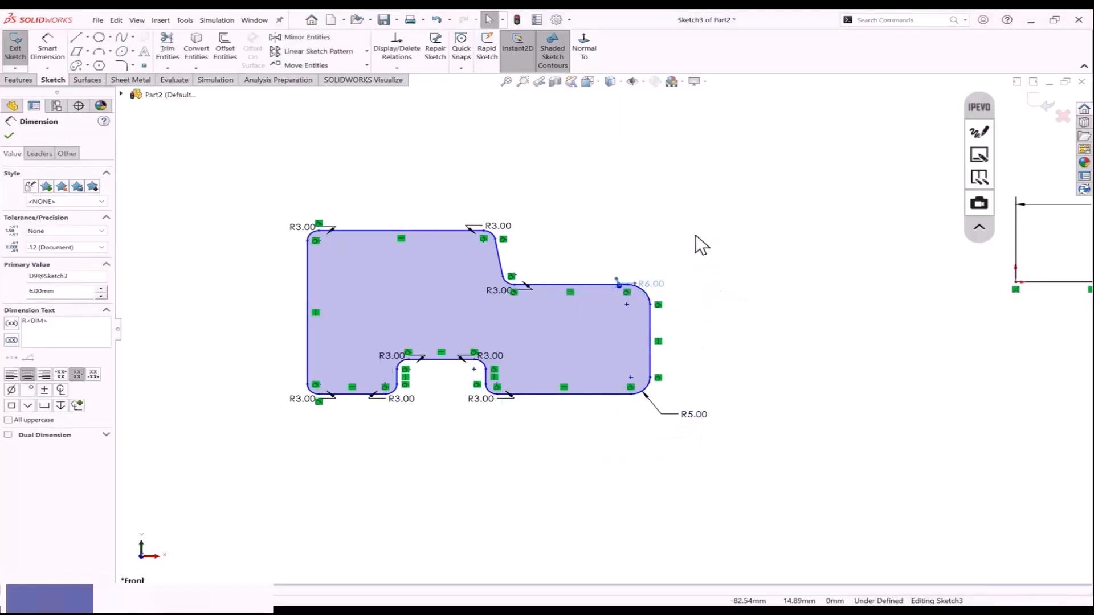
{"action": "left_click", "coordinate": [498, 291]}
{"action": "type", "text": "2"}
{"action": "key", "text": "Return"}
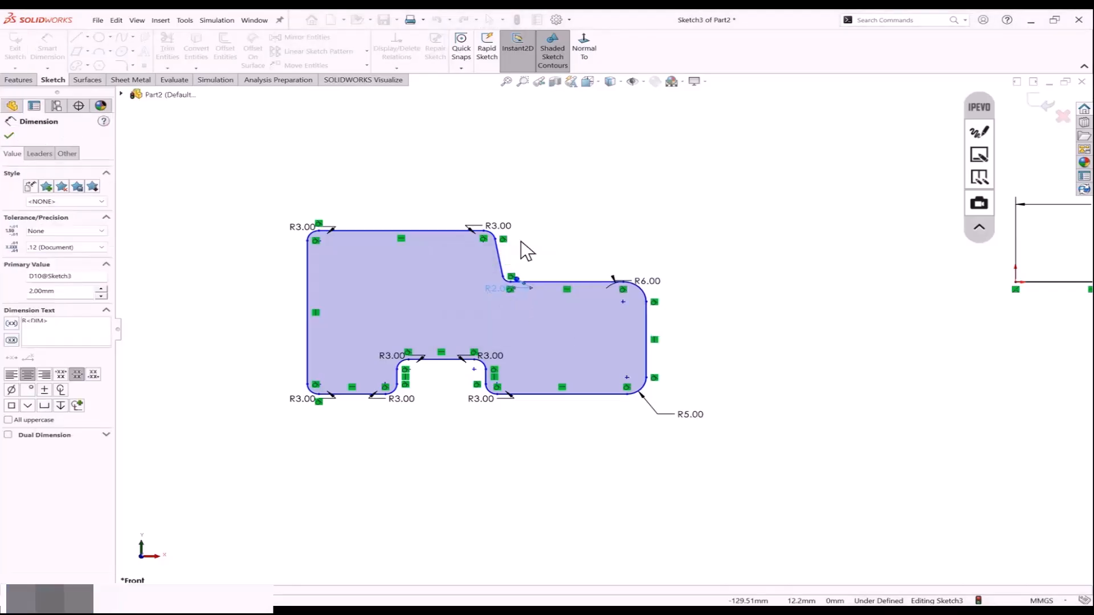
Set the fillet radii on the profile's top edge to 4 mm at its right corner and 6 mm at its left corner.
{"action": "left_click", "coordinate": [504, 227]}
{"action": "type", "text": "4"}
{"action": "key", "text": "Return"}
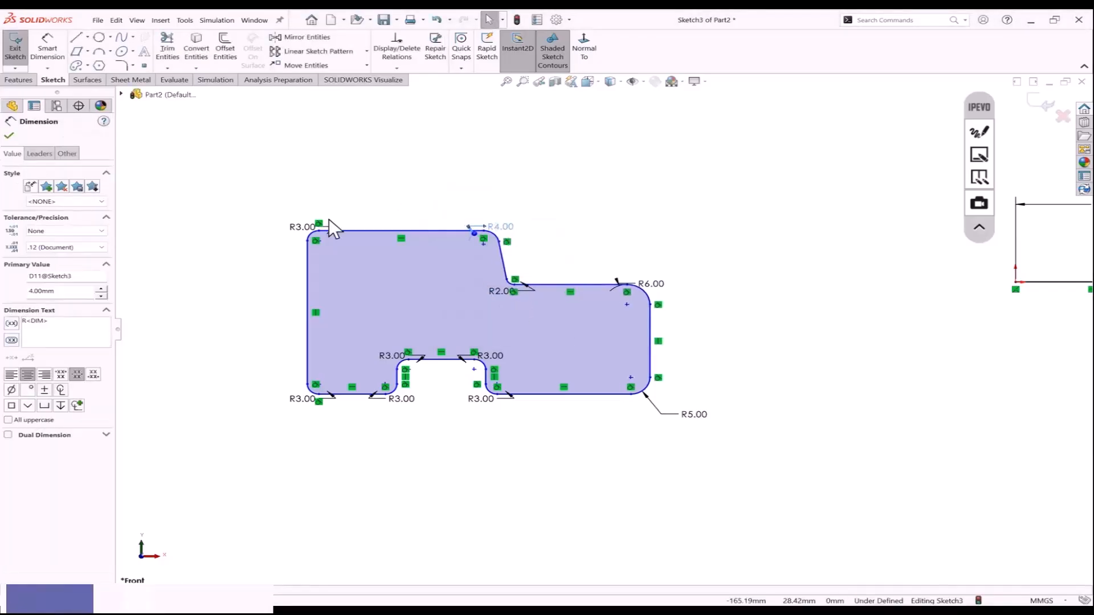
{"action": "double_click", "coordinate": [301, 226]}
{"action": "type", "text": "6"}
{"action": "key", "text": "Return"}
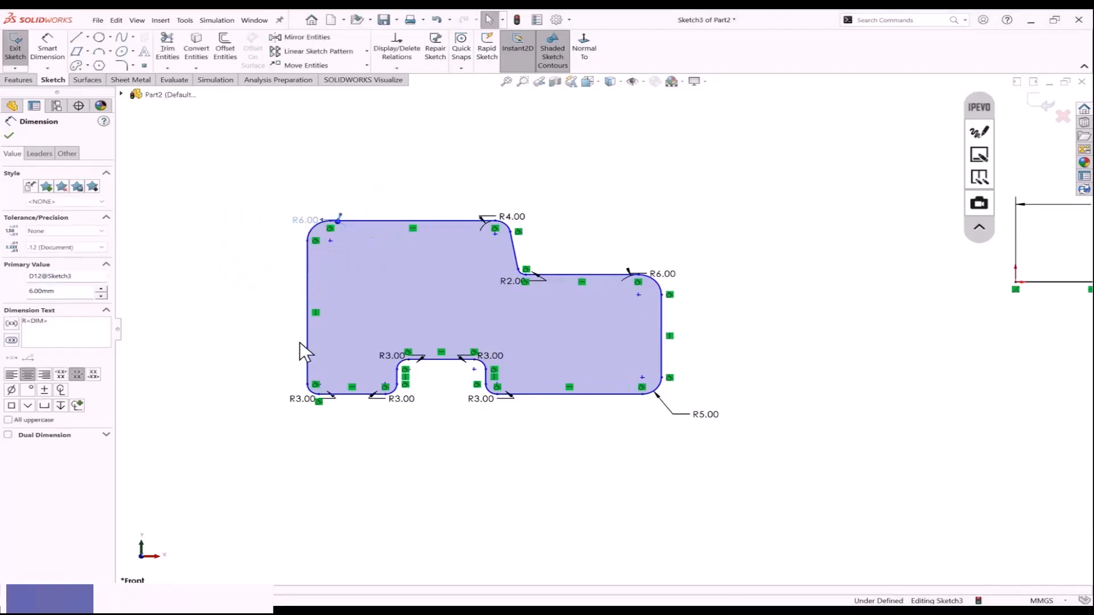
Set the radius of the profile's lower-left corner fillet to 5 mm and place its dimension outside the corner.
{"action": "left_click", "coordinate": [284, 423]}
{"action": "double_click", "coordinate": [293, 401]}
{"action": "type", "text": "5"}
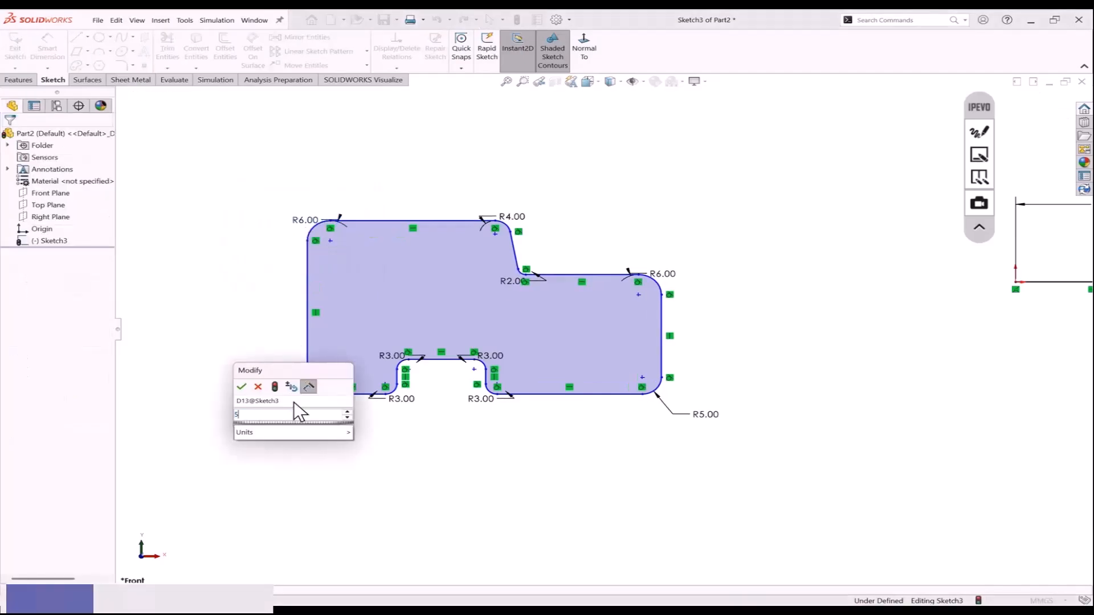
{"action": "key", "text": "Return"}
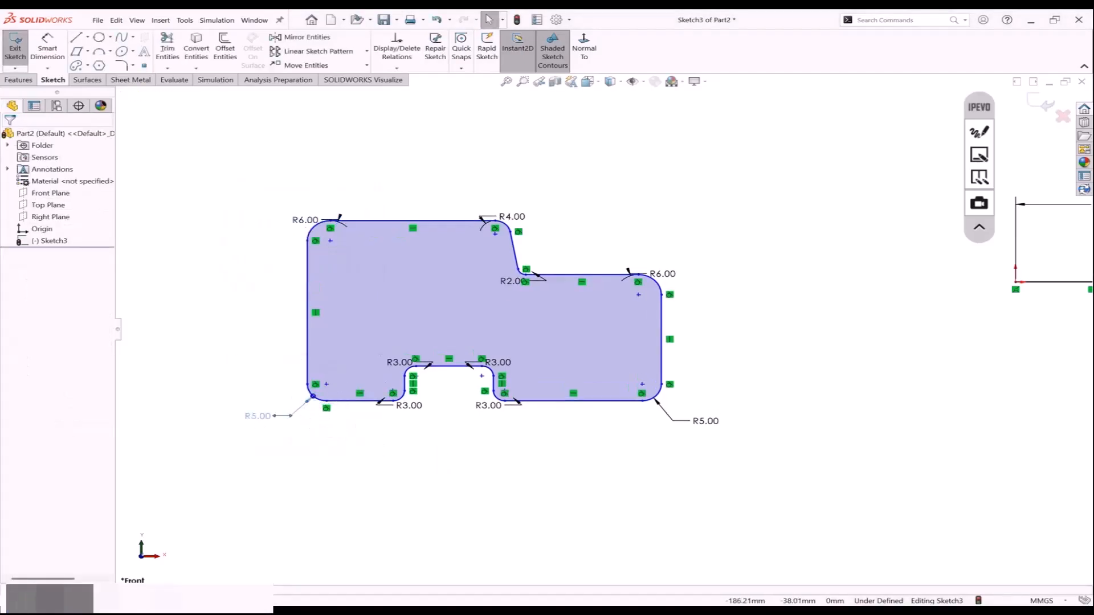
Move the four 3 mm radius dimensions around the bottom notch clear of the profile's edges.
{"action": "left_click_drag", "start_coordinate": [408, 408], "coordinate": [437, 432]}
{"action": "left_click_drag", "start_coordinate": [402, 364], "coordinate": [392, 327]}
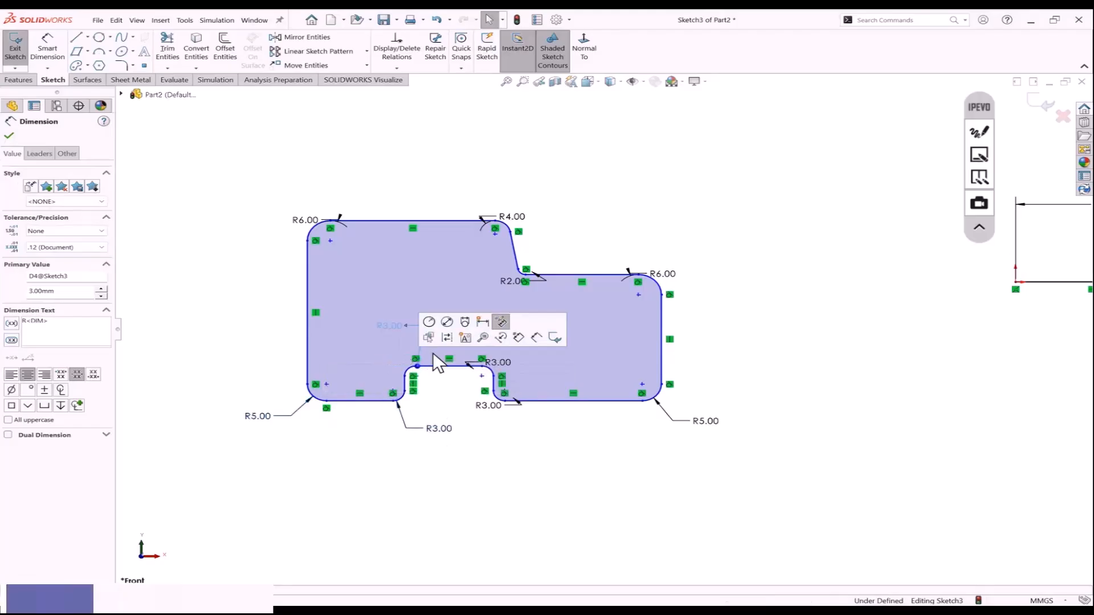
{"action": "left_click_drag", "start_coordinate": [507, 363], "coordinate": [514, 349]}
{"action": "left_click_drag", "start_coordinate": [489, 405], "coordinate": [504, 437]}
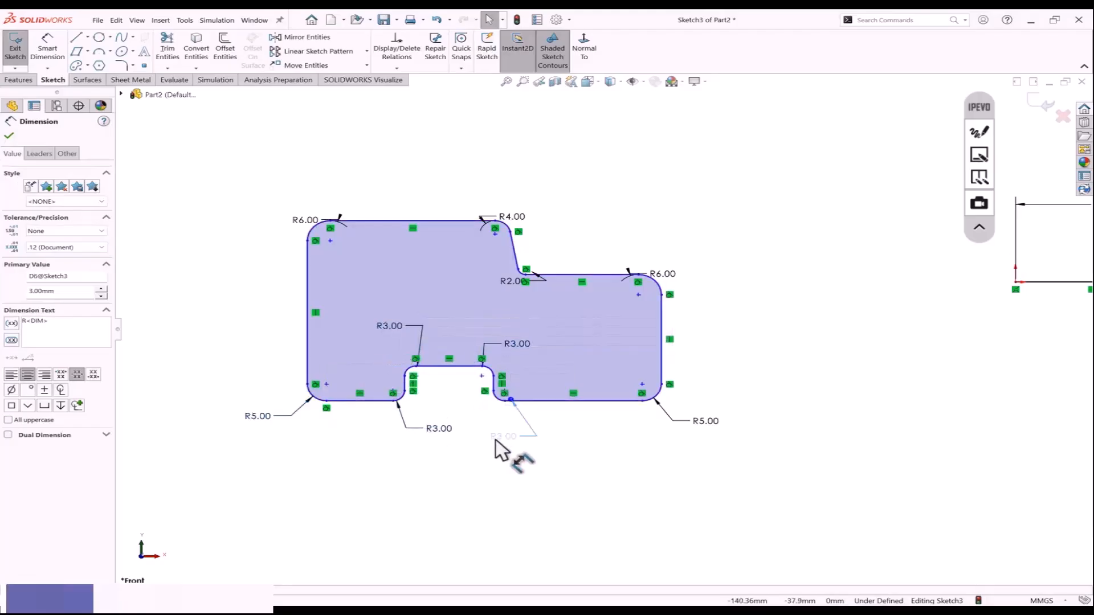
{"action": "left_click", "coordinate": [548, 483]}
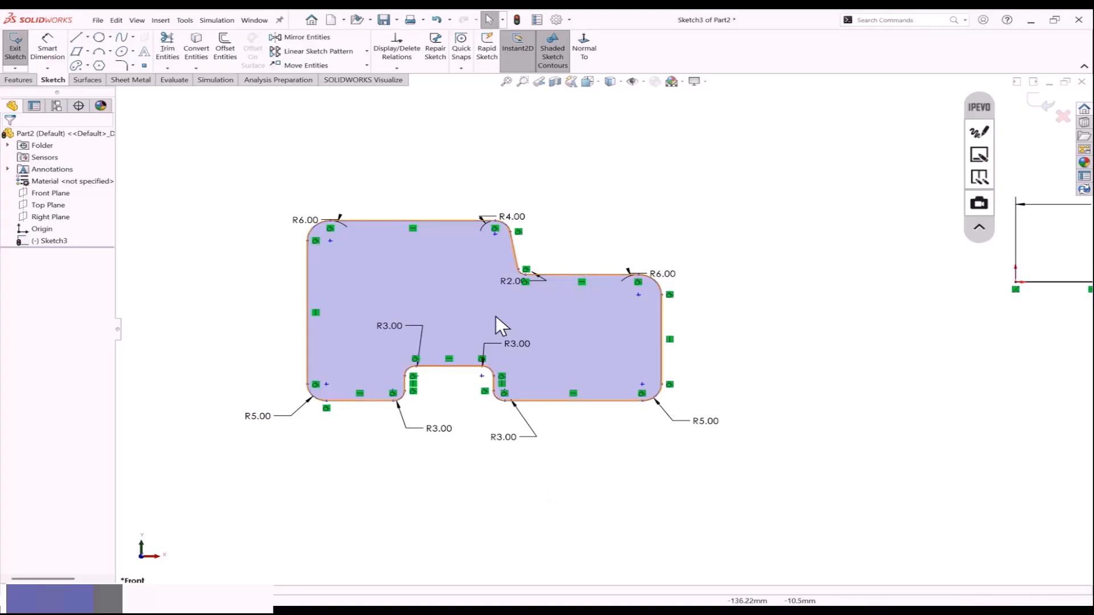